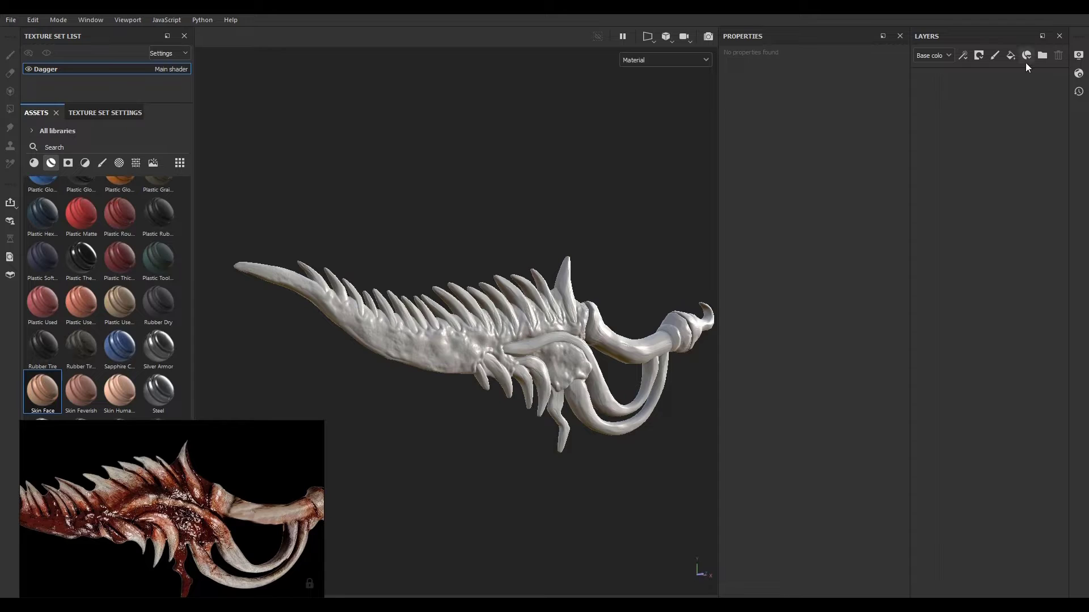
Step: Create two layer folders in the Dagger texture set, named Bone and Gum
left_click(1042, 55)
double_click(971, 82)
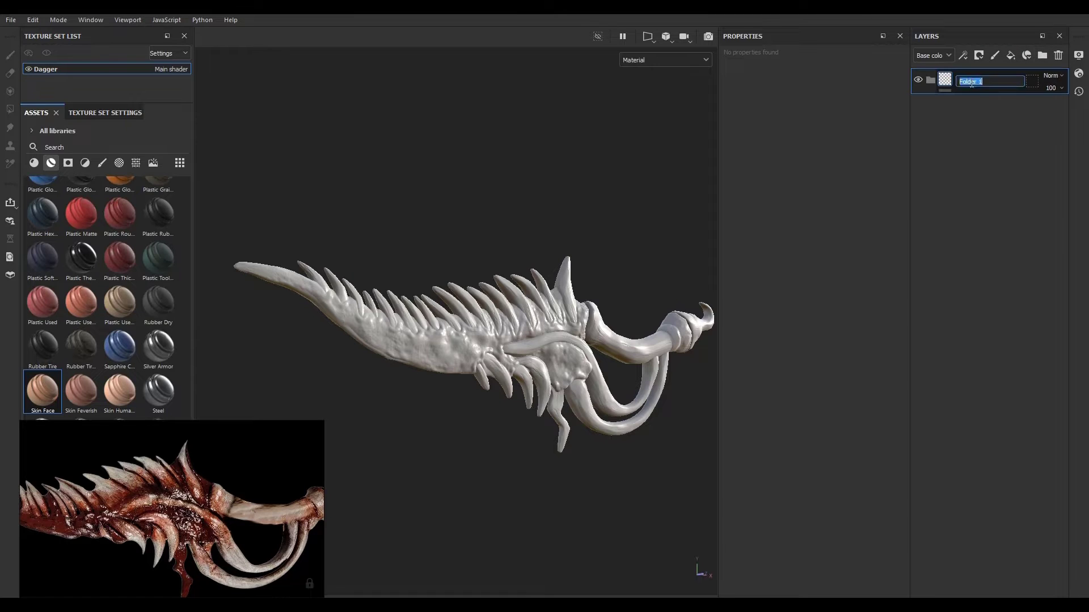
type("Bone")
key("Return")
left_click(1042, 55)
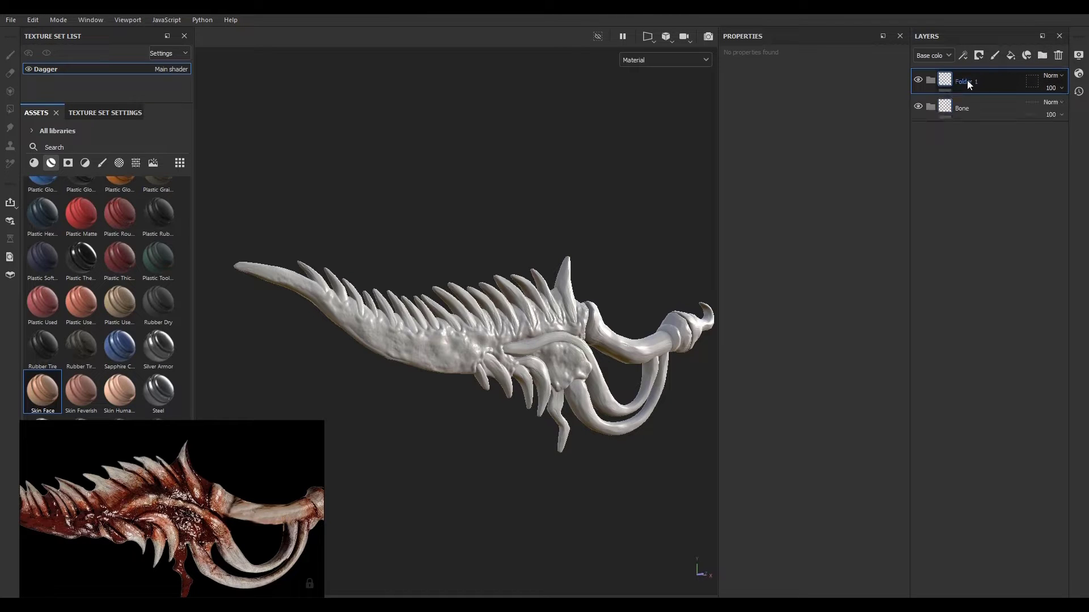
double_click(968, 83)
type("Gum")
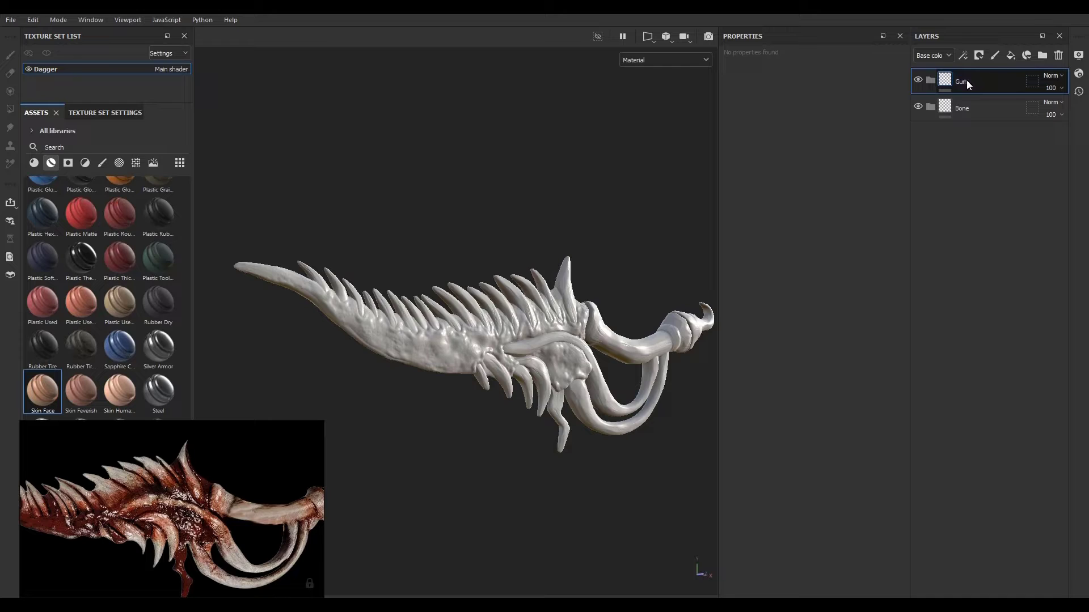
key("Return")
Step: Add a fill layer inside the Bone folder and sample its base color from the pale bone in the reference image
left_click(989, 112)
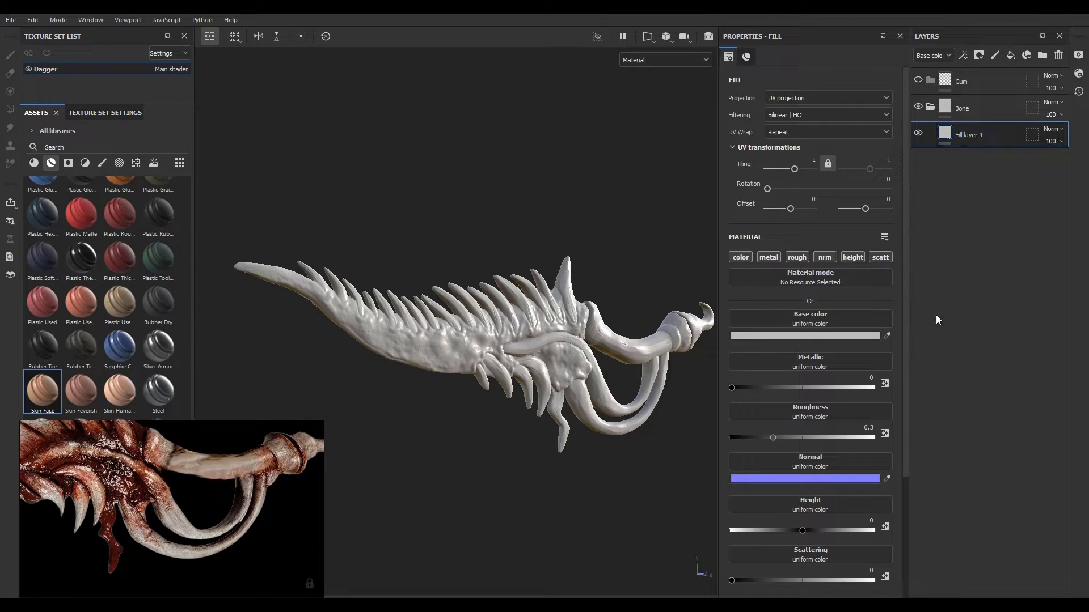
left_click(887, 337)
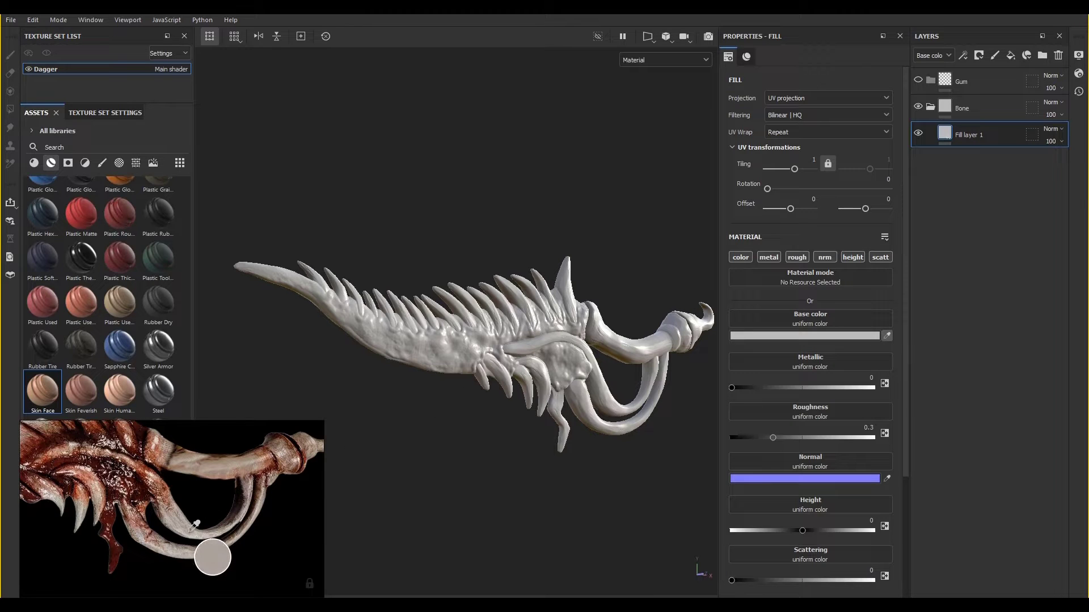
left_click(195, 525)
scroll(587, 399, "up", 3)
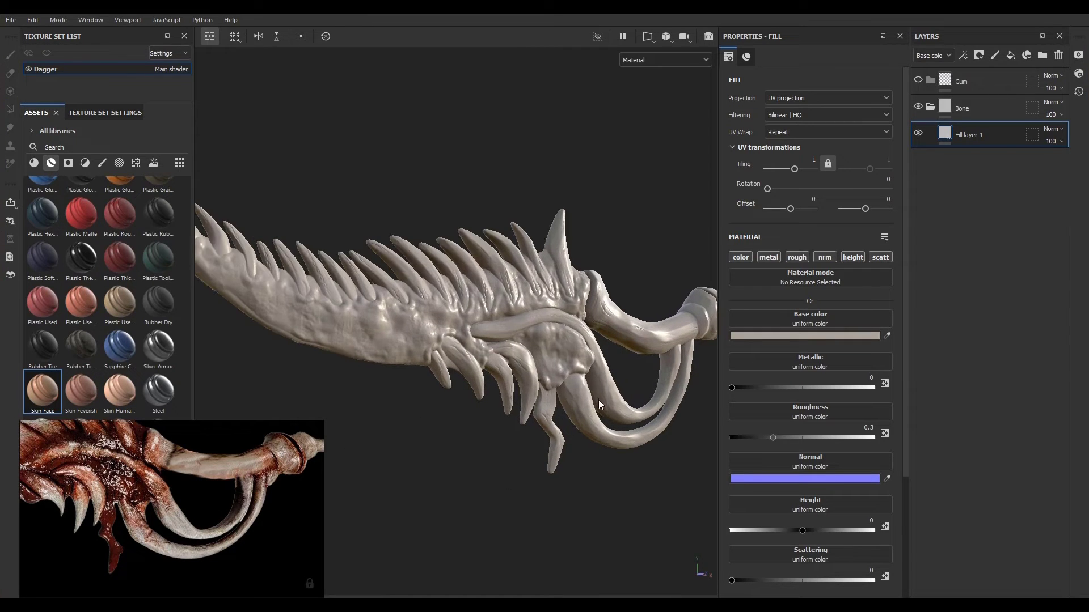
left_click_drag(535, 395, 545, 394, "alt")
middle_click_drag(584, 388, 432, 388, "alt")
right_click_drag(491, 403, 697, 537, "alt")
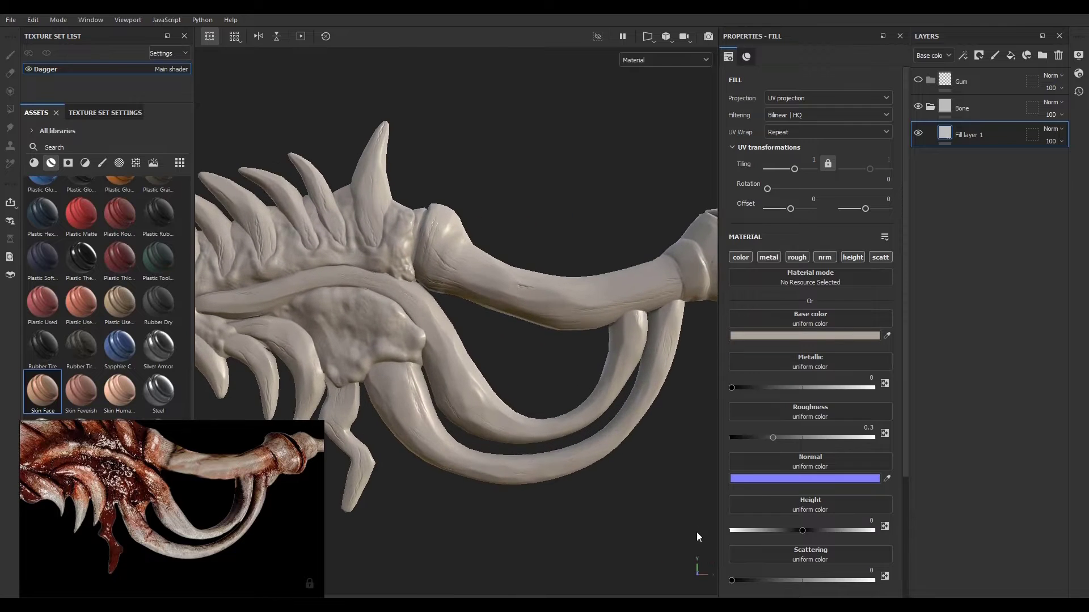
left_click_drag(593, 476, 517, 418, "alt")
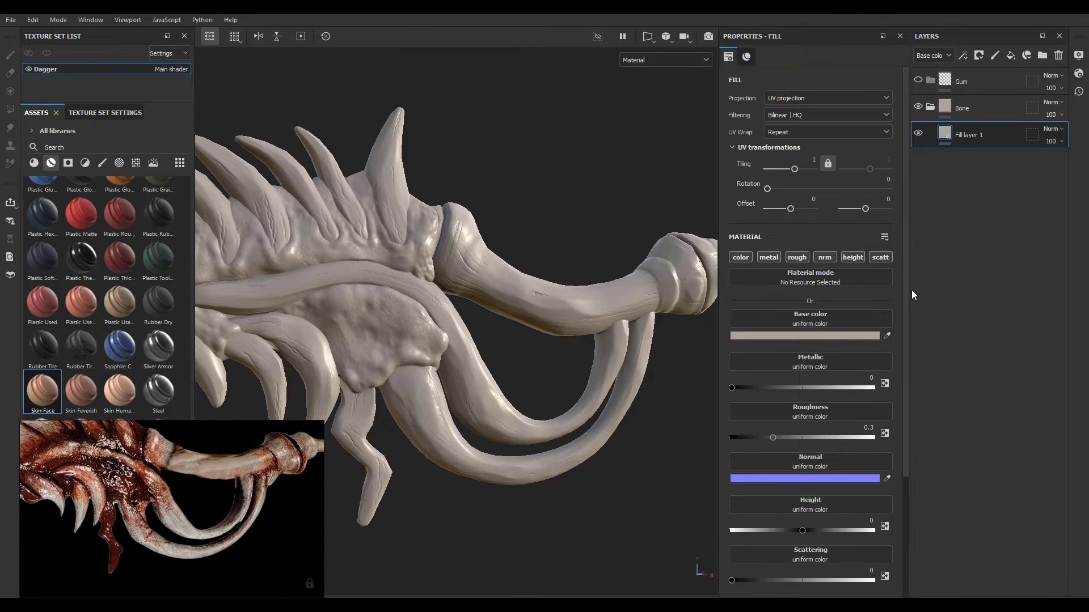
left_click(887, 336)
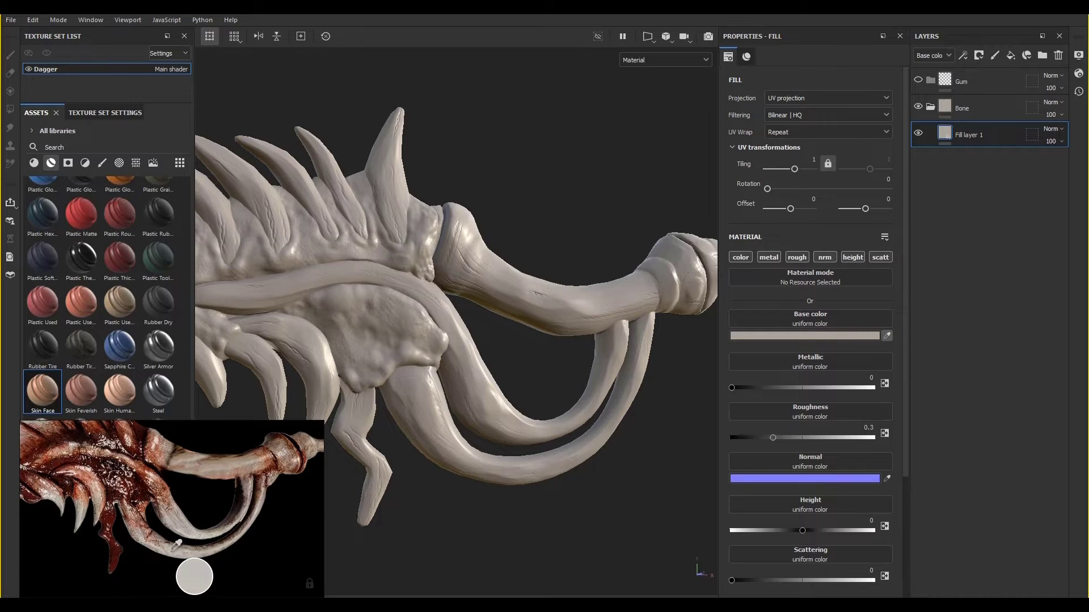
left_click(179, 544)
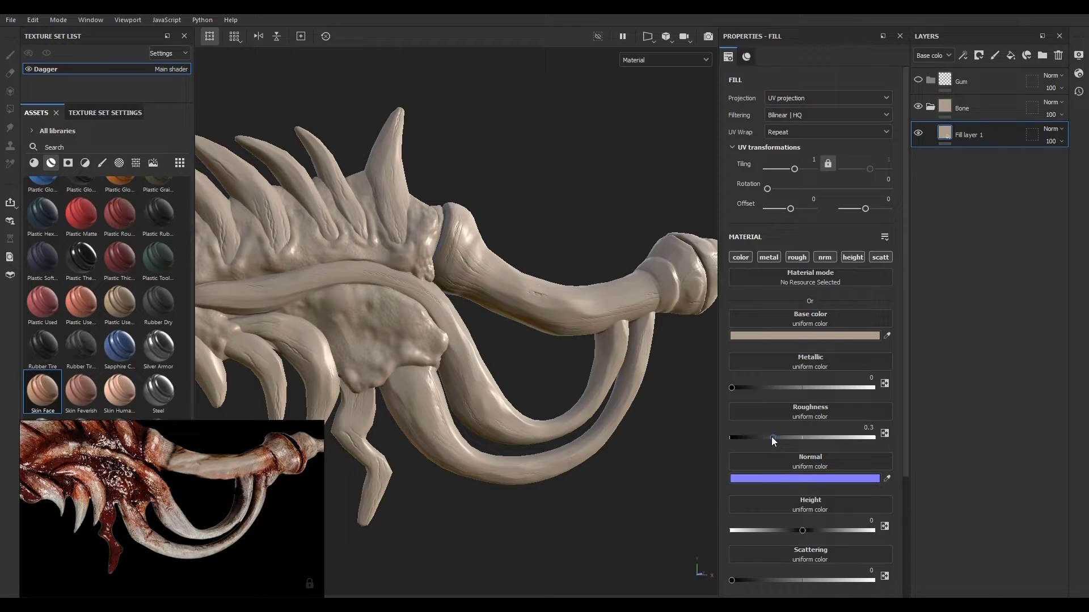
mouse_move(771, 437)
left_mouse_down()
mouse_move(736, 435)
mouse_move(779, 436)
left_mouse_up()
left_click(855, 424)
type("0.3")
key("Return")
left_click(1009, 56)
left_click(1058, 55)
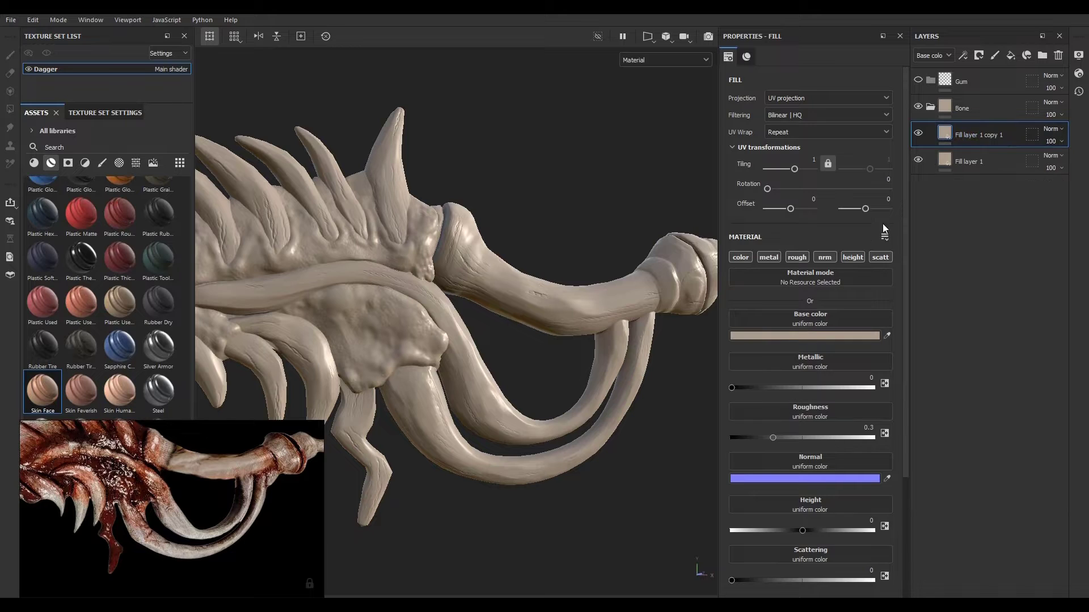
Step: Duplicate the bone fill layer and sample a darker brown base color for the copy from the reference image
key("ctrl+d")
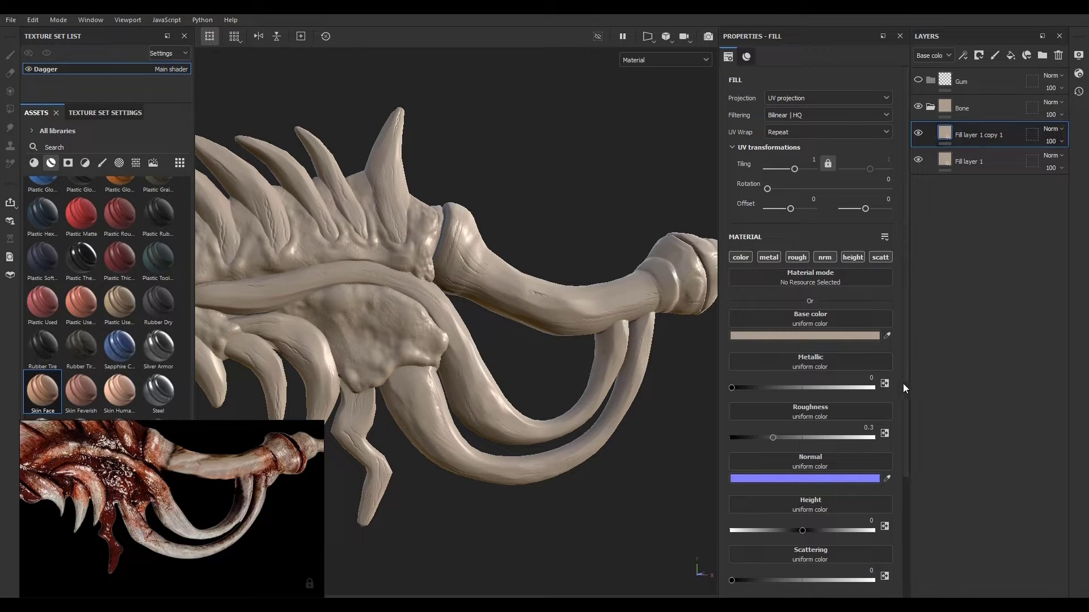
left_click(886, 335)
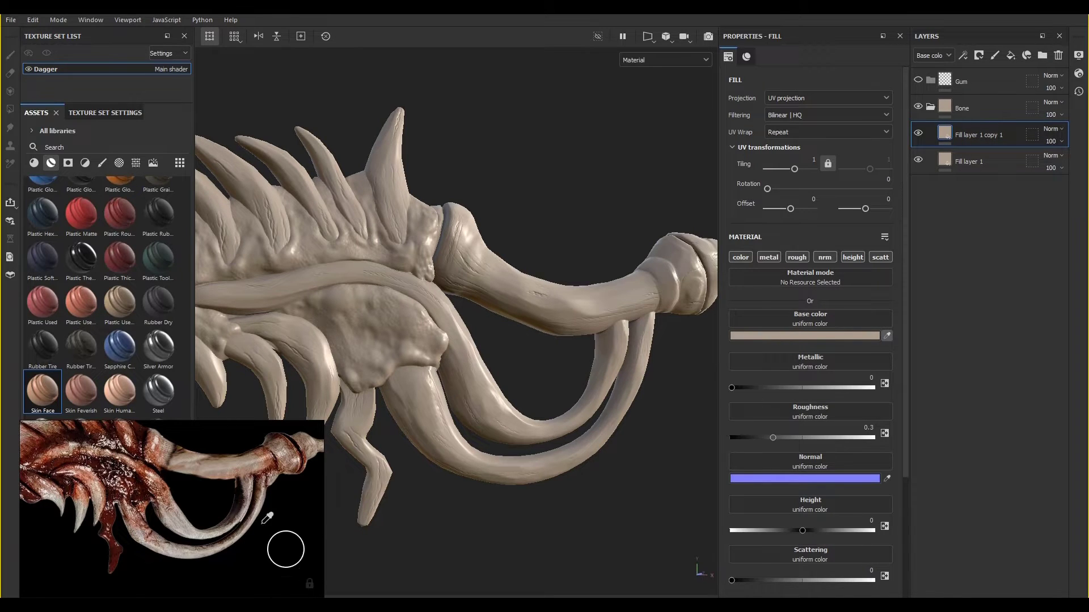
left_click(225, 525)
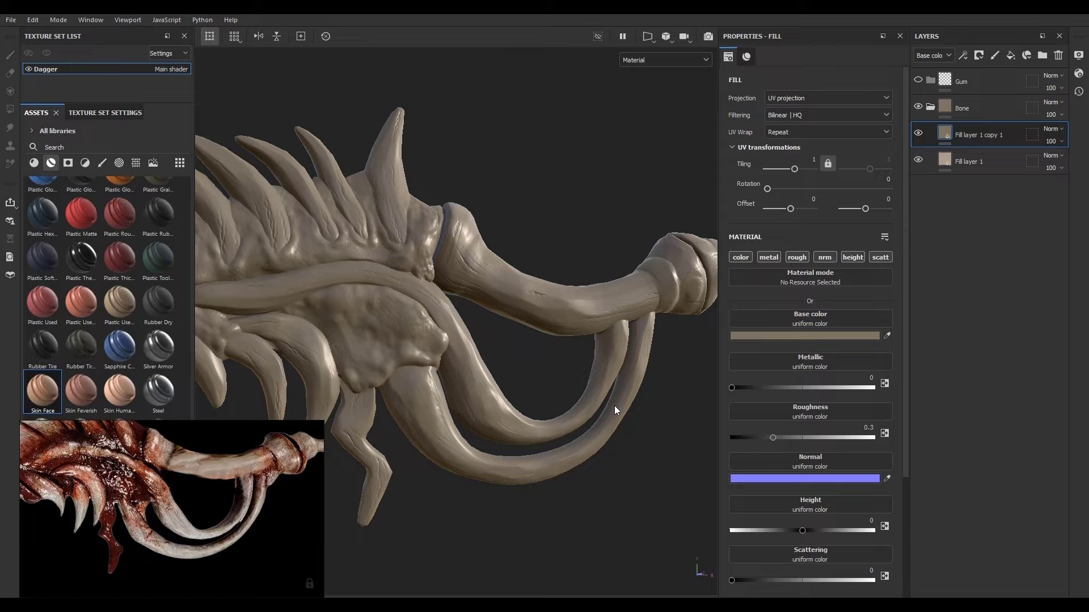
Step: Give the copied fill layer a black mask and add a fill effect to it using the Dagger curvature map
left_click(979, 55)
left_click(981, 70)
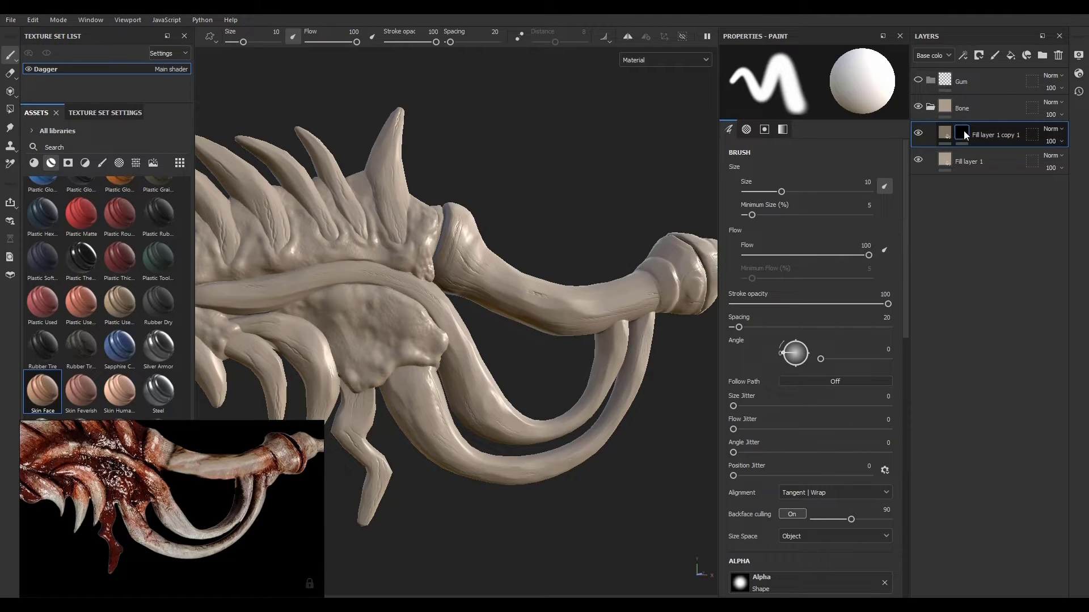
left_click(964, 54)
left_click(987, 98)
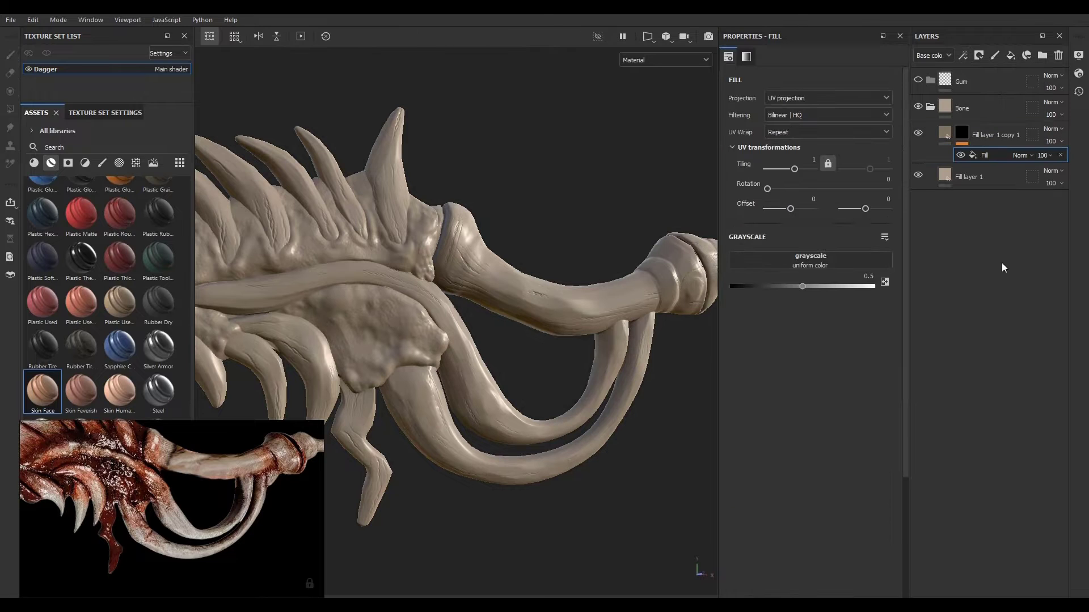
left_click(835, 261)
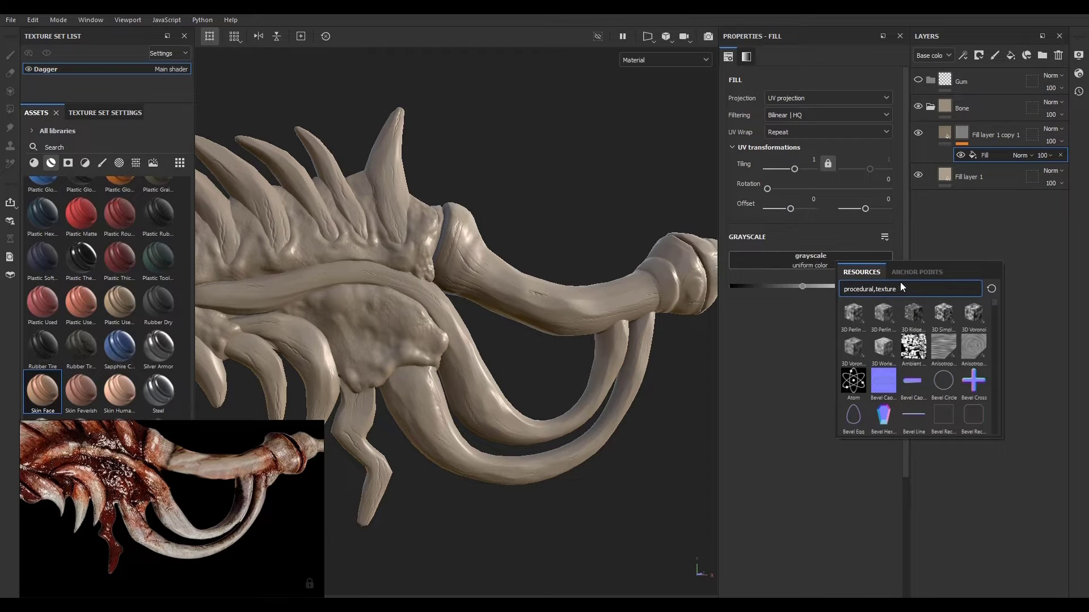
type("curv")
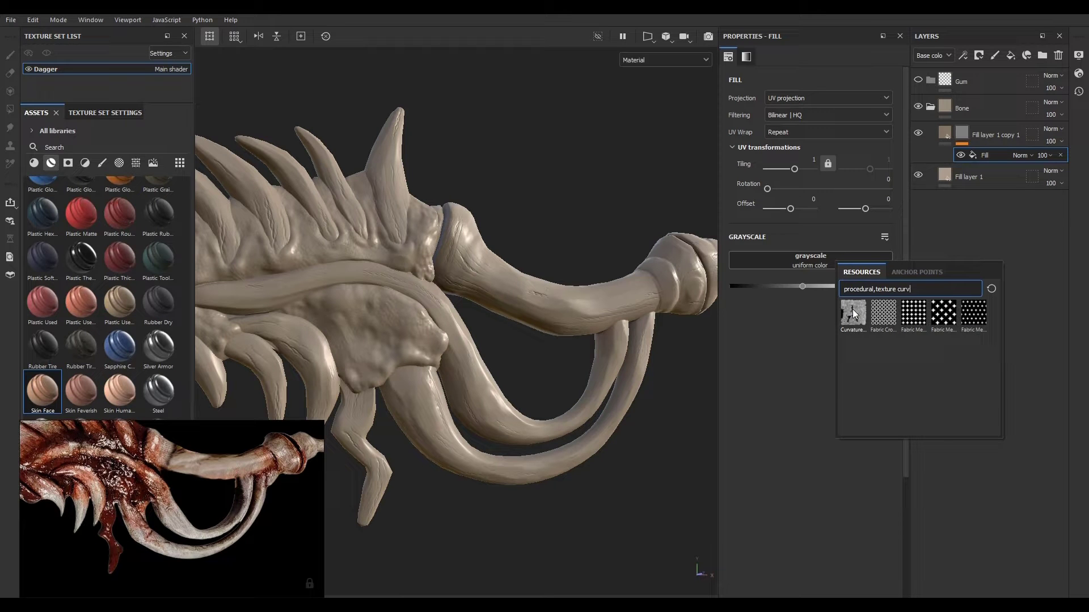
left_click(853, 312)
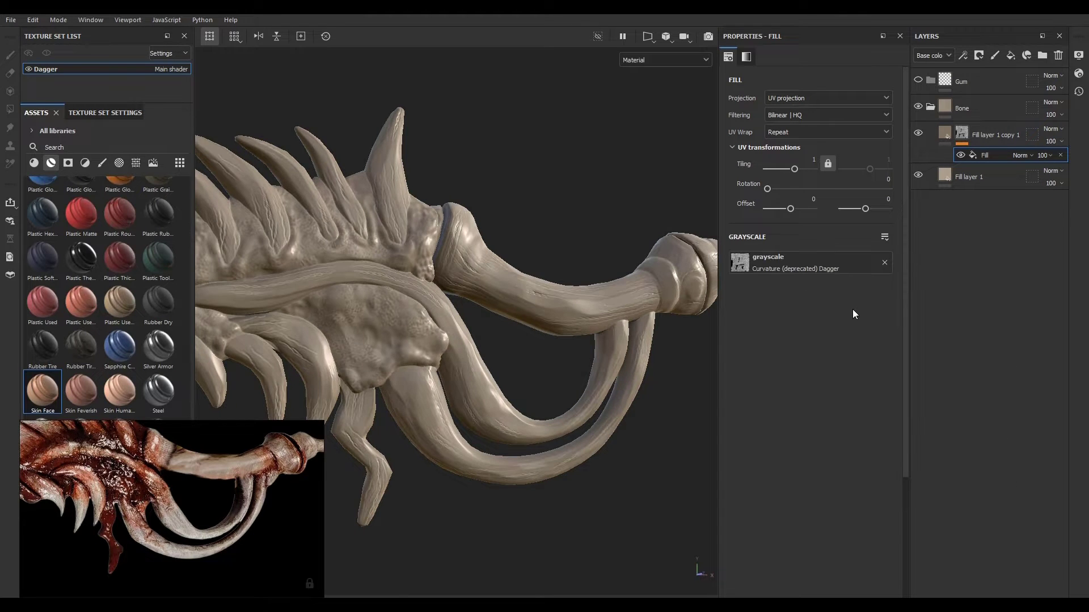
Step: Display the curvature mask and add an inverted Levels effect with a midtone of 0.75 and a white point of 0.471
left_click_drag(481, 412, 448, 441, "alt")
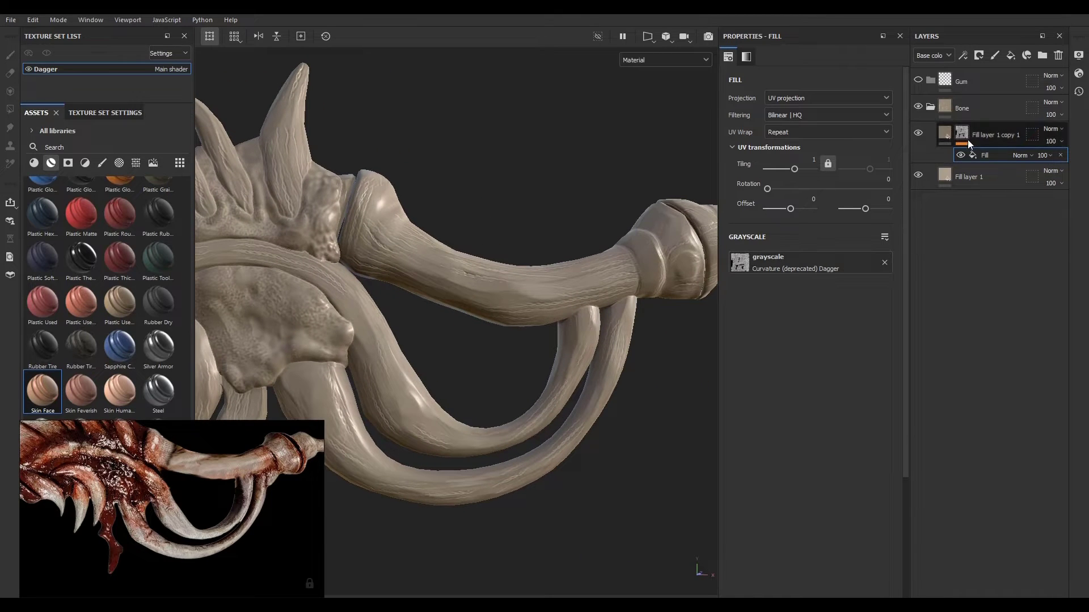
left_click(962, 136, "alt")
left_click_drag(538, 387, 513, 418, "alt")
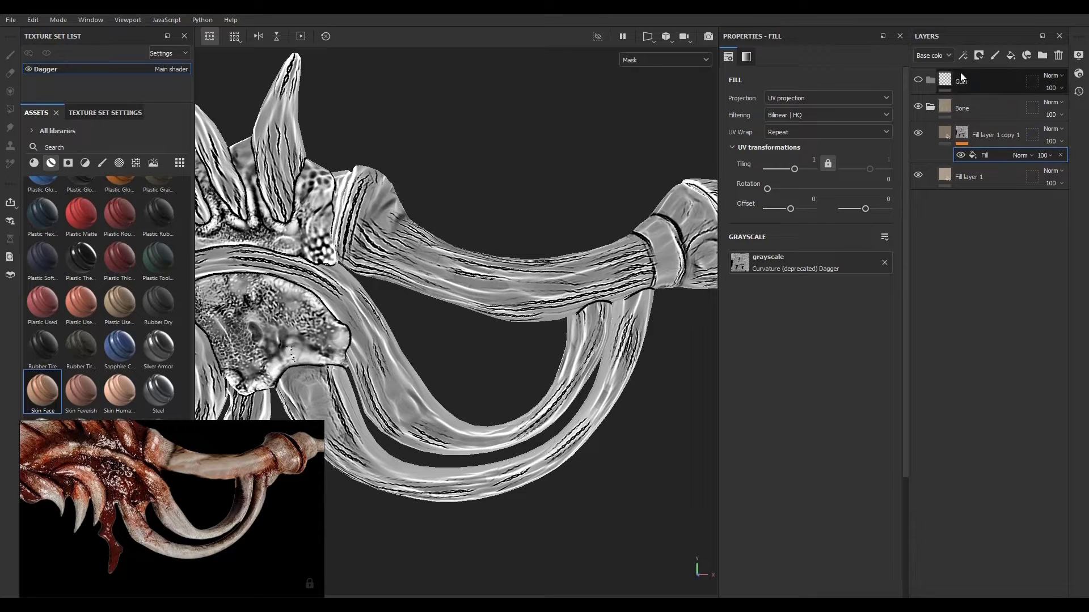
left_click(963, 55)
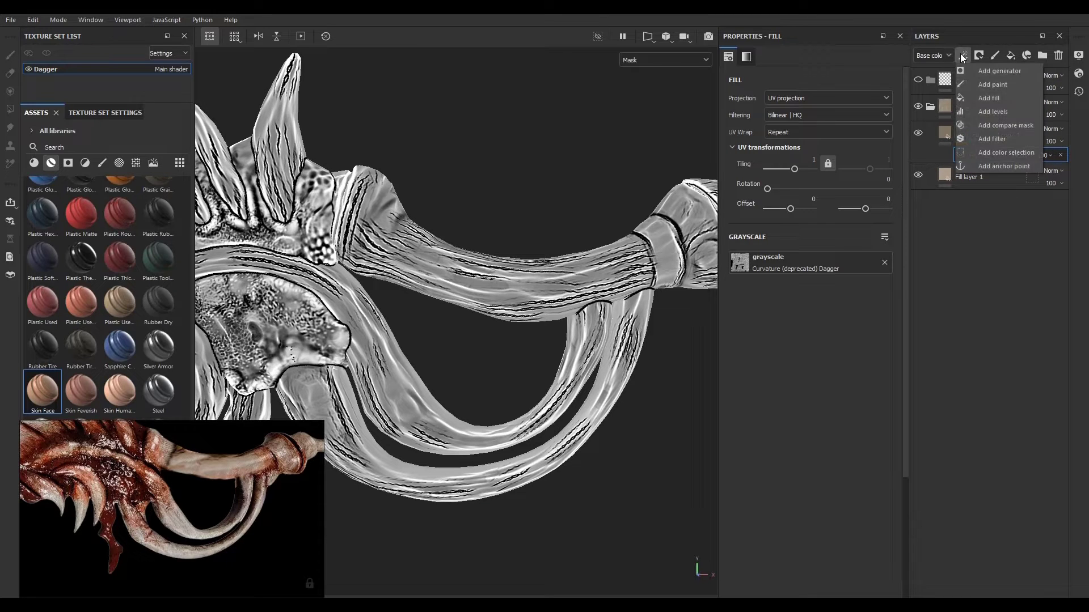
left_click(977, 111)
left_click(862, 157)
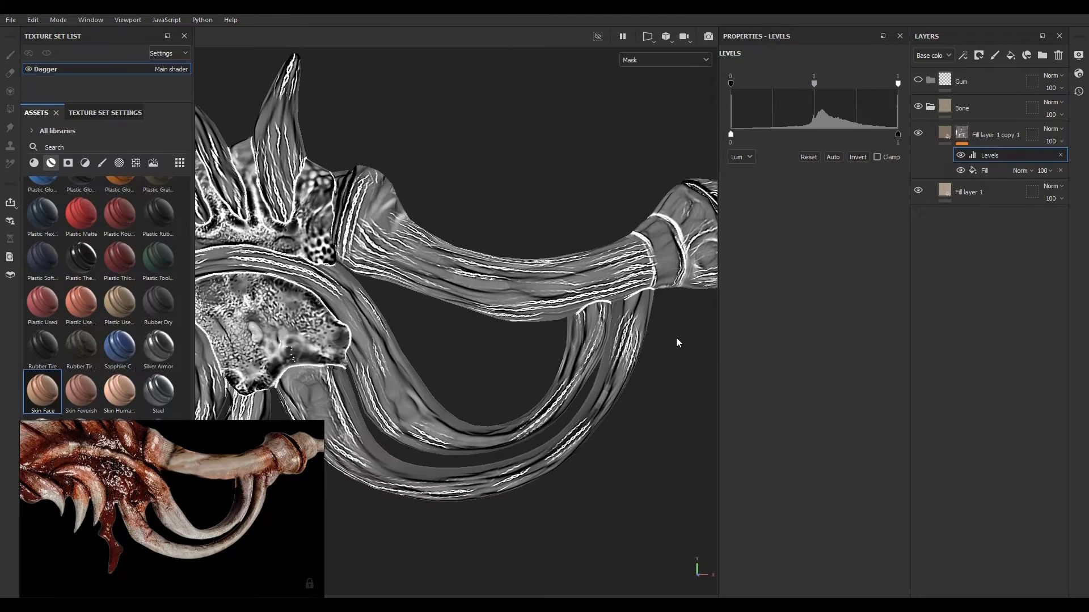
left_click_drag(602, 392, 578, 425, "alt")
left_click_drag(729, 83, 794, 85)
left_click_drag(896, 86, 760, 85)
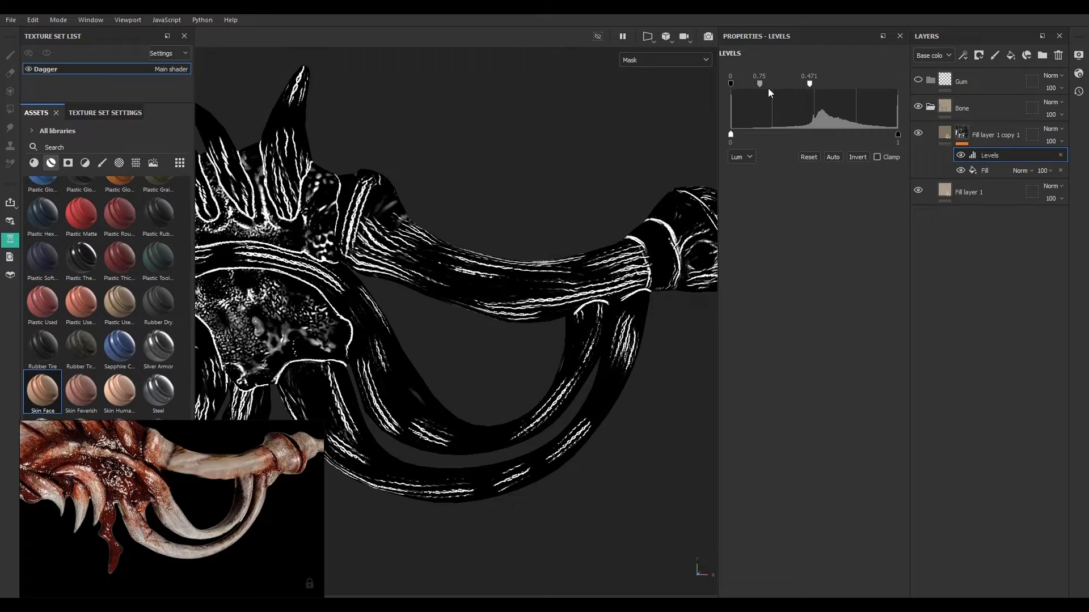
Step: Return to the material view and adjust the mask's Levels to a midtone of 2.615 and a white point of 0.661
left_click(939, 134)
left_click_drag(581, 401, 567, 433, "alt")
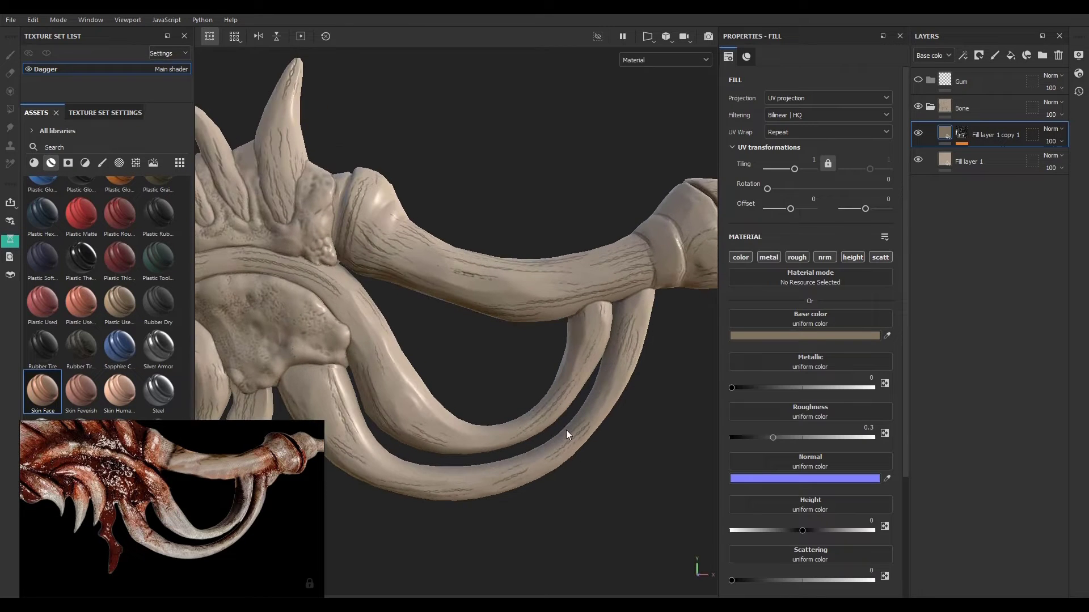
right_click_drag(567, 433, 689, 454, "alt")
left_click_drag(688, 454, 559, 413, "alt")
middle_click_drag(511, 374, 639, 448, "alt")
left_click_drag(639, 448, 619, 414, "alt")
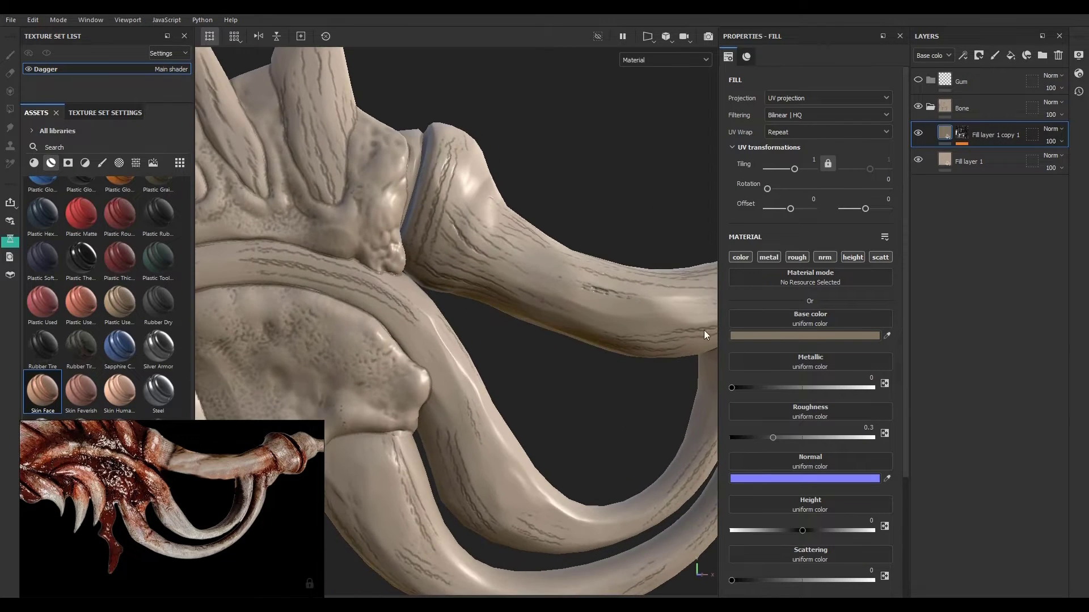
left_click(963, 134)
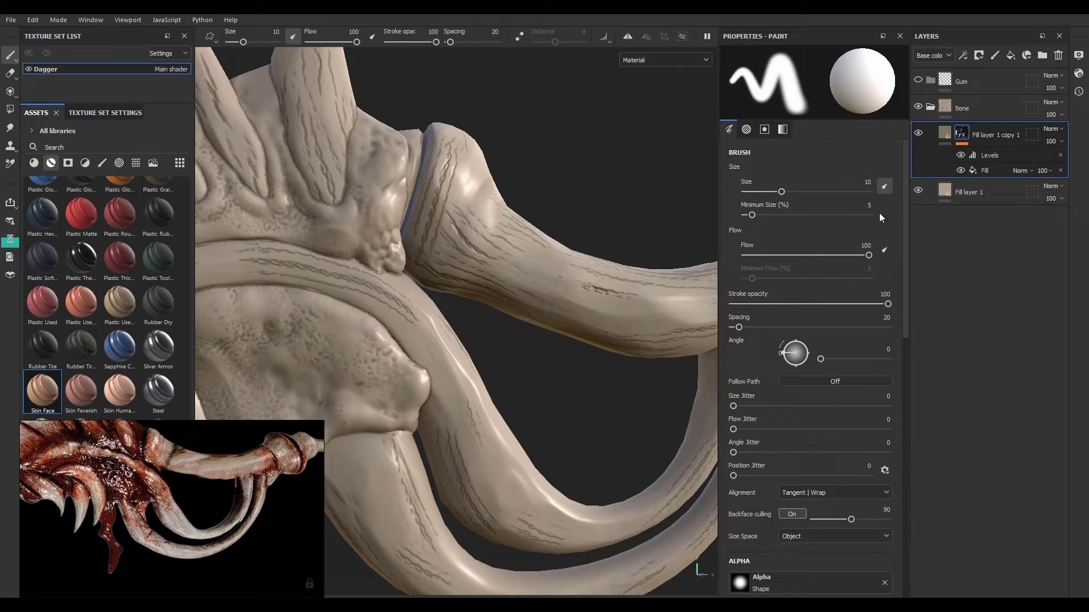
left_click(987, 154)
mouse_move(809, 84)
left_mouse_down()
mouse_move(864, 84)
mouse_move(792, 83)
left_mouse_up()
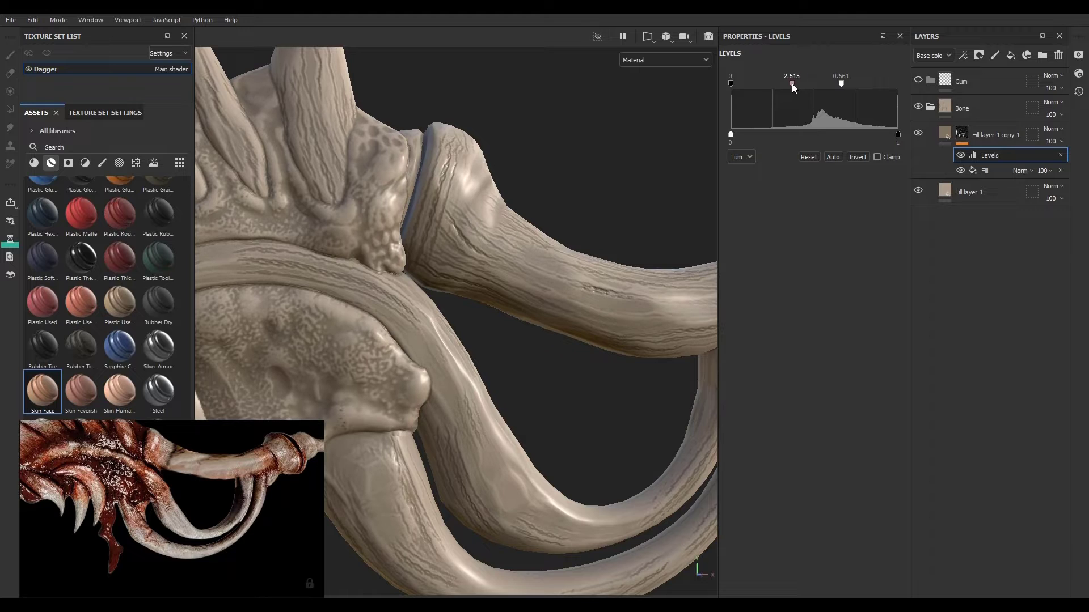
Step: Resample the base color of Fill layer 1 from the pale bone in the reference image
right_click_drag(596, 427, 621, 475, "alt")
left_click_drag(621, 476, 601, 454, "alt")
right_click_drag(601, 453, 612, 431, "alt")
left_click_drag(612, 431, 630, 466, "alt")
middle_click_drag(631, 466, 486, 377, "alt")
right_click_drag(486, 377, 484, 437, "alt")
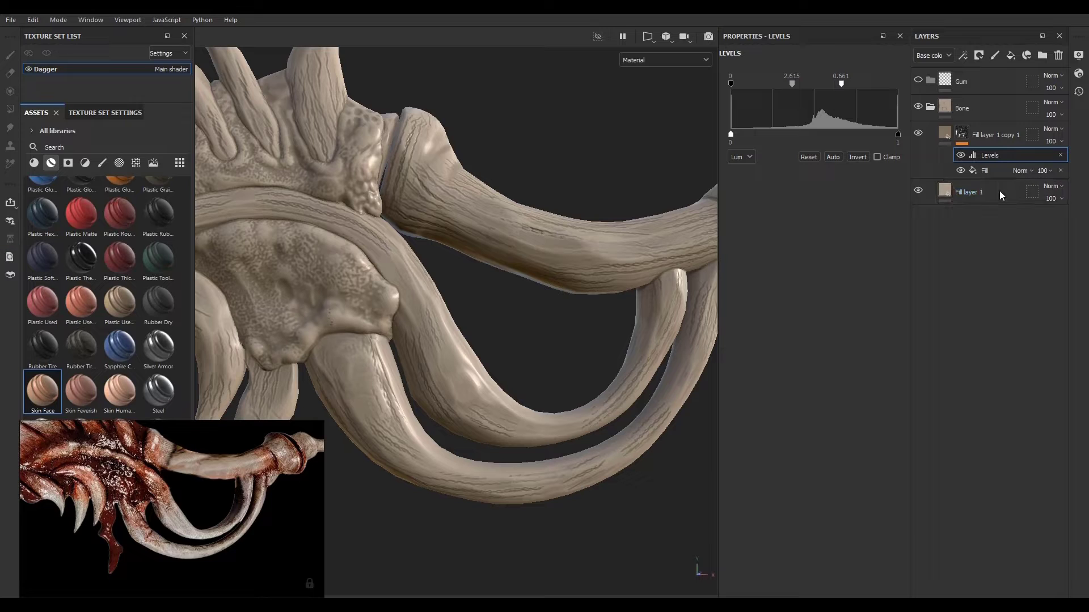
left_click(999, 190)
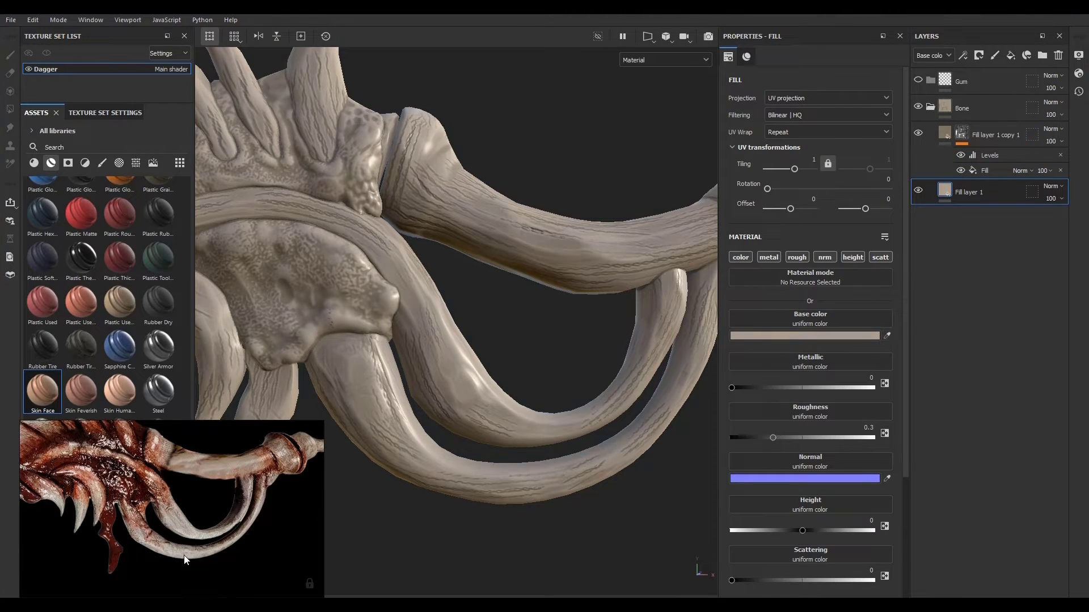
scroll(526, 388, "up", 4)
scroll(526, 389, "down", 6)
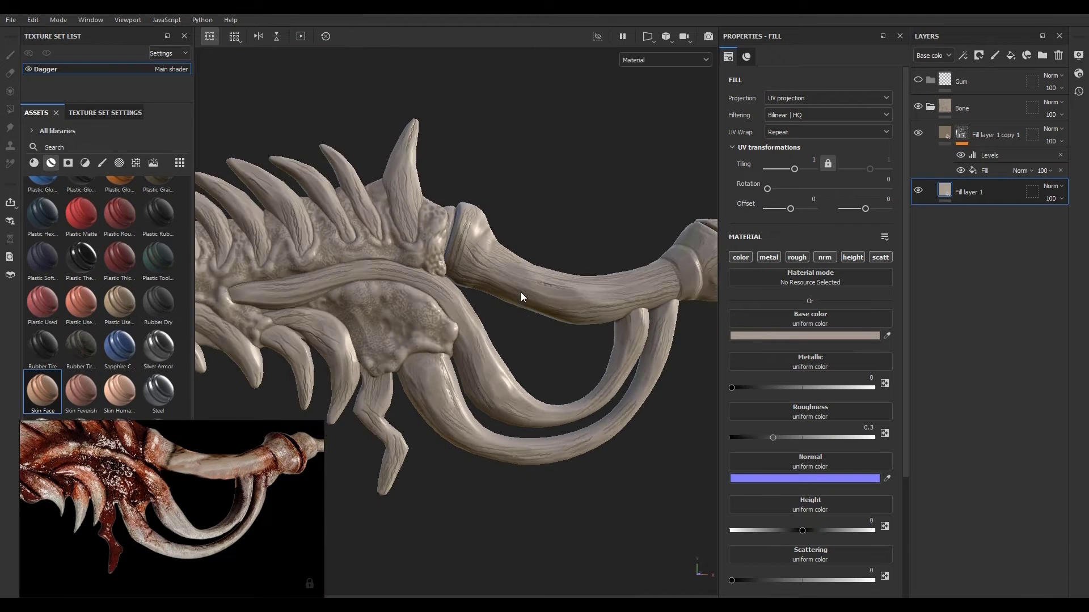
Step: Lighten the masked copy layer's base color by setting its HSV value to 0.570, giving hex 918570
scroll(521, 286, "up", 5)
left_click(945, 135)
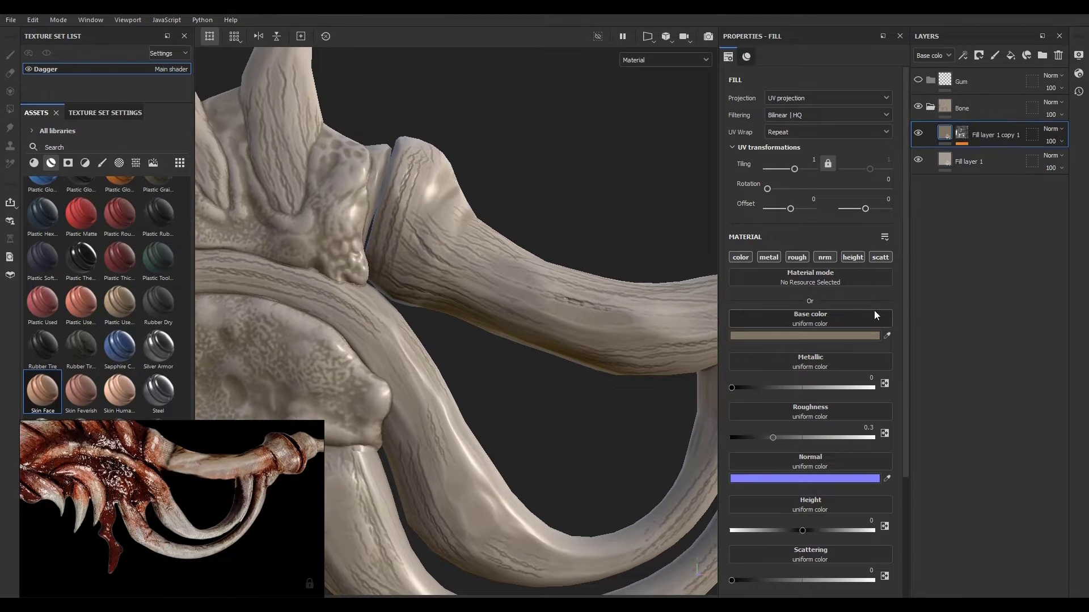
left_click(867, 335)
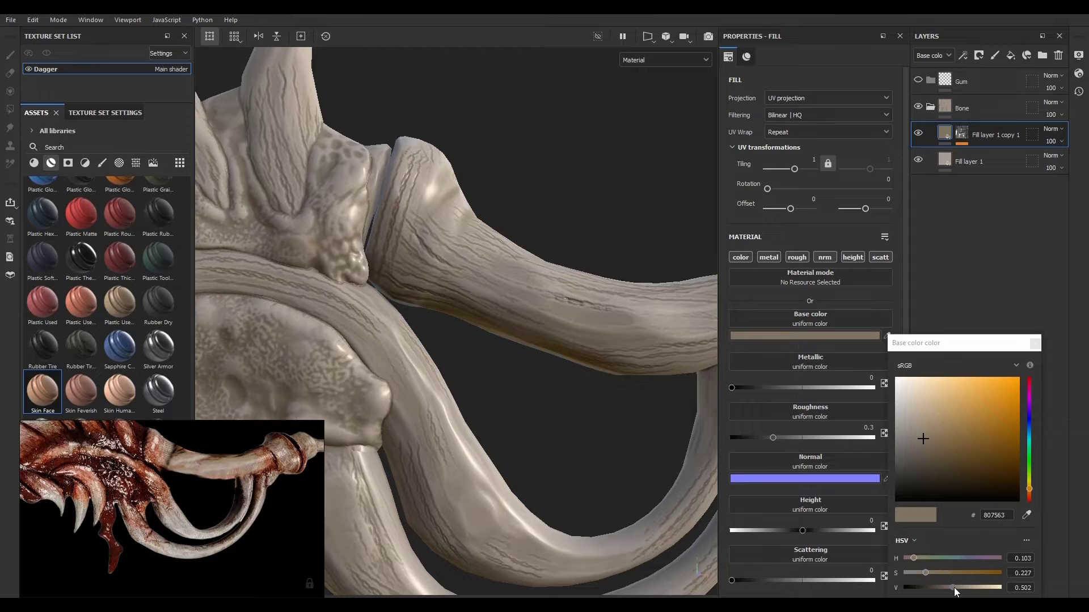
left_click_drag(955, 589, 959, 588)
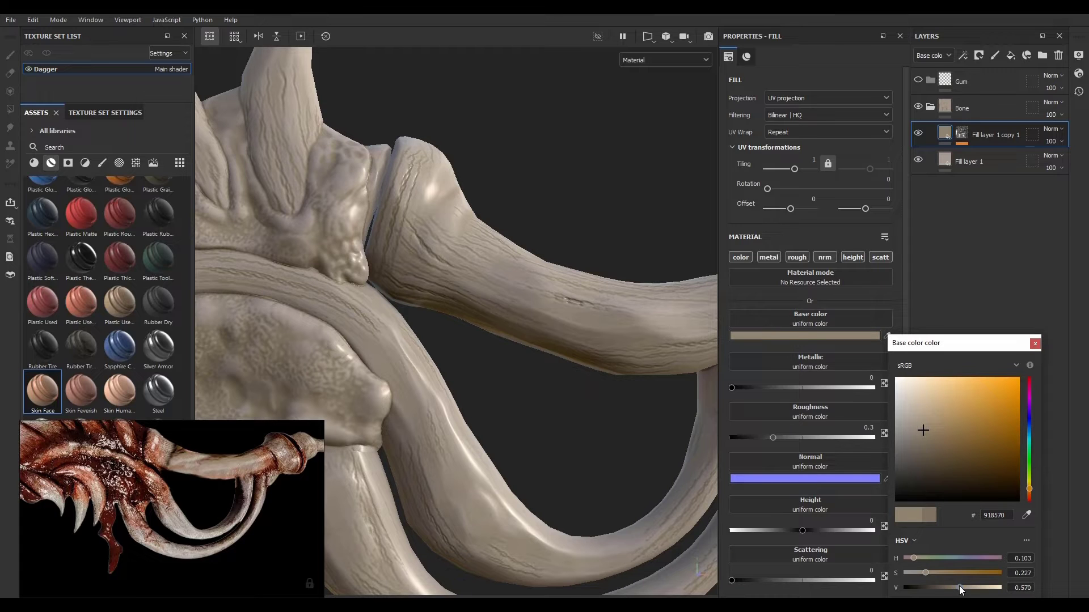
left_click(1035, 344)
scroll(567, 363, "up", 5)
scroll(567, 362, "down", 9)
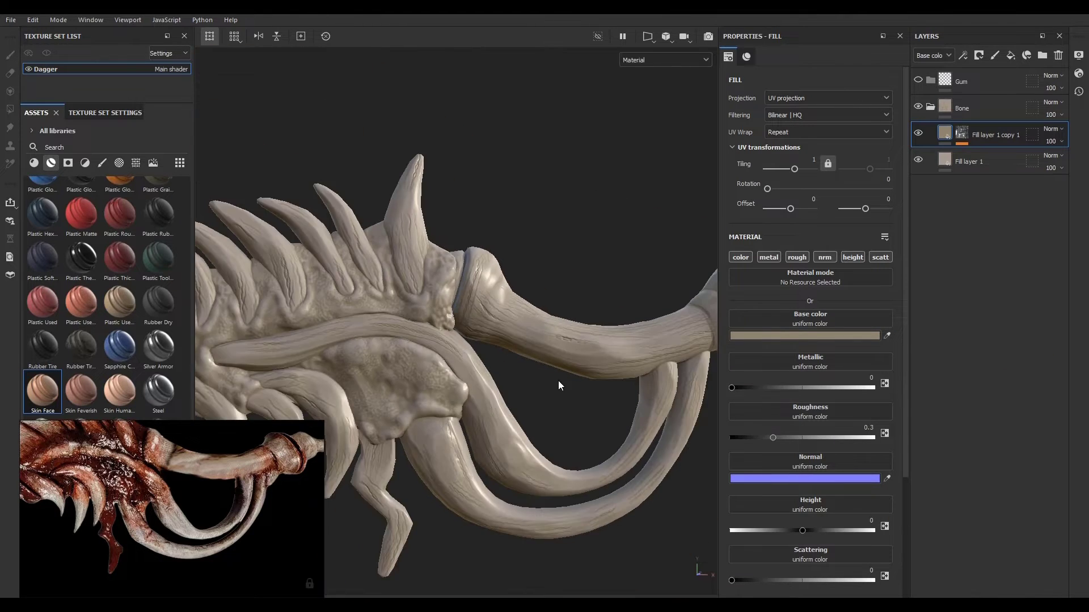
Step: Duplicate the masked fill layer in the Bone folder and clear the duplicate's mask
scroll(515, 403, "up", 5)
scroll(511, 348, "down", 6)
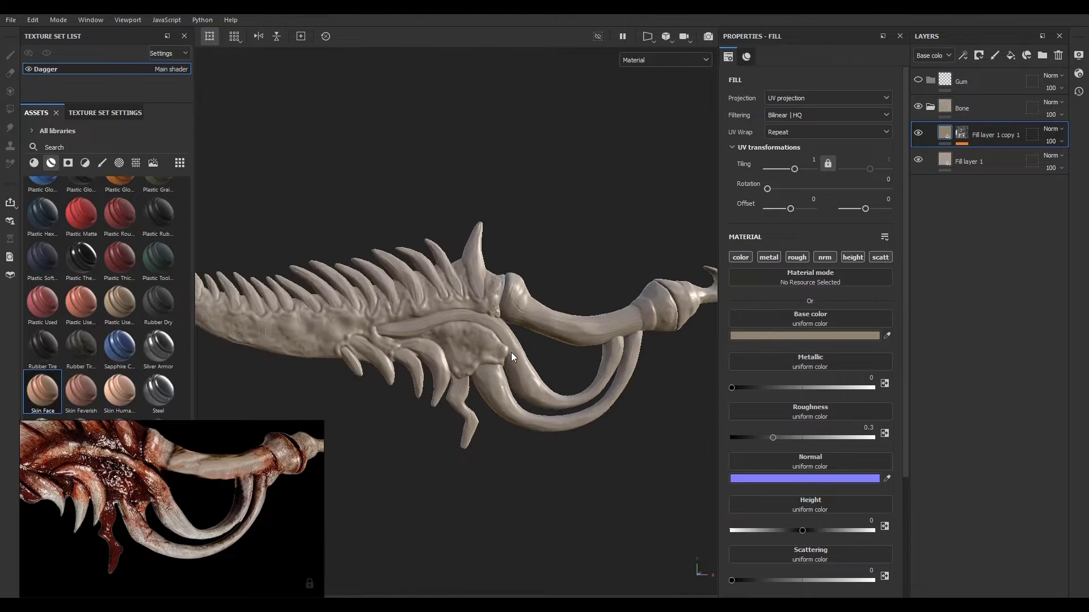
scroll(573, 335, "up", 3)
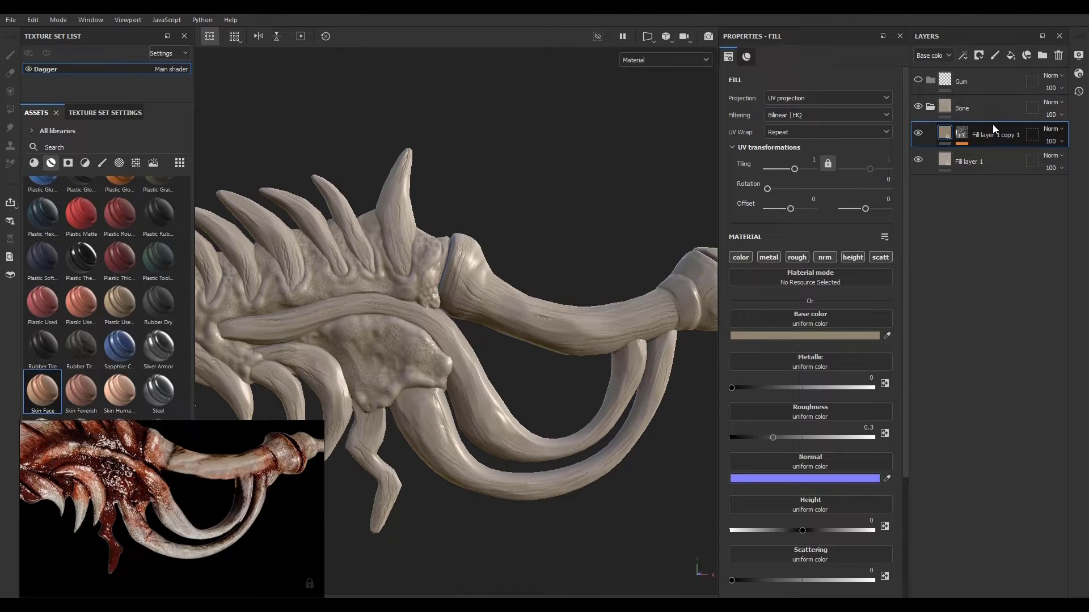
right_click(957, 135)
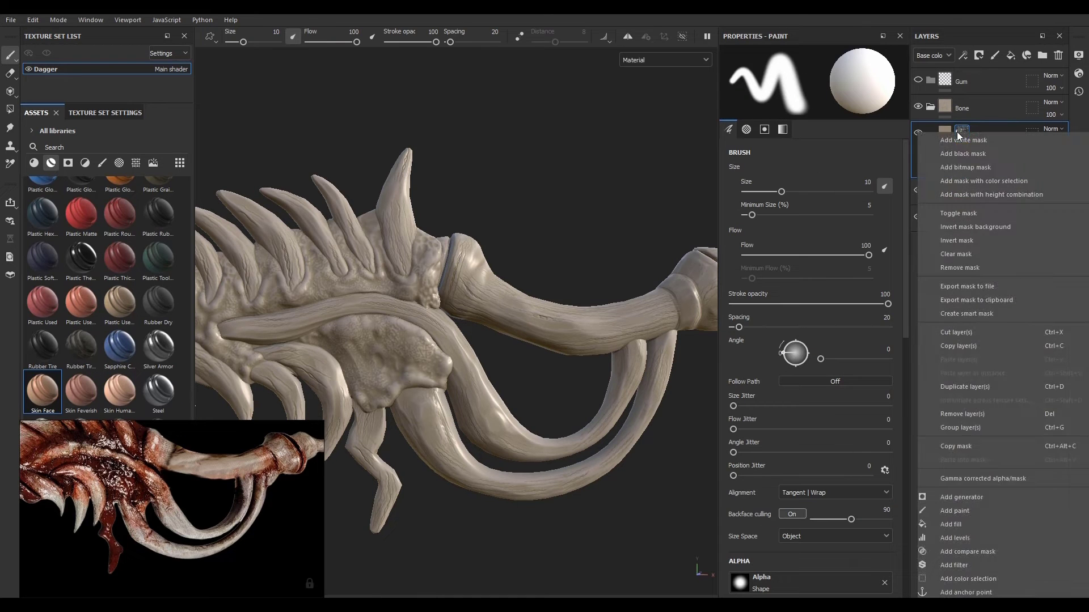
left_click(970, 253)
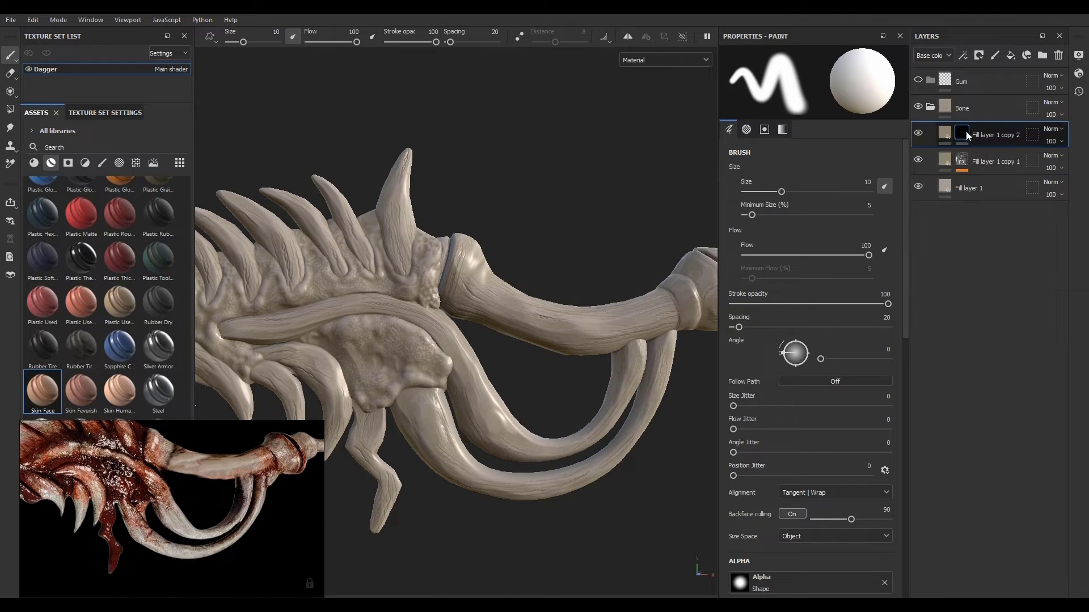
Step: Rename the Bone folder's three layers: the original masked copy as Curvature, the new duplicate as AO, and Fill layer 1 as Base
double_click(988, 161)
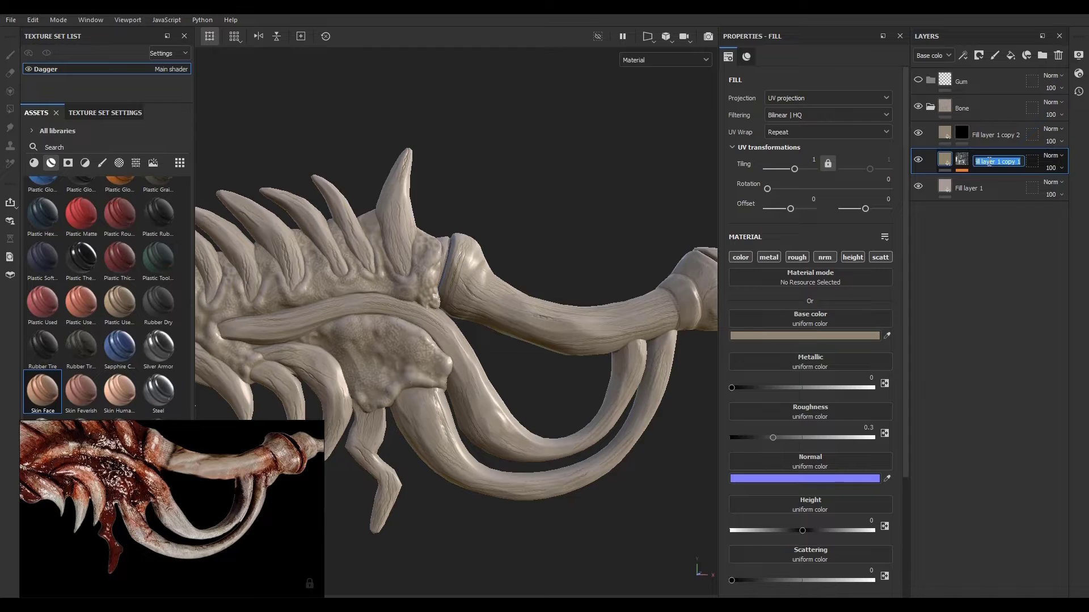
type("Curvature")
key("Return")
double_click(992, 135)
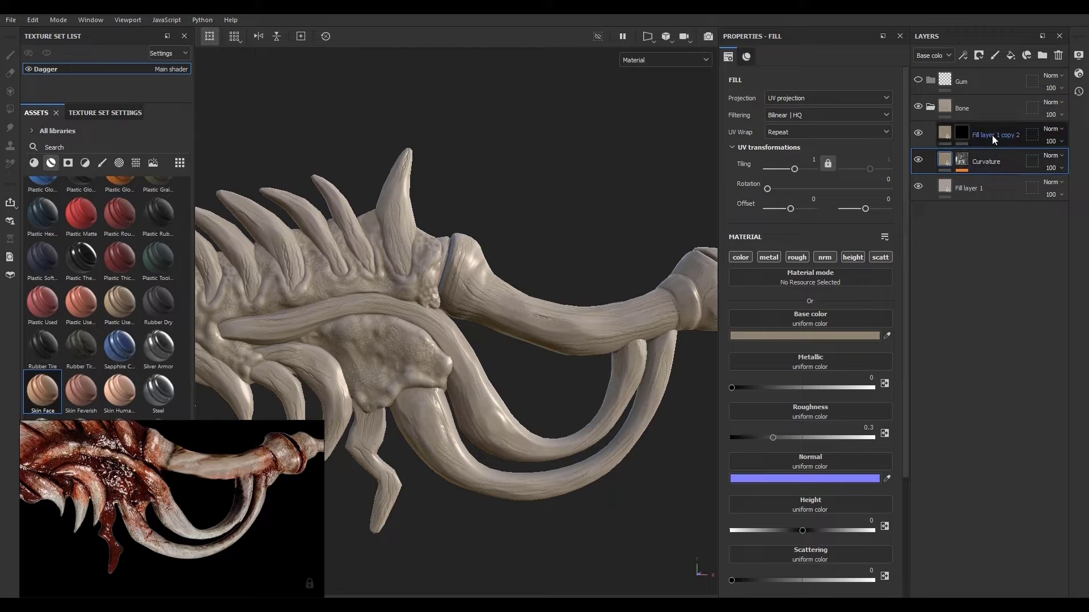
type("AO")
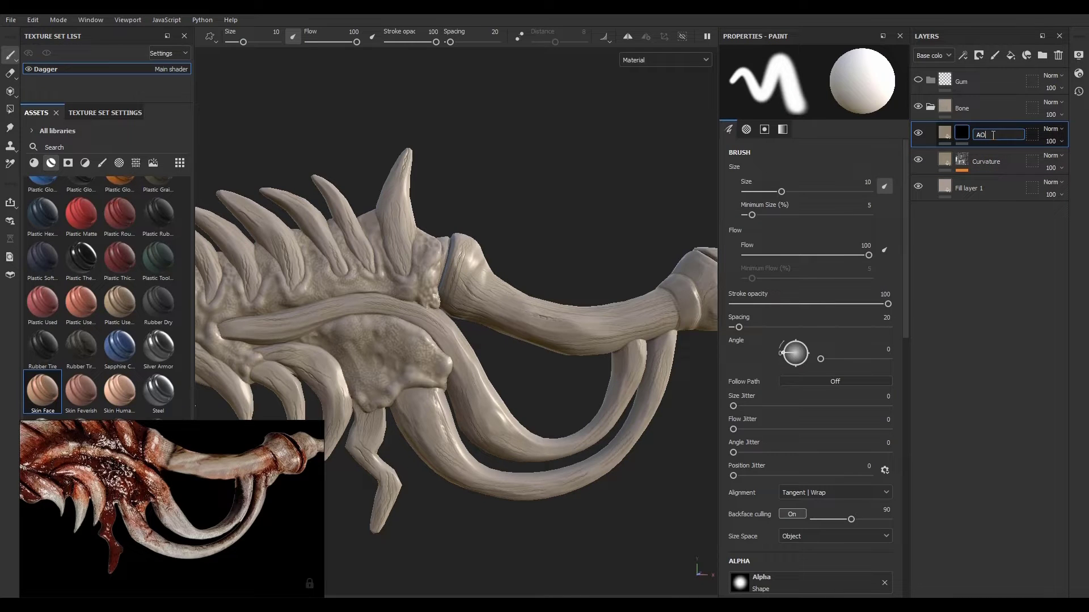
key("Return")
double_click(981, 187)
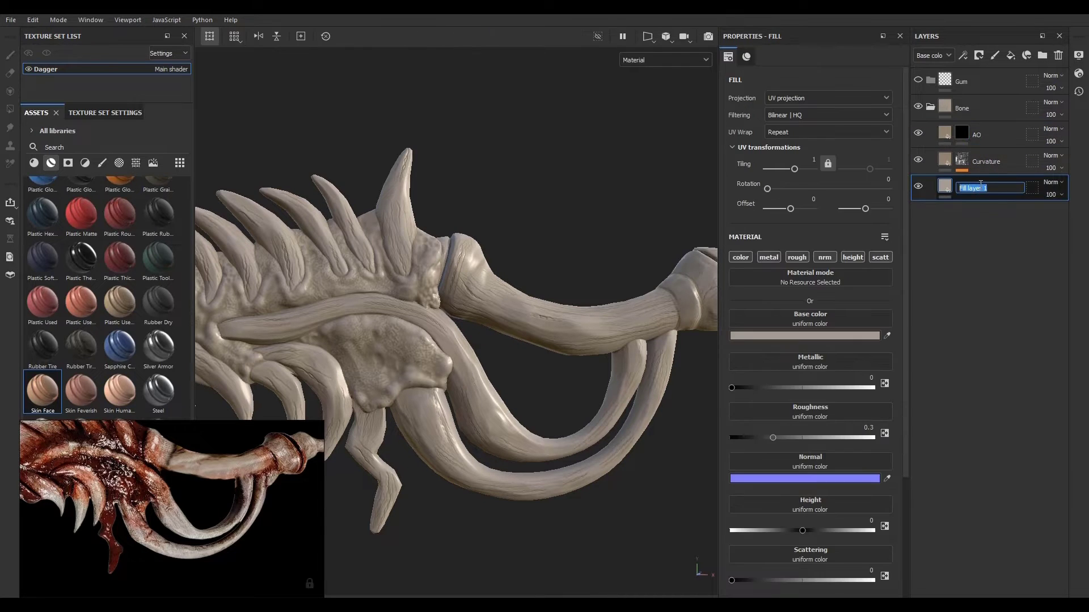
type("Base")
key("Return")
Step: Add a fill effect using the Dagger mesh's Ambient Occlusion map to the AO layer's mask and display that mask
left_click(981, 139)
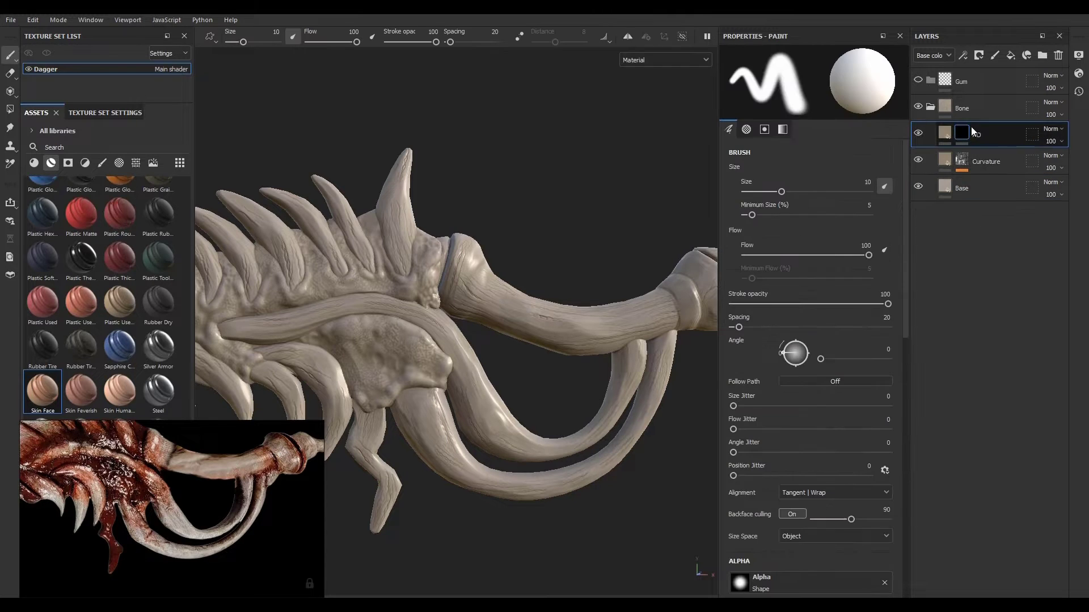
left_click(963, 55)
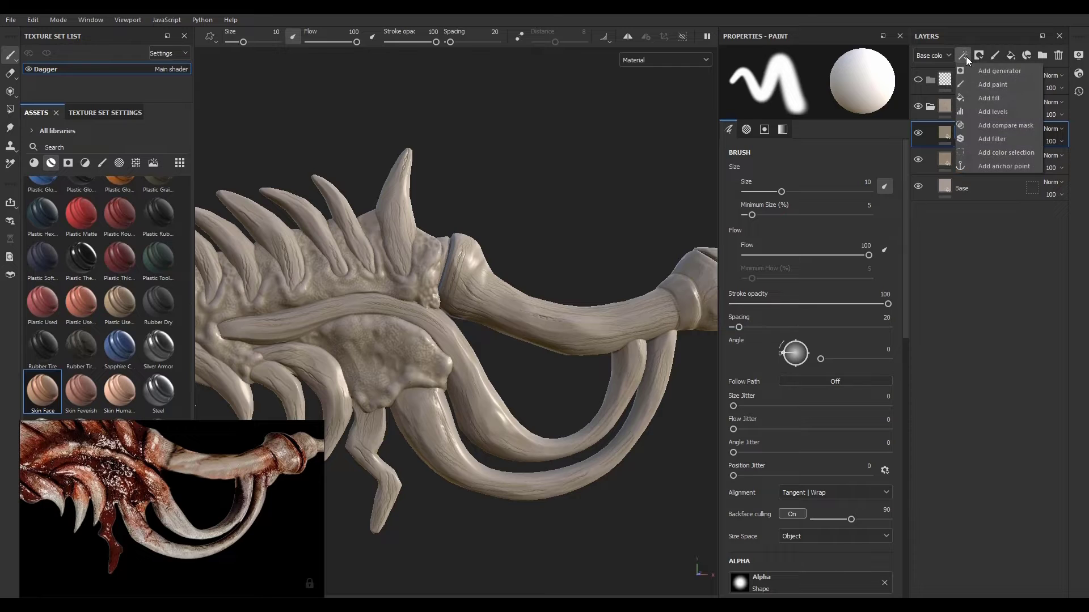
left_click(987, 96)
left_click(841, 259)
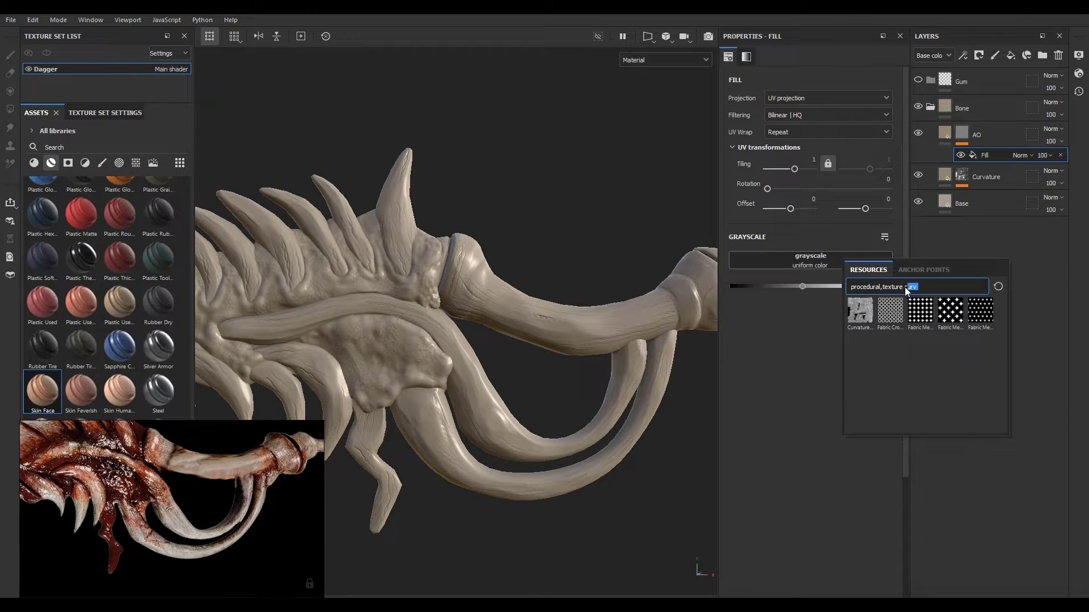
type("amb")
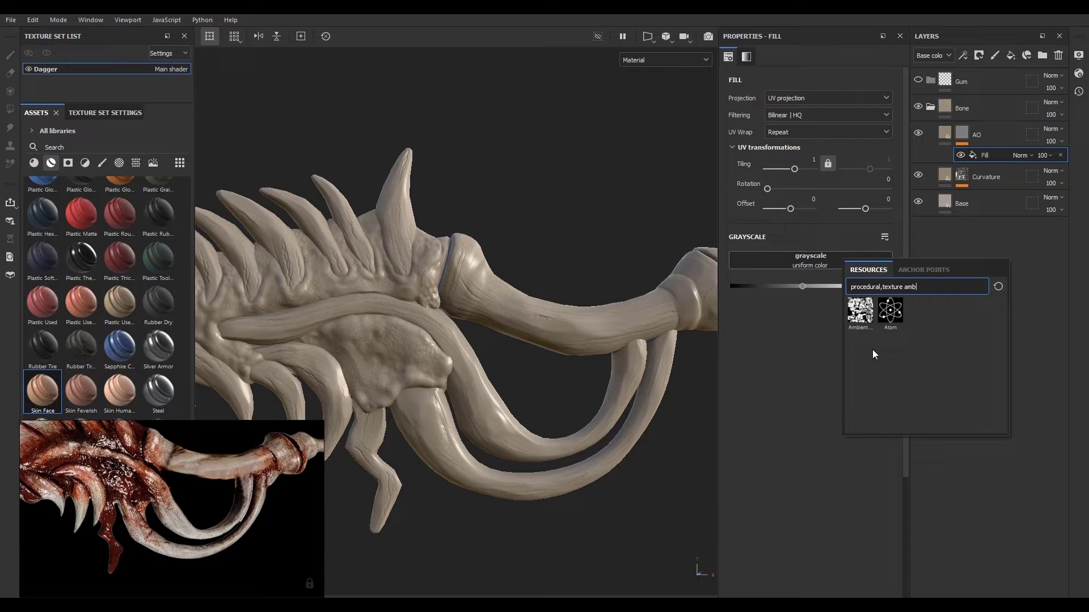
left_click(866, 311)
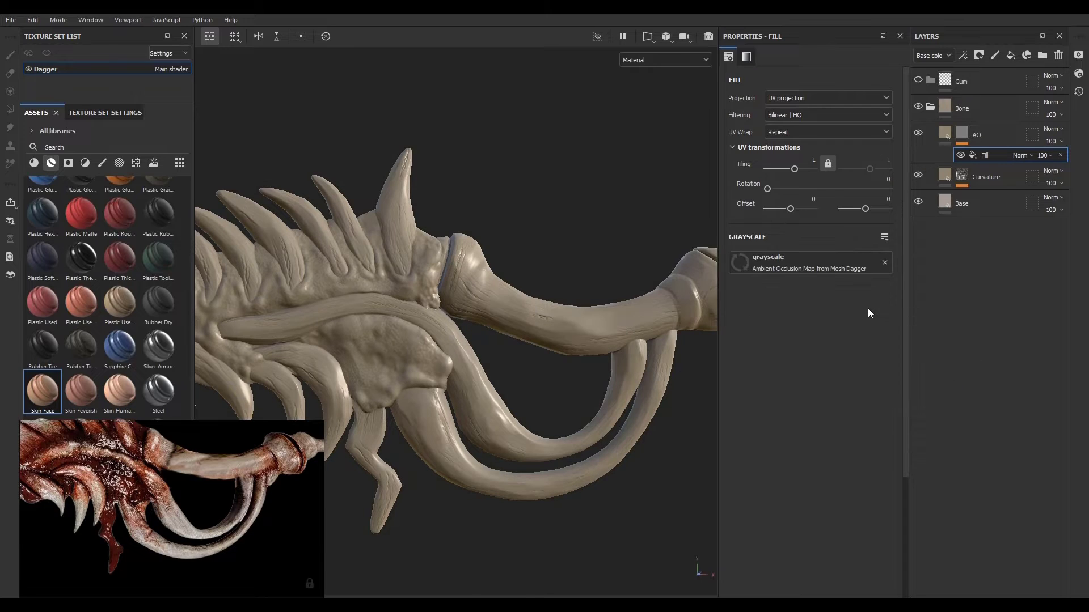
left_click(962, 133, "alt")
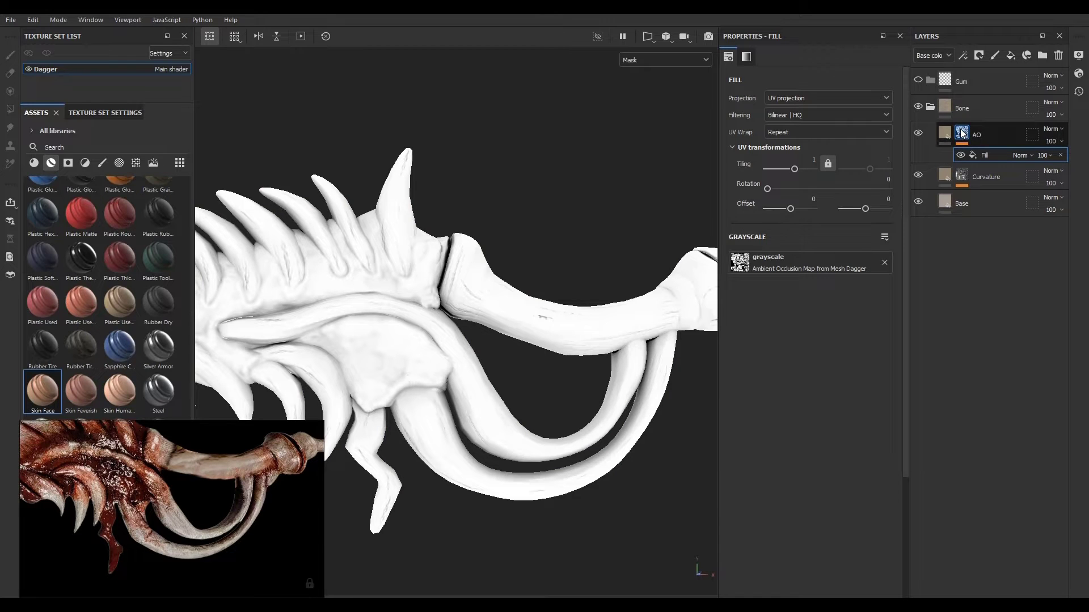
left_click(963, 54)
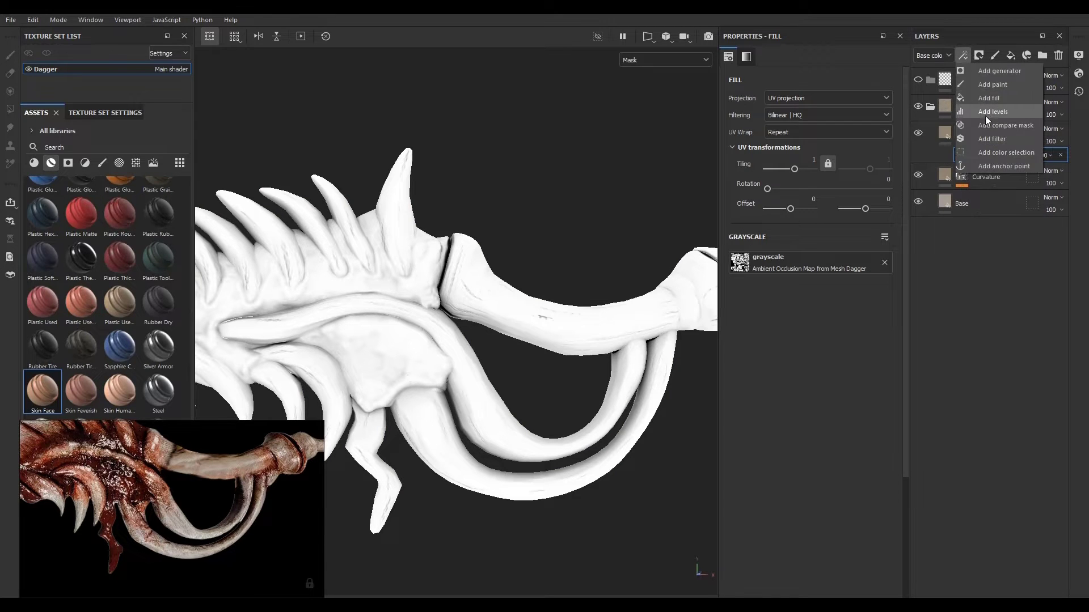
left_click(997, 125)
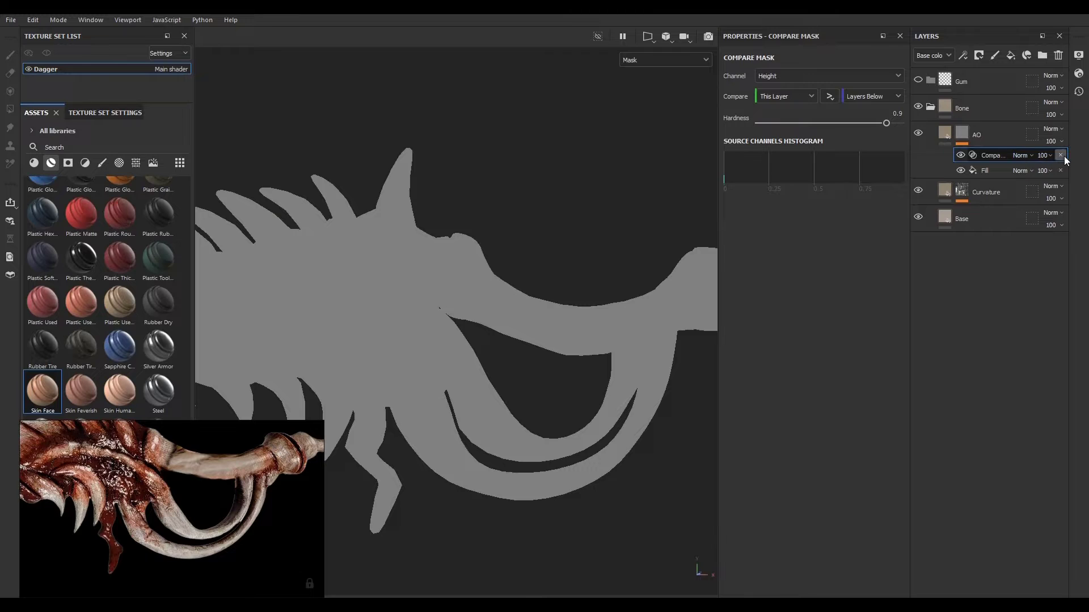
left_click(1061, 155)
Step: Add a Levels effect to the AO mask with a black point of 0.661 and invert it
left_click(963, 54)
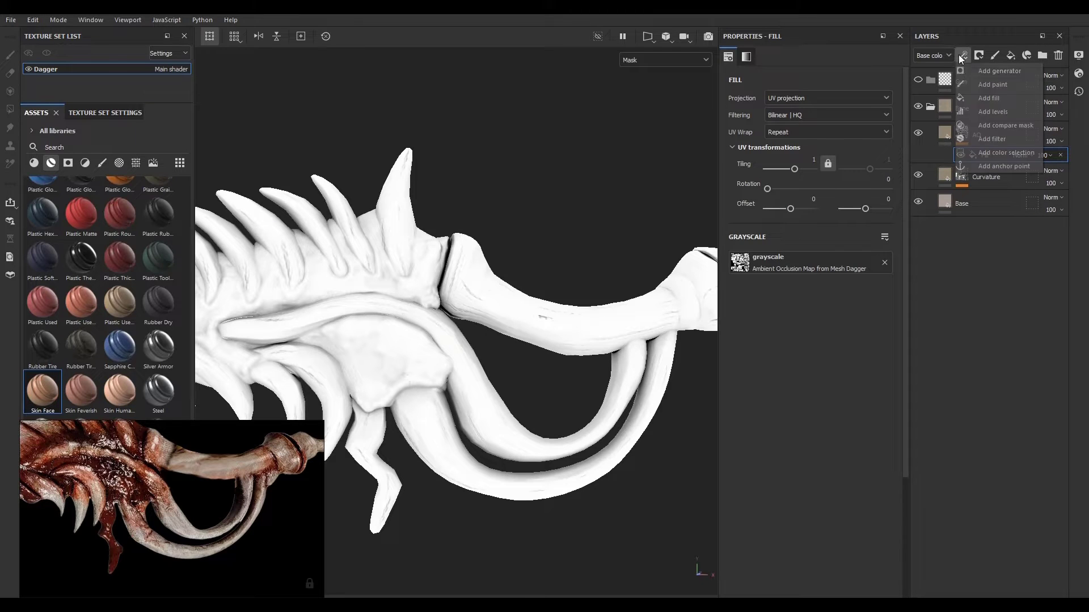
left_click(993, 112)
left_click_drag(732, 84, 845, 97)
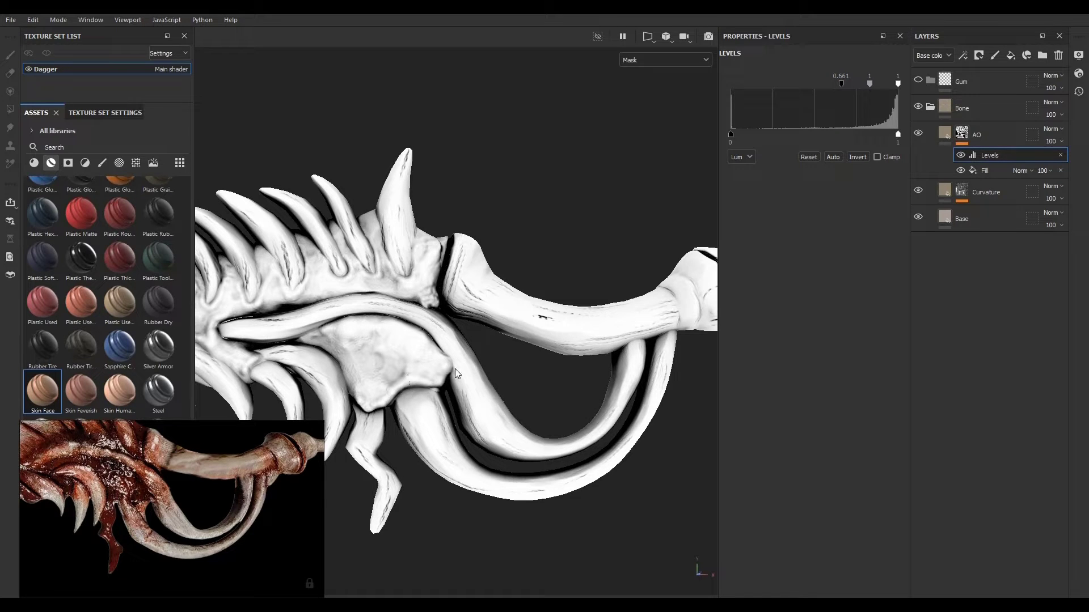
left_click(863, 157)
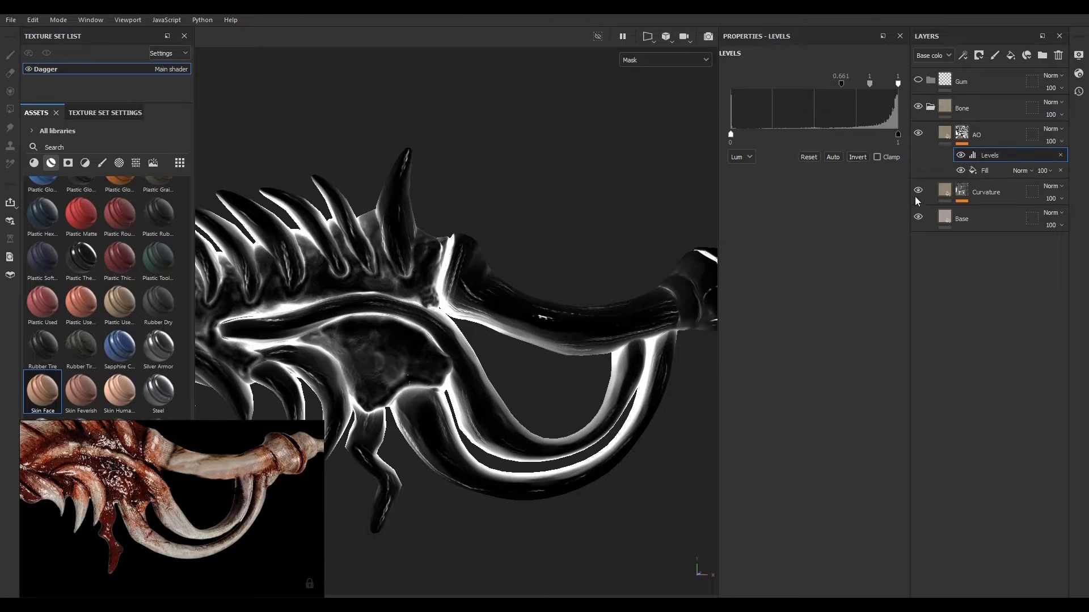
Step: Return to the material view and set the AO layer's blending mode to Multiply
left_click(944, 134)
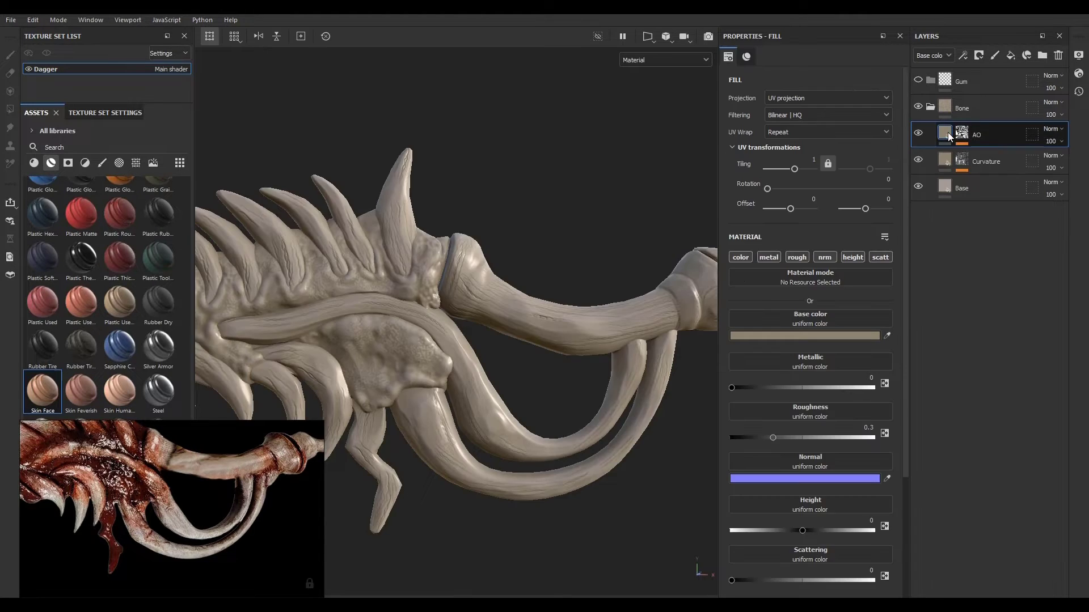
left_click(1050, 131)
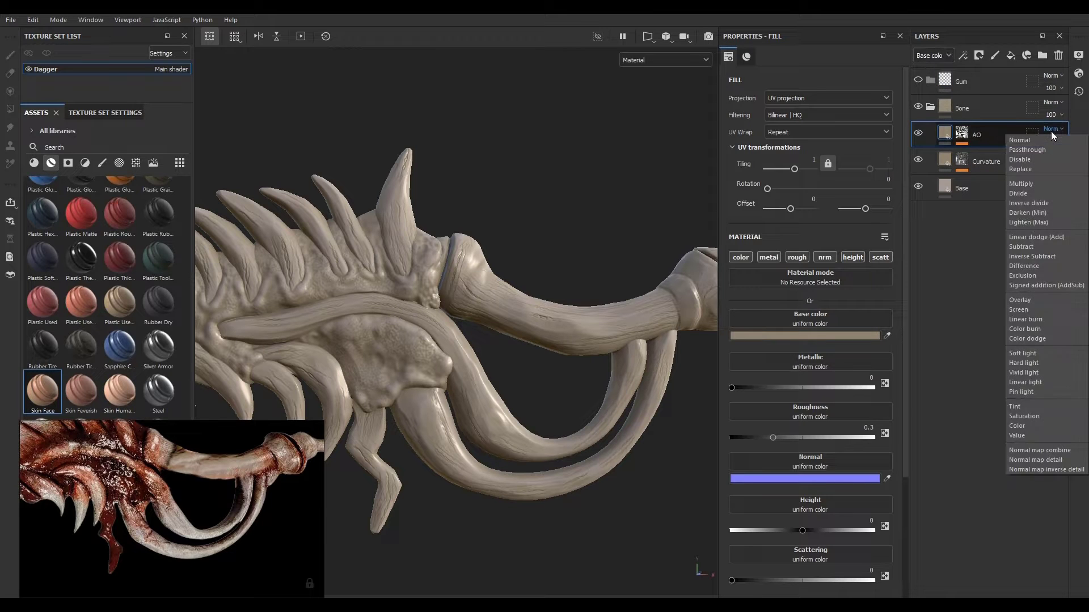
left_click(1027, 184)
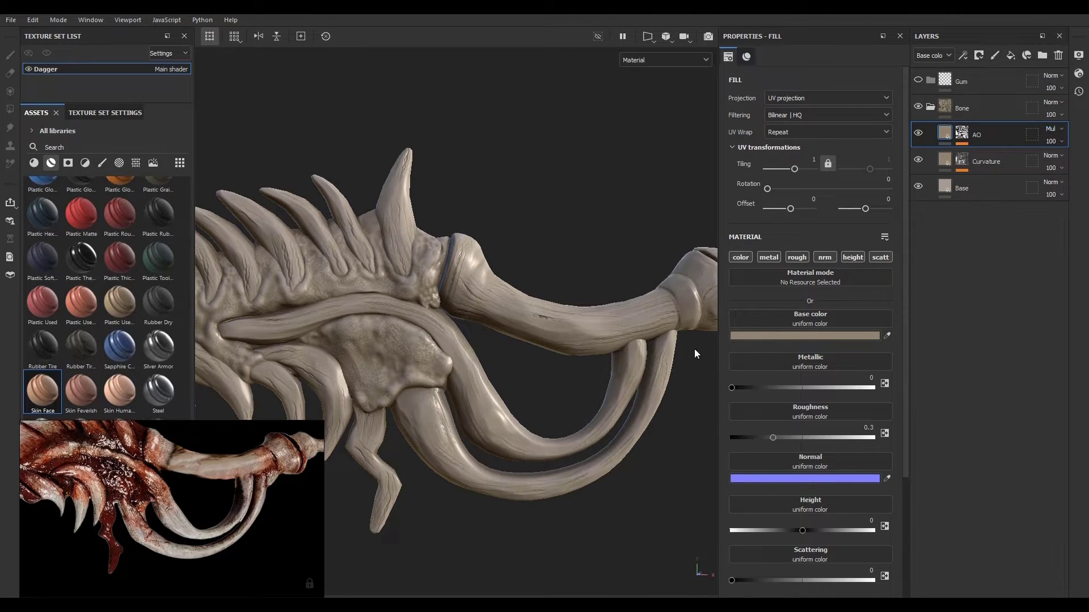
Step: Try raising the AO layer's height to 0.1719 and inspect its effect on the bone surface
scroll(544, 407, "up", 5)
scroll(543, 414, "down", 4)
left_click_drag(527, 411, 572, 423, "alt")
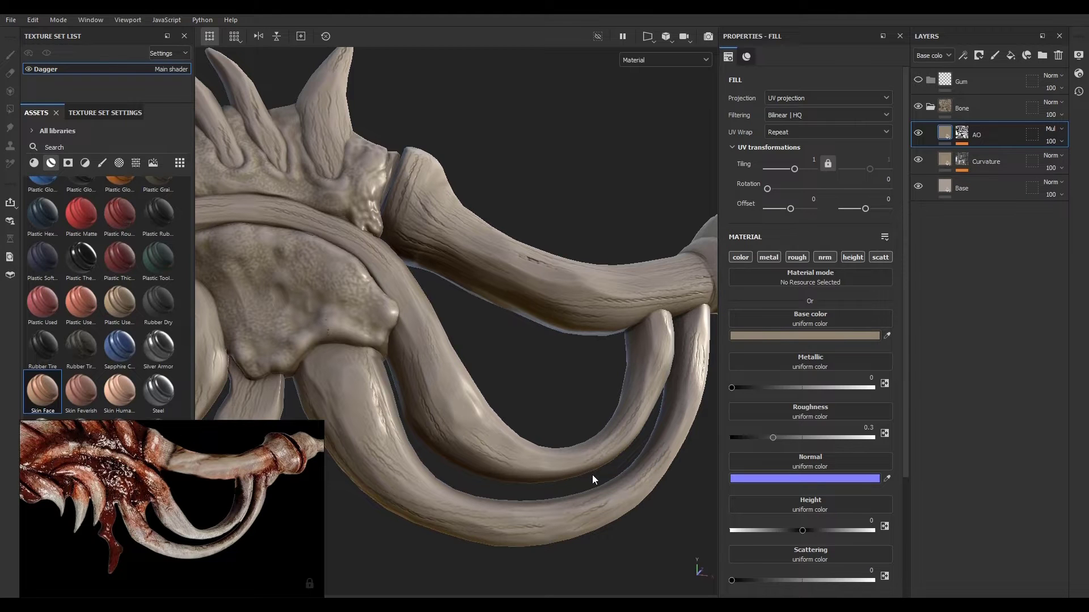
left_click_drag(592, 480, 575, 384, "alt")
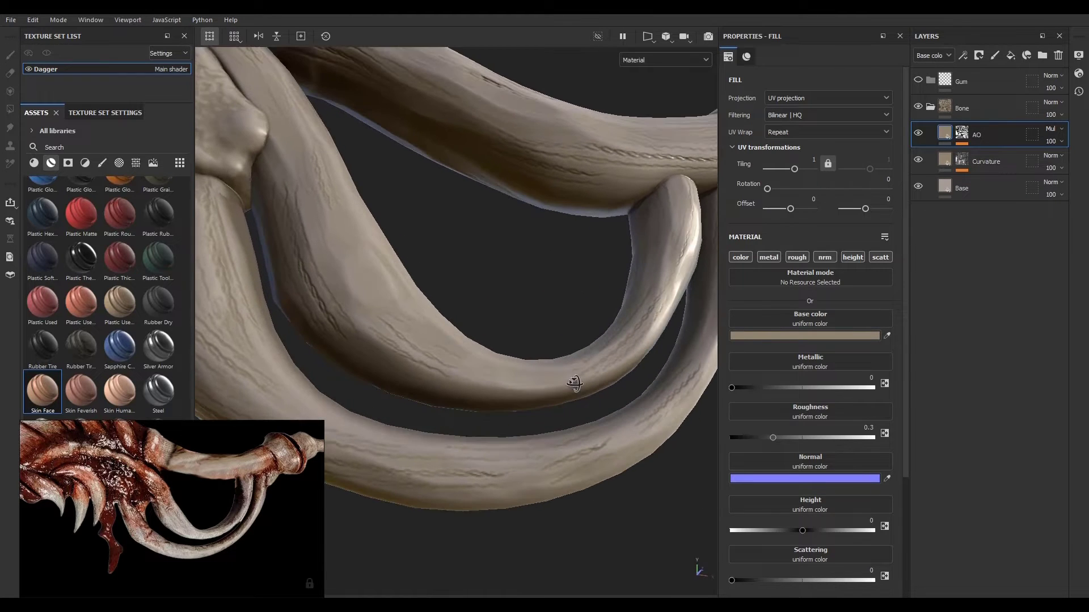
scroll(828, 397, "down", 3)
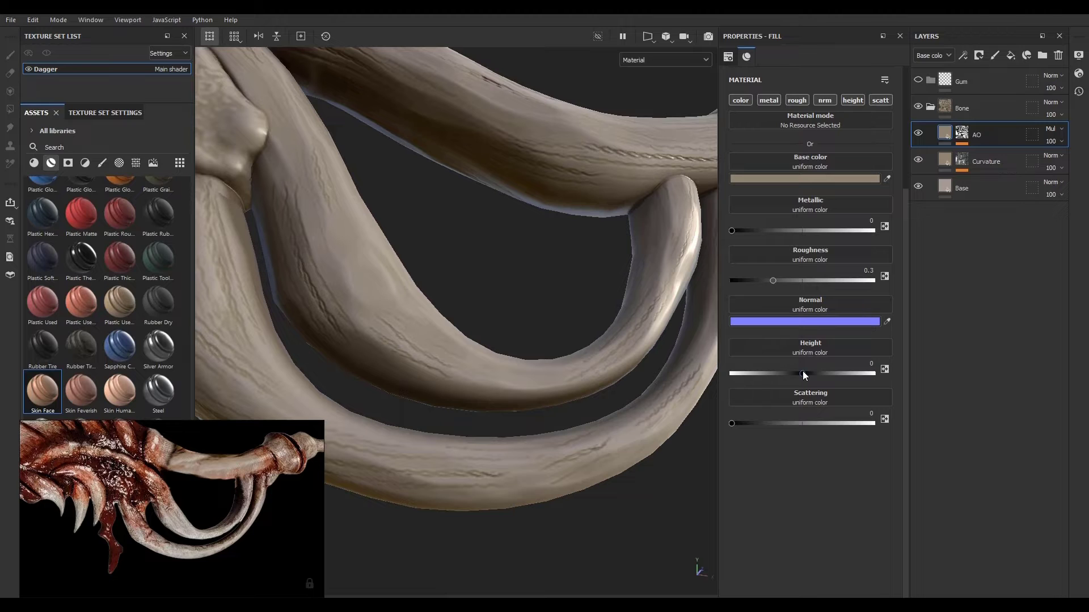
mouse_move(802, 372)
left_mouse_down()
mouse_move(812, 370)
mouse_move(791, 371)
mouse_move(869, 366)
mouse_move(814, 370)
left_mouse_up()
left_click_drag(680, 363, 412, 448, "alt")
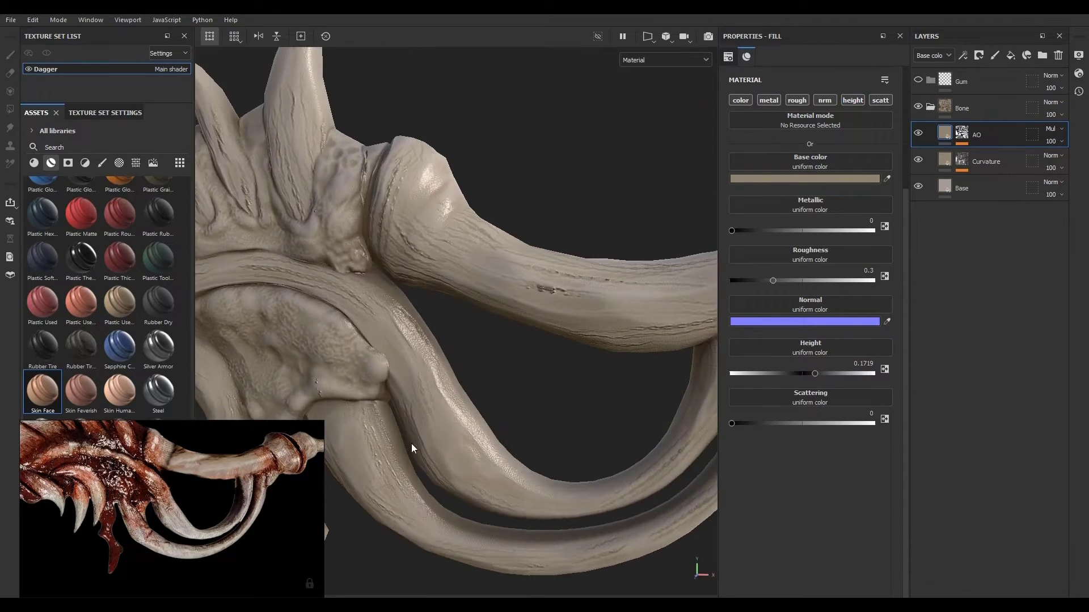
Step: Inspect the AO mask on the model, return to the material view and reset the AO layer's height to 0
left_click(963, 133)
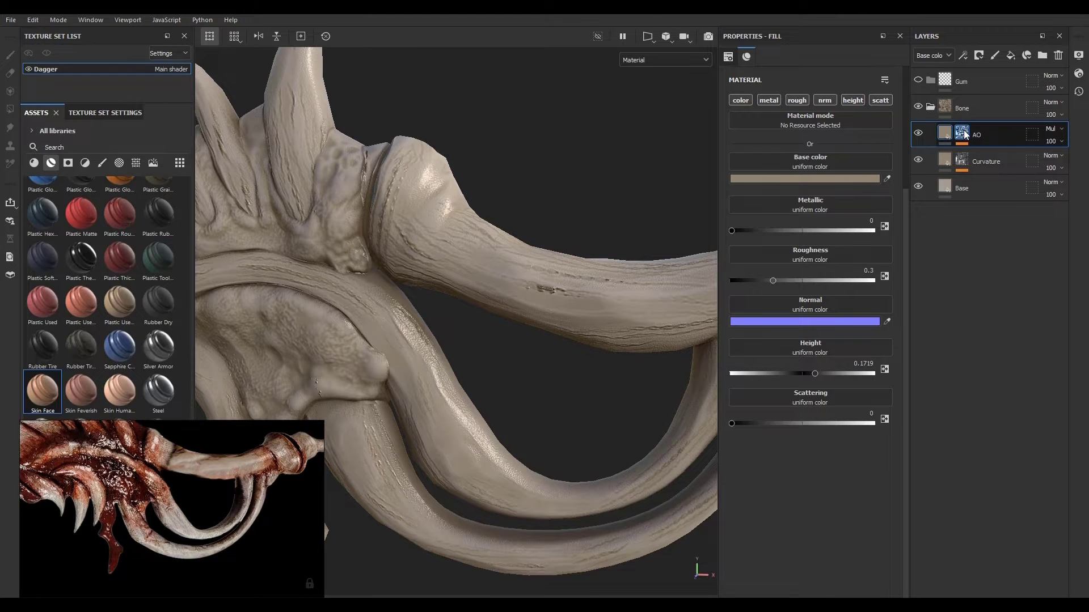
left_click(965, 135, "alt")
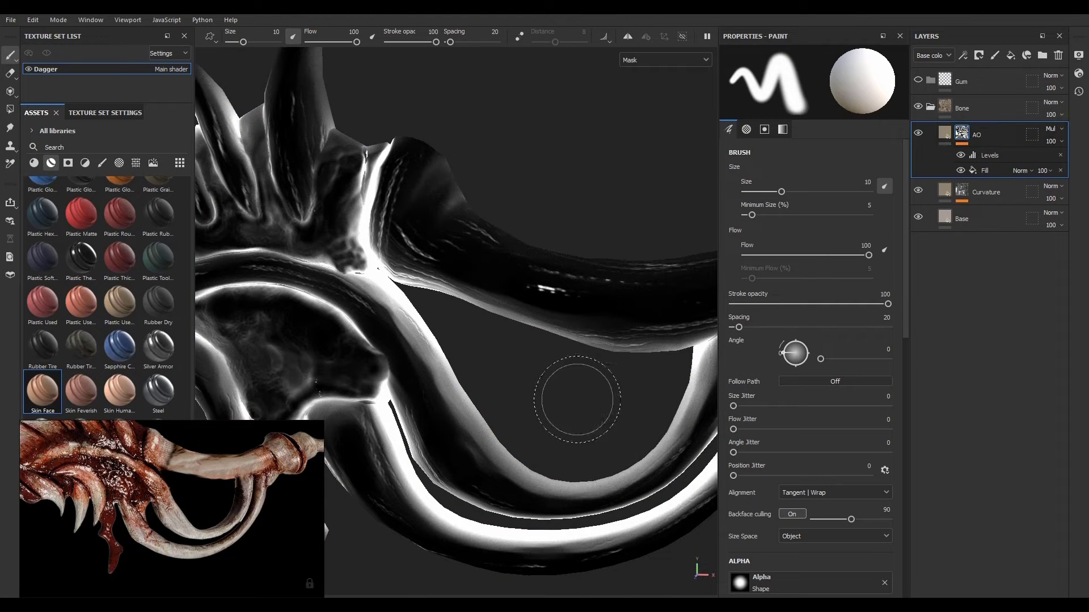
left_click_drag(577, 399, 654, 372, "alt")
left_click(936, 137)
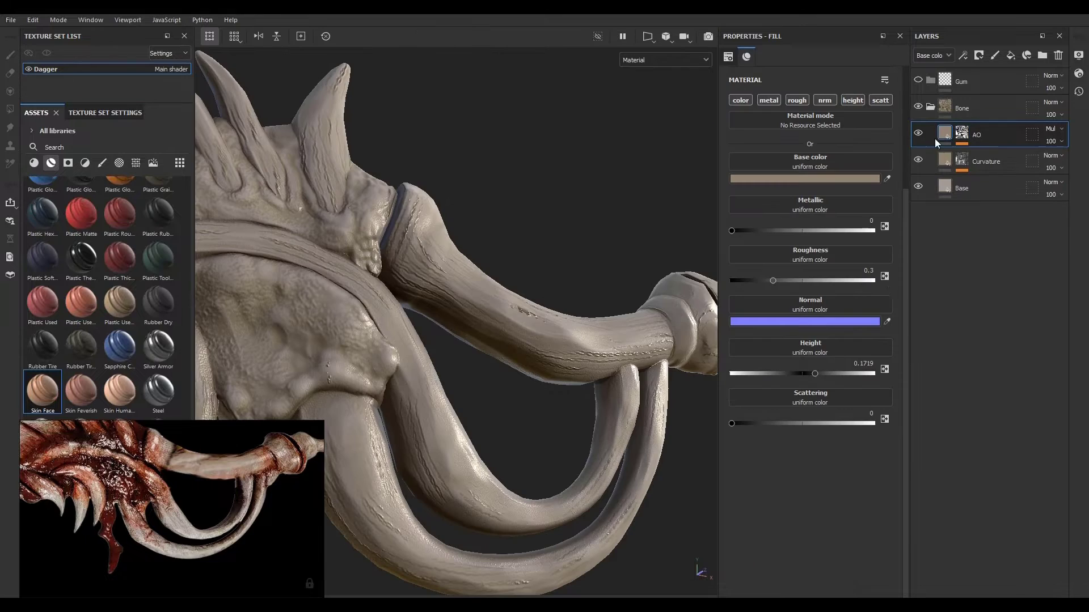
left_click(866, 361)
type("0")
key("Return")
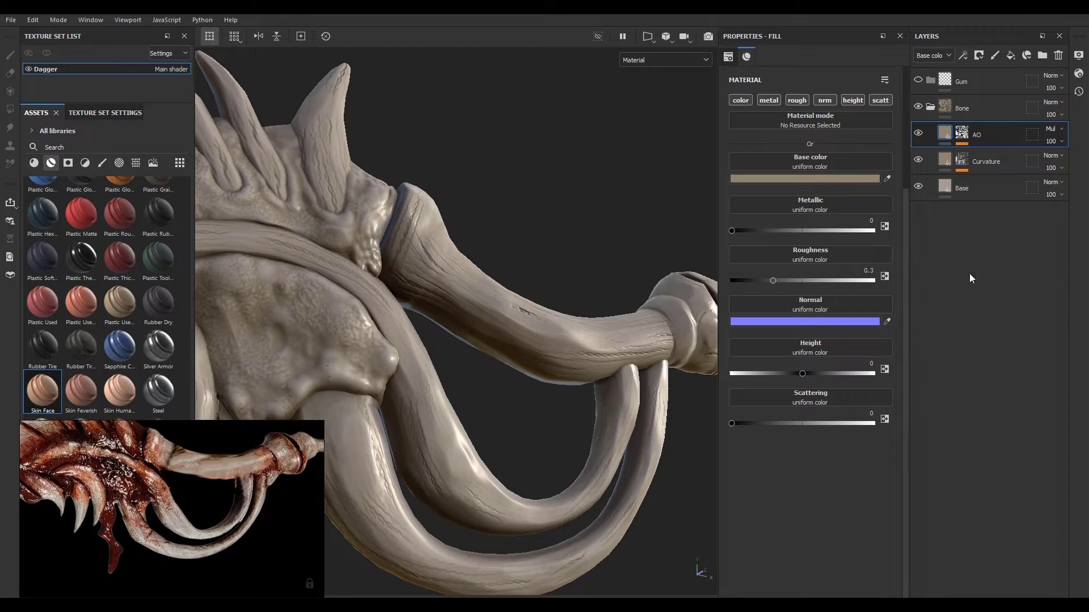
Step: Set the Curvature layer's height to -0.01 to recess the cracks in the bone
left_click(951, 164)
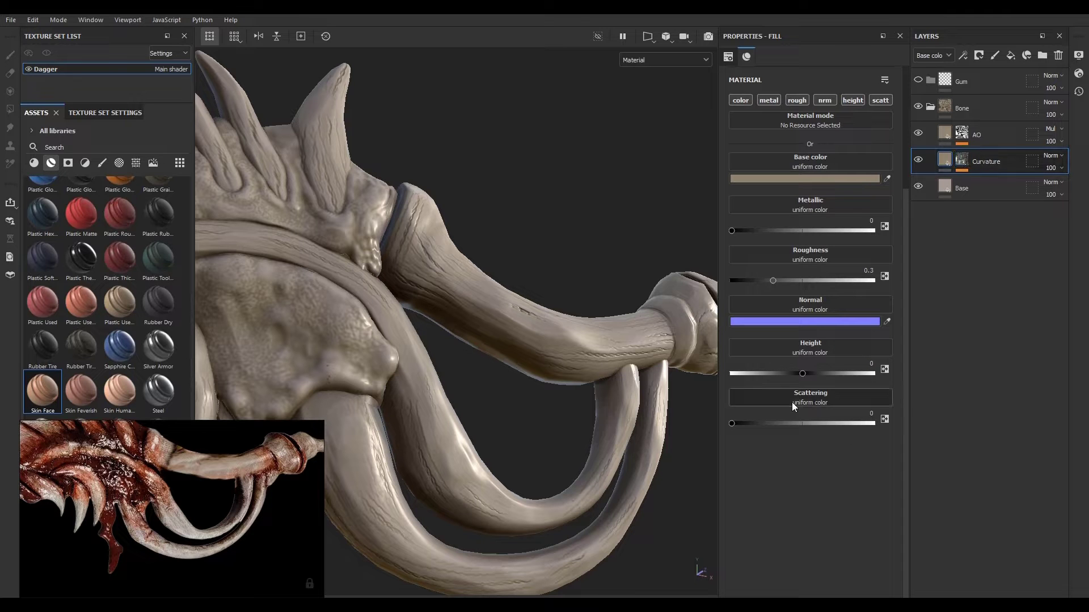
mouse_move(801, 373)
left_mouse_down()
mouse_move(811, 373)
mouse_move(800, 373)
left_mouse_up()
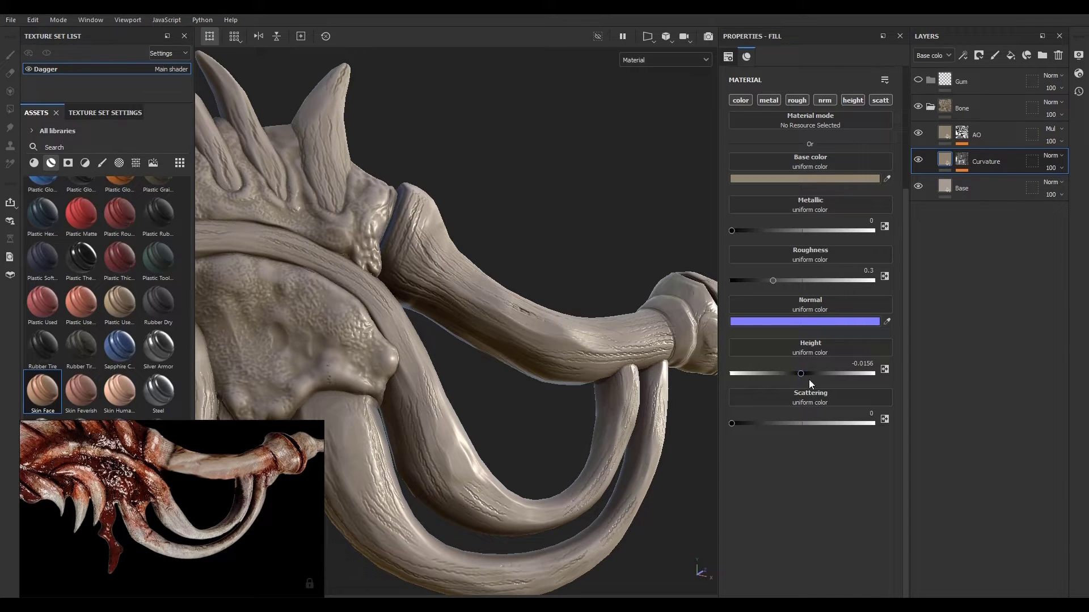
left_click(859, 364)
key("BackSpace")
left_click_drag(484, 471, 489, 438, "alt")
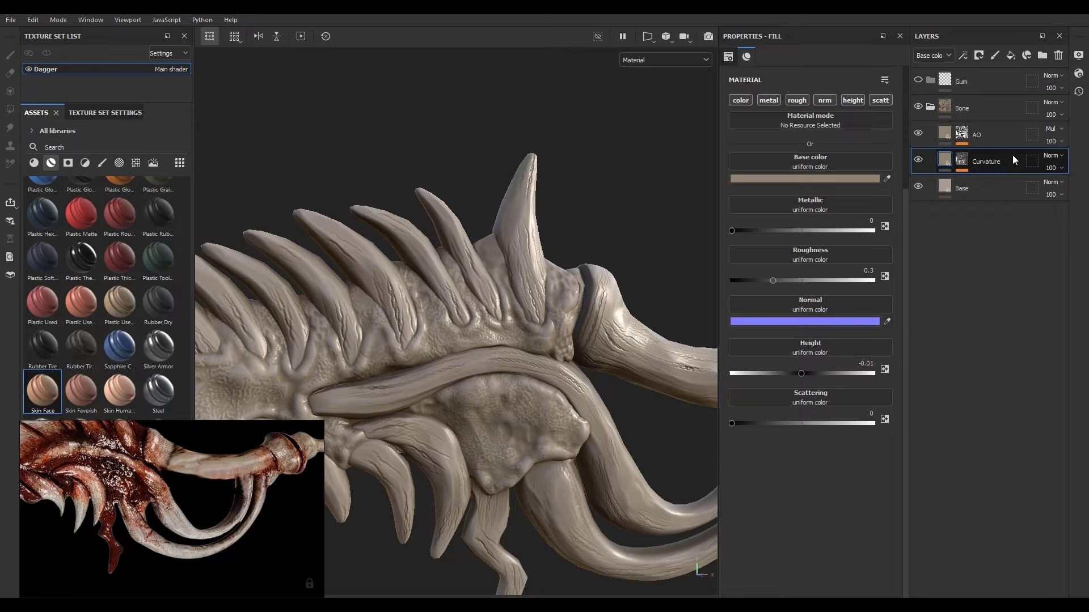
Step: Duplicate the Curvature layer, place the copy above AO, and rename the original layer as Curvature Dirt
key("ctrl+d")
left_click_drag(1001, 155, 996, 124)
double_click(985, 191)
left_click(1016, 188)
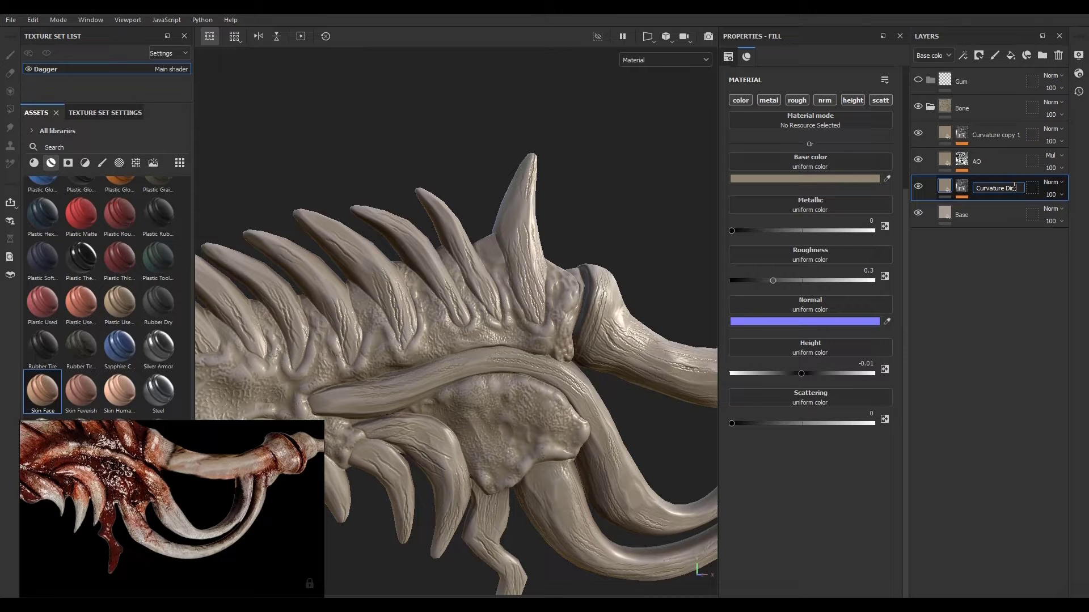
type("Dirt")
key("Return")
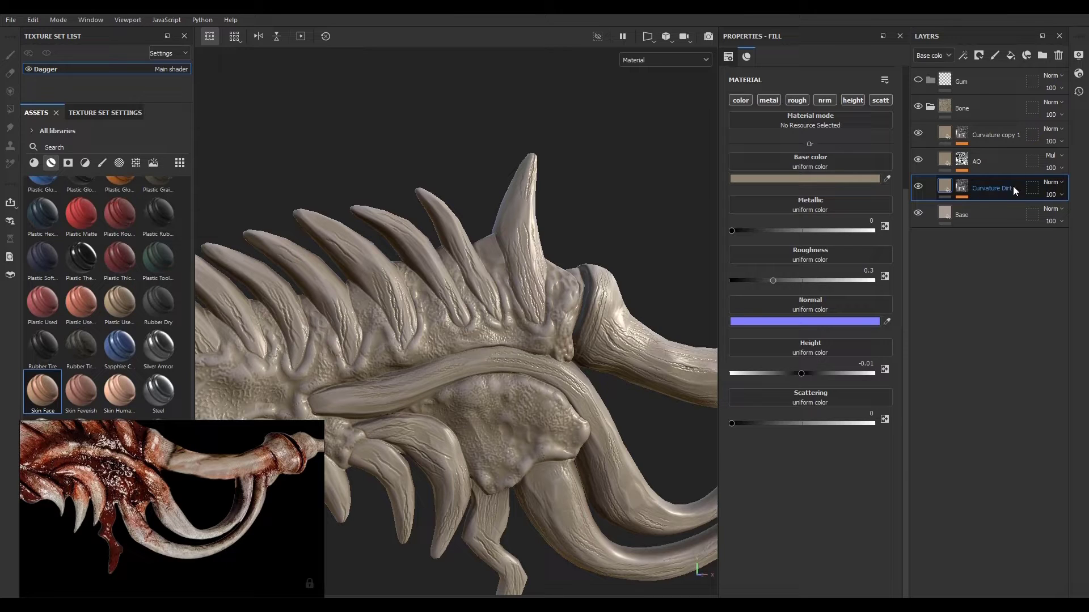
Step: Rename the copied layer above AO as Curvature and set its blend mode to Linear dodge (Add)
double_click(1004, 135)
left_click_drag(1002, 135, 1024, 135)
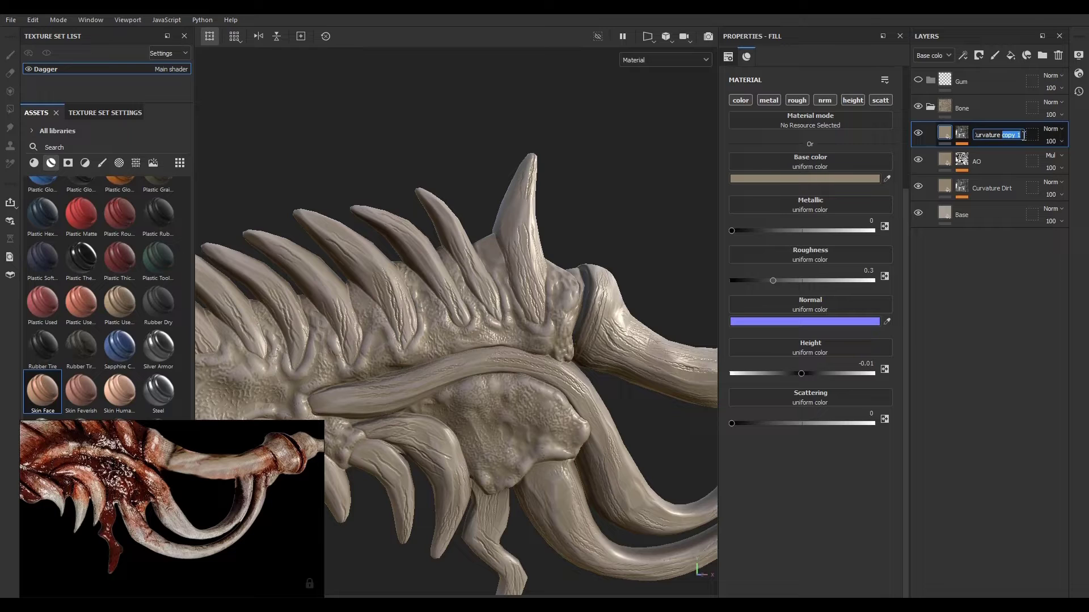
key("BackSpace")
key("Return")
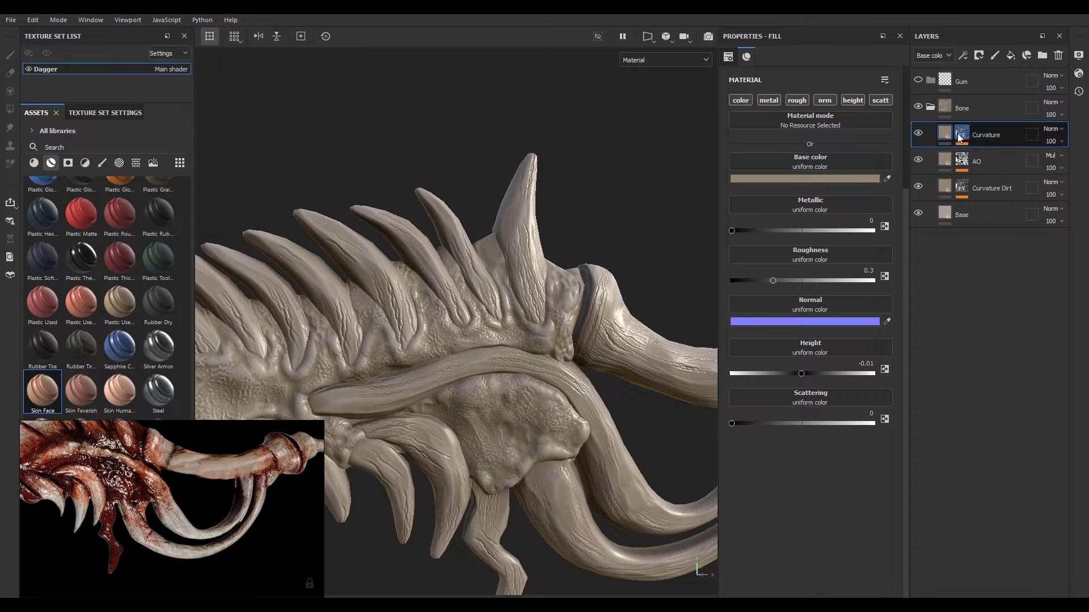
left_click(1049, 134)
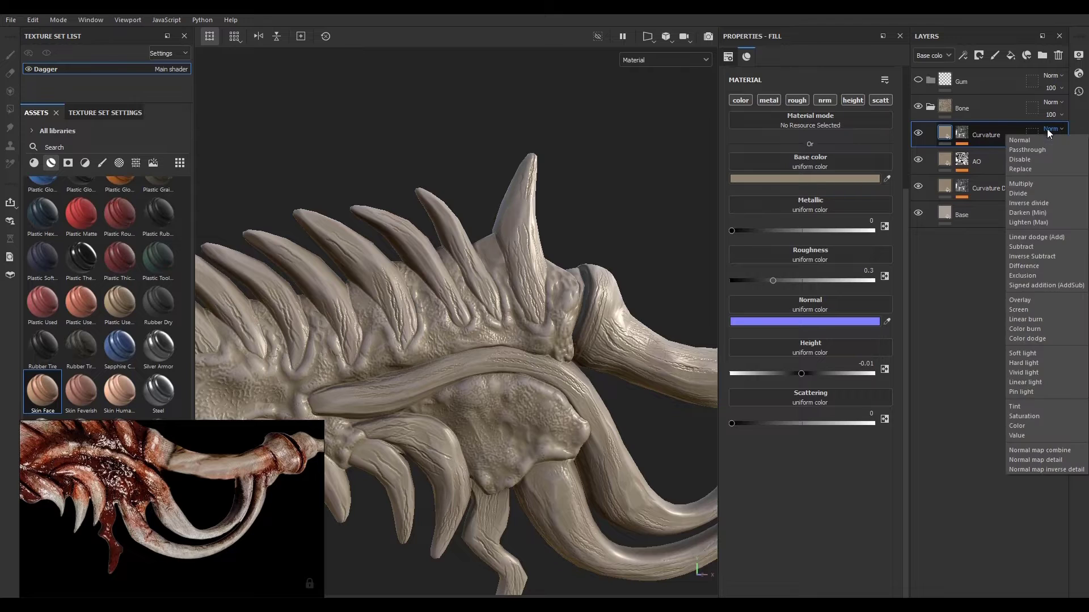
left_click(1035, 237)
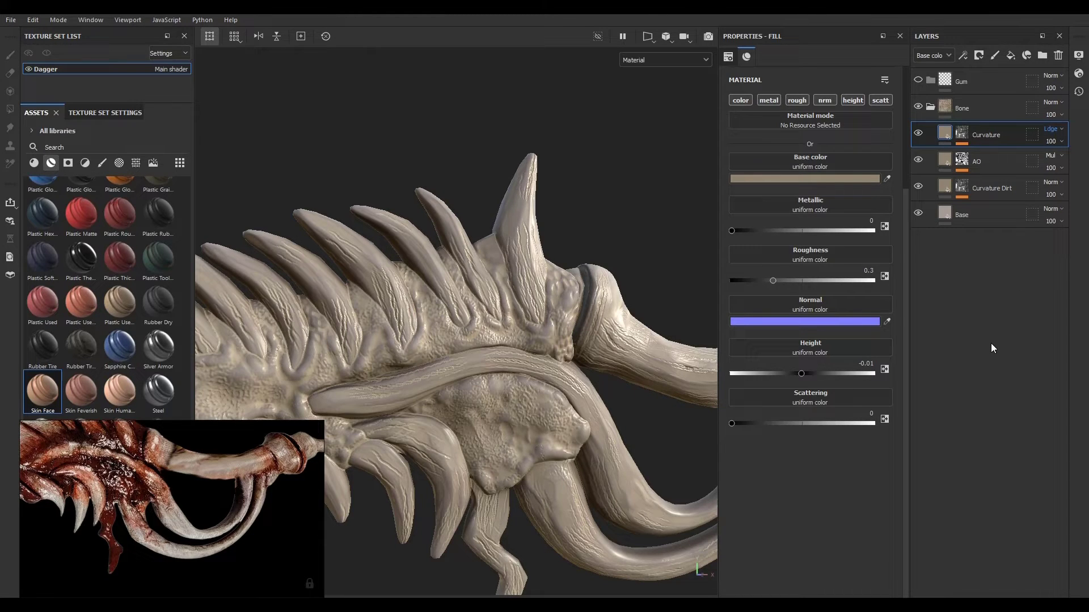
Step: Invert and auto-adjust the Curvature mask's Levels, then set the black point to 0.498 and the midtone to 4.649 to isolate raised edges
left_click(961, 133)
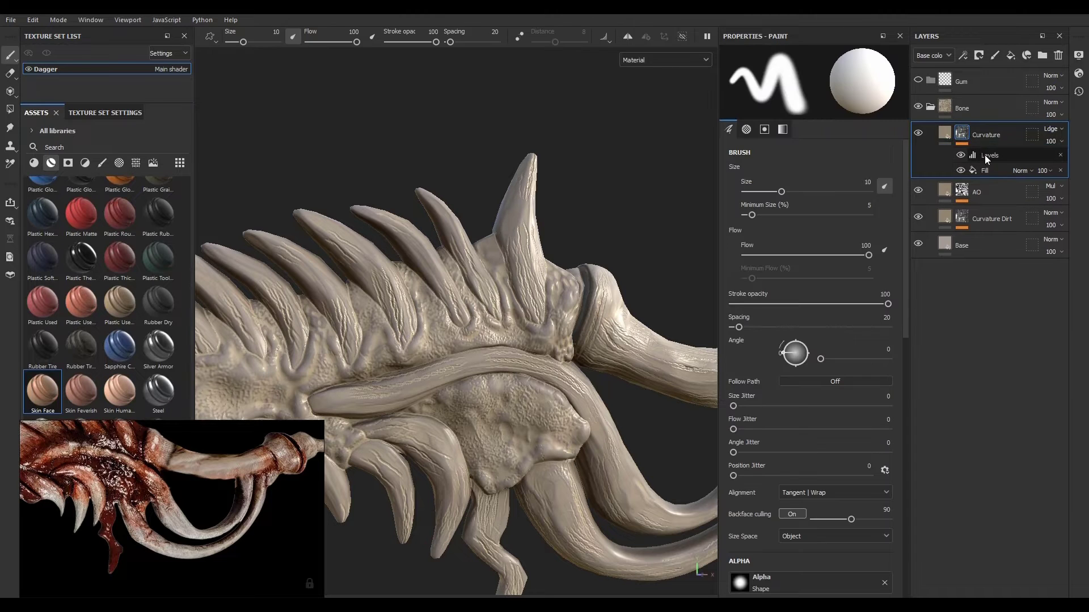
left_click(966, 139, "alt")
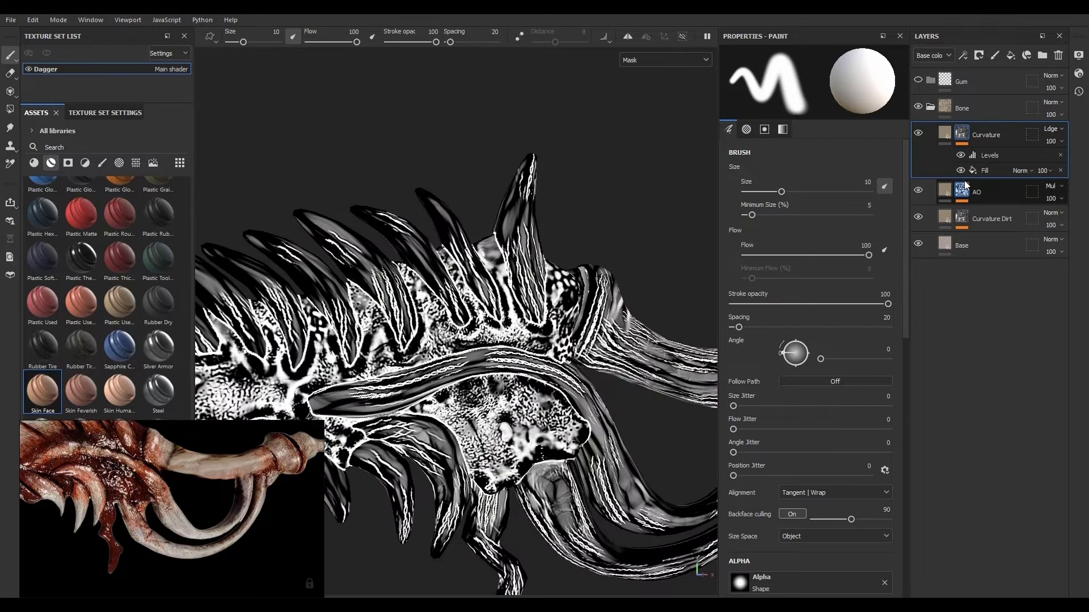
left_click(989, 155)
left_click(866, 159)
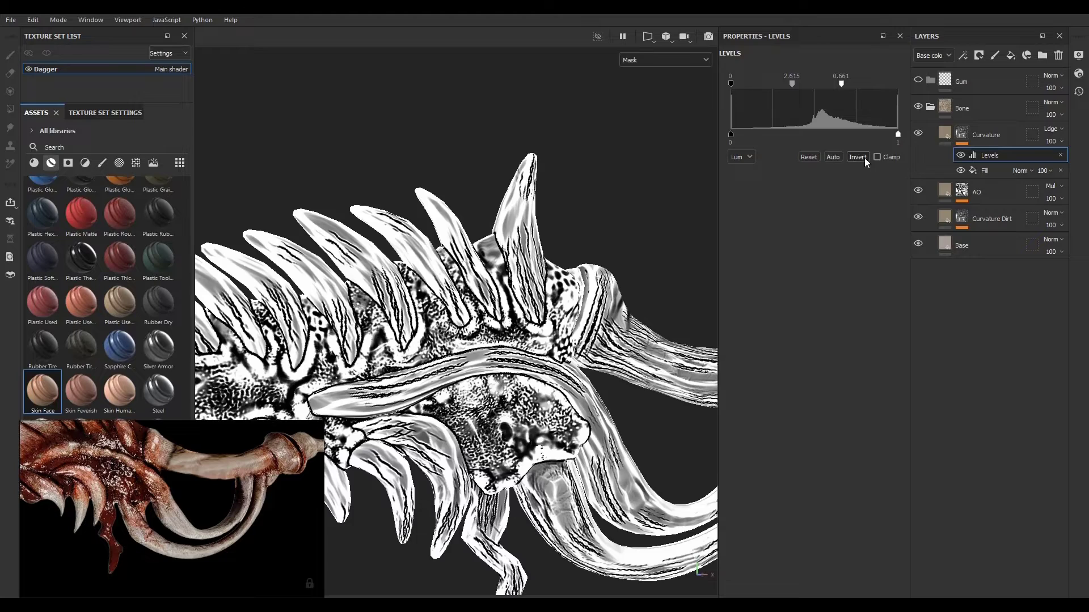
left_click(831, 158)
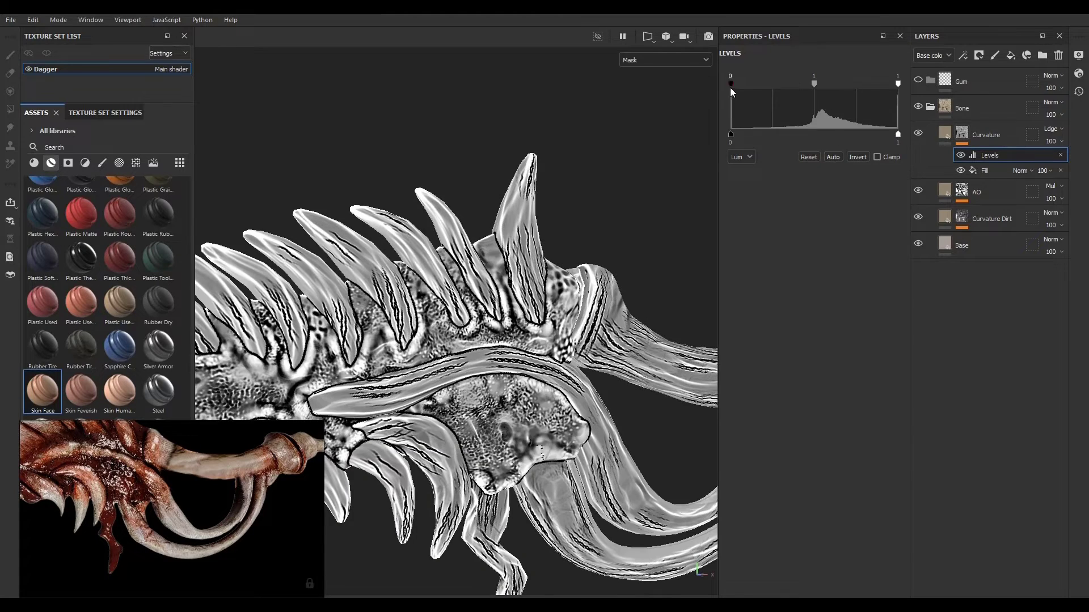
mouse_move(730, 85)
left_mouse_down()
mouse_move(834, 99)
mouse_move(813, 98)
left_mouse_up()
mouse_move(898, 85)
left_mouse_down()
mouse_move(855, 84)
mouse_move(915, 83)
mouse_move(839, 84)
mouse_move(866, 87)
left_mouse_up()
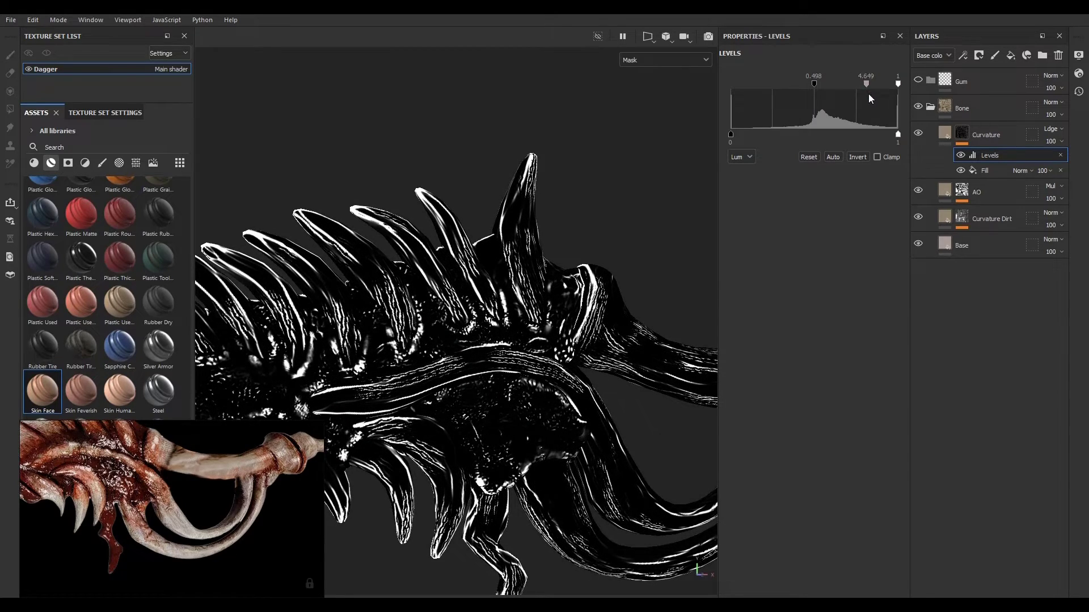
Step: Return to the material view and examine the Curvature layer's edge highlights across the bone
left_click(946, 134)
scroll(621, 320, "up", 5)
scroll(479, 298, "down", 5)
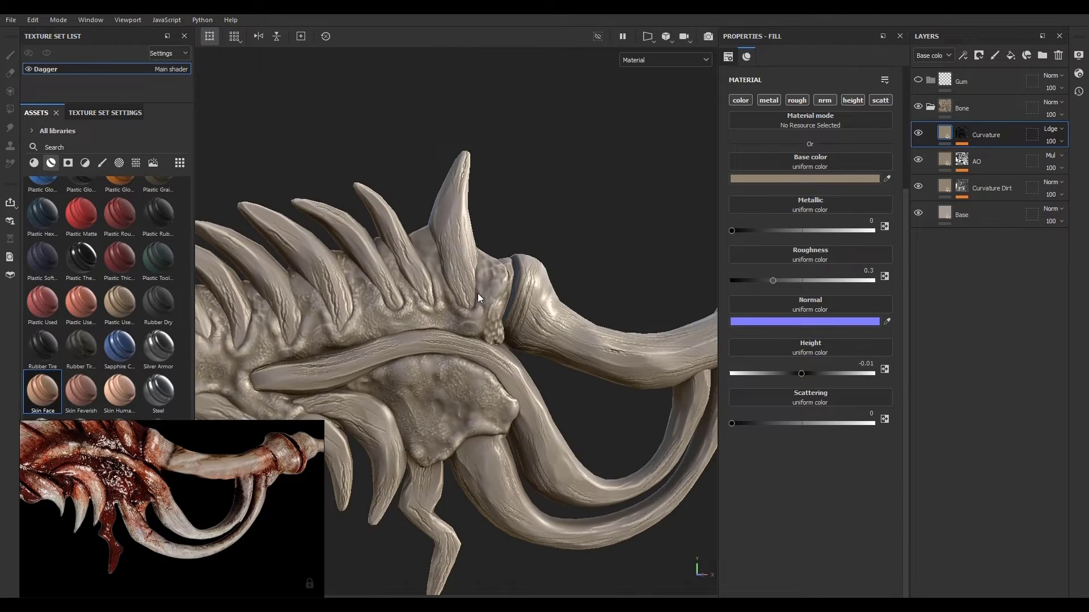
scroll(511, 309, "down", 5)
scroll(612, 303, "up", 8)
scroll(510, 289, "down", 5)
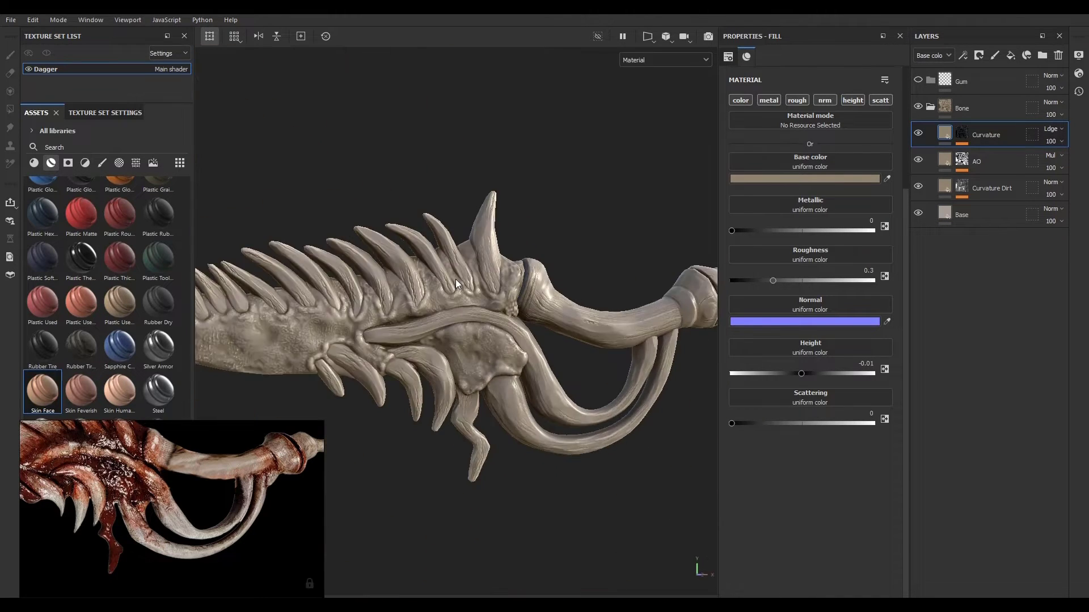
scroll(436, 272, "up", 3)
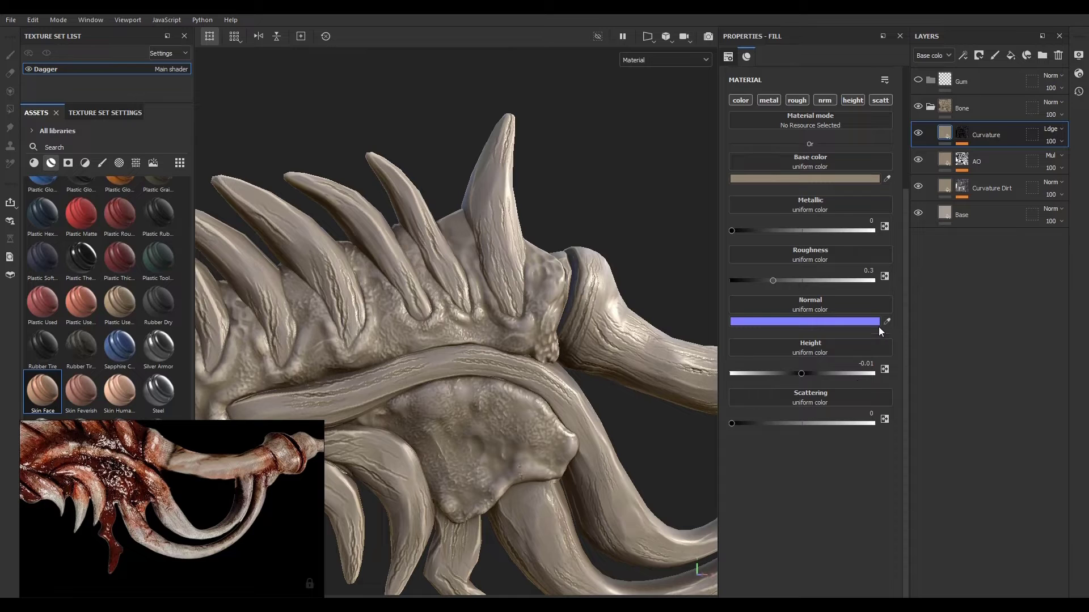
Step: Lighten the Curvature layer's base color to DECBAC and check the edges on the spikes
left_click(876, 179)
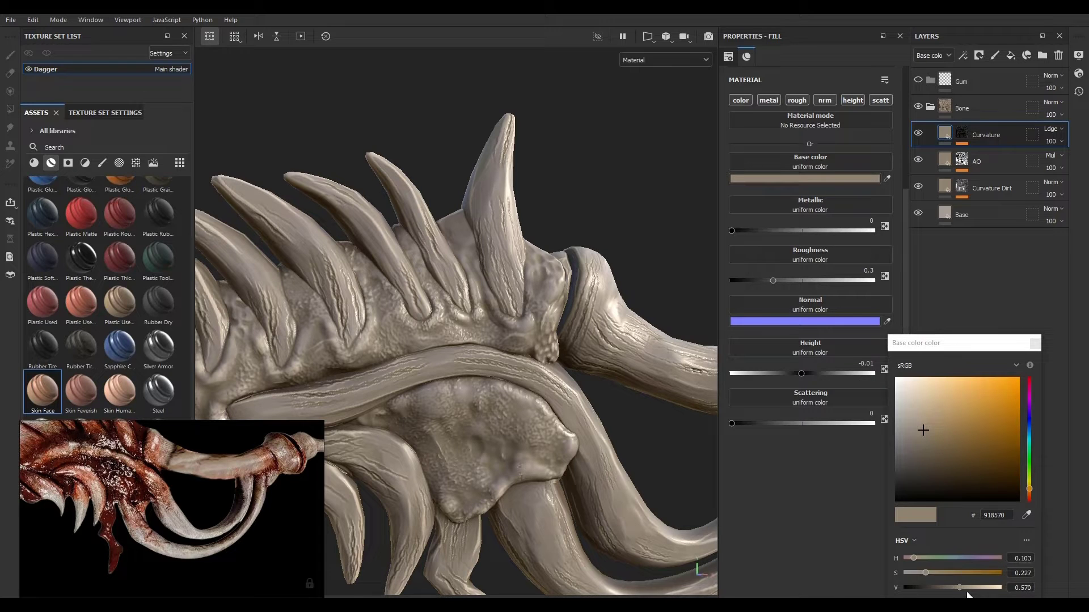
left_click_drag(967, 590, 989, 587)
scroll(395, 345, "up", 3)
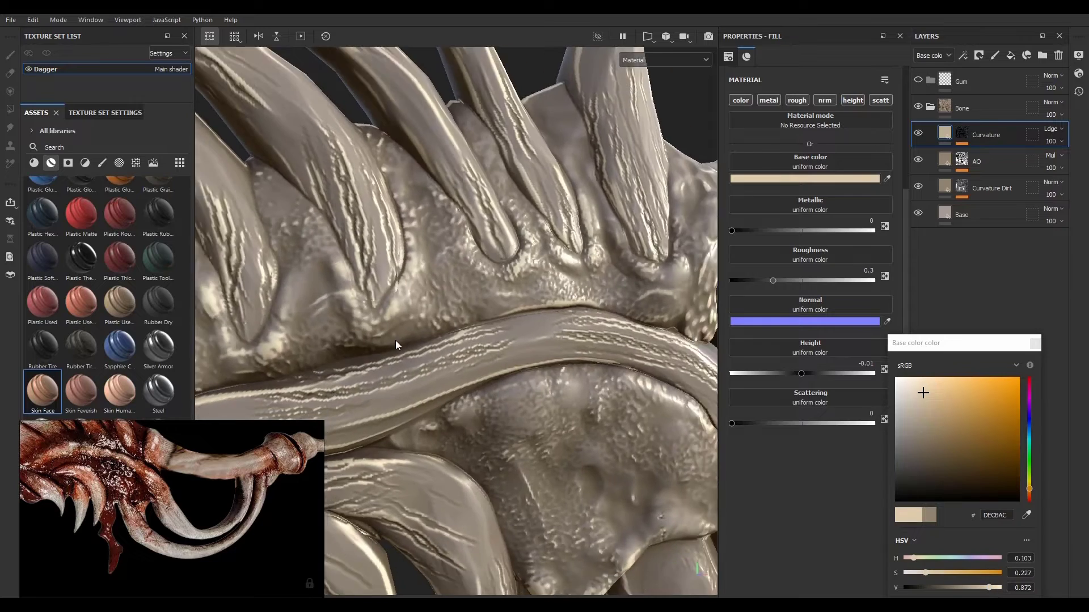
scroll(396, 345, "down", 5)
scroll(477, 335, "up", 4)
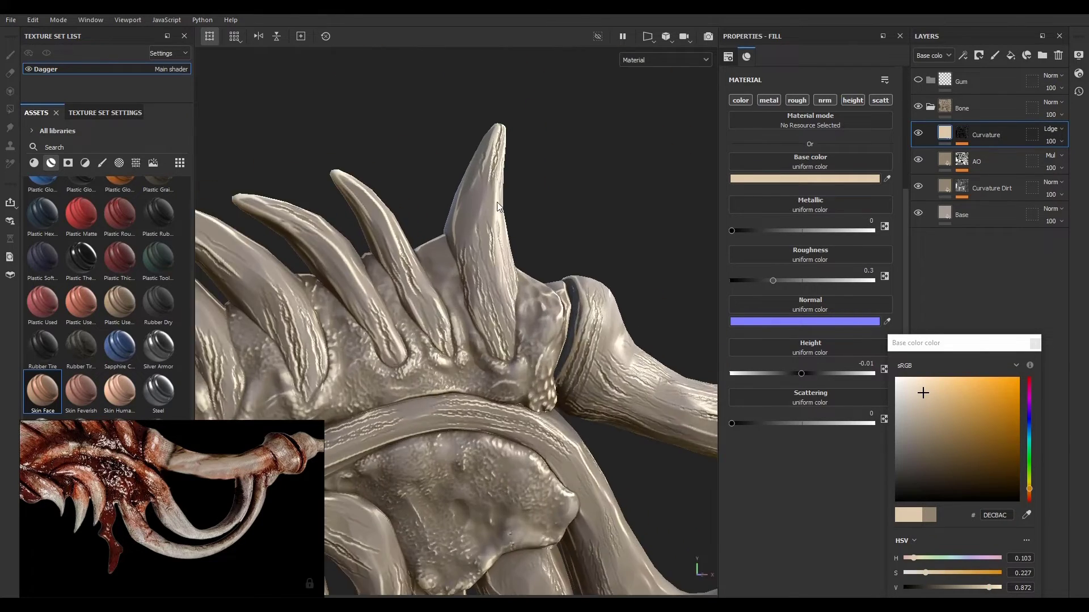
scroll(391, 339, "down", 5)
scroll(360, 275, "up", 4)
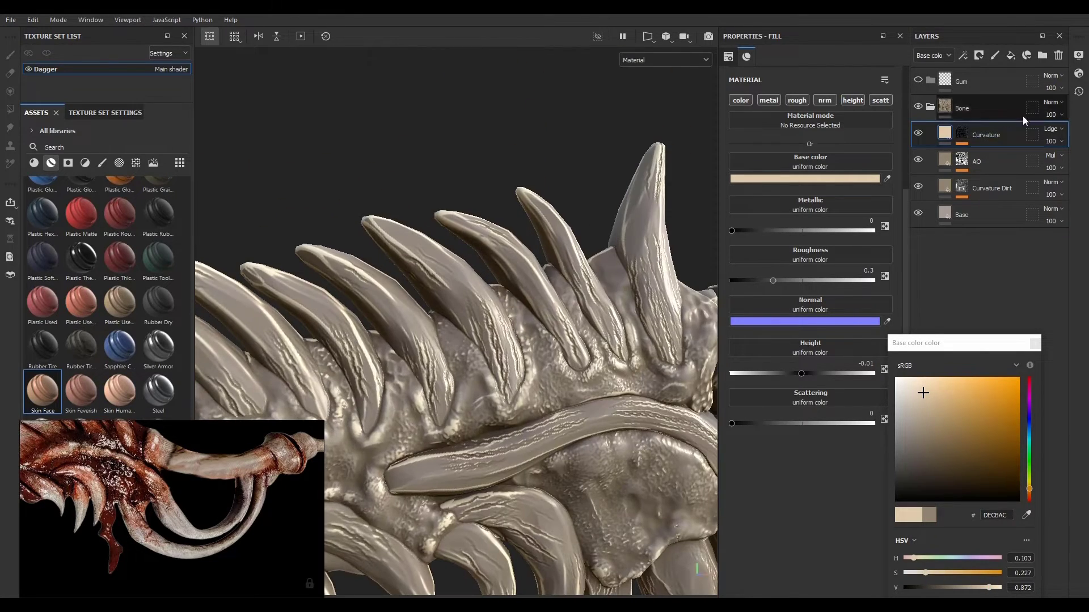
Step: Lower the Curvature layer's opacity to 14 and review the softened highlights over the whole dagger
left_click(1051, 141)
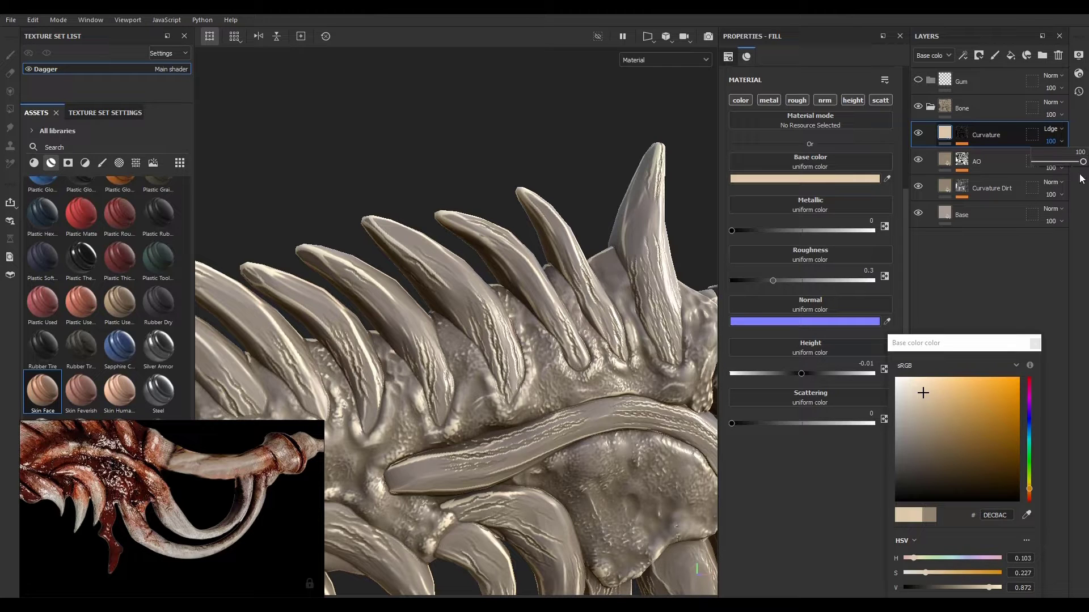
left_click(1035, 343)
left_click(1035, 343)
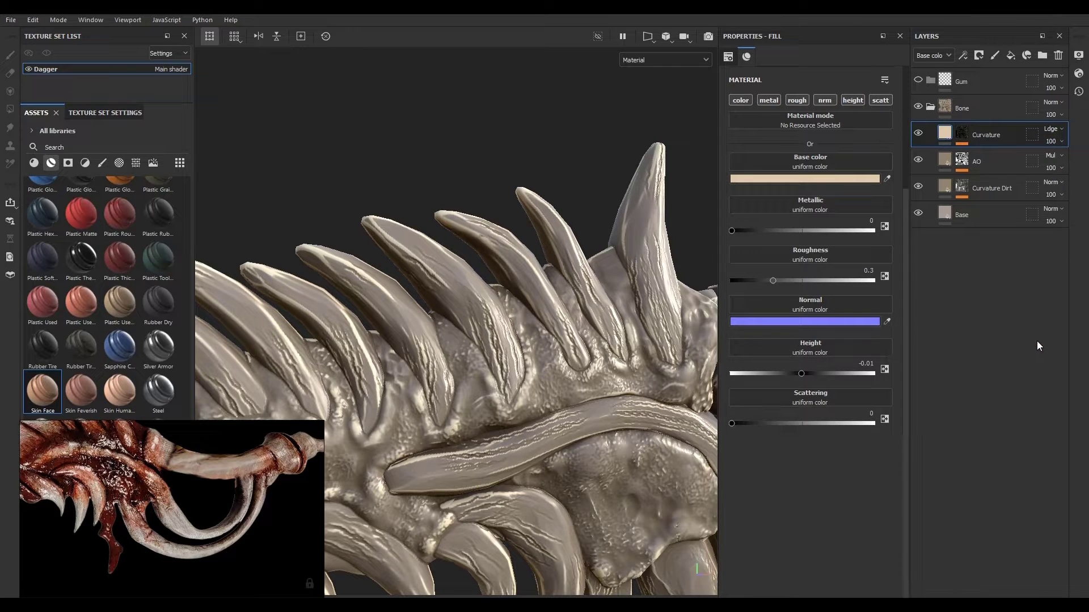
left_click(1051, 142)
left_click_drag(1083, 164, 1041, 155)
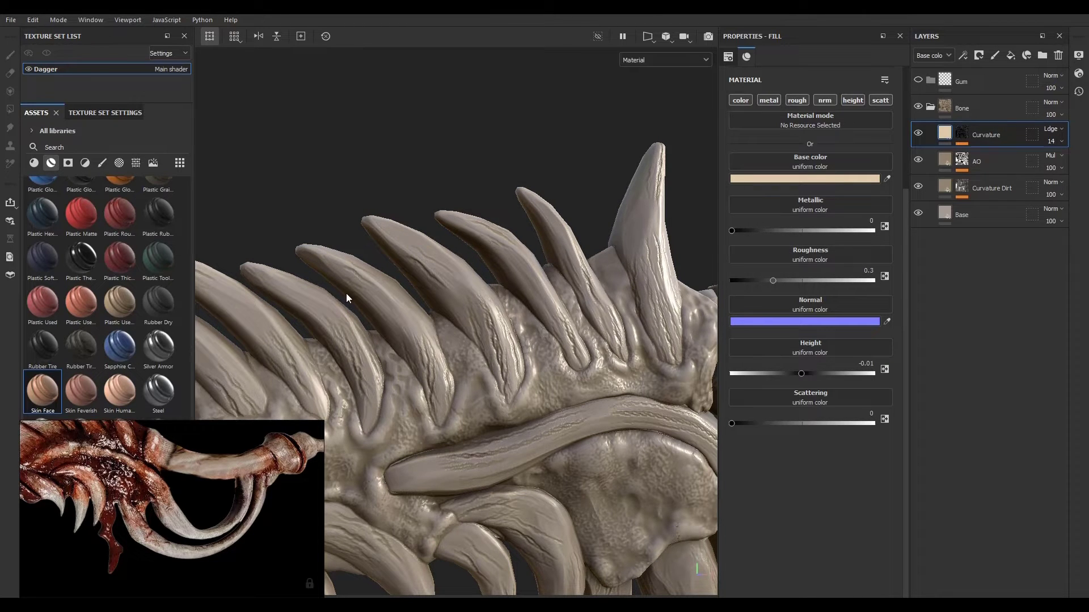
scroll(346, 294, "up", 3)
scroll(488, 343, "down", 8)
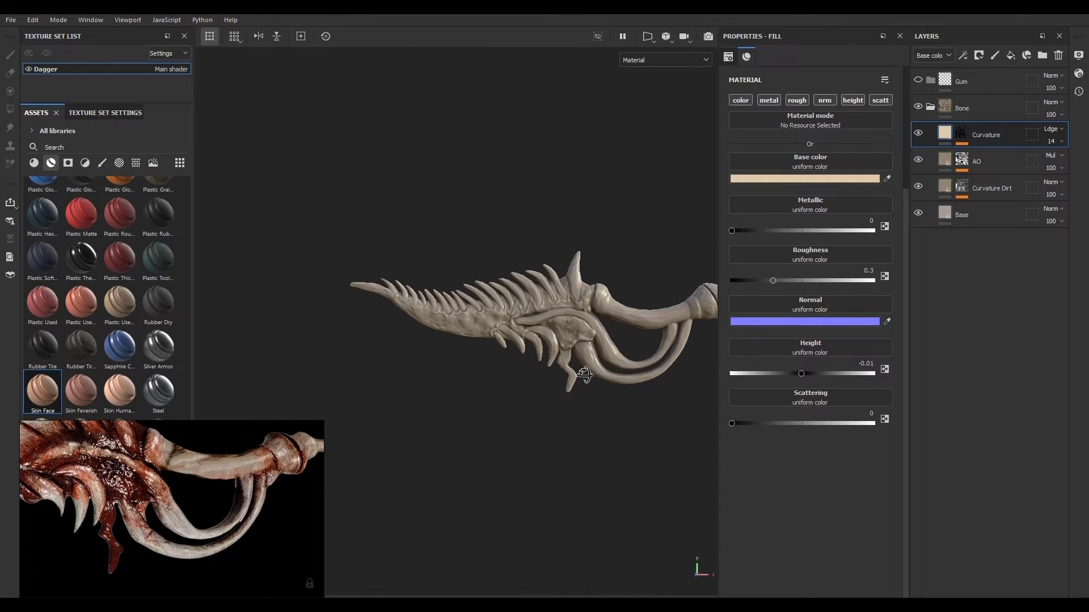
scroll(567, 340, "up", 5)
left_click_drag(549, 338, 499, 431, "alt")
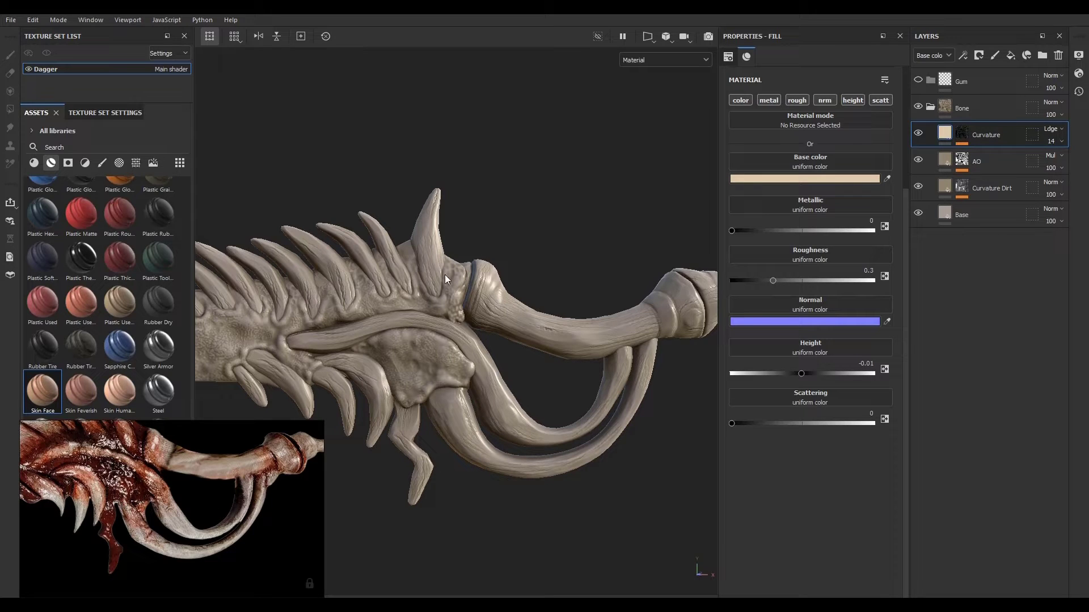
Step: Try an HSL Perceptive filter layer above Curvature, experimenting with its hue and saturation, and delete it
left_click(85, 163)
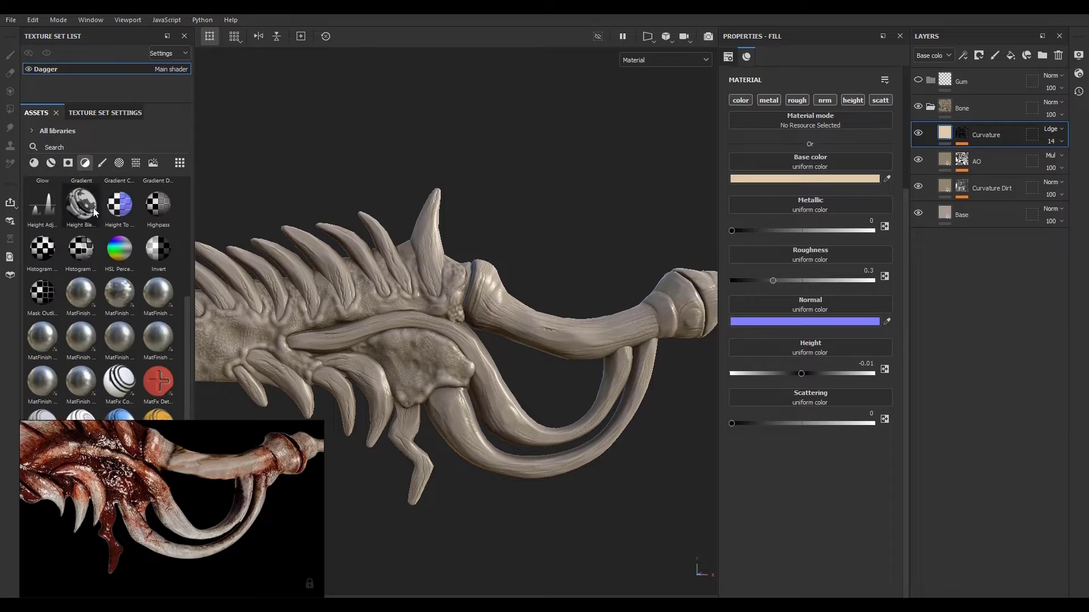
left_click(122, 251)
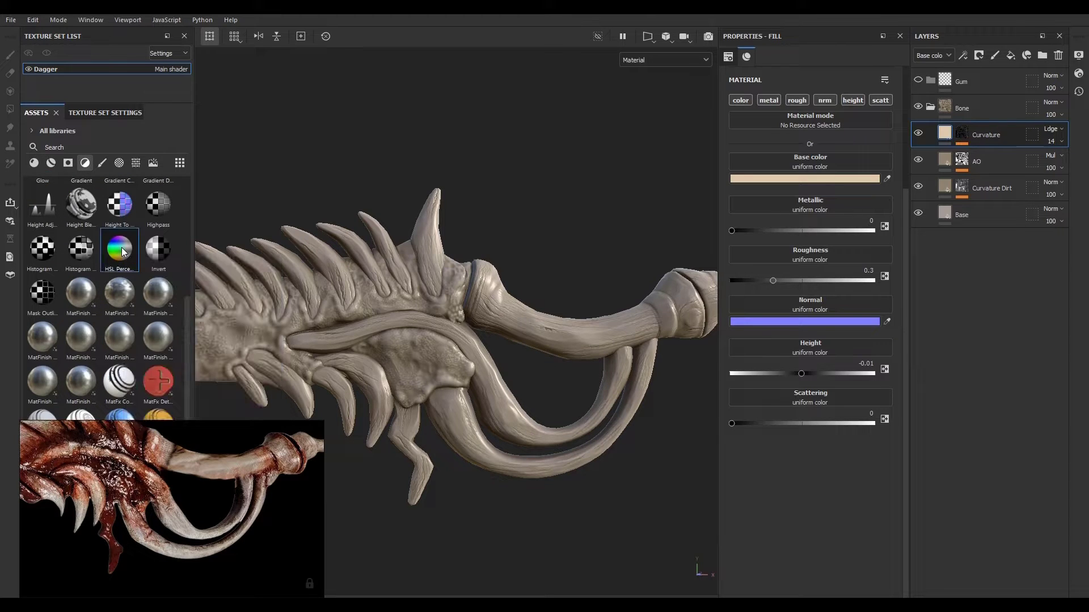
left_click_drag(122, 248, 994, 125)
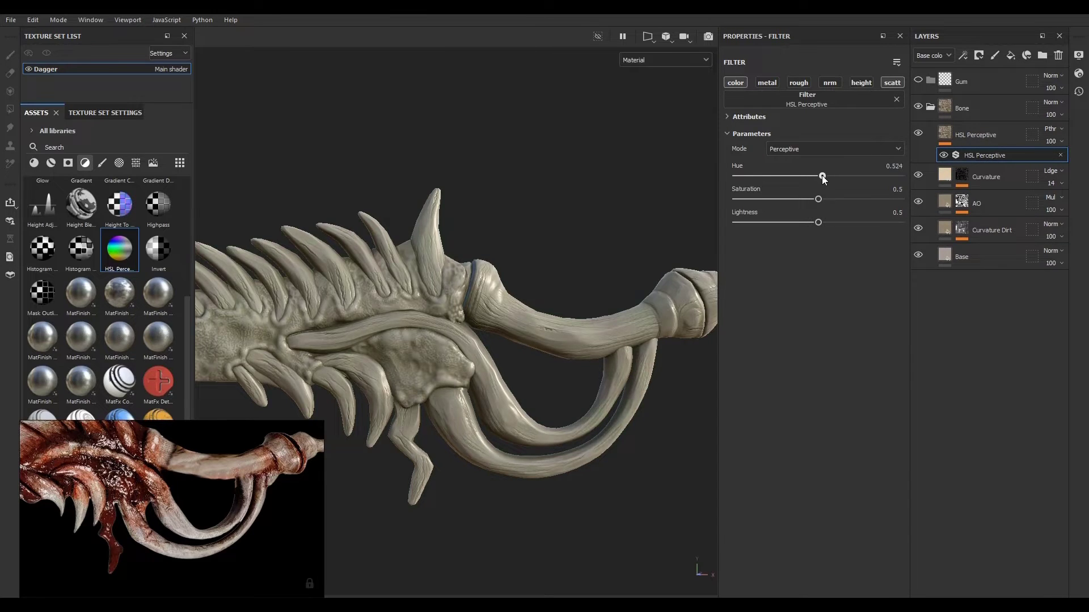
left_click_drag(835, 199, 819, 226)
mouse_move(828, 198)
left_mouse_down()
mouse_move(785, 199)
mouse_move(844, 199)
left_mouse_up()
left_click(990, 135)
left_click(1058, 55)
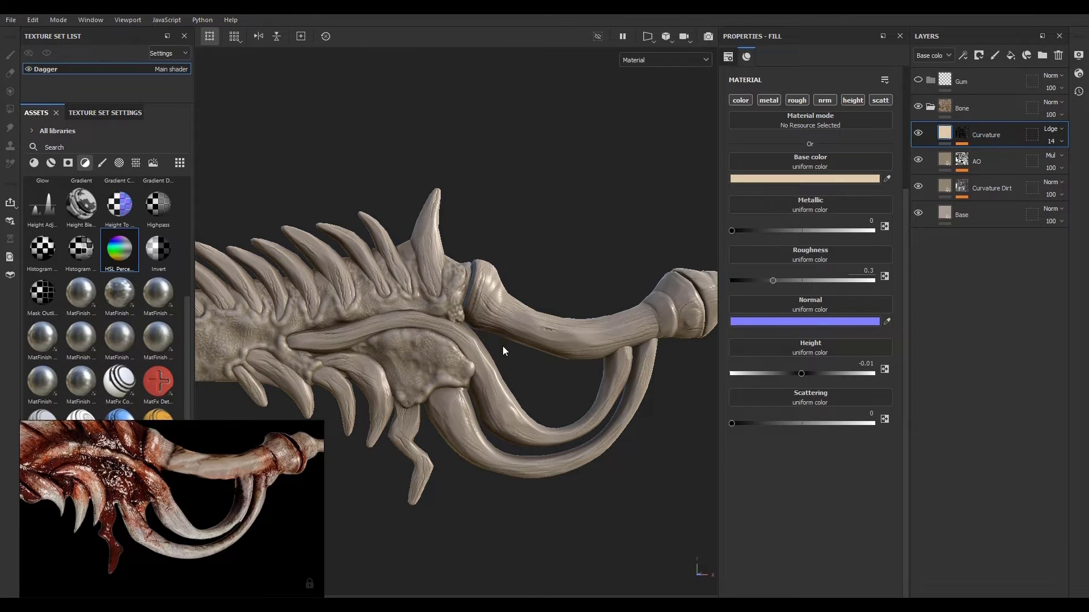
Step: Toggle the Base layer's visibility repeatedly to compare its contribution to the bone color
right_click_drag(503, 347, 533, 405, "alt")
scroll(533, 404, "down", 2)
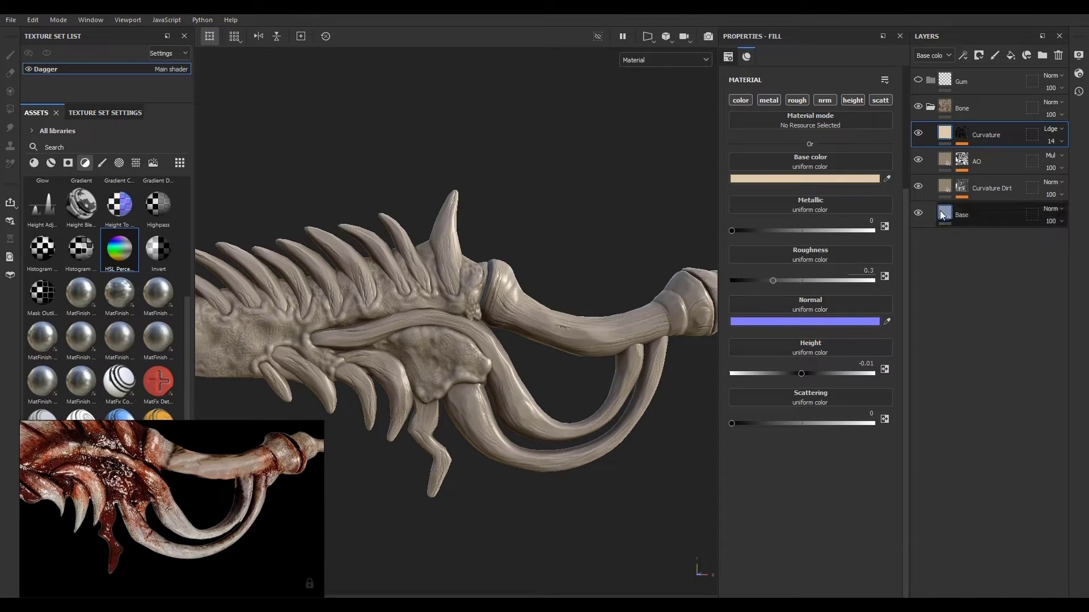
left_click(916, 213)
left_click(914, 213)
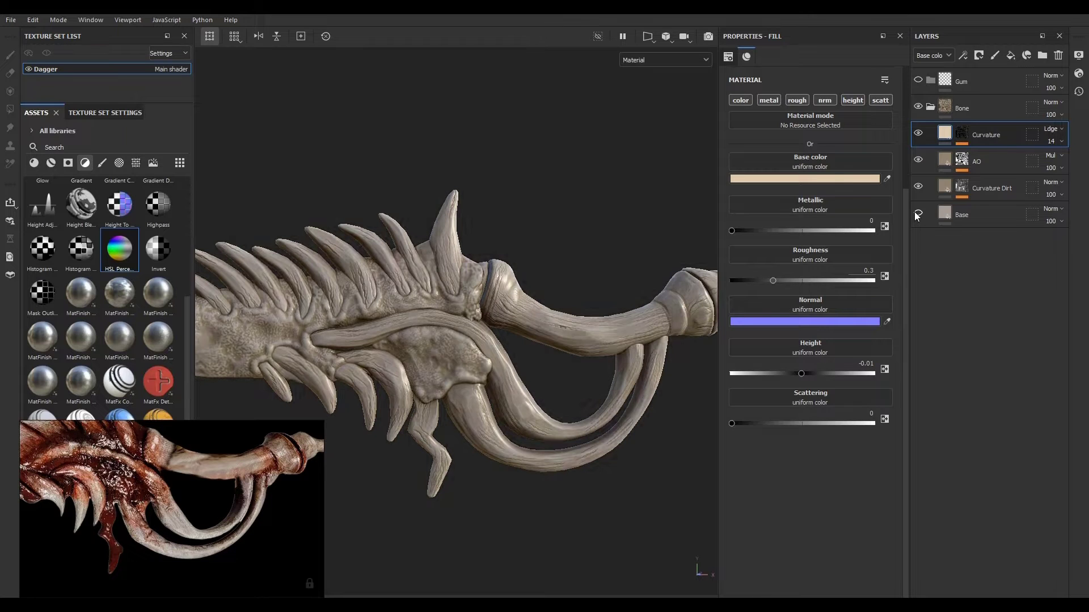
left_click(914, 213)
left_click(915, 212)
left_click(915, 213)
left_click(914, 212)
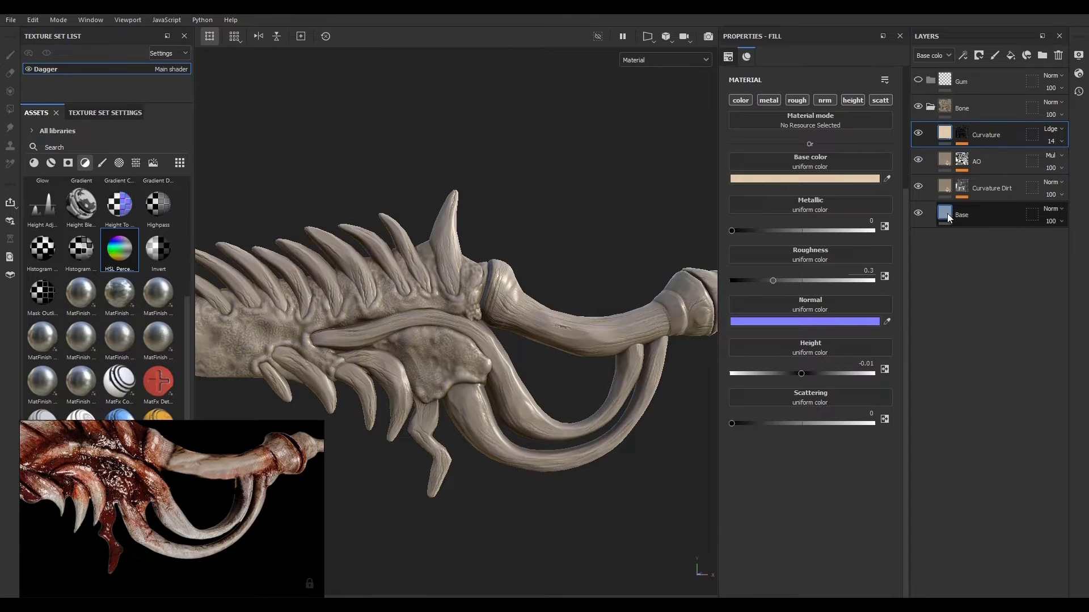
Step: Brighten the Base layer's base color to an HSV value of about 0.72
left_click(930, 215)
left_click(831, 179)
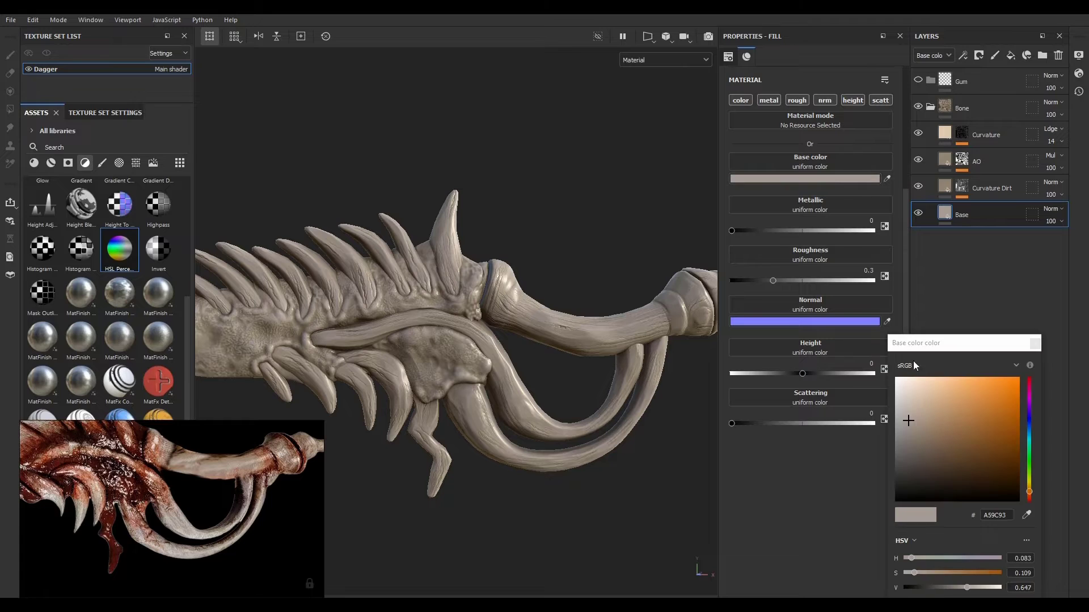
left_click_drag(971, 587, 978, 587)
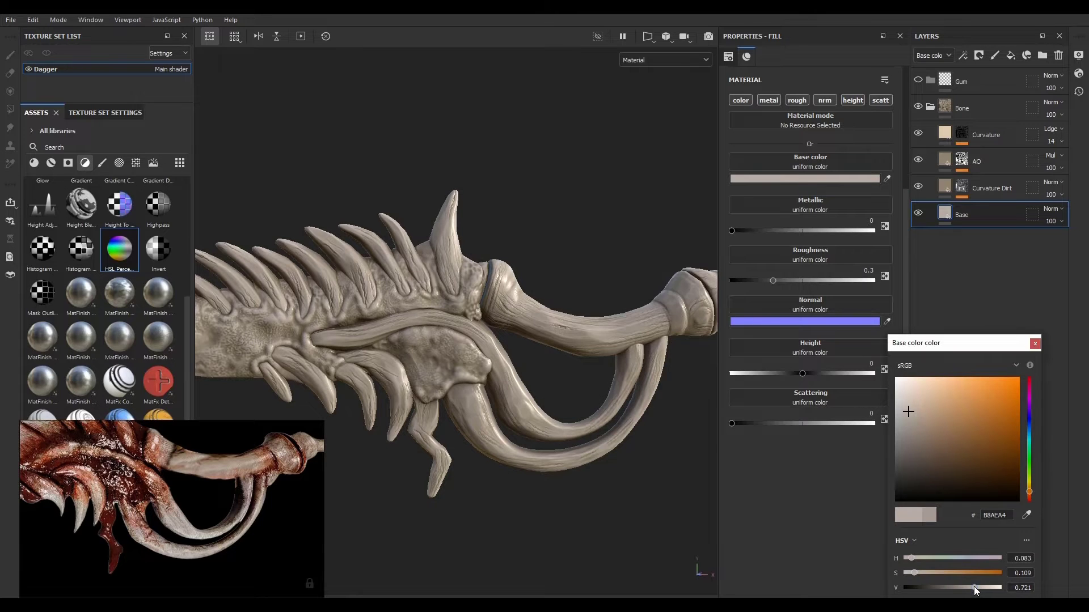
left_click(1035, 344)
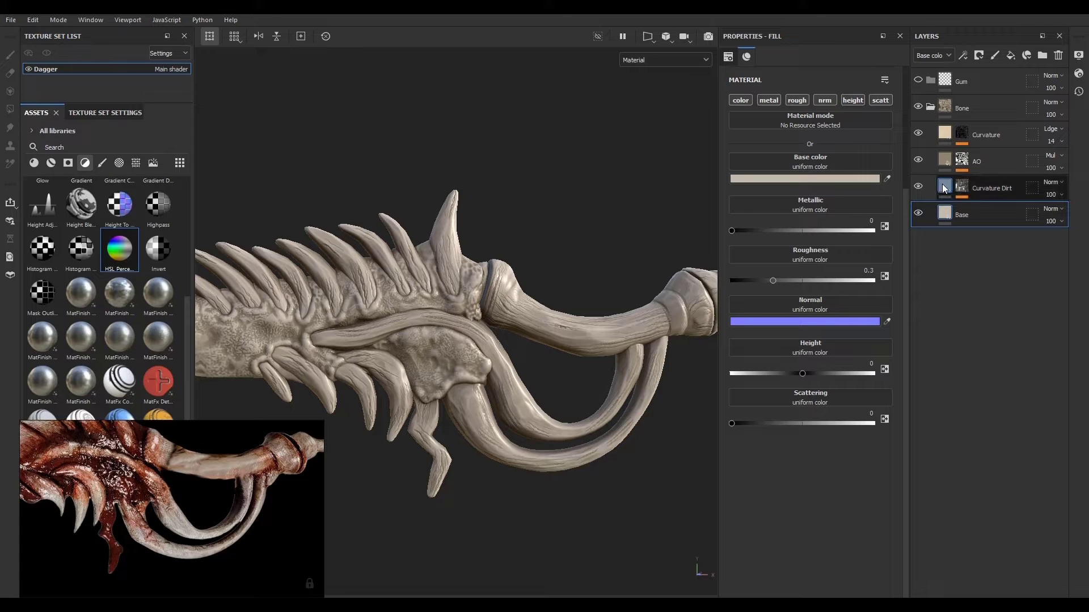
Step: Compare the bone with and without Curvature Dirt, and lighten that layer's base color to A0927C
left_click(918, 187)
left_click(919, 187)
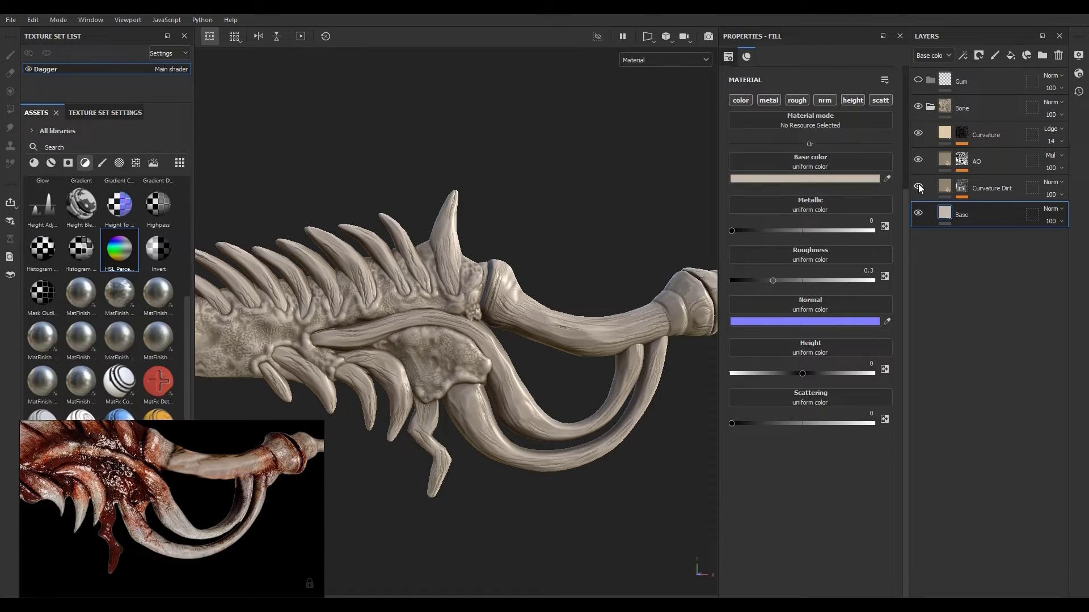
left_click(945, 191)
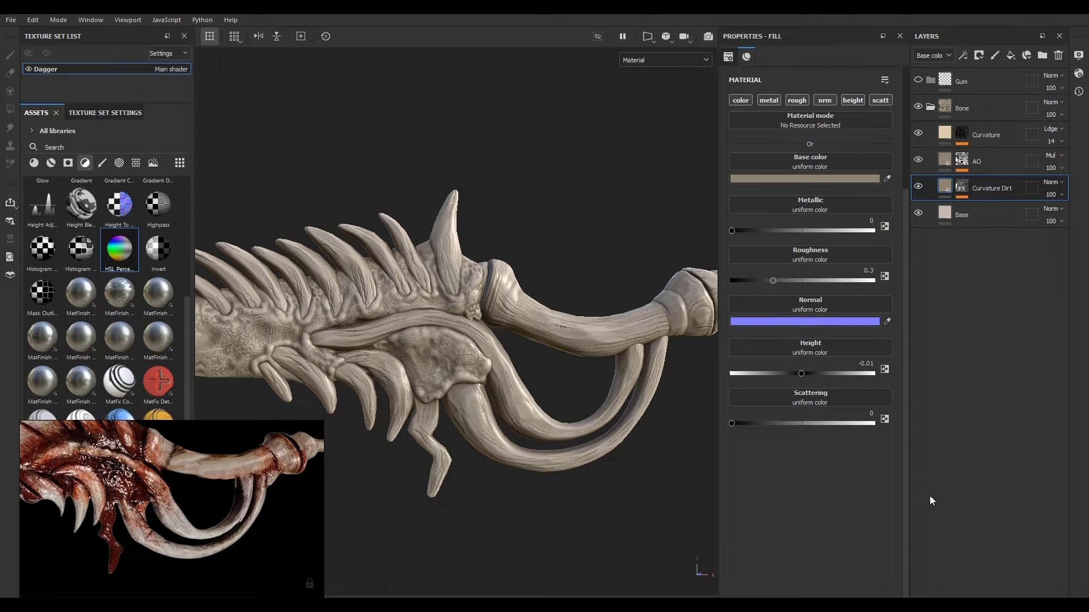
left_click(863, 178)
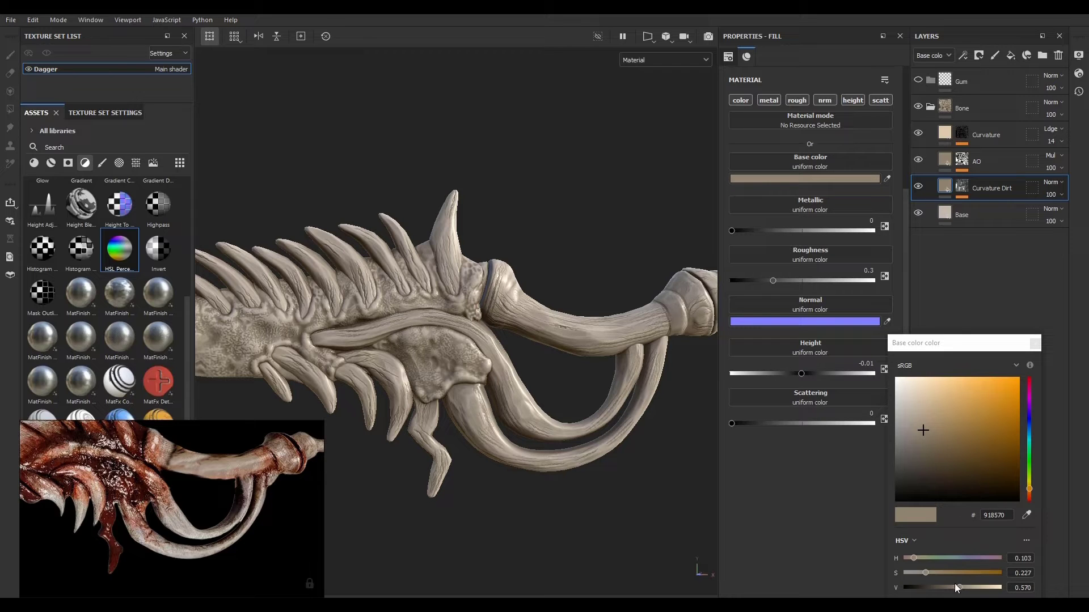
left_click_drag(962, 587, 964, 587)
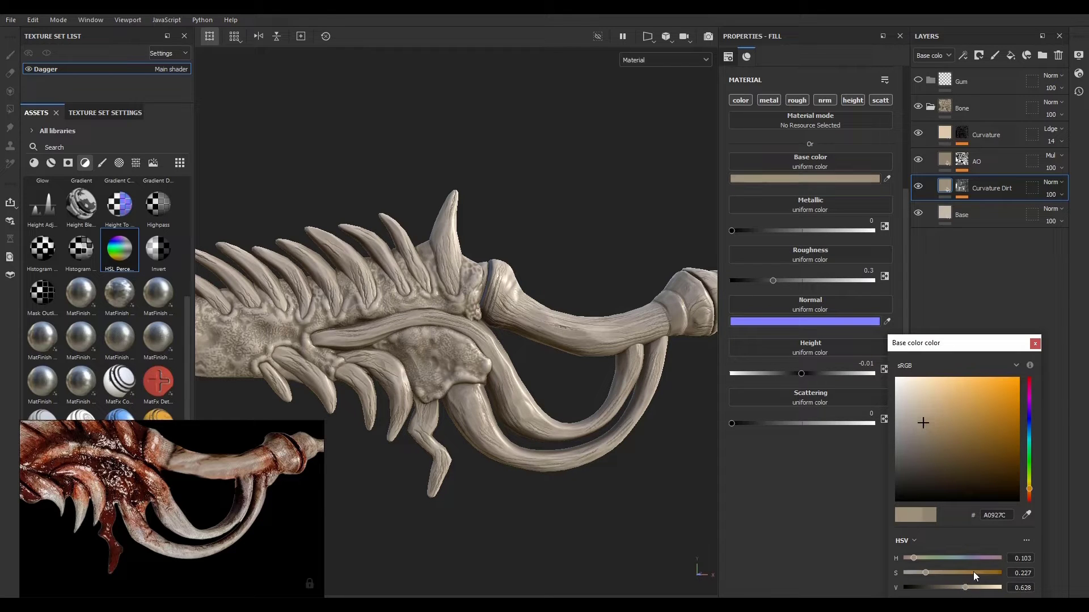
Step: Close the base color picker and examine the bone material on the dagger from several angles and distances
left_click(1035, 344)
left_click_drag(612, 359, 461, 459, "alt")
left_click(1035, 344)
left_click_drag(647, 369, 701, 372, "alt")
middle_click_drag(619, 379, 562, 397, "alt")
right_click_drag(610, 414, 304, 267, "alt")
middle_click_drag(447, 397, 484, 383, "alt")
left_click_drag(484, 383, 527, 391, "alt")
right_click_drag(527, 397, 604, 442, "alt")
left_click_drag(559, 377, 573, 331, "alt")
Step: Collapse the Bone folder, add a fill layer inside the visible Gum folder, and sample its base color from the reference's dark red flesh
left_click(929, 106)
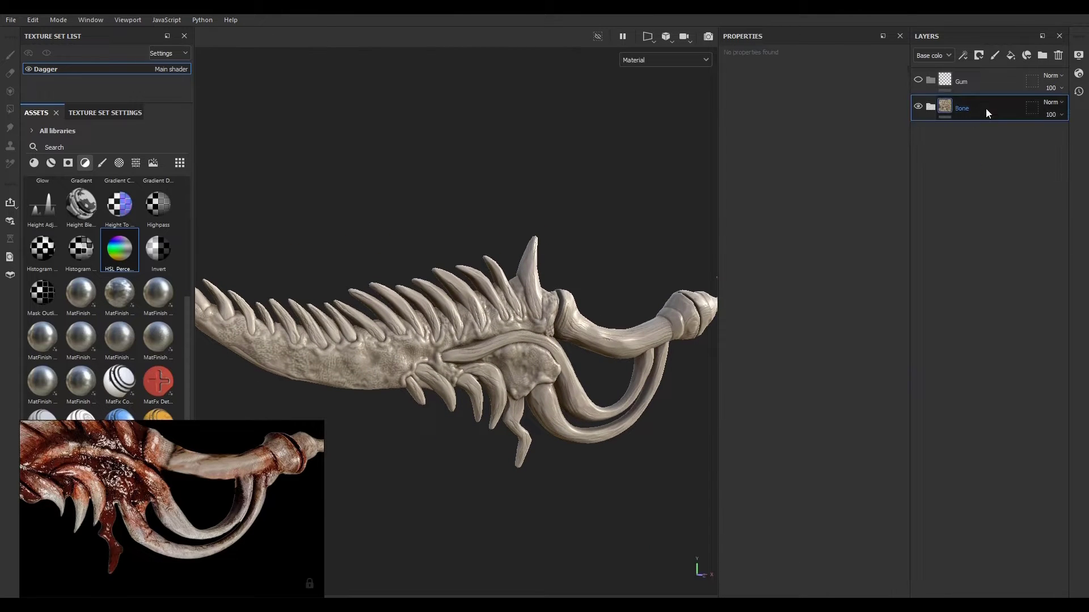
left_click(944, 85)
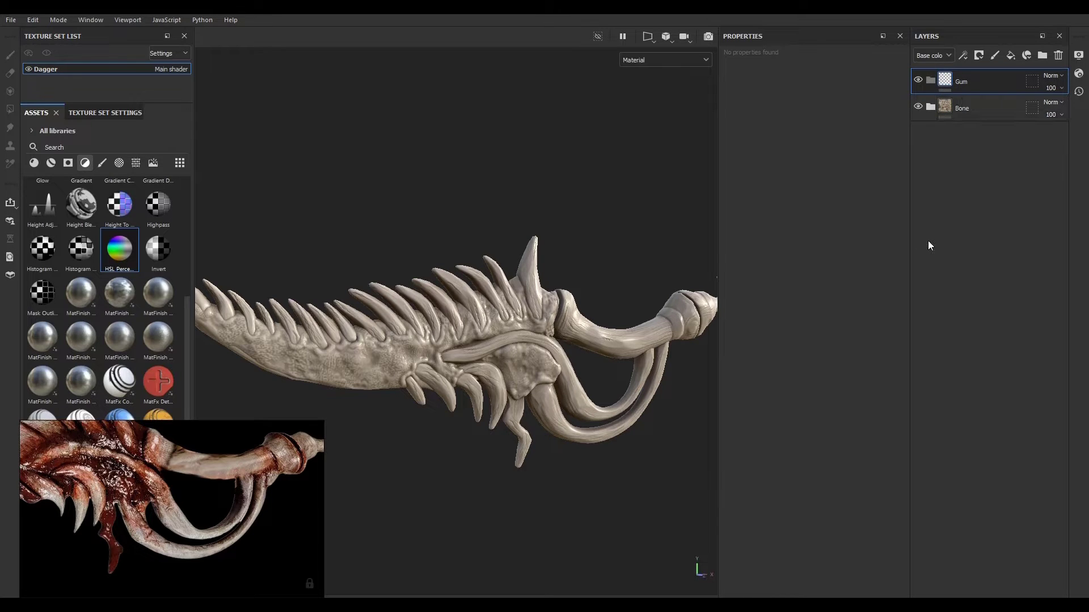
left_click(1010, 55)
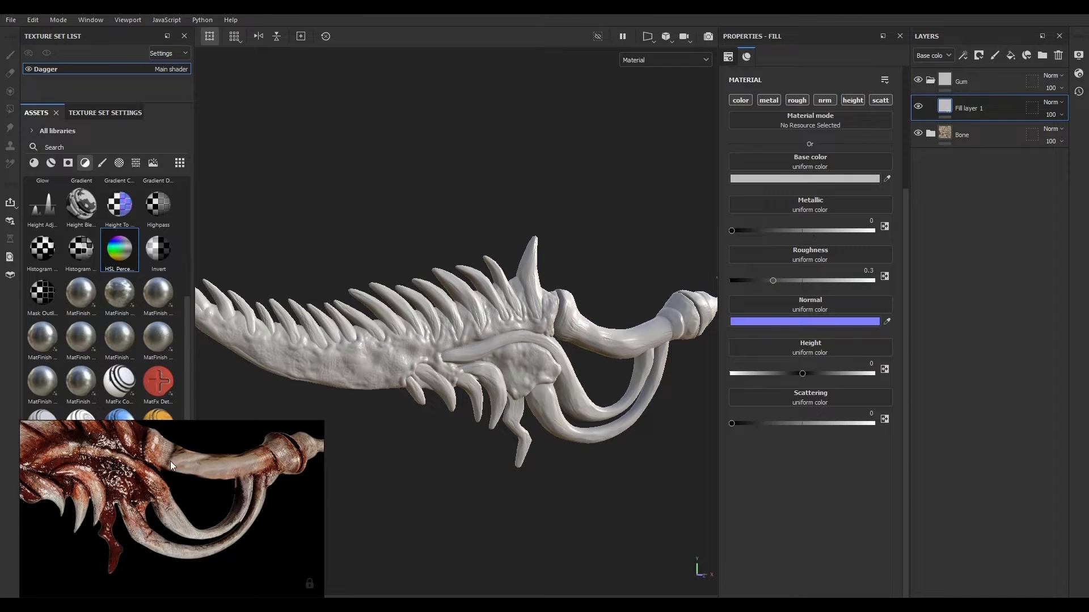
left_click(887, 179)
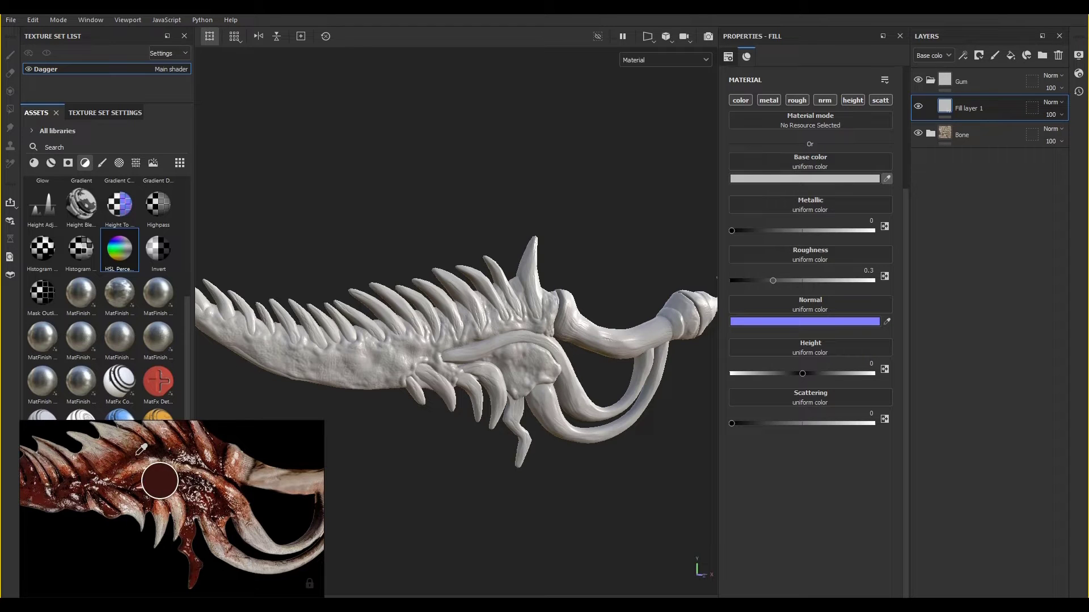
left_click(116, 460)
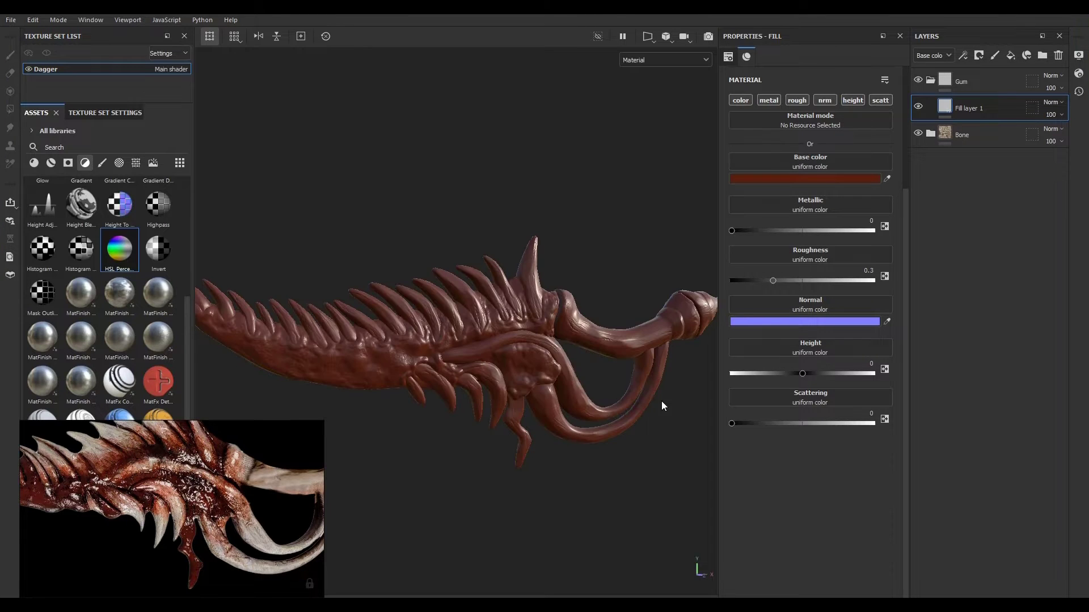
Step: Make the gum fill layer's base color more saturated and brighter, setting it to 711A00
scroll(445, 346, "up", 5)
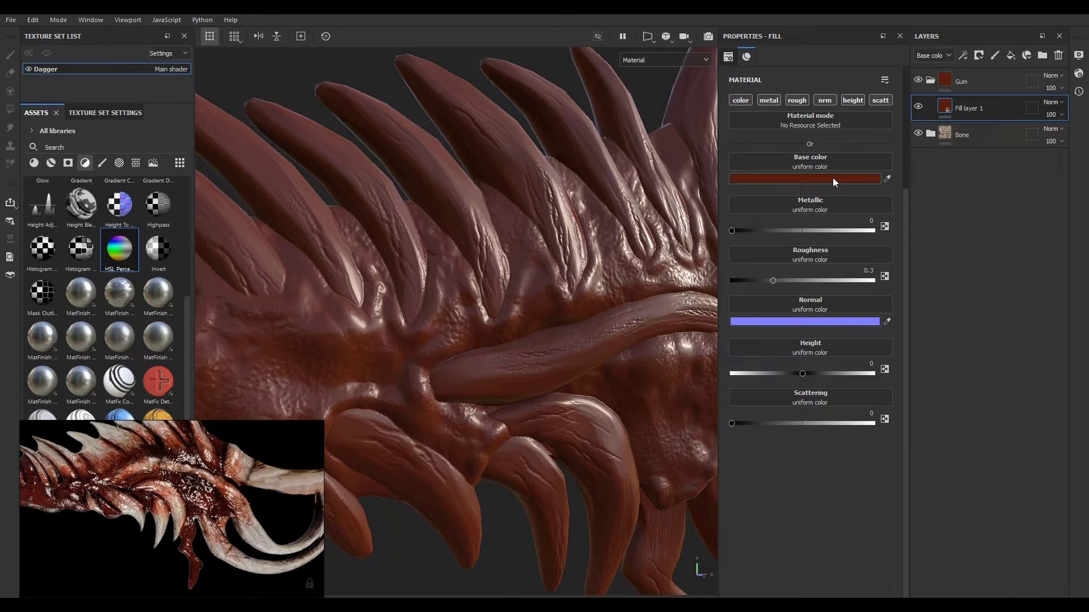
left_click(833, 178)
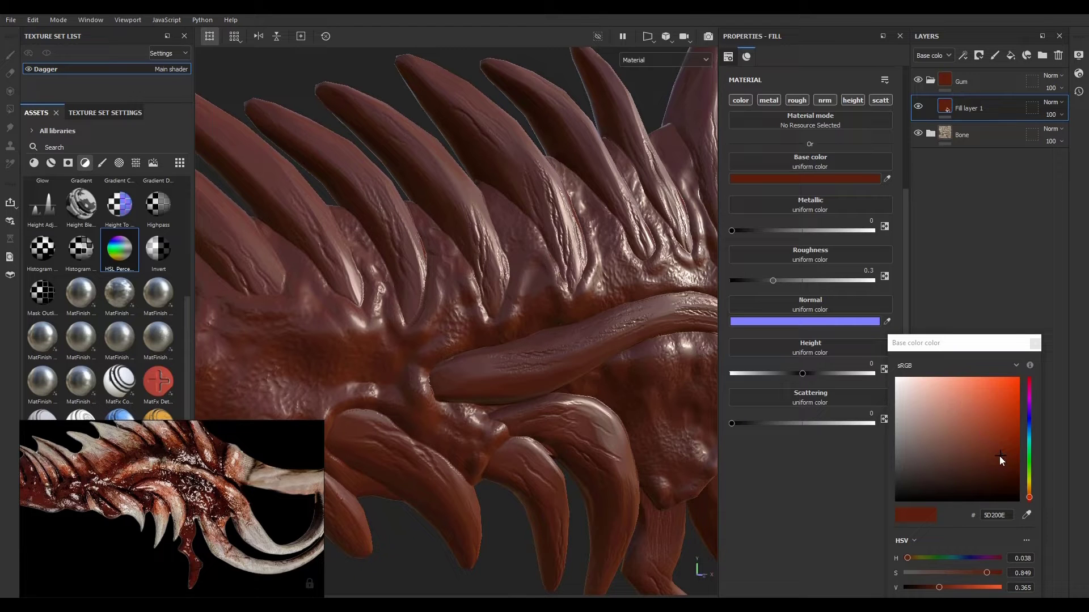
left_click_drag(987, 572, 947, 588)
scroll(644, 345, "up", 4)
scroll(551, 299, "down", 4)
scroll(550, 298, "down", 5)
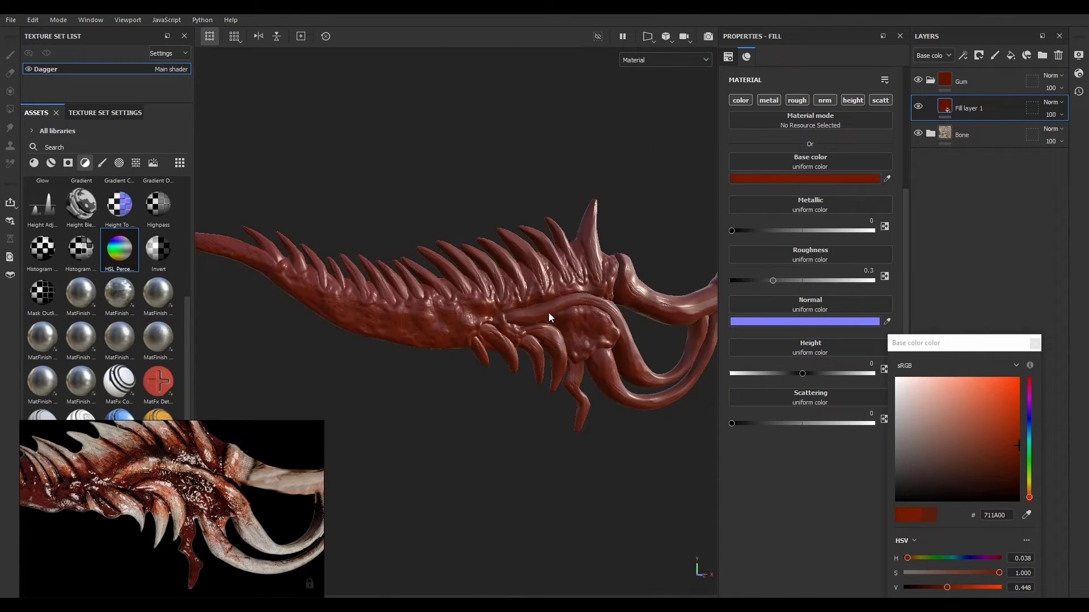
scroll(549, 312, "up", 6)
scroll(523, 304, "down", 2)
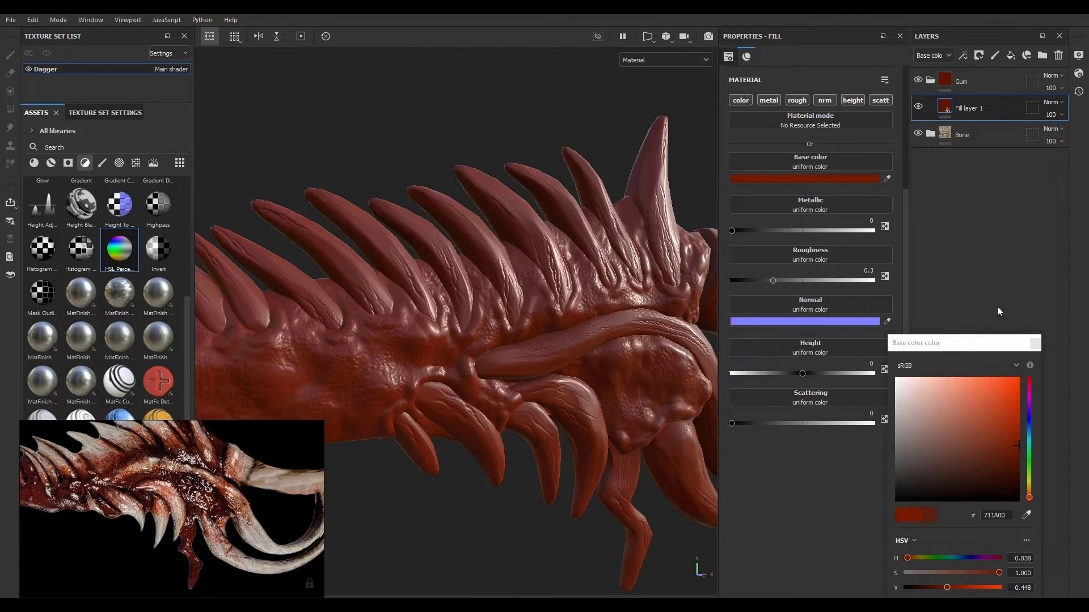
left_click(1035, 343)
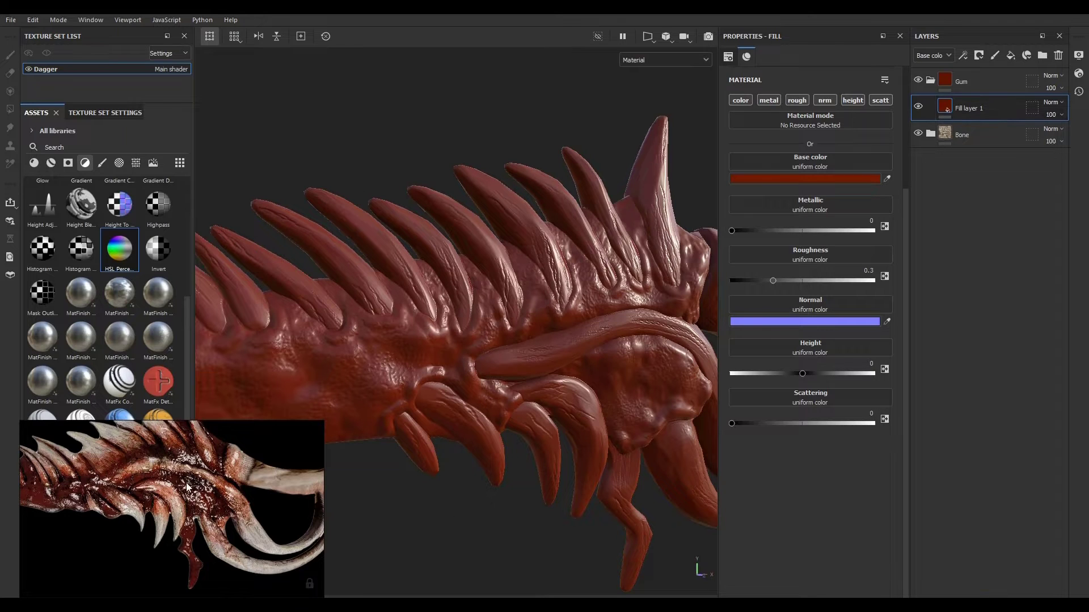
Step: Duplicate the gum fill layer, set the copy's blend mode to Multiply, and give it a black mask
middle_click_drag(187, 484, 262, 507)
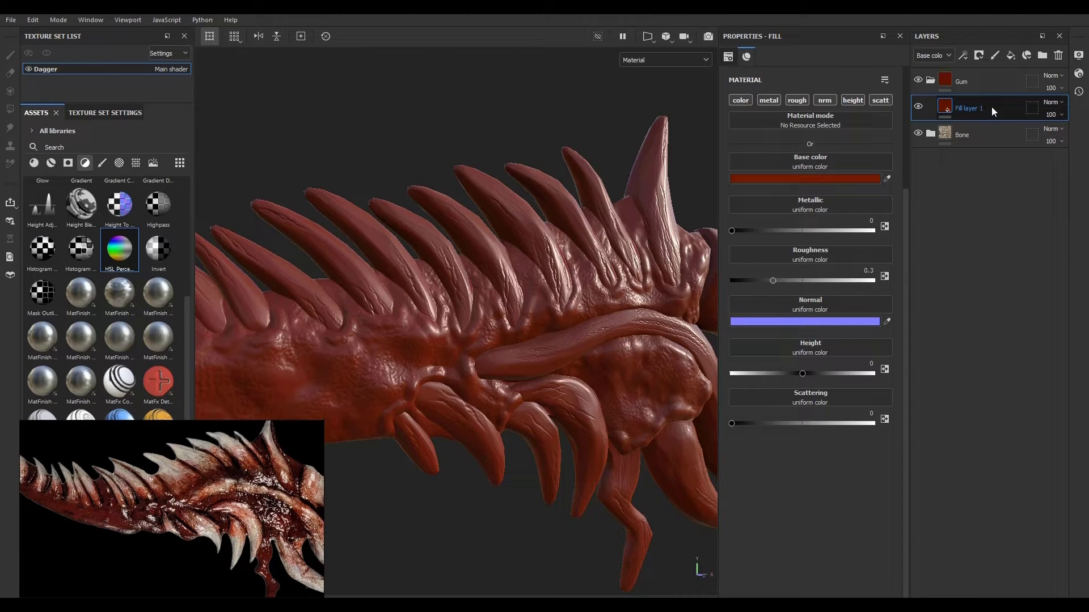
key("ctrl+d")
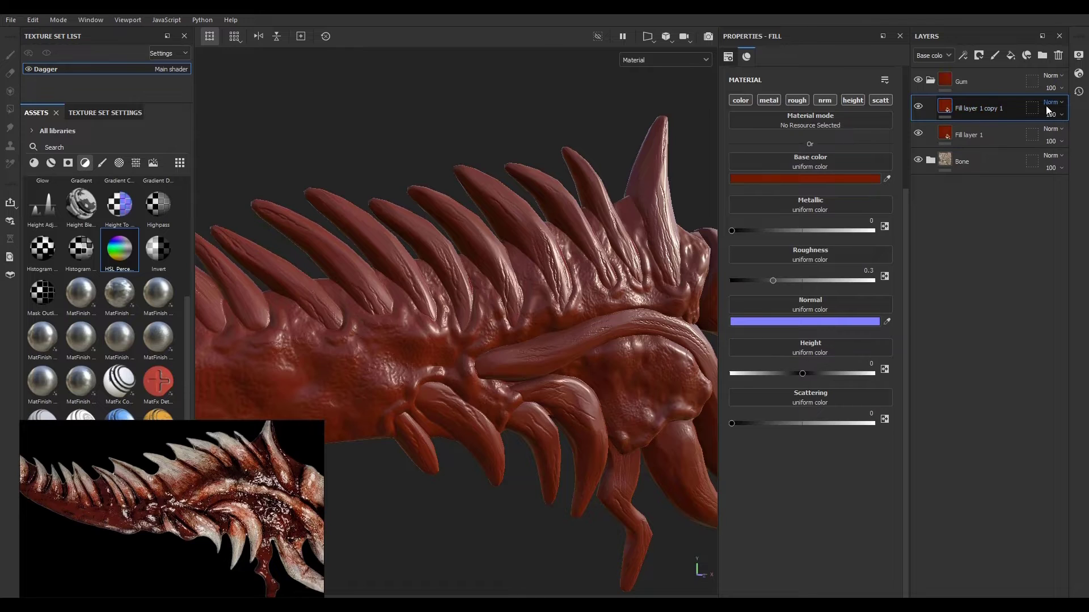
left_click(1046, 103)
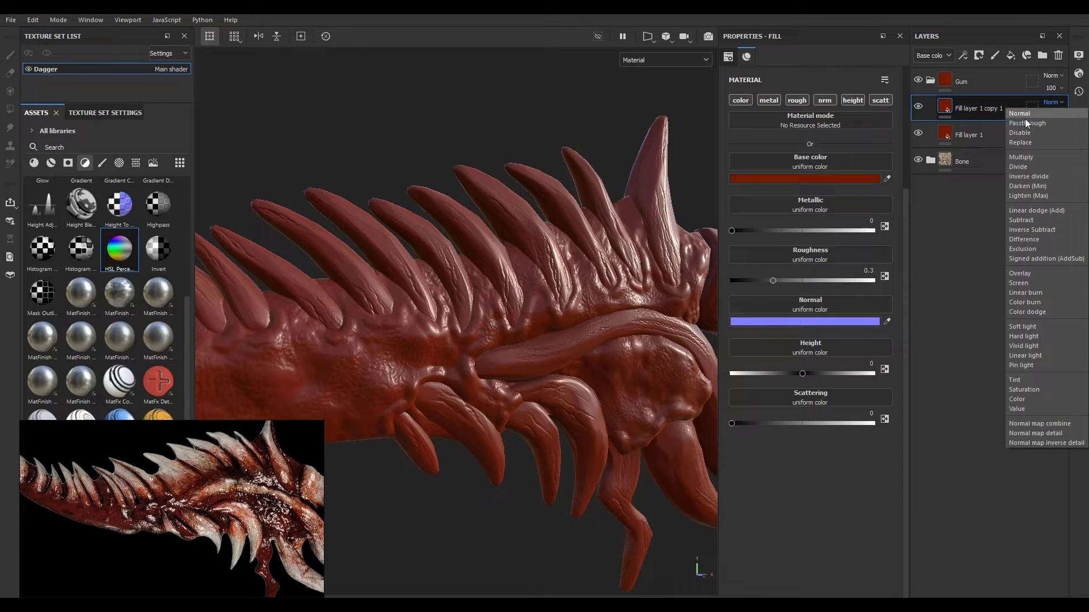
left_click(1022, 153)
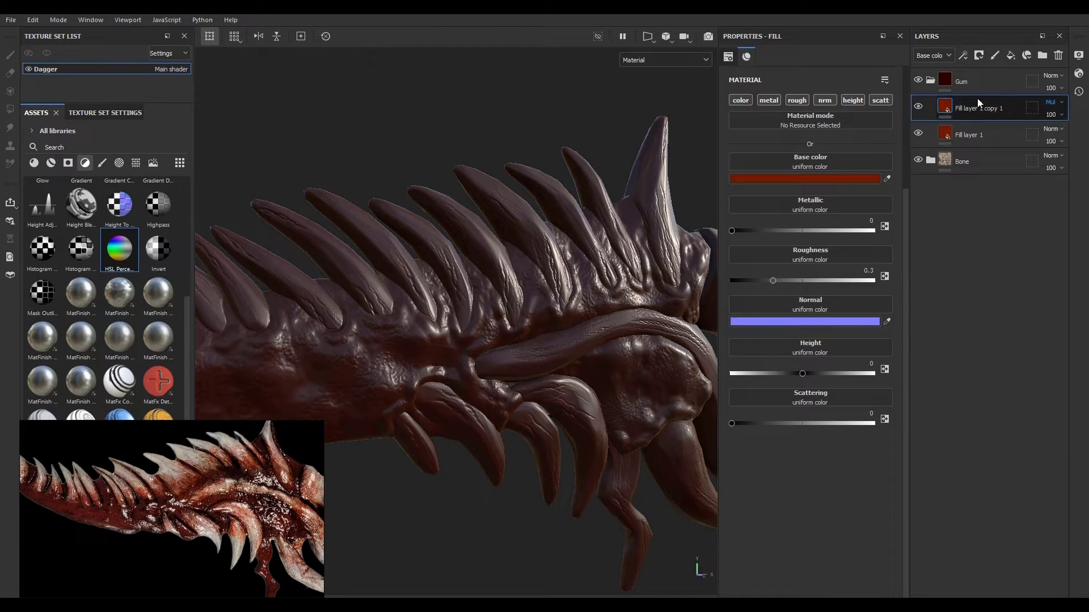
left_click(979, 55)
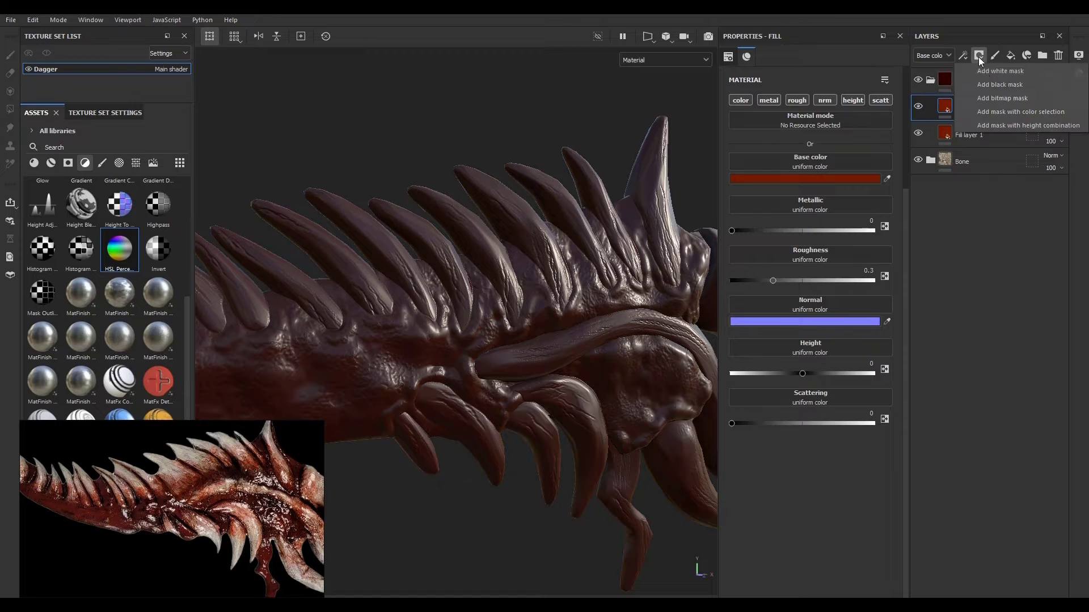
left_click(999, 86)
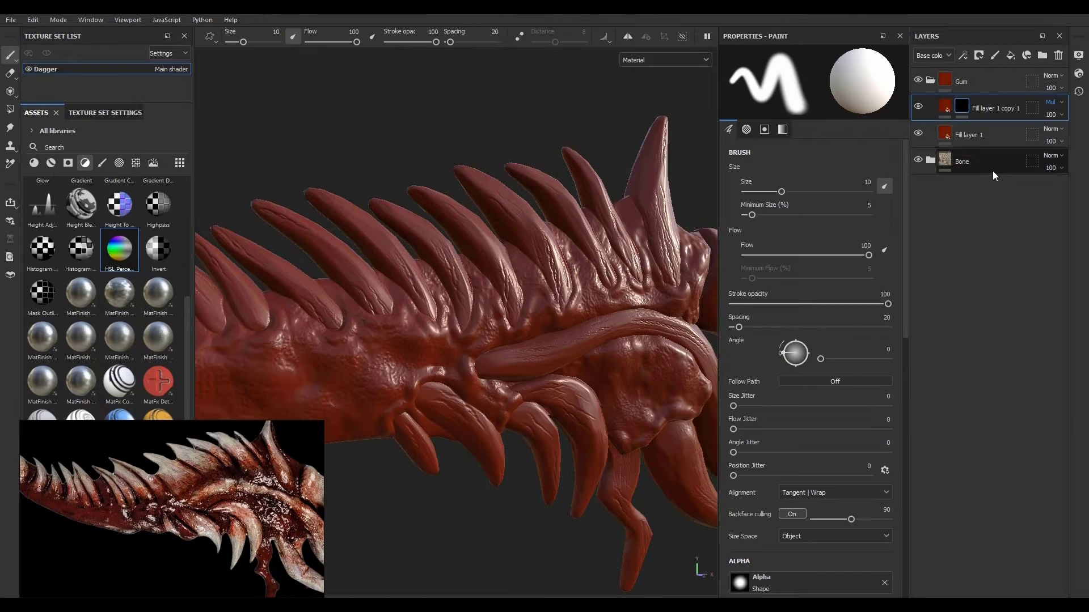
left_click(962, 56)
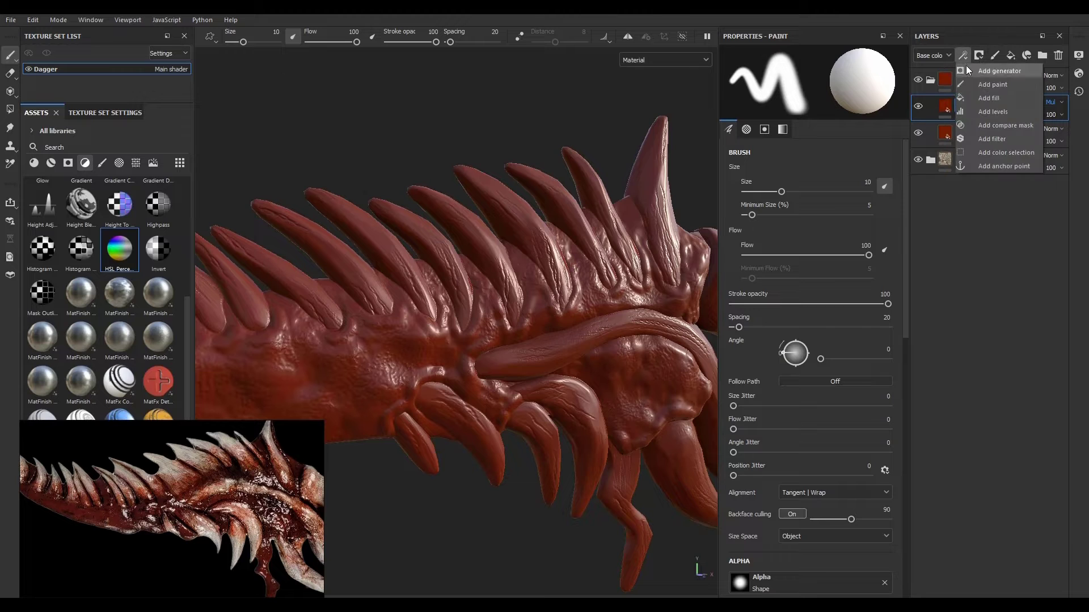
left_click(985, 98)
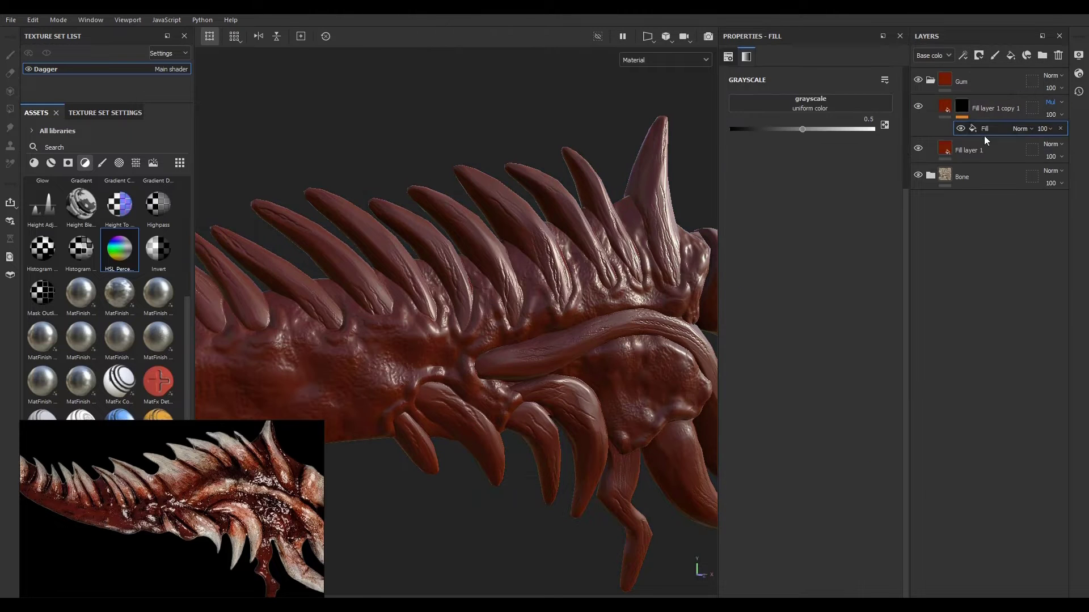
left_click(1060, 129)
Step: Copy the Levels and Fill effects from the Bone folder's AO mask and paste them into the Multiply gum layer's mask
left_click(930, 161)
left_click(987, 213)
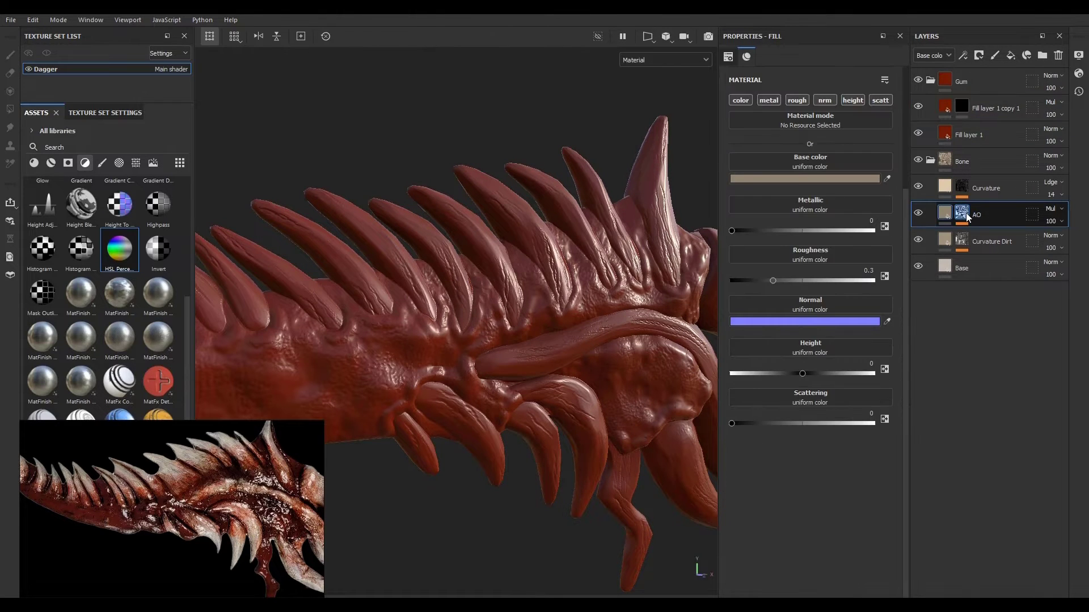
left_click(965, 212)
left_click(1000, 237)
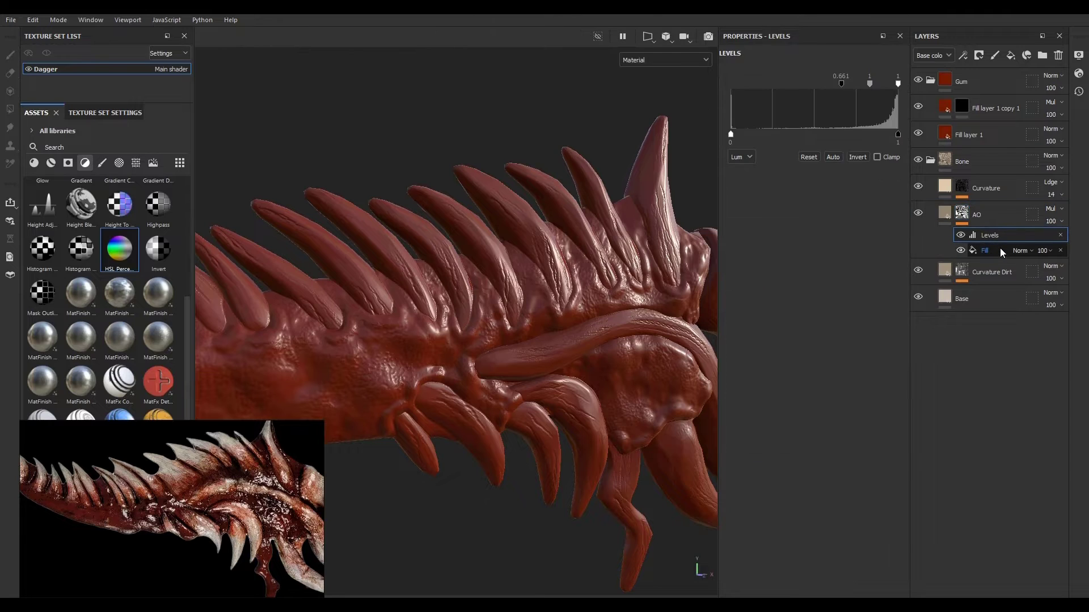
left_click(999, 247, "ctrl")
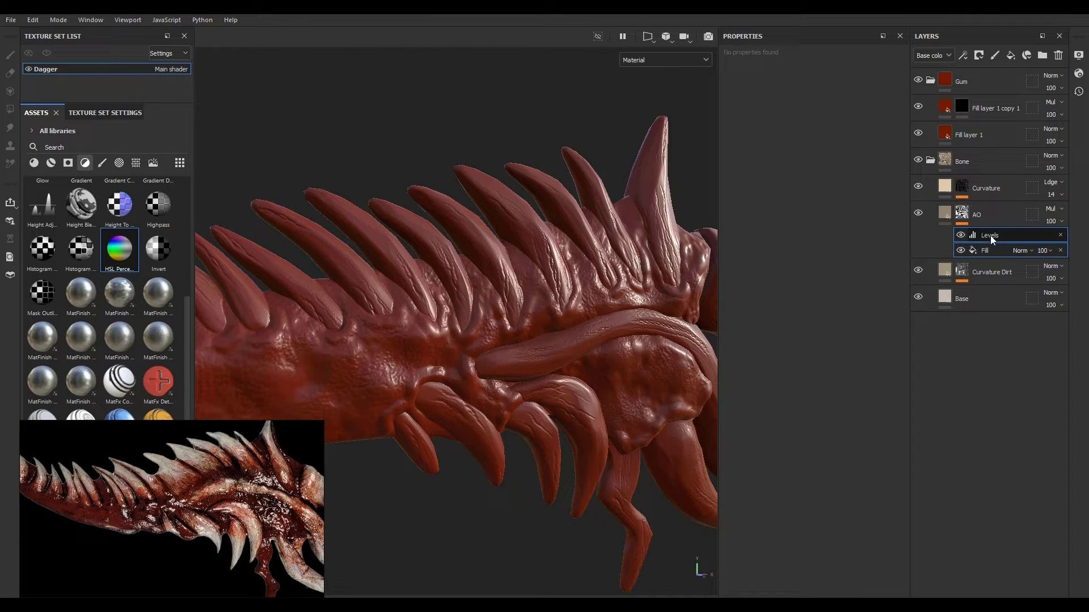
right_click(992, 236)
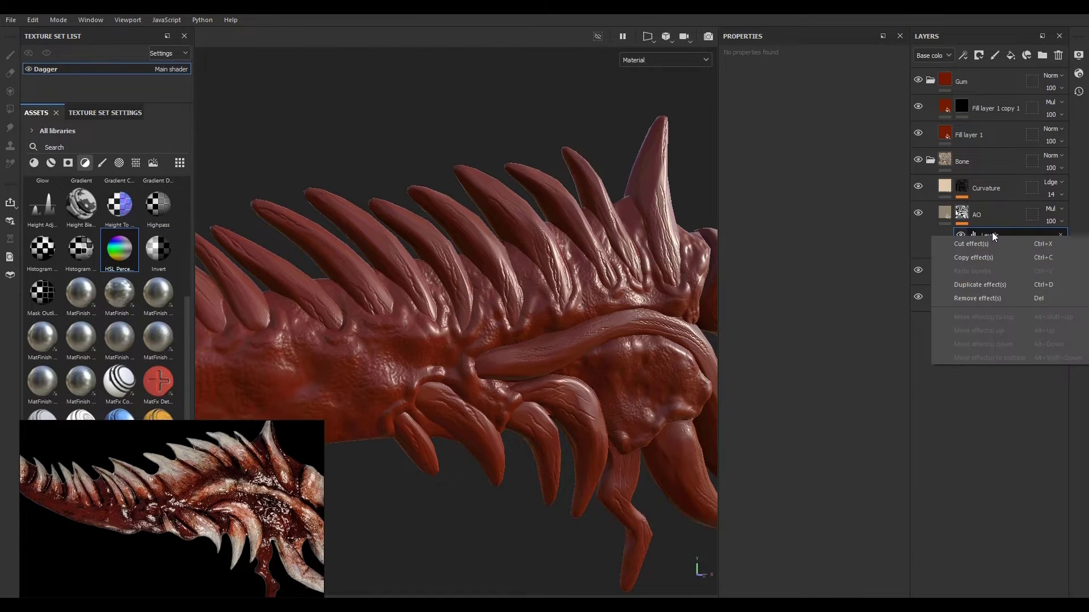
left_click(973, 258)
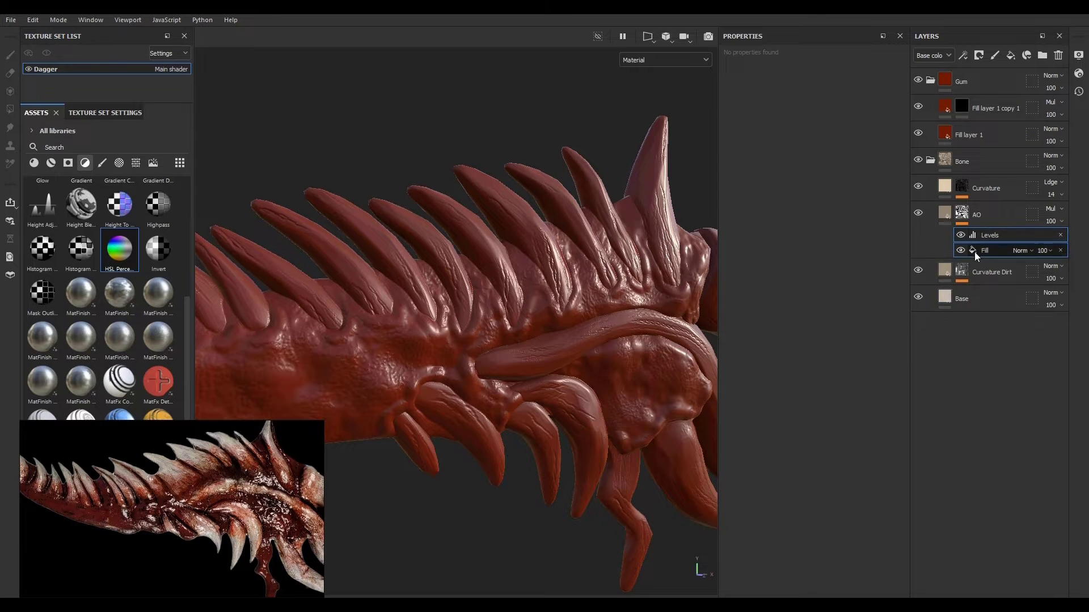
left_click(967, 105)
right_click(968, 105)
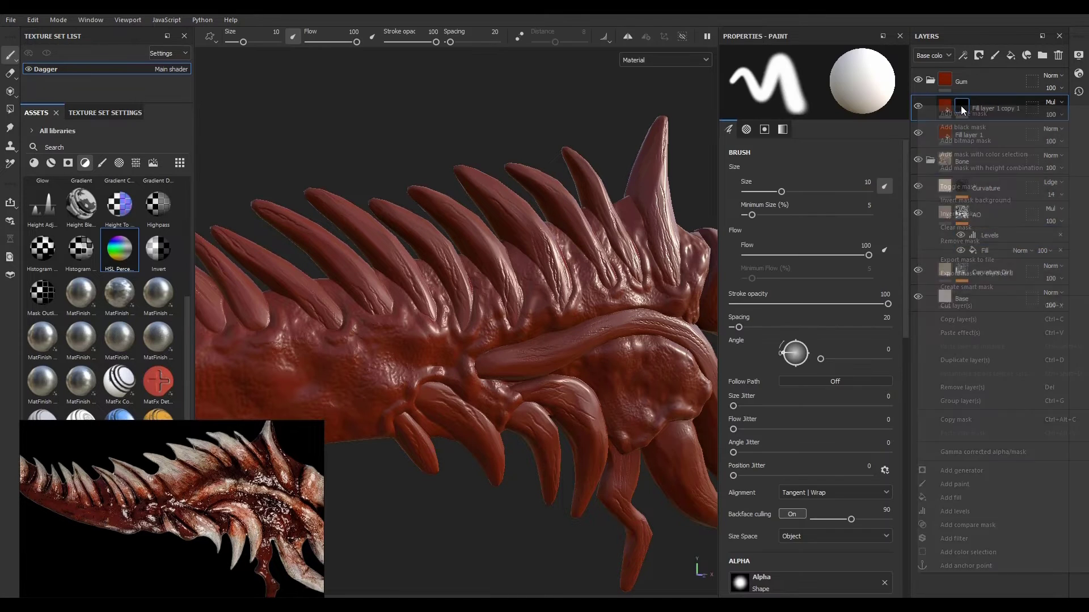
left_click(965, 332)
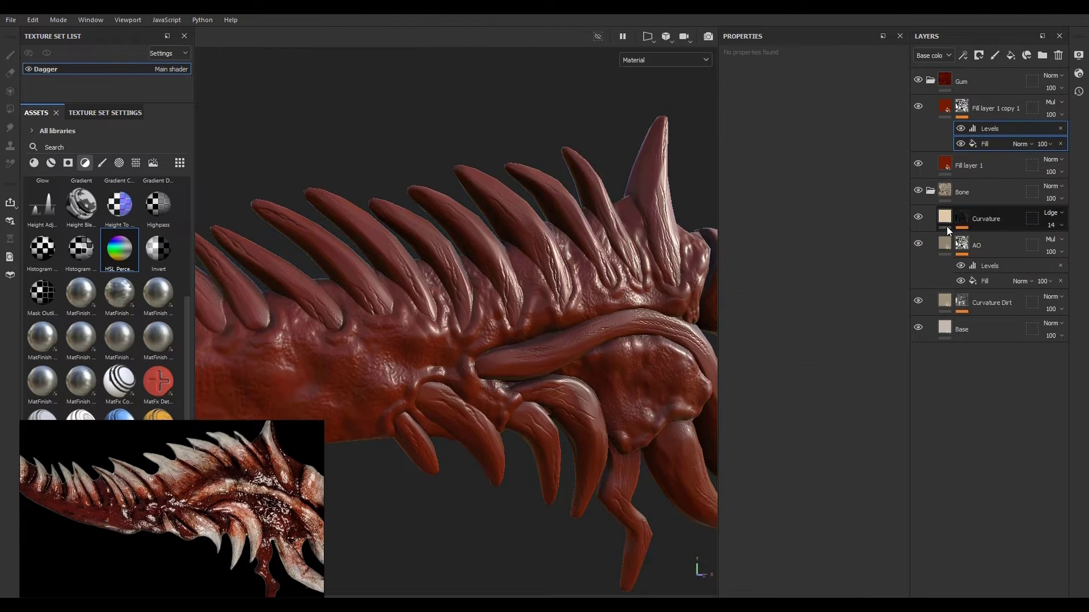
Step: Check the darkened crevices on the gum up close, and collapse and hide the Bone folder
scroll(547, 367, "up", 5)
scroll(465, 356, "down", 5)
scroll(362, 322, "up", 4)
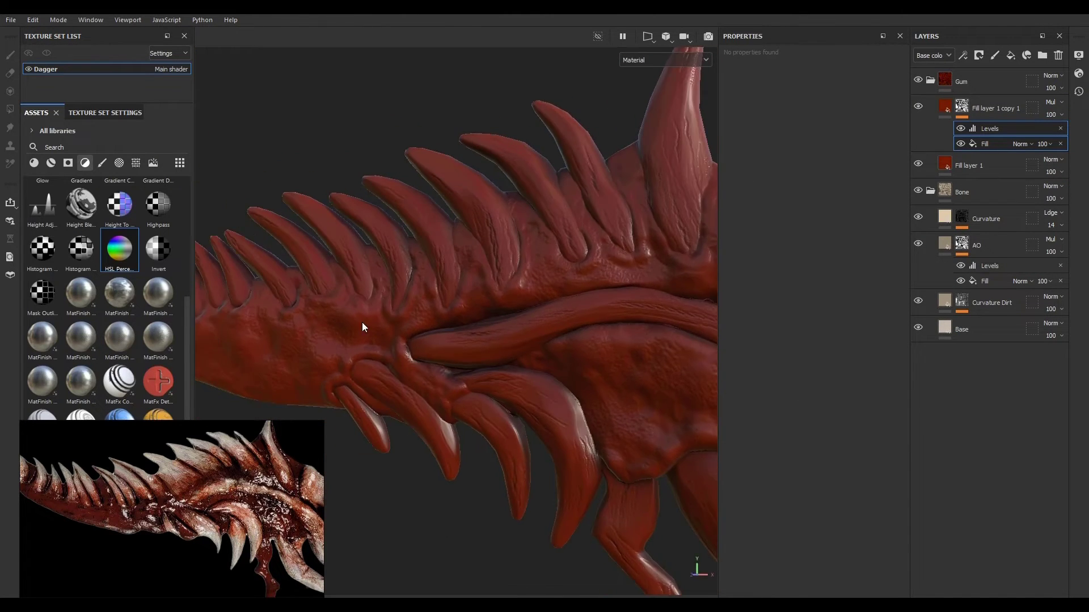
left_click_drag(431, 386, 544, 393, "alt")
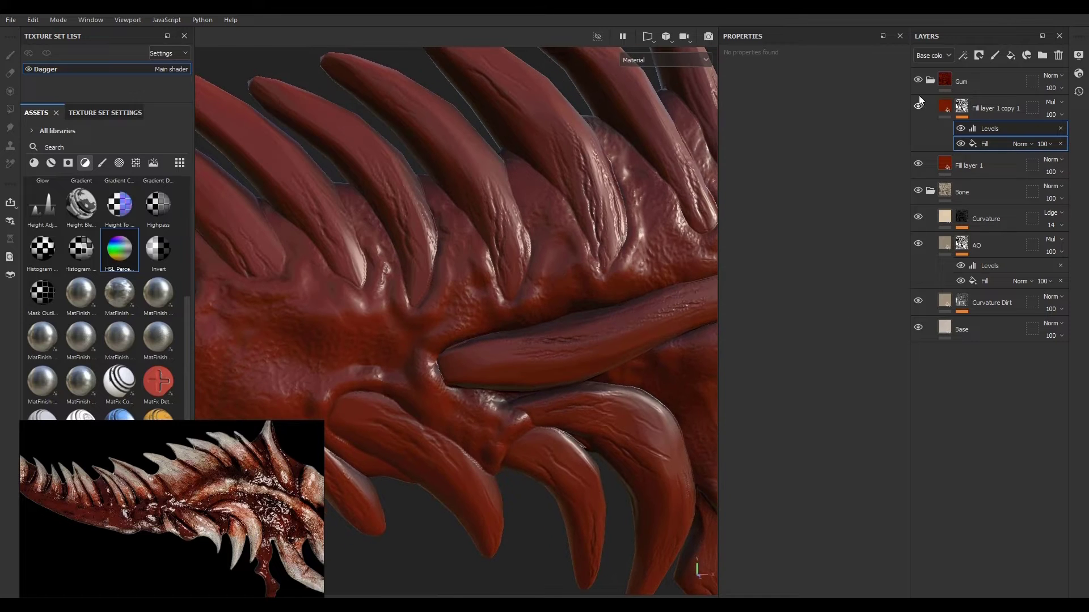
left_click(930, 191)
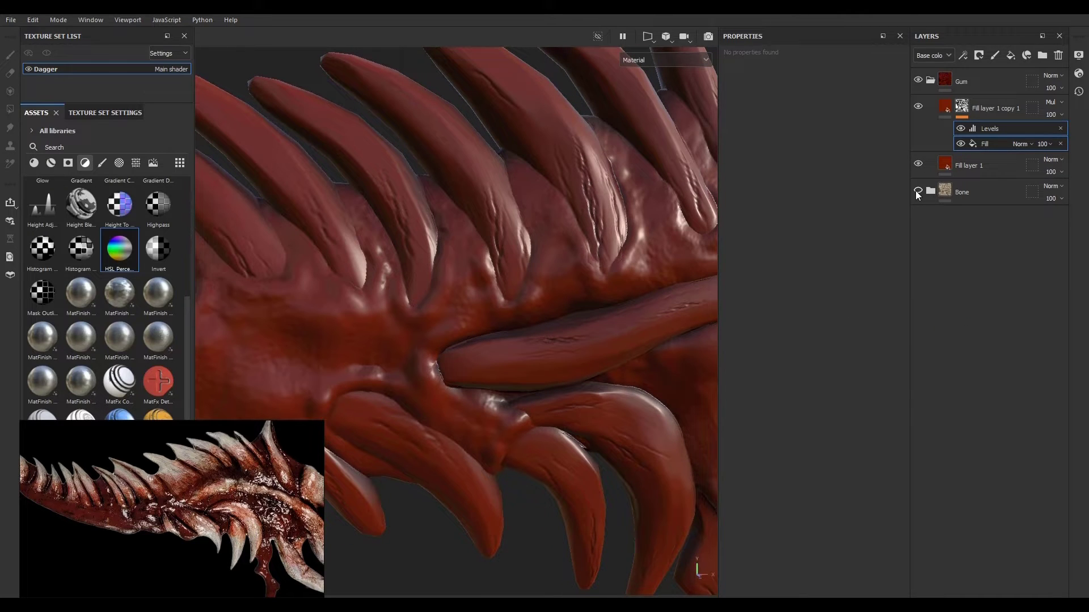
Step: View the Multiply gum layer's mask, strengthen it with Levels input points of 0.871 and 1, and return to the material view
left_click(992, 143)
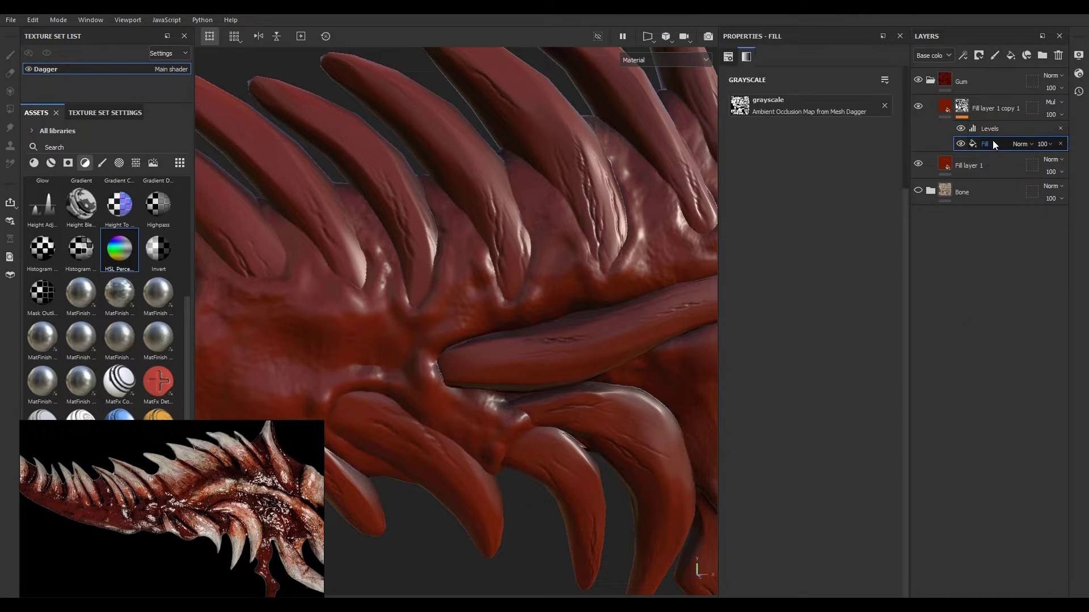
left_click(963, 108, "alt")
scroll(592, 315, "down", 4)
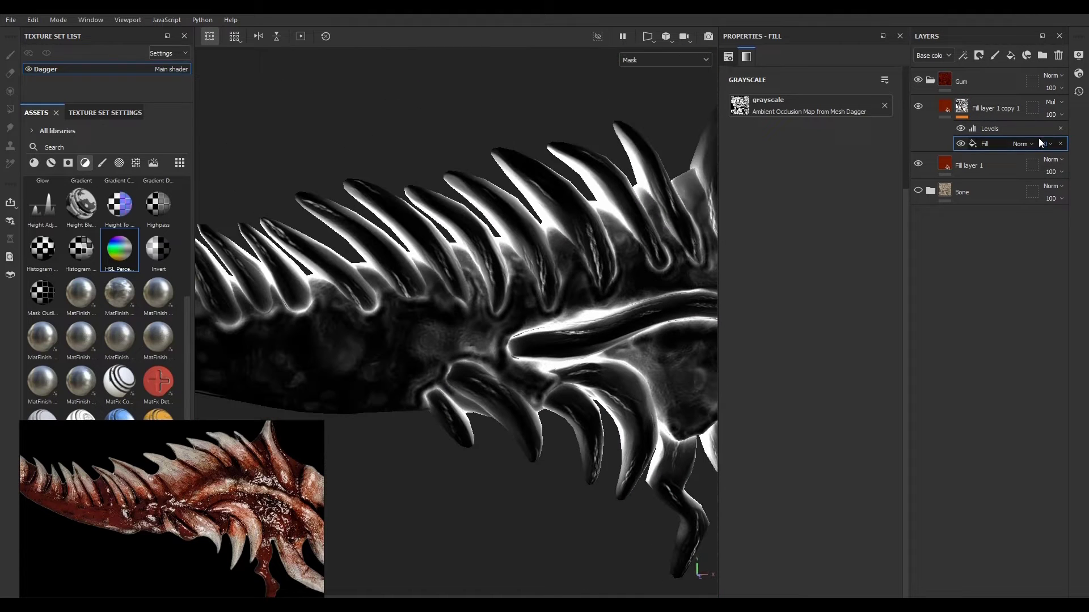
left_click(993, 129)
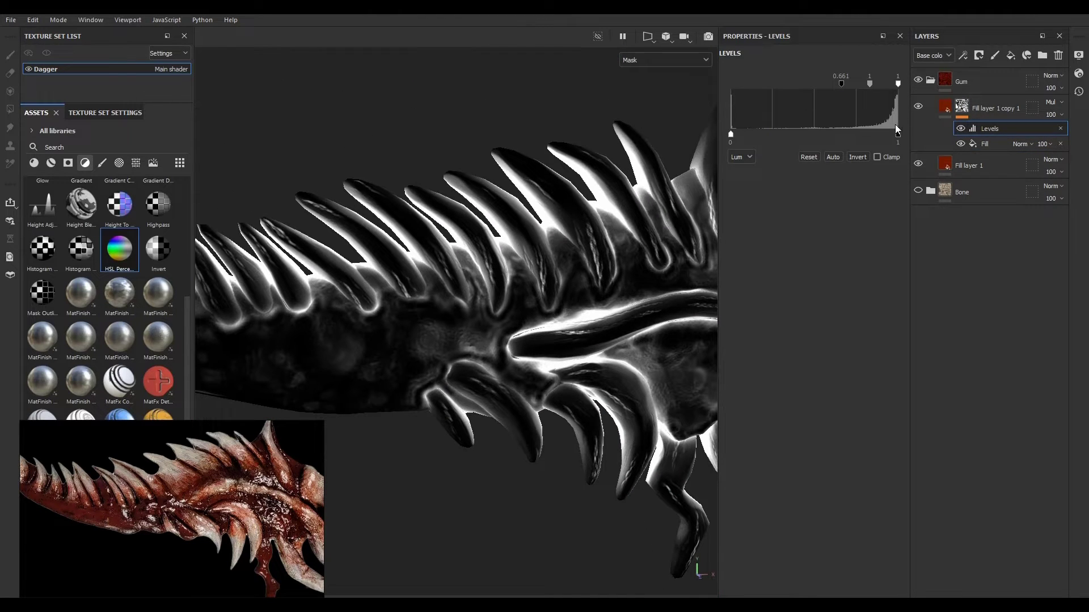
left_click(856, 157)
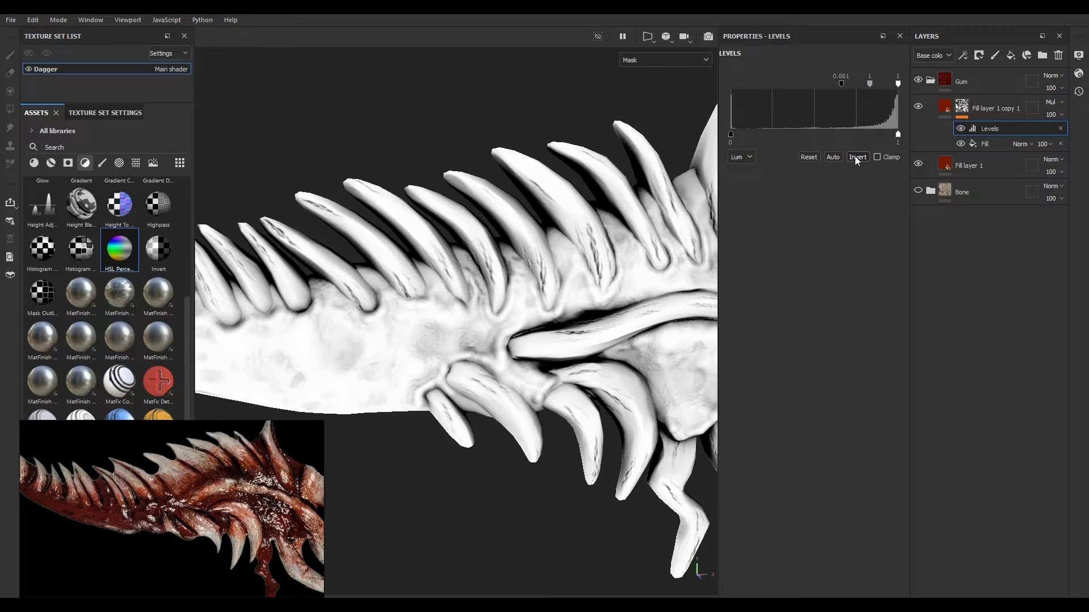
mouse_move(898, 86)
left_mouse_down()
mouse_move(863, 84)
mouse_move(874, 85)
left_mouse_up()
left_click(862, 159)
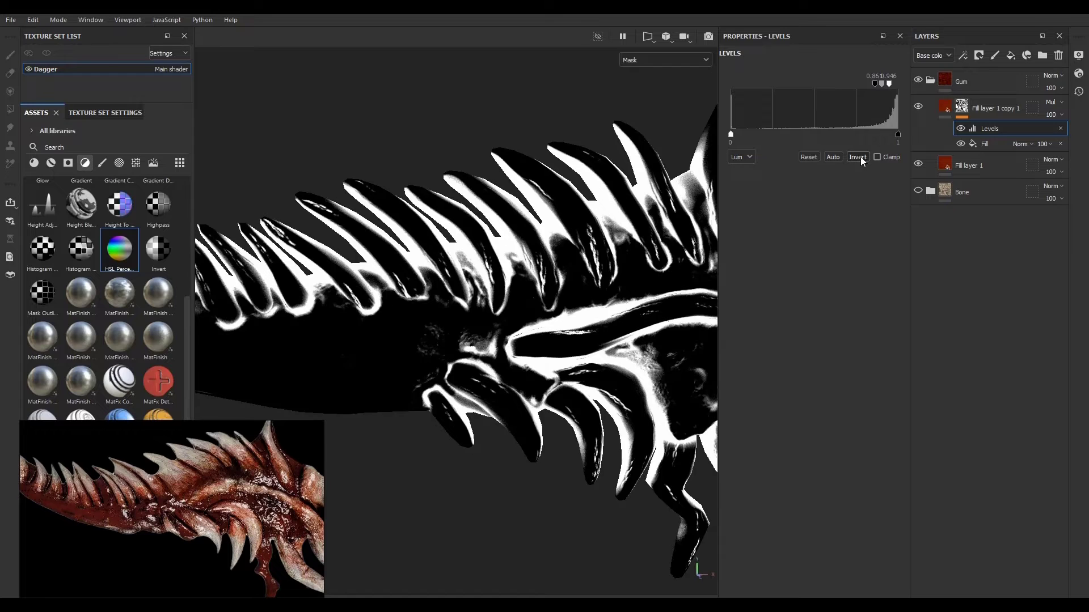
mouse_move(877, 84)
left_mouse_down()
mouse_move(845, 83)
mouse_move(903, 84)
mouse_move(864, 83)
mouse_move(877, 83)
left_mouse_up()
left_click_drag(686, 290, 510, 339, "alt")
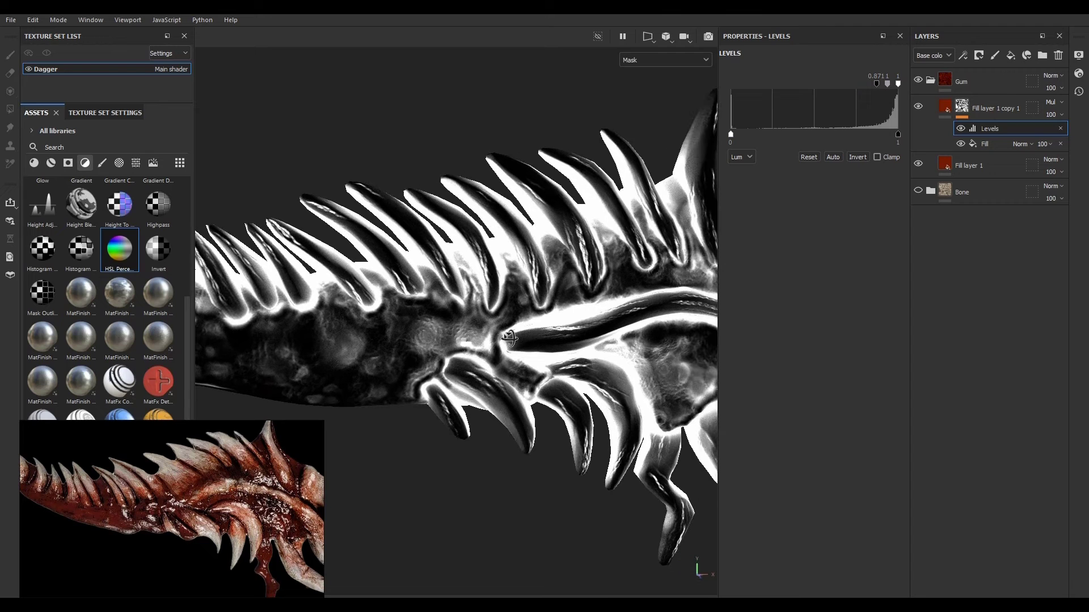
left_click(948, 106)
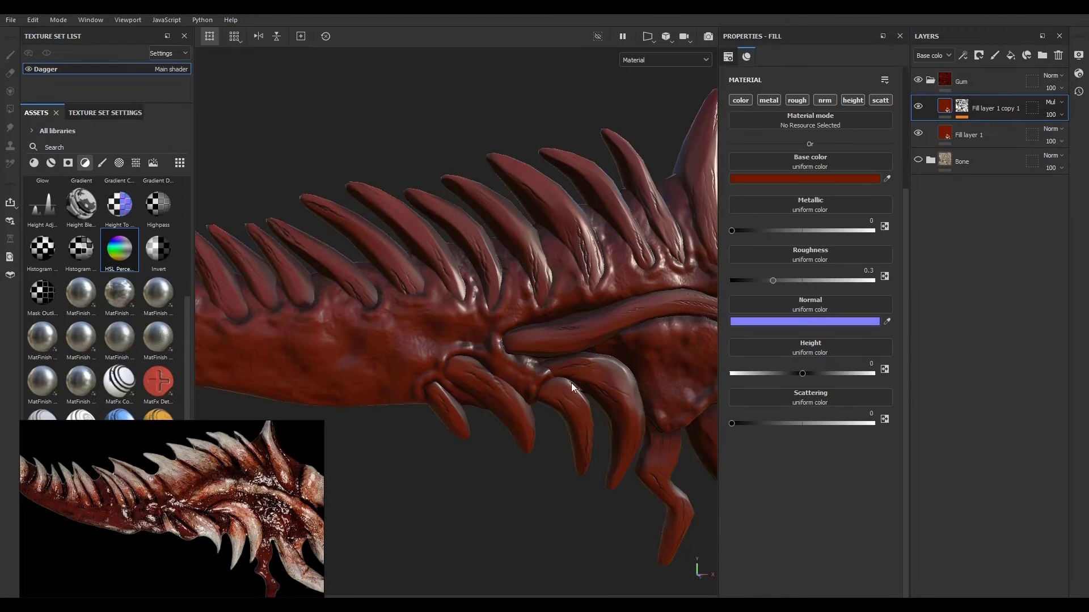
Step: Brighten the Multiply gum layer's base color to a lighter red by raising its HSV value
left_click_drag(570, 383, 421, 351, "alt")
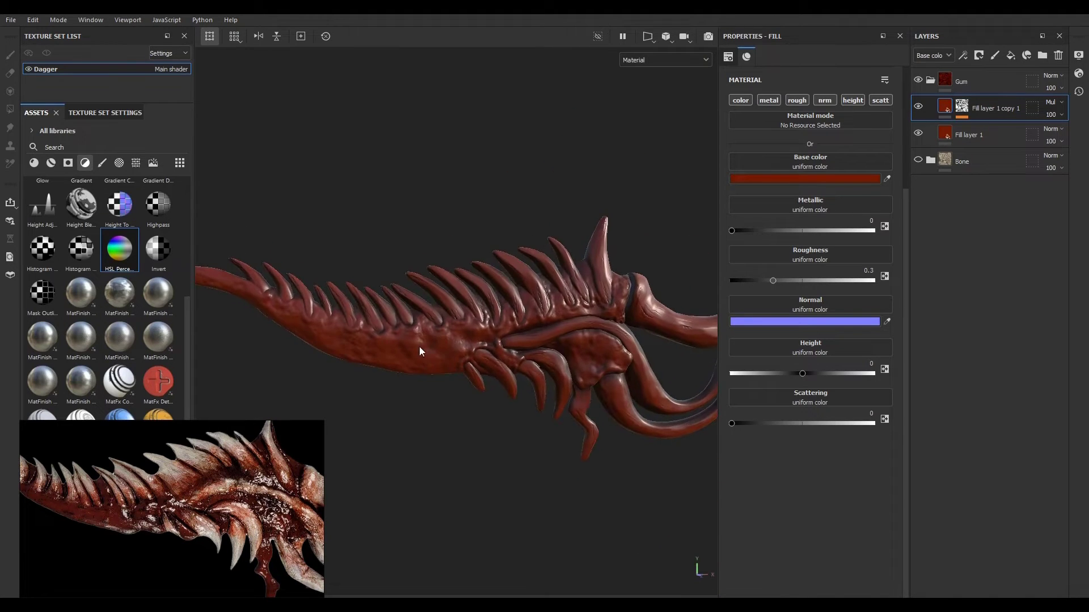
right_click_drag(420, 351, 991, 441, "alt")
left_click_drag(346, 345, 439, 396, "alt")
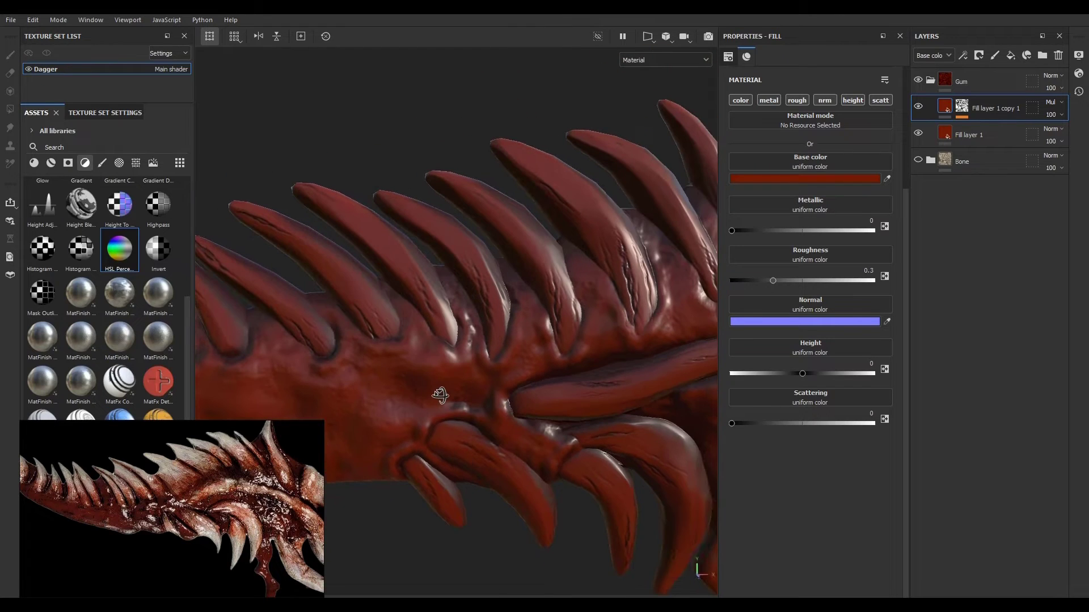
left_click(863, 180)
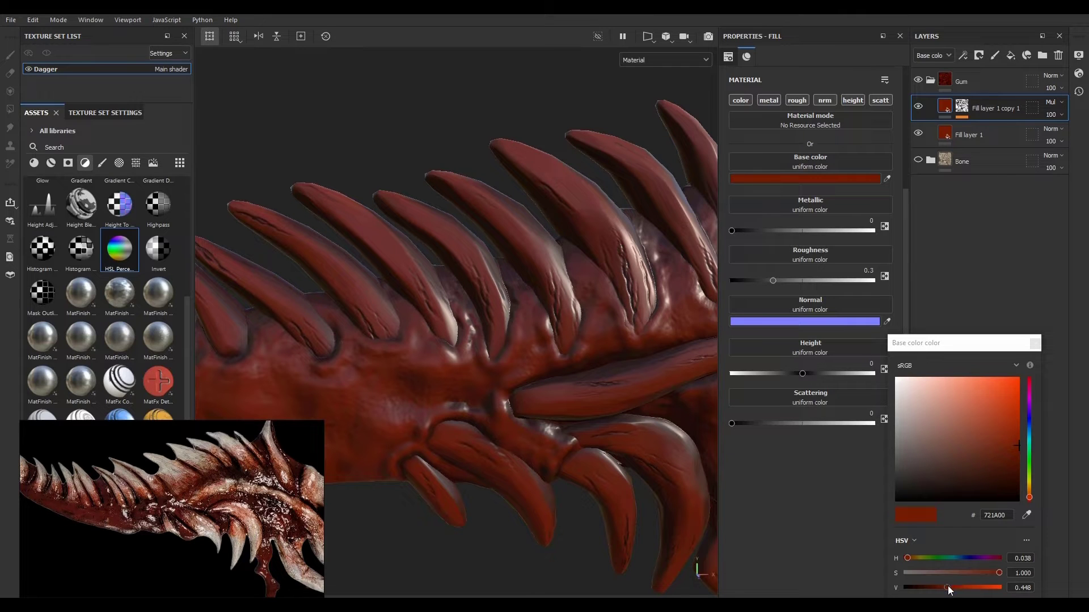
left_click_drag(947, 586, 964, 584)
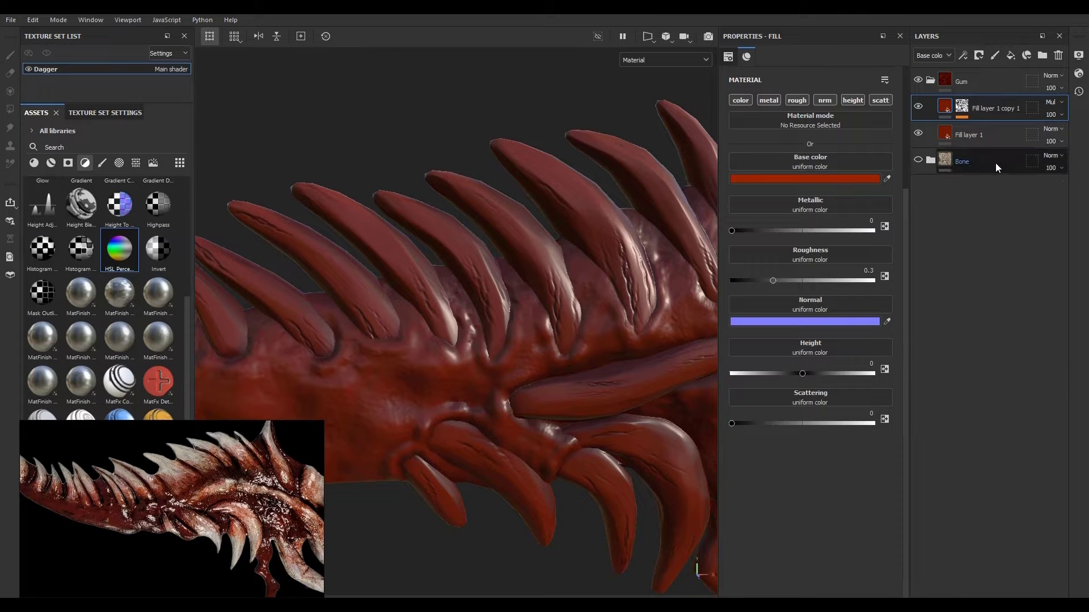
Step: In the Multiply gum layer's mask Levels, use a black input point of 0.797 and raise the midtone to 6
left_click(962, 107)
left_click(998, 129)
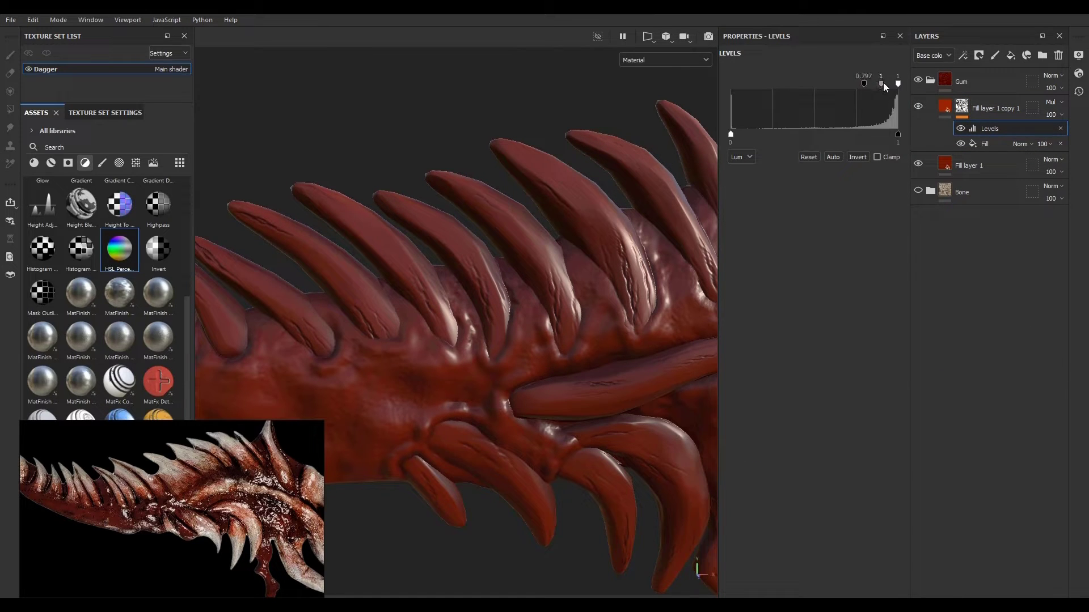
left_click_drag(872, 83, 887, 84)
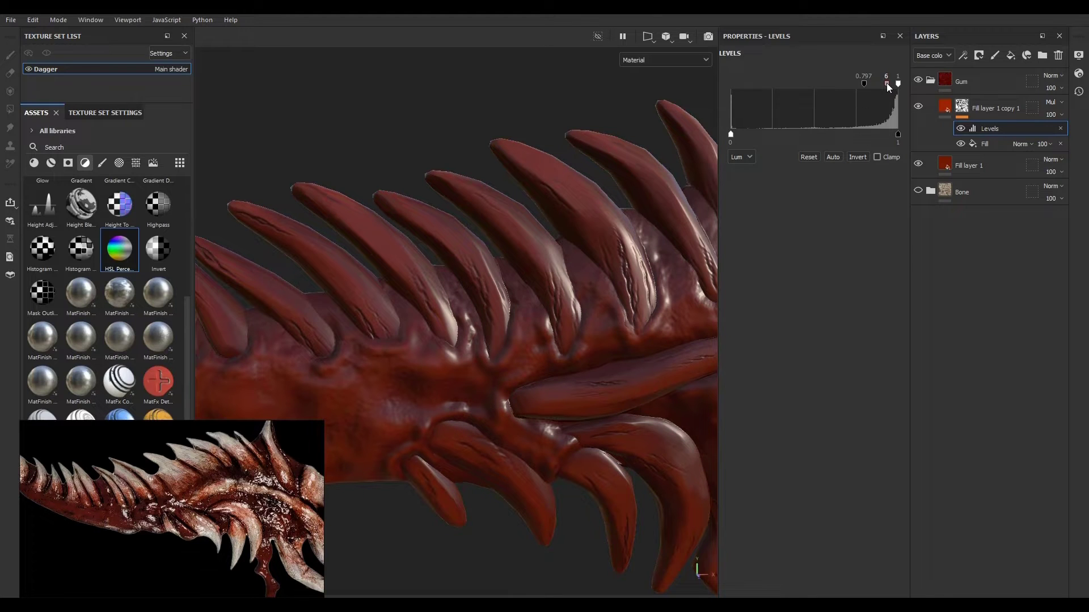
scroll(502, 363, "down", 5)
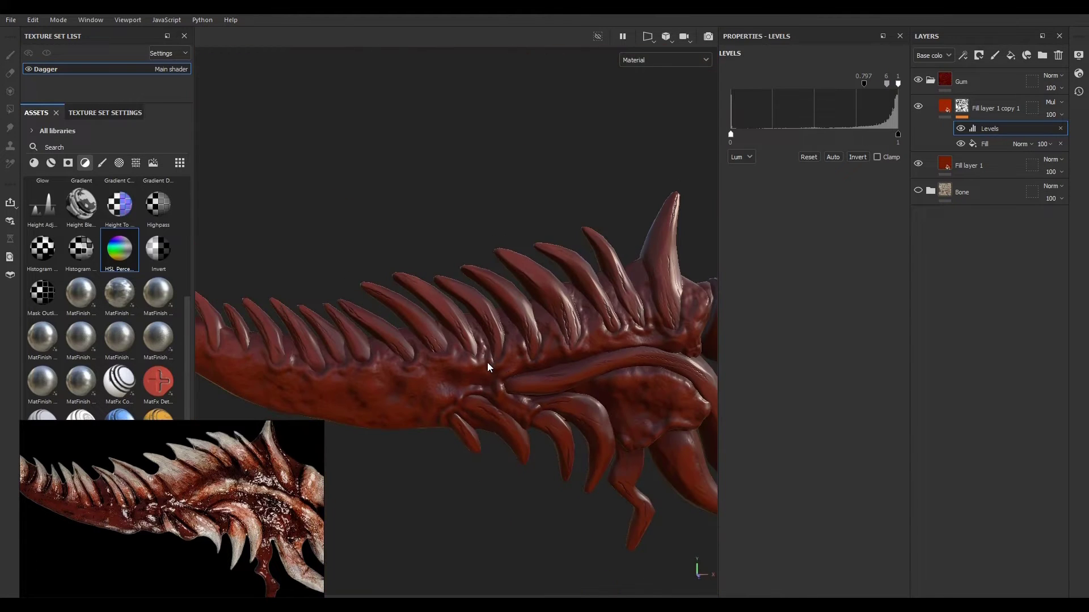
scroll(487, 367, "down", 2)
Step: Rename the Multiply gum layer as AO and the plain gum fill layer as Base
left_click(970, 106)
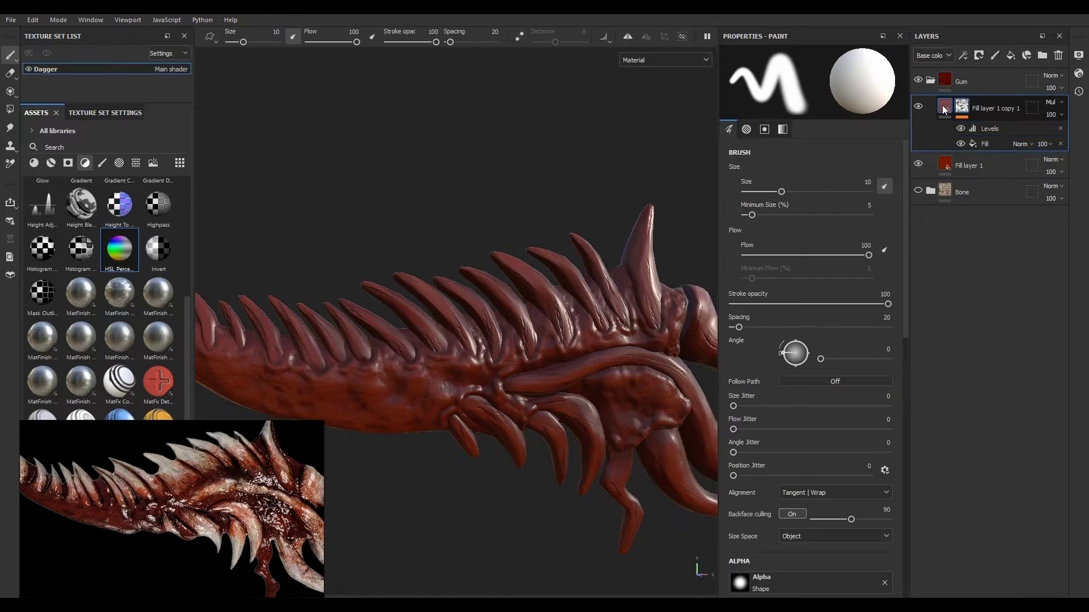
left_click(944, 110)
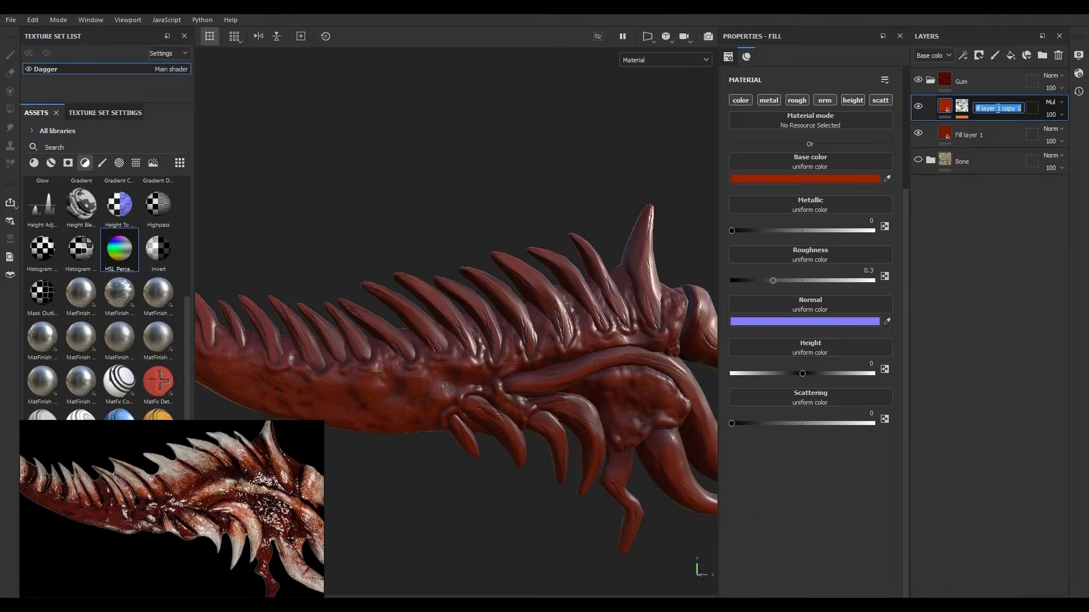
type("AO")
left_click(971, 131)
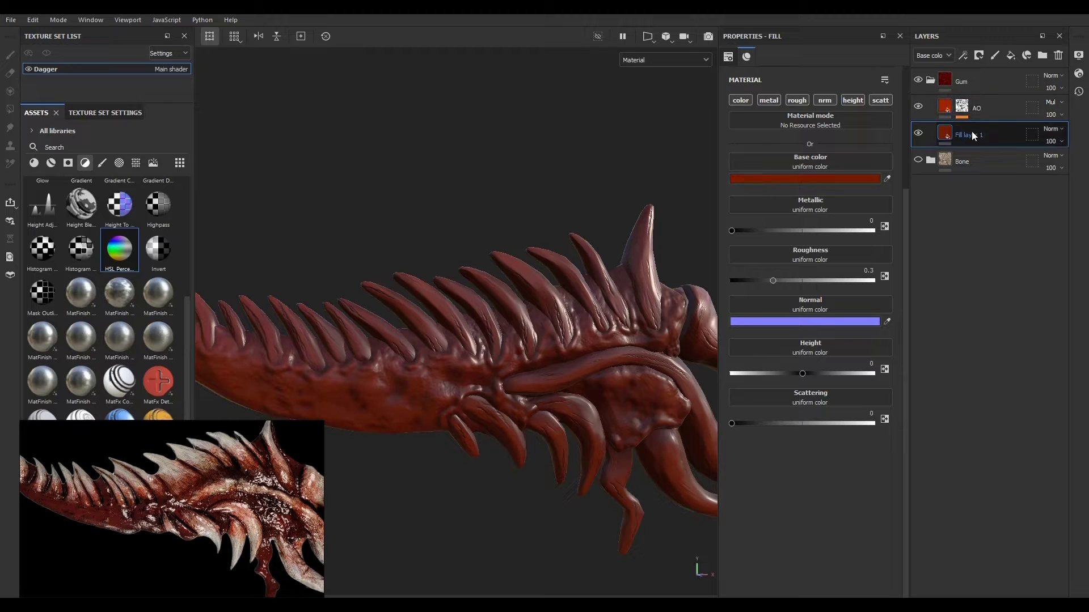
double_click(972, 134)
type("Base")
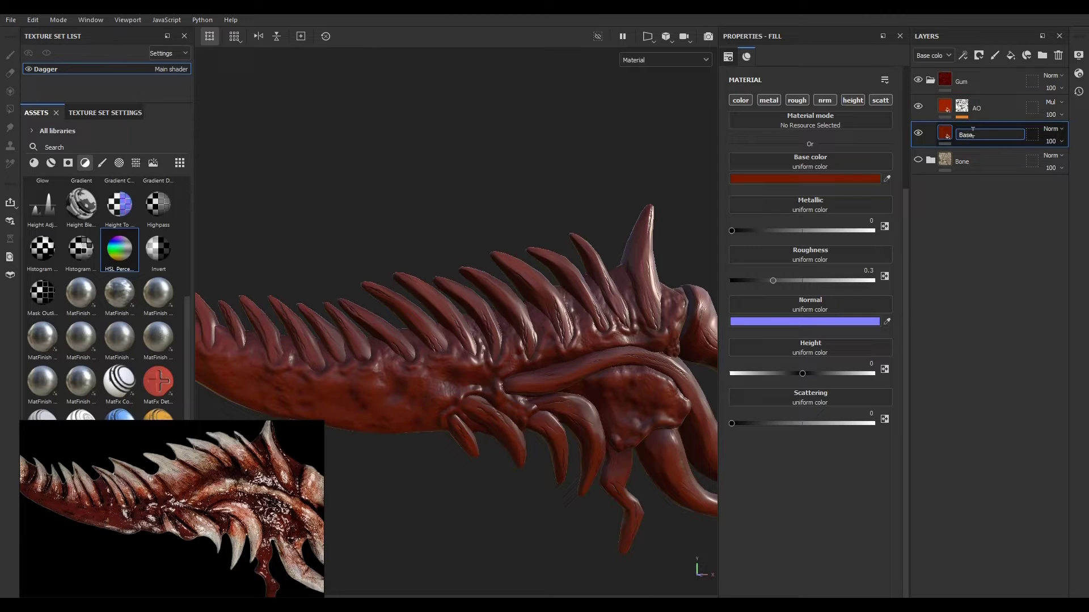
key("Return")
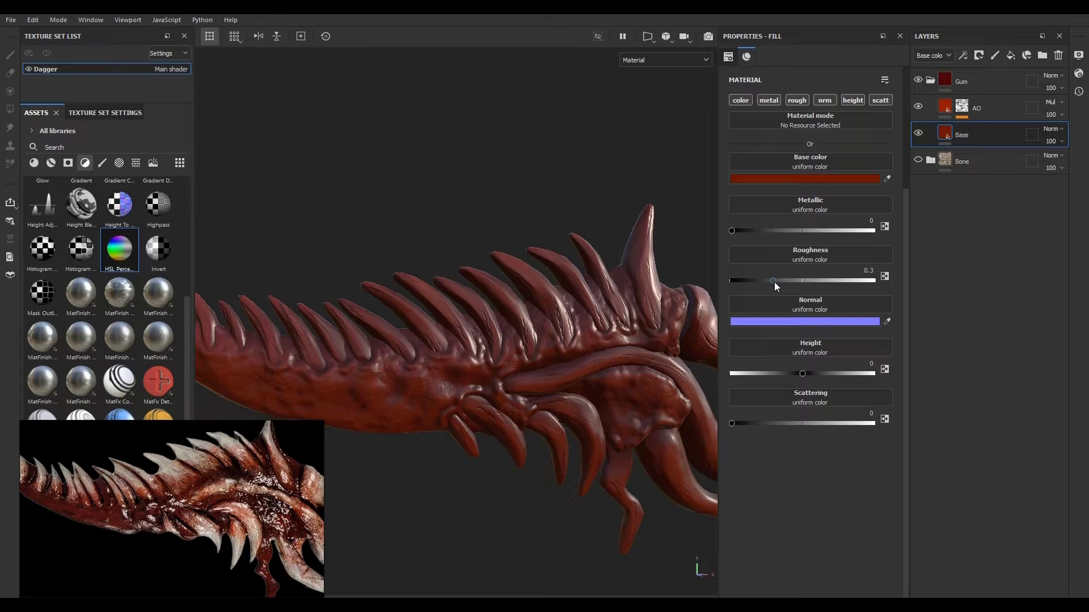
Step: Make the gum glossier by lowering the Base layer's roughness, with the AO layer's roughness at 0.168
mouse_move(774, 281)
left_mouse_down()
mouse_move(731, 278)
mouse_move(754, 279)
left_mouse_up()
left_click(948, 107)
left_click_drag(584, 416, 543, 403, "alt")
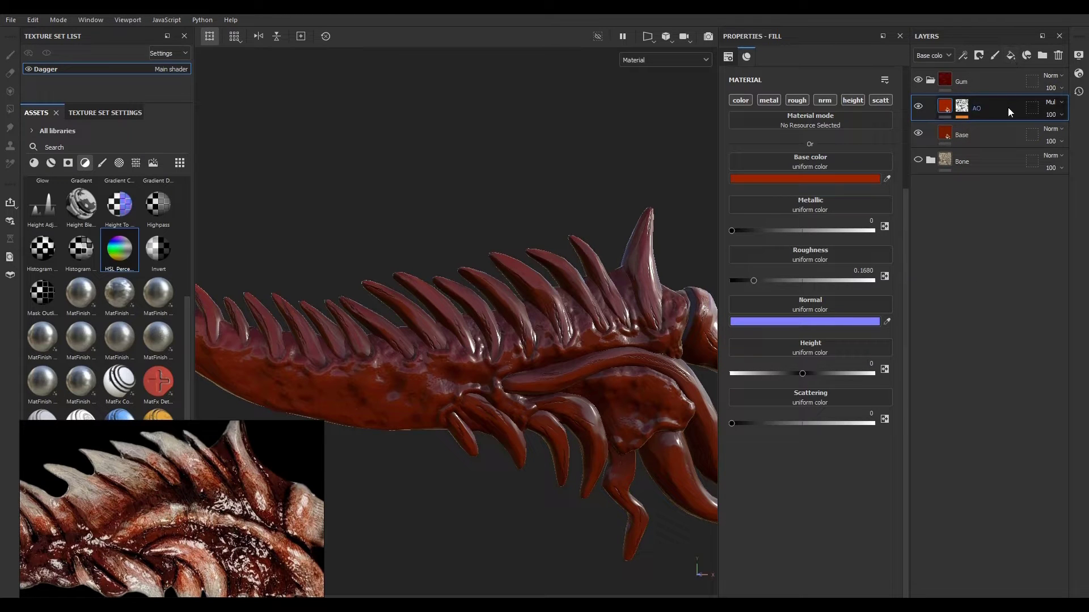
Step: Duplicate the gum's AO layer and rename the copy as Spots
key("ctrl+d")
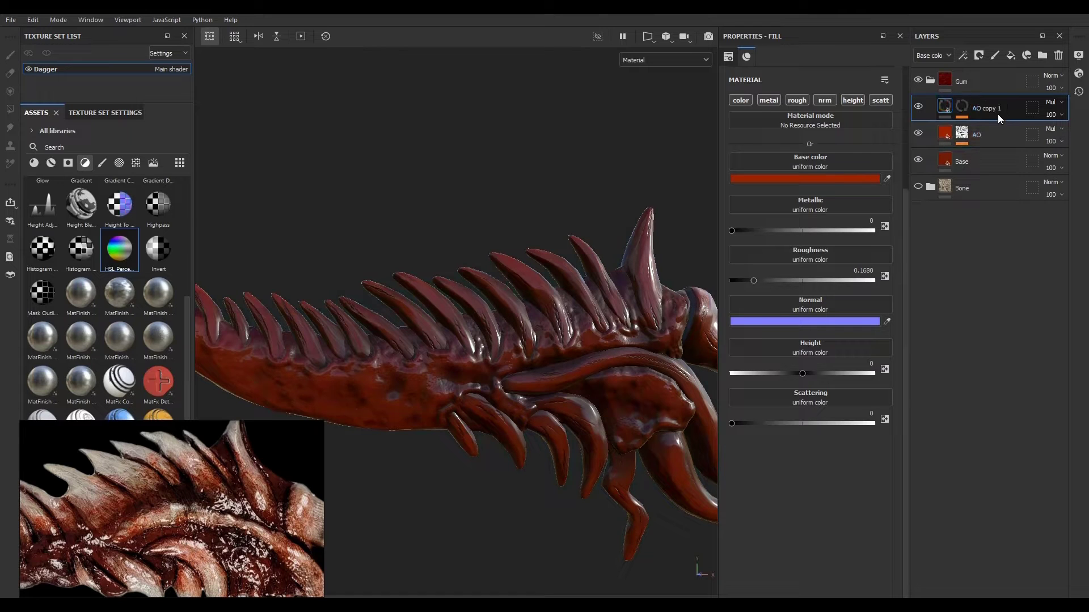
double_click(988, 110)
left_click_drag(988, 109, 1013, 108)
type("Spots")
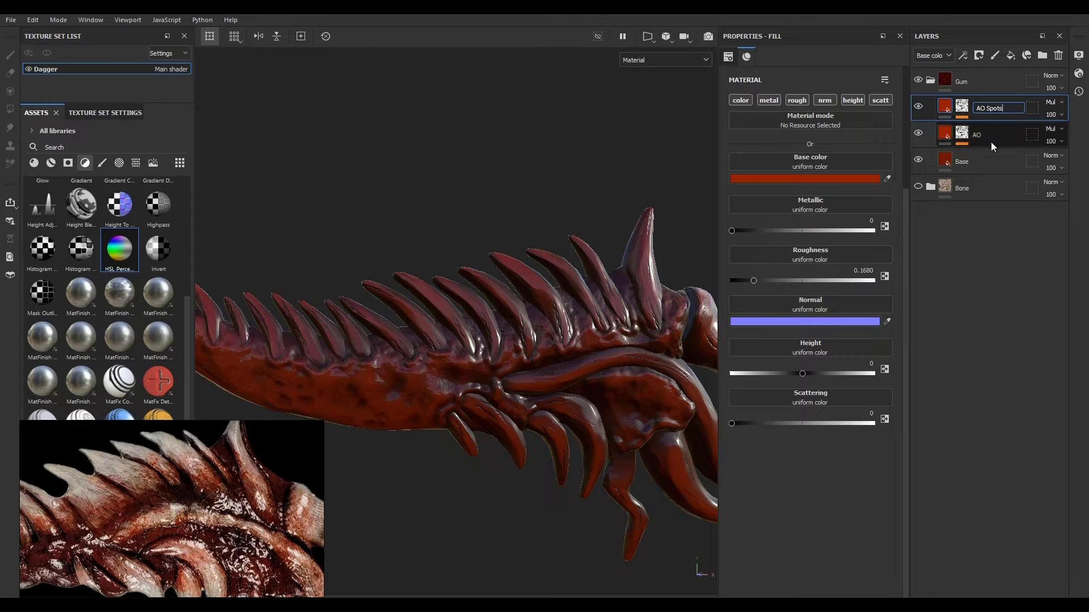
key("Return")
double_click(976, 107)
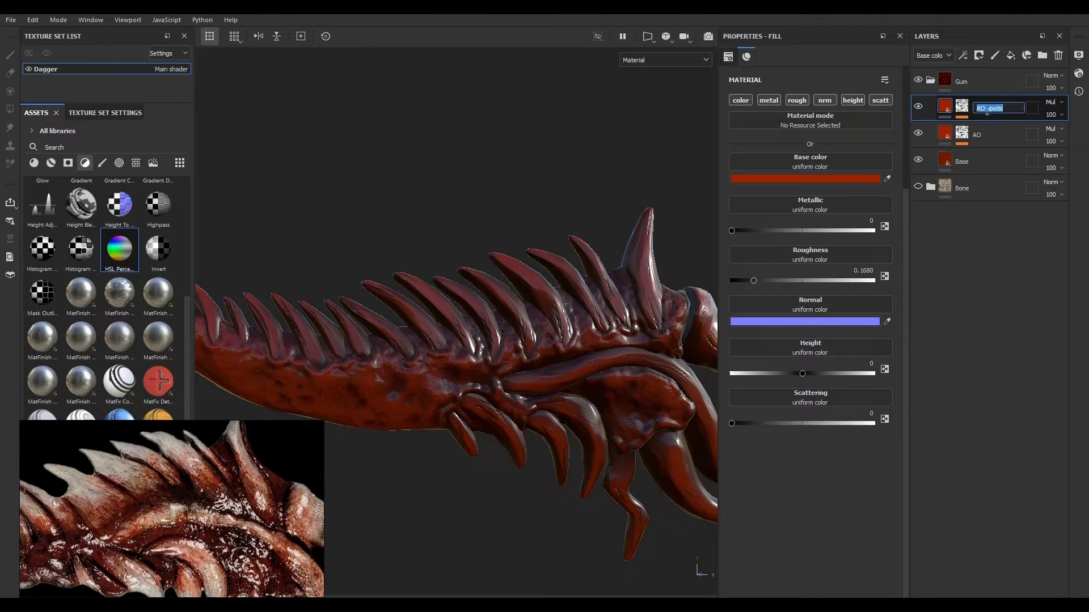
left_click(984, 108)
key("BackSpace")
key("Return")
Step: Remove the Levels and Fill effects from the Spots layer's mask, leaving it plain black
left_click(958, 110)
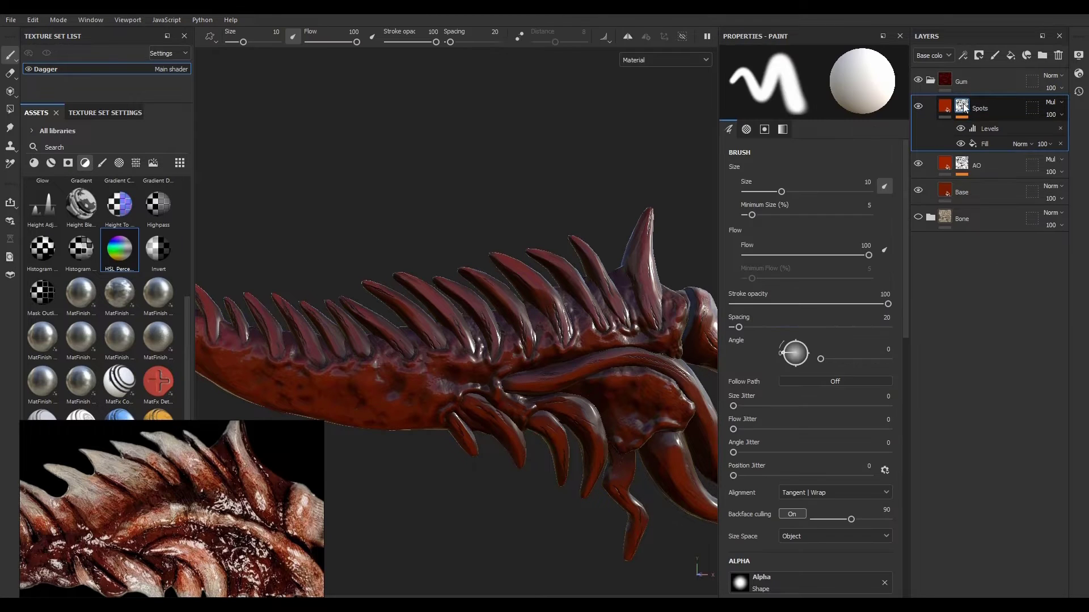
left_click(1059, 128)
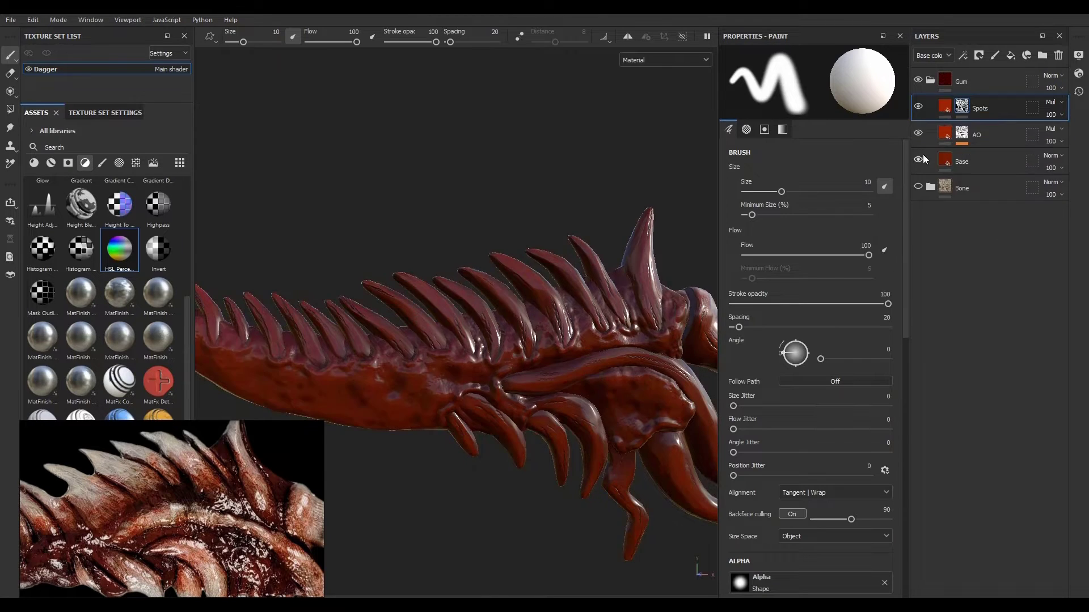
mouse_move(965, 106)
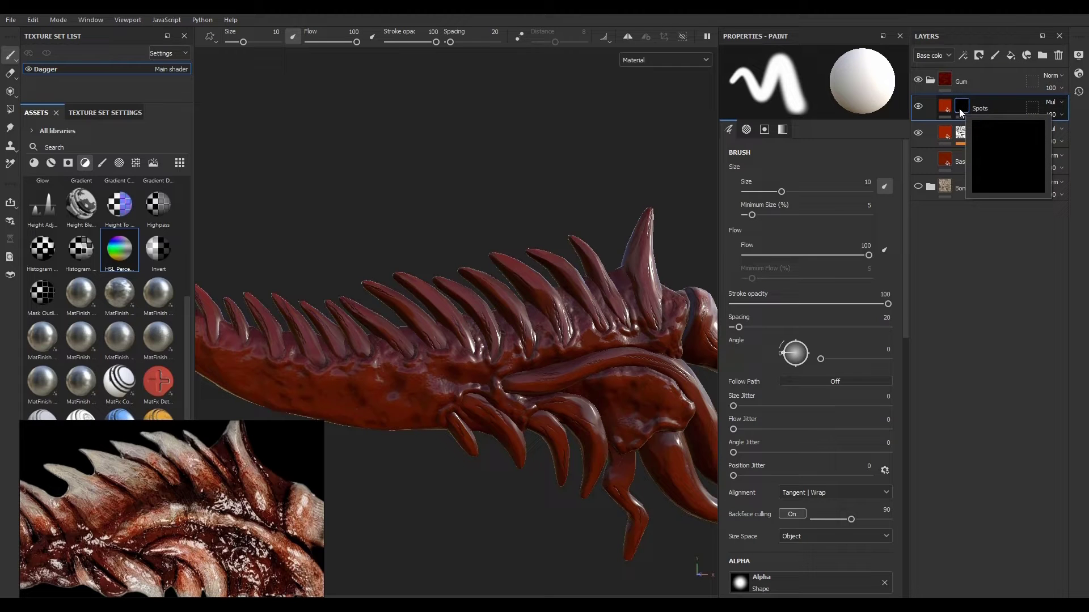
Step: Add a fill effect to the Spots mask and assign the BnW Spots 3 texture as its grayscale
left_click(964, 54)
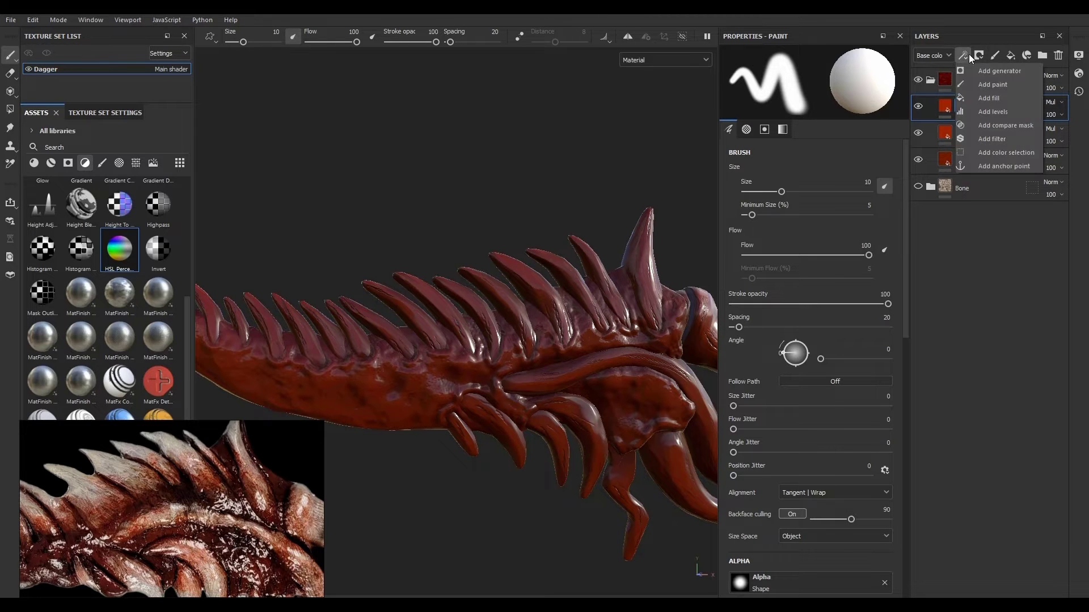
left_click(985, 98)
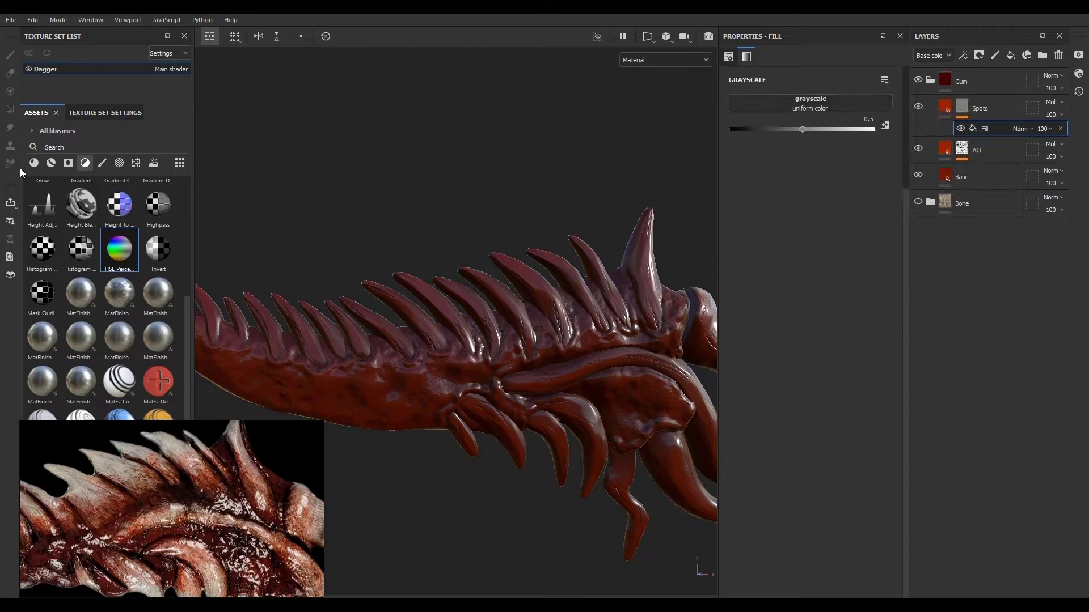
left_click(135, 163)
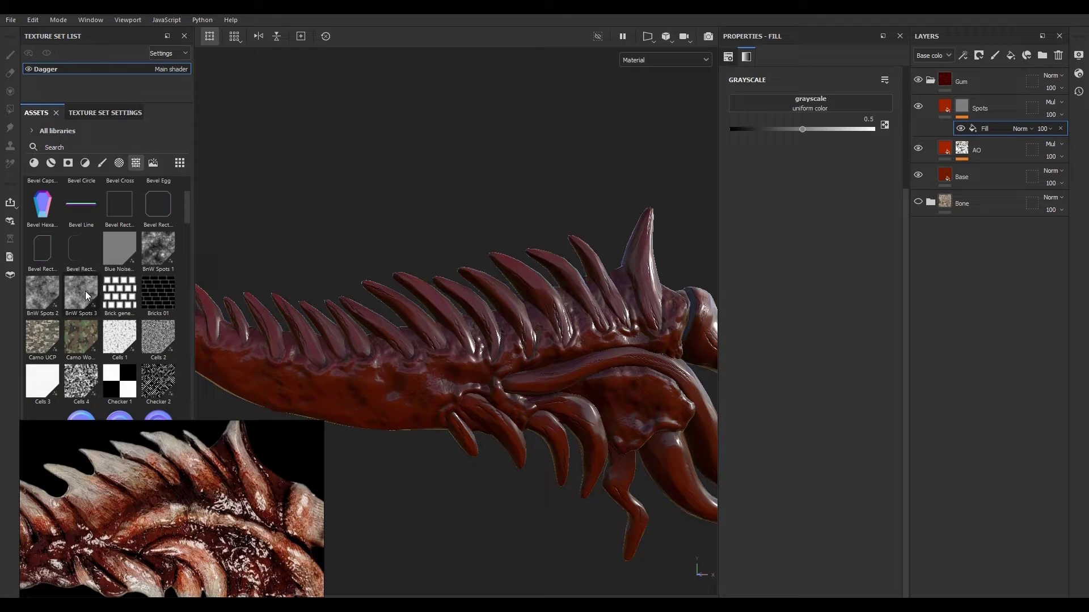
mouse_move(87, 295)
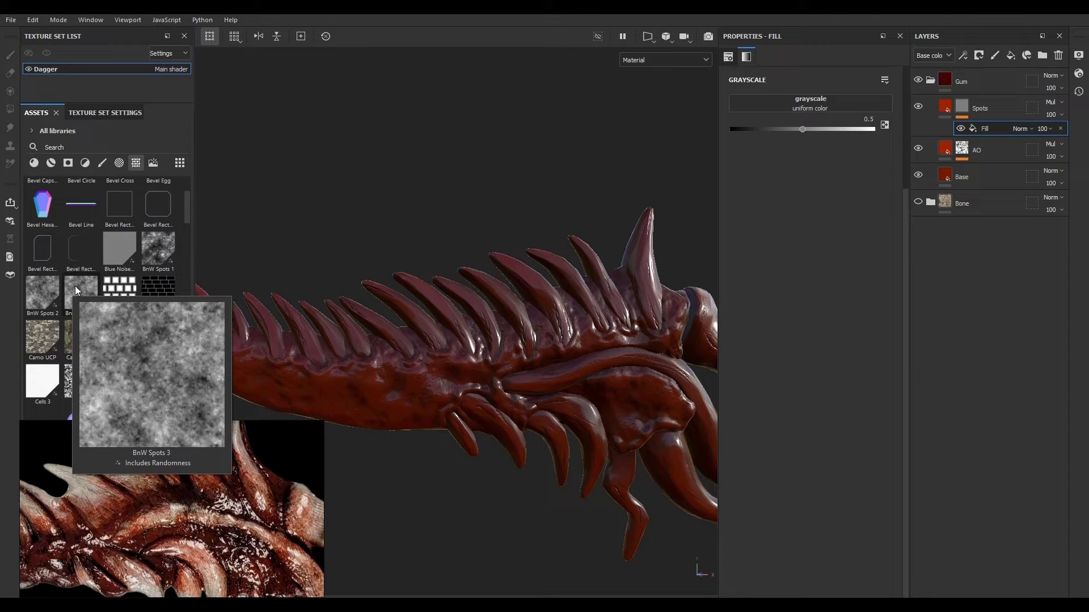
left_click_drag(76, 286, 833, 119)
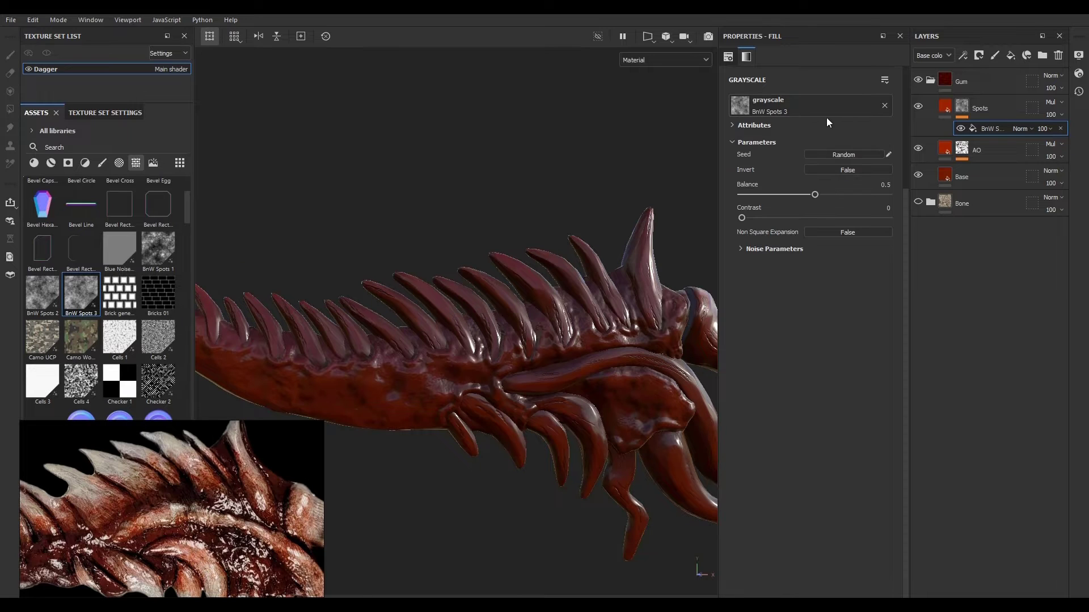
Step: Examine the Spots layer's effect on the gum up close, toggling its visibility and hiding the AO layer
scroll(384, 391, "up", 4)
scroll(385, 390, "down", 3)
scroll(437, 390, "up", 2)
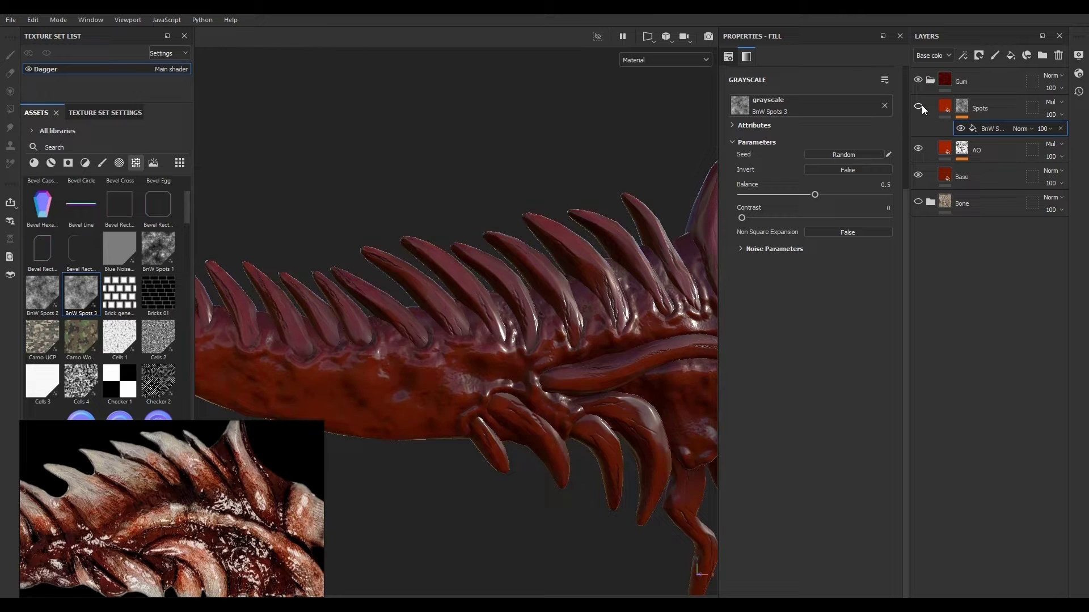
scroll(285, 406, "down", 4)
scroll(512, 399, "up", 5)
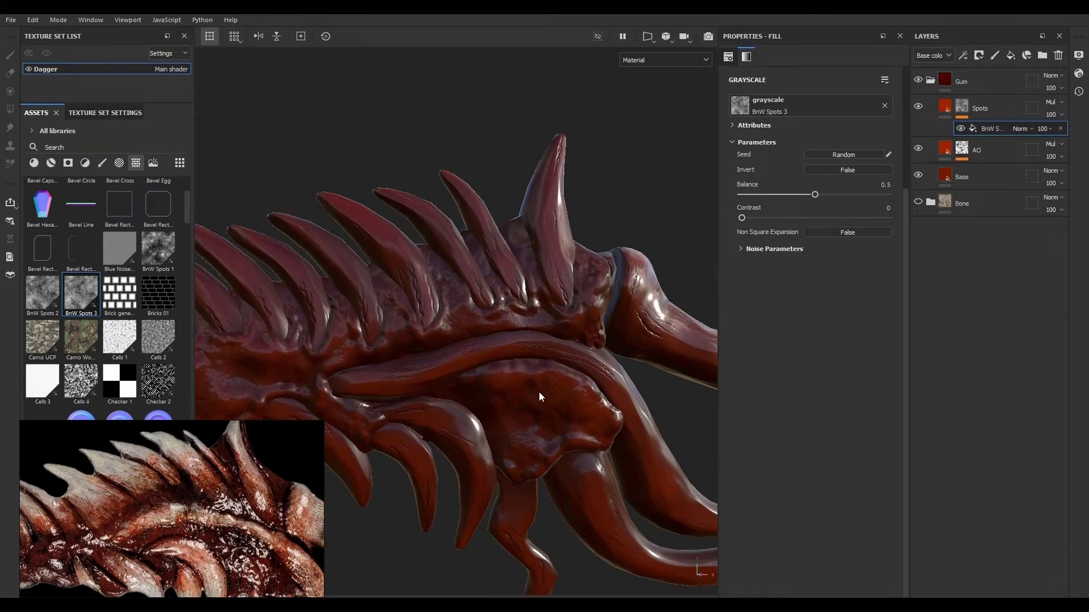
scroll(582, 386, "down", 4)
scroll(639, 332, "up", 5)
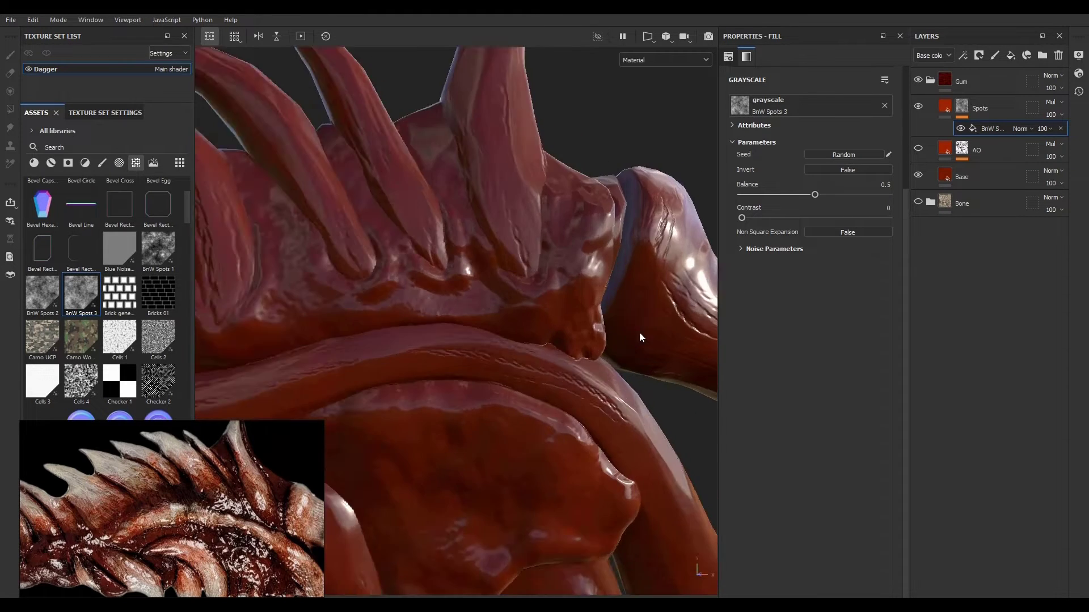
scroll(677, 332, "down", 4)
scroll(677, 332, "down", 2)
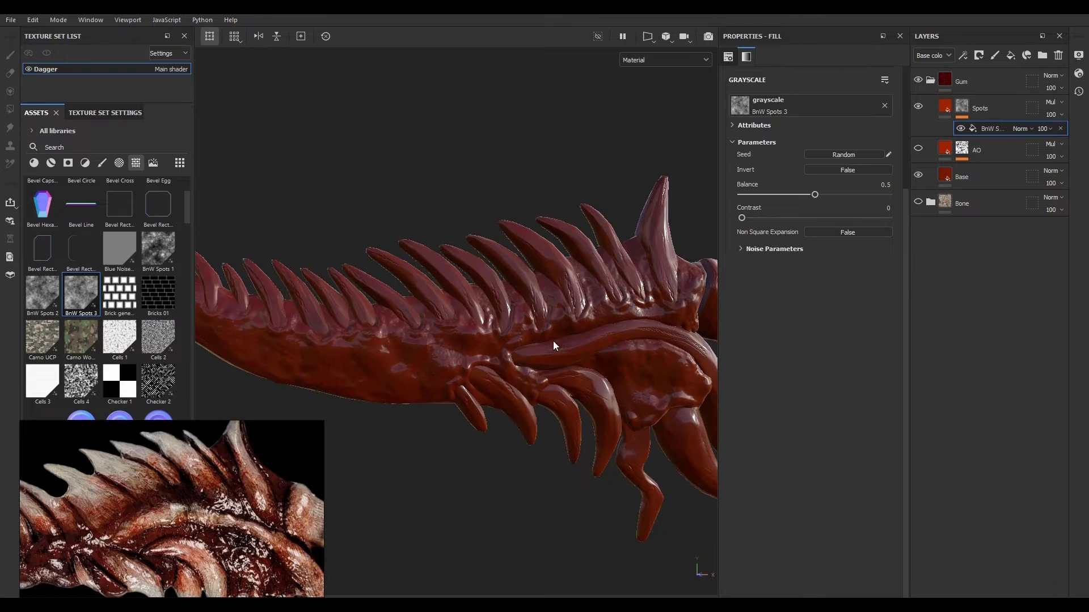
Step: View the Spots mask, replace its fill texture with Dirt 4, and set the Balance to 0.34
left_click(961, 105, "alt")
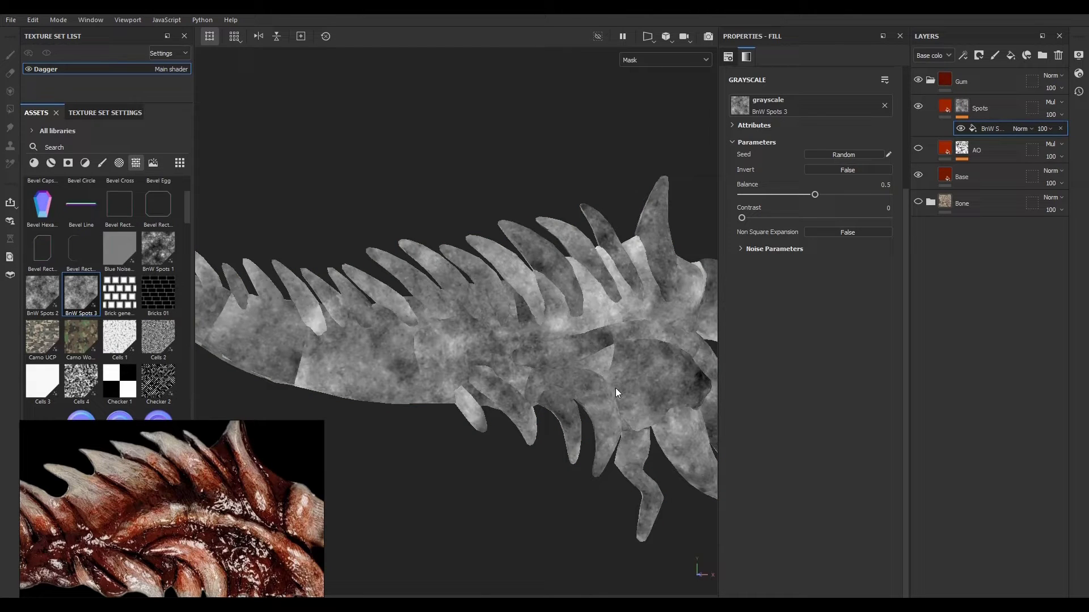
scroll(146, 321, "down", 5)
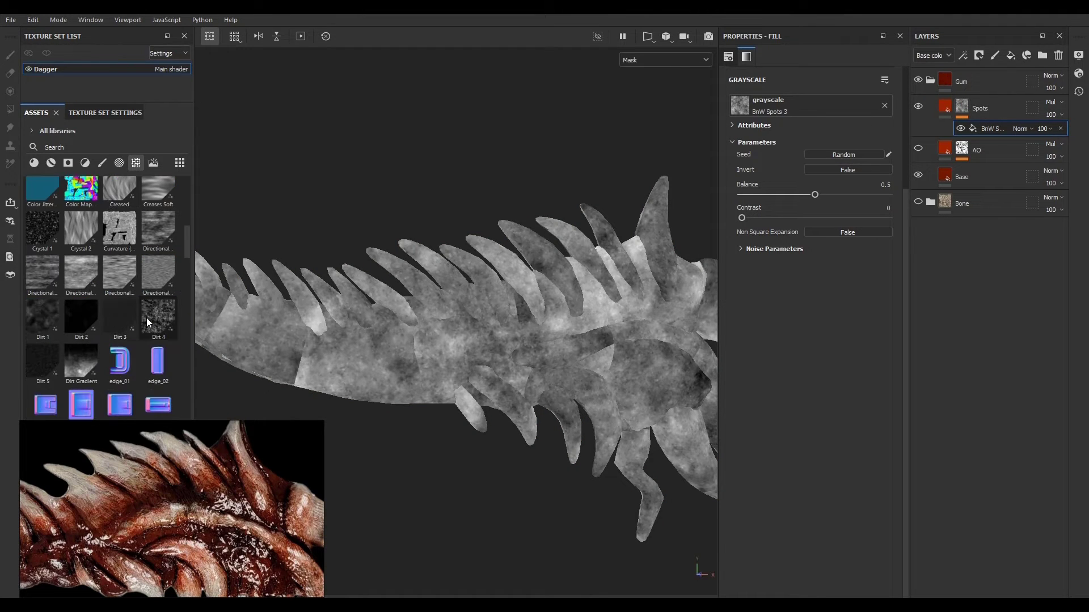
left_click_drag(146, 321, 806, 108)
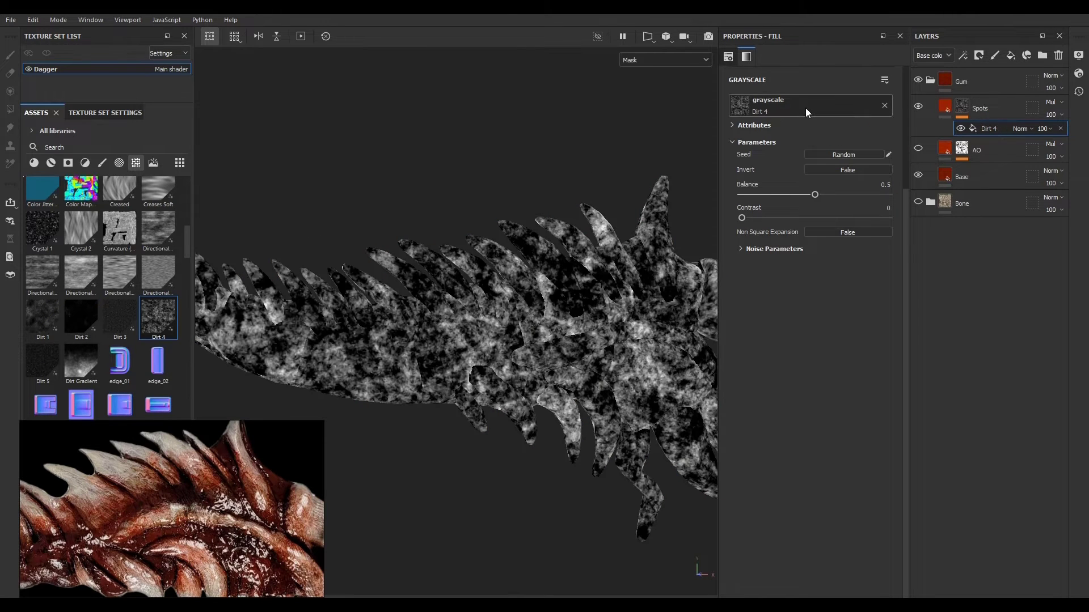
left_click_drag(816, 194, 792, 194)
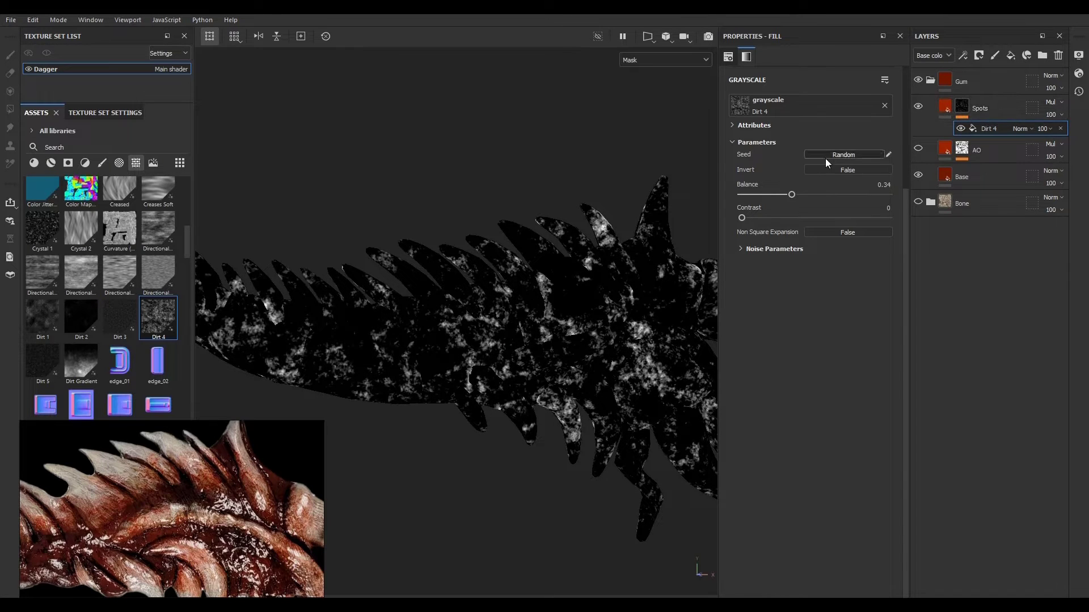
Step: Examine the Dirt 4 pattern in the Spots mask up close for seams between the UV islands
scroll(817, 226, "up", 3)
scroll(444, 358, "up", 3)
scroll(331, 352, "down", 4)
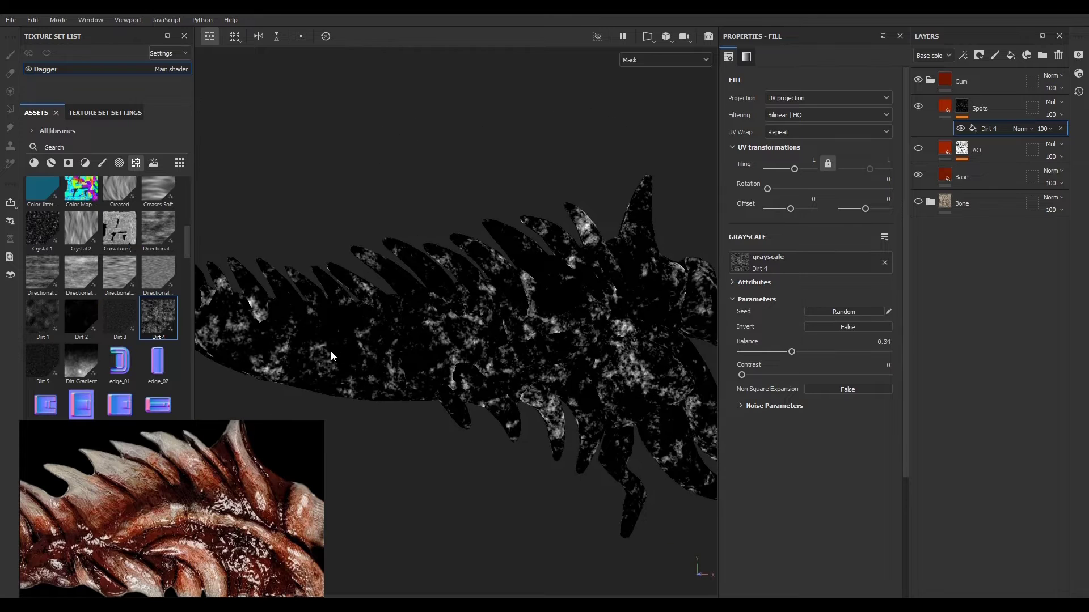
scroll(484, 343, "up", 8)
scroll(533, 334, "up", 4)
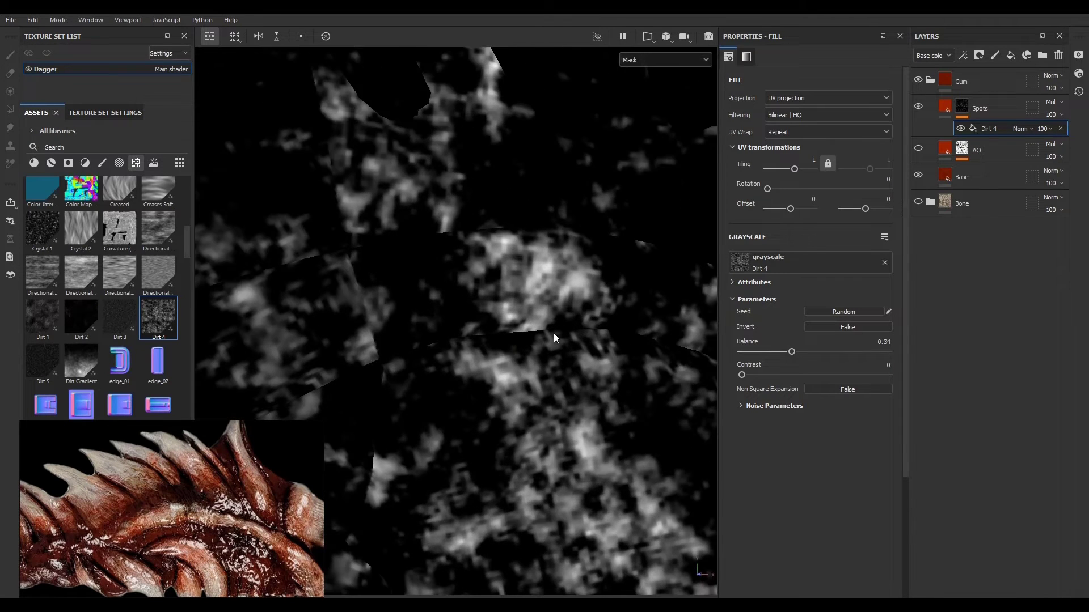
scroll(556, 335, "down", 8)
scroll(462, 324, "up", 7)
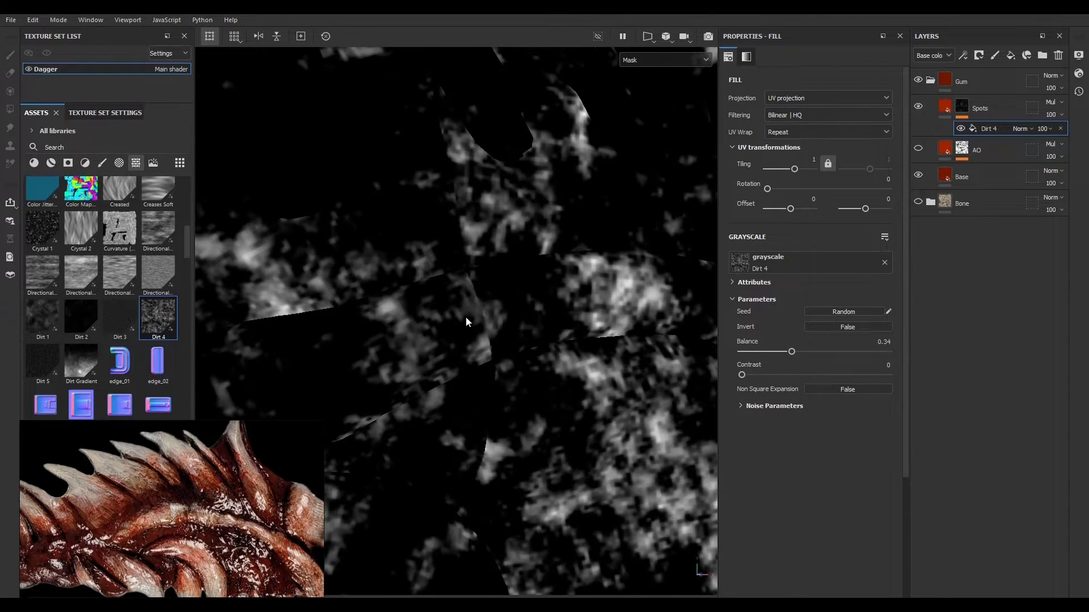
Step: Change the projection of the Dirt 4 fill in the Spots mask to Tri-planar projection
scroll(540, 328, "down", 6)
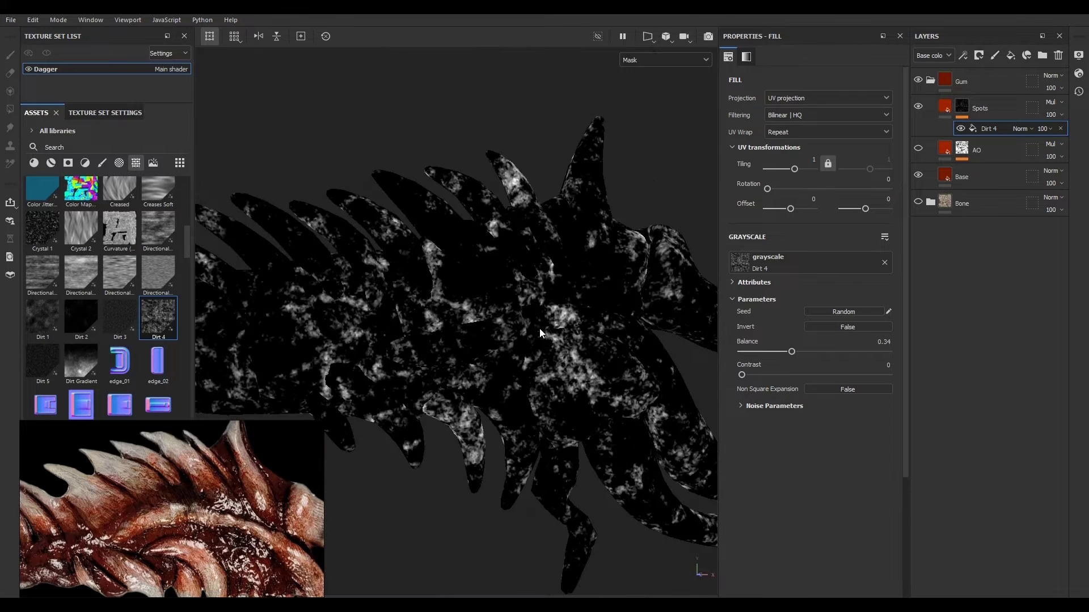
scroll(512, 321, "up", 3)
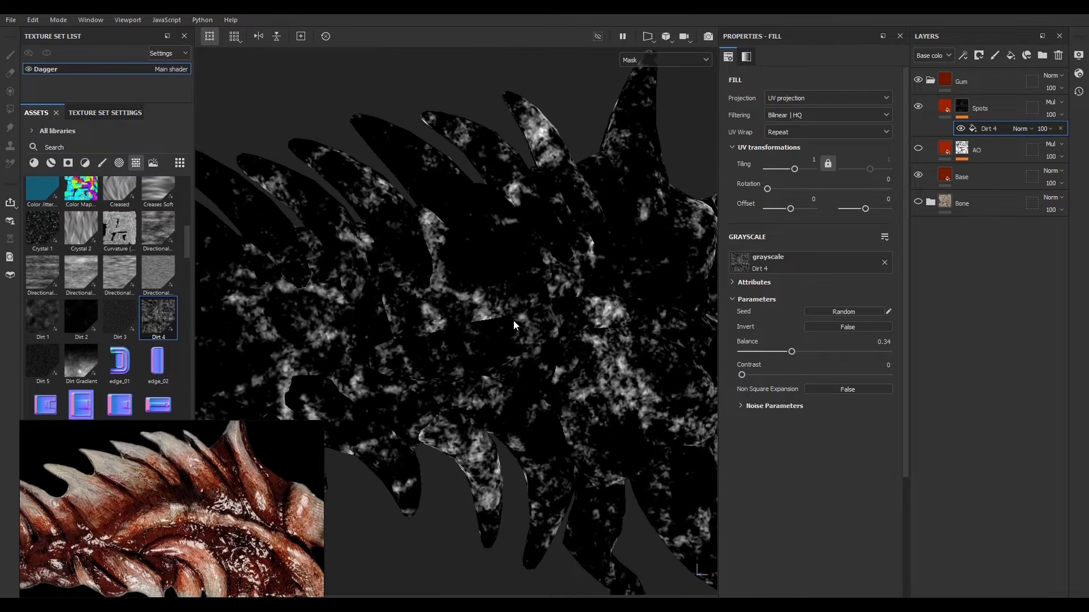
left_click(794, 97)
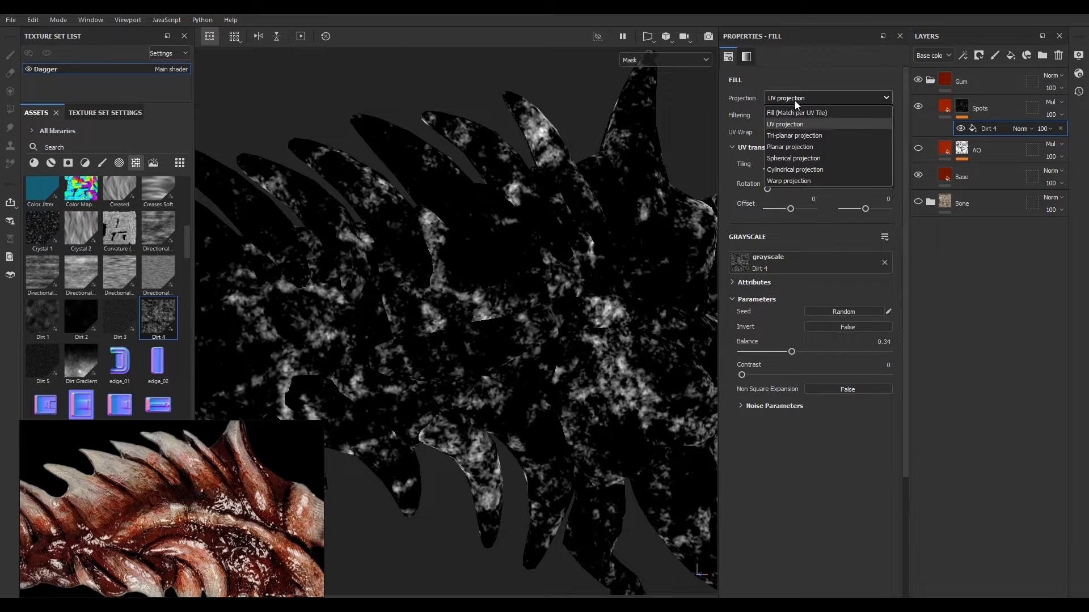
left_click(799, 135)
scroll(593, 319, "down", 5)
scroll(396, 331, "up", 3)
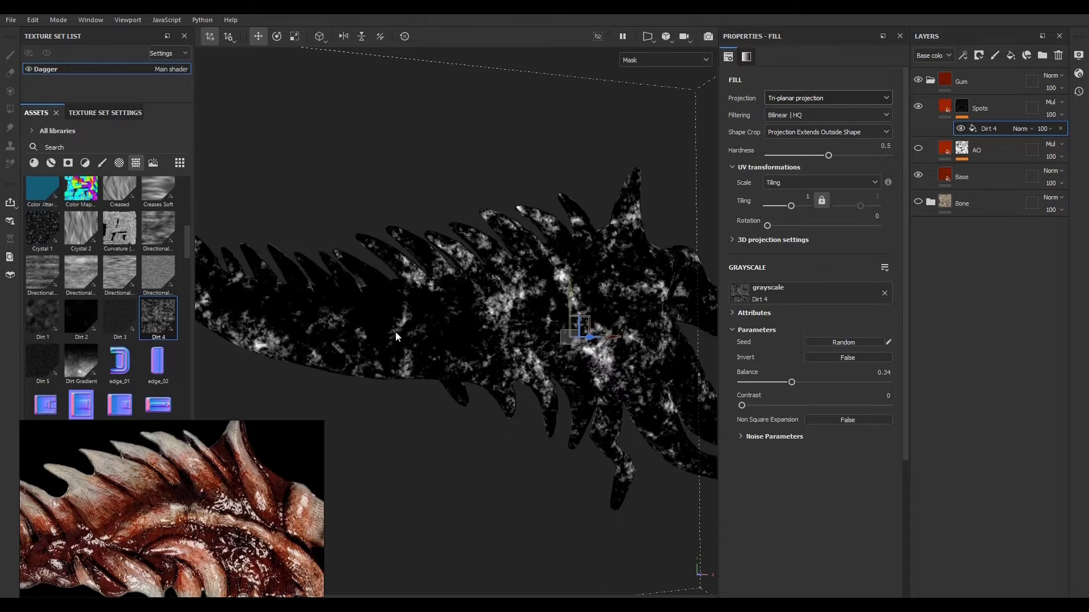
Step: Set the Dirt 4 noise Scale to 2 and inspect the Spots layer in the material view
left_click(743, 436)
left_click_drag(753, 457, 781, 456)
left_click(945, 106)
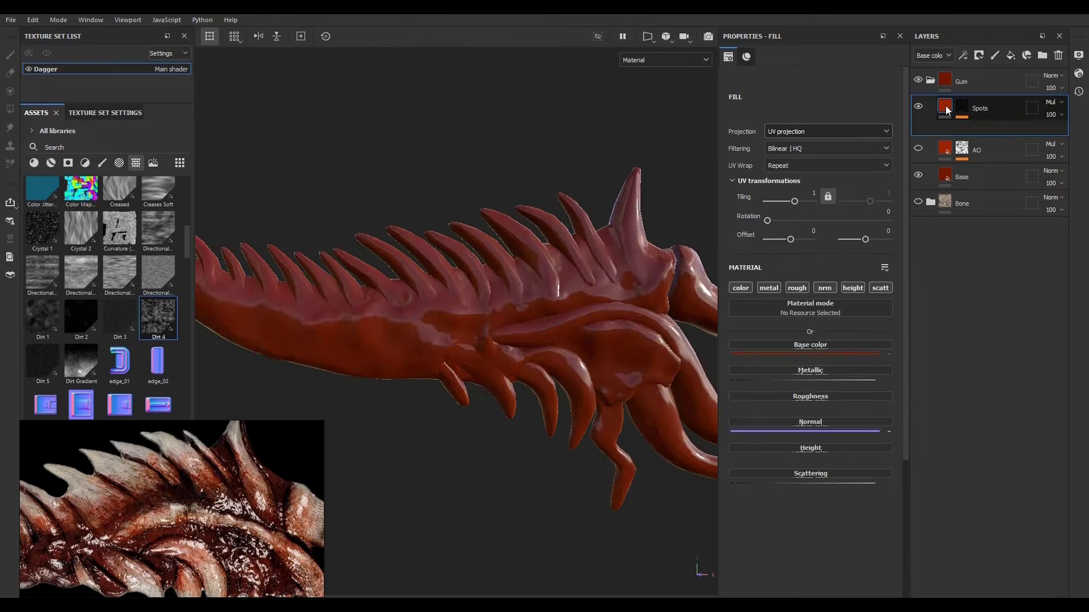
scroll(560, 313, "up", 5)
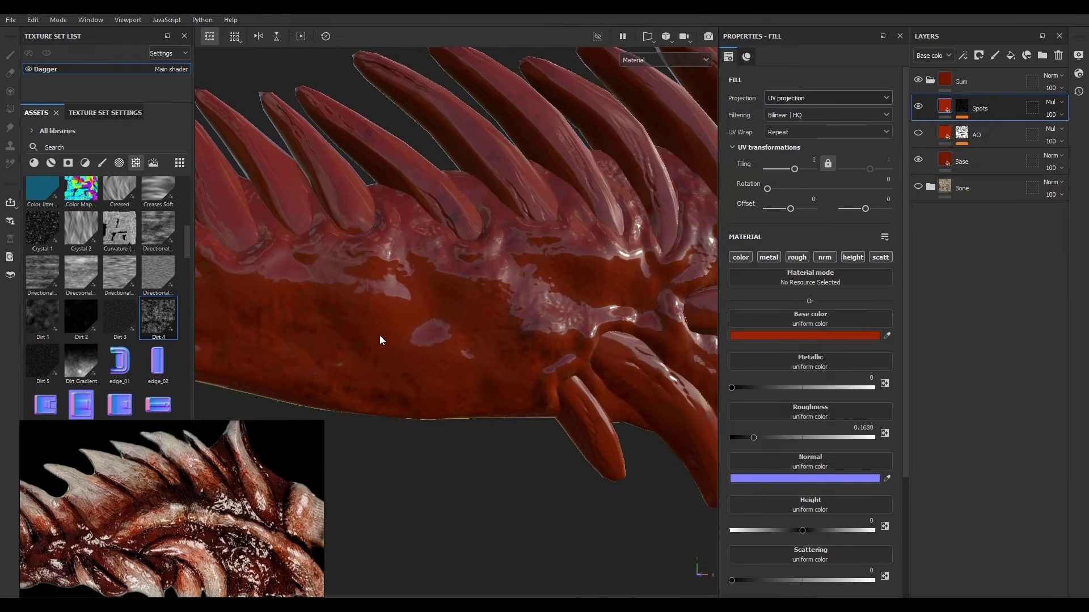
left_click_drag(379, 335, 569, 343, "alt")
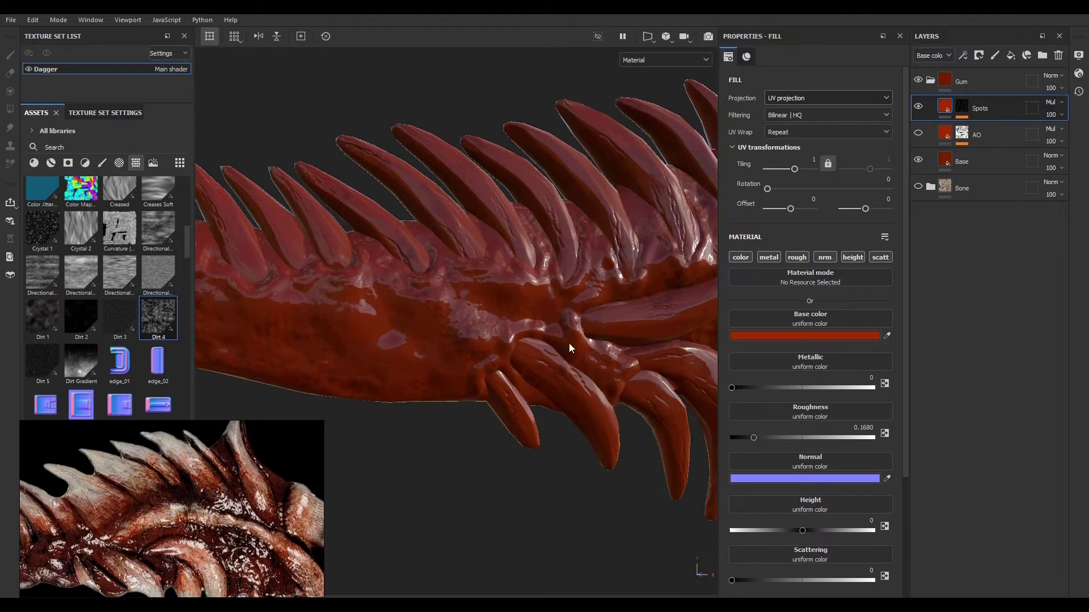
Step: Set the Dirt 4 noise Scale to 1 and its Balance to 0.4, checking the spots on the gum
left_click(962, 106)
left_click(991, 129)
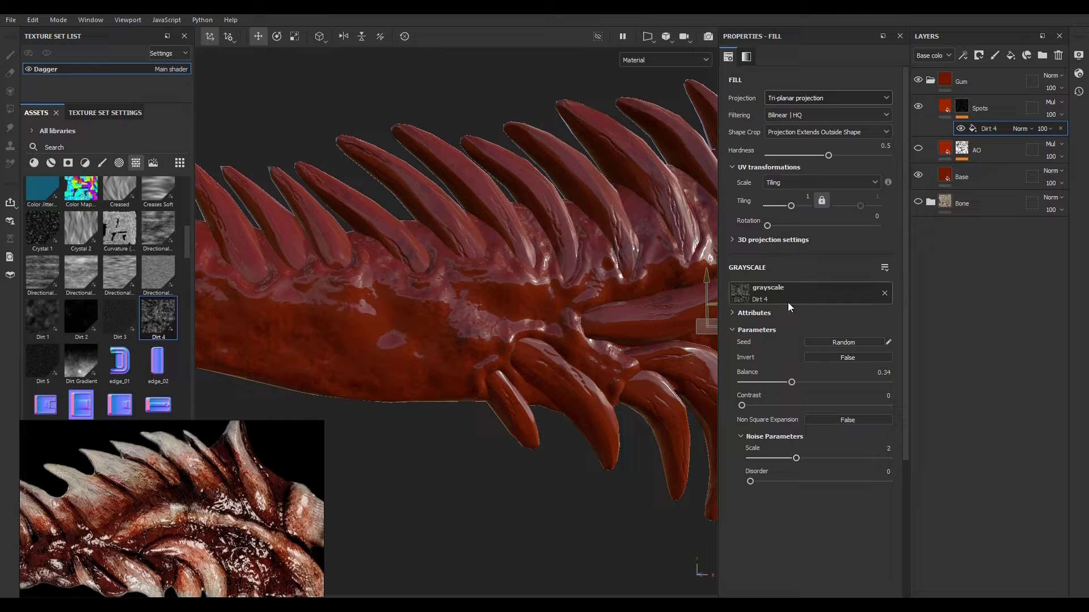
mouse_move(794, 383)
left_mouse_down()
mouse_move(827, 383)
mouse_move(811, 382)
left_mouse_up()
left_click_drag(796, 458, 766, 460)
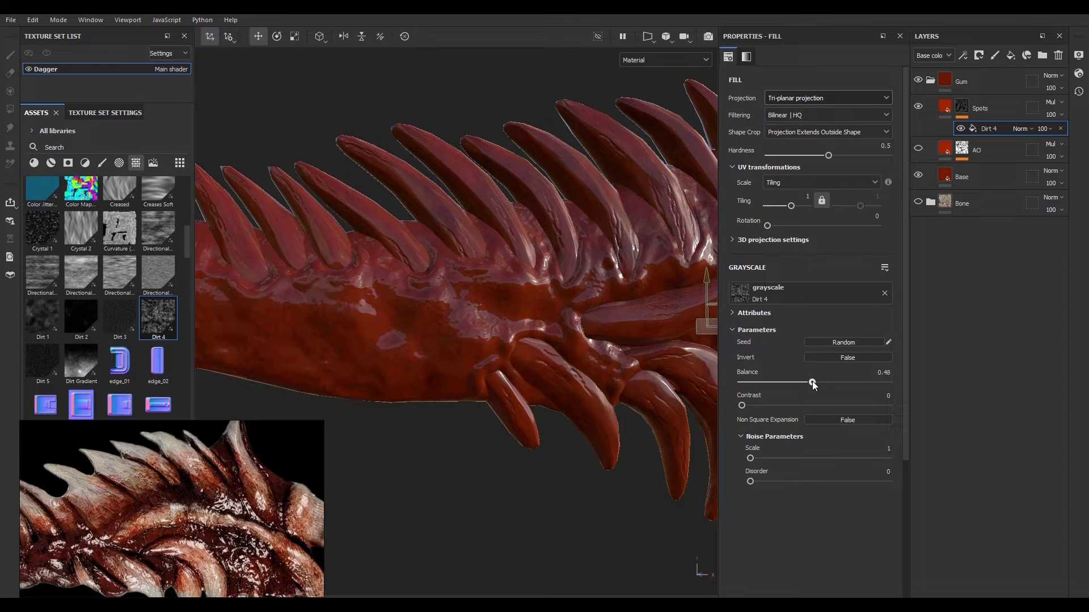
mouse_move(812, 383)
left_mouse_down()
mouse_move(759, 382)
mouse_move(817, 383)
mouse_move(801, 383)
left_mouse_up()
scroll(431, 296, "up", 4)
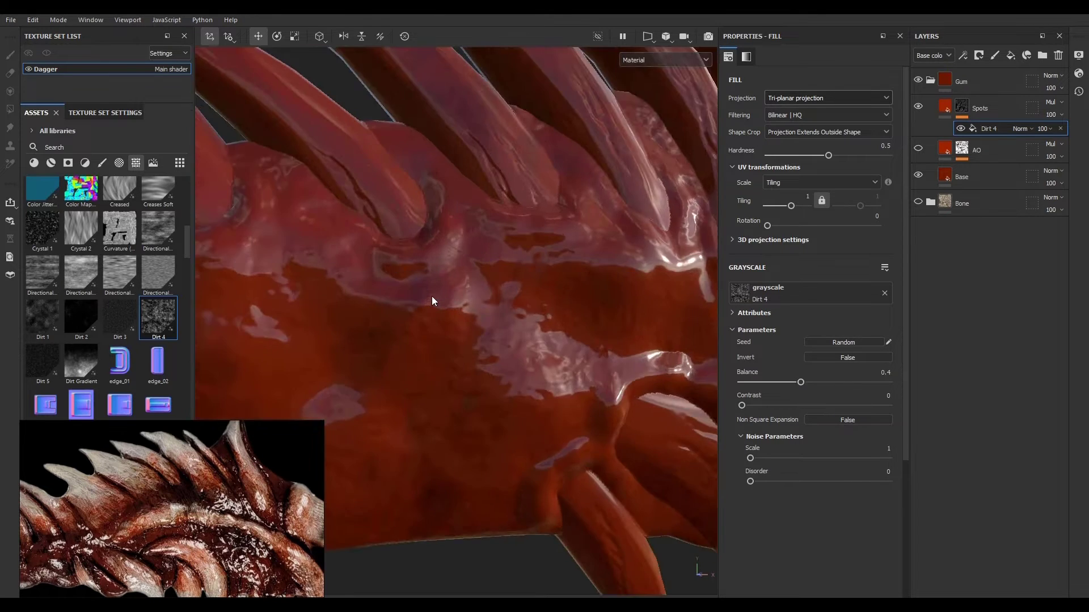
scroll(442, 303, "down", 8)
scroll(408, 319, "up", 3)
right_click_drag(406, 319, 450, 322, "alt")
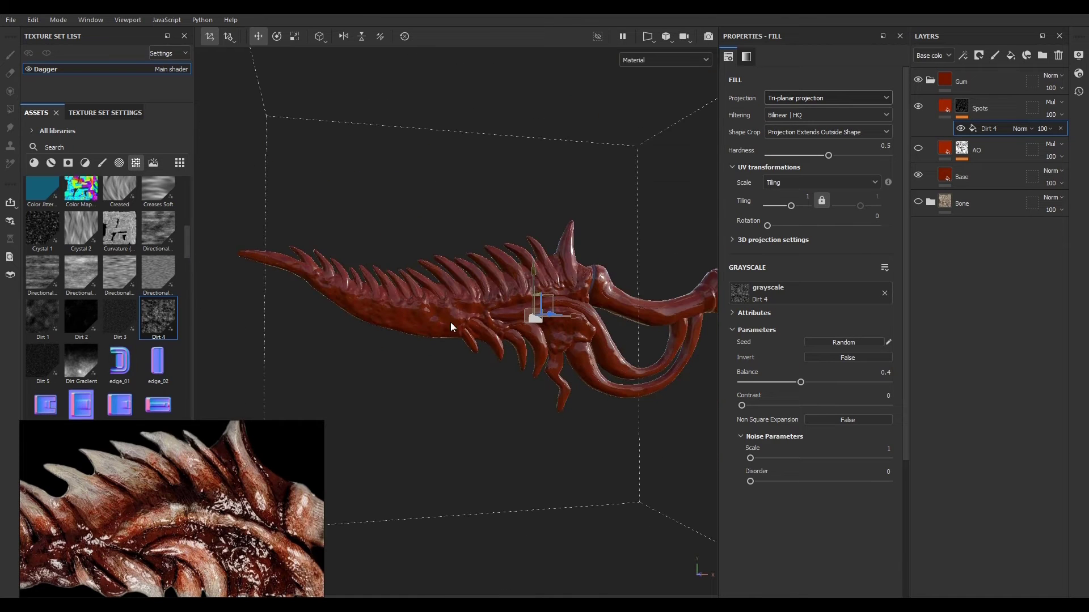
Step: Scale down the tri-planar projection of the Spots mask fill directly on the model
left_click(295, 36)
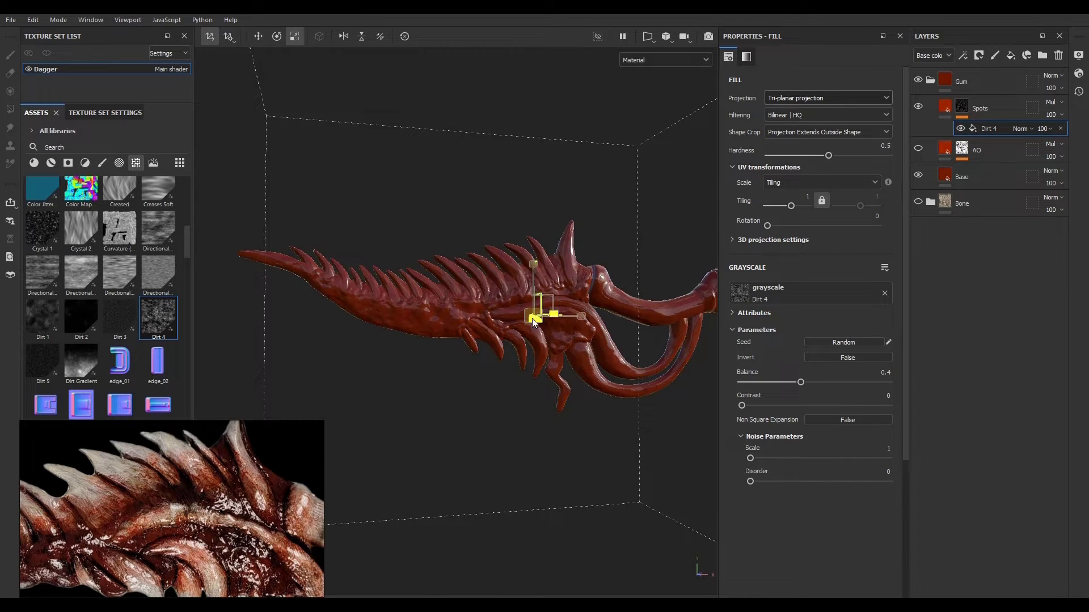
left_click_drag(518, 312, 494, 304)
scroll(406, 325, "up", 3)
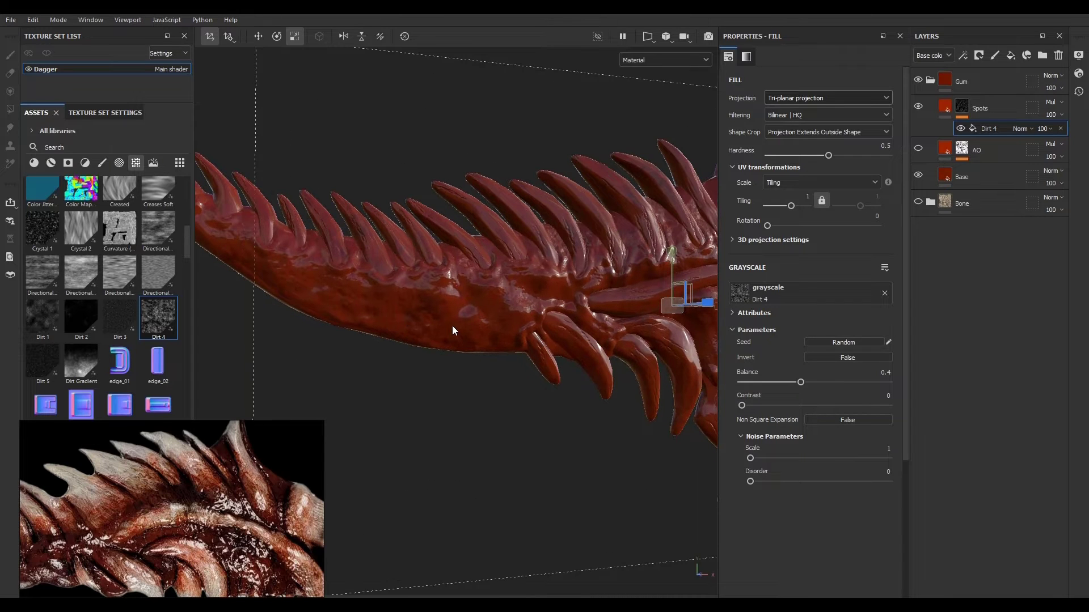
Step: Replace the Spots mask's fill texture with Grunge Concrete Dusty and view the mask on the model
scroll(134, 298, "down", 10)
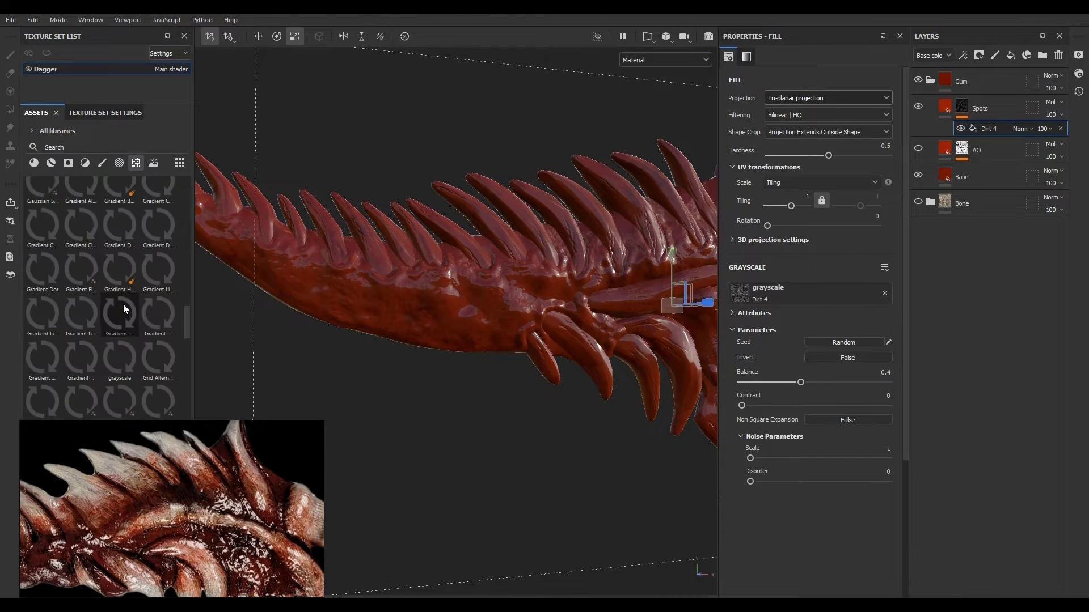
scroll(124, 307, "down", 3)
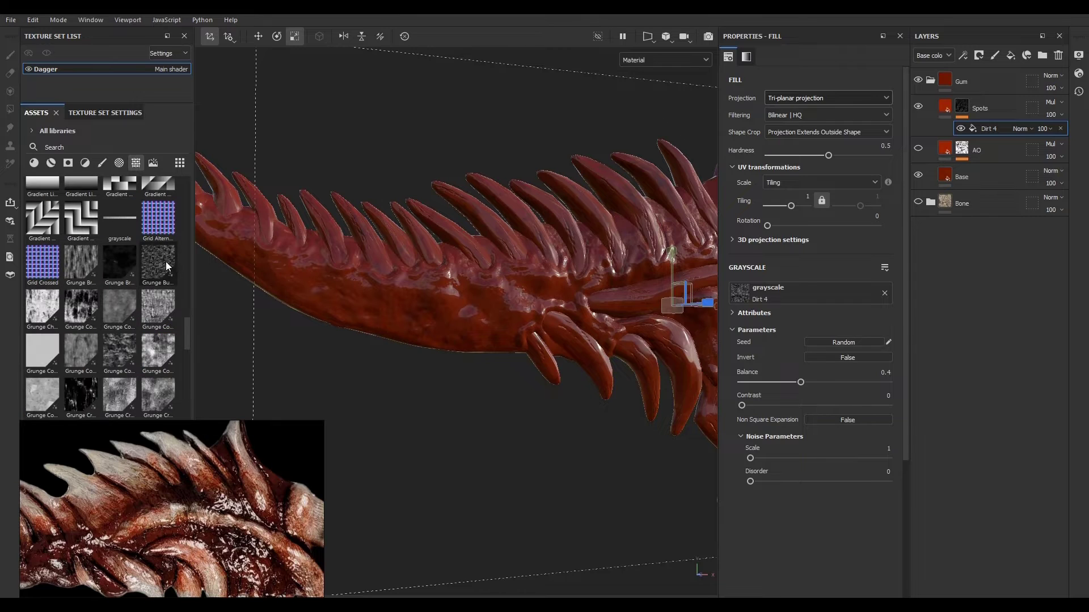
mouse_move(126, 352)
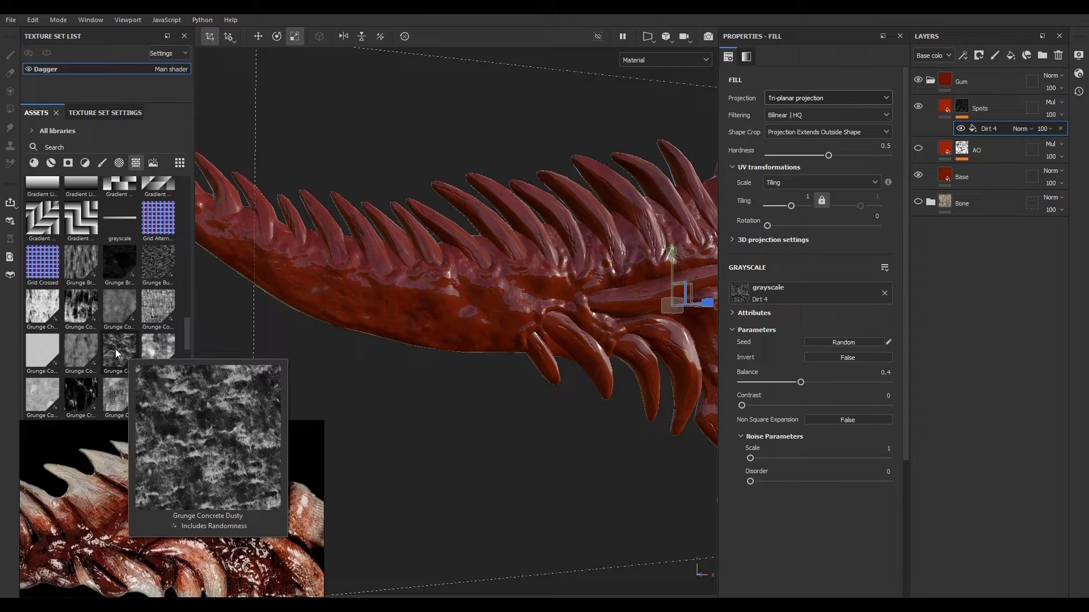
left_click_drag(114, 349, 807, 296)
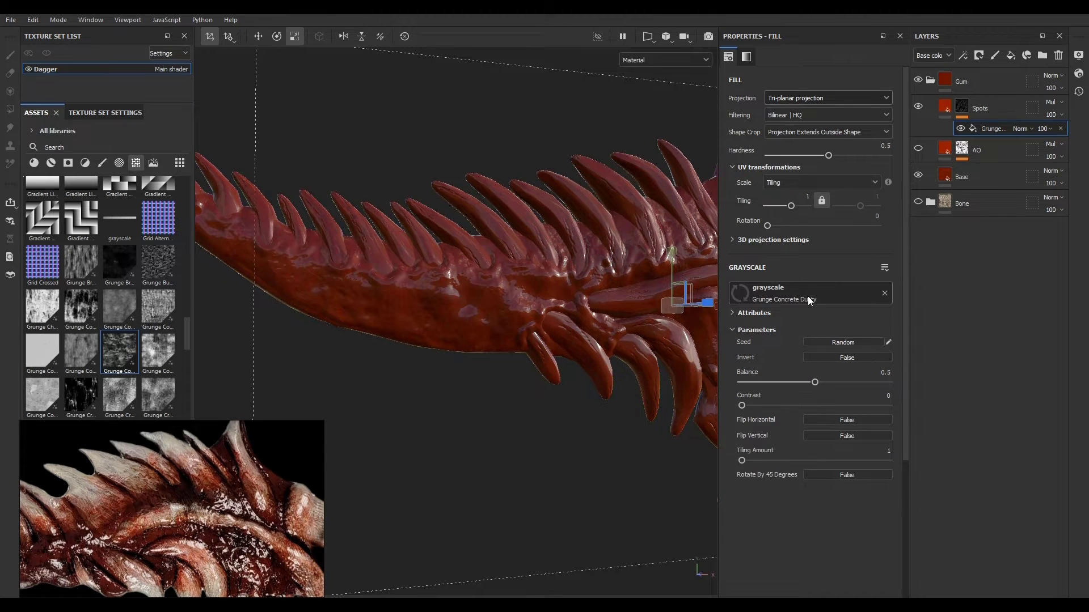
left_click(963, 102, "alt")
Step: Replace the Spots mask's fill texture with Grunge Map 004
scroll(104, 340, "down", 5)
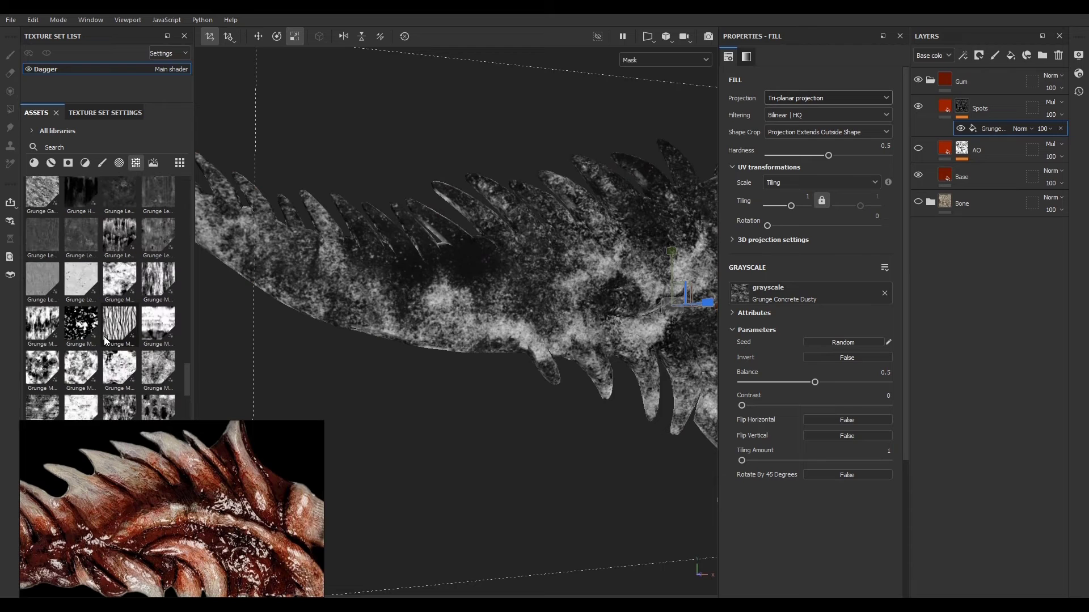
mouse_move(98, 332)
left_click_drag(83, 329, 792, 301)
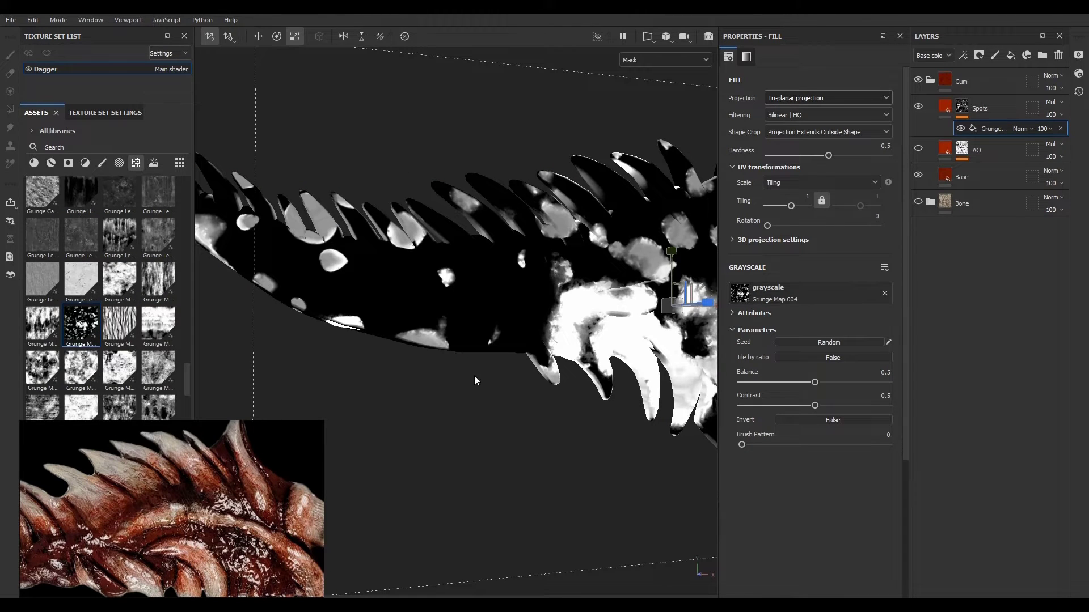
Step: Assign Grunge Paint Peeled as the Spots mask's grayscale, set Balance to 0.42, and randomize the seed several times
scroll(111, 374, "down", 3)
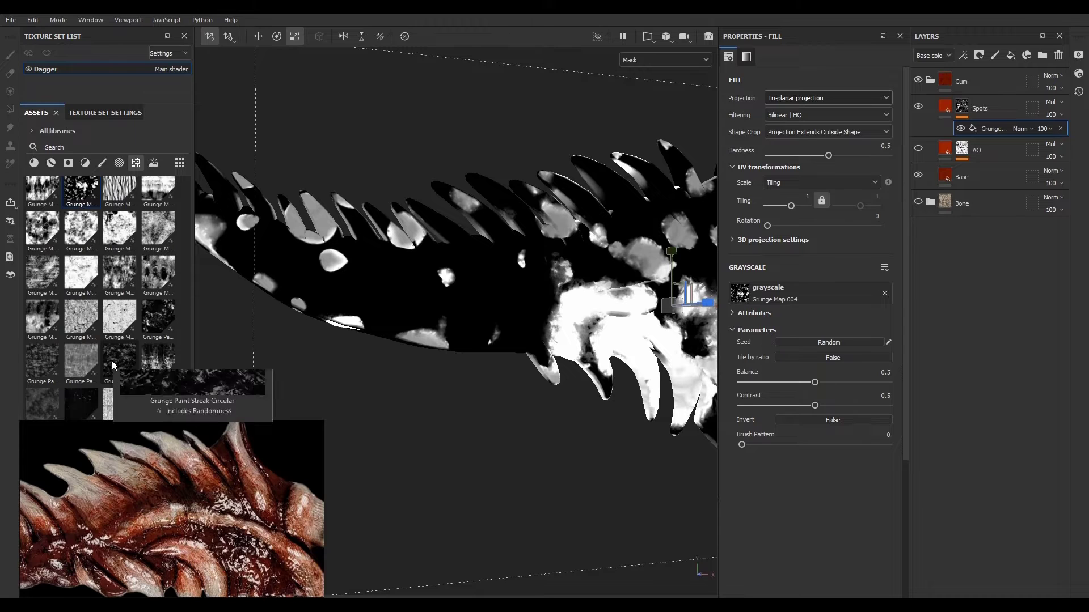
mouse_move(158, 324)
mouse_move(157, 320)
left_mouse_down()
mouse_move(454, 300)
mouse_move(760, 256)
mouse_move(784, 288)
left_mouse_up()
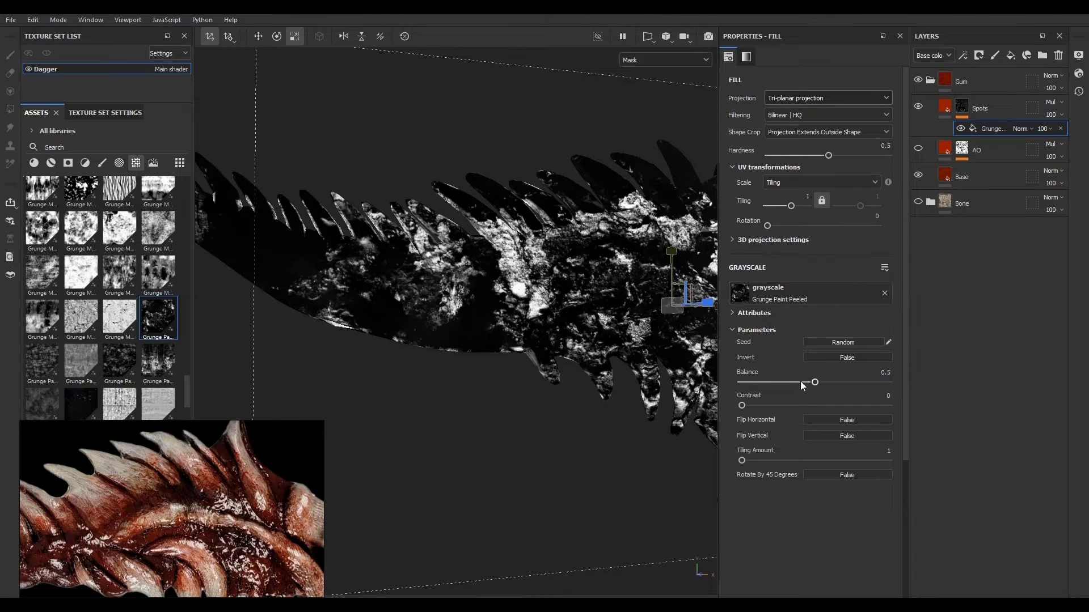
left_click_drag(815, 382, 802, 383)
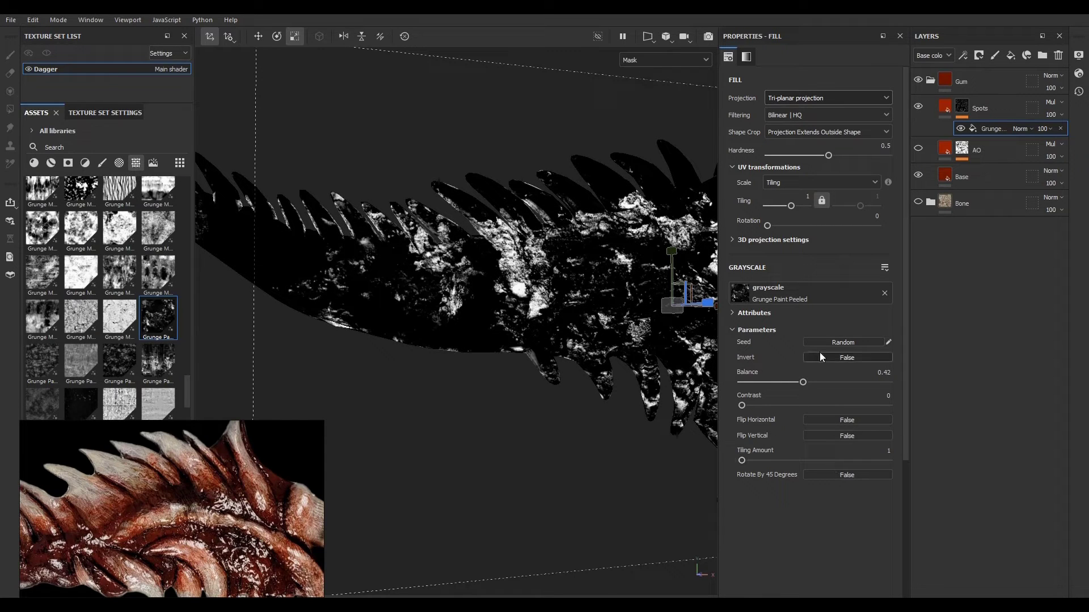
left_click(839, 343)
left_click(838, 342)
left_click(839, 342)
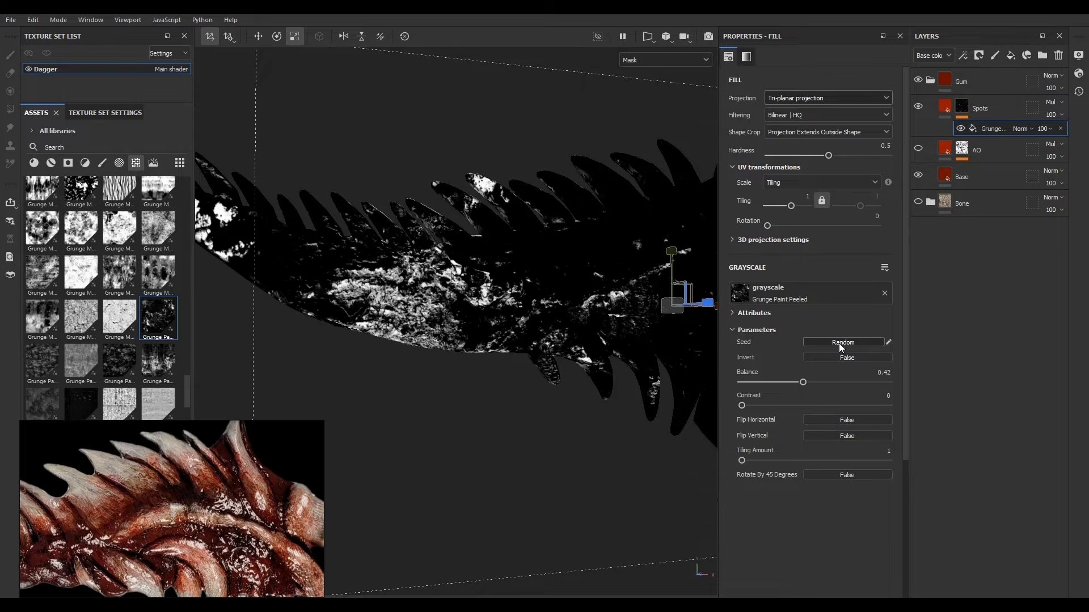
Step: Return to the material view and set the Balance of the Grunge Paint Peeled fill to 0.57
left_click(945, 108)
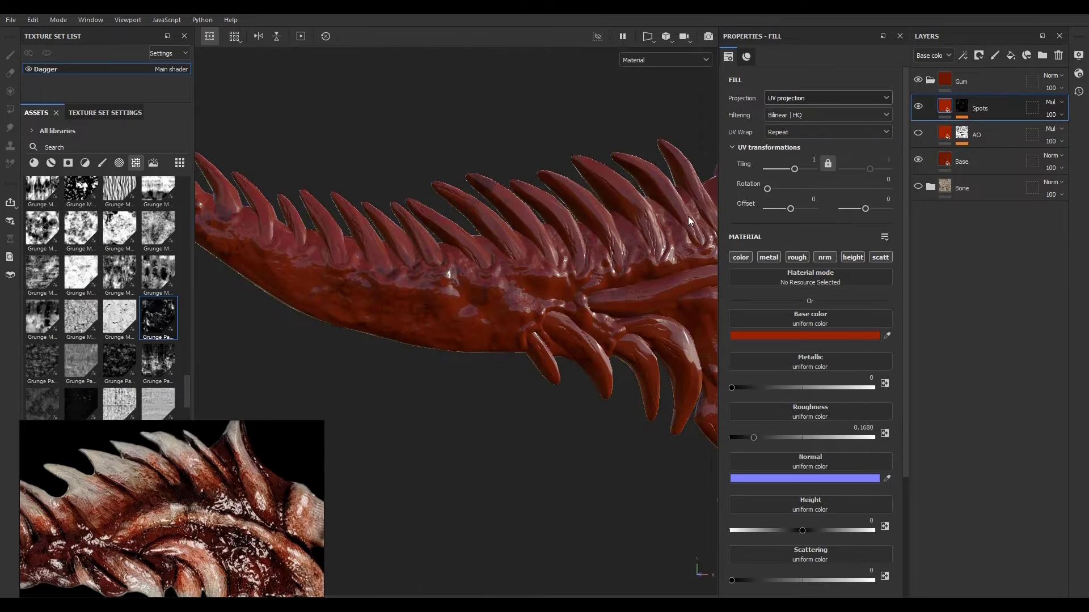
scroll(451, 369, "down", 7)
scroll(524, 335, "up", 3)
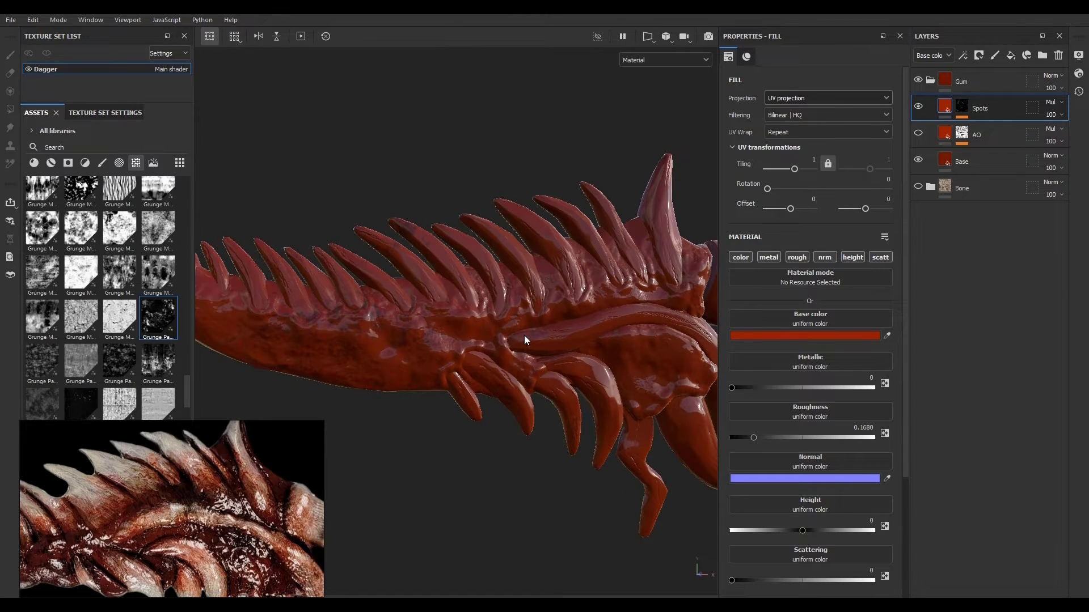
left_click(961, 106)
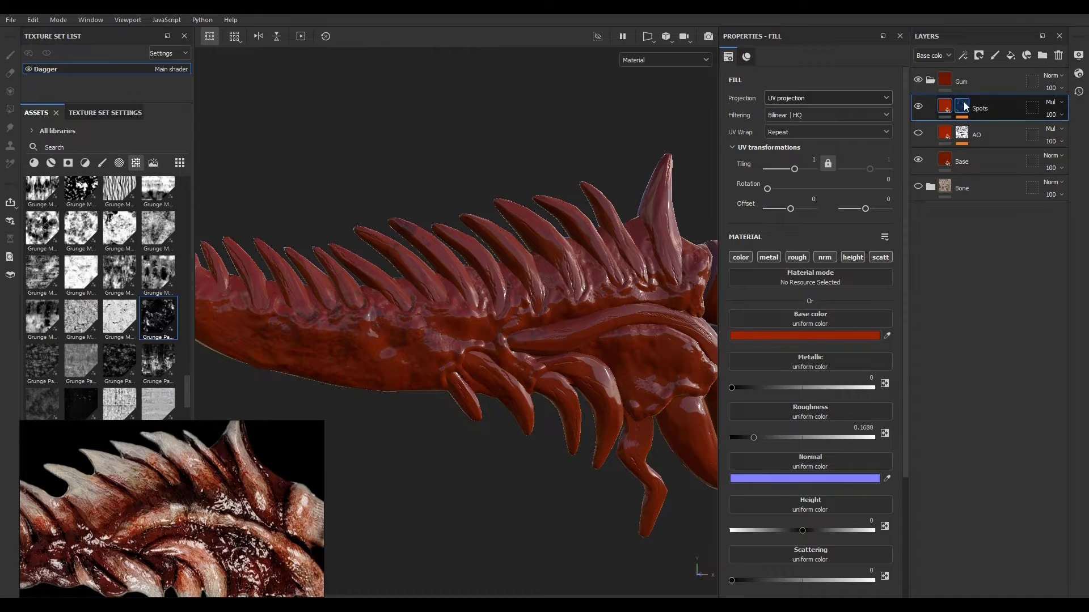
left_click(995, 128)
left_click_drag(801, 383, 830, 383)
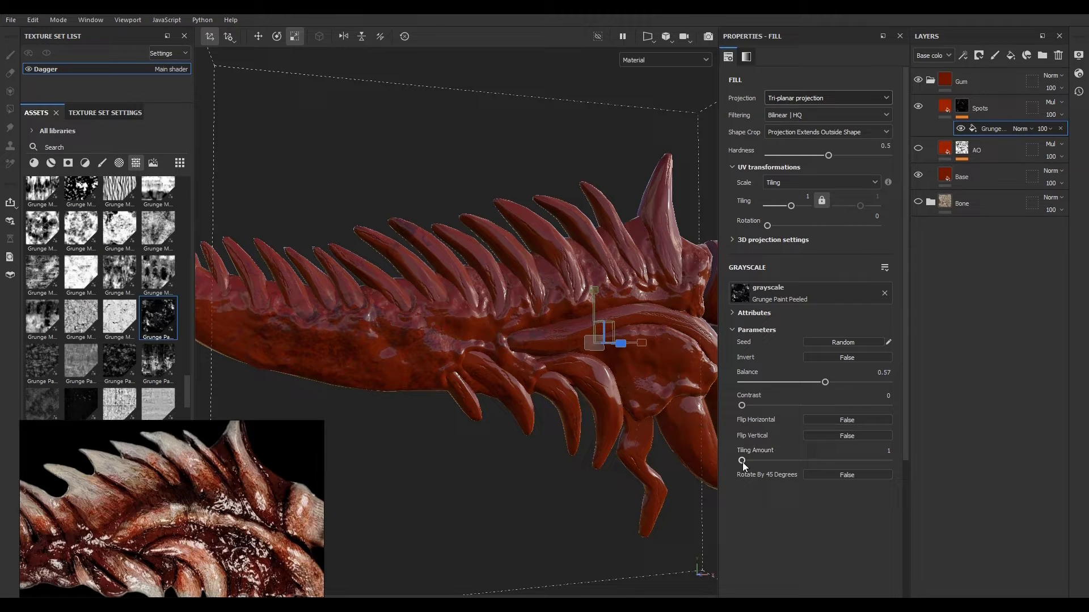
mouse_move(743, 461)
left_mouse_down()
mouse_move(761, 457)
mouse_move(742, 459)
left_mouse_up()
Step: Examine the peeled-paint spots on the blade's gum from near and far
scroll(444, 346, "up", 4)
scroll(439, 344, "down", 6)
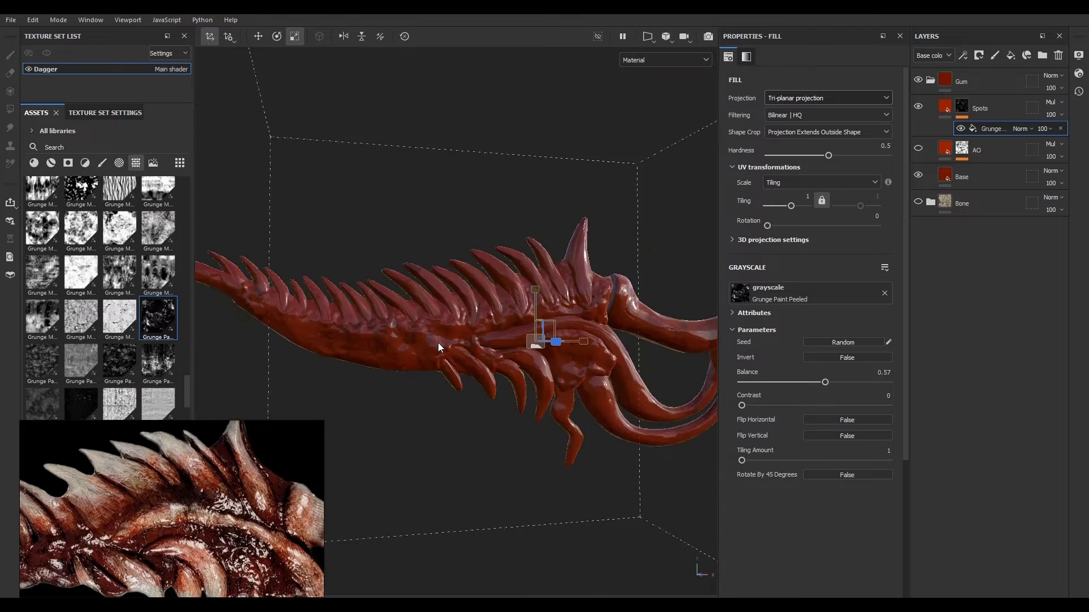
scroll(554, 367, "up", 2)
scroll(590, 394, "up", 3)
scroll(590, 396, "down", 4)
scroll(353, 335, "up", 4)
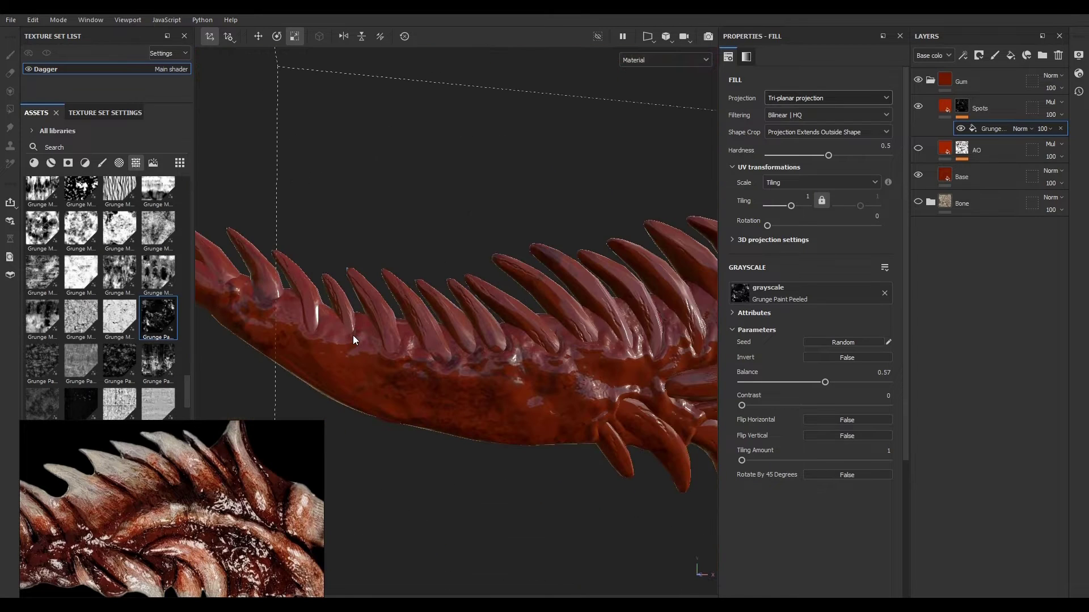
scroll(443, 299, "down", 3)
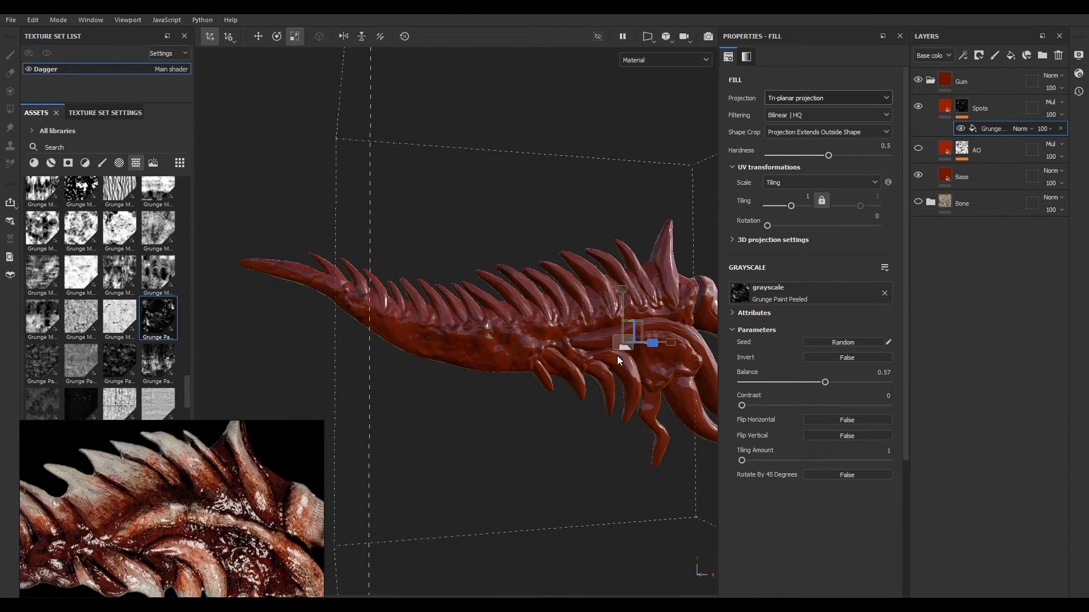
Step: Rescale the projection of the Grunge Paint Peeled fill on the model and set its Balance to 0.38
left_click_drag(617, 346, 644, 321)
left_click(818, 382)
left_click_drag(781, 382, 797, 382)
scroll(452, 338, "up", 4)
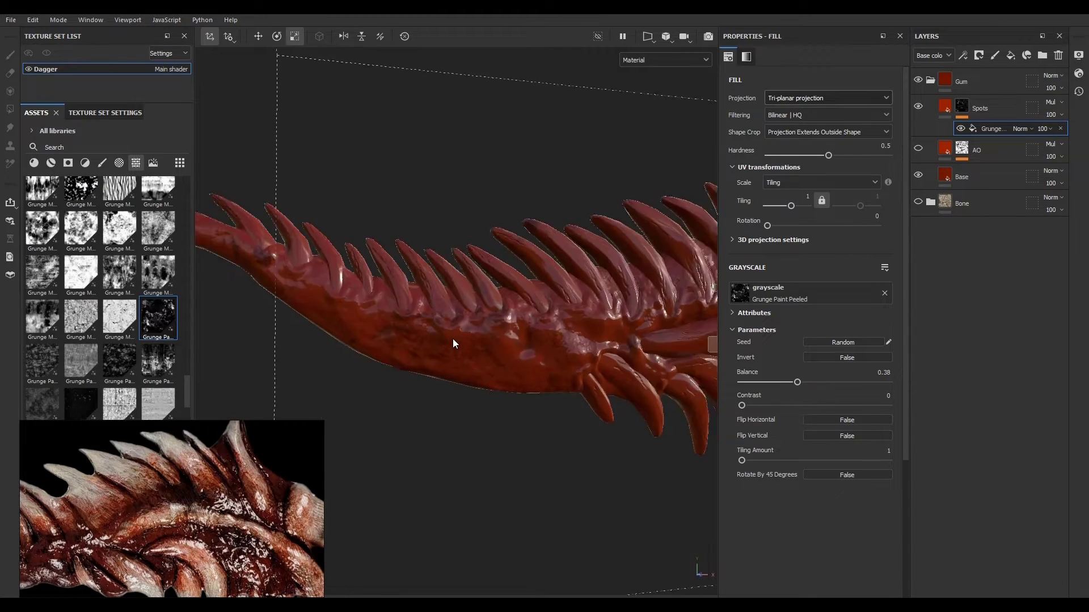
Step: Make the AO layer visible again and check it together with the spots on the blade
scroll(453, 338, "down", 6)
left_click(918, 148)
scroll(451, 302, "up", 5)
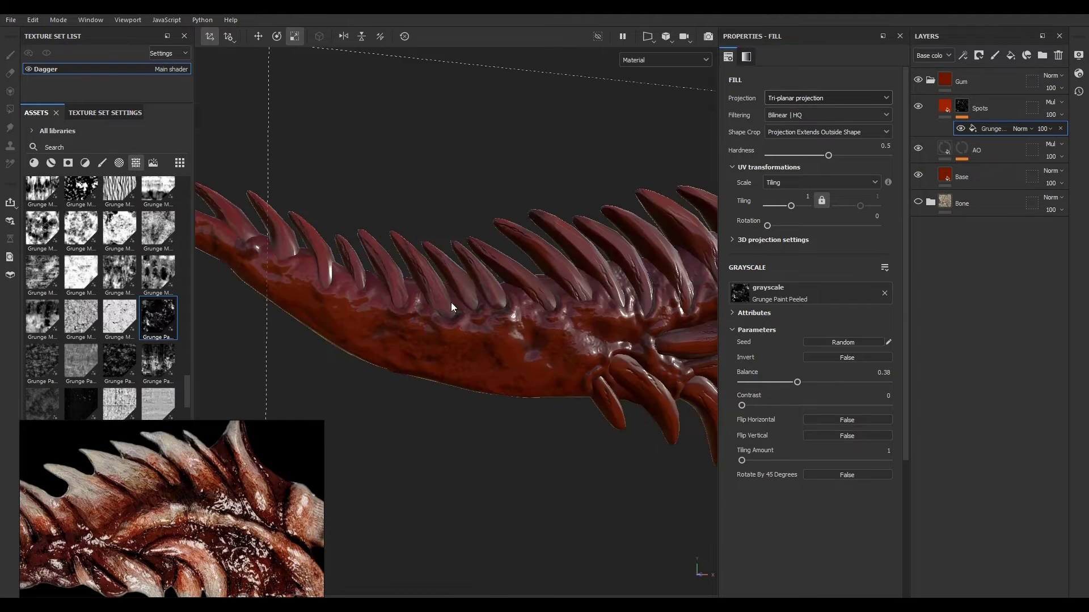
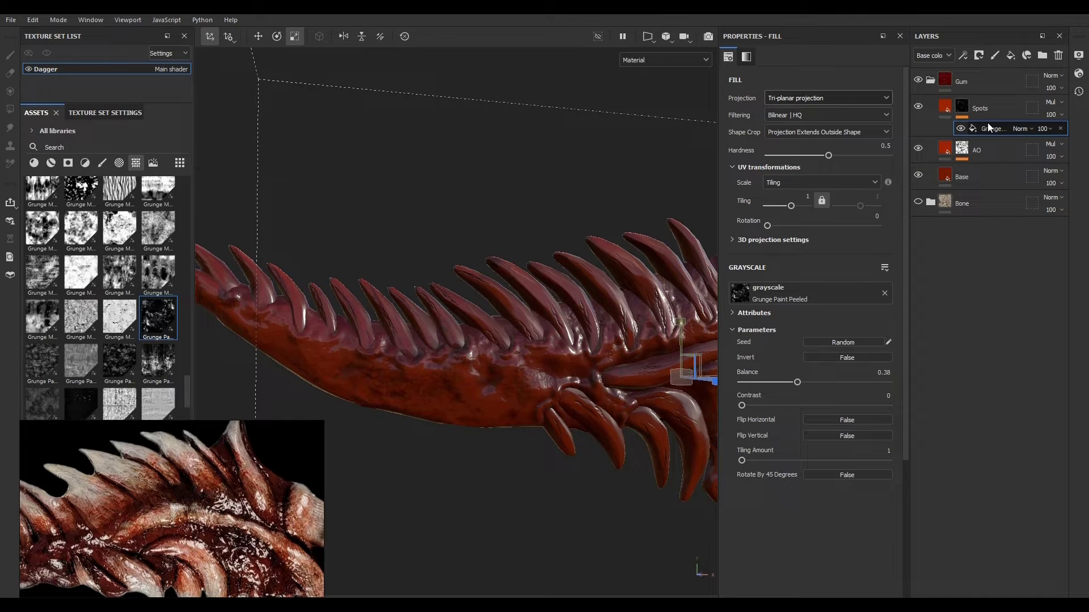
Step: Examine the glossy spots and gum coloring in the dagger reference image up close
scroll(161, 535, "down", 6)
scroll(161, 533, "up", 8)
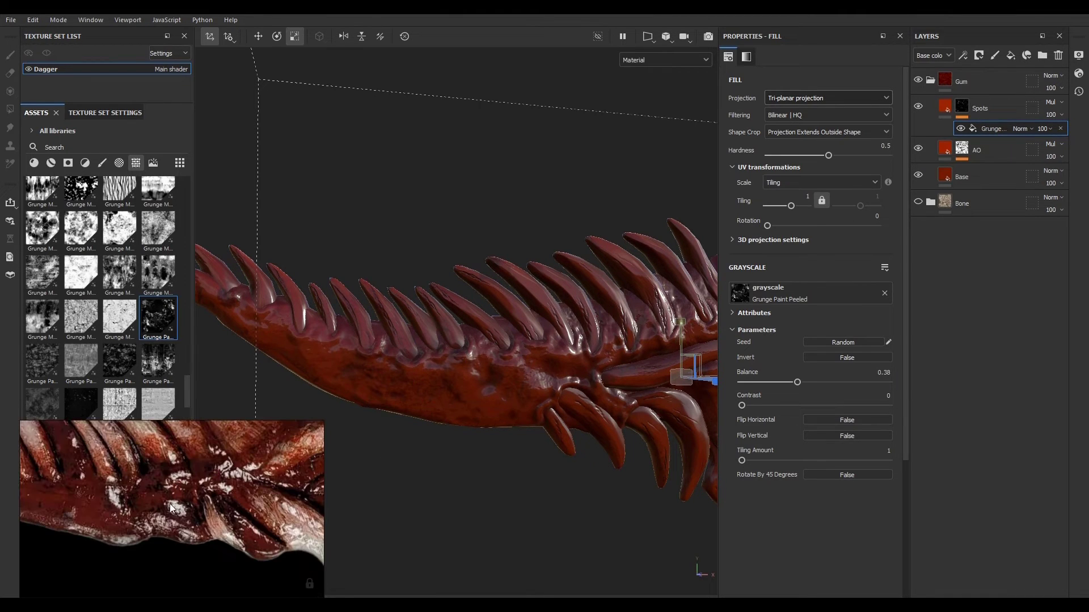
middle_click_drag(171, 505, 104, 529)
scroll(182, 508, "down", 5)
scroll(181, 509, "up", 6)
scroll(181, 509, "down", 4)
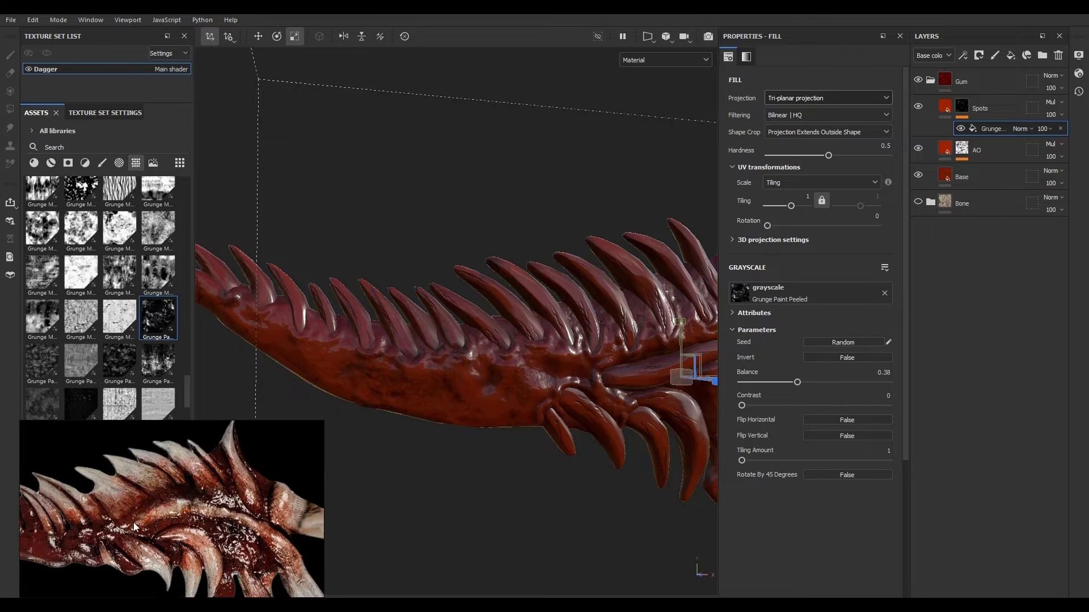
Step: Add a fill layer above Spots in the Gum folder and rename it Bump
left_click(944, 106)
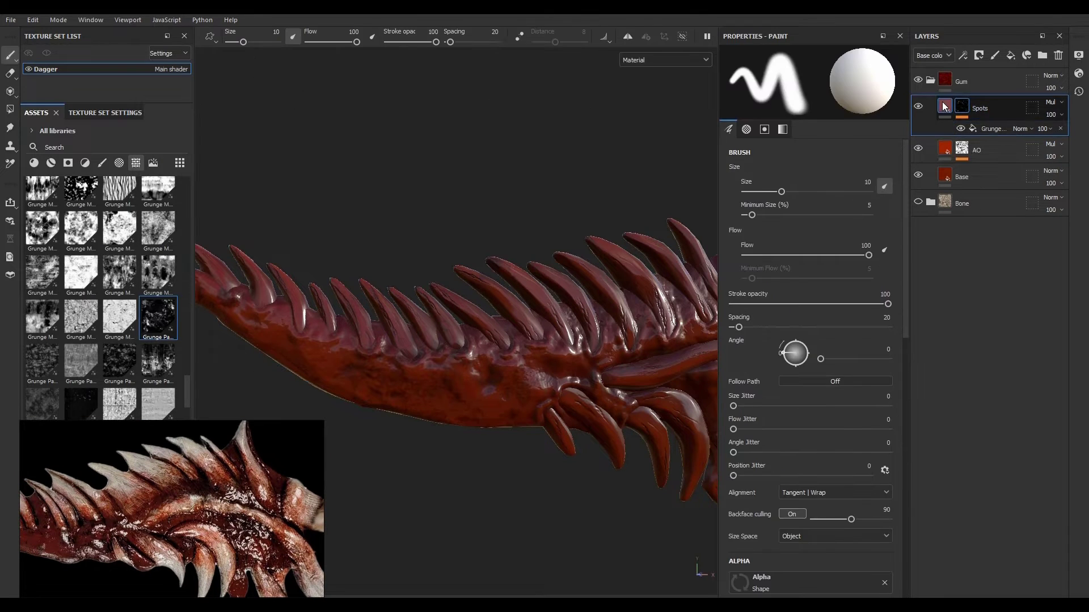
left_click(944, 106)
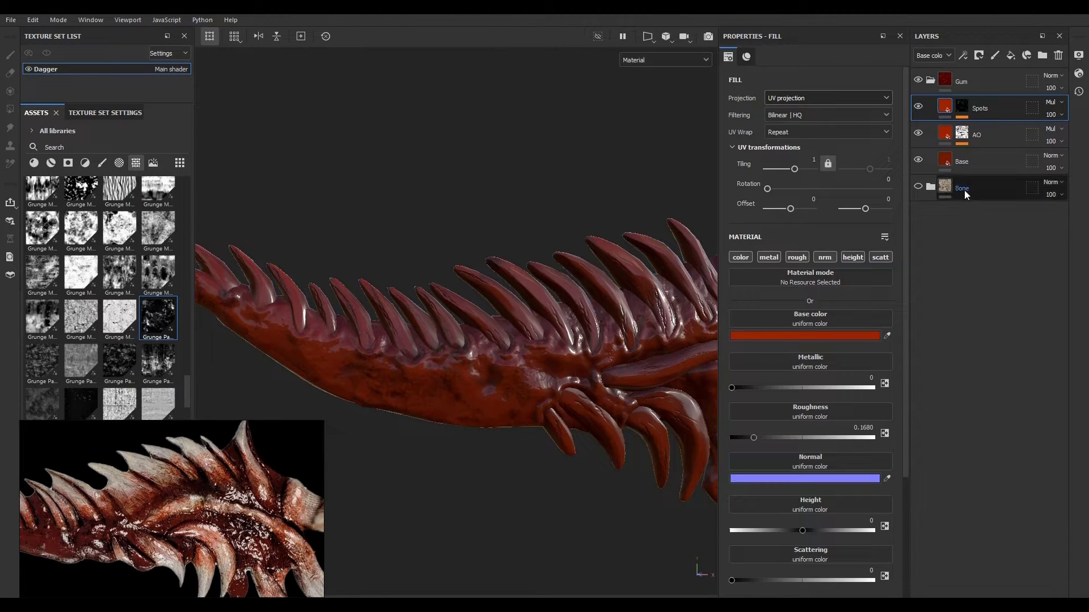
left_click(1010, 55)
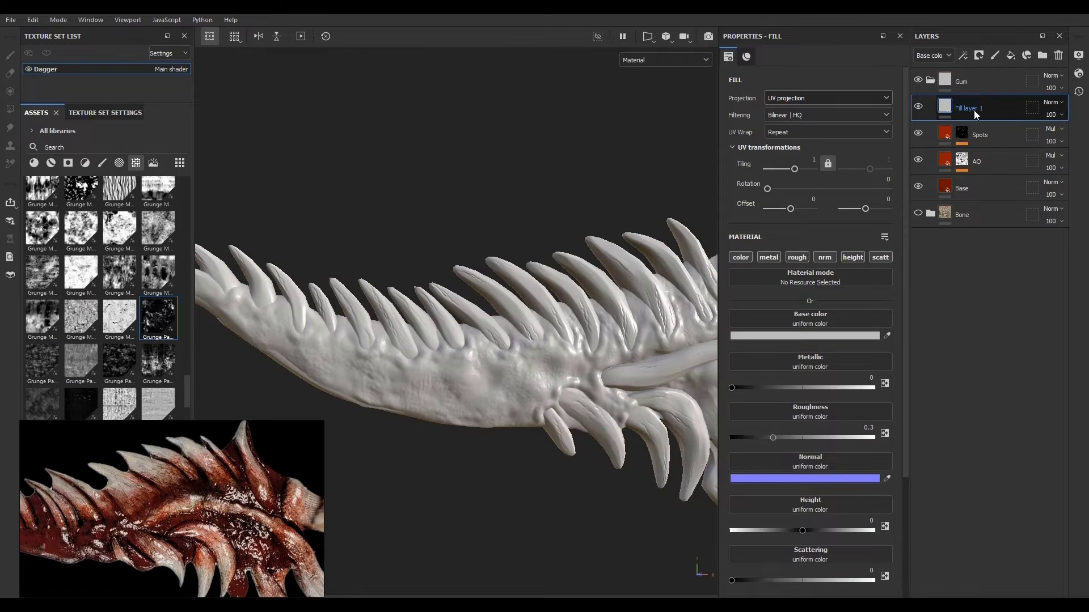
double_click(973, 109)
type("Bump")
key("Return")
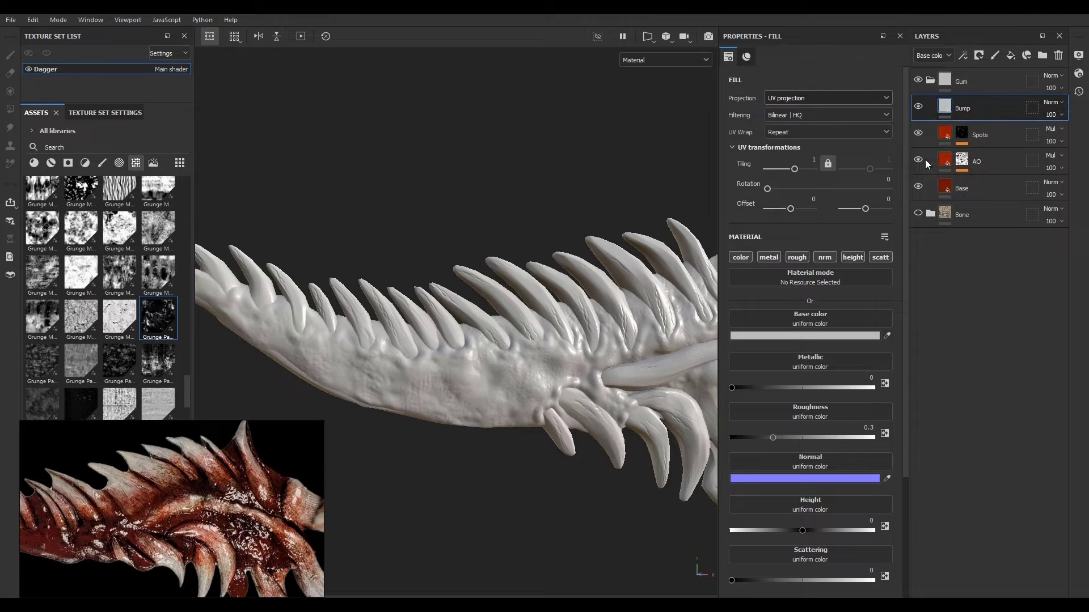
Step: Limit the Bump layer to the height channel and set its height to 0.1
left_click(851, 257)
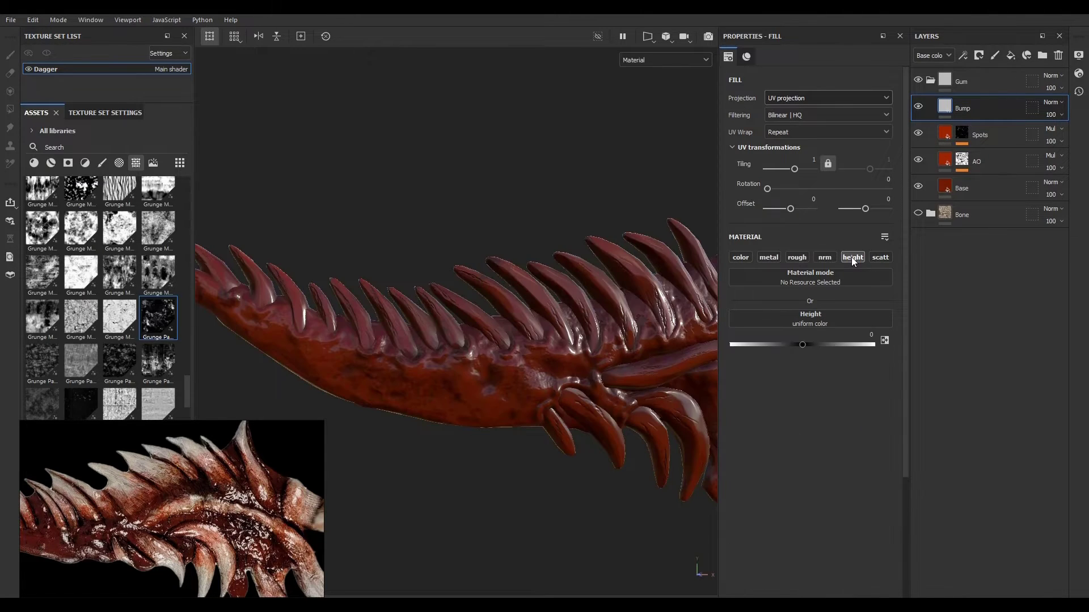
left_click_drag(802, 345, 836, 344)
double_click(863, 334)
type("0.1")
Step: Add a mask to the Bump layer and put a fill effect in it
left_click(978, 55)
left_click(983, 71)
left_click(963, 55)
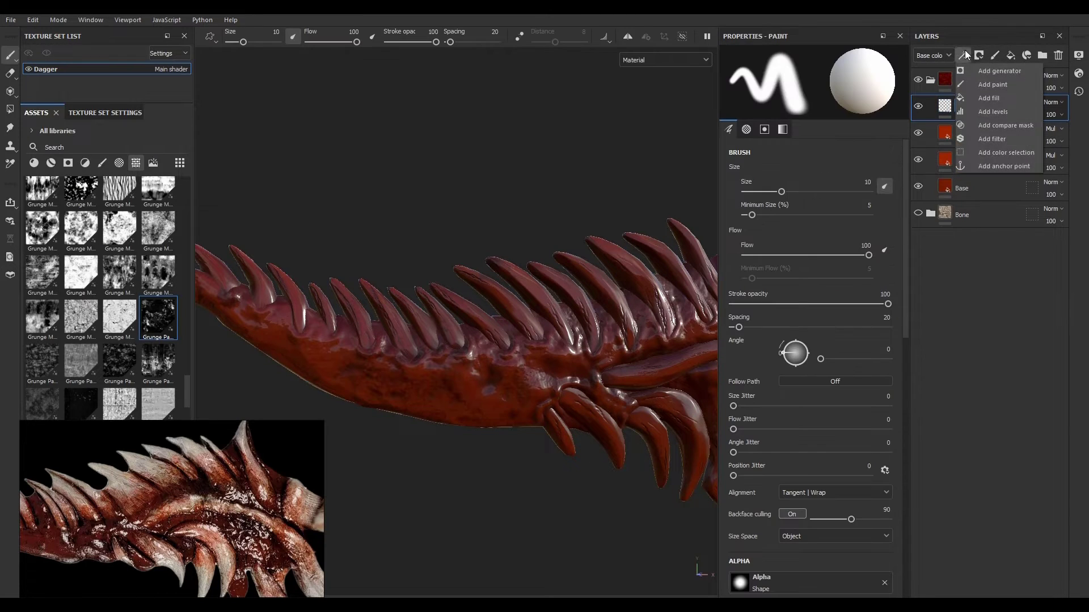
left_click(988, 98)
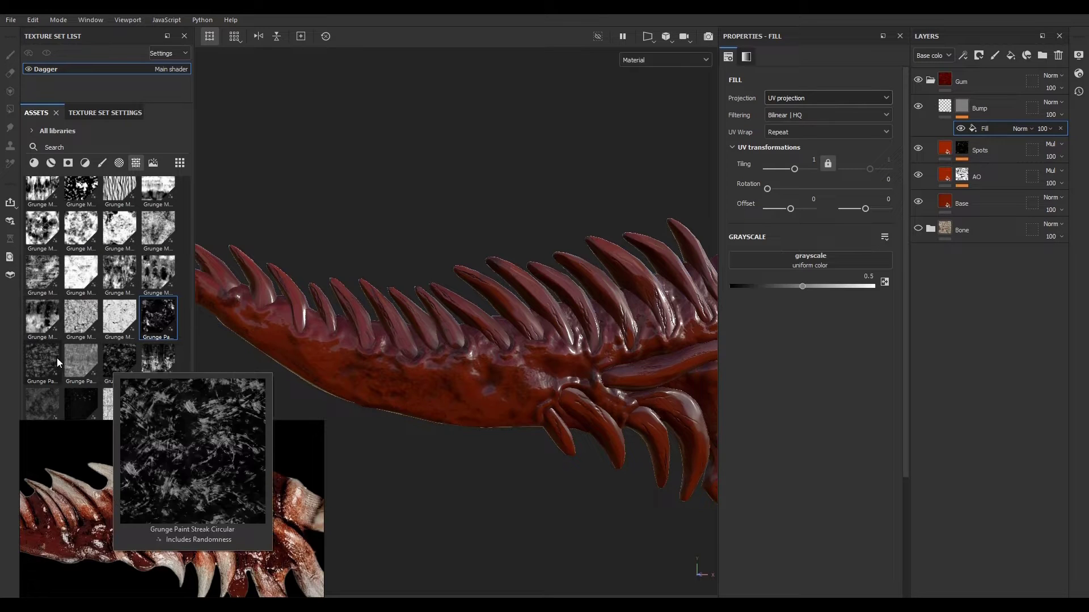
Step: Browse the texture library for a bumpy noise and apply BnW Spots 1 to the Bump mask's fill
mouse_move(51, 362)
scroll(106, 329, "down", 5)
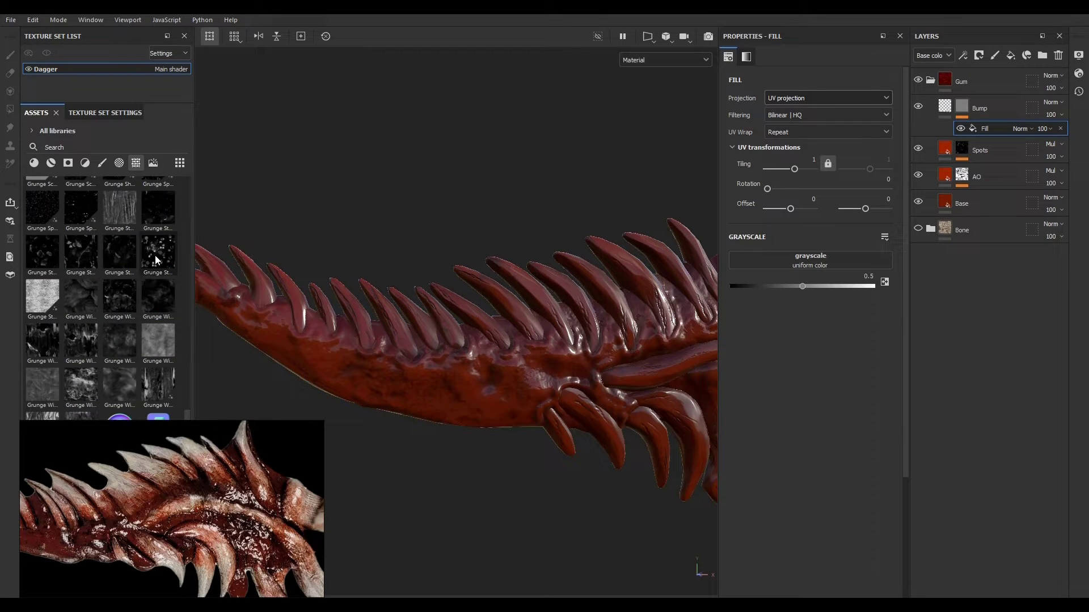
mouse_move(57, 203)
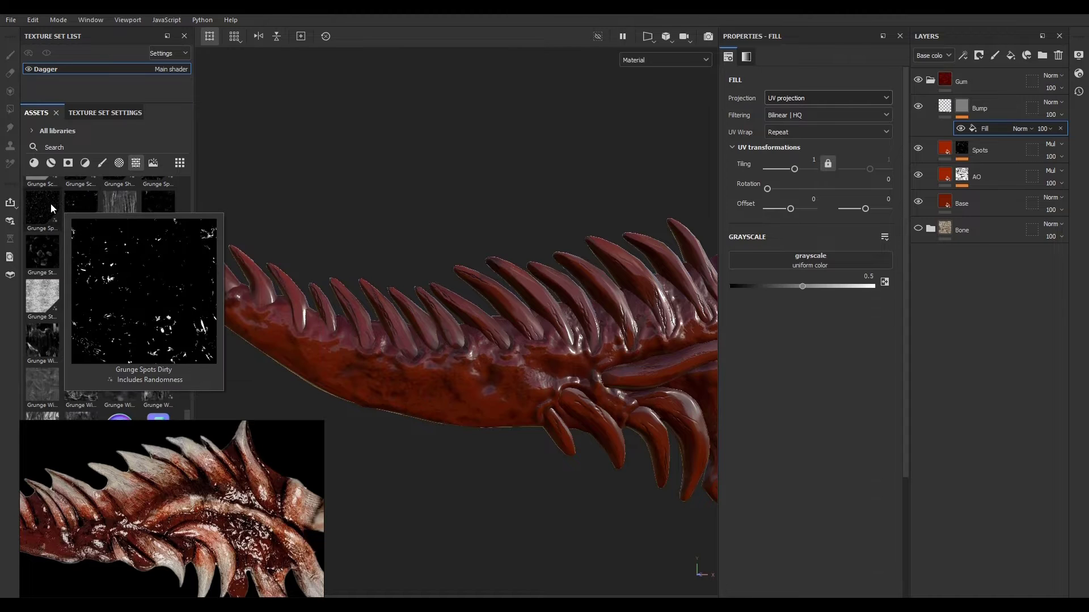
scroll(93, 341, "down", 3)
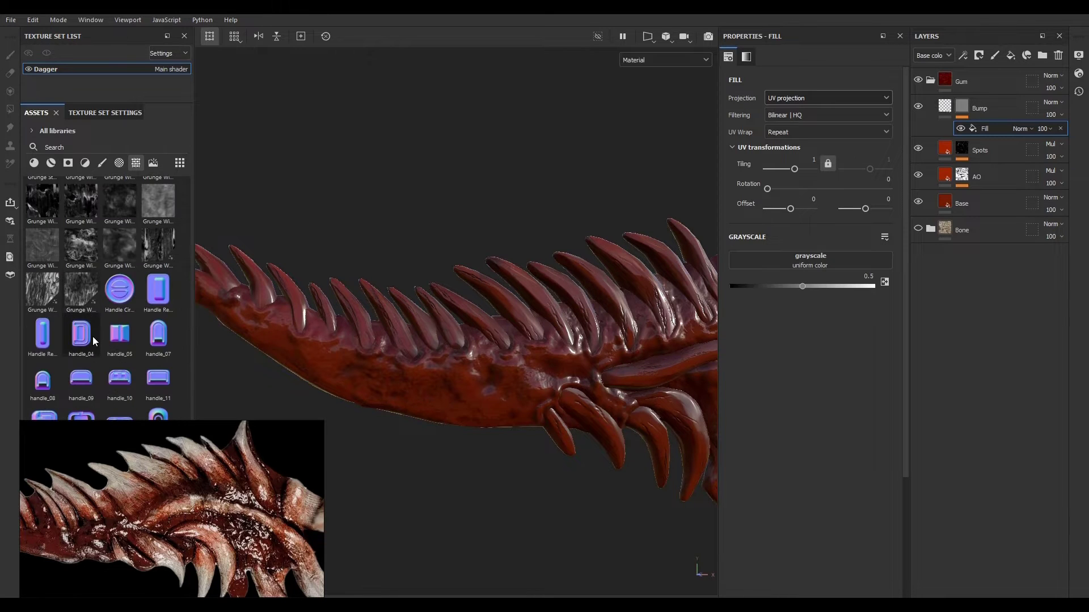
scroll(74, 291, "down", 5)
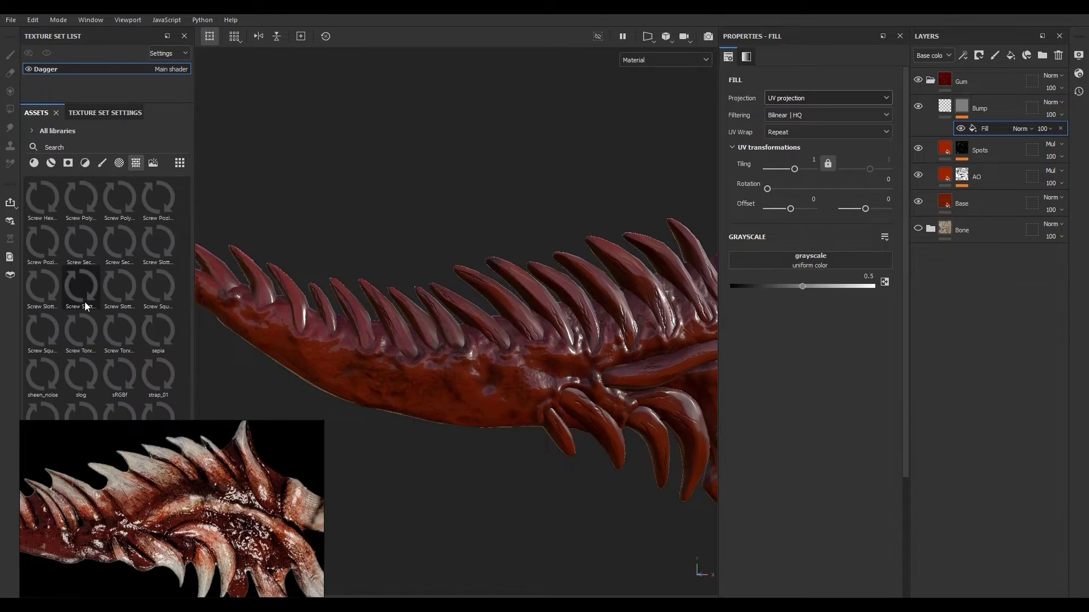
mouse_move(84, 301)
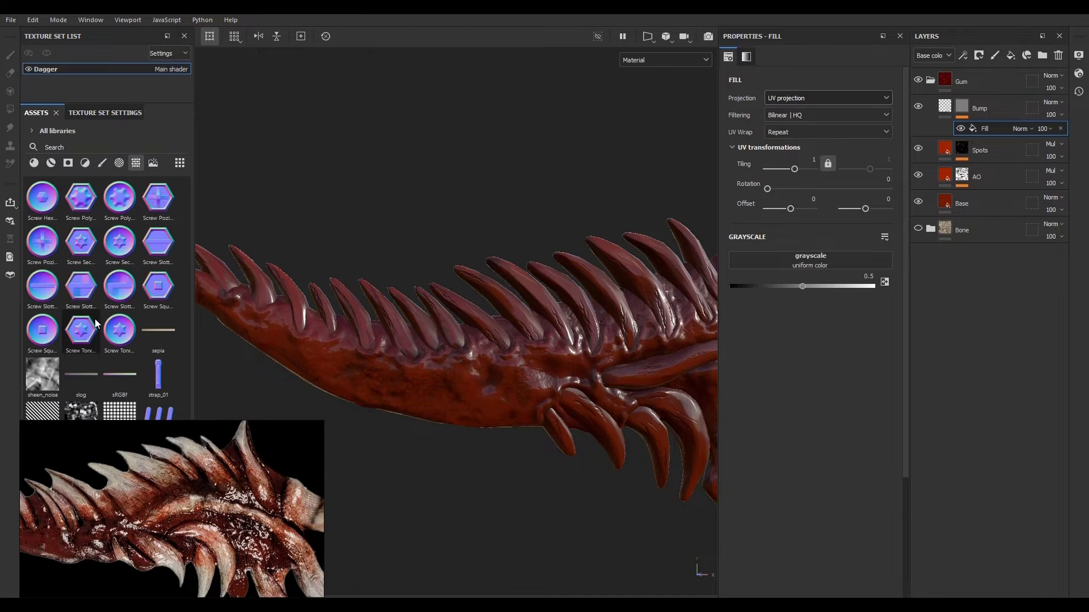
scroll(94, 319, "up", 15)
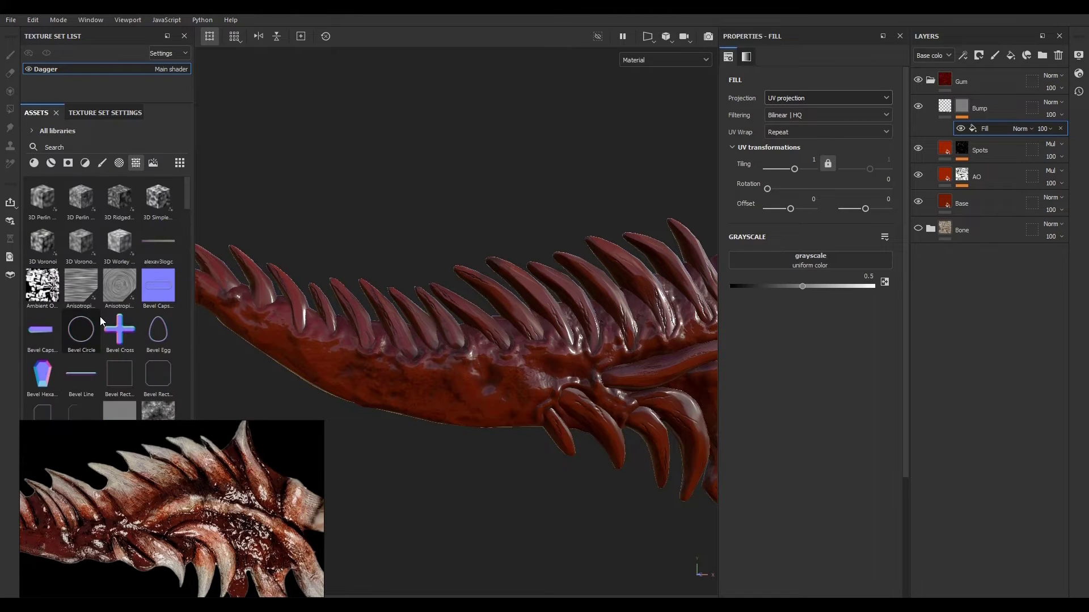
scroll(101, 318, "down", 3)
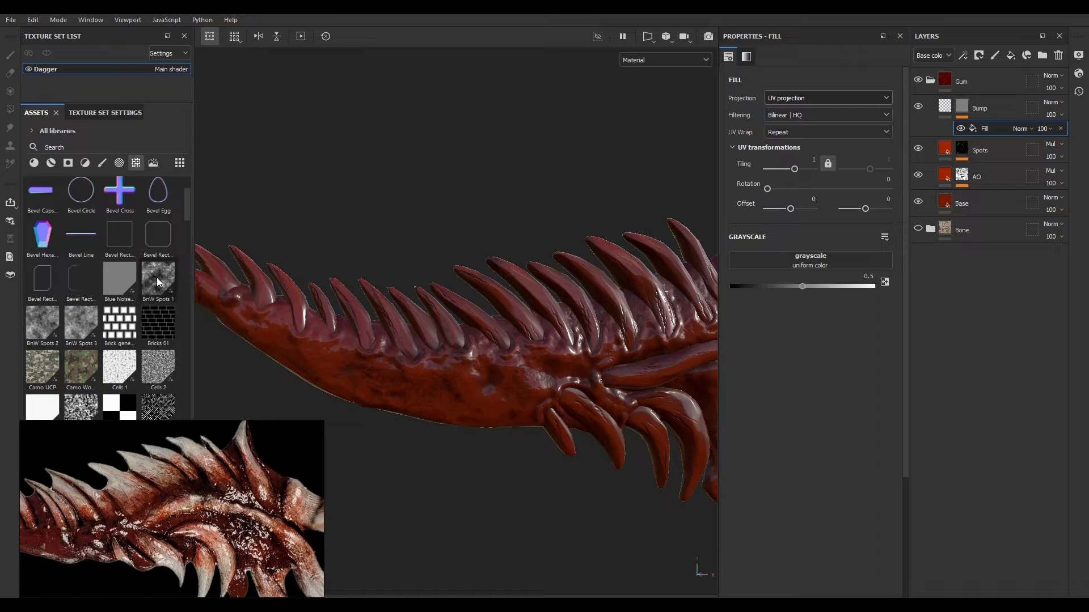
left_click_drag(159, 282, 825, 261)
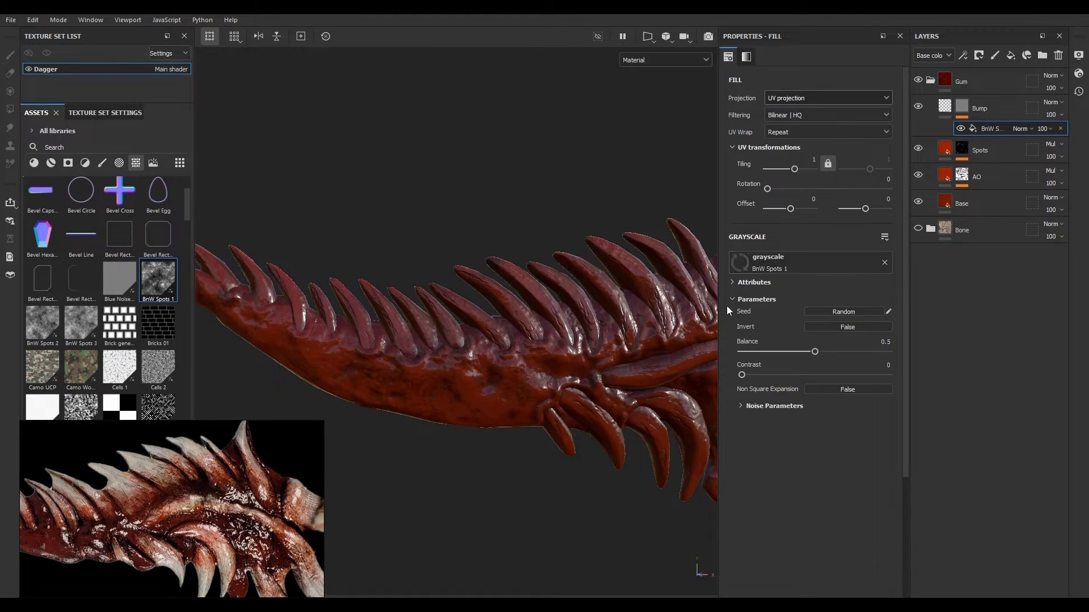
Step: Switch the BnW Spots 1 fill to Tri-planar projection and inspect the Bump mask on the blade
scroll(471, 369, "up", 5)
left_click_drag(475, 360, 533, 342, "alt")
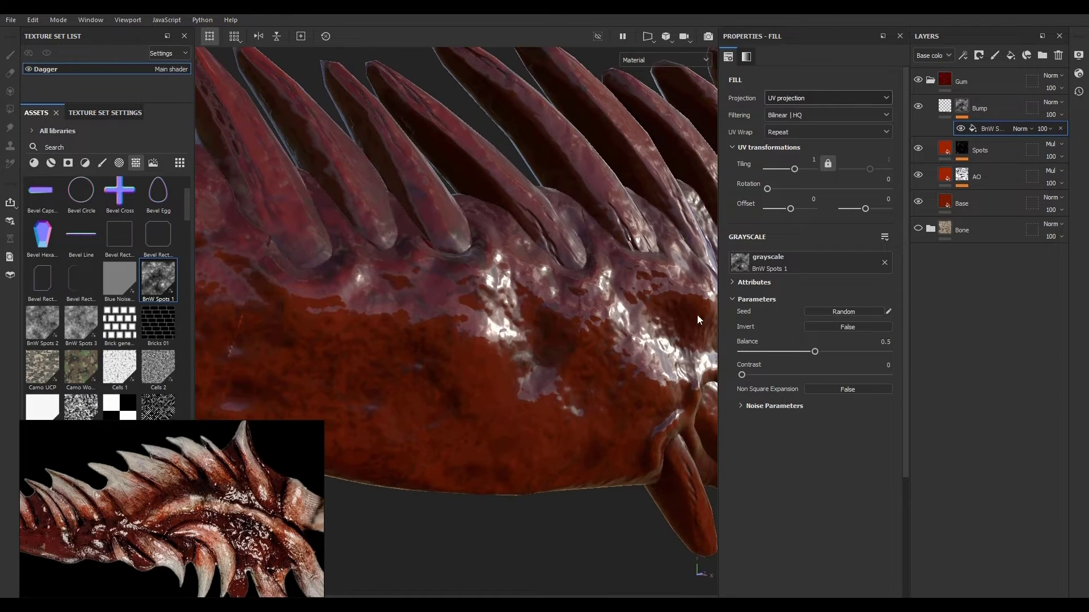
left_click(791, 102)
left_click(790, 135)
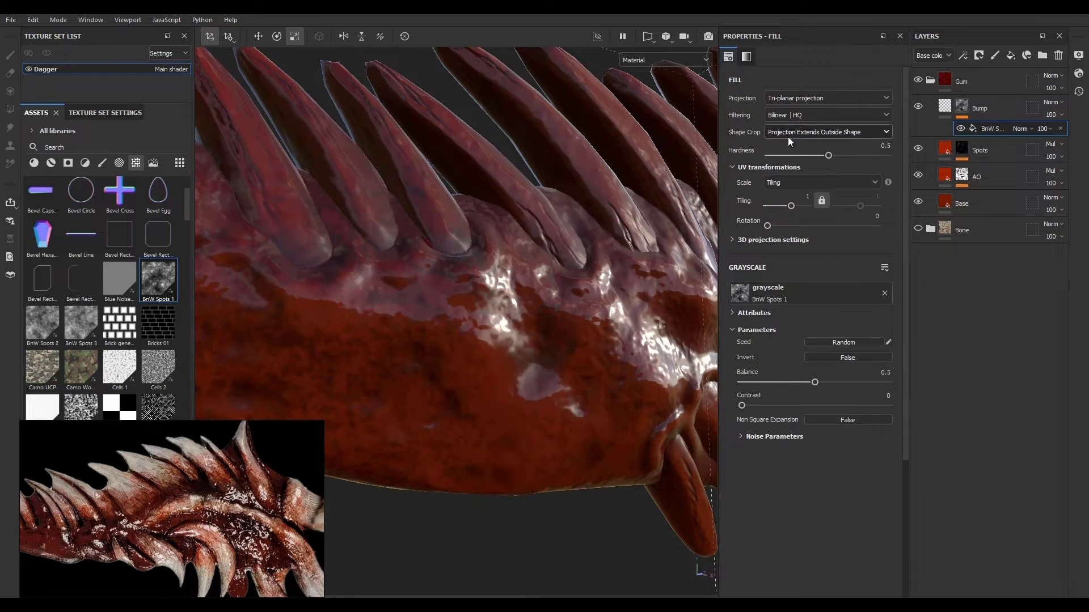
left_click(962, 109, "alt")
scroll(518, 315, "up", 2)
scroll(518, 318, "down", 5)
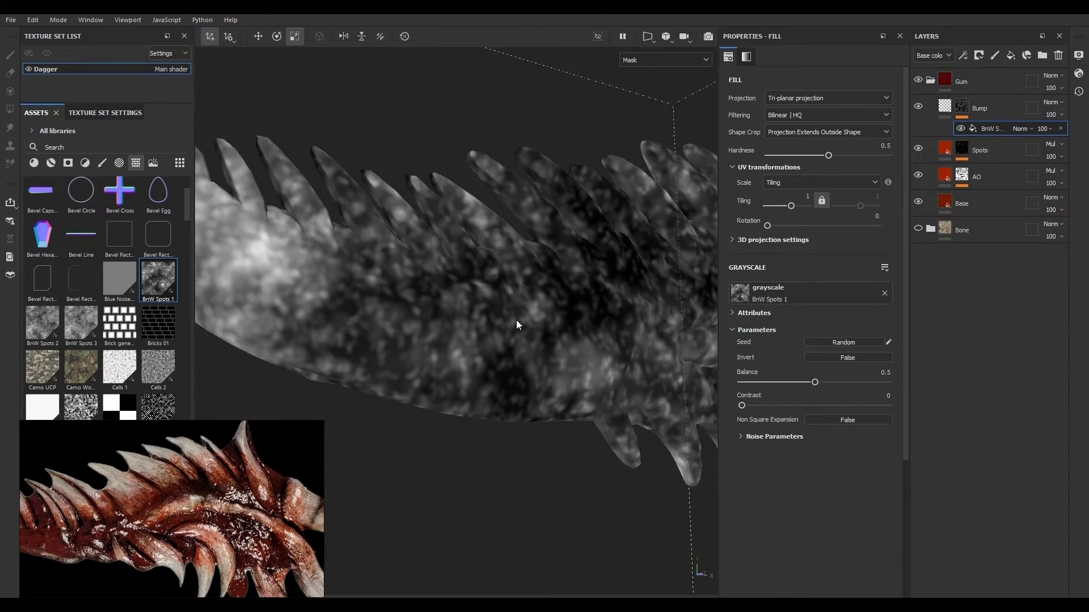
scroll(512, 326, "up", 3)
Step: Raise the Bump layer's height to 0.2578 and check the relief on the blade
left_click(944, 106)
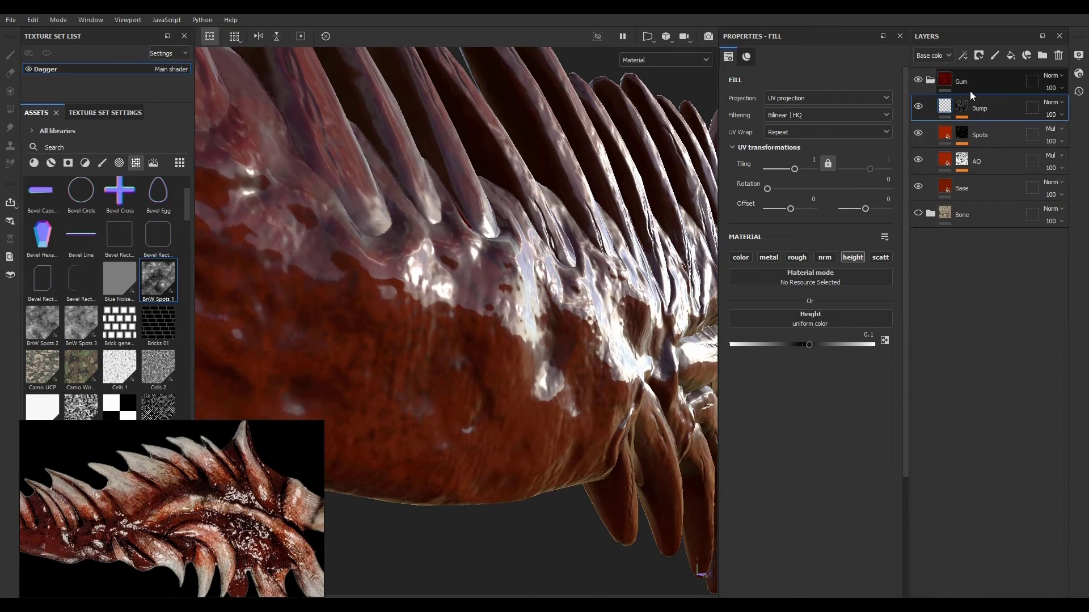
left_click_drag(809, 345, 821, 345)
scroll(542, 418, "down", 4)
left_click_drag(543, 419, 505, 401, "alt")
scroll(586, 440, "up", 4)
Step: Set the BnW Spots 1 fill's Balance to 0.45 and noise Disorder to 0.32, and check the bumps on the blade
left_click(961, 106)
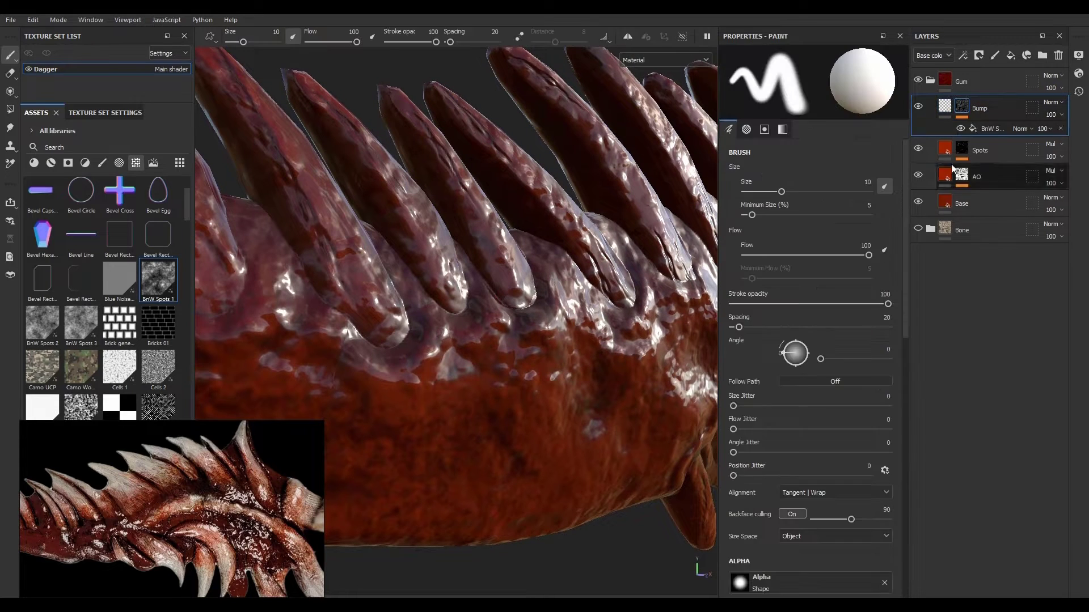
left_click(989, 129)
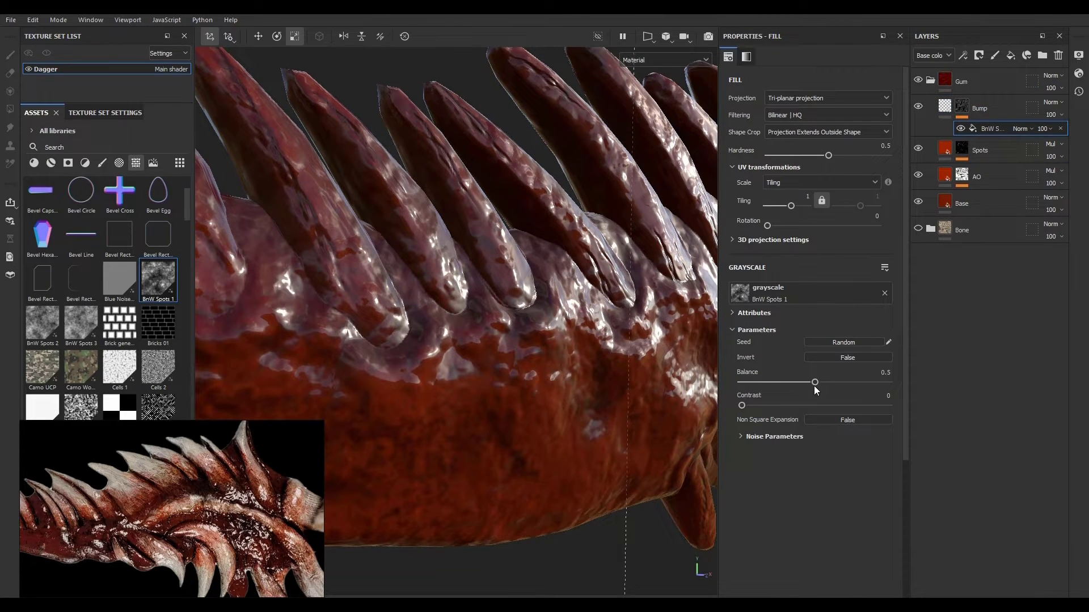
mouse_move(814, 384)
left_mouse_down()
mouse_move(787, 383)
mouse_move(821, 385)
mouse_move(807, 385)
left_mouse_up()
left_click(771, 437)
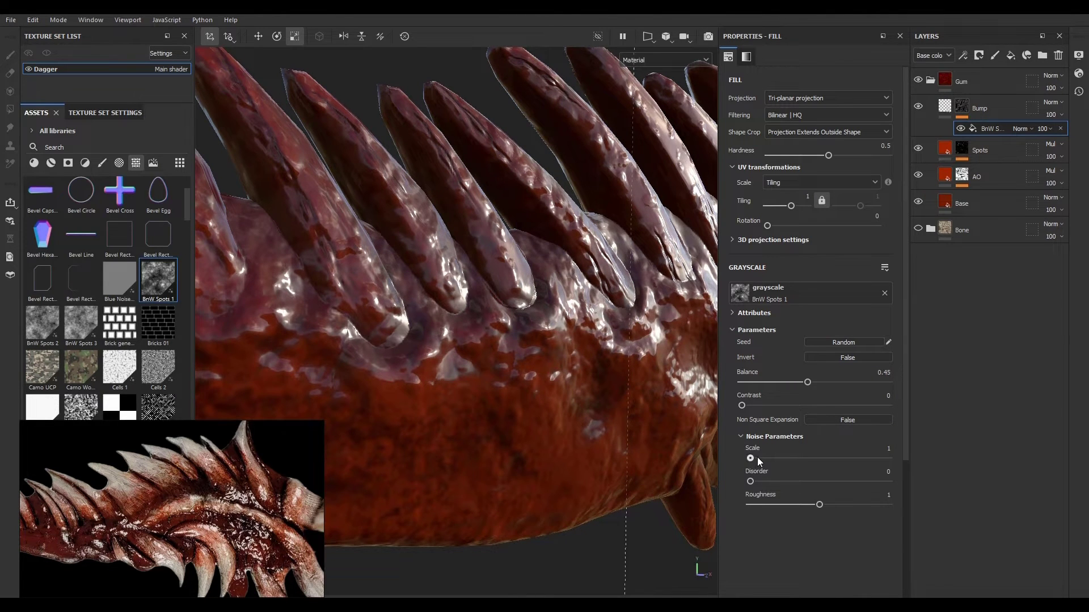
left_click_drag(757, 458, 796, 482)
right_click_drag(592, 444, 506, 355, "alt")
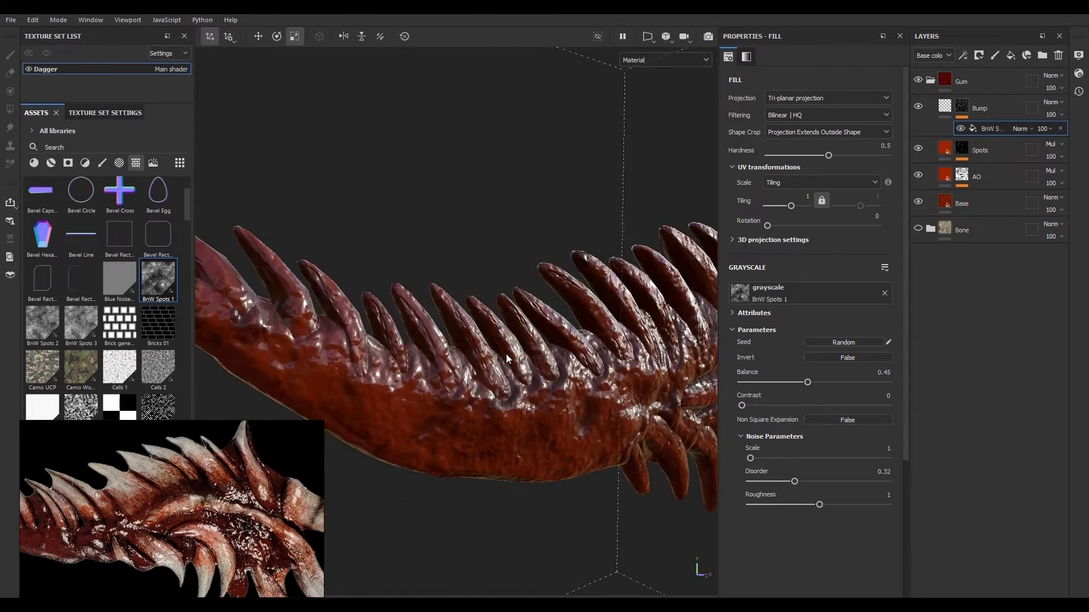
left_click_drag(508, 359, 511, 334, "alt")
right_click_drag(510, 334, 791, 498, "alt")
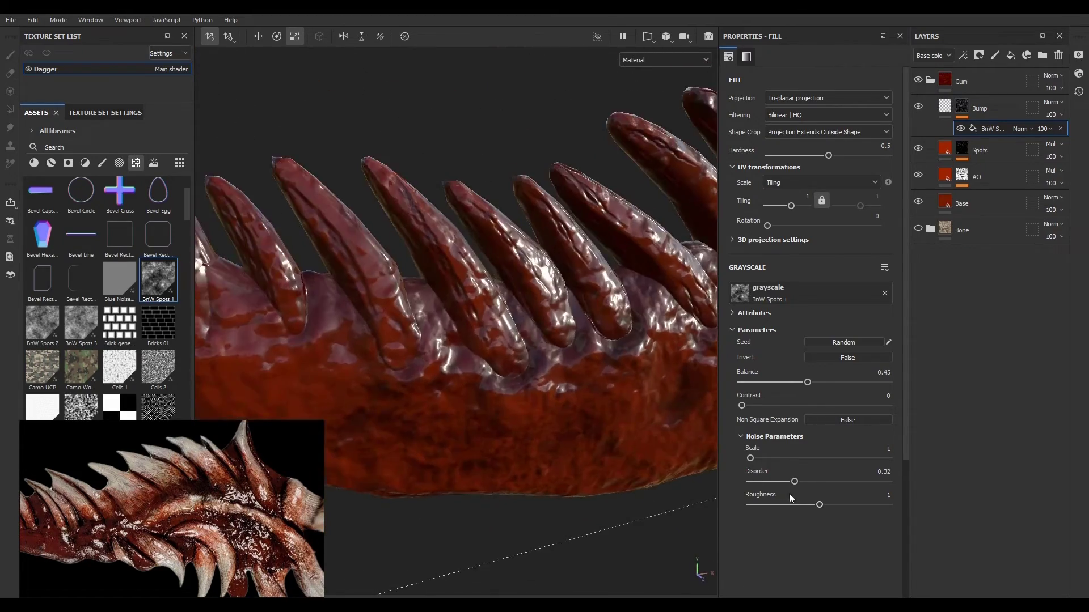
right_click_drag(656, 392, 538, 340, "alt")
left_click_drag(539, 340, 488, 363, "alt")
right_click_drag(510, 375, 677, 489, "alt")
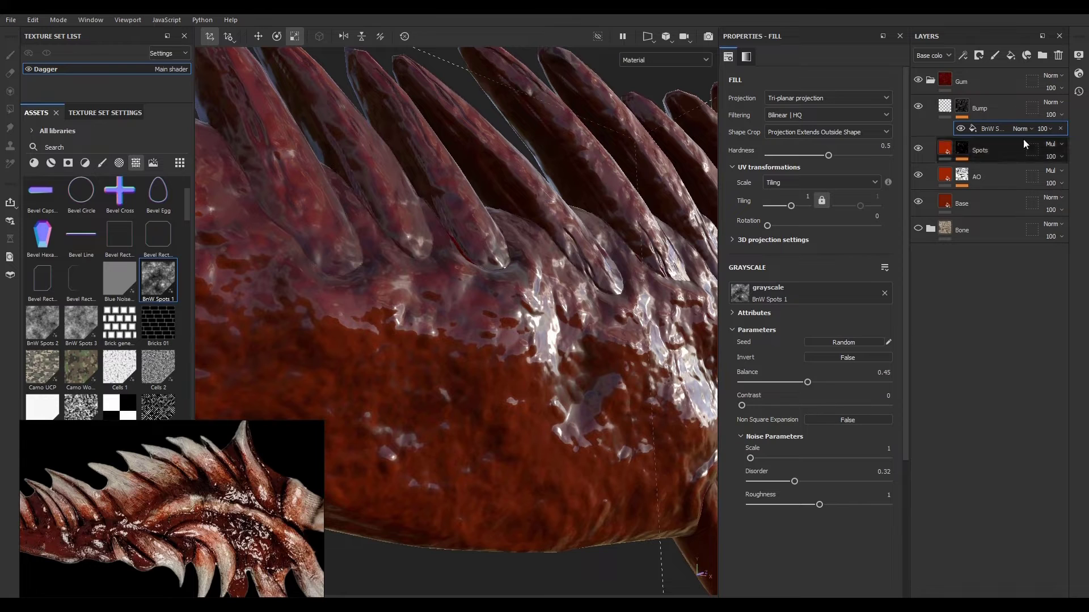
Step: Add a Blur filter above the BnW Spots 1 fill in the Bump mask with an intensity of 0.22
left_click(961, 106, "alt")
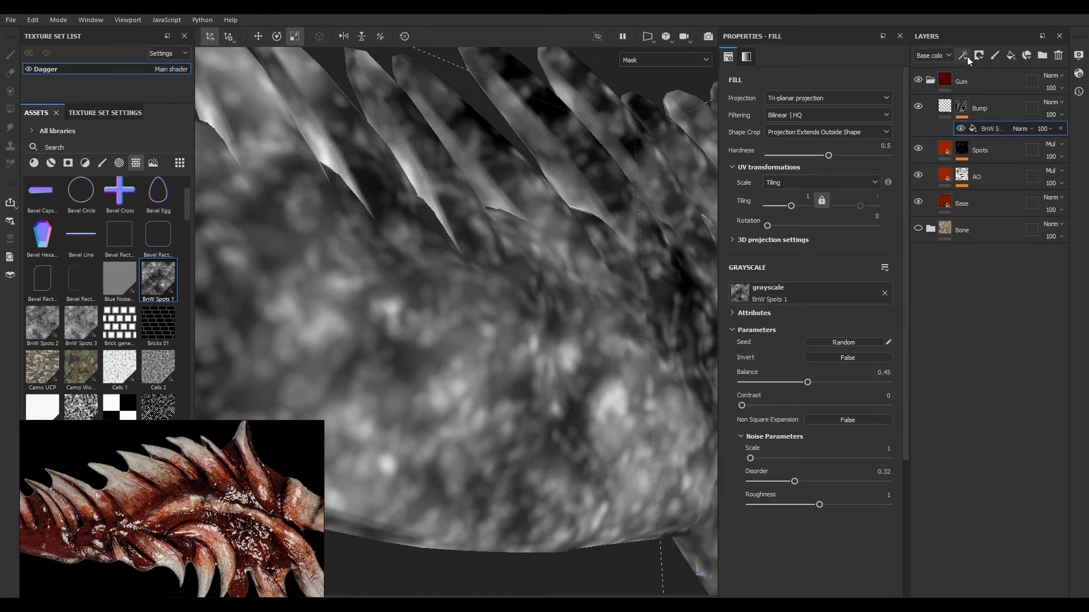
left_click(967, 56)
left_click(990, 138)
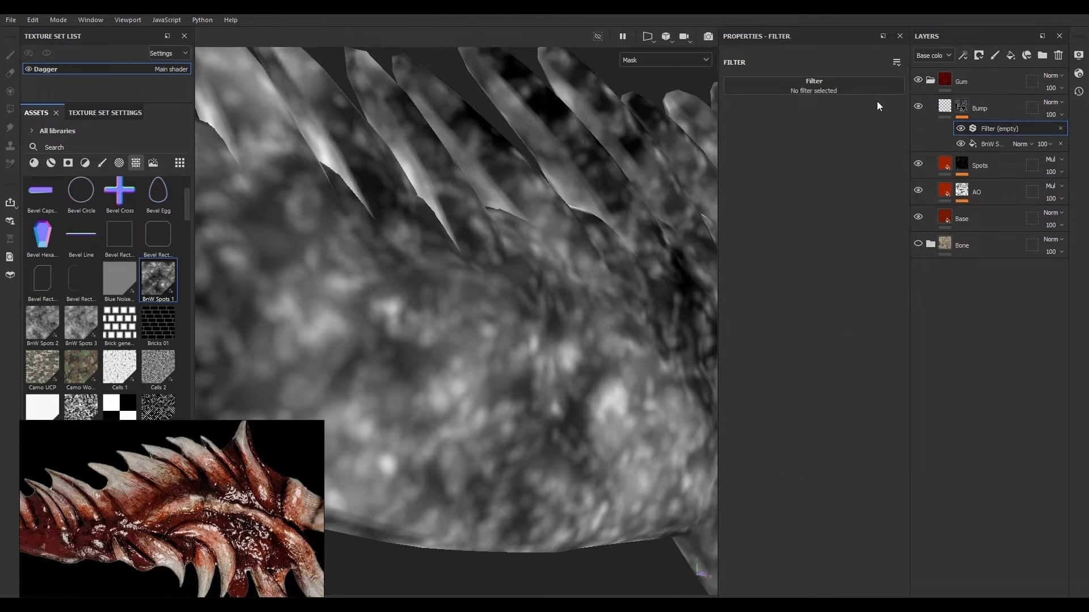
left_click(850, 92)
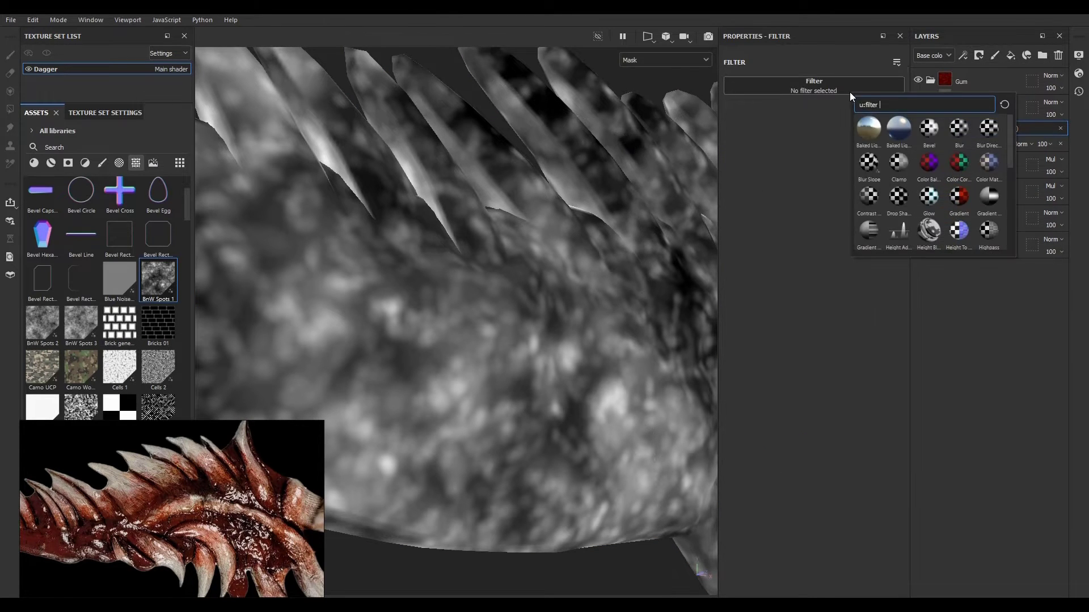
left_click(964, 130)
left_click_drag(743, 142, 737, 141)
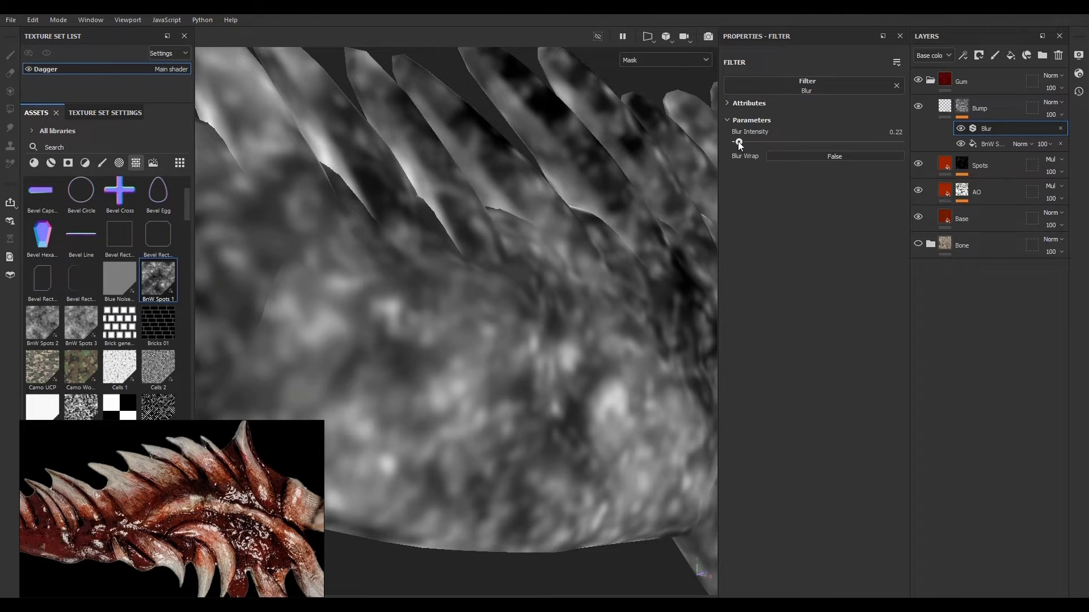
Step: Examine the softened bumps on the blade and spikes in the material view from near and far
left_click(929, 121)
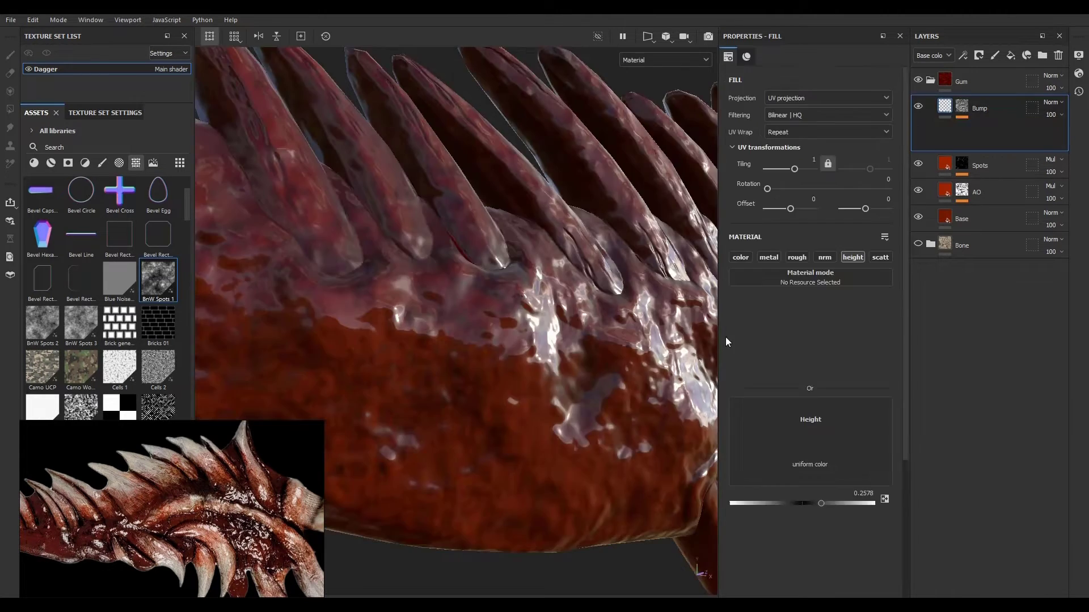
right_click_drag(652, 334, 2, 233, "alt")
left_click_drag(511, 391, 624, 468, "alt")
right_click_drag(624, 467, 435, 418, "alt")
left_click_drag(435, 418, 383, 415, "alt")
right_click_drag(383, 415, 573, 422, "alt")
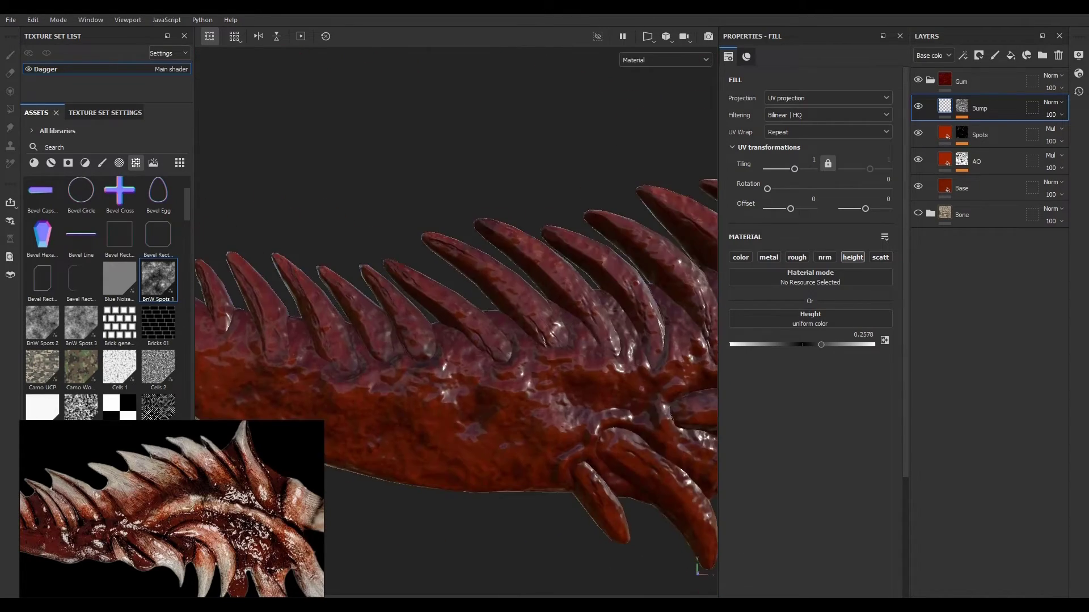
left_click_drag(573, 422, 484, 358, "alt")
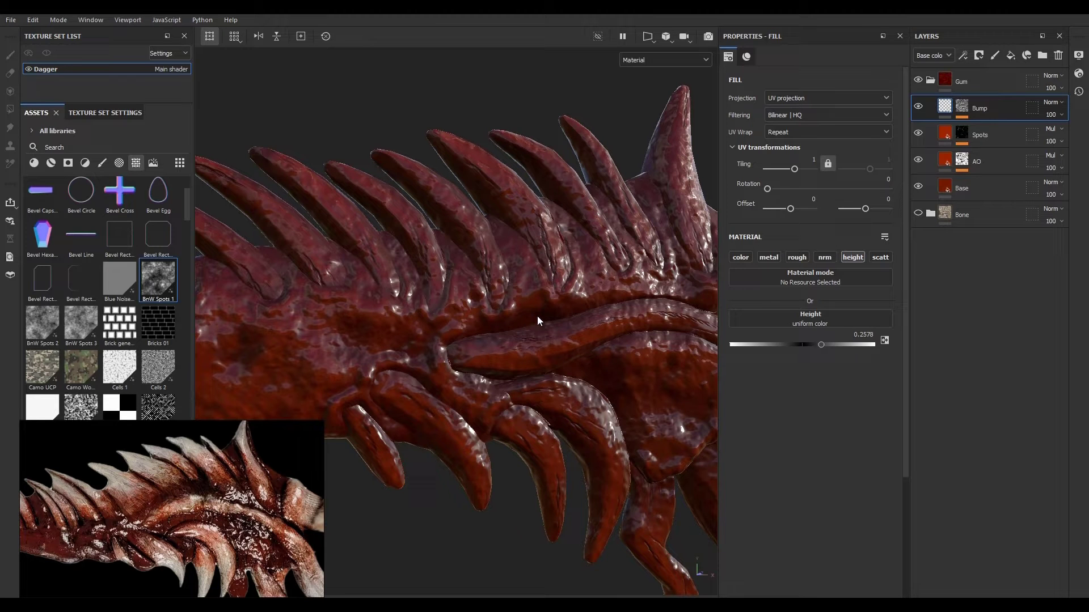
mouse_move(536, 318)
right_mouse_down("alt")
mouse_move(533, 337)
mouse_move(543, 337)
mouse_move(550, 306)
mouse_move(542, 324)
right_mouse_up("alt")
scroll(492, 202, "up", 3)
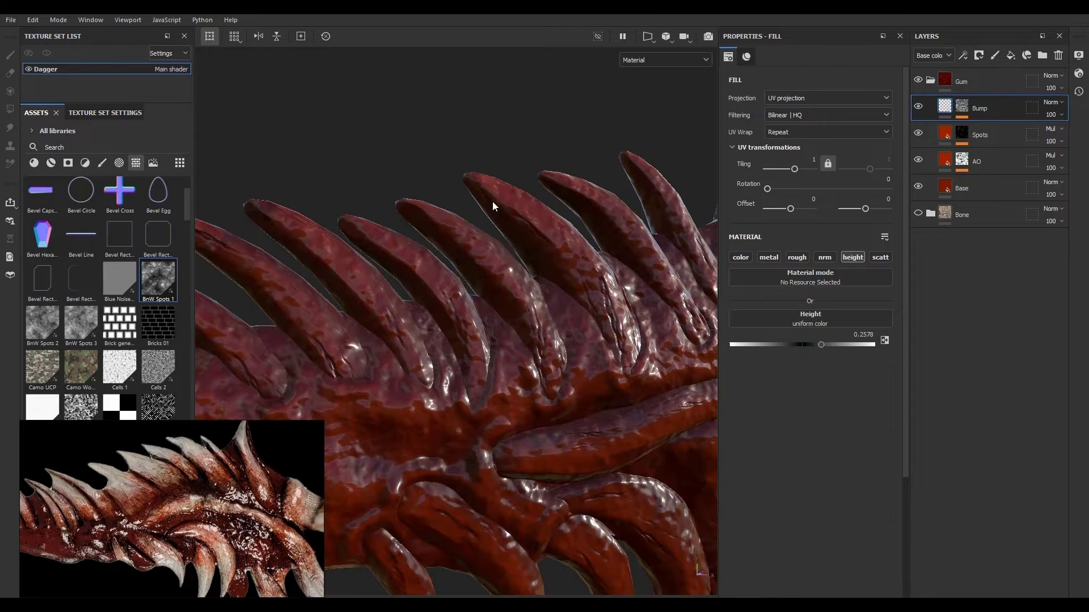
scroll(558, 365, "up", 3)
scroll(570, 364, "down", 4)
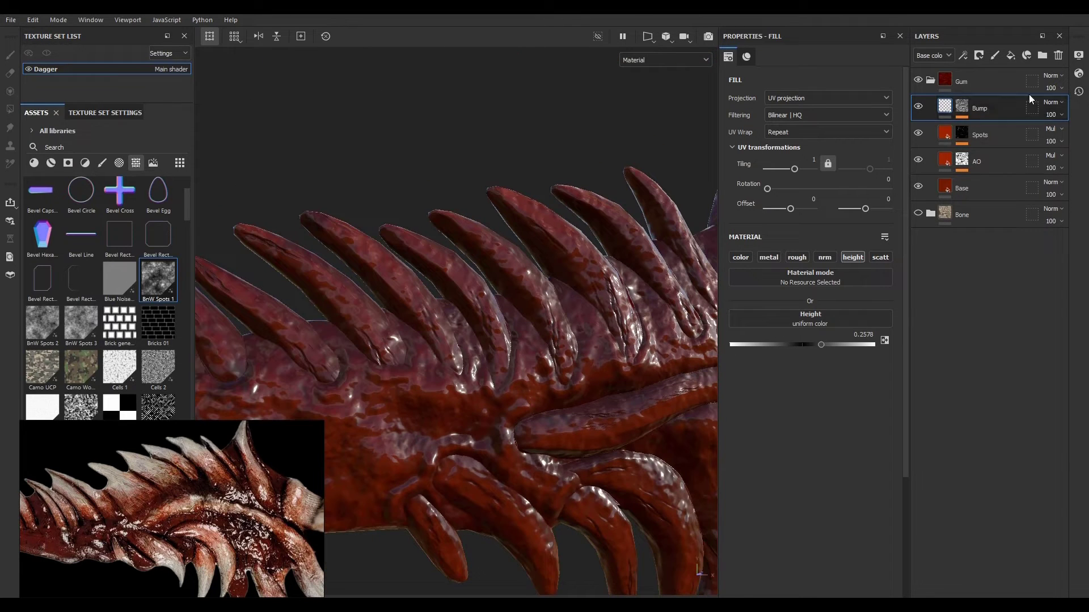
Step: Increase the noise Scale of the BnW Spots 1 fill in the Bump mask and set the Bump layer's height to 0.1
left_click(967, 106)
left_click(991, 144)
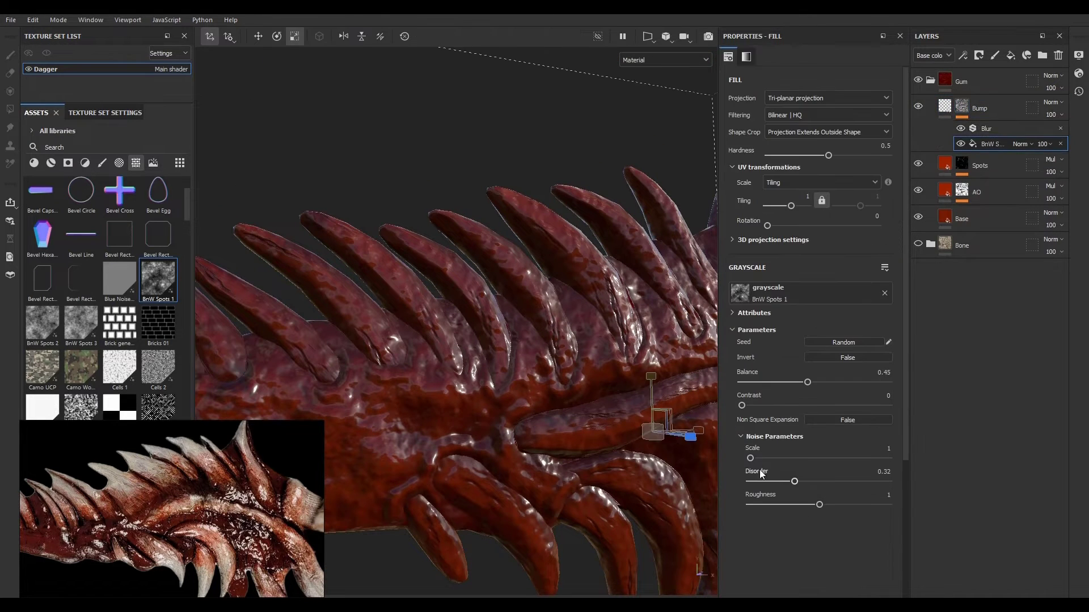
left_click_drag(751, 457, 789, 458)
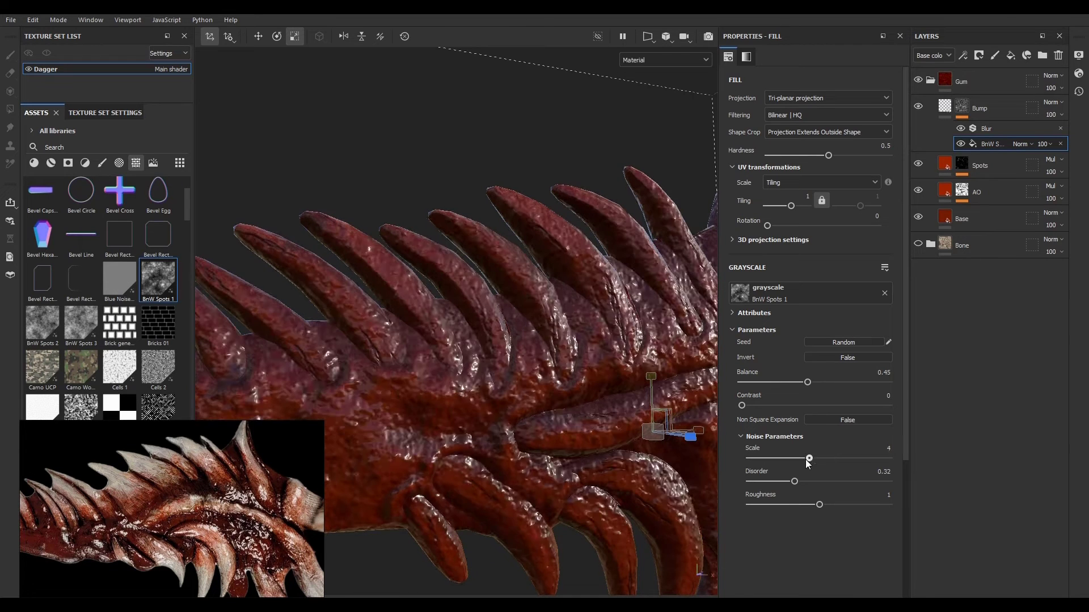
left_click(945, 107)
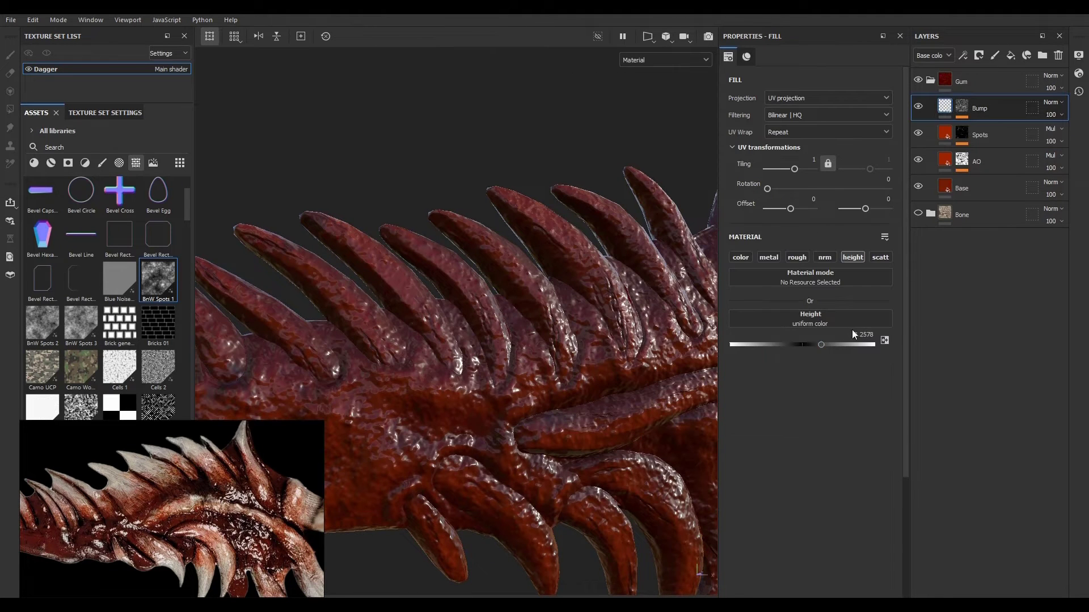
type("0.1")
key("Return")
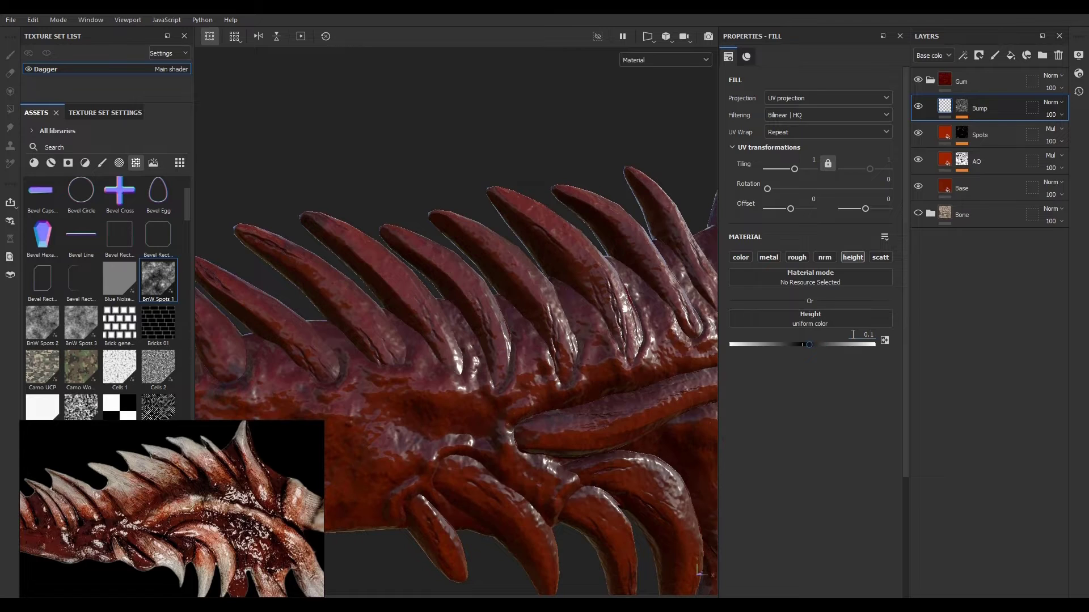
Step: Examine the finer bumps on the blade and spikes from near and far, and compare them with the blade tip in the reference image
scroll(572, 406, "up", 4)
scroll(594, 382, "down", 8)
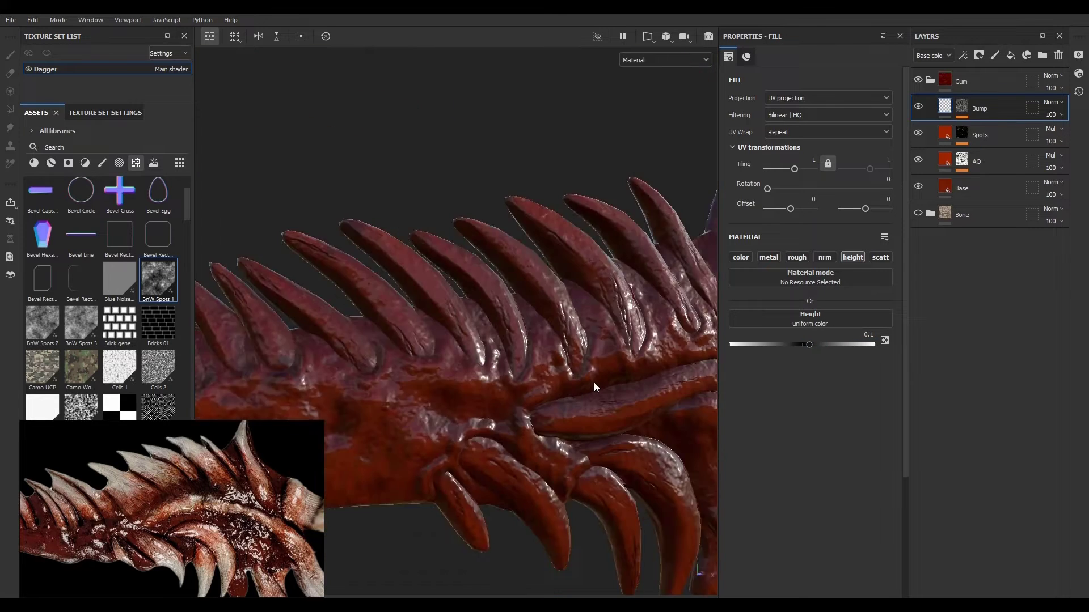
scroll(587, 375, "down", 2)
scroll(590, 394, "up", 4)
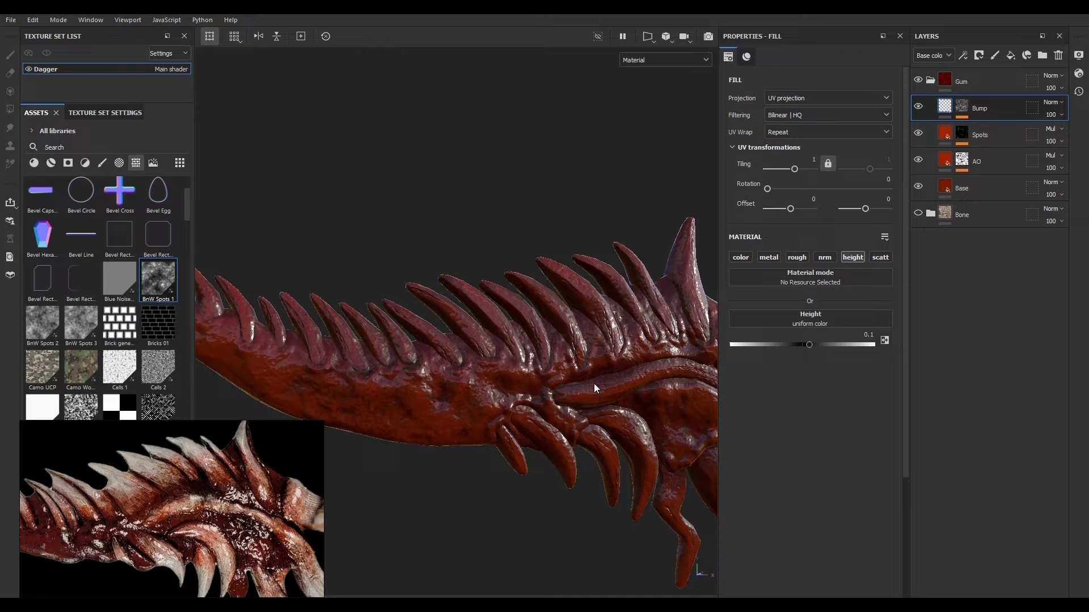
left_click_drag(484, 396, 454, 380, "alt")
middle_click_drag(454, 380, 471, 380, "alt")
middle_click_drag(80, 521, 175, 516)
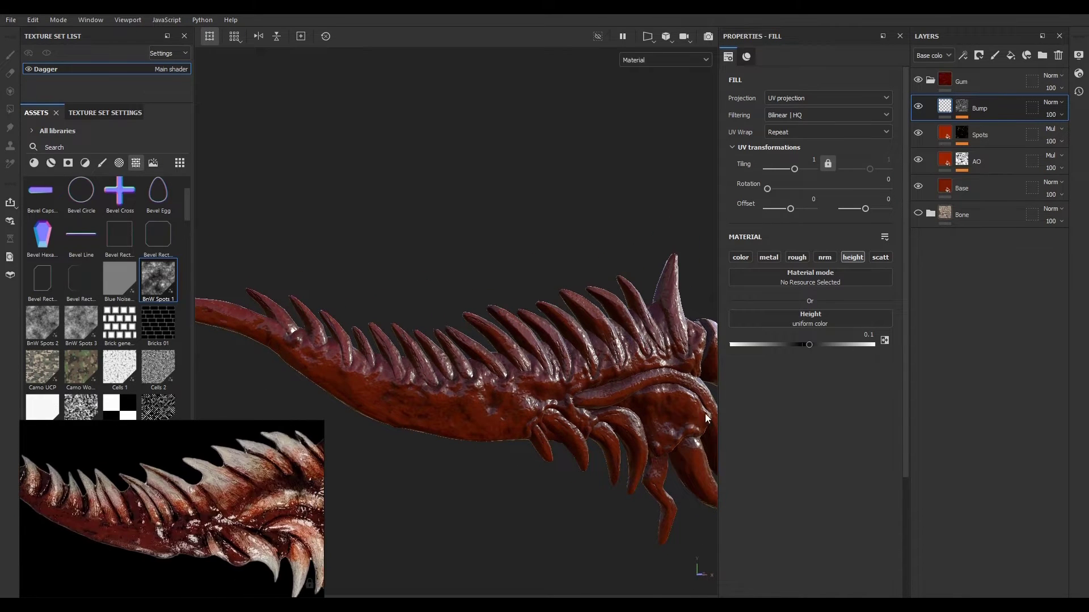
left_click_drag(706, 414, 567, 352, "alt")
right_click(633, 437)
Step: Rename the Spots layer in the Gum folder as Dark spots
left_click(1005, 135)
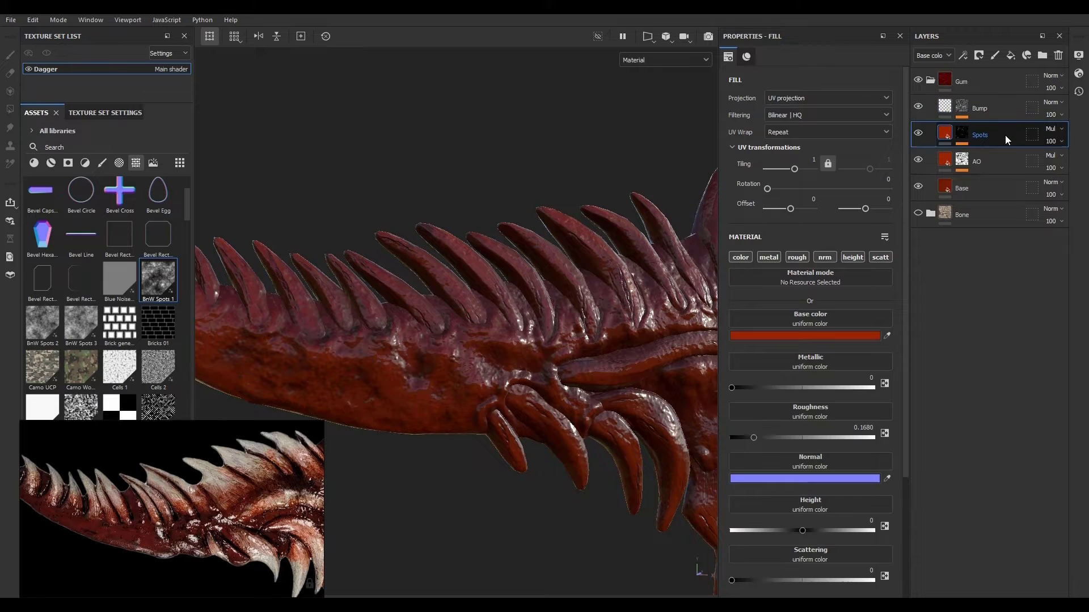
double_click(986, 137)
left_click_drag(979, 137, 967, 140)
type("Dark s")
key("Return")
Step: Duplicate the Dark spots layer and rename the copy as Light spots
key("ctrl+d")
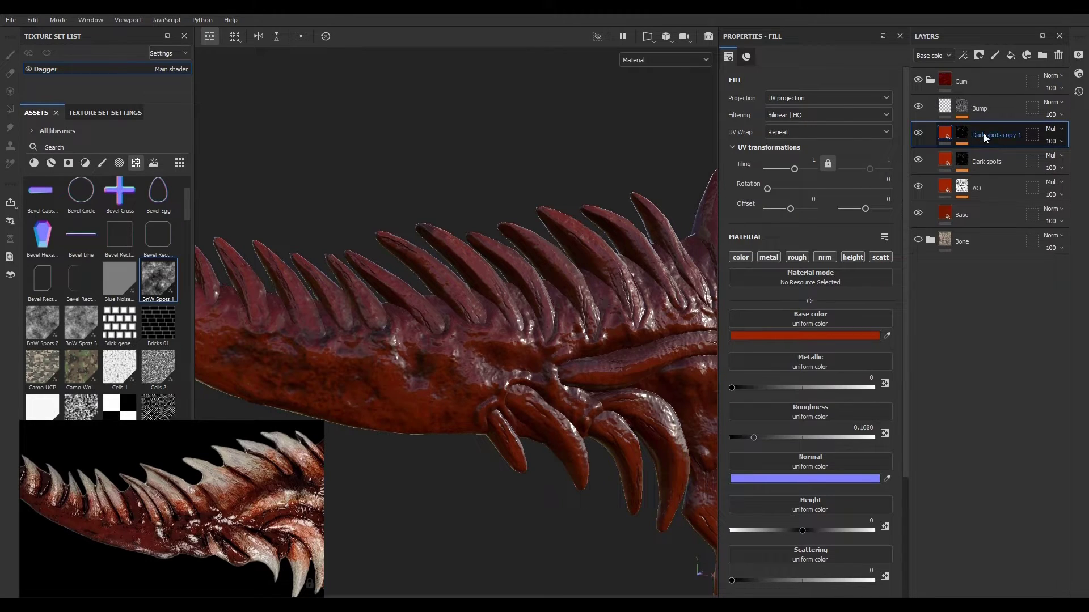
double_click(984, 134)
left_click(987, 135)
key("Return")
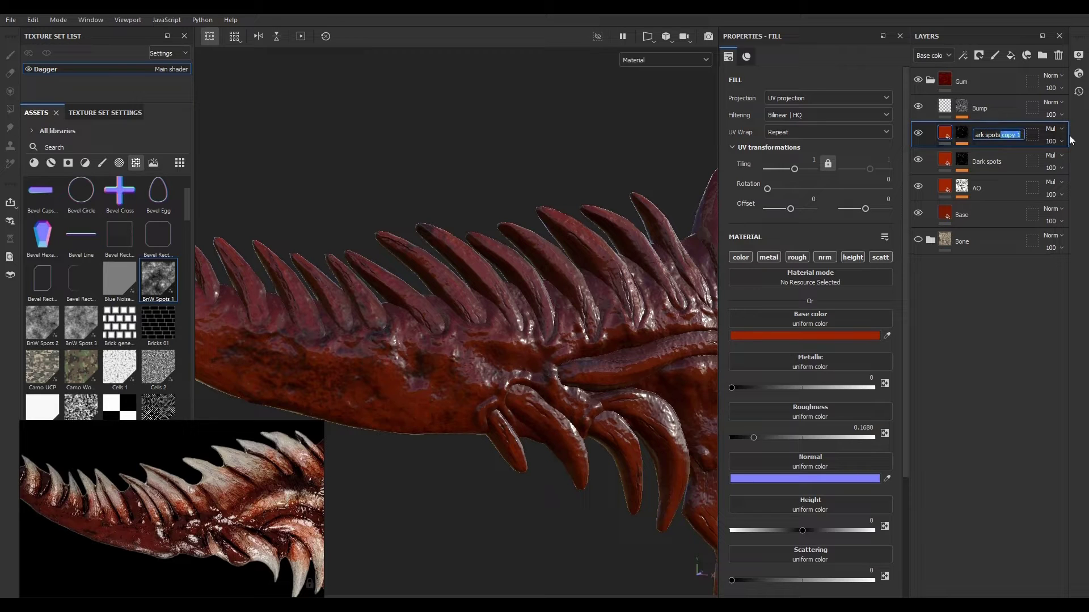
double_click(1006, 139)
left_click(1004, 137)
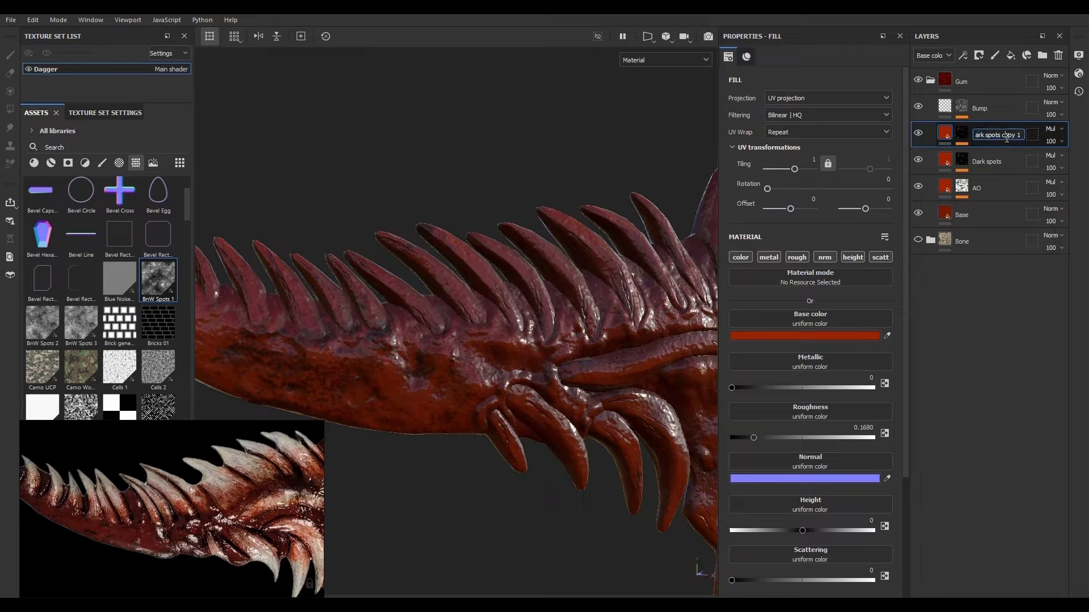
left_click_drag(998, 136, 1050, 142)
key("Delete")
left_click_drag(990, 136, 930, 134)
type("Light spots")
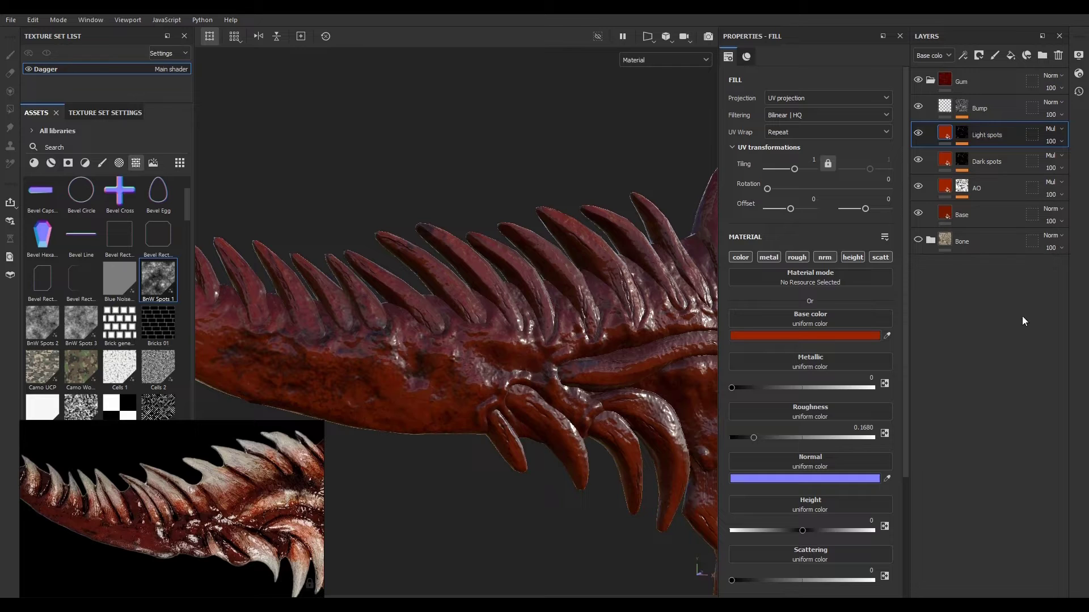
Step: Set the Light spots layer's blend mode to Linear dodge (Add) and check the spots on the blade
left_click(1052, 129)
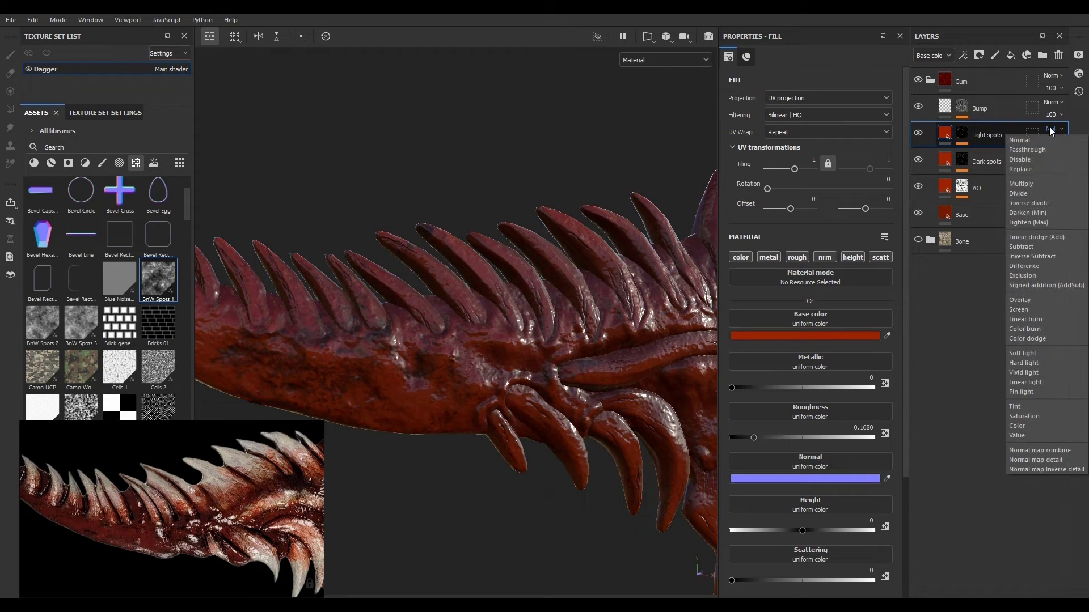
left_click(1028, 237)
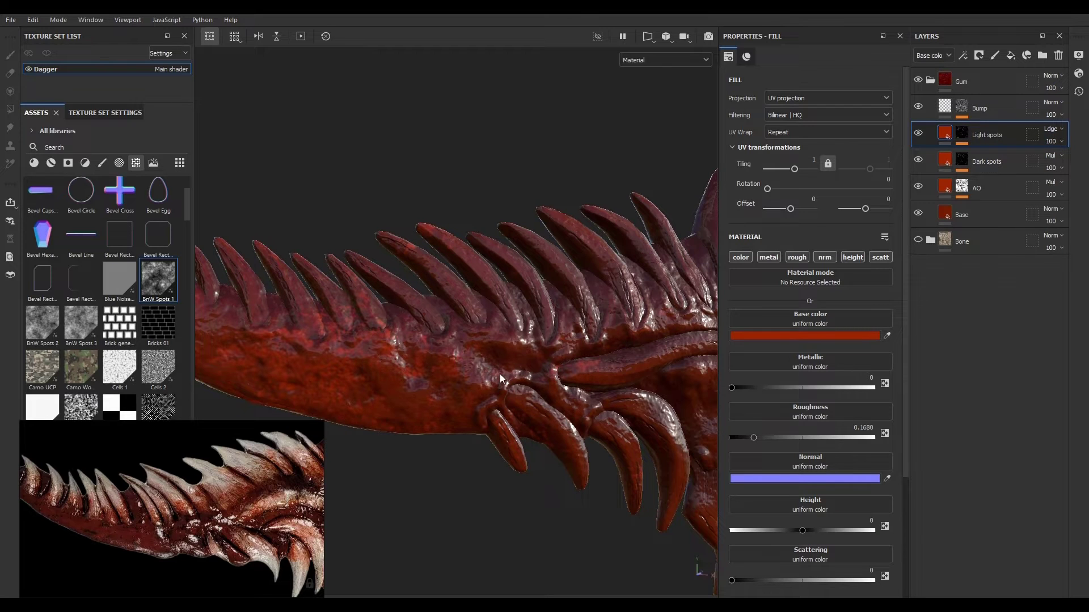
mouse_move(502, 379)
left_mouse_down("alt")
mouse_move(510, 435)
mouse_move(607, 503)
left_mouse_up("alt")
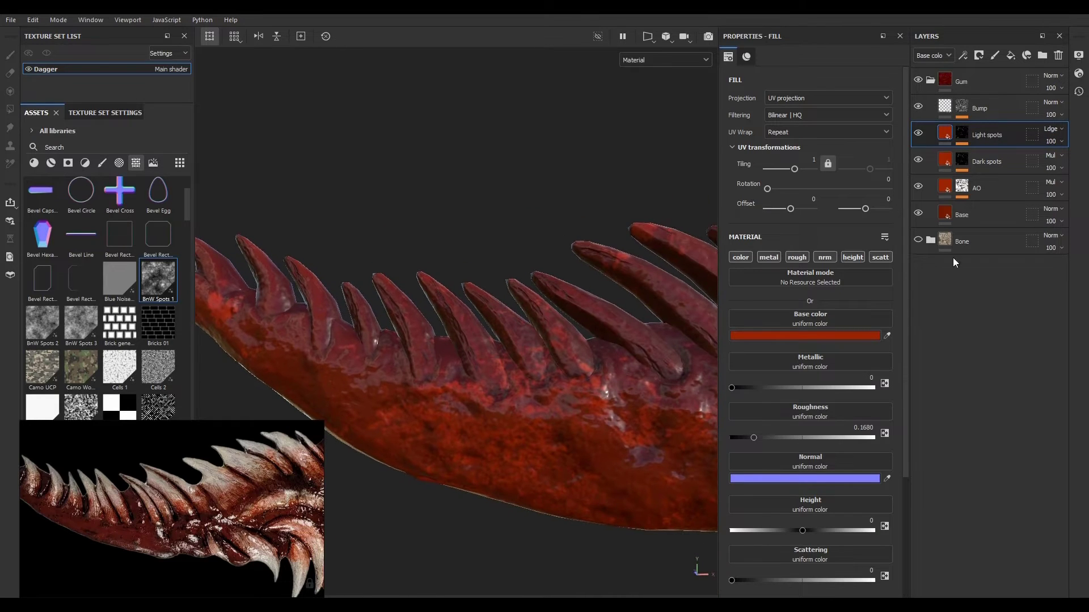
Step: Randomize the seed of the Grunge Paint Peeled fill in the Light spots mask until its pattern differs from the dark spots
left_click(962, 133)
left_click(986, 159)
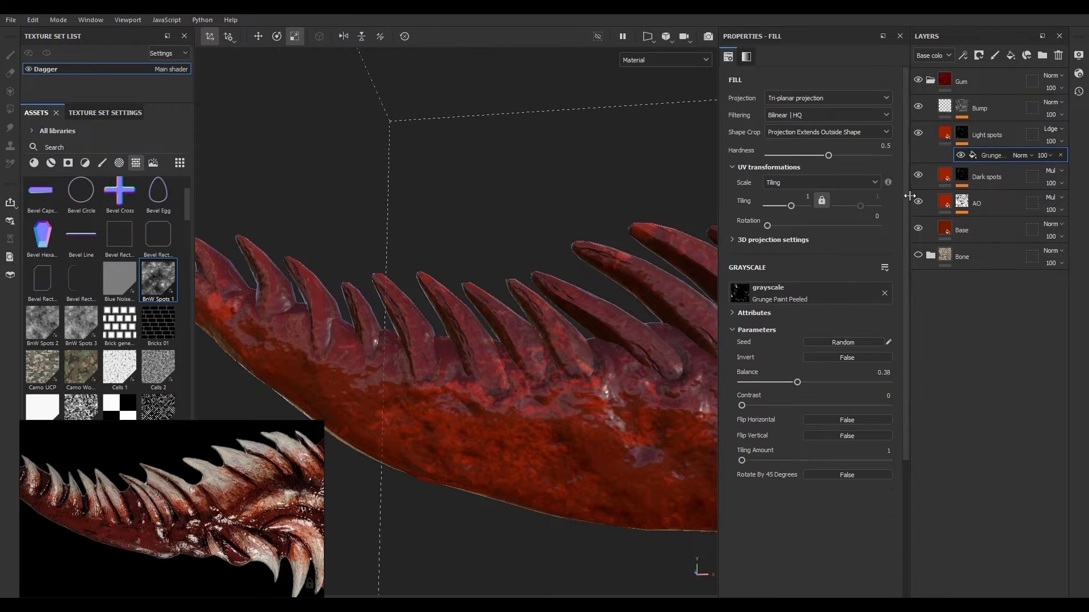
left_click(829, 341)
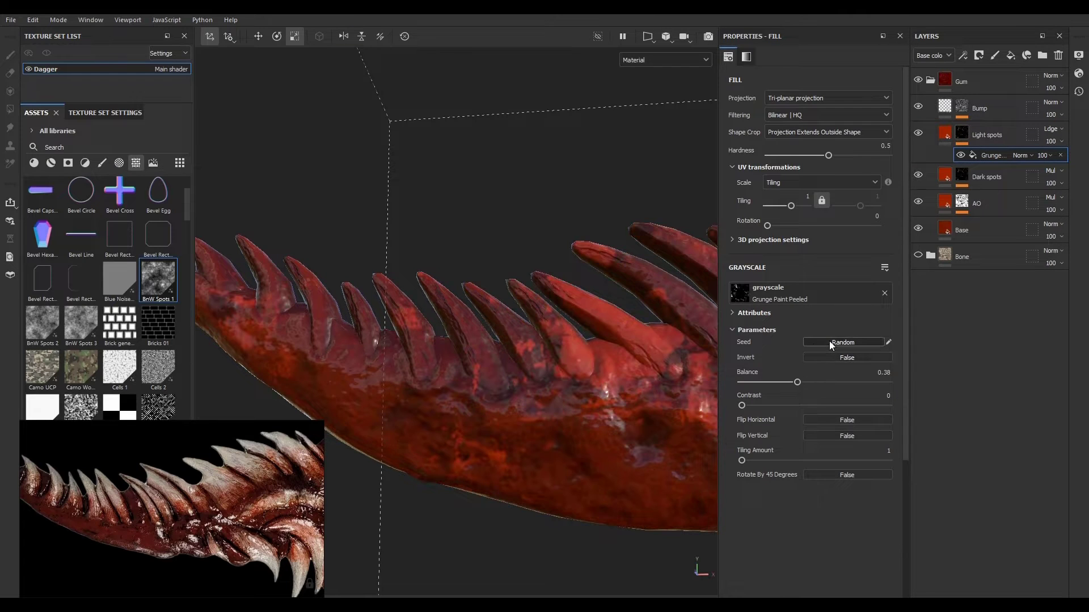
left_click(829, 341)
left_click(829, 341)
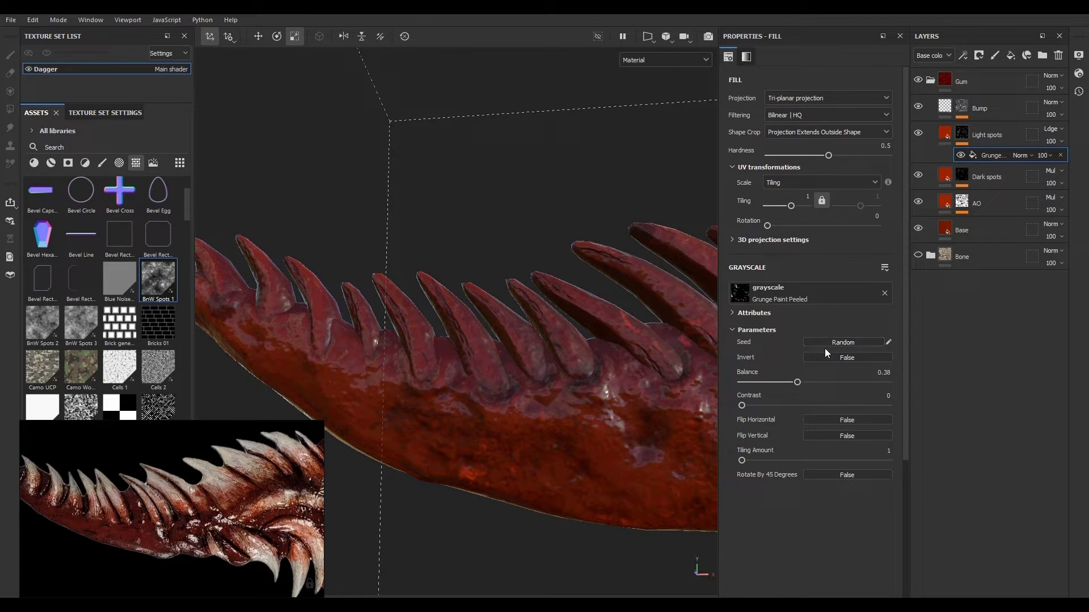
left_click(825, 342)
left_click(826, 343)
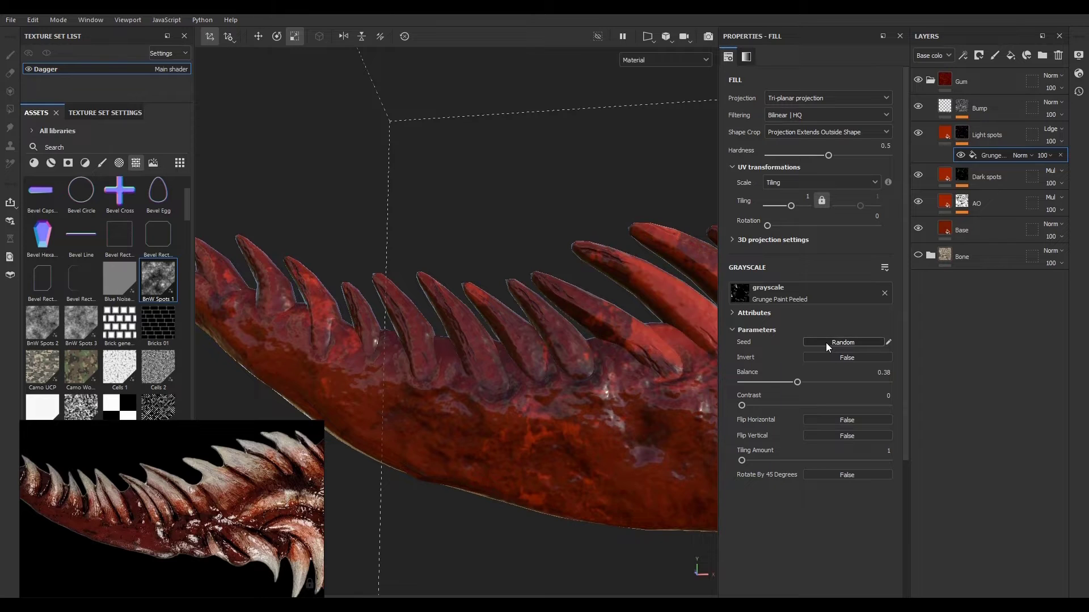
left_click(826, 343)
left_click_drag(674, 421, 487, 419, "alt")
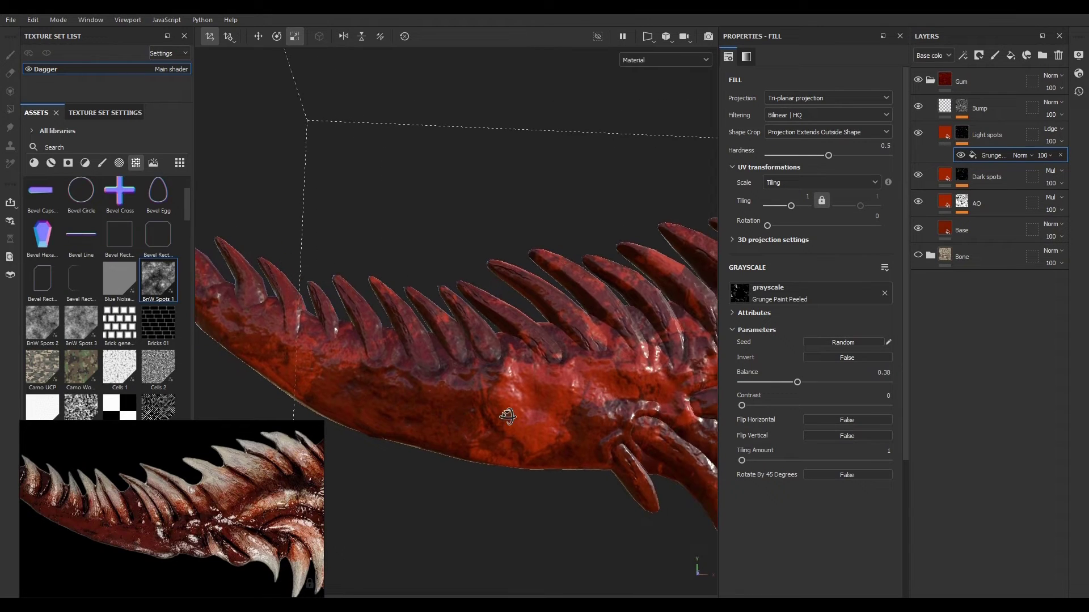
Step: Lower the Light spots layer's opacity to 15 and check the subtle spots along the blade
left_click(1048, 142)
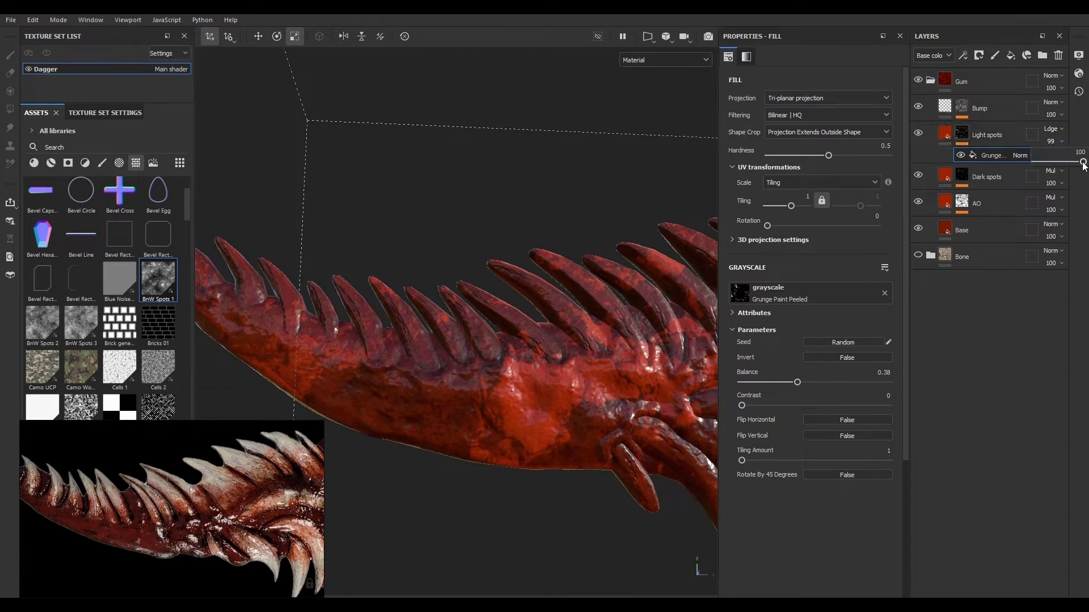
left_click_drag(1075, 165, 1043, 160)
right_click_drag(454, 397, 323, 373, "alt")
left_click_drag(323, 373, 454, 426, "alt")
right_click_drag(453, 425, 590, 461, "alt")
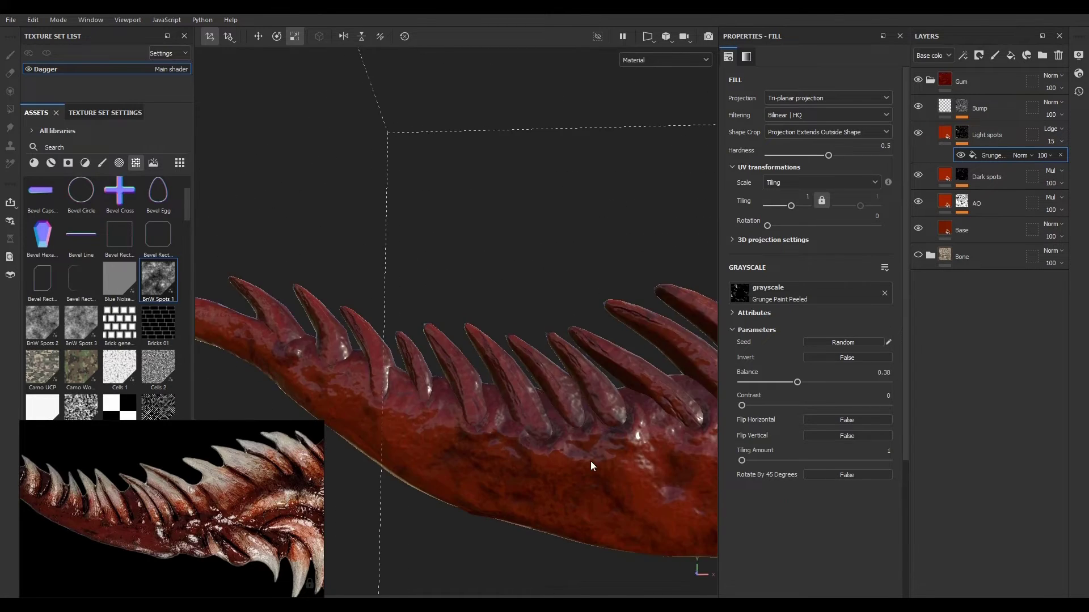
left_click_drag(590, 461, 552, 382, "alt")
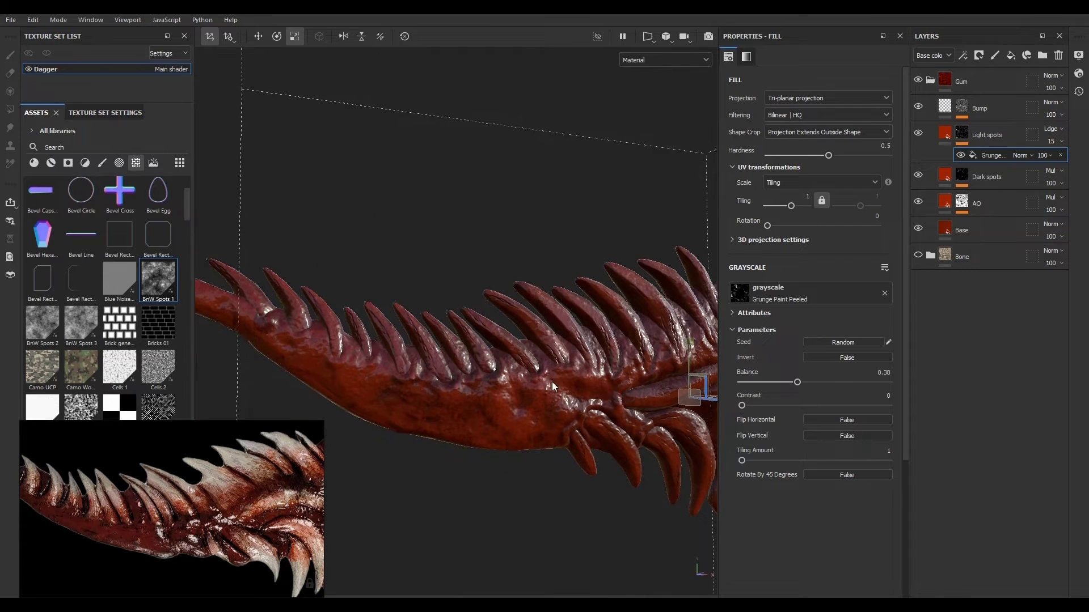
Step: Switch the viewport from the material display to the Scattering channel and view the dagger in it
left_click(941, 134)
left_click(1003, 106)
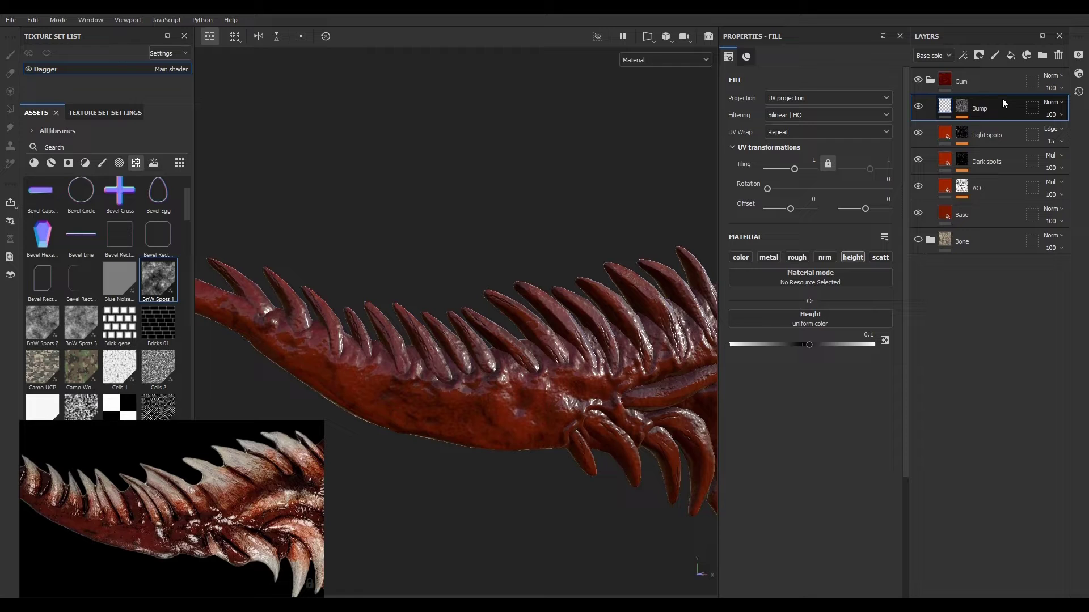
left_click(679, 59)
left_click(655, 61)
left_click(655, 60)
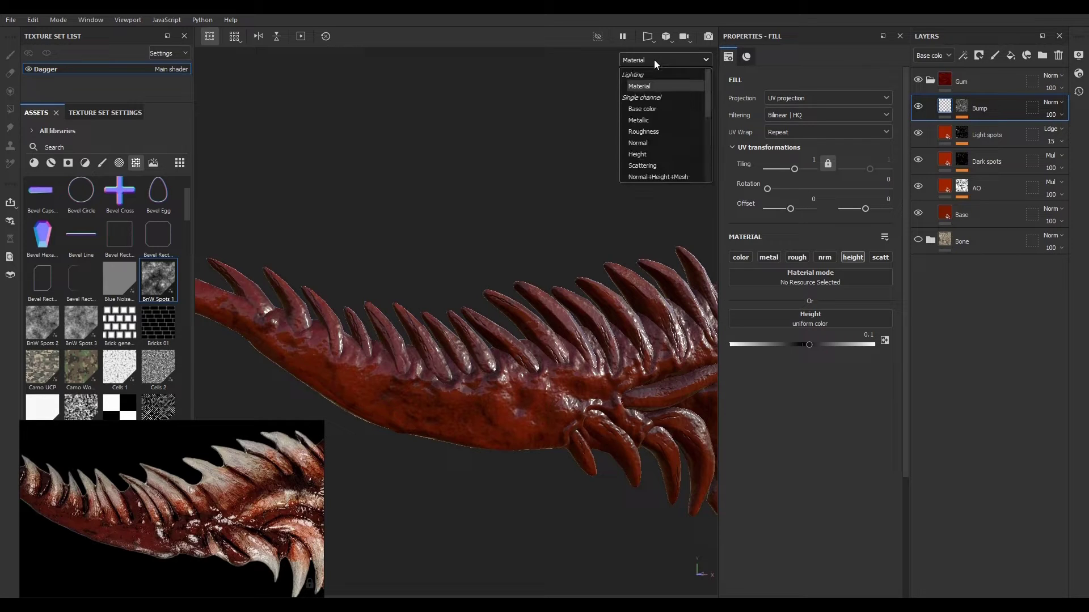
left_click(651, 165)
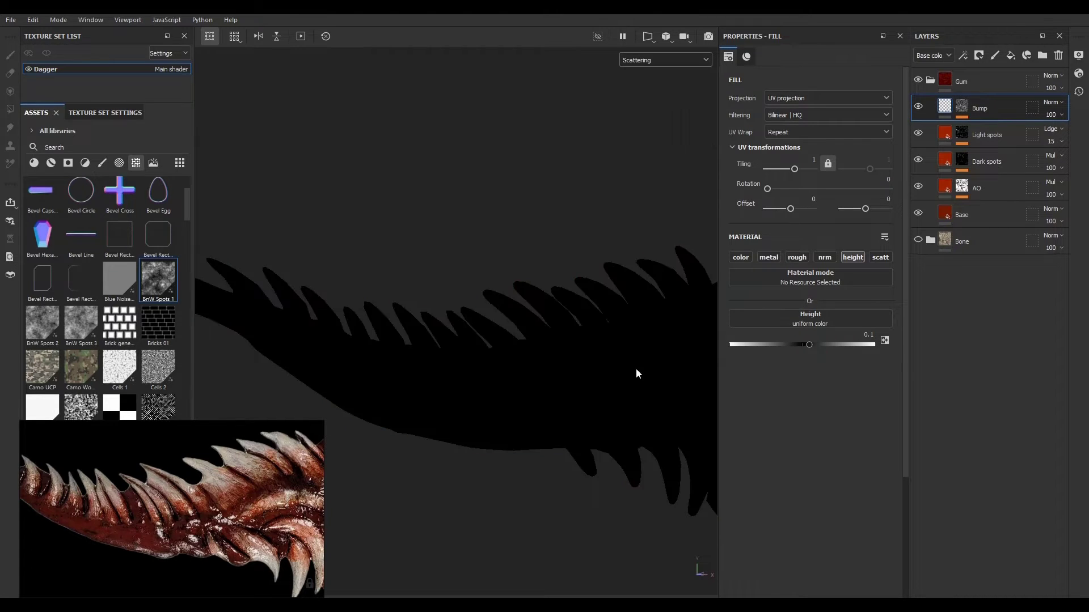
scroll(547, 364, "up", 1)
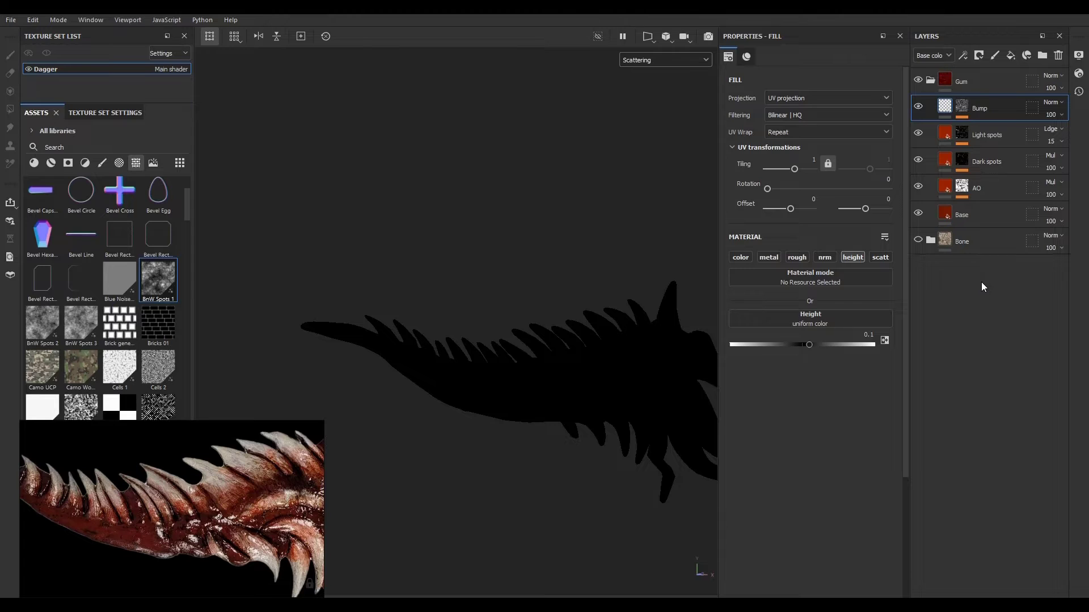
Step: Add a fill layer named SSS at the very bottom of the layer stack with only the scattering channel enabled
left_click(994, 80)
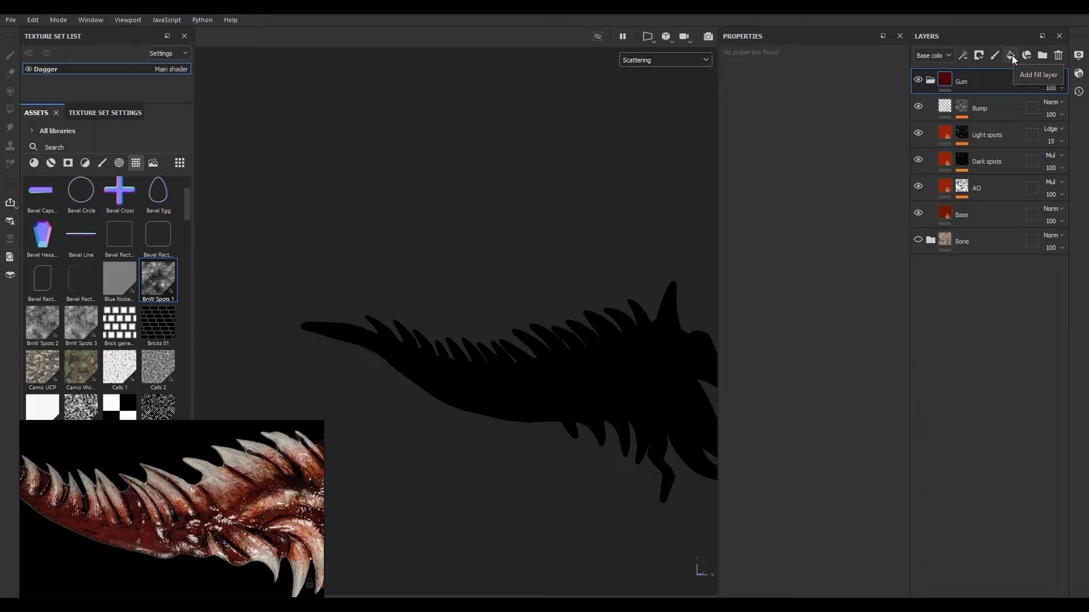
left_click(1012, 56)
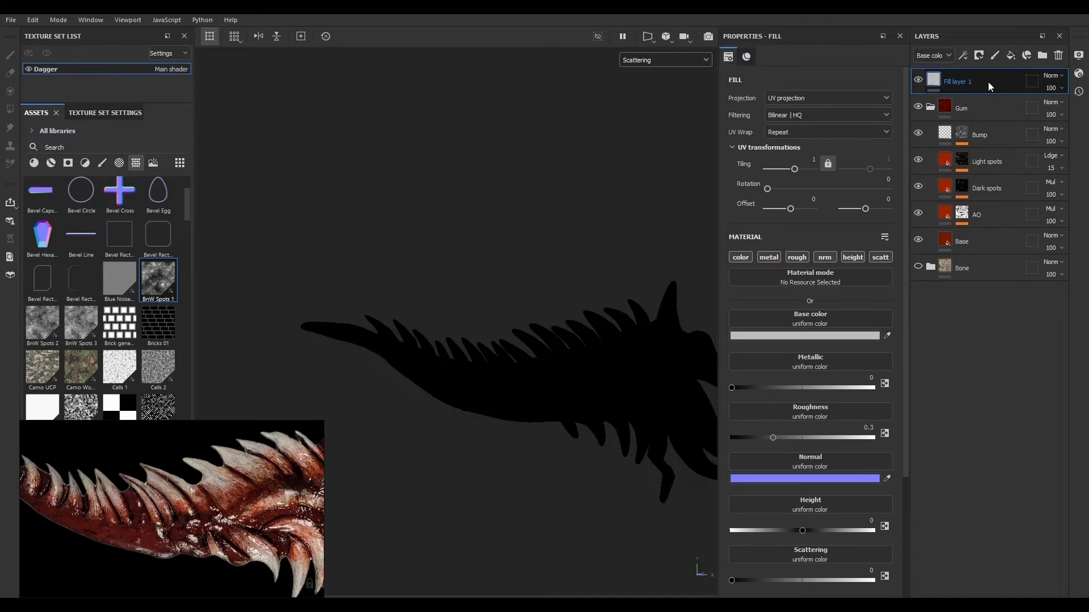
left_click_drag(988, 82, 995, 432)
double_click(958, 269)
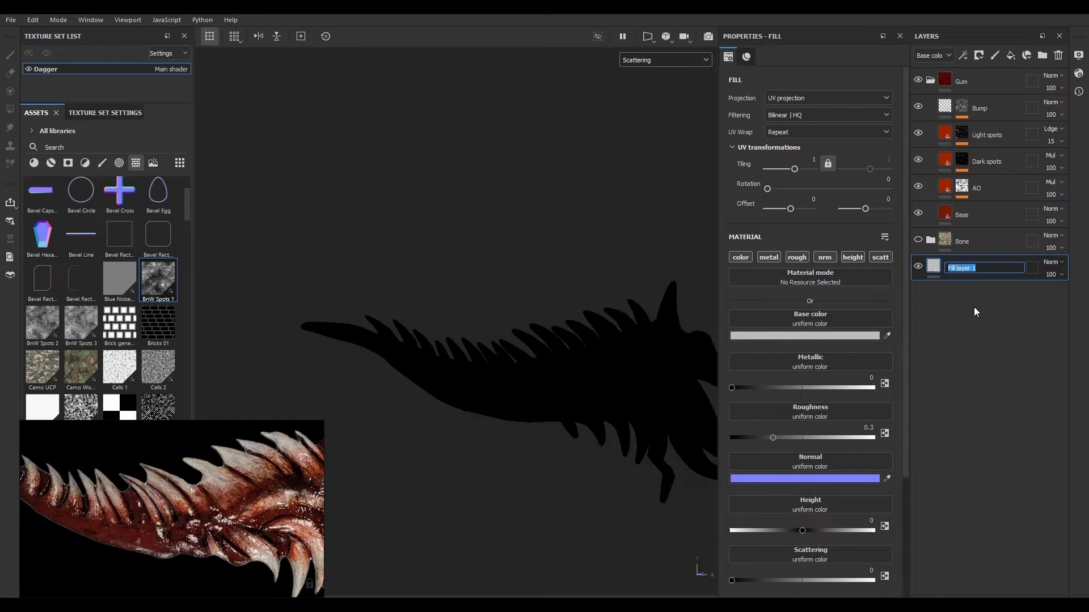
type("SSS")
key("Return")
left_click(879, 257)
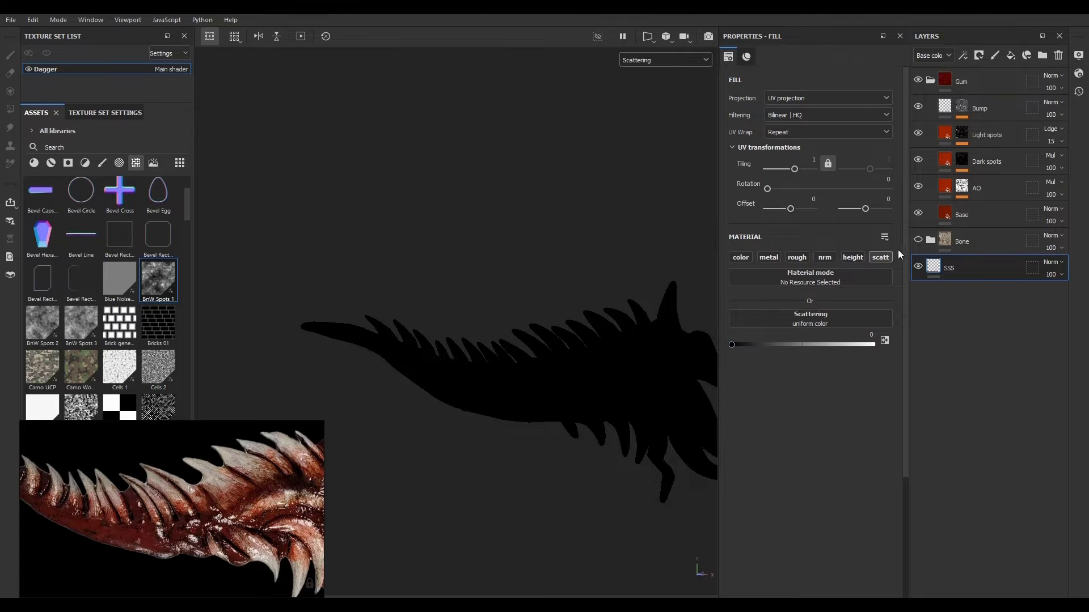
Step: Add a second fill layer named SSS above Bump in the Gum folder with only its scattering channel enabled
left_click(997, 104)
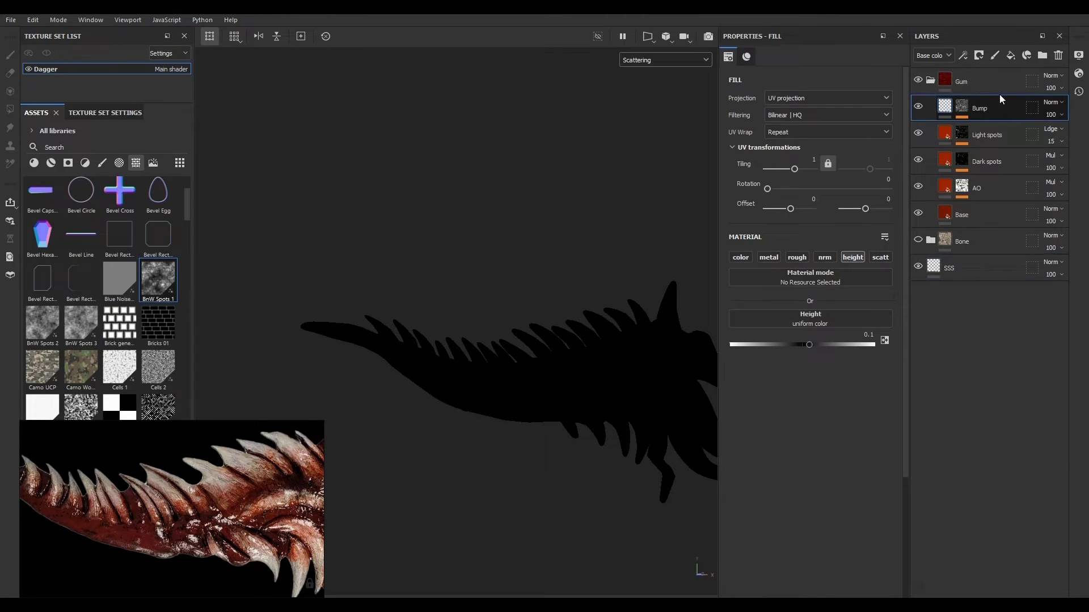
left_click(1011, 56)
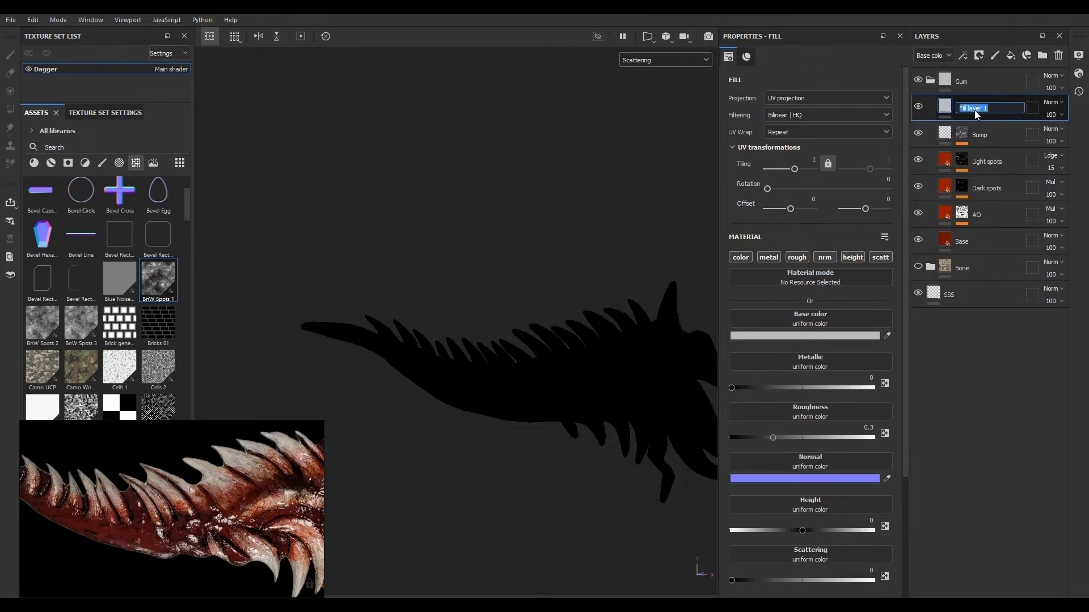
type("SSS")
key("Return")
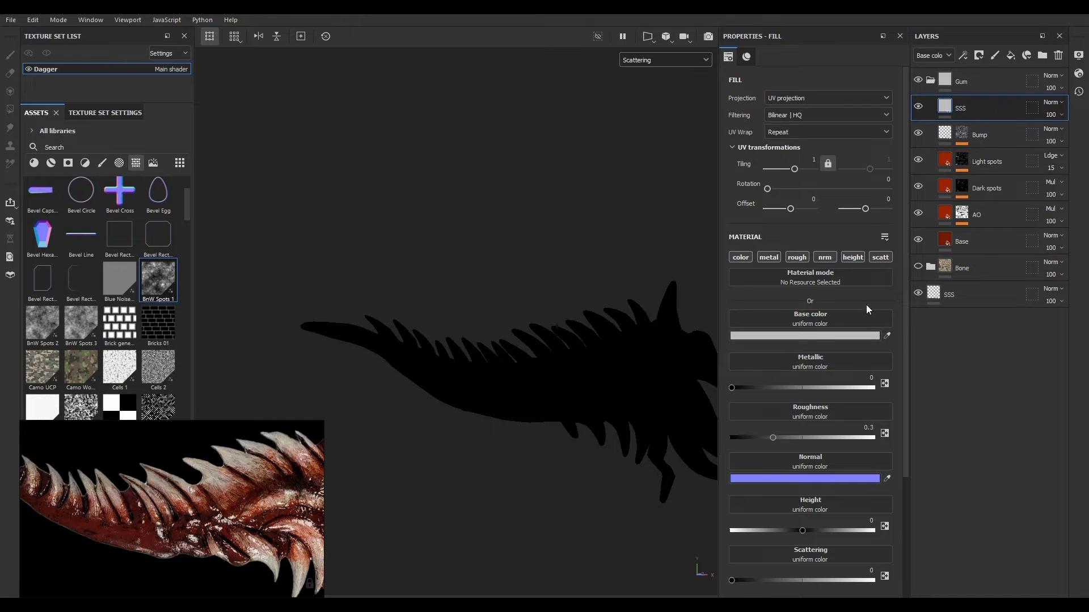
left_click(880, 257)
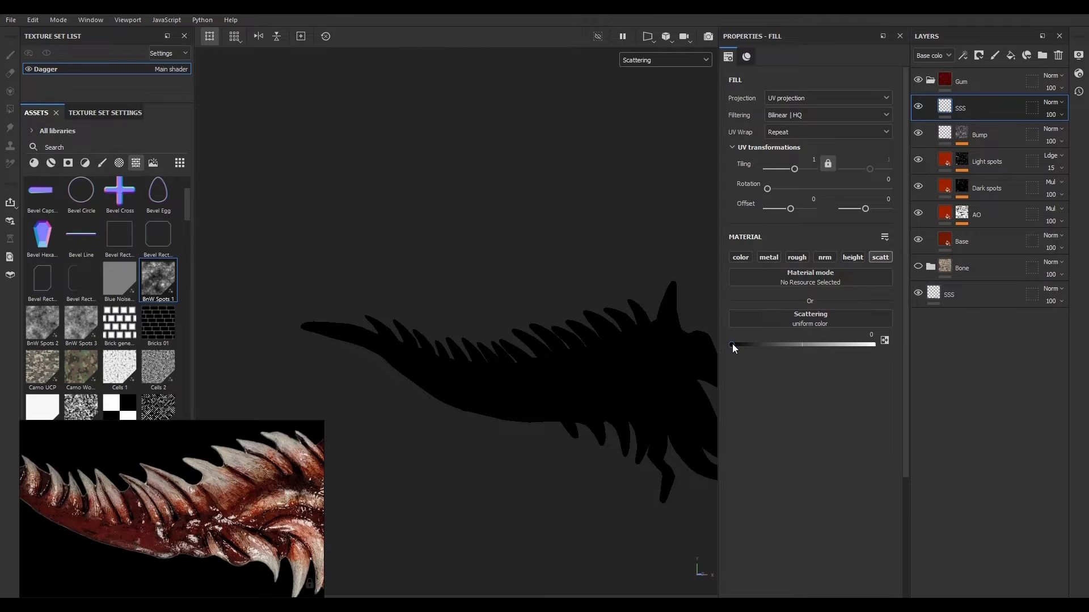
Step: Set the Gum folder's SSS layer to a scattering value of 0.5
left_click_drag(732, 344, 806, 345)
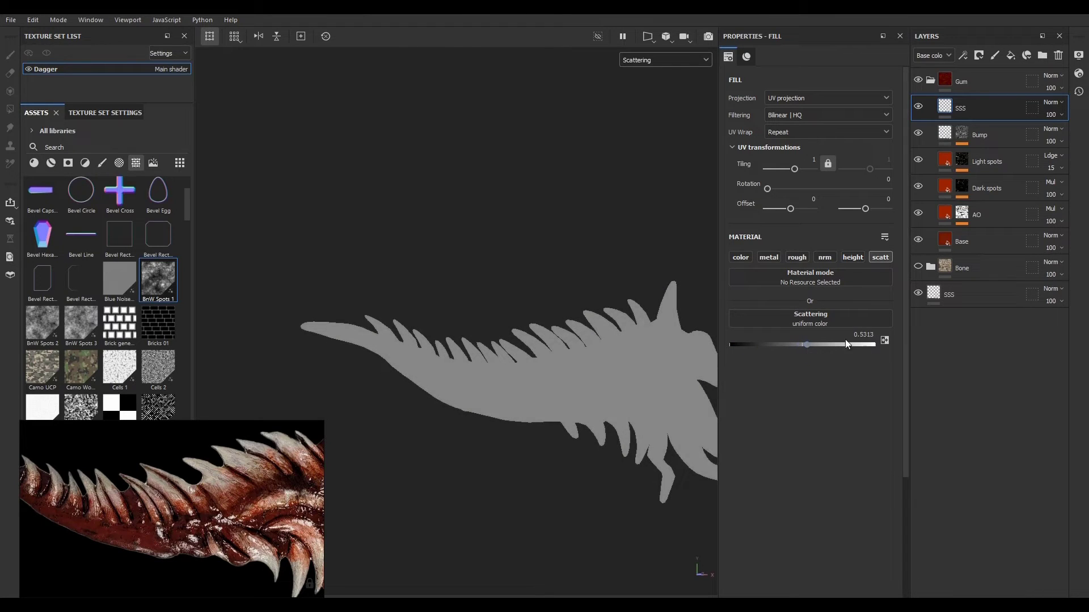
left_click(856, 336)
type("0.5")
key("Return")
scroll(676, 407, "up", 3)
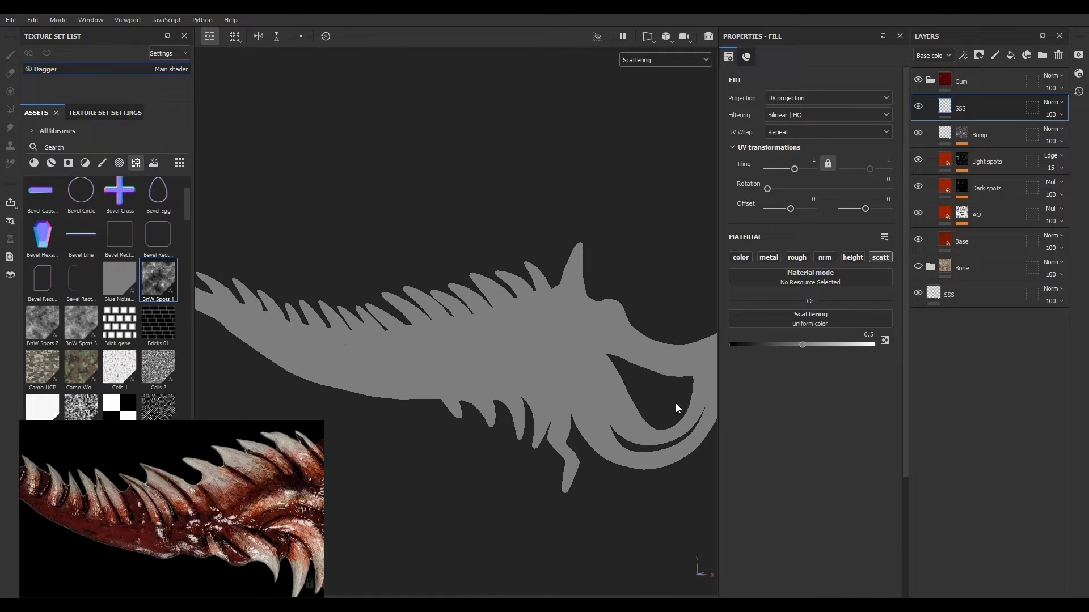
Step: Add a black mask to the Gum folder's SSS layer and drive it with a fill using the dagger's Thickness Map
left_click(979, 55)
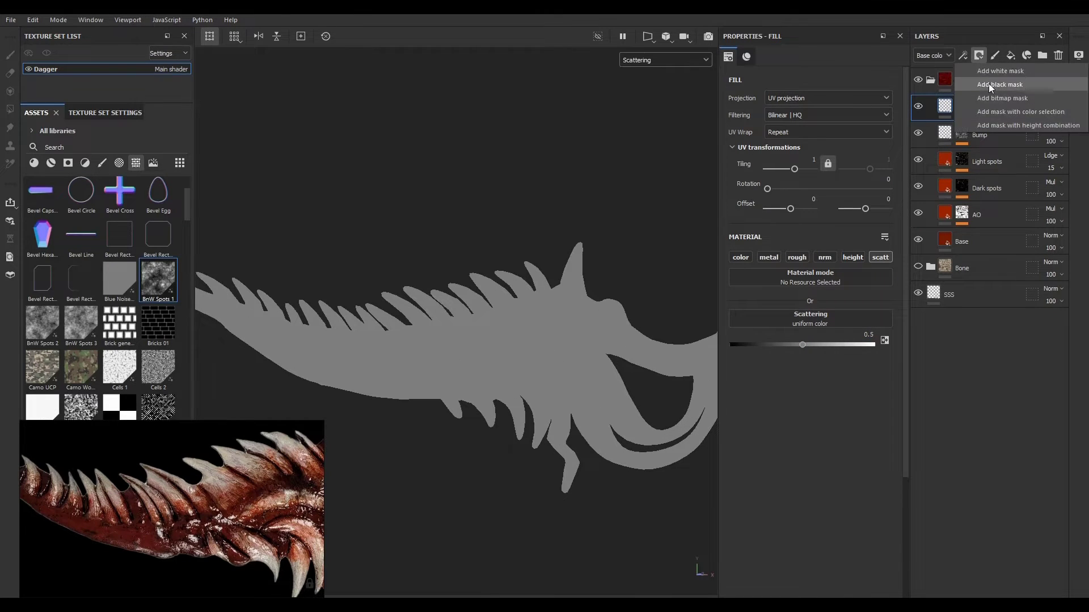
left_click(989, 83)
left_click(979, 56)
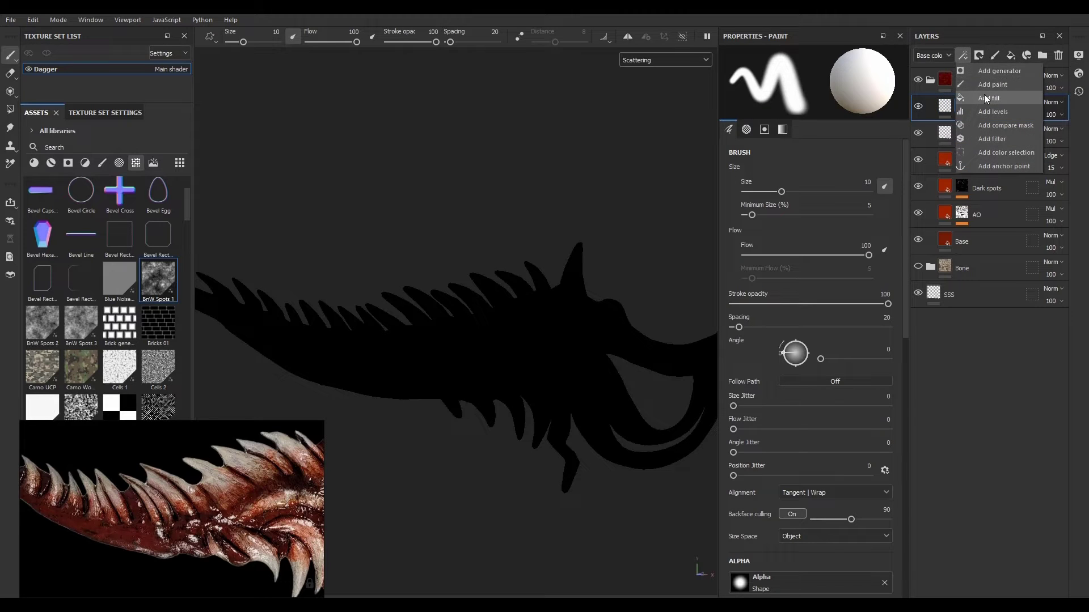
left_click(985, 94)
left_click(812, 261)
type("amb")
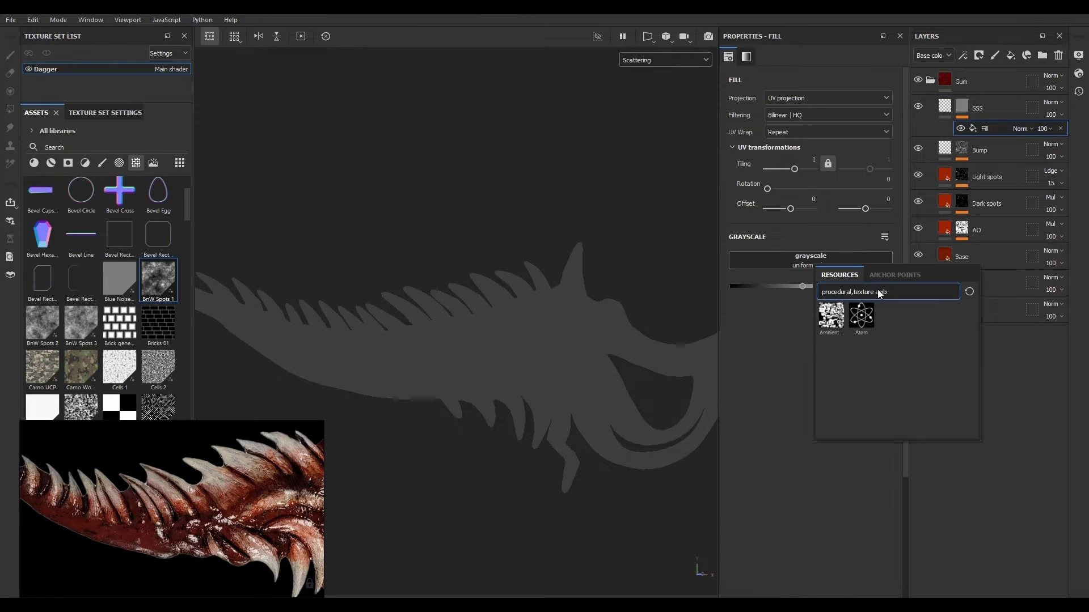
key("BackSpace")
key("BackSpace")
key("BackSpace")
type("thi")
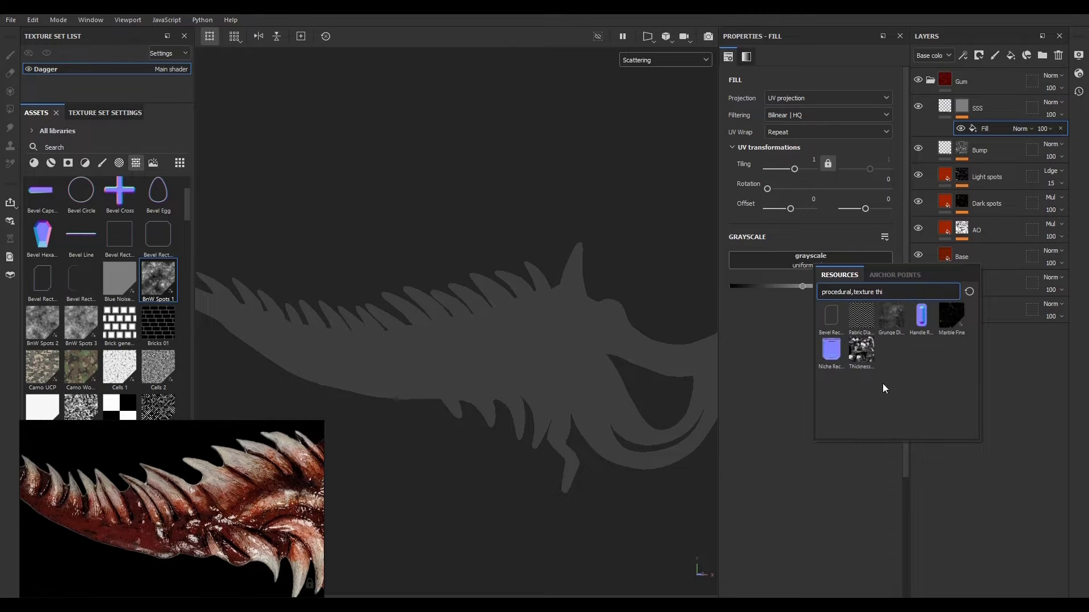
left_click(869, 352)
Step: Examine how the thickness mask distributes scattering over the blade, spikes and handle
scroll(624, 301, "up", 4)
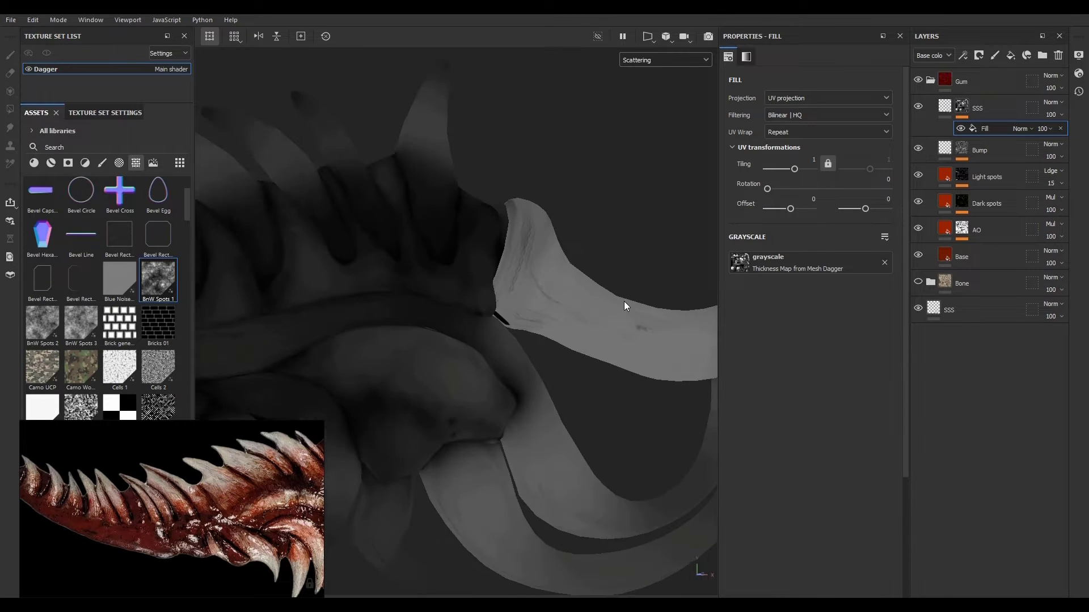
scroll(582, 345, "down", 4)
scroll(393, 328, "up", 3)
scroll(392, 328, "down", 4)
scroll(488, 329, "up", 4)
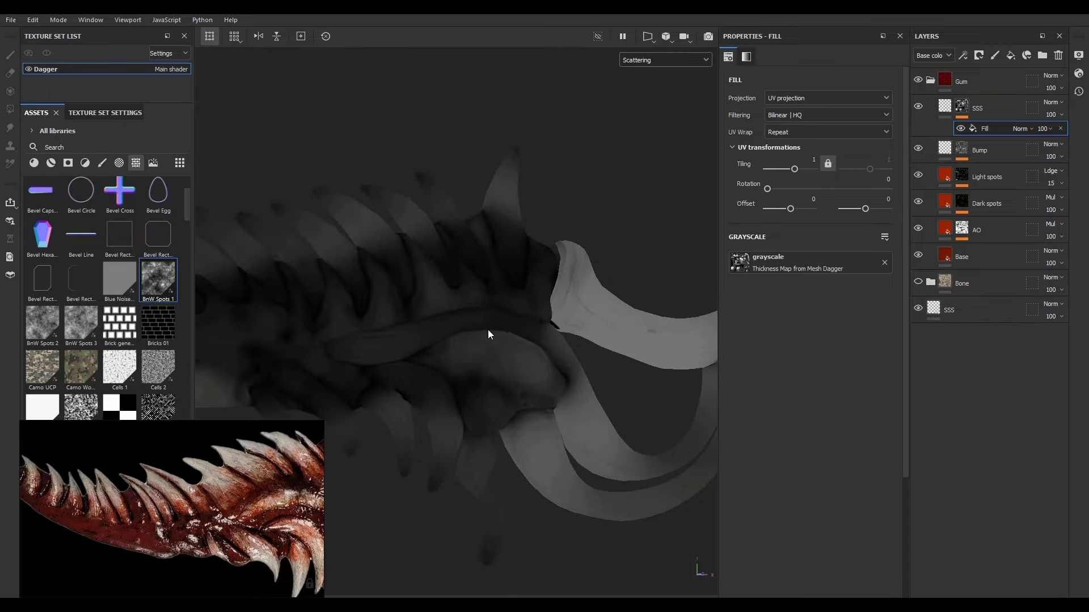
scroll(631, 356, "down", 4)
scroll(501, 331, "up", 4)
scroll(505, 337, "down", 4)
scroll(621, 343, "up", 4)
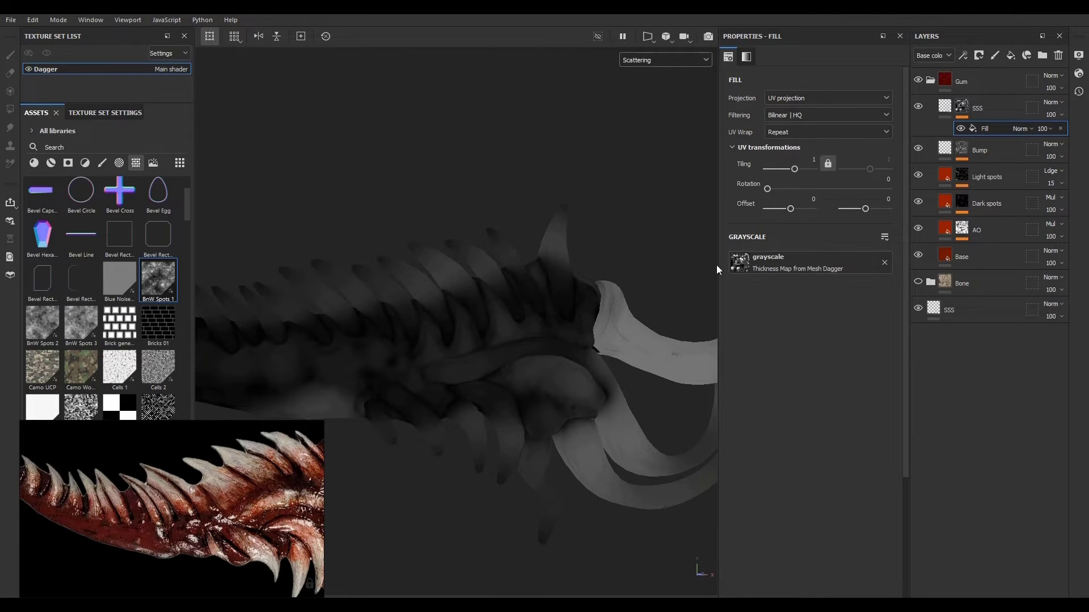
scroll(434, 335, "down", 4)
scroll(389, 333, "up", 4)
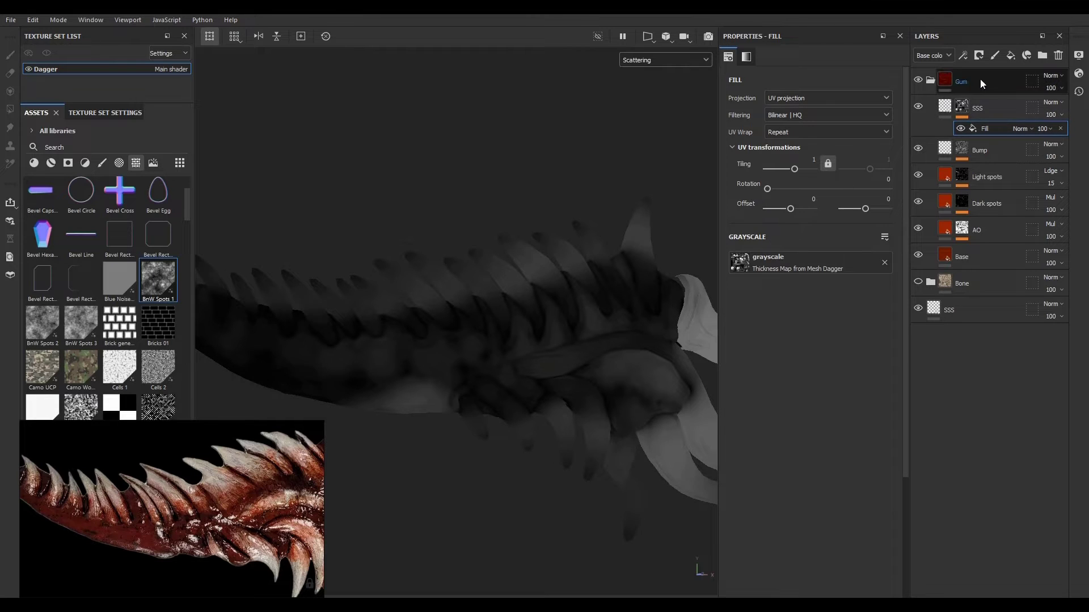
Step: Add a Levels effect above the thickness fill in the SSS mask and invert it
left_click(963, 55)
left_click(984, 112)
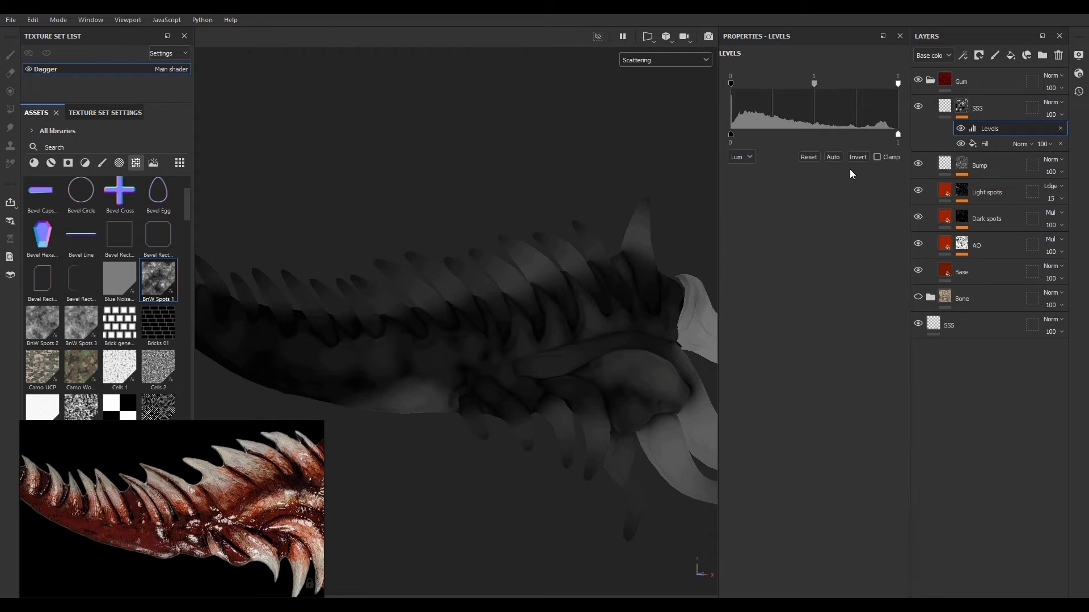
left_click(854, 156)
scroll(532, 325, "down", 4)
scroll(535, 328, "up", 3)
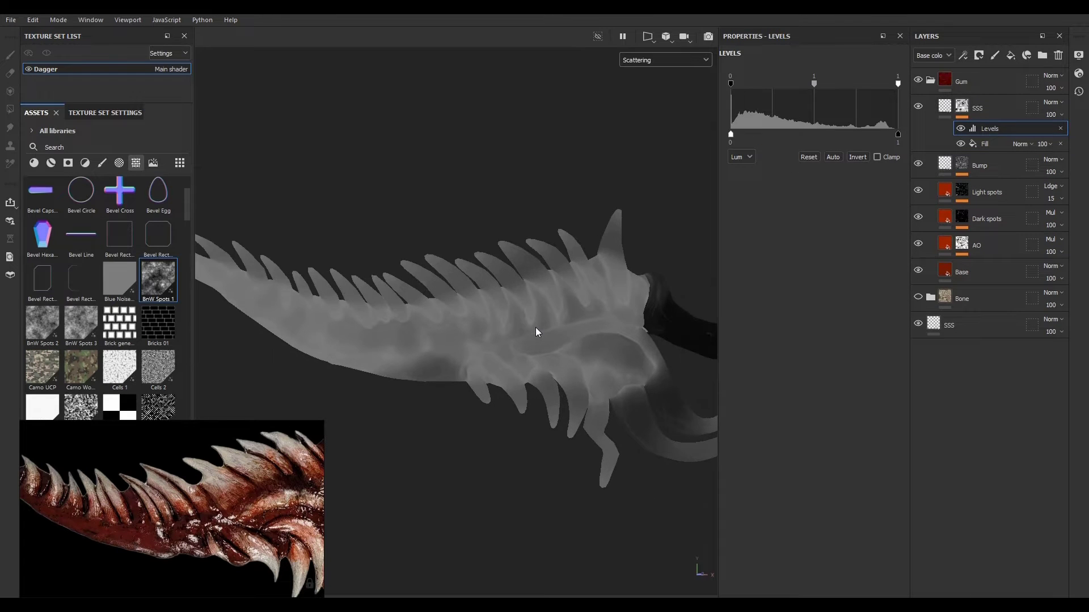
scroll(604, 327, "down", 3)
scroll(609, 324, "up", 4)
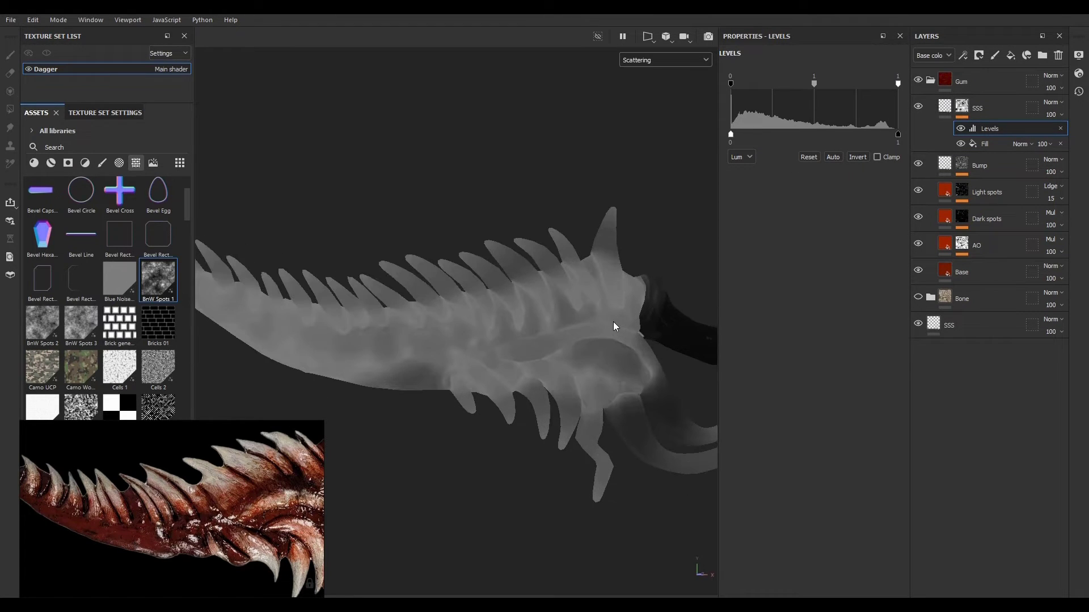
Step: Increase the SSS mask's contrast by lowering the Levels input white point to about 0.403, keeping the input black point at 0
left_click_drag(731, 82, 784, 85)
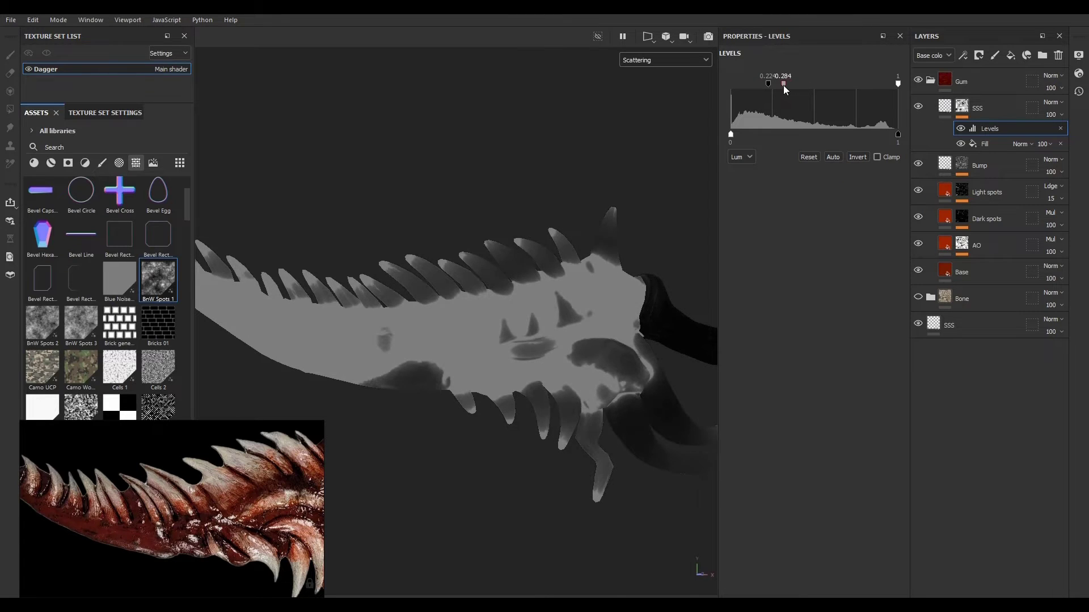
left_click_drag(898, 83, 731, 83)
left_click_drag(820, 86, 781, 86)
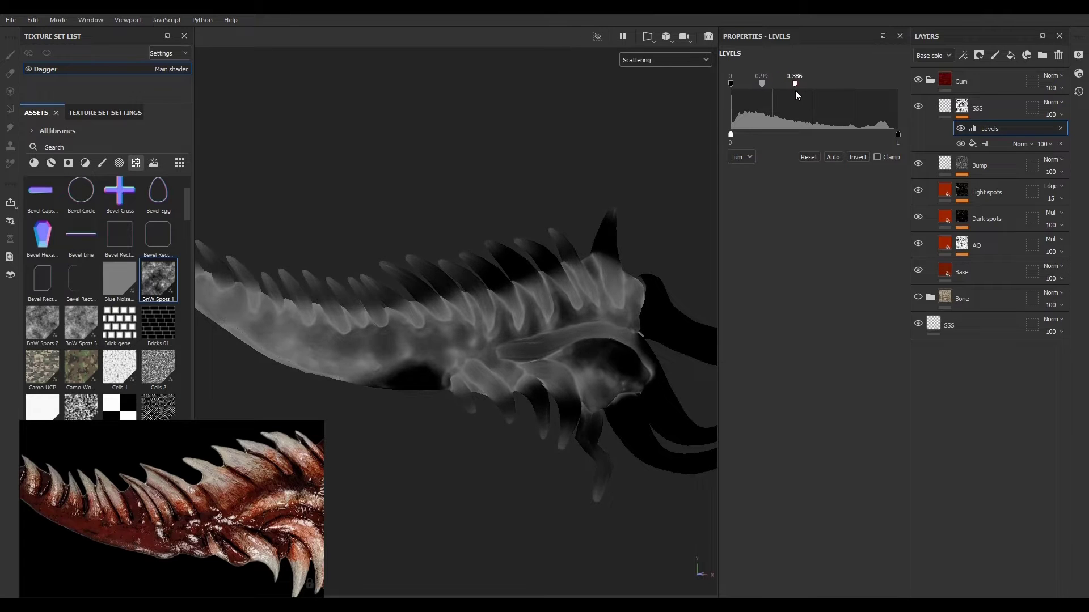
scroll(467, 348, "up", 4)
scroll(503, 355, "down", 6)
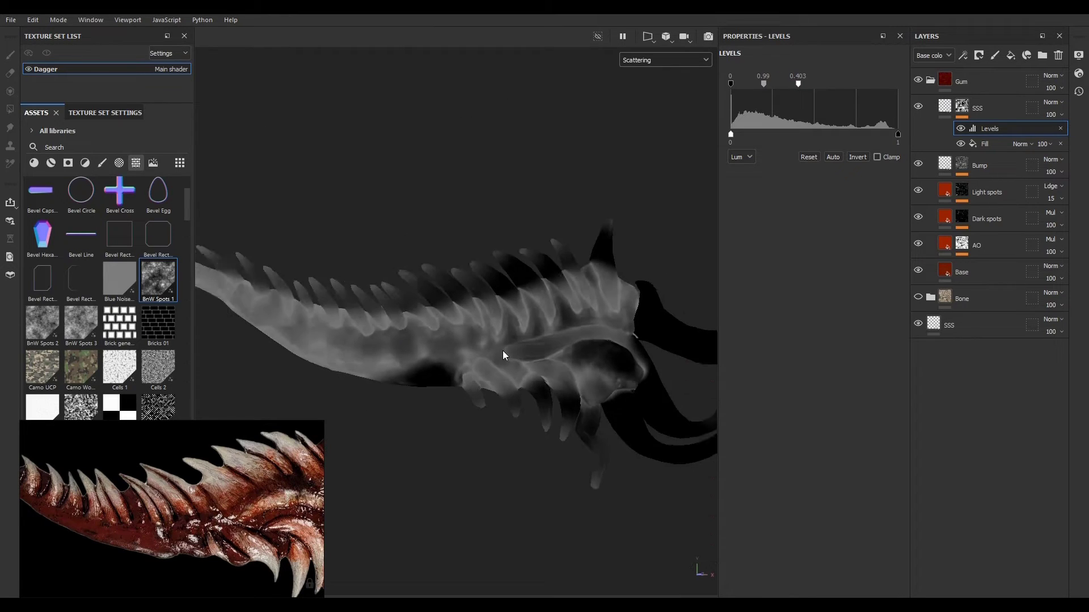
Step: Enable the scattering channel on the Bump layer and set its scattering value to about 0.293
left_click(981, 168)
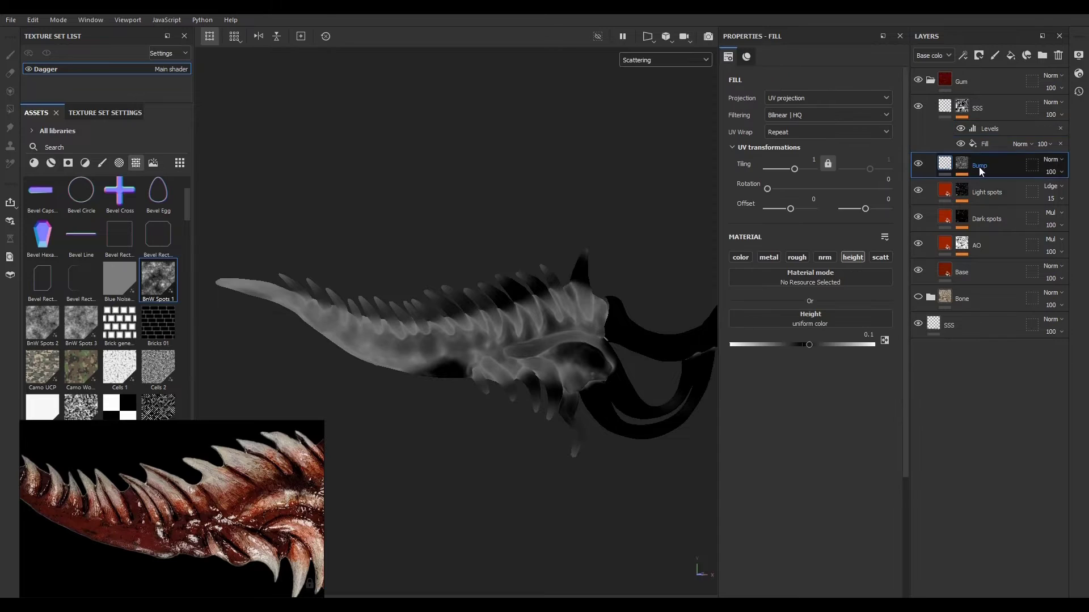
left_click(1003, 193)
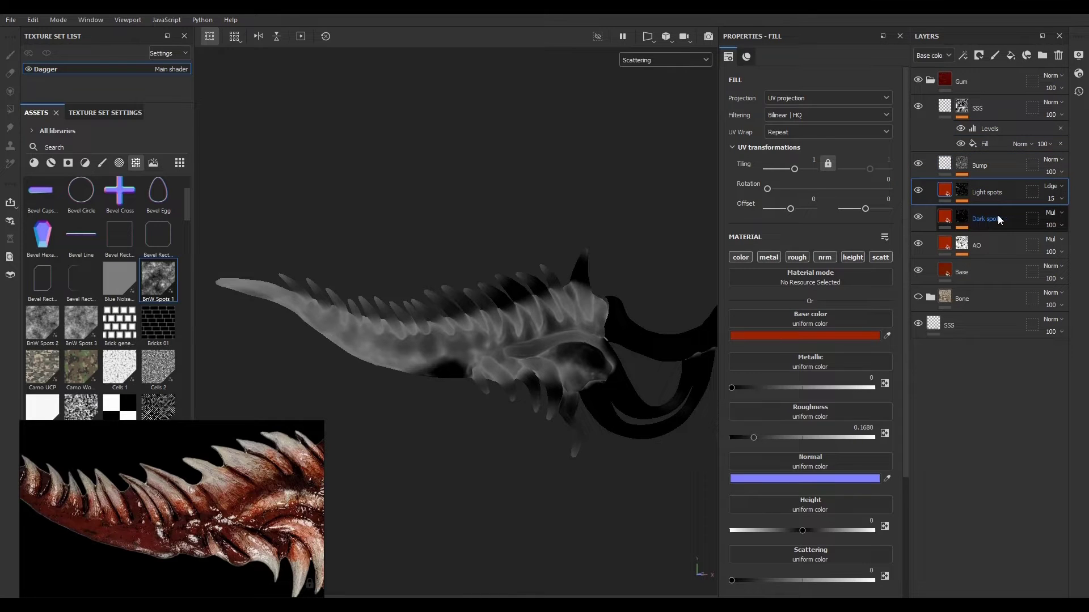
left_click(998, 218)
mouse_move(948, 219)
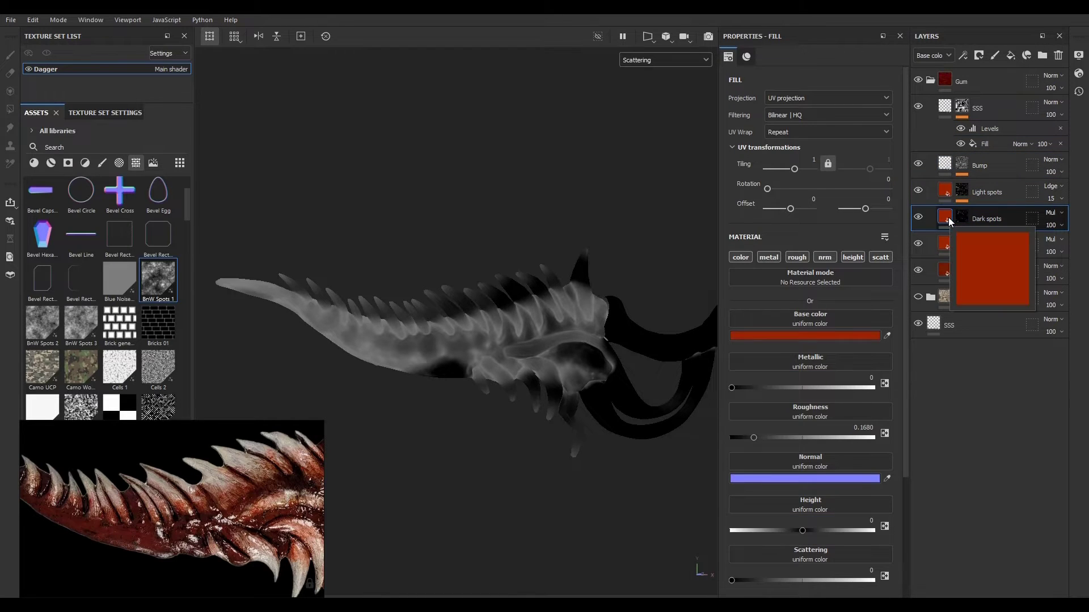
left_click(986, 166)
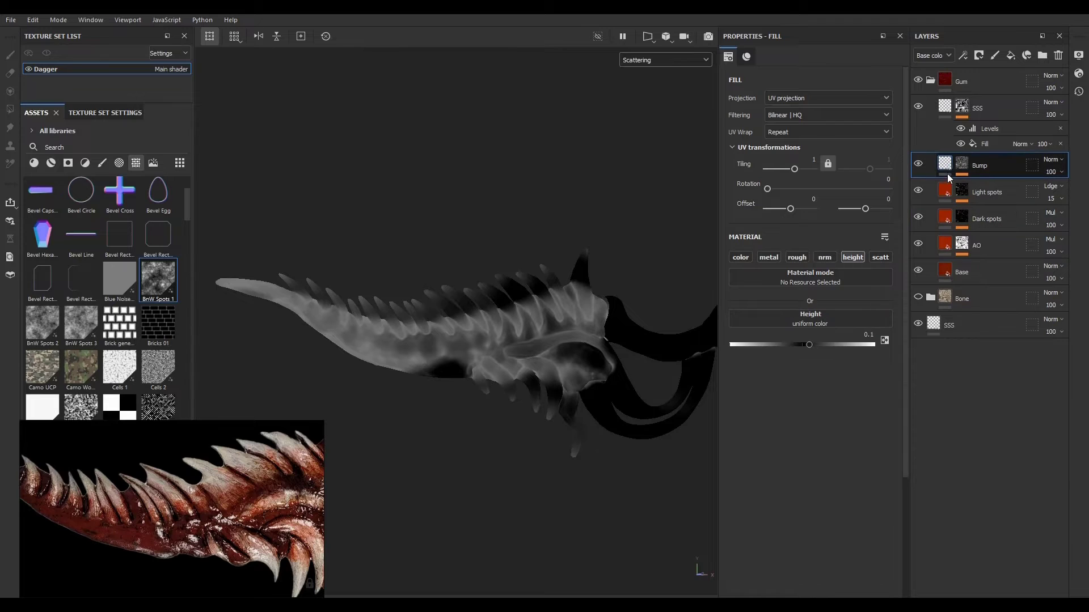
left_click(880, 258)
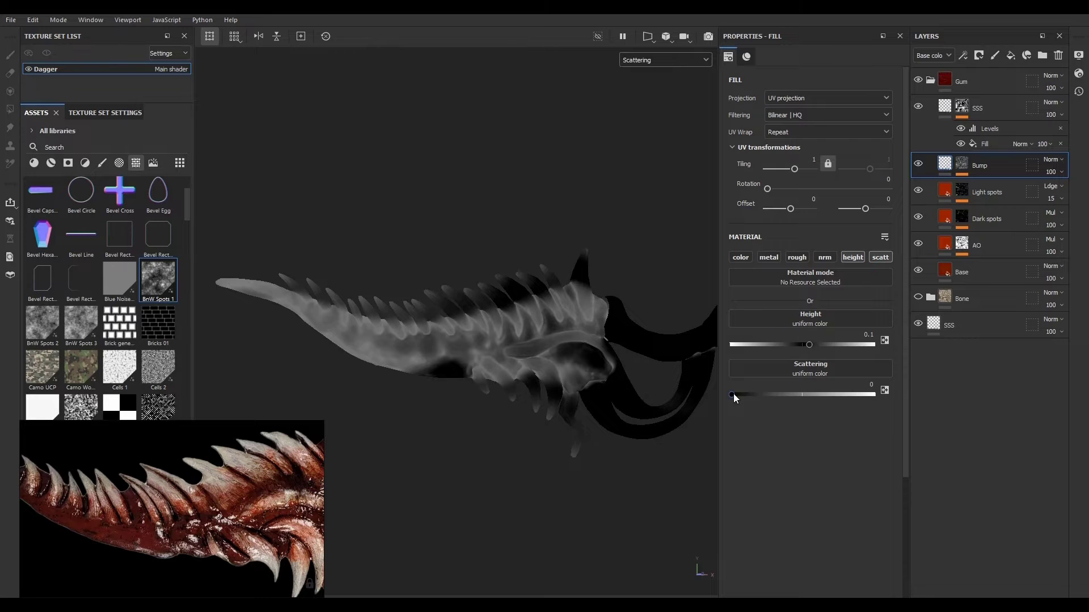
left_click_drag(733, 394, 788, 397)
scroll(414, 379, "up", 3)
right_click_drag(413, 380, 543, 365, "alt")
left_click_drag(787, 394, 772, 395)
right_click_drag(482, 392, 614, 325, "alt")
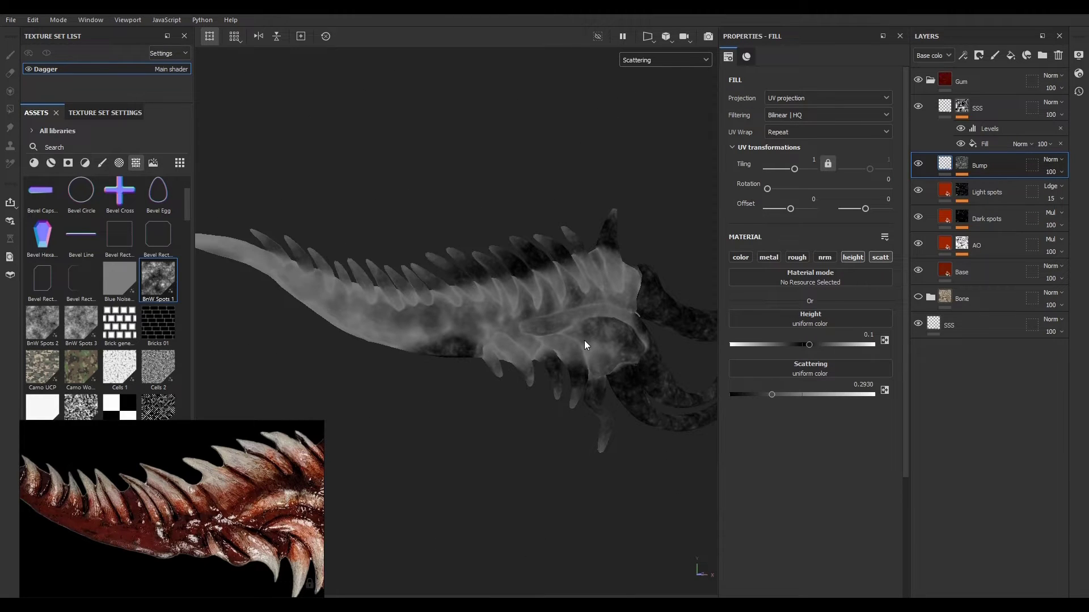
Step: Collapse the Gum folder, return the viewport to the Material display, and rotate the lighting around the dagger
left_click(931, 80)
left_click(981, 80)
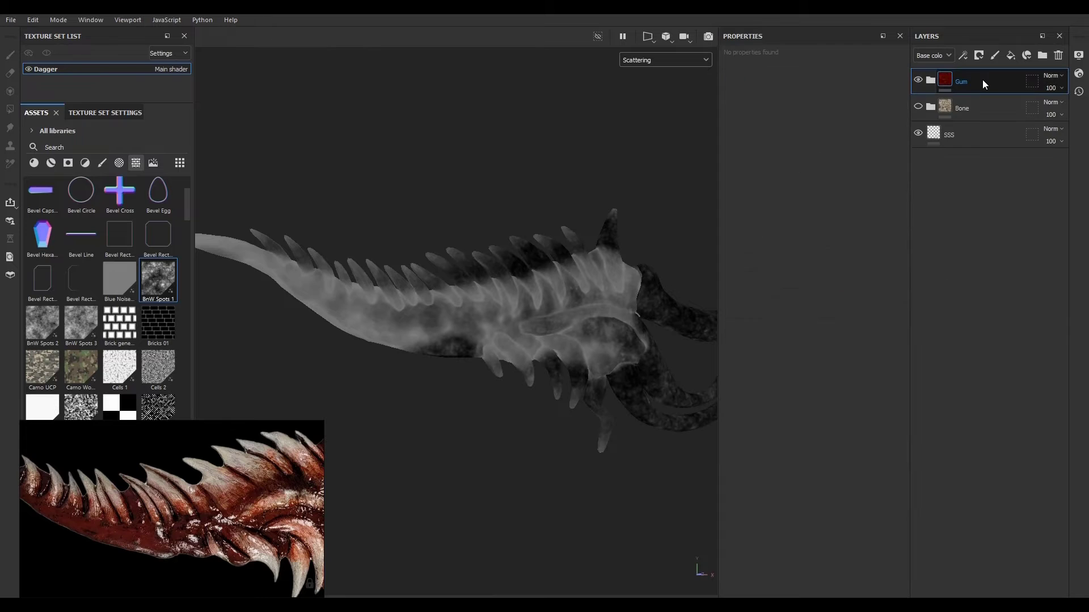
left_click(646, 60)
left_click(642, 72)
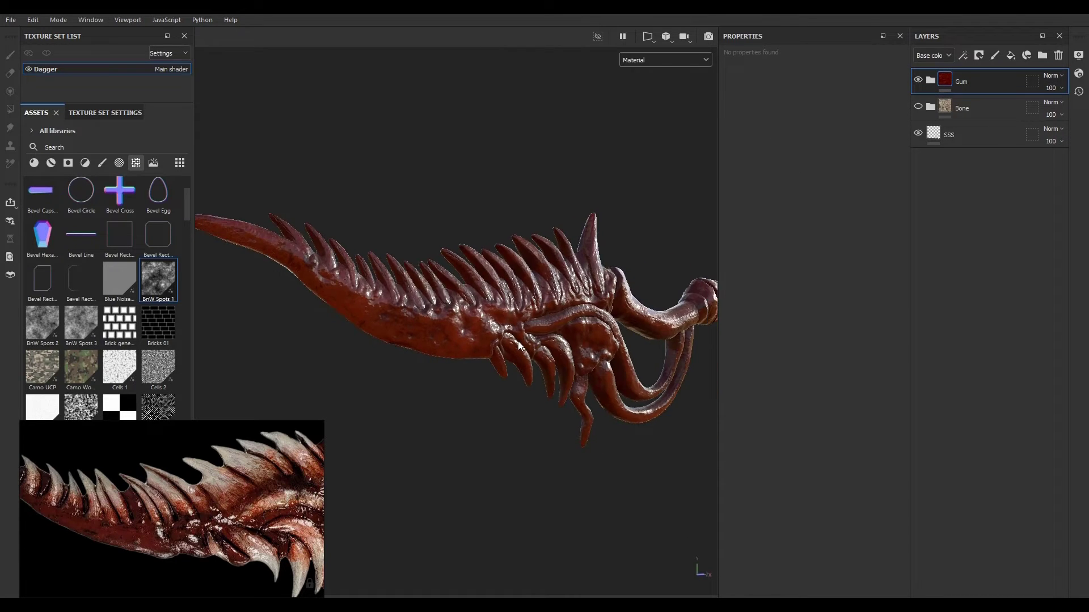
mouse_move(519, 344)
left_mouse_down("alt")
mouse_move(557, 423)
mouse_move(493, 394)
mouse_move(491, 406)
mouse_move(562, 422)
mouse_move(526, 355)
left_mouse_up("alt")
right_click_drag(560, 365, 534, 368, "shift")
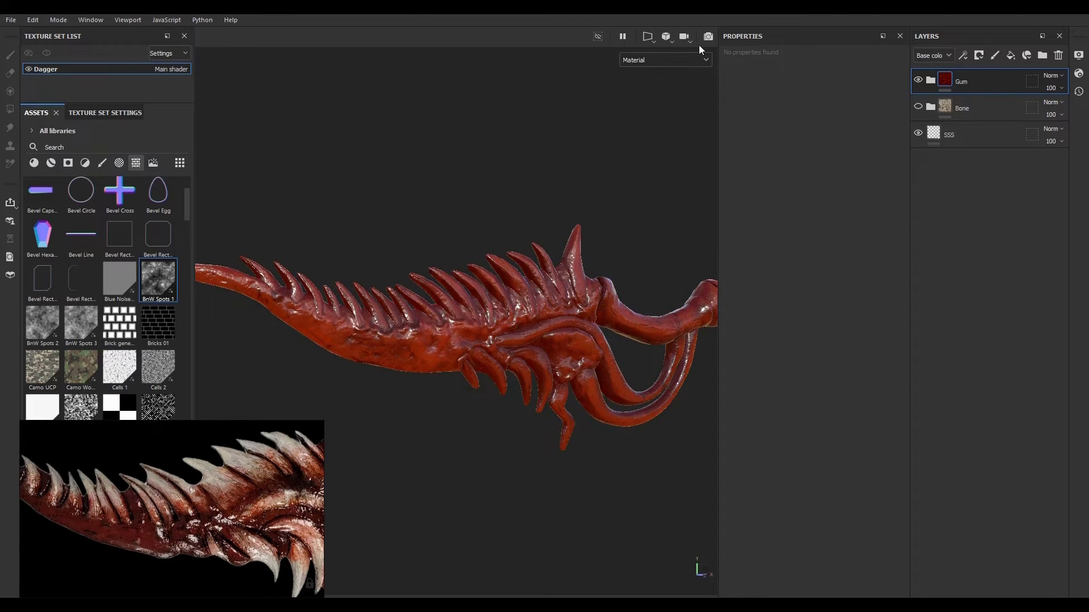
Step: Switch to Iray rendering, set the environment map to Bonifacio Aragon Stairs, and rotate the environment to 11
left_click(707, 37)
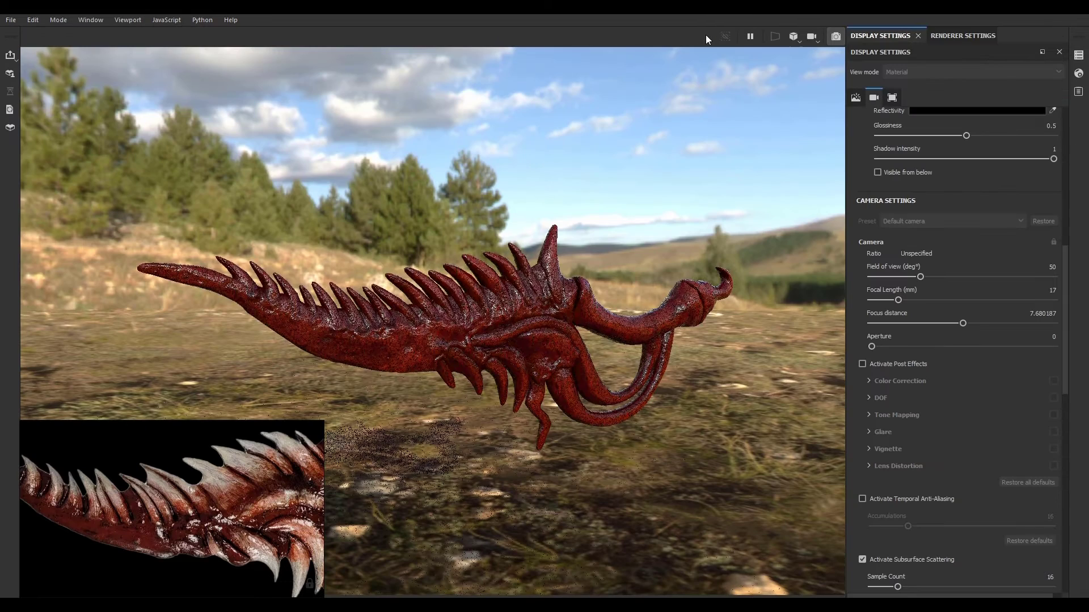
scroll(940, 187, "up", 10)
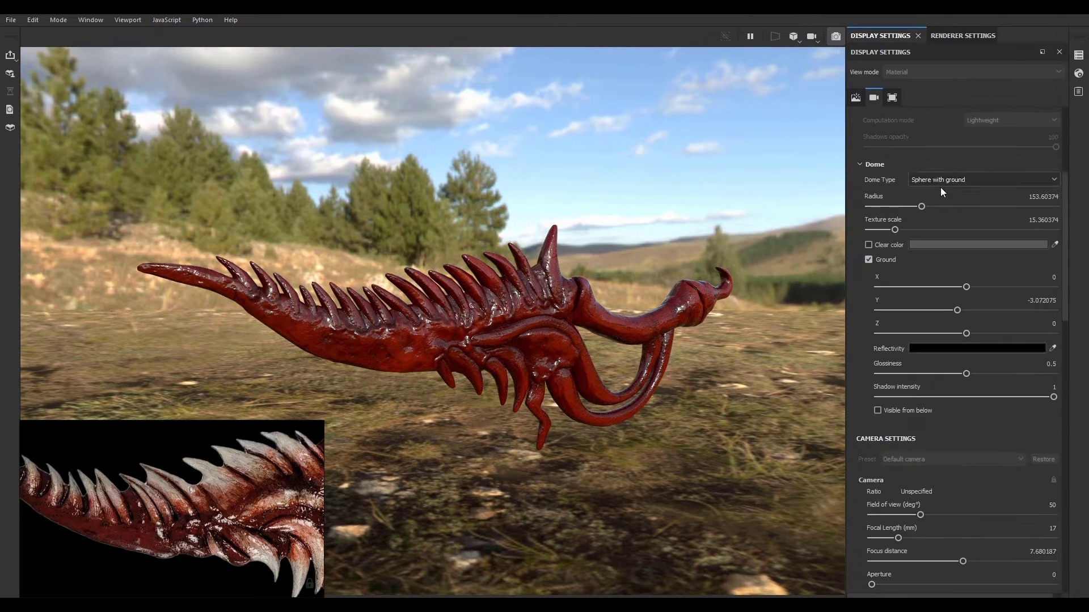
left_click(965, 152)
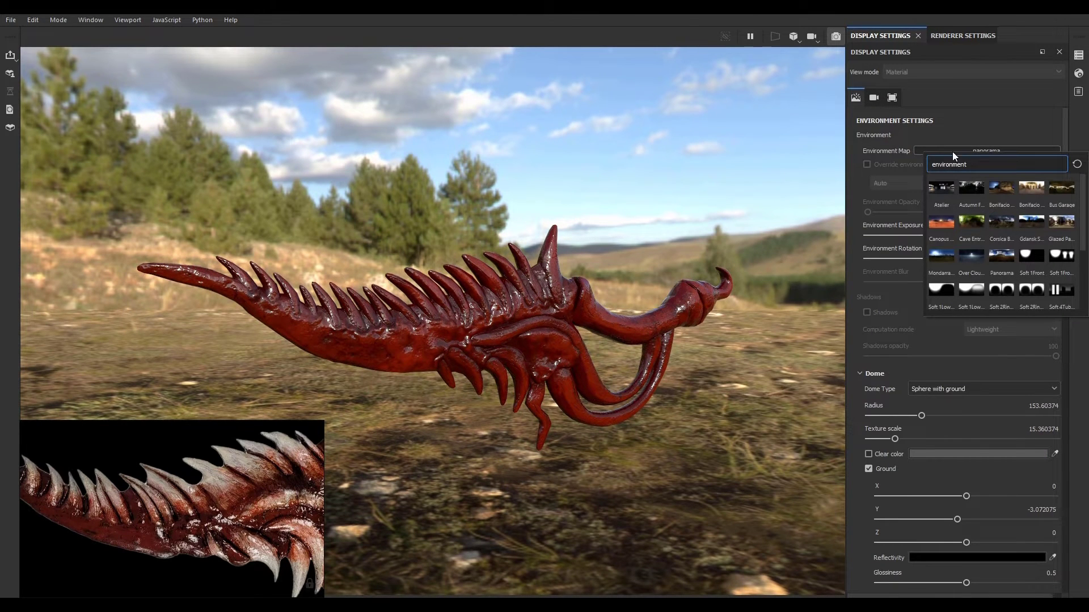
left_click(1001, 189)
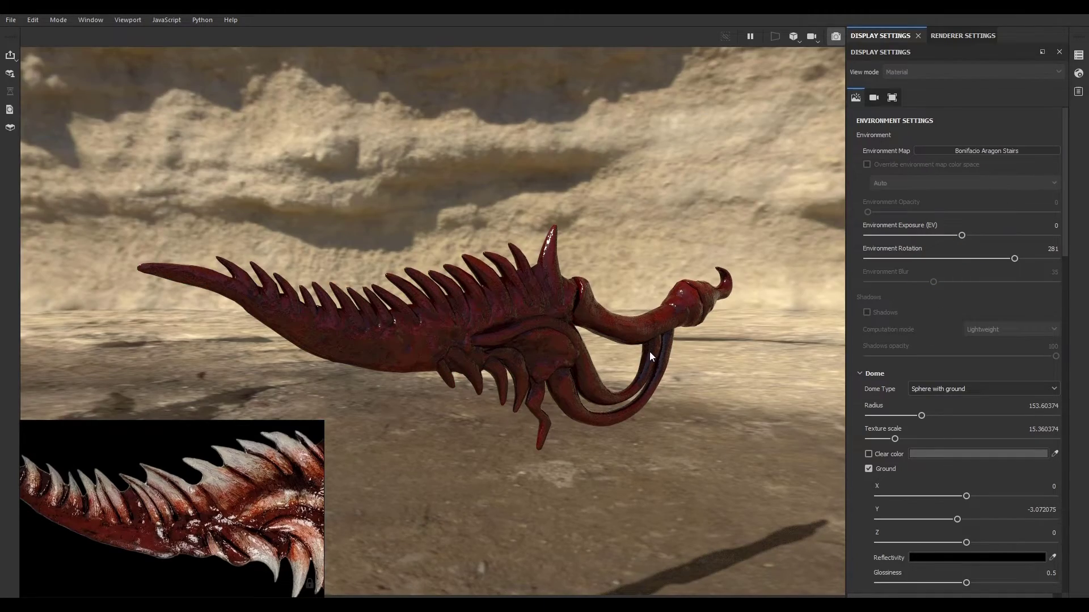
right_click_drag(660, 339, 575, 337, "shift")
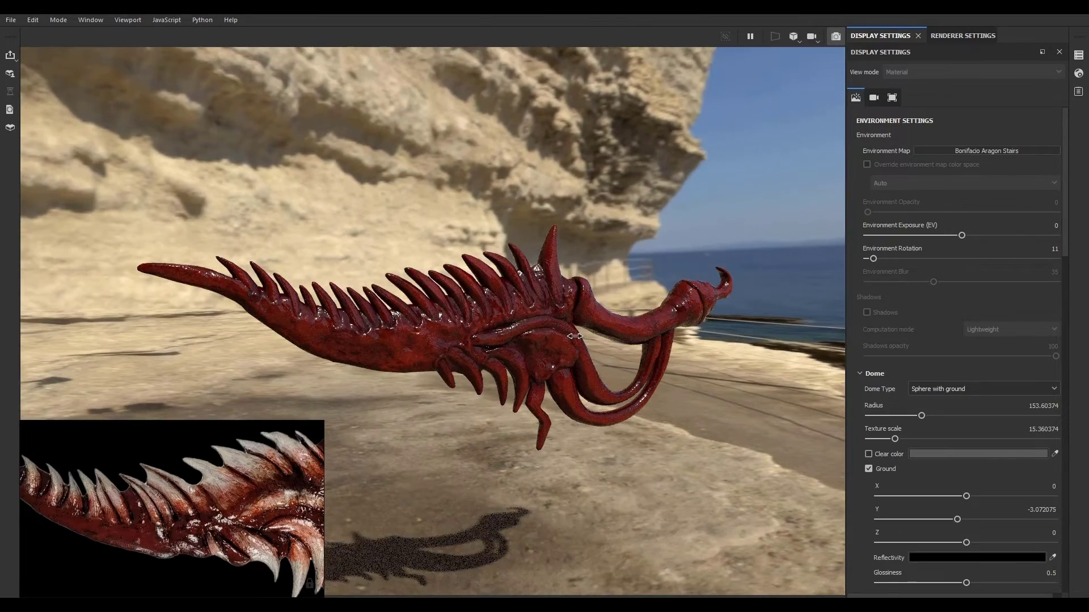
Step: Replace the dome background with the clear color and turn off the ground
left_click(868, 453)
left_click(868, 469)
scroll(493, 328, "up", 5)
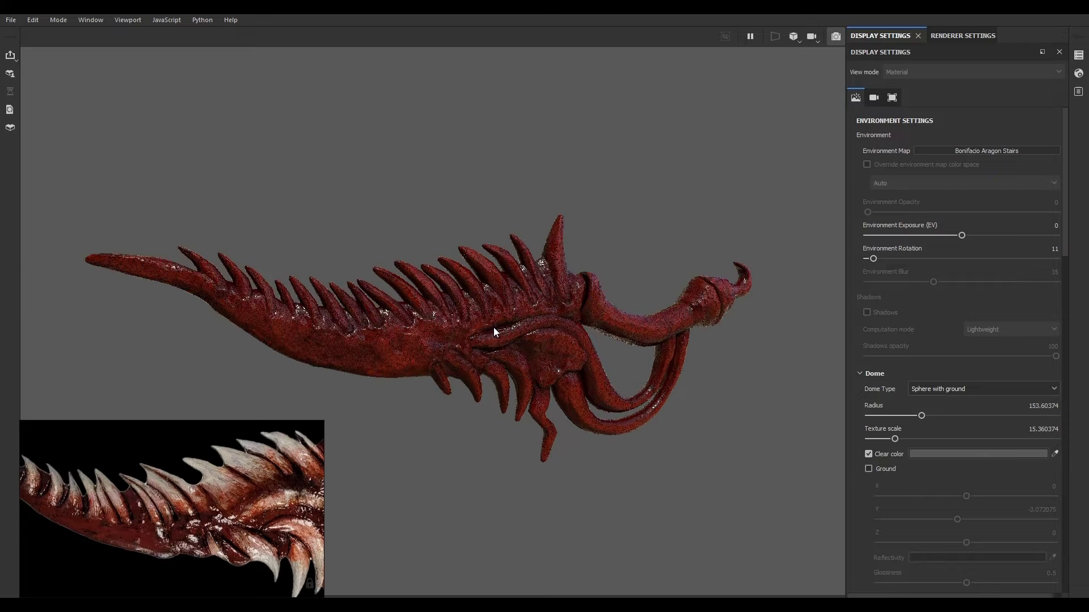
Step: Look through the shader, renderer and display settings for the subsurface scattering options used by the Iray render
left_click(1080, 74)
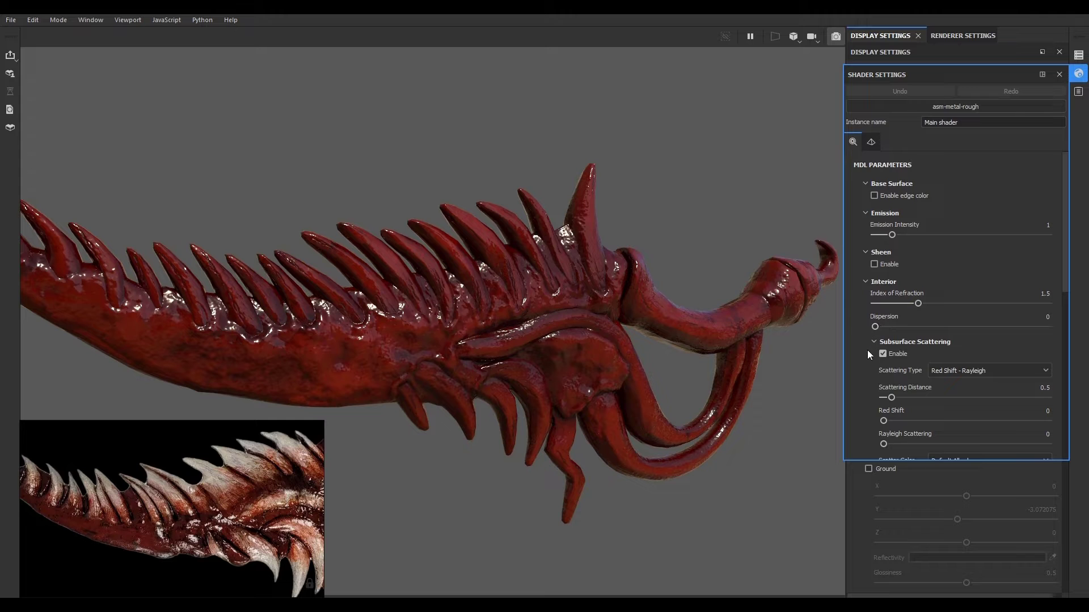
left_click(1058, 74)
left_click(981, 35)
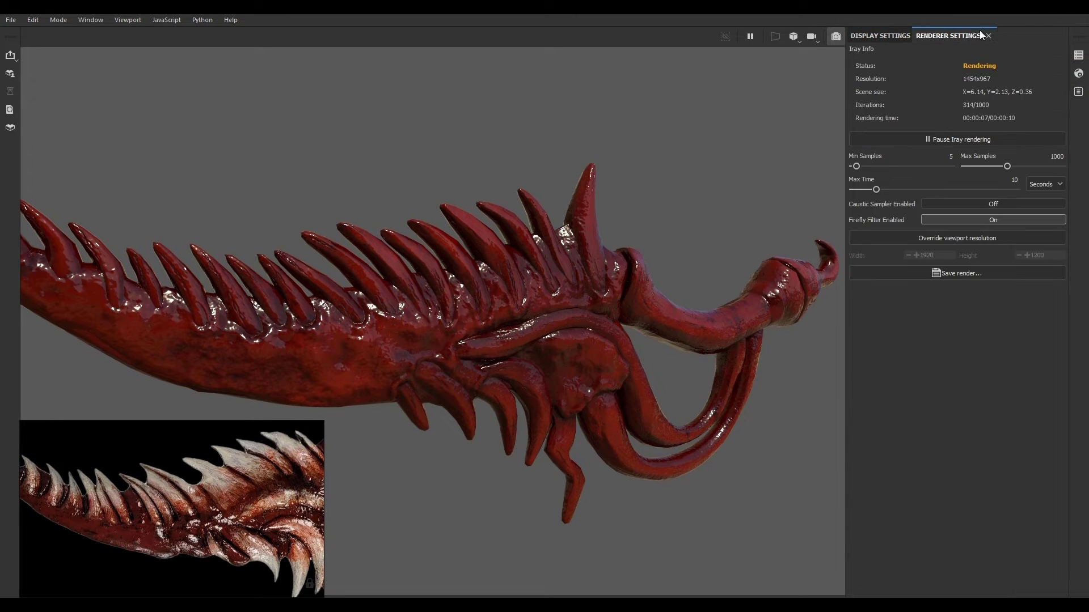
left_click(898, 36)
scroll(881, 268, "down", 15)
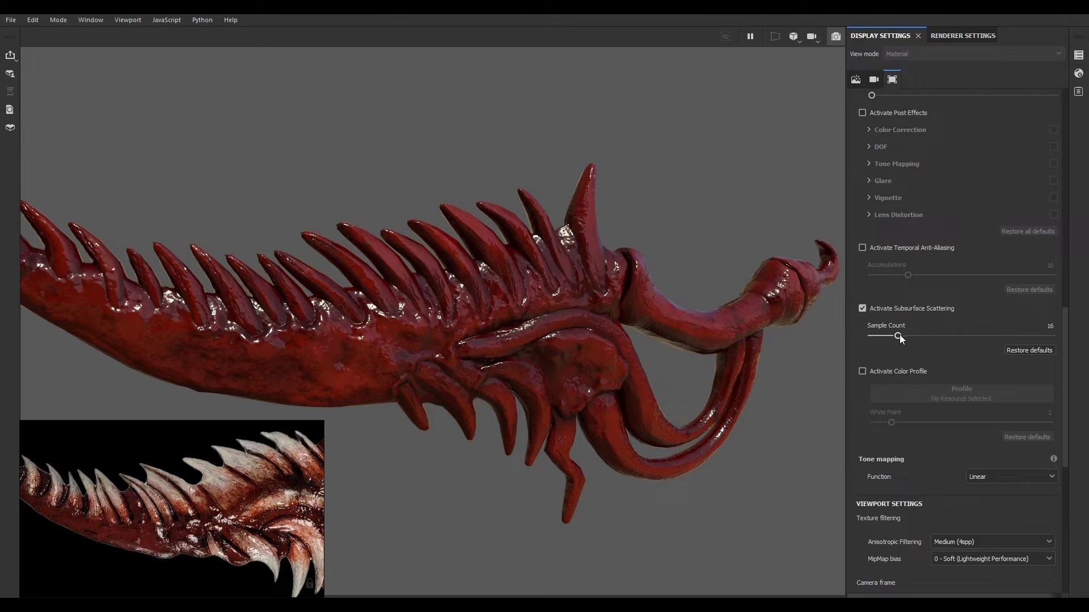
Step: Set the shader's Iray scattering distance to 1.63, trying the Skin scattering type before returning to Red Shift - Rayleigh
left_click(1078, 73)
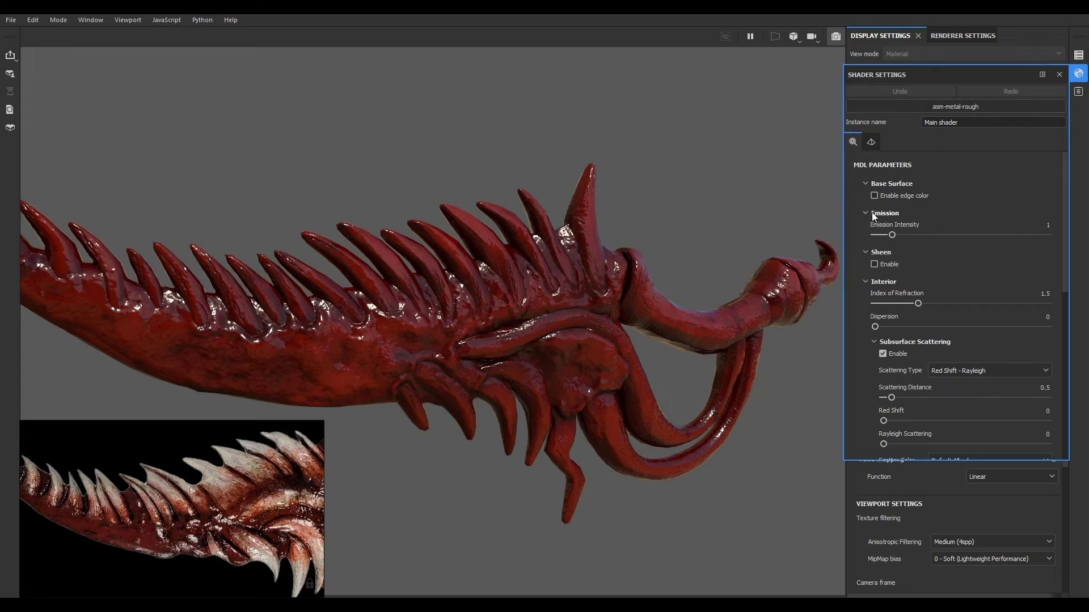
scroll(861, 277, "down", 3)
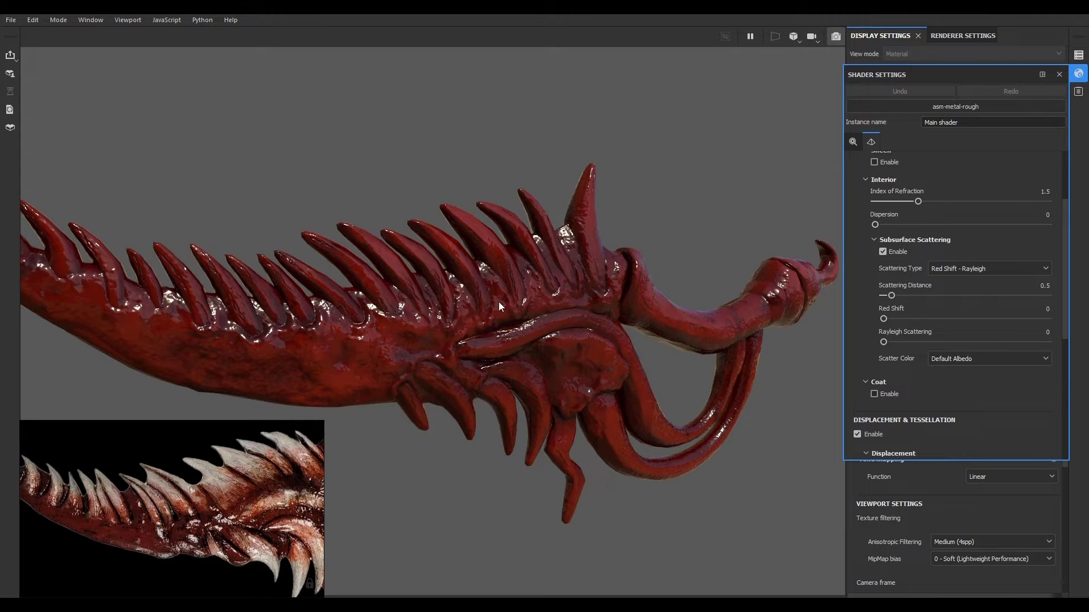
left_click_drag(889, 296, 951, 295)
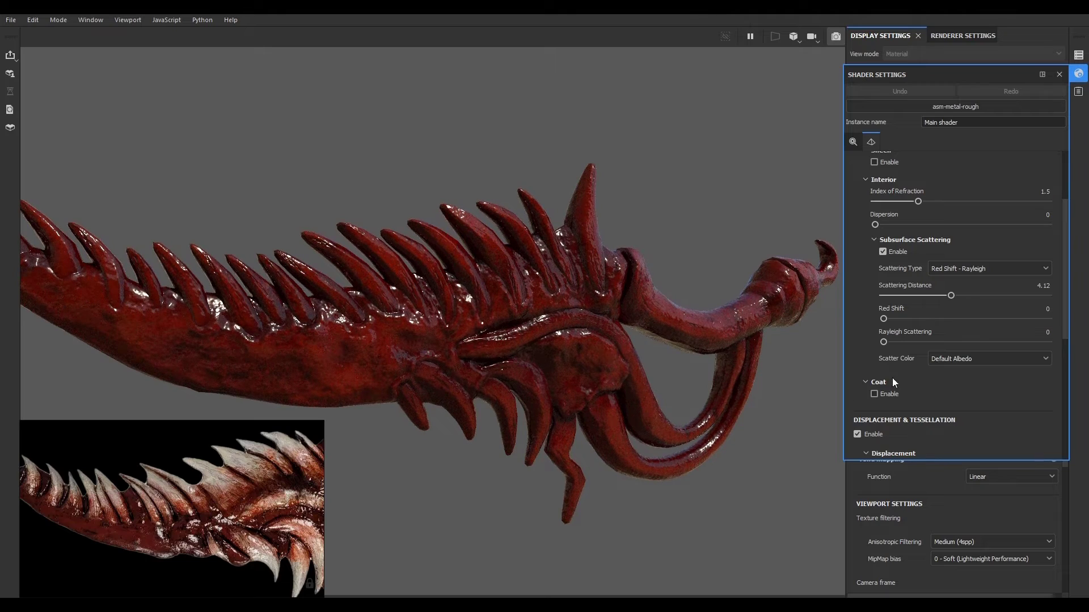
left_click(965, 271)
left_click(965, 290)
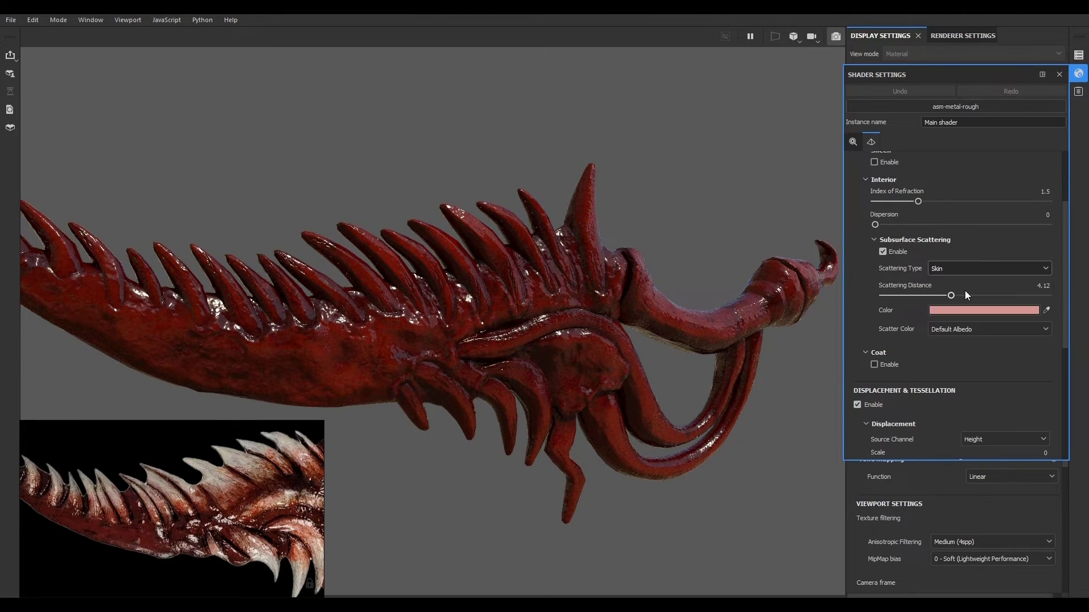
left_click_drag(949, 295, 912, 295)
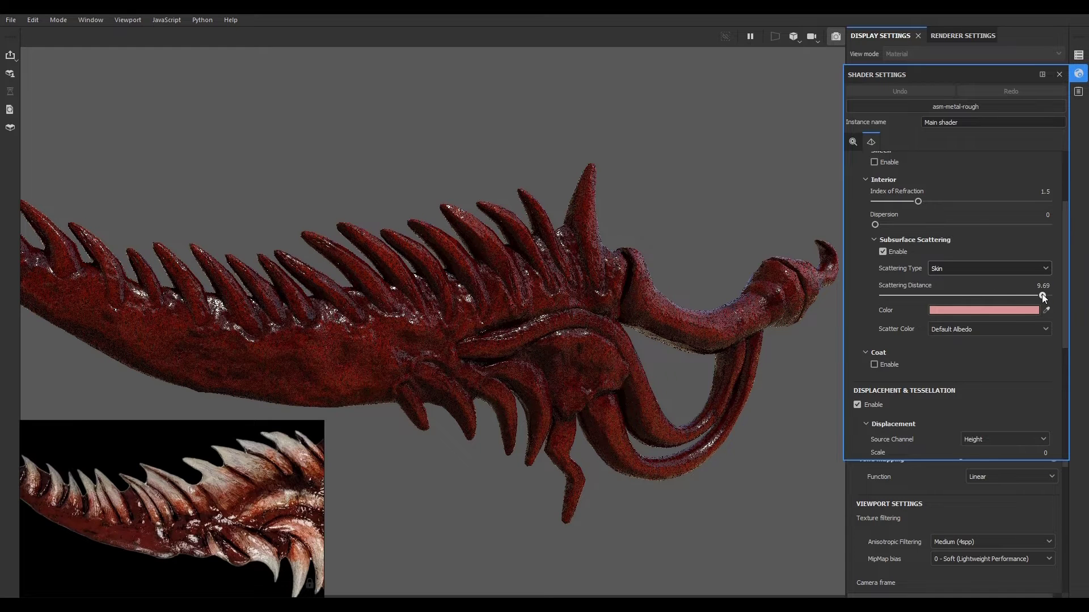
left_click_drag(1042, 294, 909, 291)
left_click(958, 270)
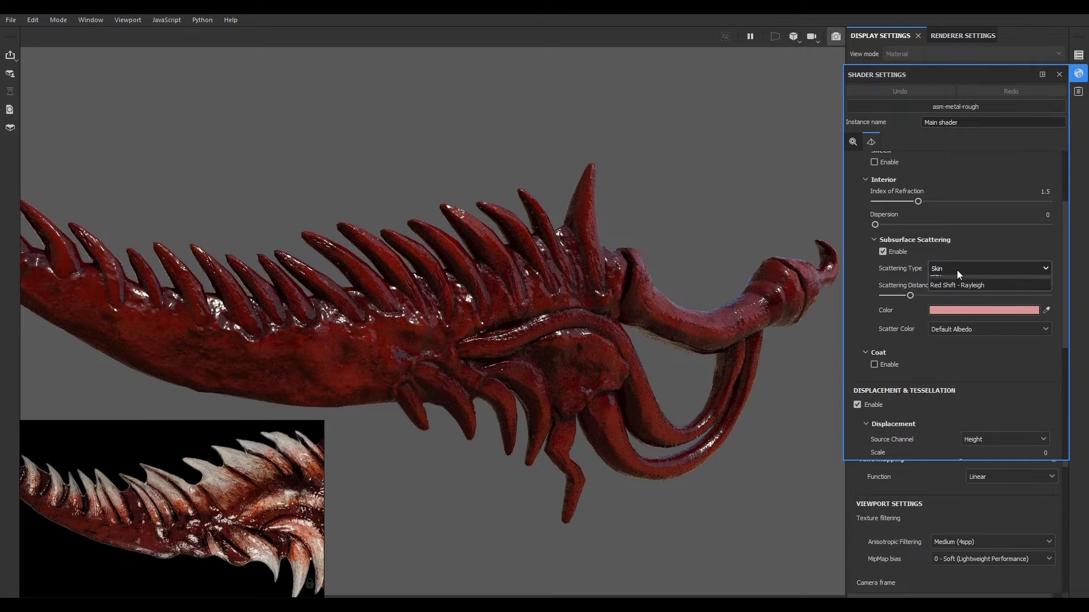
left_click(958, 299)
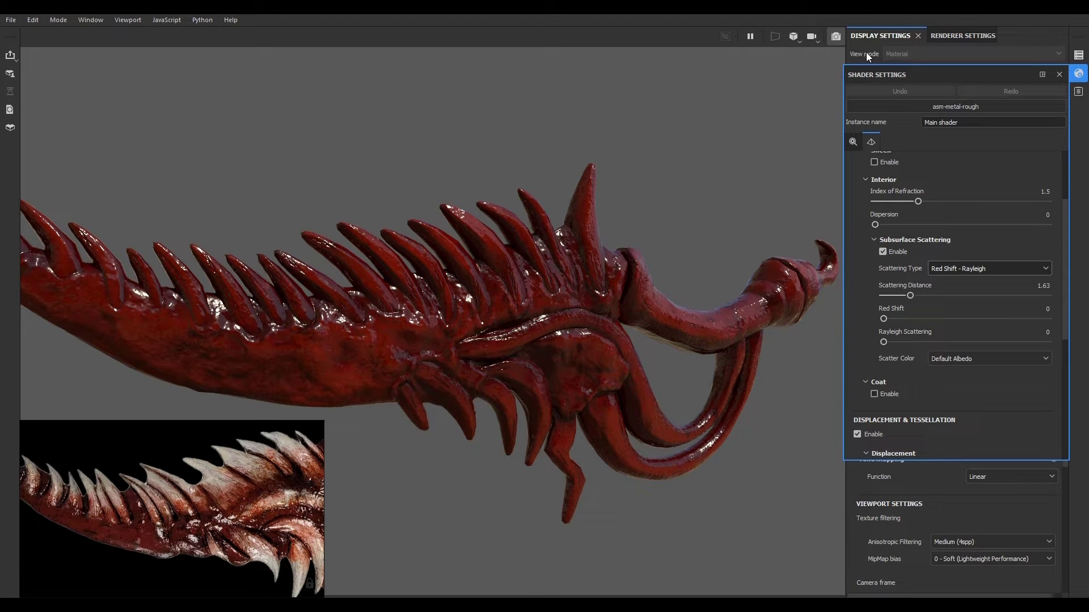
Step: Leave the Iray render for painting mode and bring the dagger's spiked body and handle into view
left_click(832, 38)
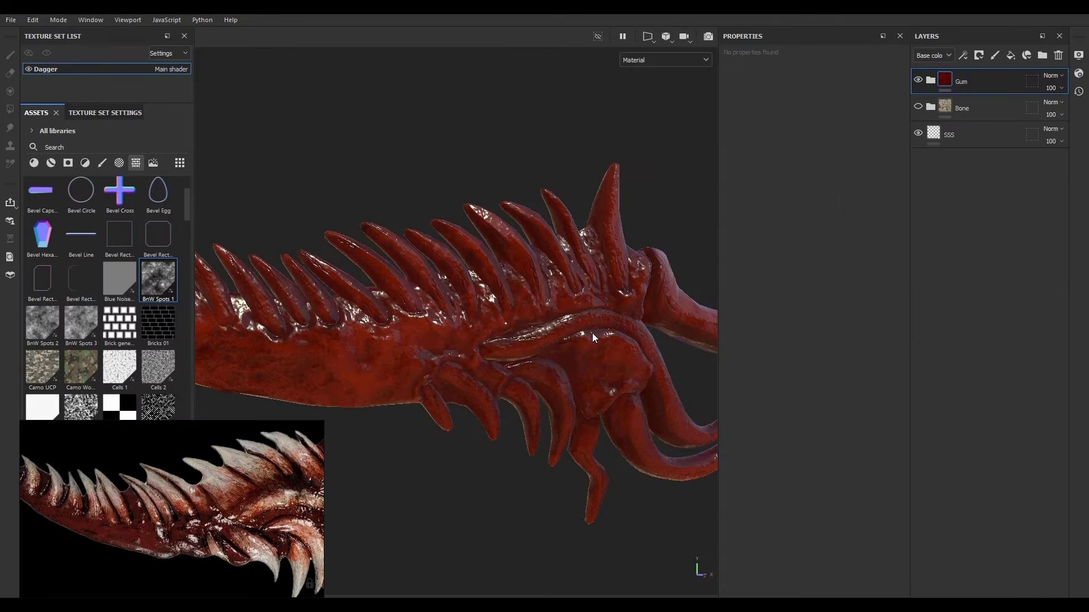
scroll(593, 343, "down", 5)
scroll(593, 341, "up", 3)
middle_click_drag(593, 339, 524, 351, "alt")
left_click_drag(523, 351, 475, 345, "alt")
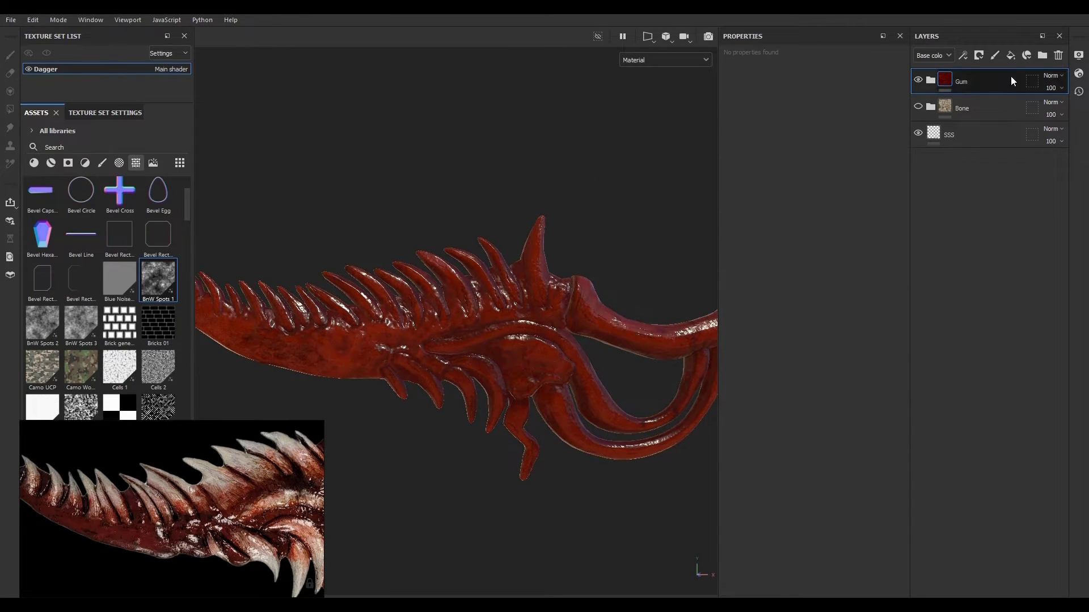
Step: Set the scale in the shader's subsurface scattering parameters to about 0.16
left_click(1078, 75)
left_click(1078, 74)
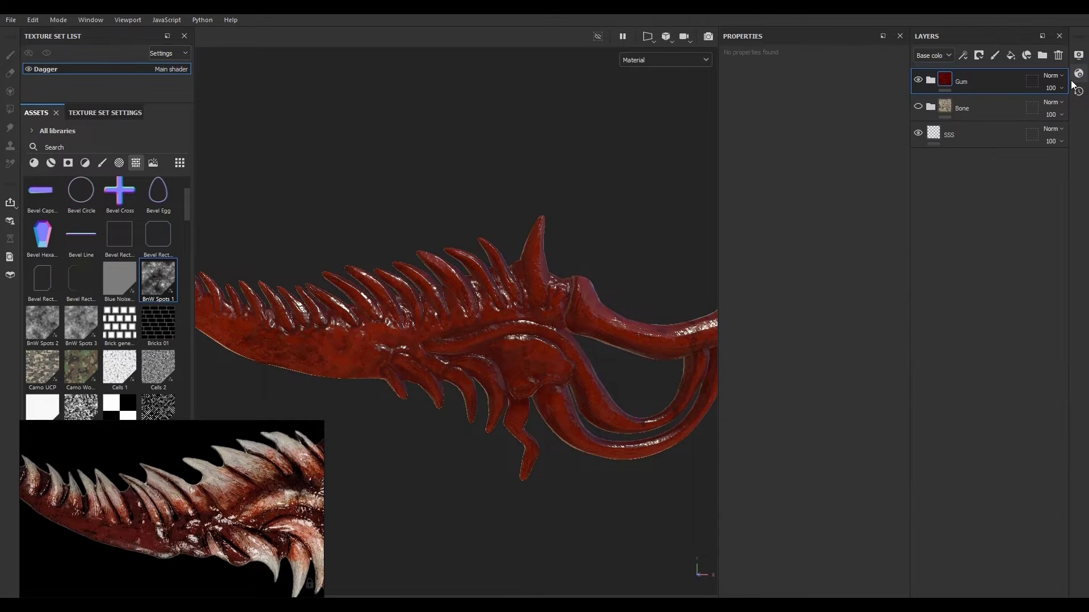
left_click(1078, 74)
scroll(918, 255, "down", 3)
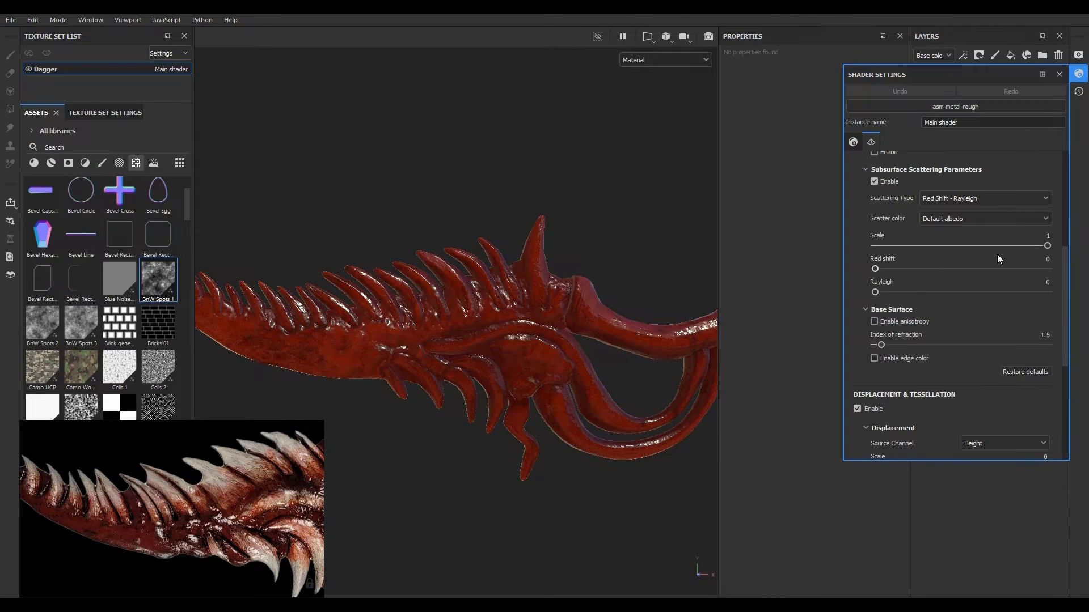
left_click_drag(1049, 246, 884, 253)
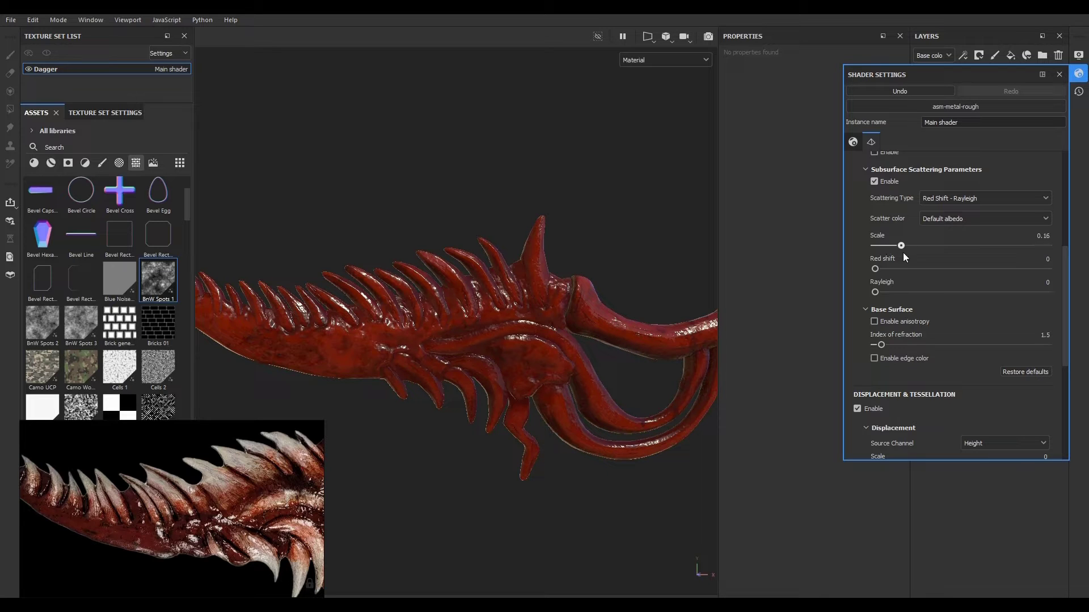
left_click(1078, 74)
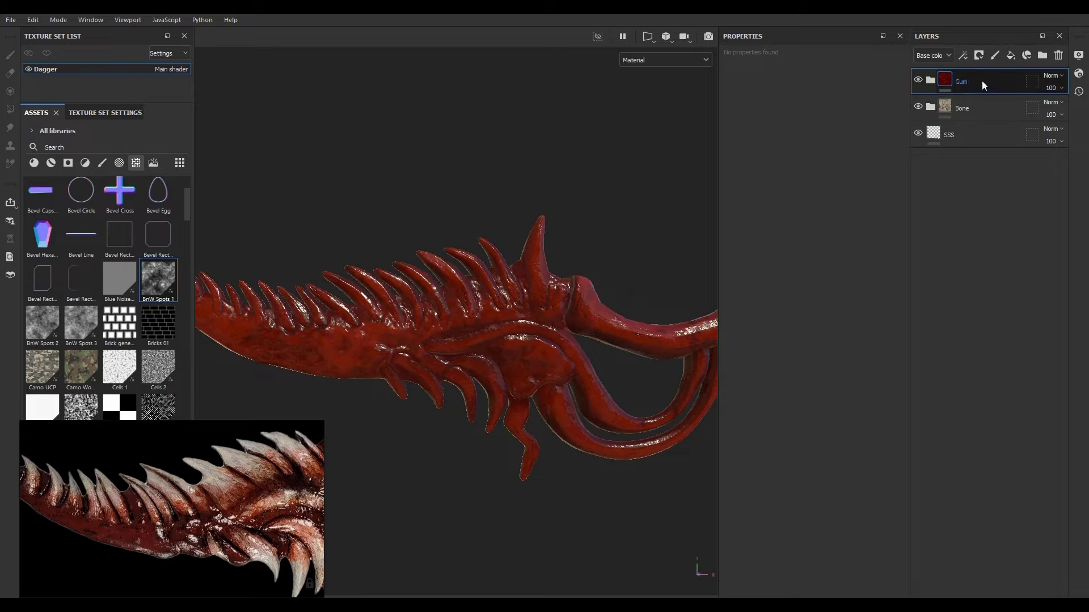
Step: Add a white mask to the Gum folder and add a paint effect to that mask
left_click_drag(632, 328, 559, 299, "alt")
right_click_drag(559, 300, 536, 379, "alt")
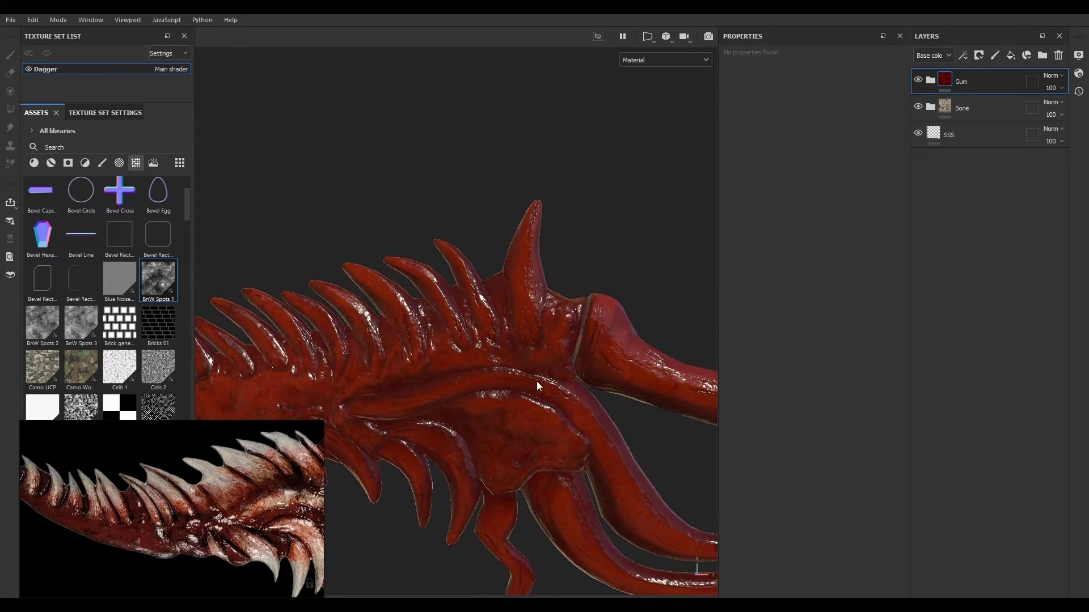
left_click(979, 55)
left_click(985, 70)
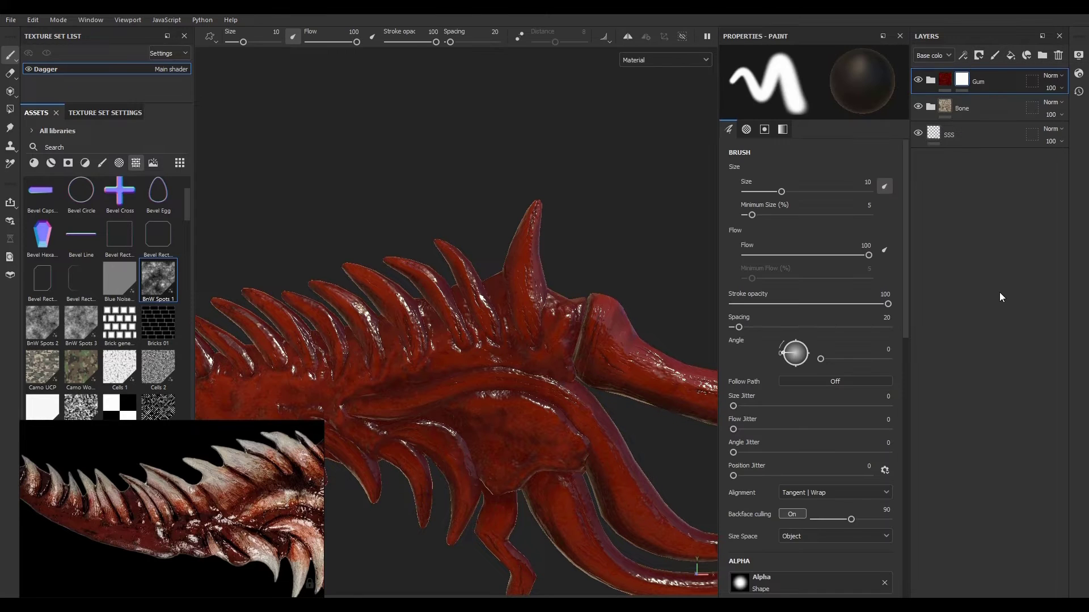
left_click(966, 54)
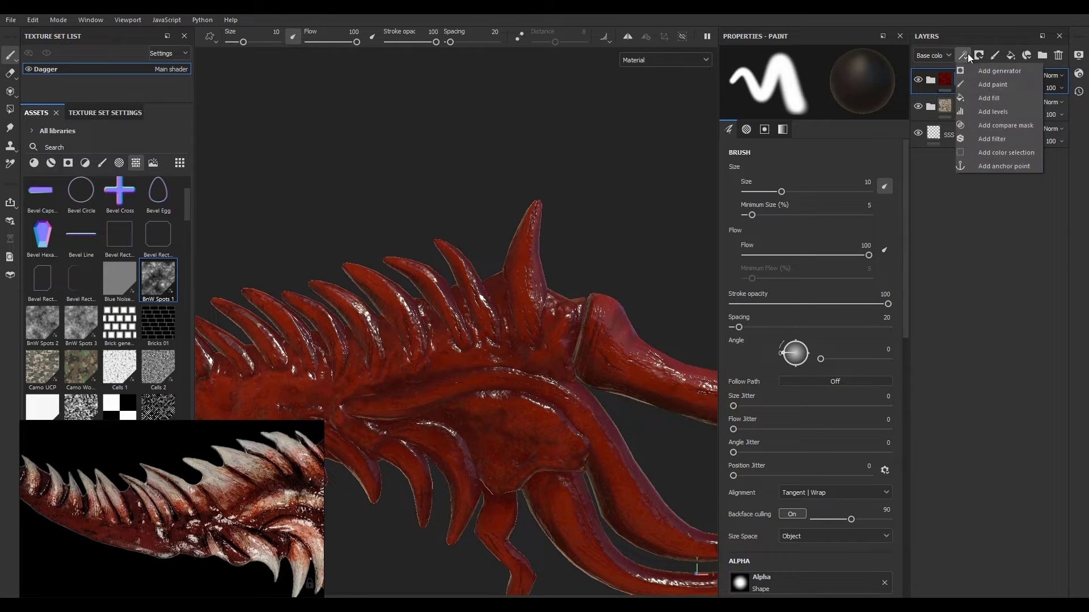
left_click(992, 100)
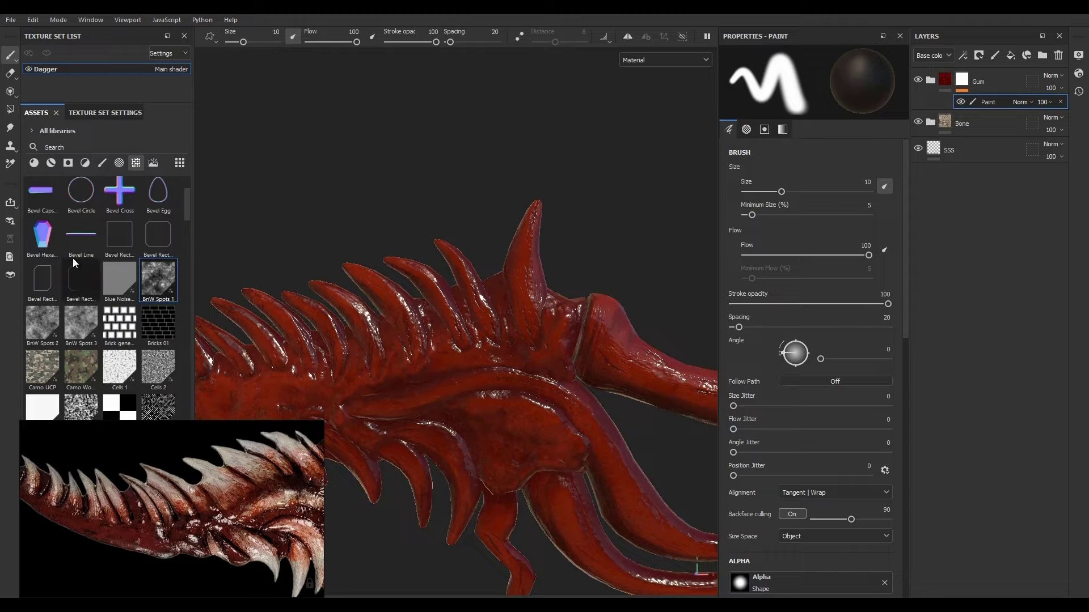
Step: Choose the Dirt Splash brush from the brush library for painting the Gum mask
left_click(103, 162)
scroll(123, 273, "down", 8)
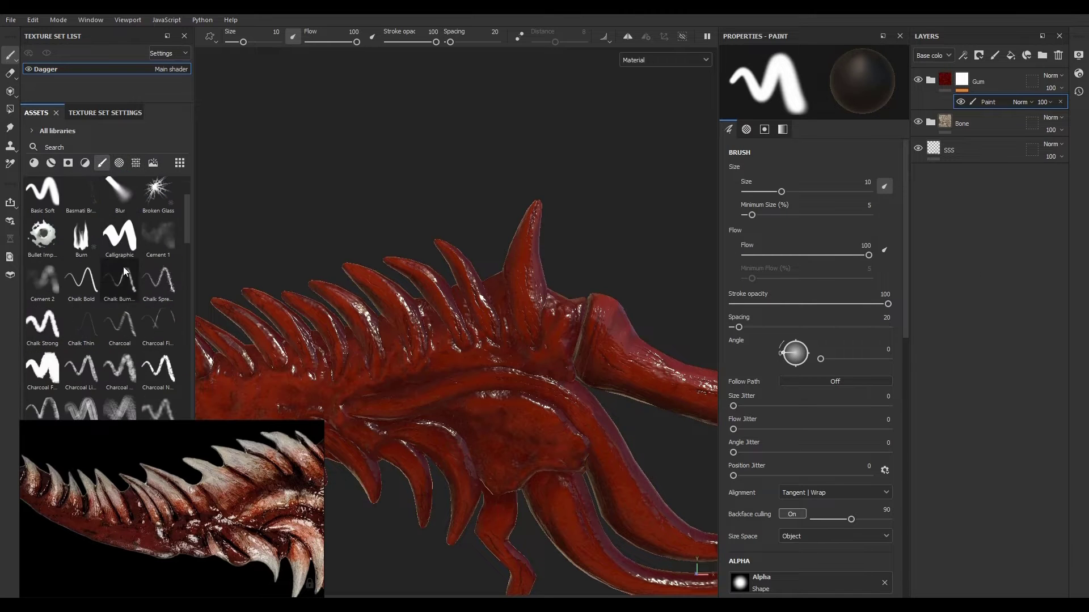
scroll(124, 287, "up", 3)
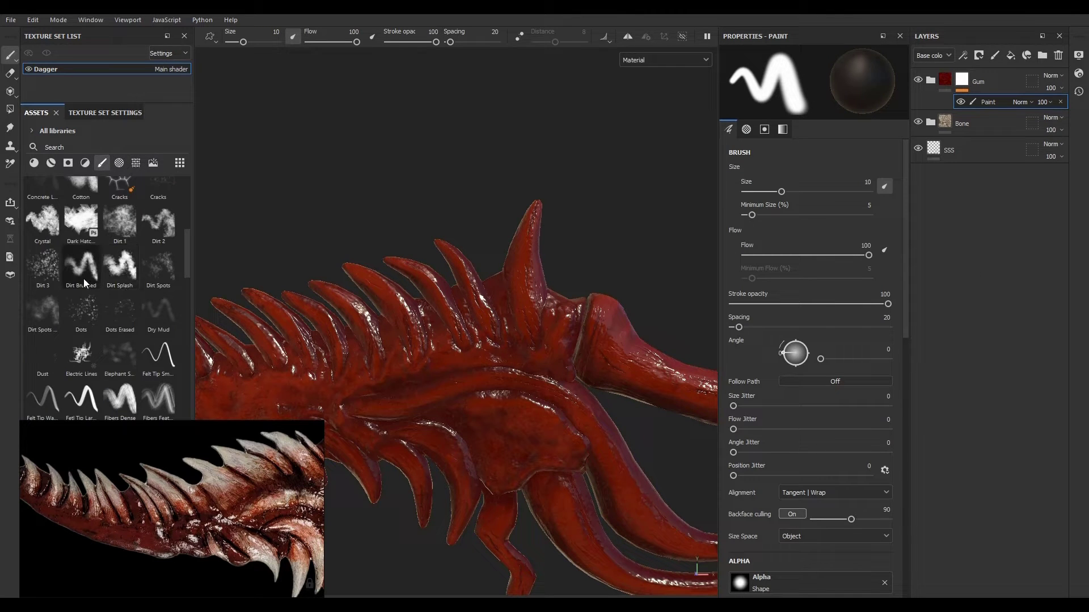
mouse_move(65, 271)
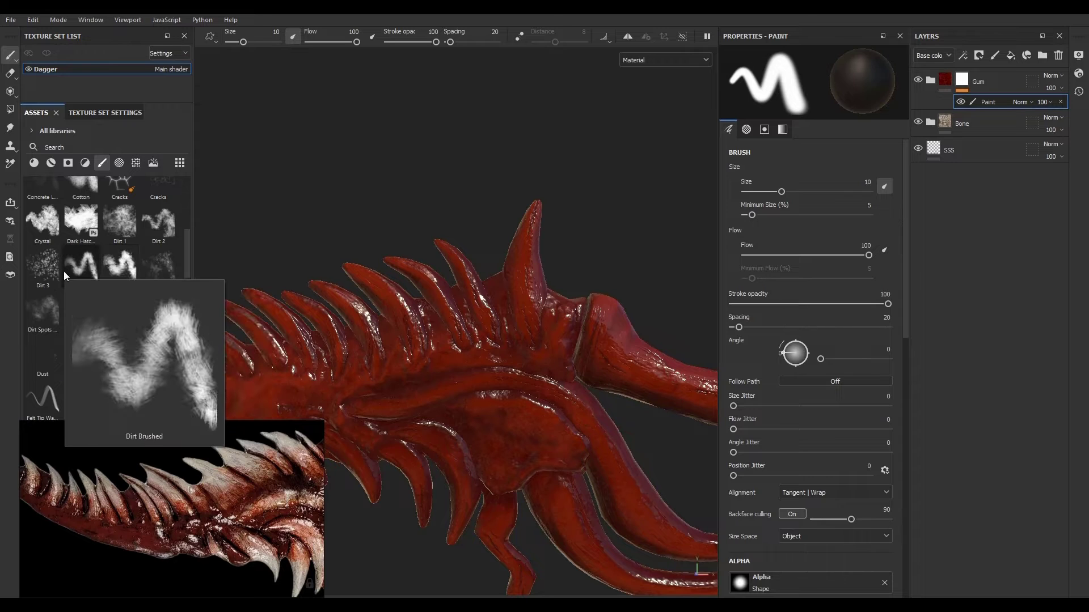
left_click(123, 261)
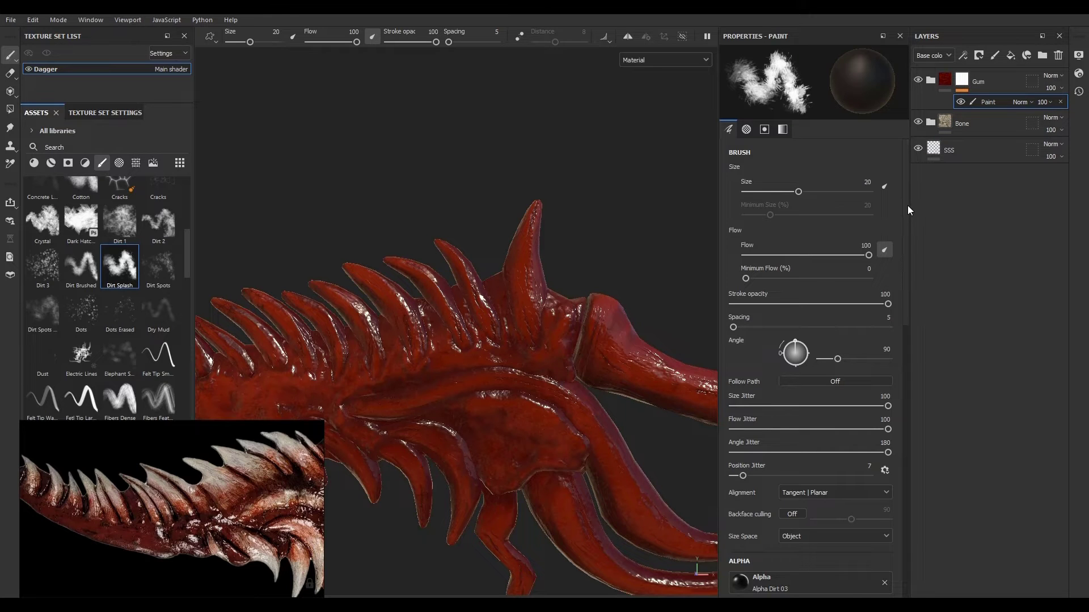
Step: Set the brush size to 12.05 and paint the Gum mask with grayscale 0 along the tallest spike
left_click_drag(906, 200, 907, 408)
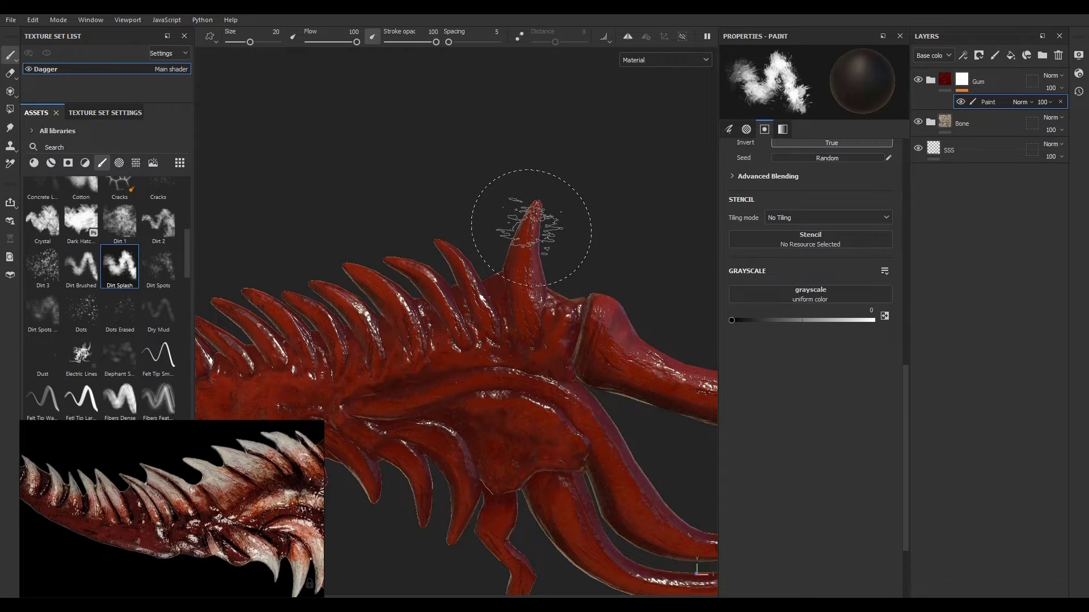
right_click_drag(531, 227, 533, 223, "ctrl")
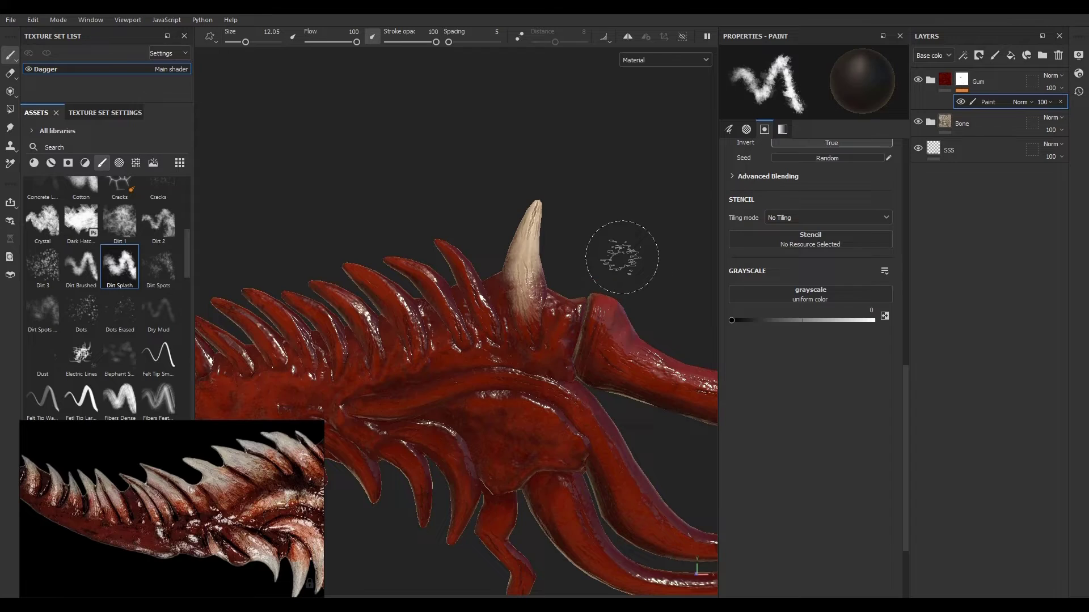
mouse_move(625, 255)
left_mouse_down("alt")
mouse_move(645, 279)
mouse_move(530, 280)
mouse_move(355, 316)
mouse_move(245, 320)
mouse_move(588, 284)
left_mouse_up("alt")
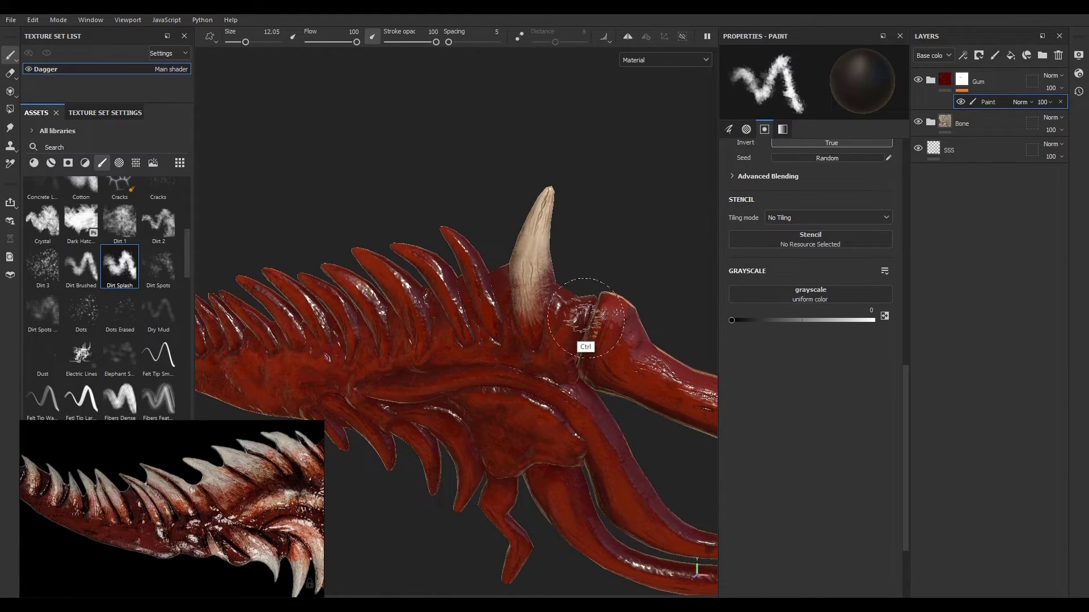
Step: Undo the mask strokes on the tallest spike
key("ctrl+z")
key("ctrl+z")
key("ctrl+z")
key("ctrl+z")
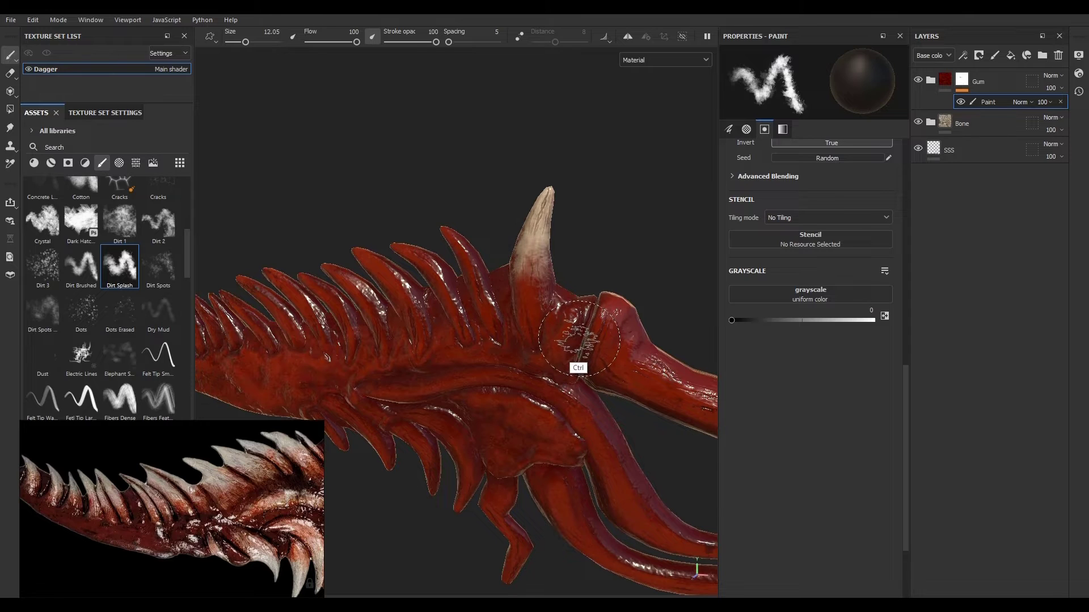
key("ctrl+z")
key("ctrl+z")
key("ctrl+z")
key("ctrl+z")
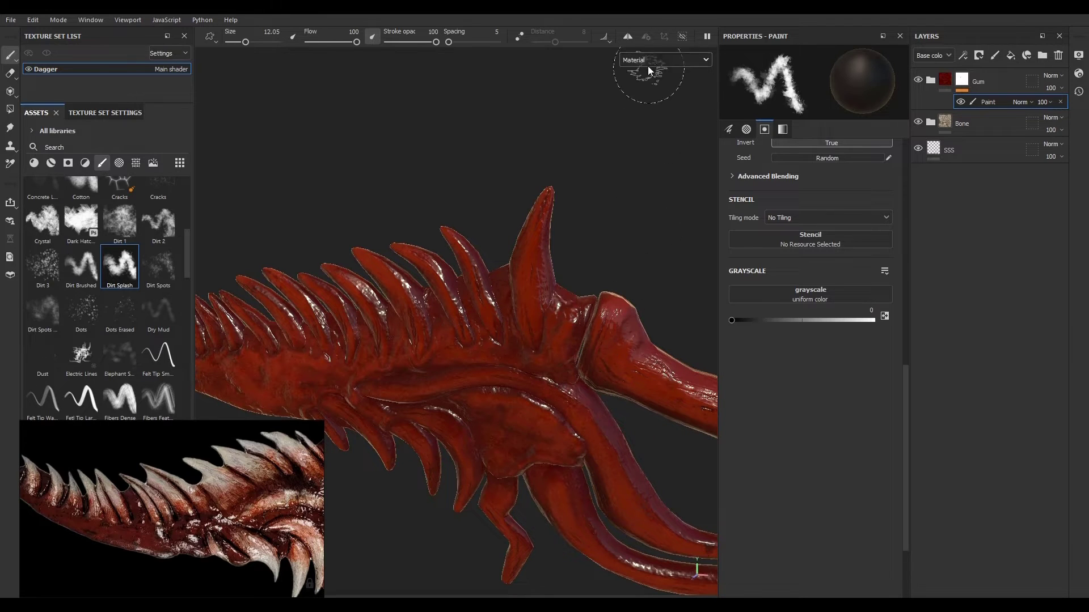
Step: Turn on mirror symmetry for painting and set its axis to Mirror Z
left_click(630, 36)
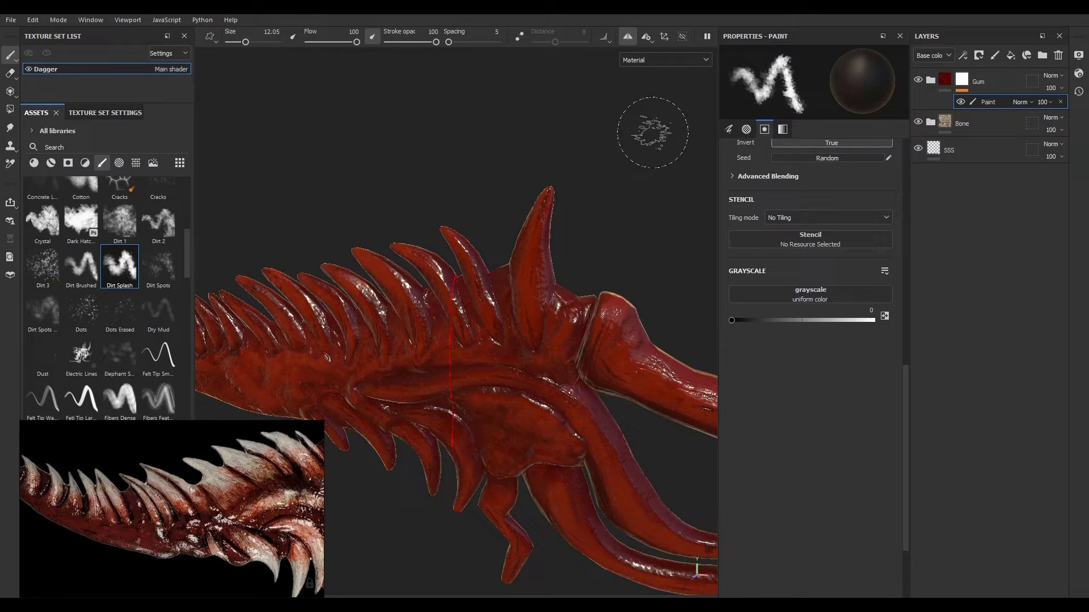
left_click(646, 37)
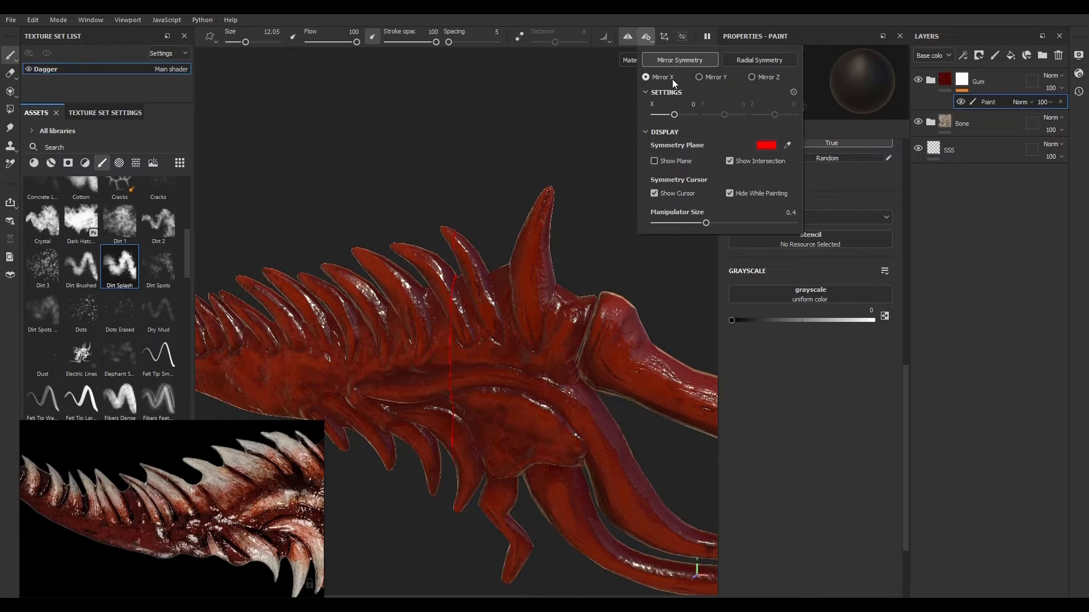
left_click(753, 77)
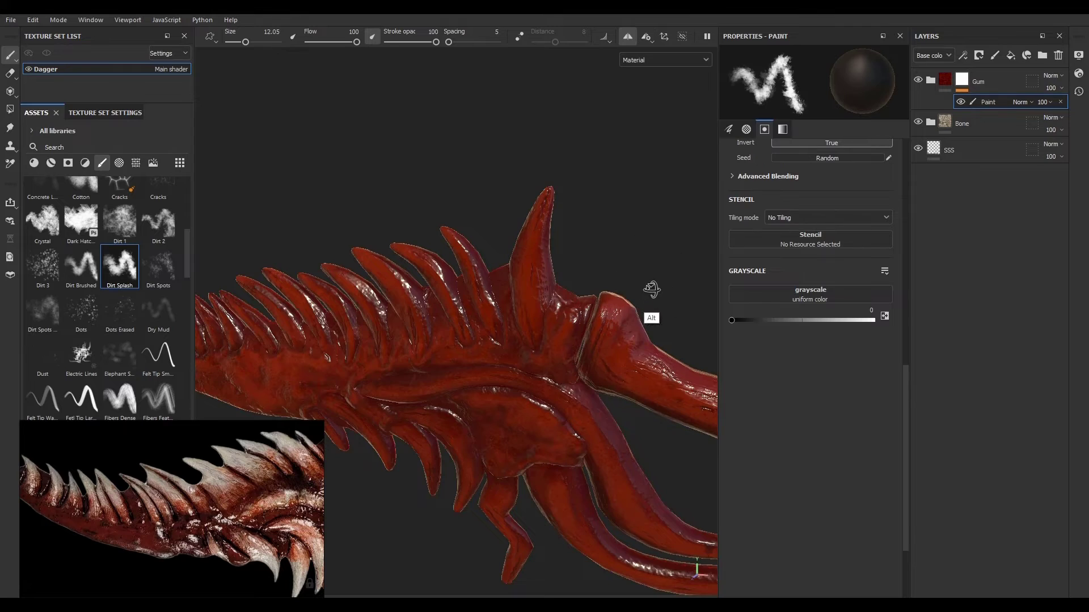
Step: Paint the Gum mask black from the tallest spike's tip toward its base to reveal the bone with symmetry on
mouse_move(652, 292)
left_mouse_down("alt")
mouse_move(583, 317)
mouse_move(372, 329)
mouse_move(442, 333)
mouse_move(605, 311)
mouse_move(648, 287)
mouse_move(639, 291)
left_mouse_up("alt")
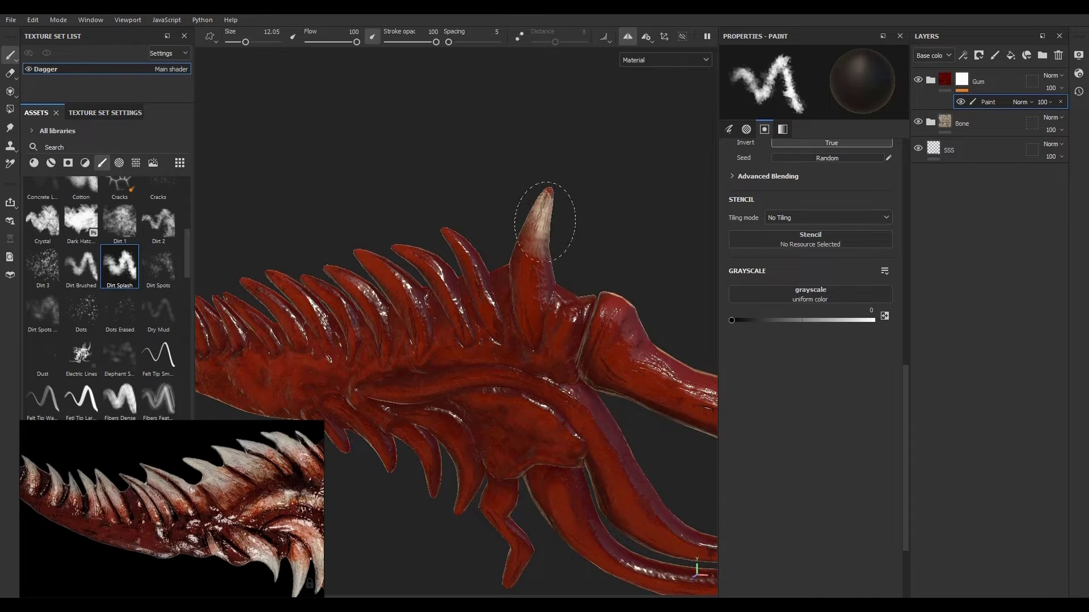
left_click_drag(547, 200, 539, 307)
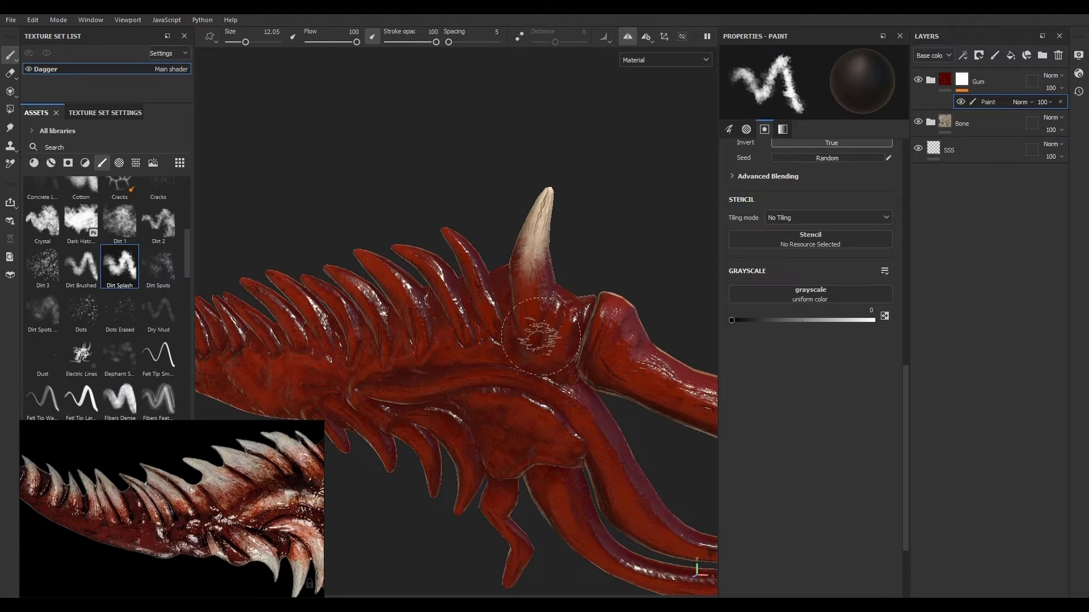
left_click_drag(548, 193, 542, 317)
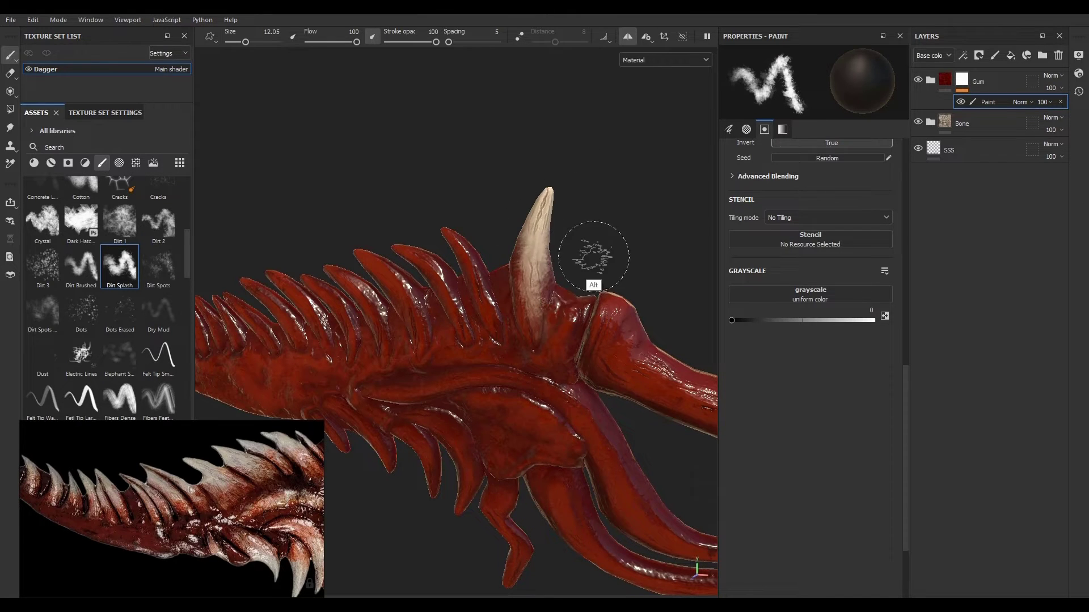
Step: Extend the exposed bone around the tallest spike's base, then reveal bone on the neighbouring spike, reducing the brush size to 6.1
mouse_move(590, 251)
left_mouse_down("alt")
mouse_move(516, 230)
mouse_move(544, 361)
left_mouse_up("alt")
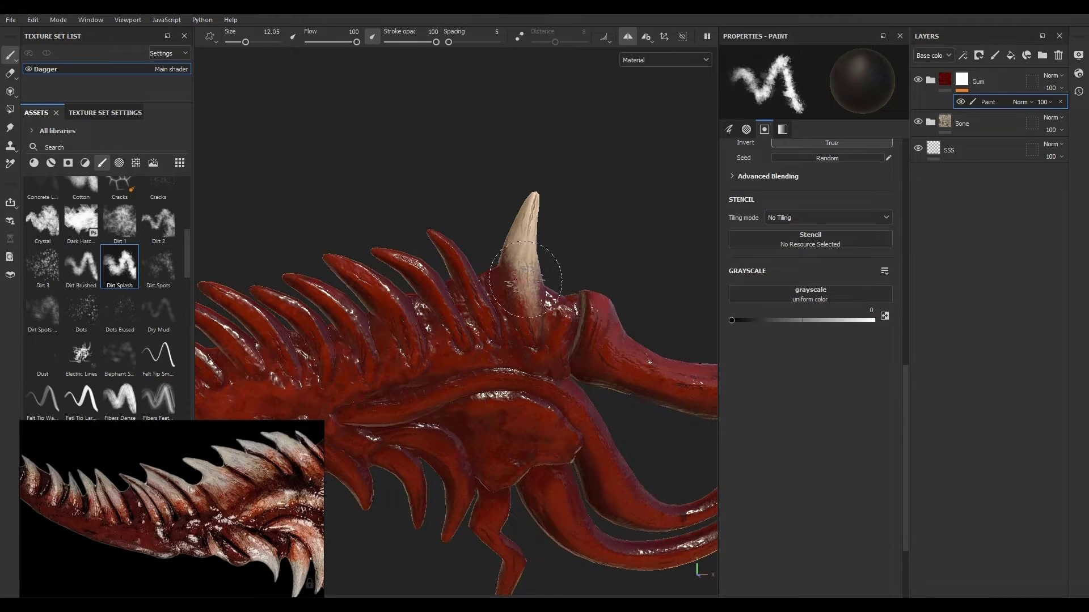
mouse_move(525, 280)
left_mouse_down("ctrl")
mouse_move(514, 279)
mouse_move(534, 227)
mouse_move(539, 248)
left_mouse_up("ctrl")
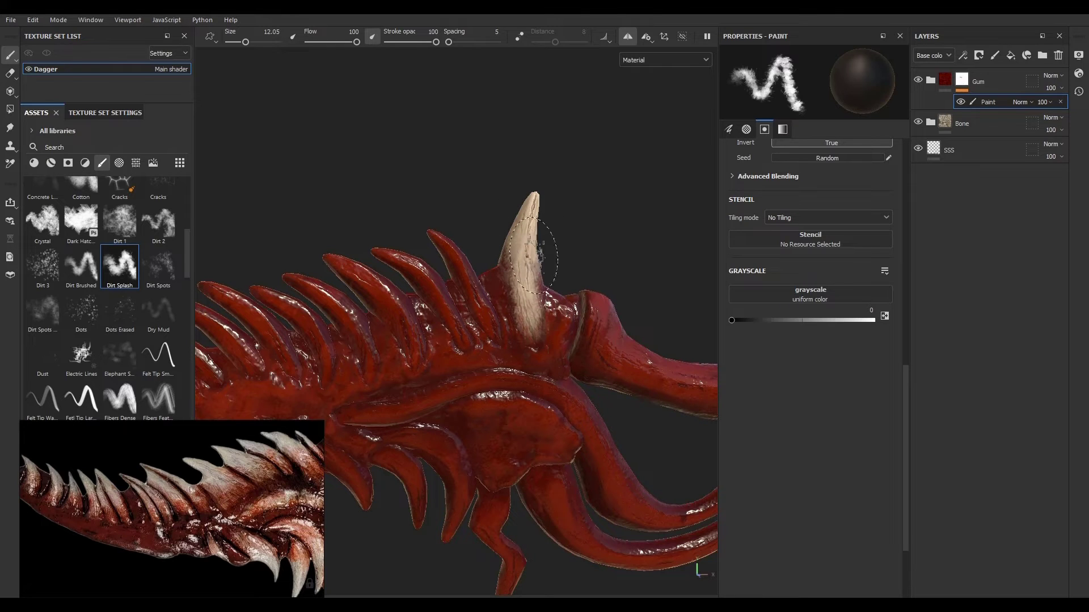
mouse_move(483, 293)
left_mouse_down()
mouse_move(413, 199)
mouse_move(461, 265)
left_mouse_up()
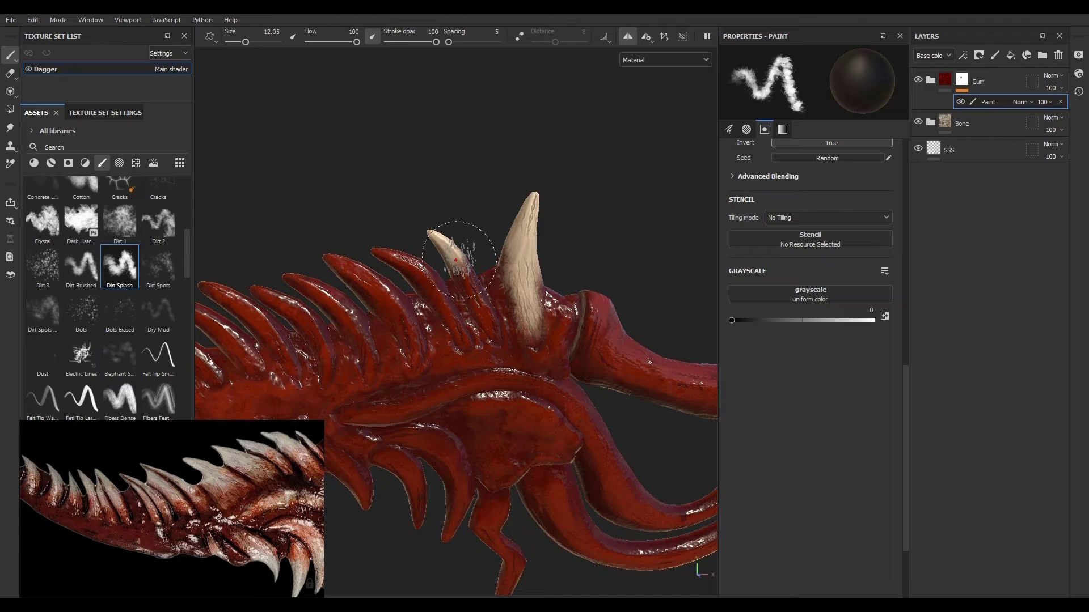
right_click_drag(459, 259, 443, 259, "ctrl")
mouse_move(460, 267)
left_mouse_down()
mouse_move(445, 239)
mouse_move(474, 286)
left_mouse_up()
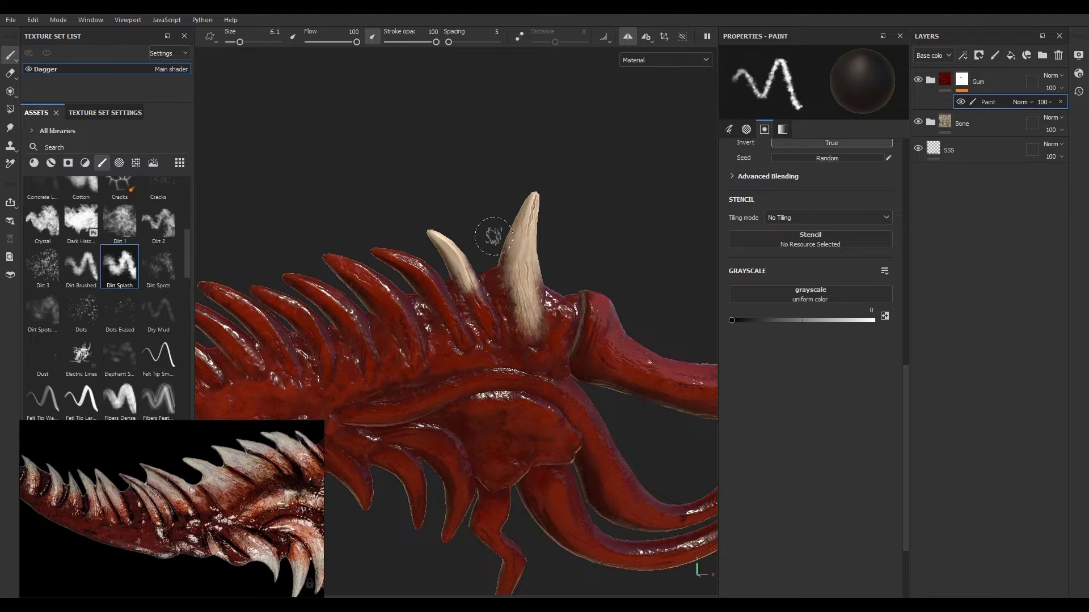
Step: Paint the Gum mask black down to the base of the spike beside the tallest one and along the following two spikes
left_click_drag(482, 205, 501, 218, "alt")
mouse_move(472, 253)
left_mouse_down()
mouse_move(502, 353)
mouse_move(485, 346)
left_mouse_up()
mouse_move(381, 252)
left_mouse_down()
mouse_move(417, 269)
mouse_move(452, 329)
left_mouse_up()
middle_click_drag(479, 319, 646, 267, "alt")
mouse_move(494, 198)
left_mouse_down()
mouse_move(518, 194)
mouse_move(559, 280)
left_mouse_up()
Step: Reveal bone from tip to base on the fourth and fifth smaller spikes from the tallest one by painting the Gum mask black
left_click_drag(558, 116, 592, 117, "alt")
left_click_drag(451, 204, 472, 216)
left_click_drag(482, 170, 471, 170, "alt")
mouse_move(468, 222)
left_mouse_down()
mouse_move(511, 271)
mouse_move(522, 311)
left_mouse_up()
mouse_move(538, 187)
left_mouse_down()
mouse_move(558, 197)
mouse_move(570, 170)
left_mouse_up()
mouse_move(406, 215)
left_mouse_down()
mouse_move(468, 256)
mouse_move(485, 317)
left_mouse_up()
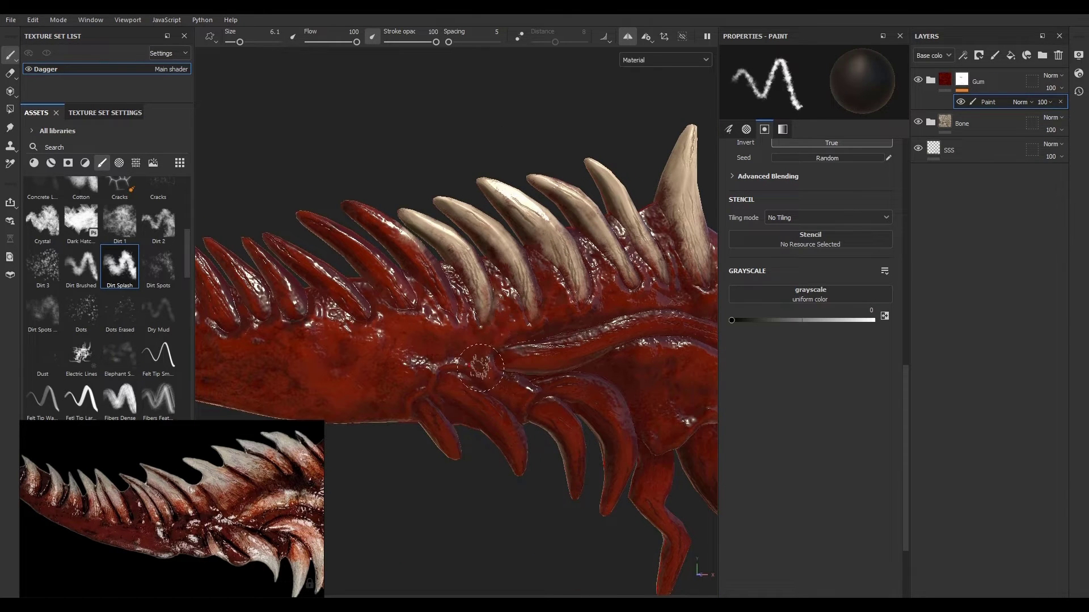
Step: Reduce the brush size to 5.15 and paint the Gum mask with grayscale 0 on the sixth smaller spike, starting from its tip
left_click_drag(571, 151, 567, 151, "alt")
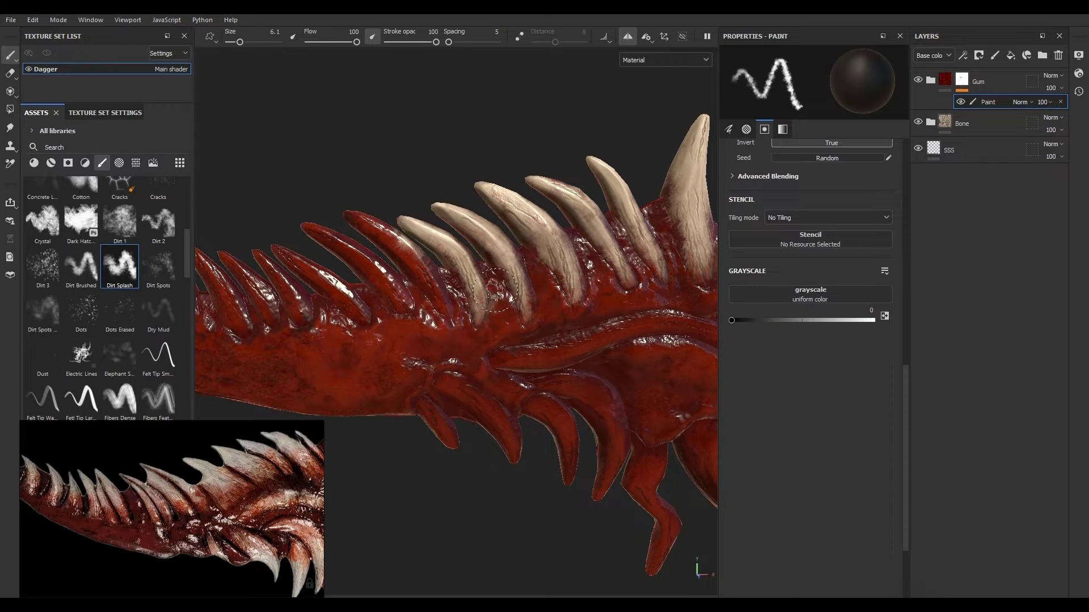
key("bracketleft")
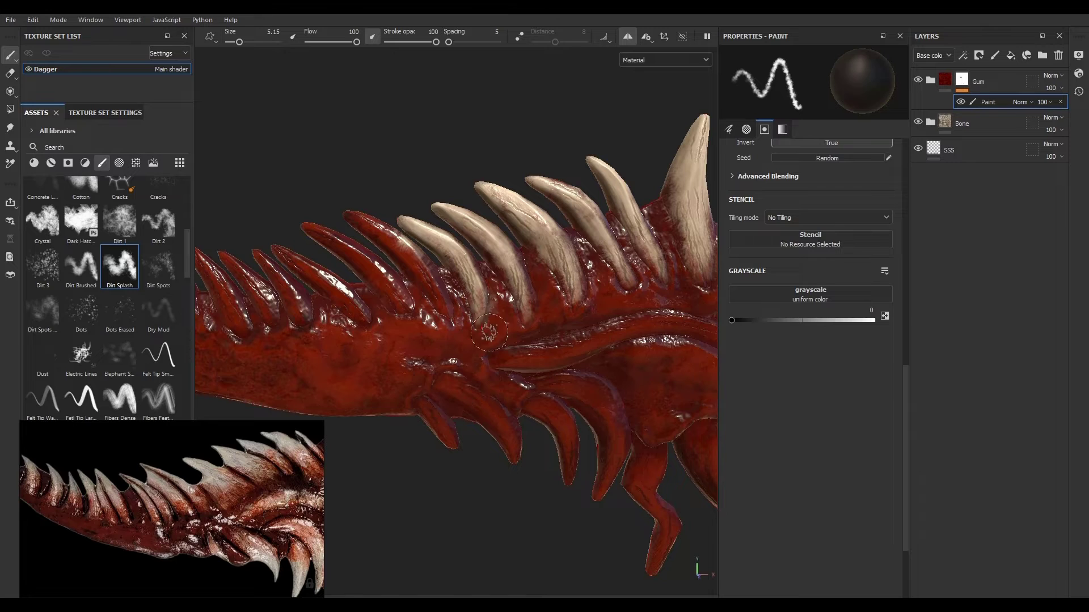
key("x")
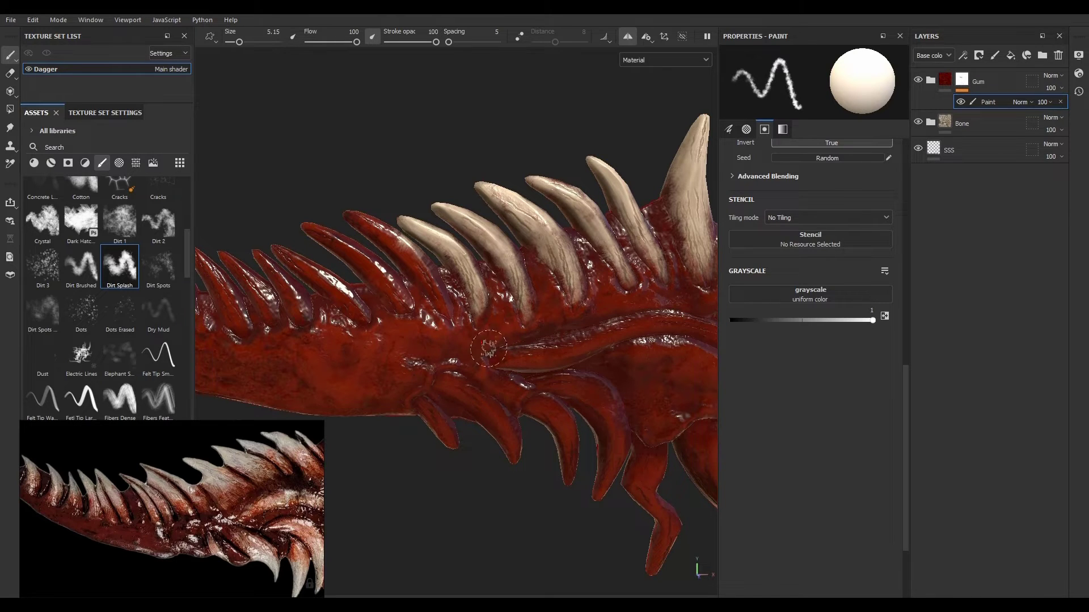
key("x")
left_click_drag(346, 214, 417, 255)
left_click_drag(426, 203, 403, 241, "alt")
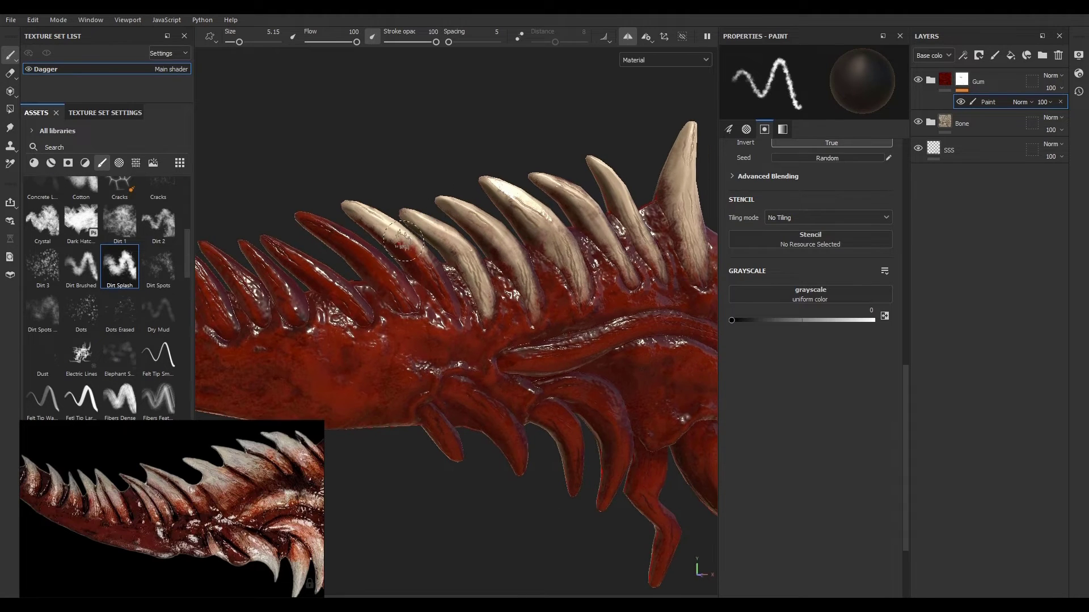
Step: Paint the Gum mask black with the Dirt Splash brush over the upper-edge spikes along the middle of the blade to expose bone
mouse_move(337, 201)
left_mouse_down()
mouse_move(448, 300)
mouse_move(351, 244)
mouse_move(404, 297)
mouse_move(588, 397)
mouse_move(499, 275)
mouse_move(488, 289)
mouse_move(442, 278)
mouse_move(476, 354)
mouse_move(396, 262)
mouse_move(357, 252)
mouse_move(397, 335)
left_mouse_up()
key("x")
key("x")
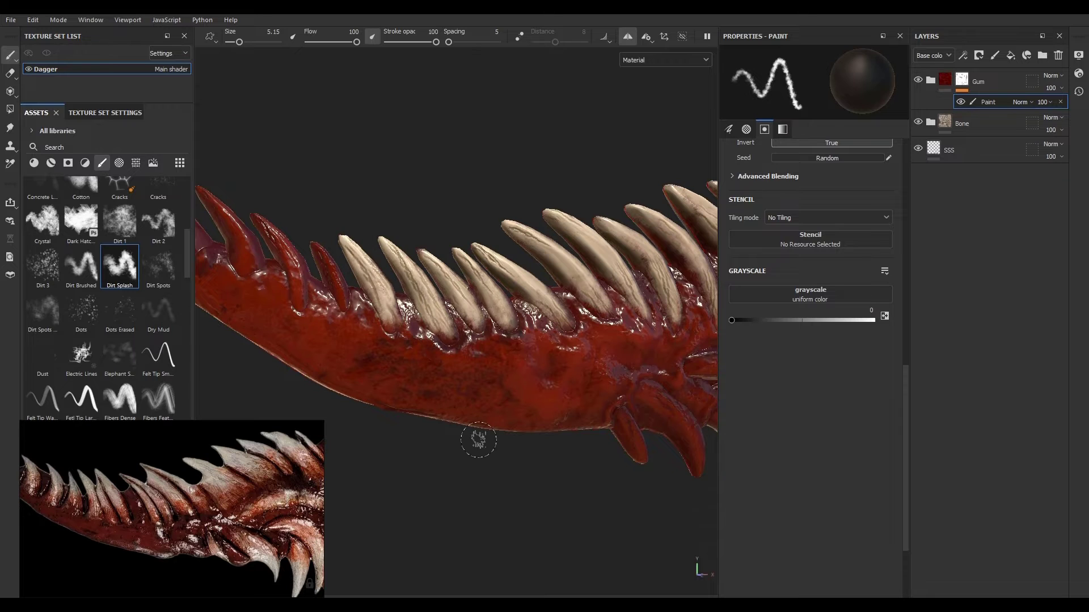
Step: Reduce the brush size to 3.49 and mask the gum off the remaining upper spikes near the blade's tip
left_click_drag(478, 440, 505, 434, "alt")
middle_click_drag(377, 241, 561, 255, "alt")
key("bracketleft")
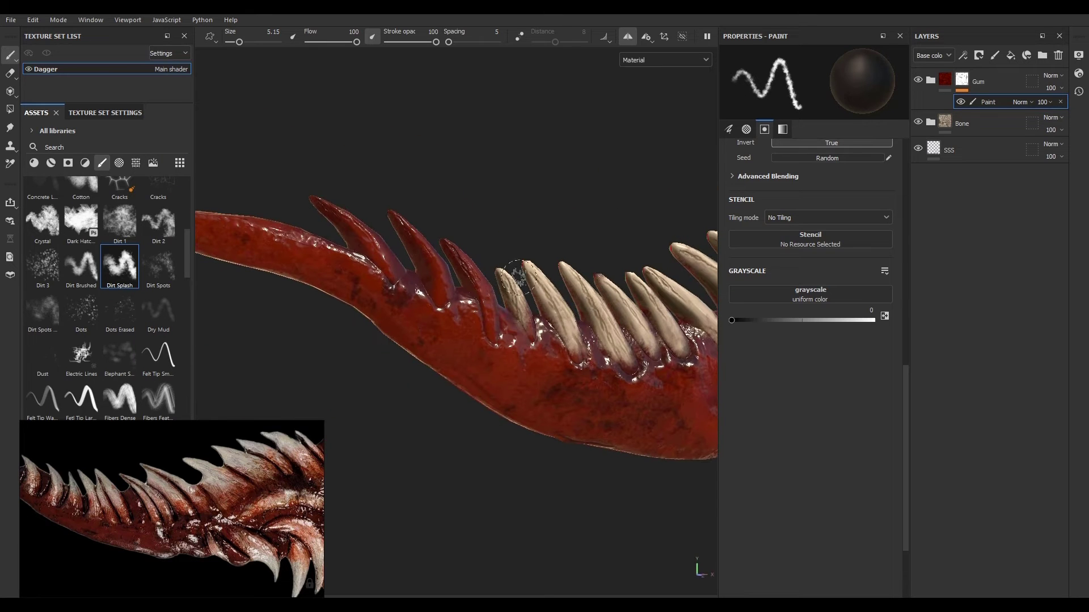
left_click_drag(513, 278, 533, 337)
mouse_move(462, 252)
left_mouse_down("alt")
mouse_move(537, 219)
mouse_move(386, 275)
left_mouse_up("alt")
mouse_move(386, 275)
middle_mouse_down("alt")
mouse_move(455, 236)
mouse_move(702, 243)
middle_mouse_up("alt")
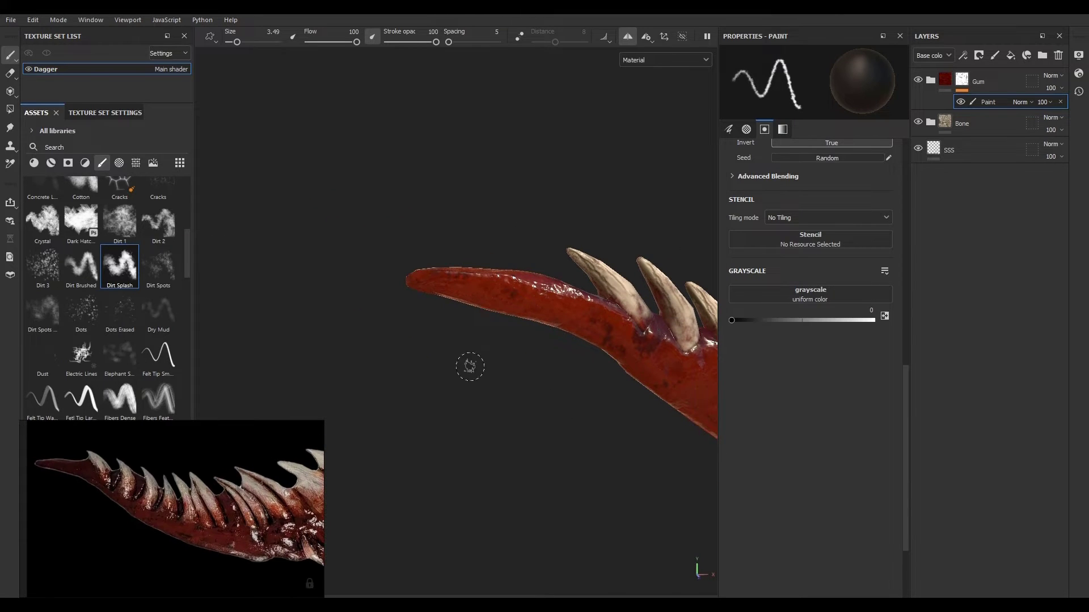
Step: Mask the gum off the very tip of the blade, leaving a ragged bone patch
mouse_move(518, 405)
left_mouse_down("alt")
mouse_move(535, 445)
mouse_move(524, 371)
left_mouse_up("alt")
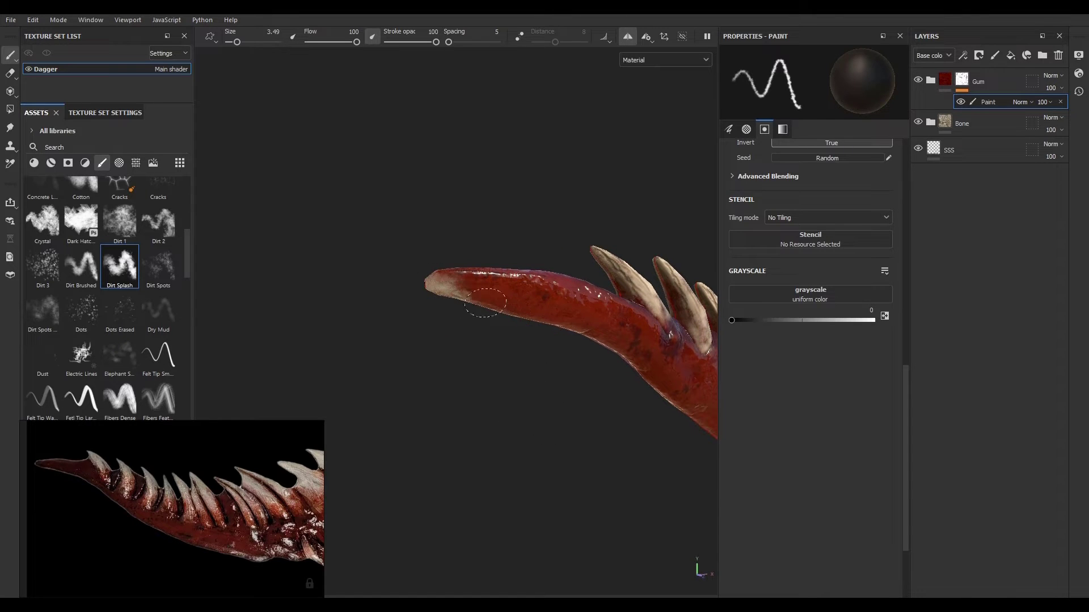
left_click_drag(485, 302, 471, 284)
left_click_drag(589, 433, 436, 232, "alt")
left_click_drag(363, 177, 394, 197)
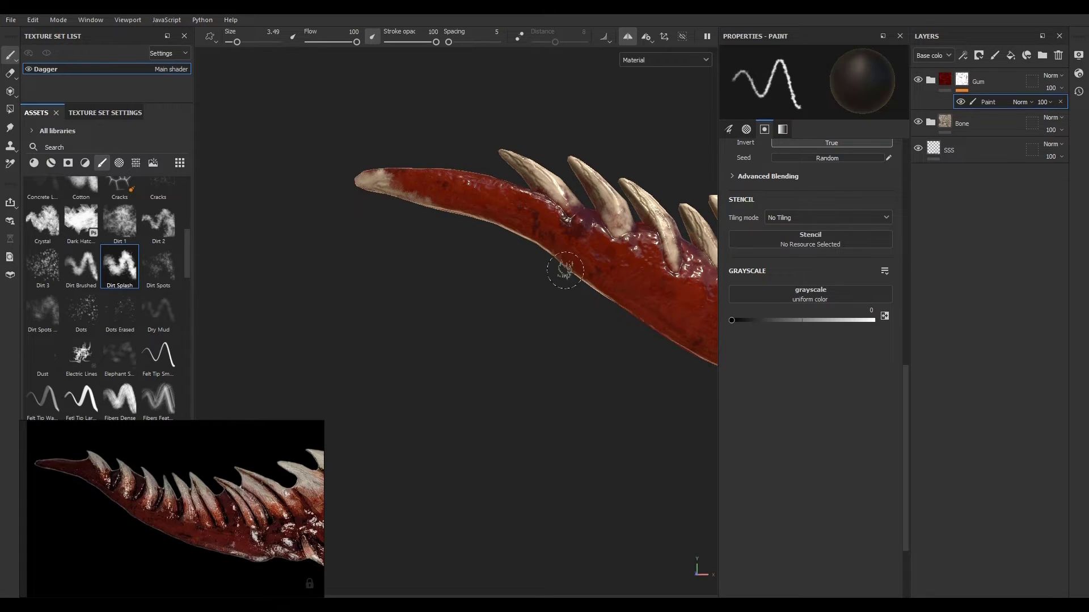
Step: Expose a thin strip of bone on the blade's lower edge, touching it up with white mask paint
middle_click_drag(581, 403, 318, 349, "alt")
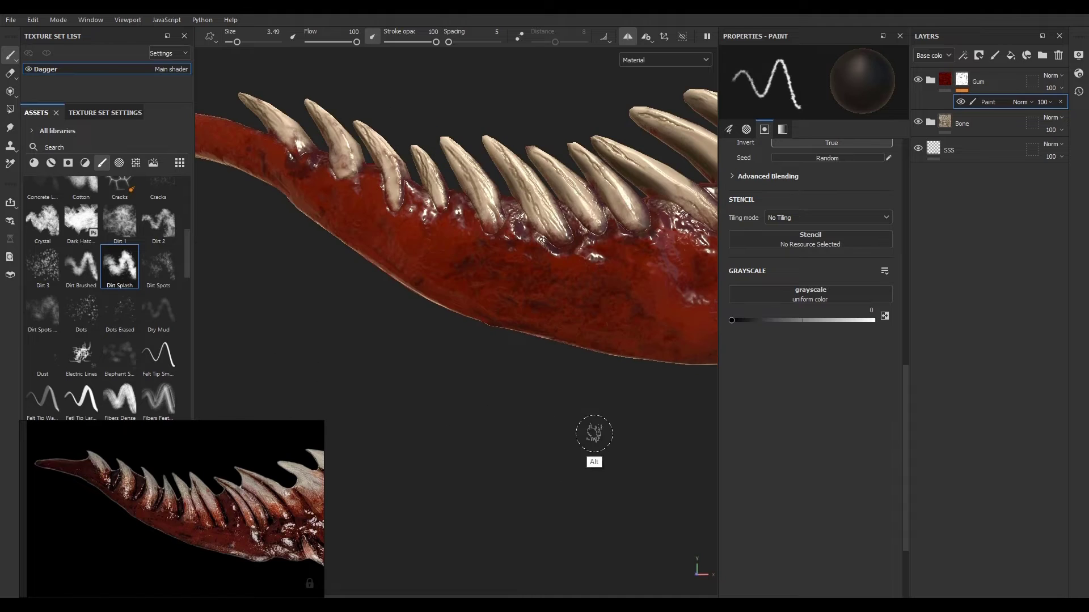
middle_click_drag(587, 421, 551, 392, "alt")
mouse_move(486, 348)
left_mouse_down("alt")
mouse_move(498, 306)
mouse_move(362, 238)
left_mouse_up("alt")
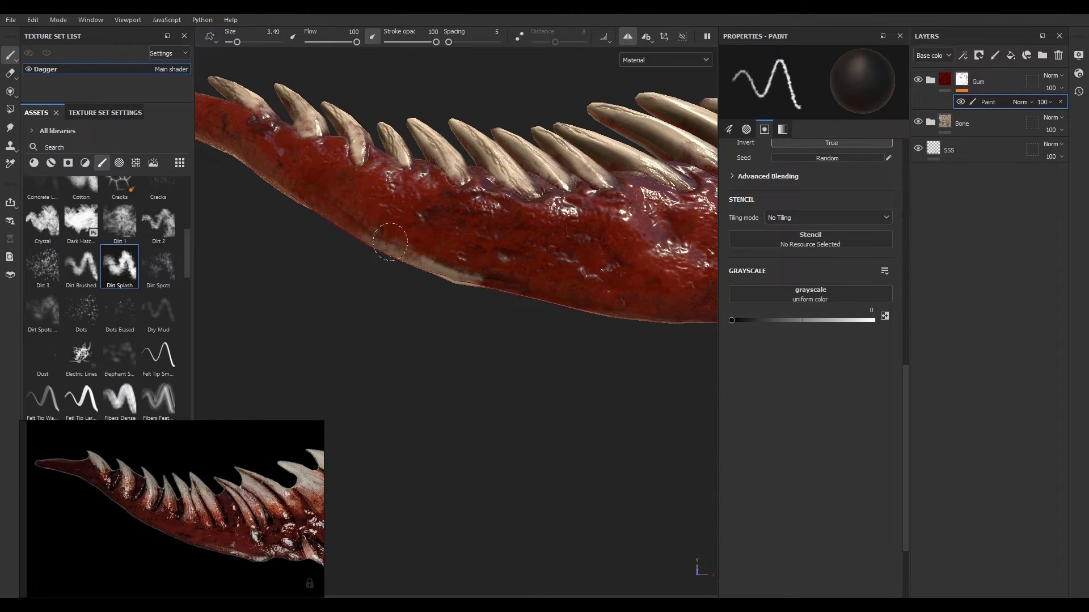
left_click_drag(520, 379, 492, 472, "alt")
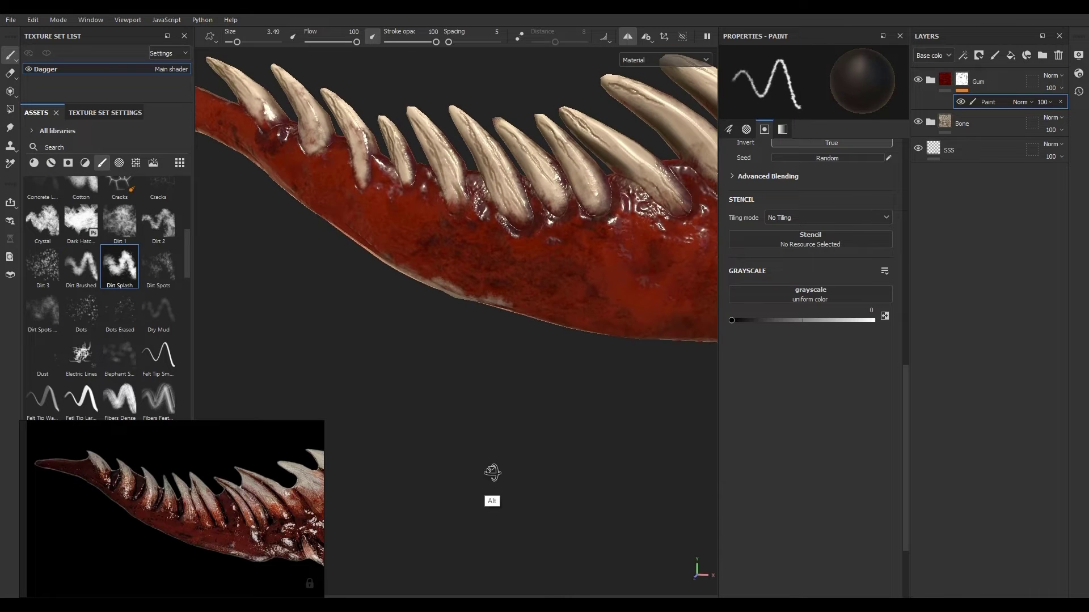
key("x")
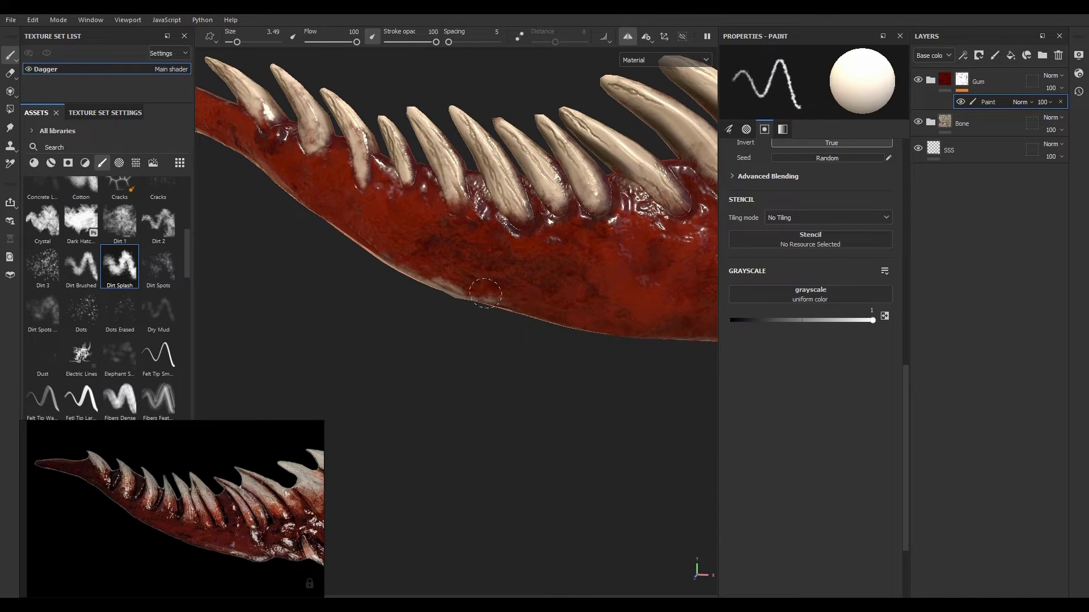
Step: Switch to black mask paint and expose bone on the first three spikes beneath the blade
left_click_drag(486, 362, 554, 467, "alt")
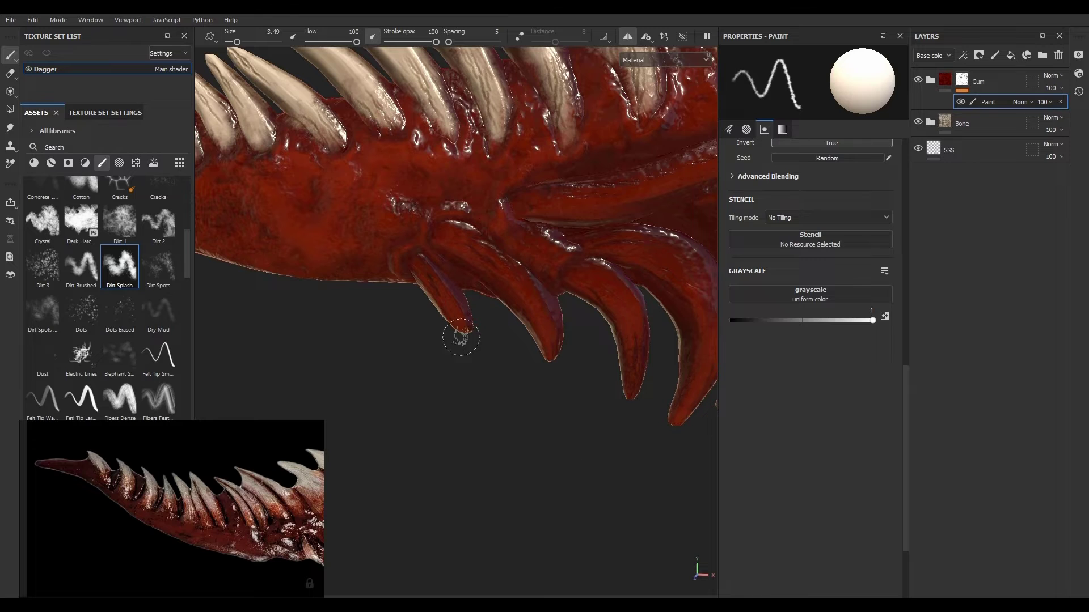
key("x")
mouse_move(458, 350)
left_mouse_down()
mouse_move(432, 295)
mouse_move(459, 329)
mouse_move(454, 294)
mouse_move(423, 264)
mouse_move(477, 336)
left_mouse_up()
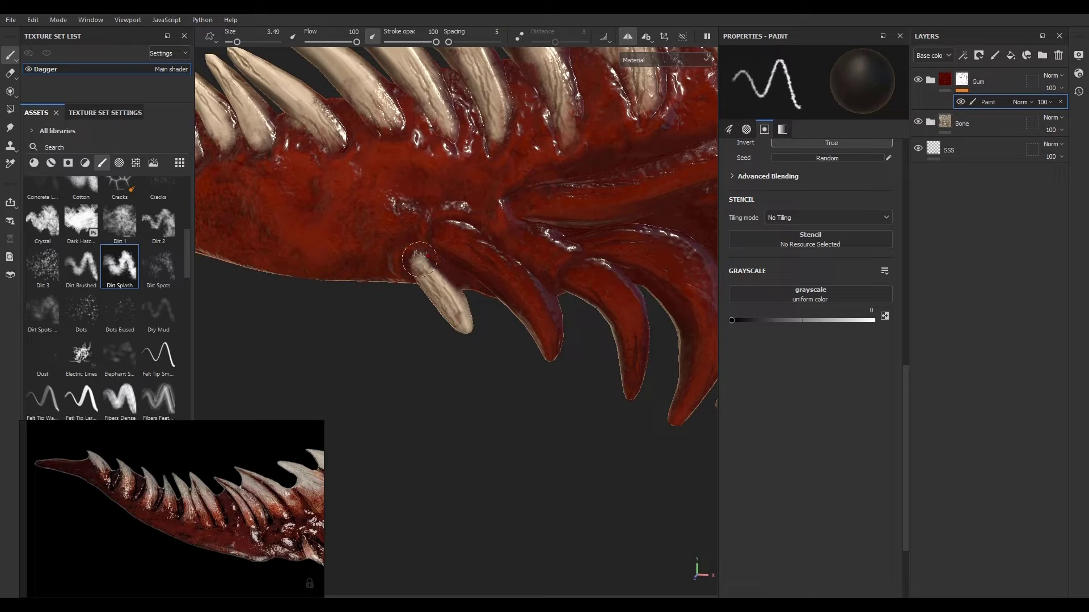
key("x")
key("x")
mouse_move(558, 356)
left_mouse_down()
mouse_move(551, 318)
mouse_move(545, 355)
mouse_move(530, 301)
mouse_move(448, 227)
mouse_move(595, 413)
mouse_move(511, 340)
left_mouse_up()
key("x")
key("x")
scroll(489, 256, "down", 3)
left_click_drag(477, 304, 460, 253)
mouse_move(584, 408)
left_mouse_down("alt")
mouse_move(539, 366)
mouse_move(534, 324)
mouse_move(511, 315)
left_mouse_up("alt")
left_click_drag(574, 348, 482, 368, "alt")
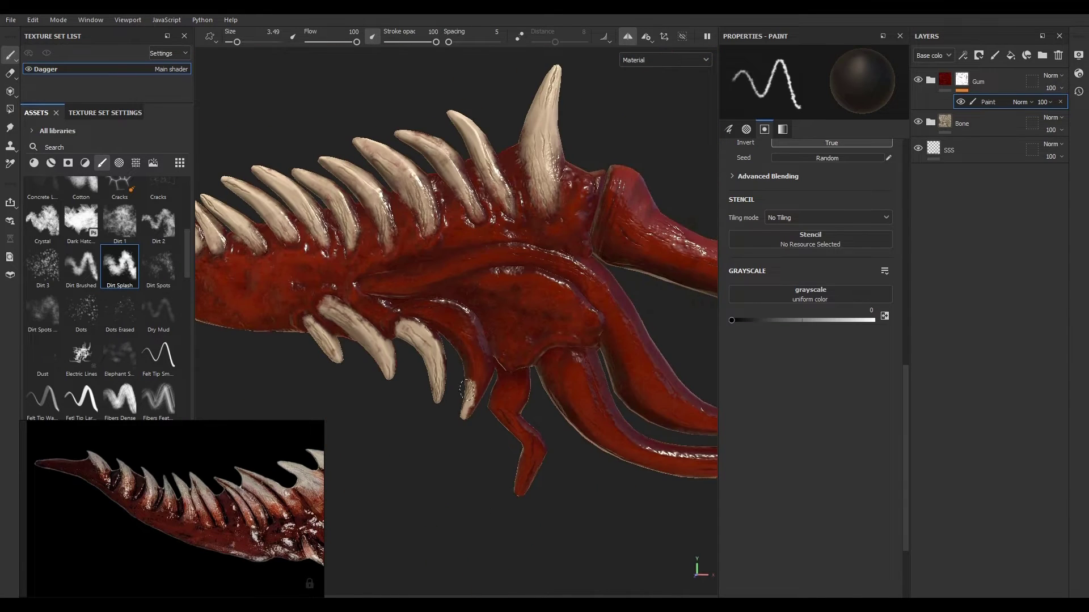
Step: Mask the gum off the fourth and largest spike beneath the blade, from its point up to its curved base
mouse_move(469, 415)
left_mouse_down()
mouse_move(485, 349)
mouse_move(431, 363)
left_mouse_up()
mouse_move(424, 366)
left_mouse_down()
mouse_move(454, 410)
mouse_move(469, 340)
left_mouse_up()
left_click_drag(455, 493, 428, 490, "alt")
mouse_move(468, 342)
left_mouse_down()
mouse_move(435, 310)
mouse_move(415, 311)
left_mouse_up()
left_click_drag(466, 494, 408, 499, "alt")
key("x")
key("x")
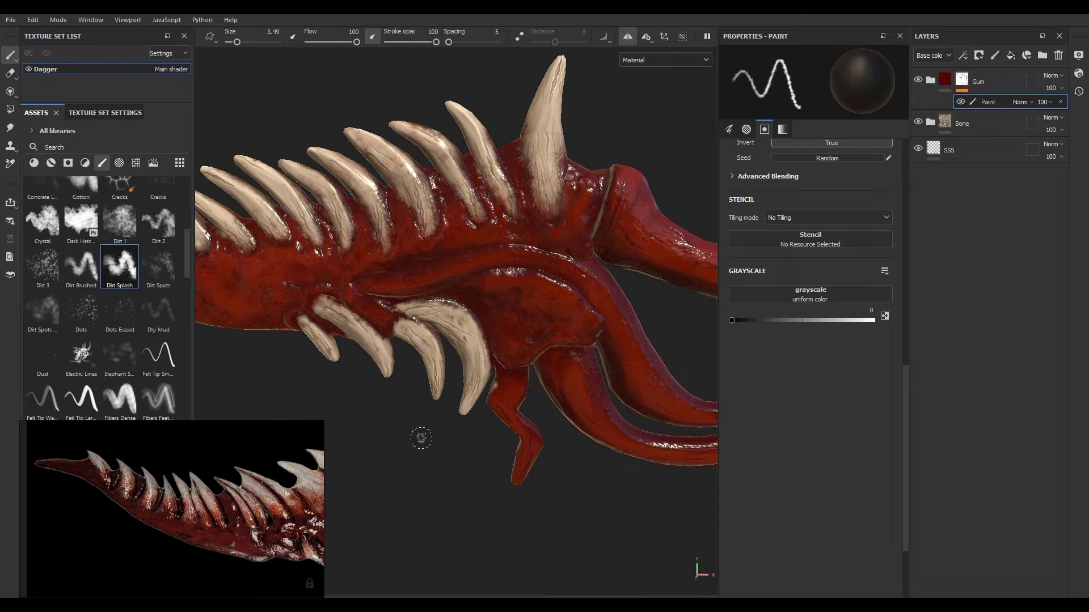
Step: Compare the hanging drip with the reference image and lightly expose bone at its tip, alternating black and white mask paint
left_click_drag(418, 440, 490, 485, "alt")
middle_click_drag(265, 545, 139, 513)
middle_click_drag(312, 546, 278, 509)
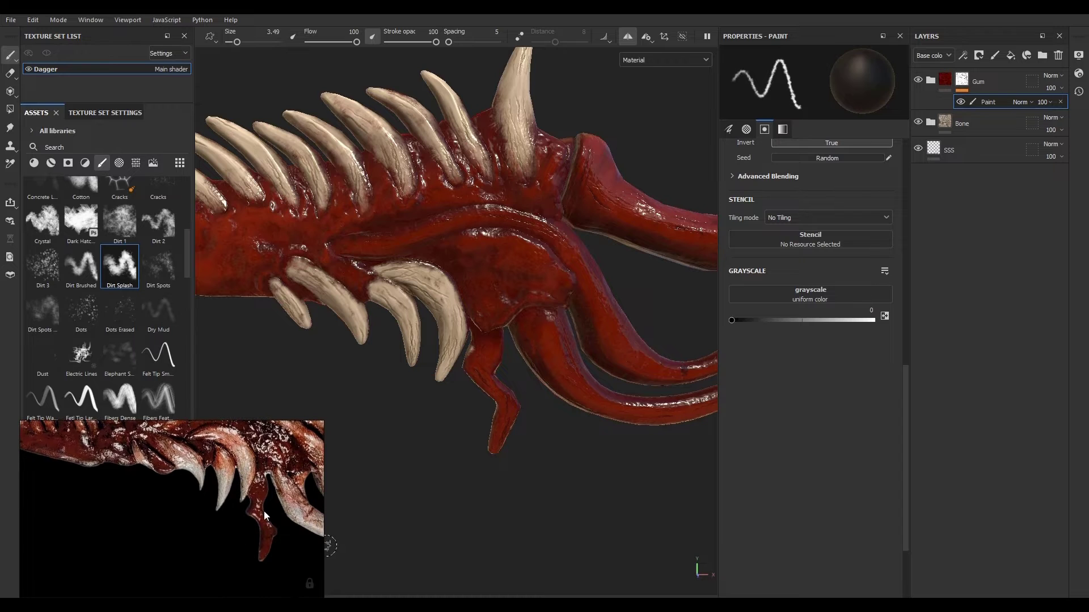
left_click_drag(497, 491, 503, 451, "alt")
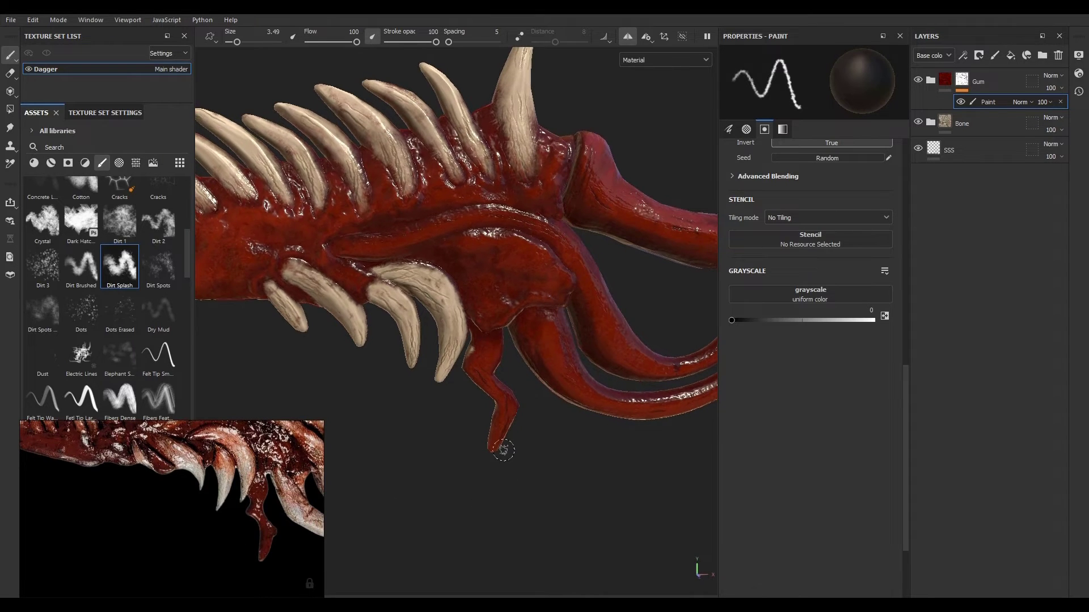
key("x")
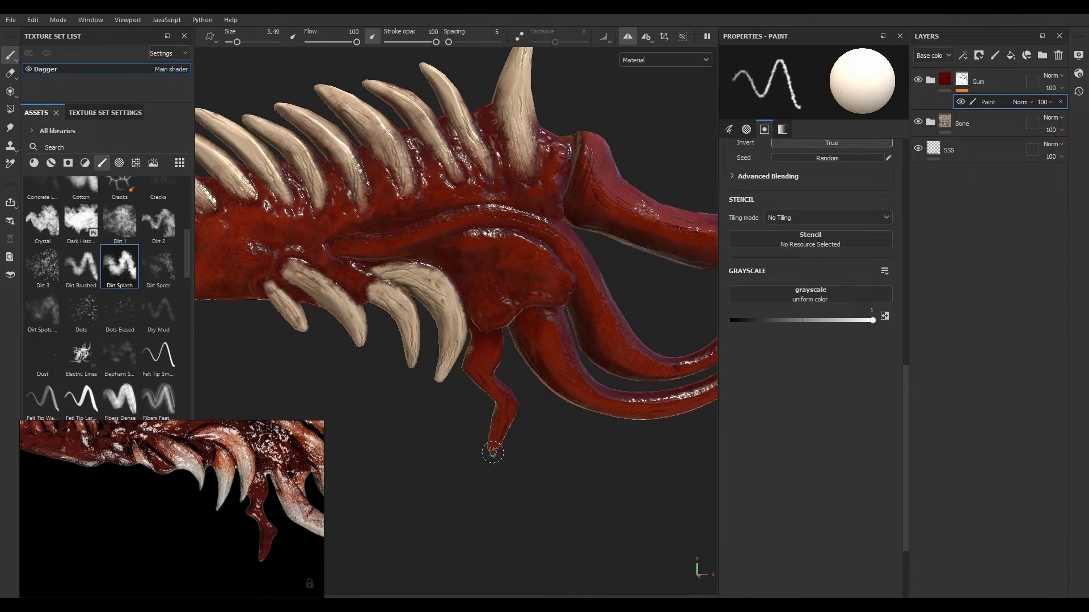
key("x")
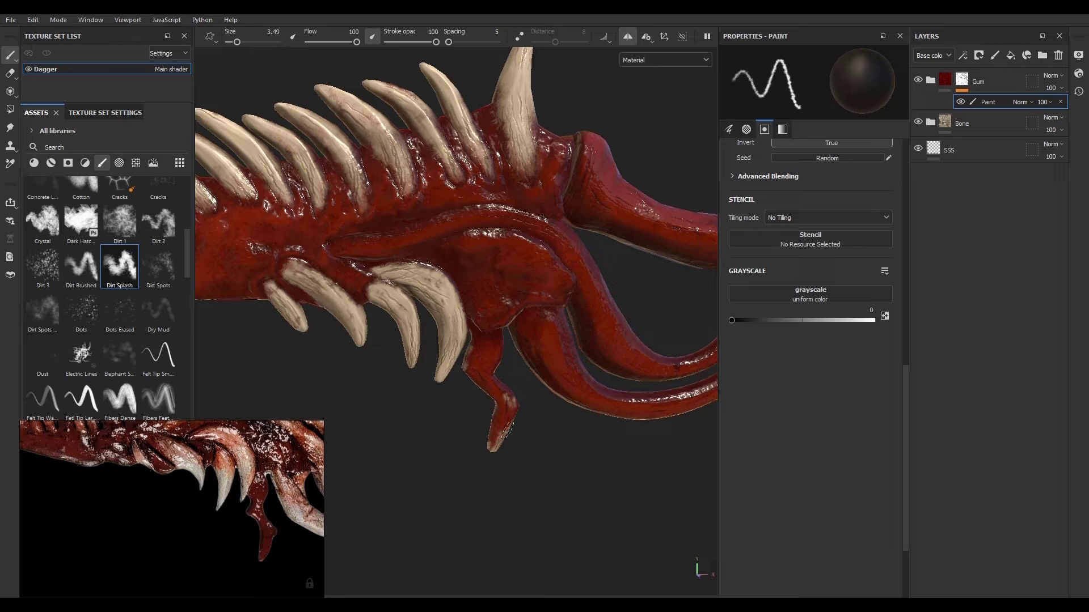
key("x")
Step: Expose bone along the raised ridge on the body and down the start of the inner tendril
left_click_drag(484, 482, 540, 425, "alt")
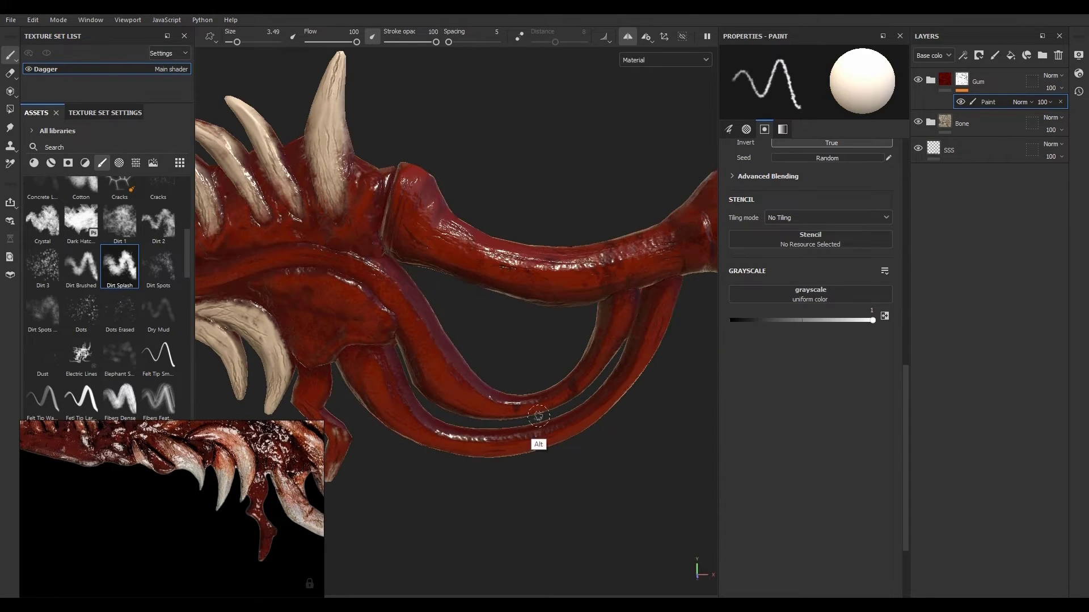
mouse_move(533, 387)
left_mouse_down("alt")
mouse_move(604, 361)
mouse_move(620, 385)
mouse_move(605, 369)
mouse_move(611, 347)
mouse_move(587, 377)
mouse_move(548, 533)
mouse_move(493, 359)
mouse_move(651, 427)
mouse_move(515, 358)
mouse_move(666, 401)
mouse_move(589, 386)
left_mouse_up("alt")
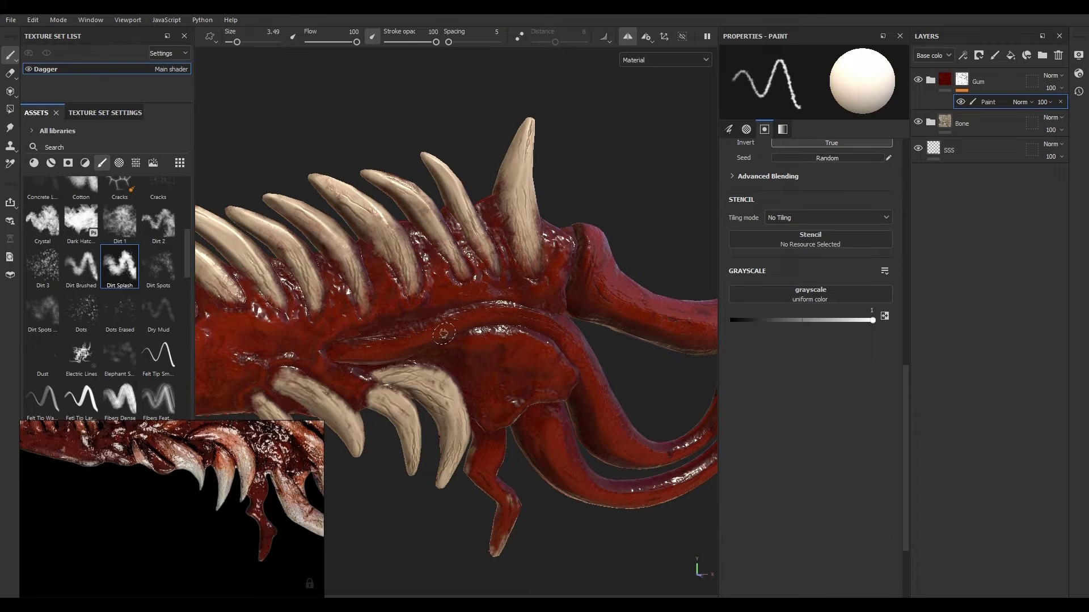
key("x")
mouse_move(444, 326)
left_mouse_down()
mouse_move(365, 348)
mouse_move(530, 314)
left_mouse_up()
left_click_drag(638, 348, 474, 263, "alt")
mouse_move(356, 250)
left_mouse_down()
mouse_move(440, 319)
mouse_move(427, 289)
mouse_move(451, 291)
mouse_move(428, 252)
left_mouse_up()
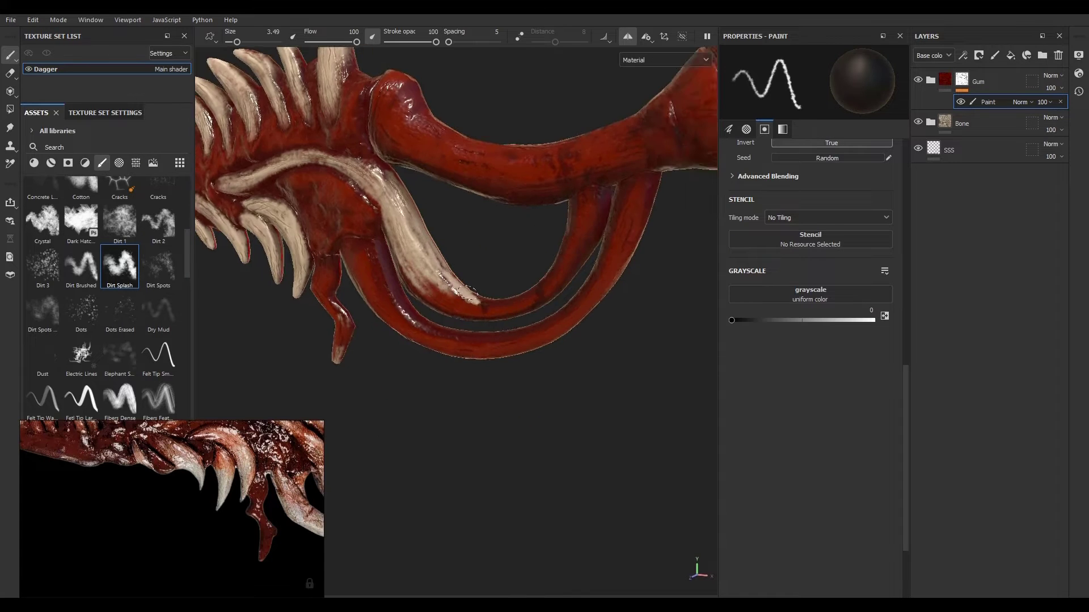
Step: Continue masking the gum off the inner tendril's curve and along the outer tendril up toward the handle
left_click_drag(454, 300, 474, 264, "alt")
mouse_move(442, 306)
left_mouse_down()
mouse_move(567, 233)
mouse_move(521, 294)
left_mouse_up()
left_click_drag(521, 294, 525, 261, "alt")
left_click_drag(383, 244, 482, 297)
mouse_move(547, 283)
left_mouse_down("alt")
mouse_move(564, 259)
mouse_move(533, 283)
left_mouse_up("alt")
mouse_move(545, 283)
left_mouse_down("alt")
mouse_move(559, 321)
mouse_move(510, 278)
mouse_move(539, 210)
mouse_move(595, 244)
left_mouse_up("alt")
mouse_move(627, 210)
left_mouse_down()
mouse_move(547, 323)
mouse_move(408, 323)
left_mouse_up()
Step: Expose streaky bone around the base of the outer tendril where it leaves the body, following the reference image
left_click_drag(454, 318, 473, 311, "alt")
left_click_drag(365, 241, 394, 303)
left_click_drag(368, 260, 383, 301)
middle_click_drag(284, 488, 164, 460)
left_click_drag(363, 278, 377, 323)
Step: Mask the leftover gum patches off the underside and side of the outer tendril
left_click_drag(397, 340, 453, 255, "alt")
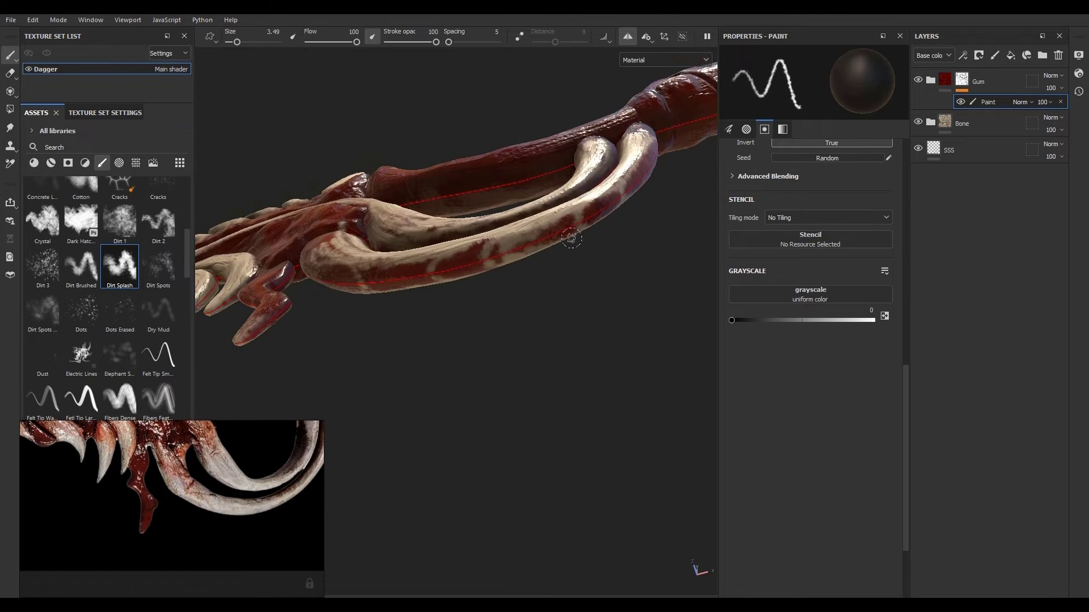
left_click_drag(571, 236, 408, 270)
mouse_move(414, 283)
left_mouse_down("alt")
mouse_move(420, 379)
mouse_move(448, 363)
left_mouse_up("alt")
left_click_drag(417, 249, 404, 297)
left_click_drag(432, 362, 448, 340, "alt")
Step: Balance the red streaks and bone on both tendrils by alternating white and black mask paint
key("x")
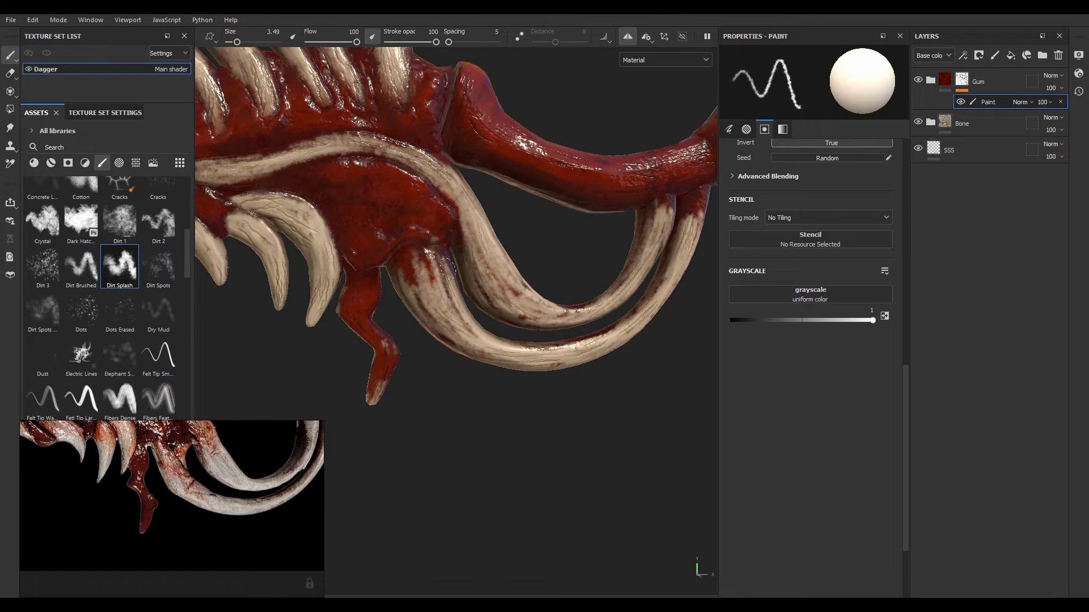
key("x")
mouse_move(431, 272)
left_mouse_down("alt")
mouse_move(532, 452)
mouse_move(518, 489)
left_mouse_up("alt")
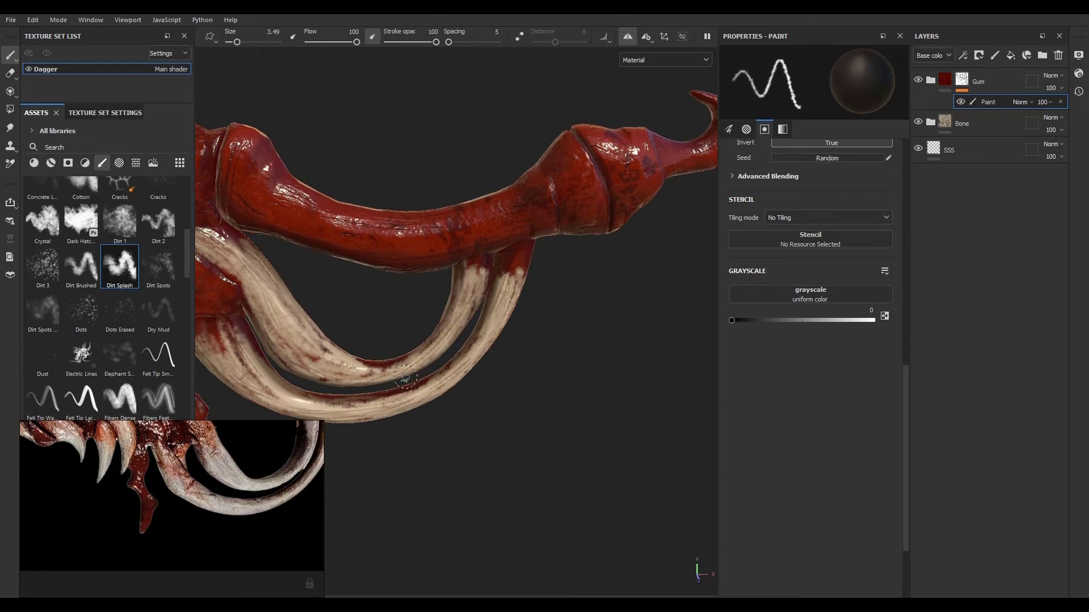
key("x")
mouse_move(408, 379)
left_mouse_down("alt")
mouse_move(442, 469)
mouse_move(420, 332)
left_mouse_up("alt")
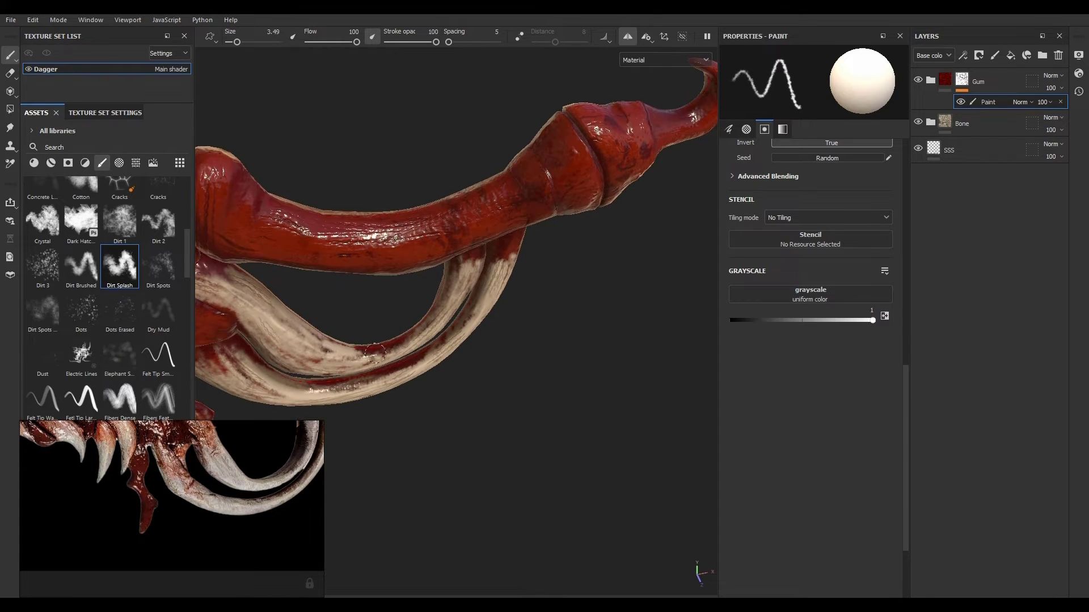
key("x")
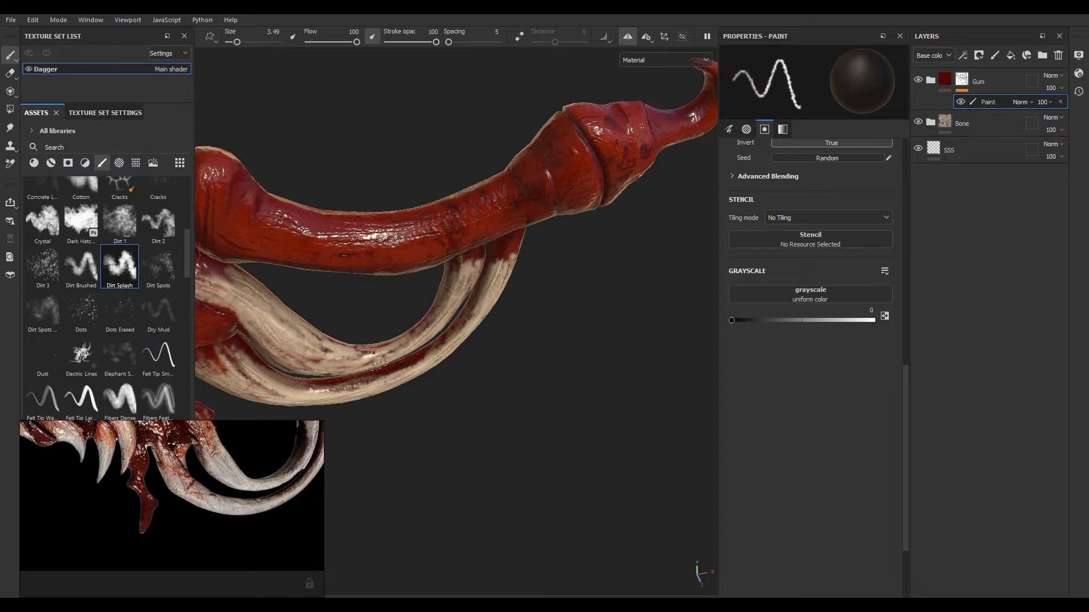
mouse_move(426, 395)
left_mouse_down("alt")
mouse_move(581, 369)
mouse_move(551, 413)
mouse_move(593, 340)
mouse_move(551, 358)
mouse_move(544, 427)
mouse_move(479, 366)
left_mouse_up("alt")
mouse_move(486, 324)
left_mouse_down()
mouse_move(503, 287)
mouse_move(476, 300)
left_mouse_up()
Step: Enlarge the brush to 14.99, lower its flow to 89, and expose bone along the handle up to the guard collar
left_click_drag(535, 423, 568, 429, "alt")
left_click_drag(596, 308, 639, 393, "alt")
right_click_drag(571, 322, 604, 322, "ctrl")
middle_click_drag(260, 478, 222, 574)
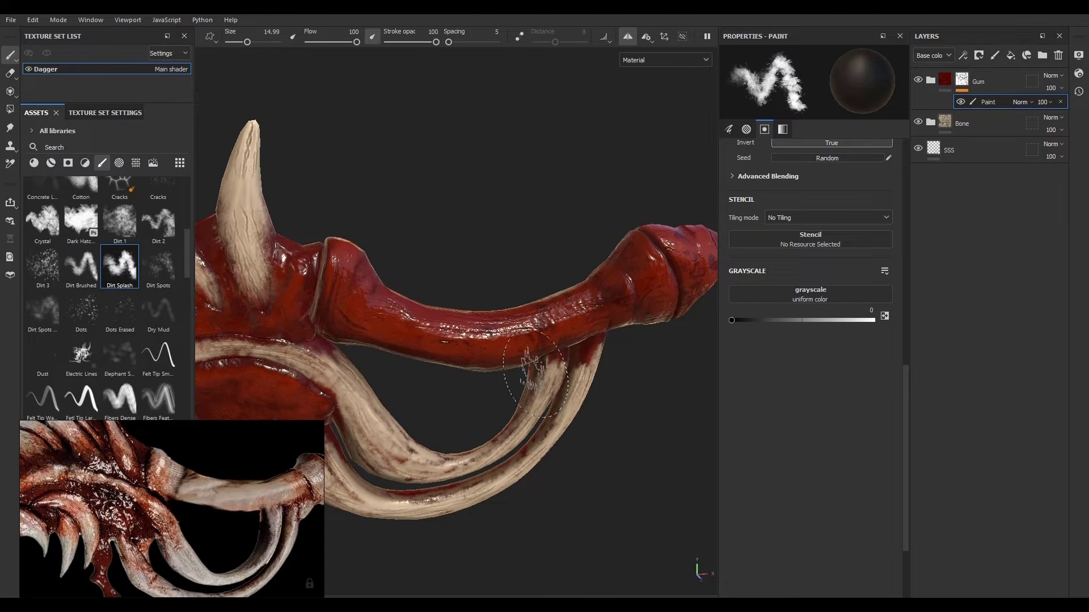
mouse_move(535, 374)
left_mouse_down()
mouse_move(437, 312)
mouse_move(478, 311)
mouse_move(481, 364)
mouse_move(371, 318)
mouse_move(457, 342)
mouse_move(468, 293)
mouse_move(540, 263)
mouse_move(444, 379)
mouse_move(477, 408)
mouse_move(517, 379)
mouse_move(469, 363)
mouse_move(462, 311)
left_mouse_up()
right_click_drag(461, 312, 458, 401, "ctrl")
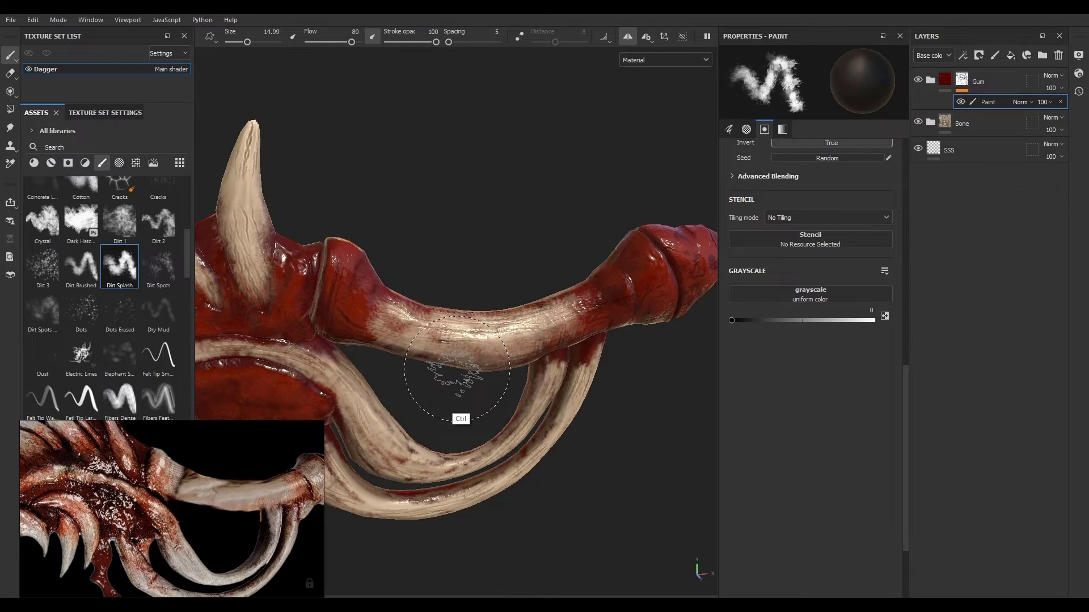
mouse_move(544, 347)
left_mouse_down()
mouse_move(560, 339)
mouse_move(362, 289)
mouse_move(354, 268)
left_mouse_up()
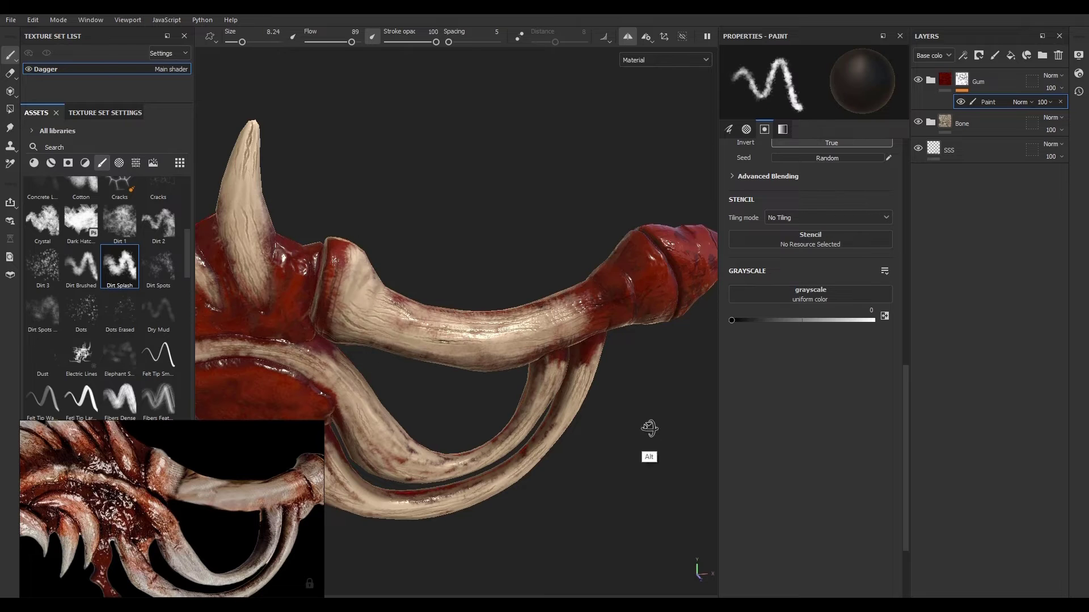
Step: Use brush size 8.24 to blend gum and bone where the tendrils join the handle and on the pommel's first section
mouse_move(648, 433)
left_mouse_down("alt")
mouse_move(539, 364)
mouse_move(535, 311)
mouse_move(398, 331)
left_mouse_up("alt")
key("x")
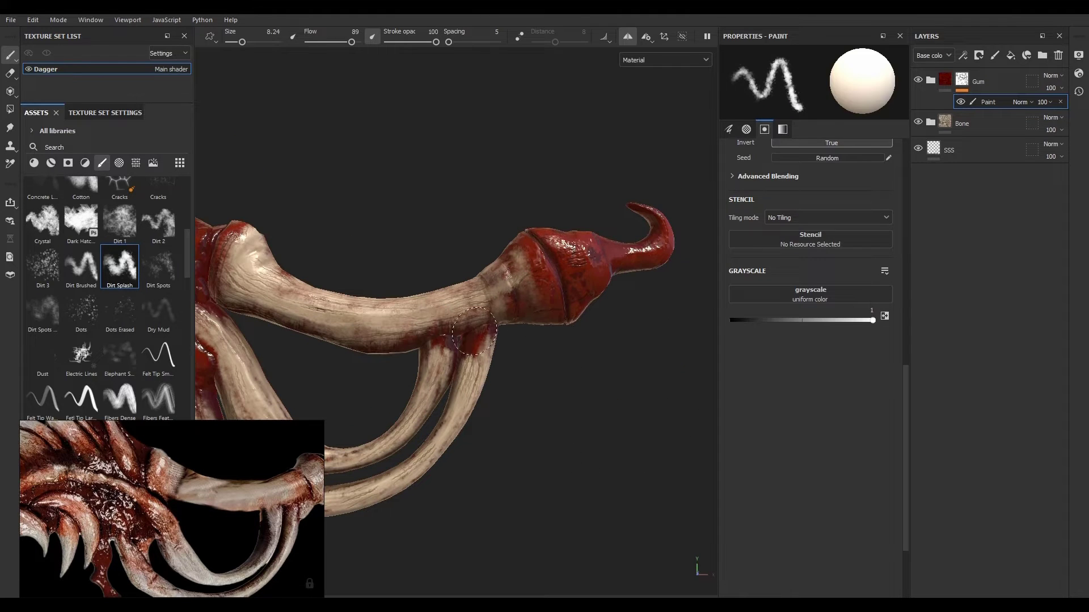
left_click_drag(499, 318, 528, 290)
left_click_drag(544, 385, 578, 351, "alt")
key("x")
left_click_drag(517, 244, 538, 278)
left_click_drag(588, 417, 465, 454, "alt")
middle_click_drag(256, 499, 173, 507)
left_click_drag(448, 377, 420, 422, "alt")
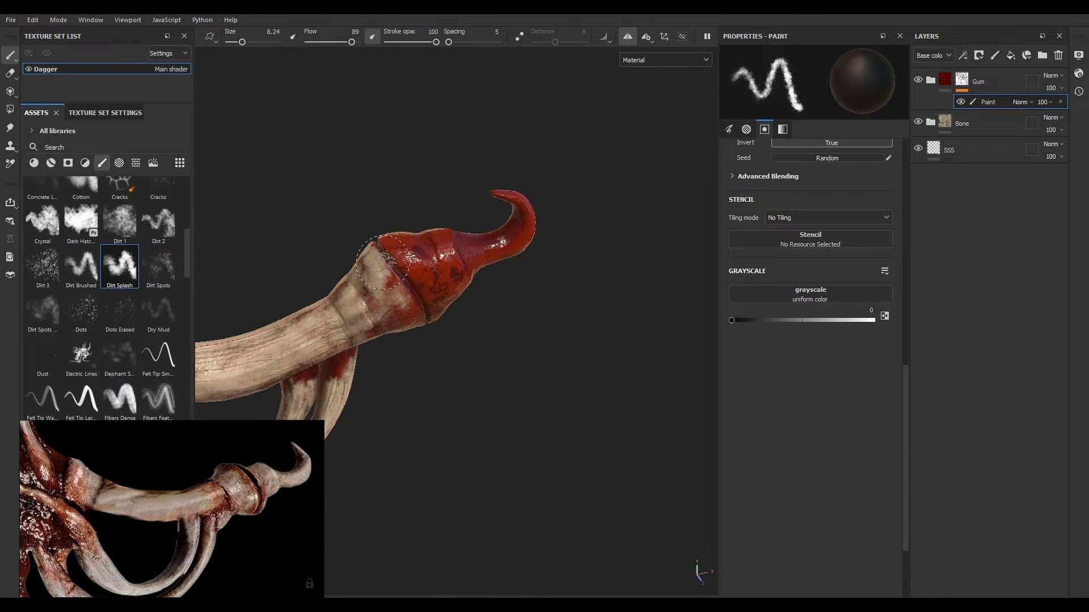
Step: Mask the gum off the pommel's end section and the curved hook, keeping red in the groove between the sections
key("x")
key("x")
mouse_move(381, 257)
left_mouse_down()
mouse_move(399, 283)
mouse_move(504, 249)
left_mouse_up()
left_click_drag(510, 362, 536, 317, "alt")
mouse_move(539, 244)
left_mouse_down()
mouse_move(464, 328)
mouse_move(447, 265)
left_mouse_up()
mouse_move(510, 369)
left_mouse_down("alt")
mouse_move(464, 396)
mouse_move(533, 418)
left_mouse_up("alt")
left_click_drag(491, 256, 451, 267)
left_click_drag(499, 396, 533, 362, "alt")
Step: Check the whole dagger and touch up the exposed bone on the collar where the handle meets the blade
key("x")
left_click_drag(507, 518, 549, 529, "alt")
right_click_drag(549, 529, 482, 446, "alt")
middle_click_drag(483, 446, 656, 414, "alt")
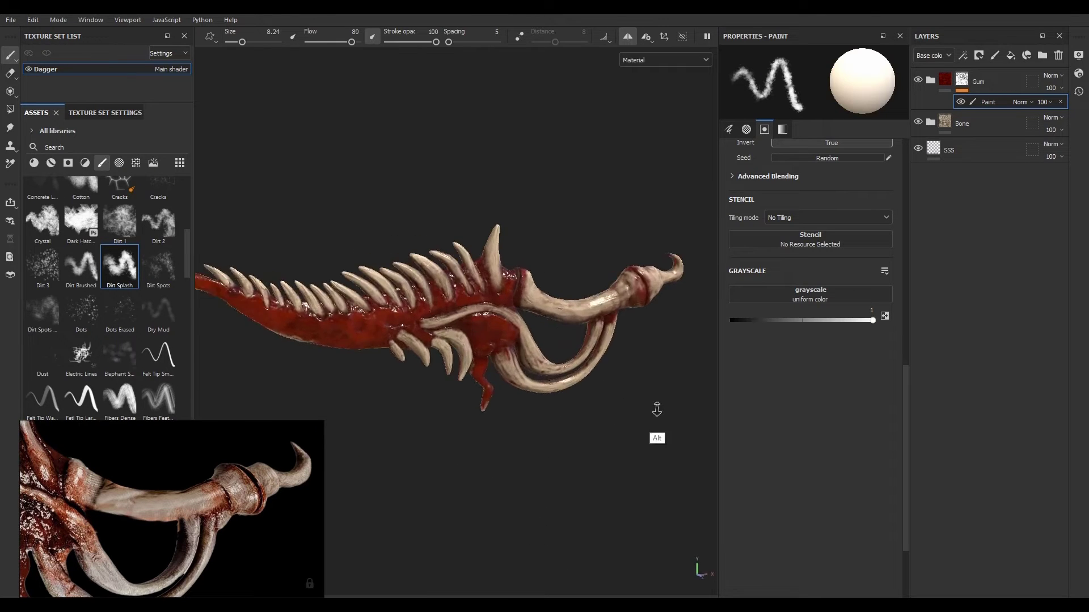
right_click_drag(656, 413, 681, 363, "alt")
left_click_drag(680, 363, 622, 248, "alt")
middle_click_drag(622, 247, 511, 259, "alt")
key("x")
mouse_move(510, 340)
left_mouse_down("alt")
mouse_move(482, 278)
mouse_move(482, 318)
mouse_move(499, 306)
left_mouse_up("alt")
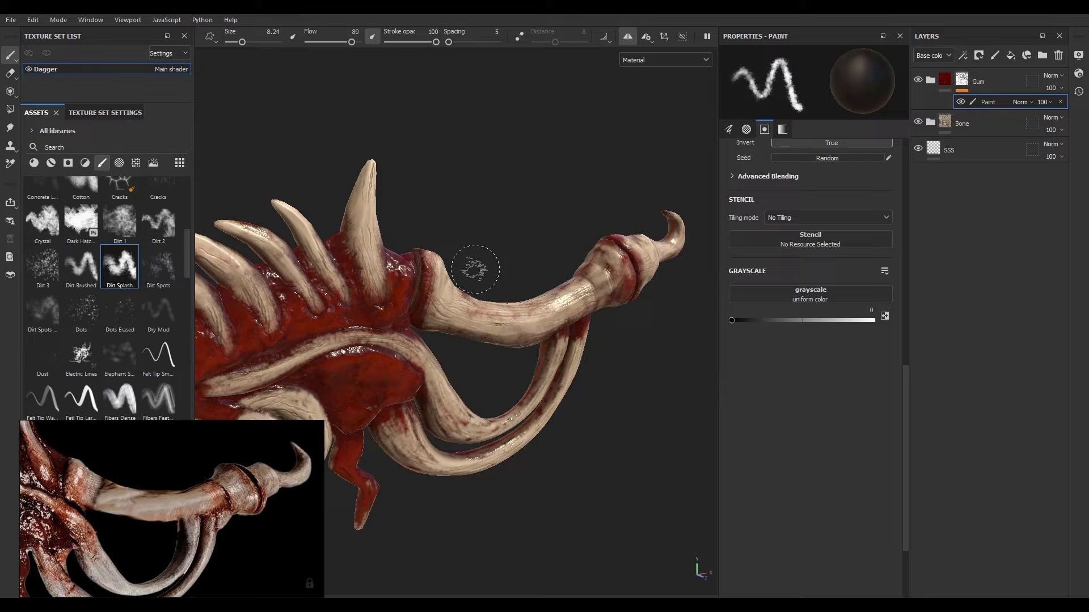
left_click_drag(445, 255, 434, 264)
Step: Switch the mask brush to white and paint gum back around the bases of the upper spikes, working towards the blade's tip
key("x")
left_click_drag(471, 317, 437, 303, "alt")
middle_click_drag(403, 336, 499, 329, "alt")
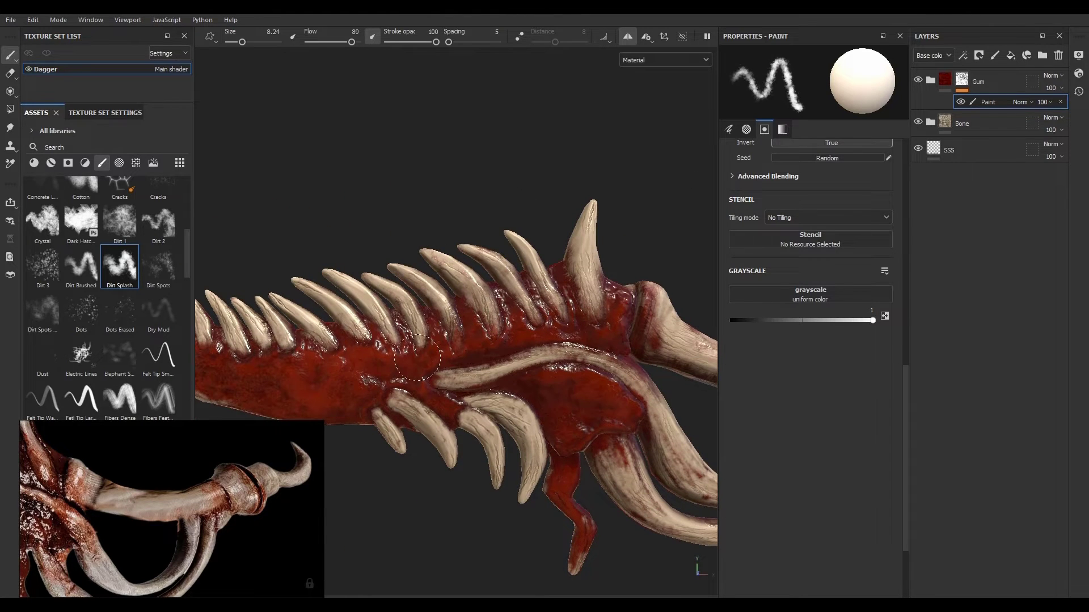
mouse_move(402, 347)
left_mouse_down()
mouse_move(390, 333)
mouse_move(361, 341)
left_mouse_up()
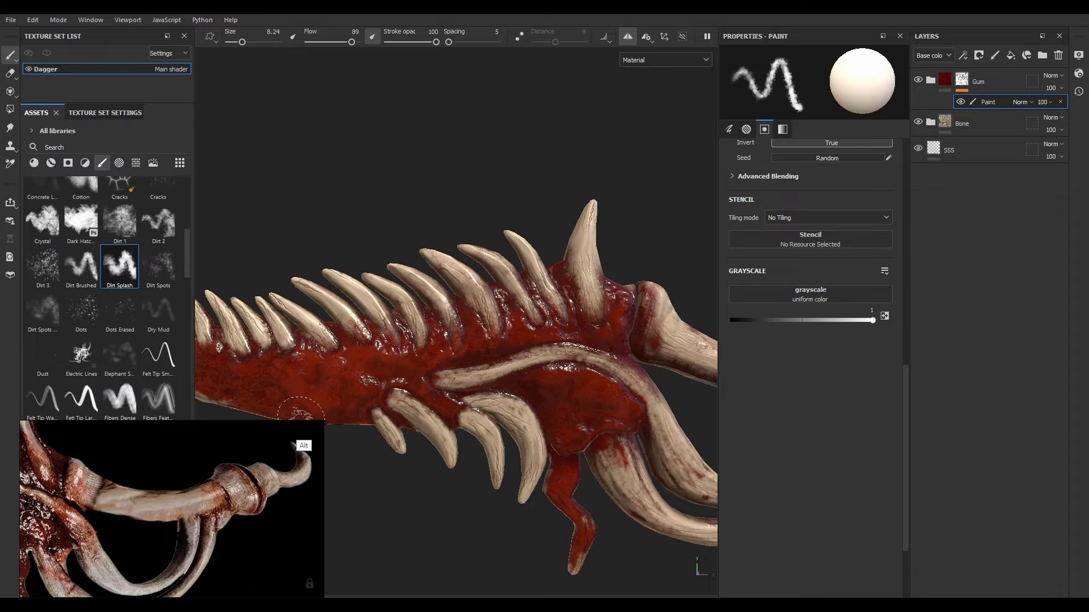
middle_click_drag(300, 414, 414, 397, "alt")
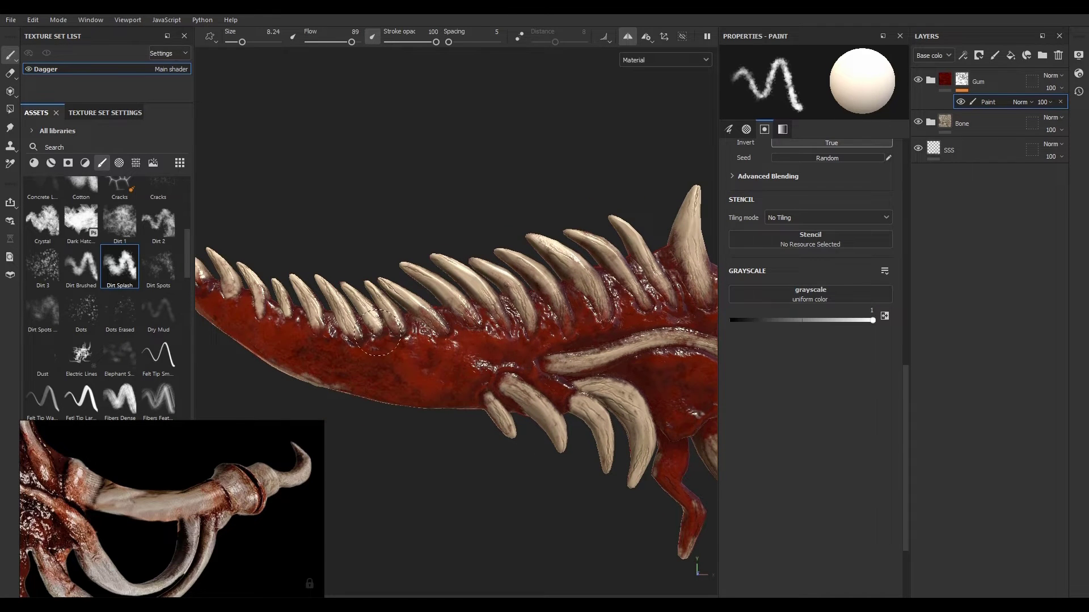
left_click_drag(377, 333, 359, 343)
middle_click_drag(409, 254, 516, 261, "alt")
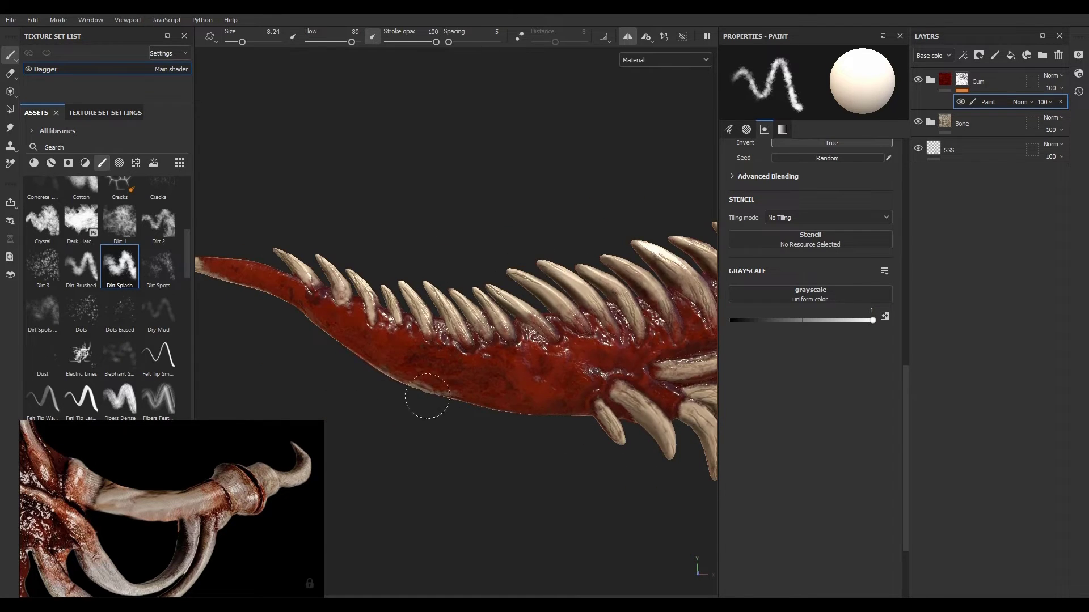
mouse_move(440, 329)
left_mouse_down()
mouse_move(425, 318)
mouse_move(464, 341)
left_mouse_up()
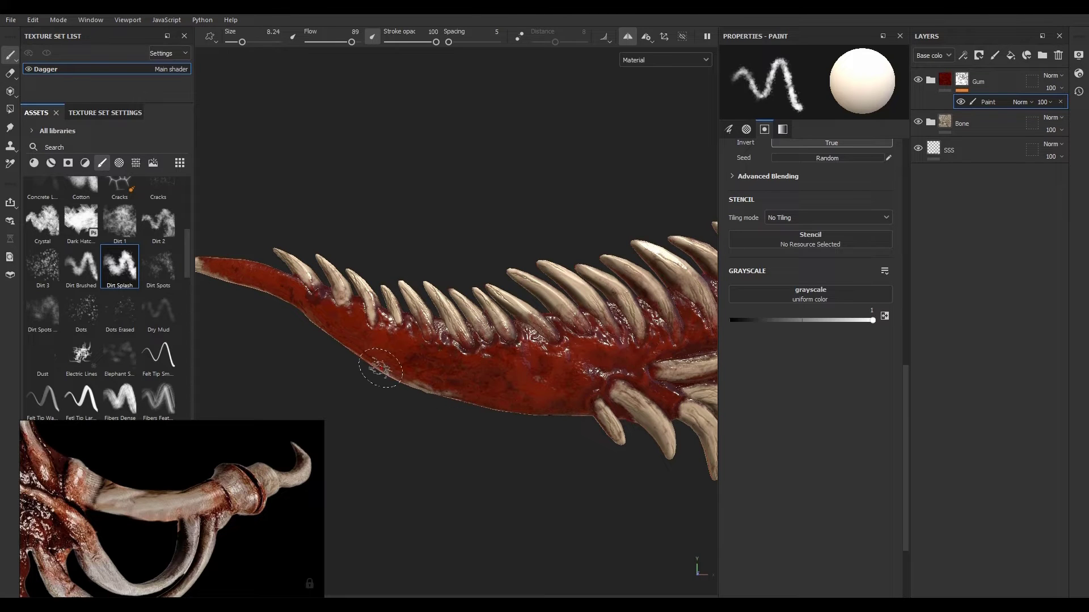
mouse_move(376, 328)
left_mouse_down()
mouse_move(366, 304)
mouse_move(340, 298)
left_mouse_up()
Step: Rework the transition between gum and bone at the base of the large spike near the handle
middle_click_drag(564, 247, 322, 228, "alt")
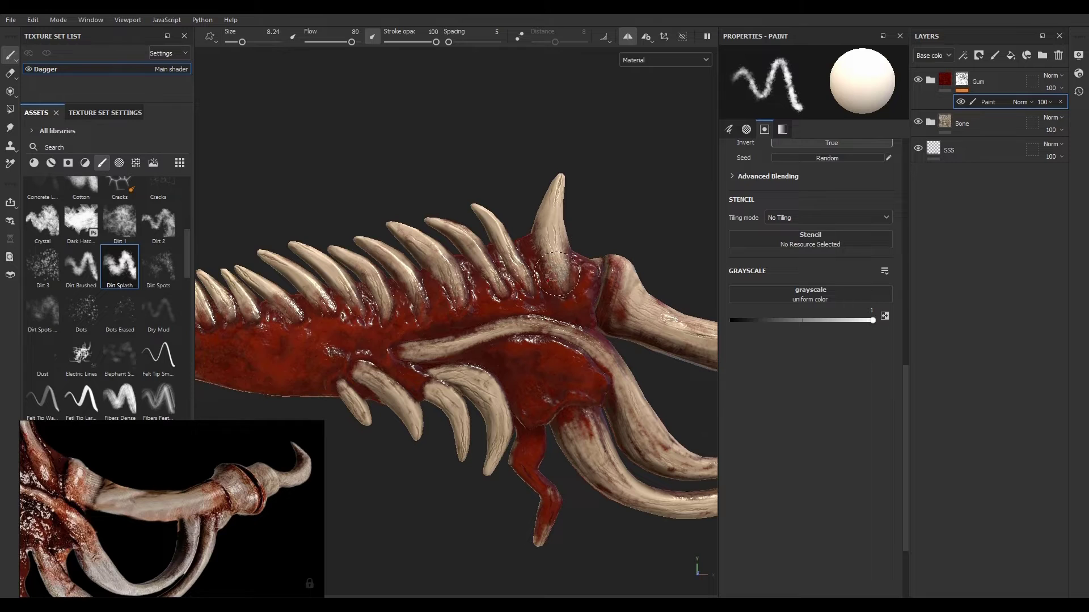
key("x")
mouse_move(553, 250)
left_mouse_down()
mouse_move(539, 233)
mouse_move(546, 273)
mouse_move(554, 255)
mouse_move(566, 285)
left_mouse_up()
key("x")
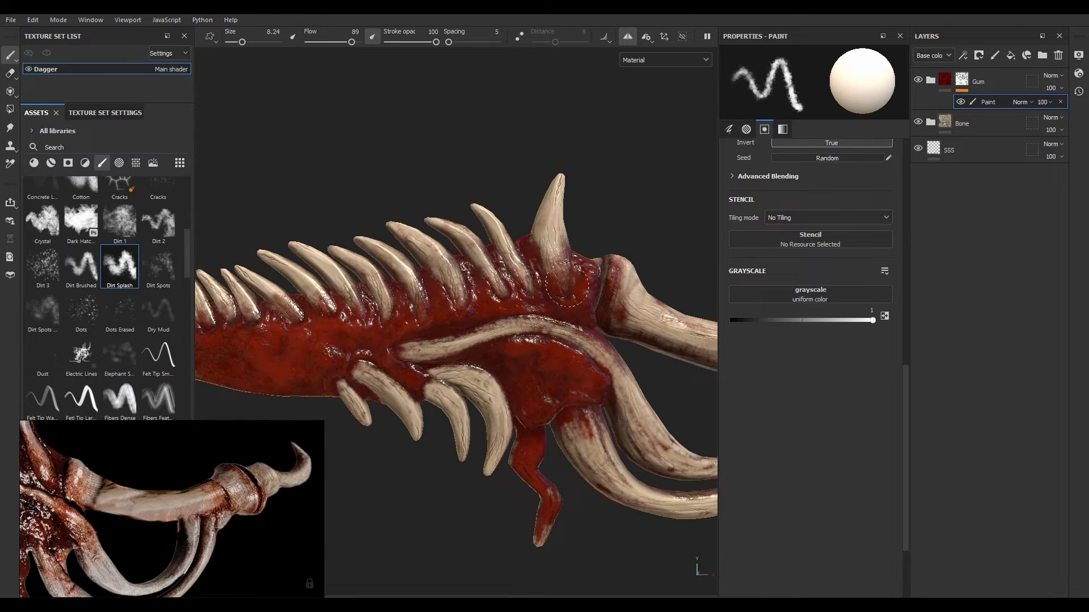
Step: Paint gum over the roots of the lower spikes and where the outer guard tendril leaves the blade
left_click_drag(638, 225, 611, 227, "alt")
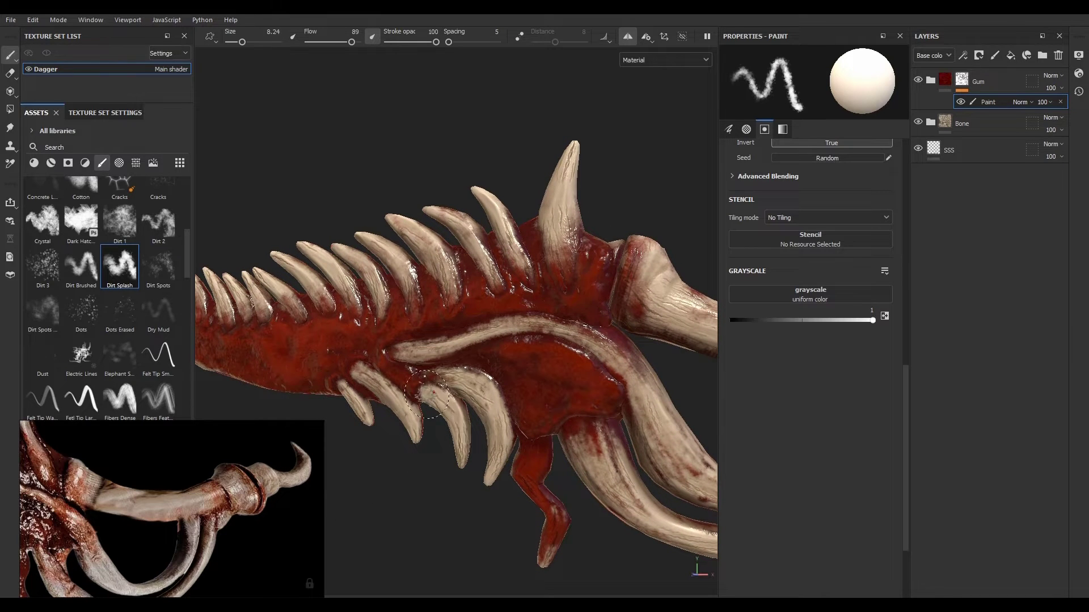
mouse_move(426, 394)
left_mouse_down()
mouse_move(440, 396)
mouse_move(361, 371)
mouse_move(336, 380)
left_mouse_up()
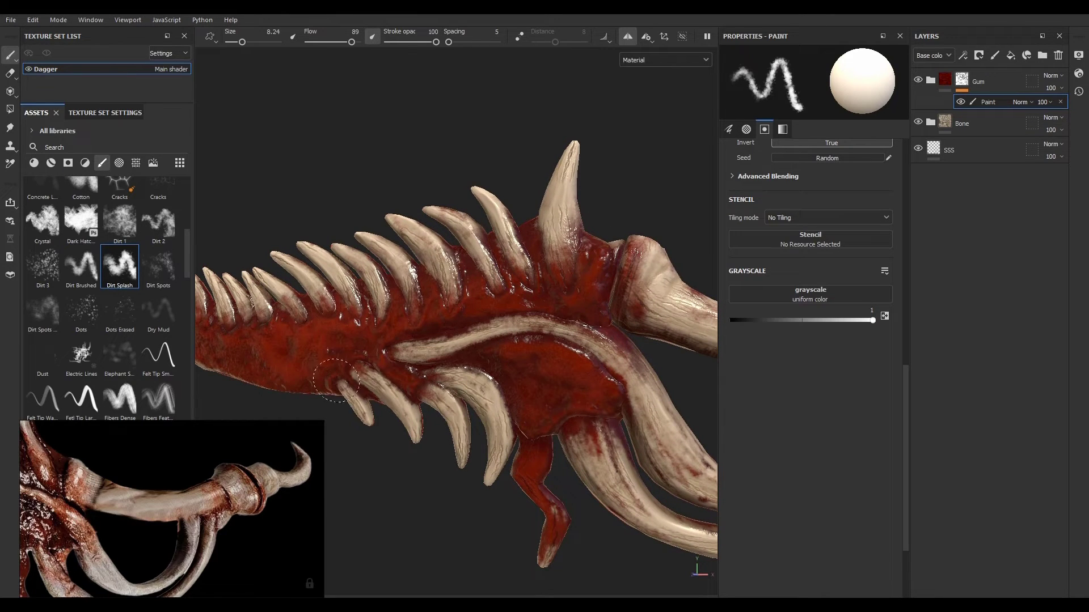
left_click_drag(486, 539, 583, 571, "alt")
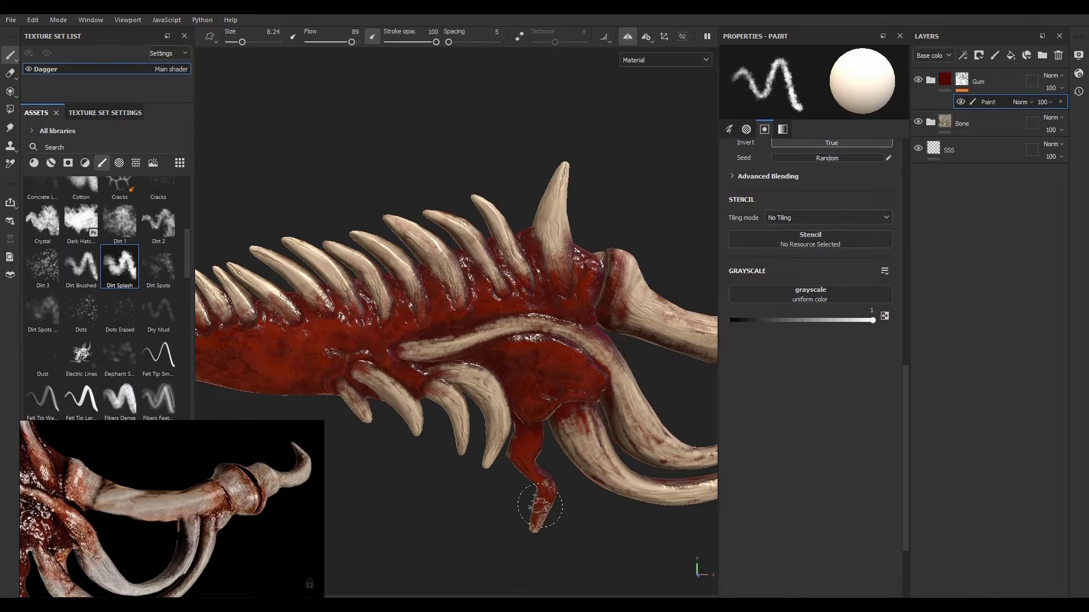
mouse_move(586, 408)
left_mouse_down()
mouse_move(584, 422)
mouse_move(568, 426)
mouse_move(597, 445)
left_mouse_up()
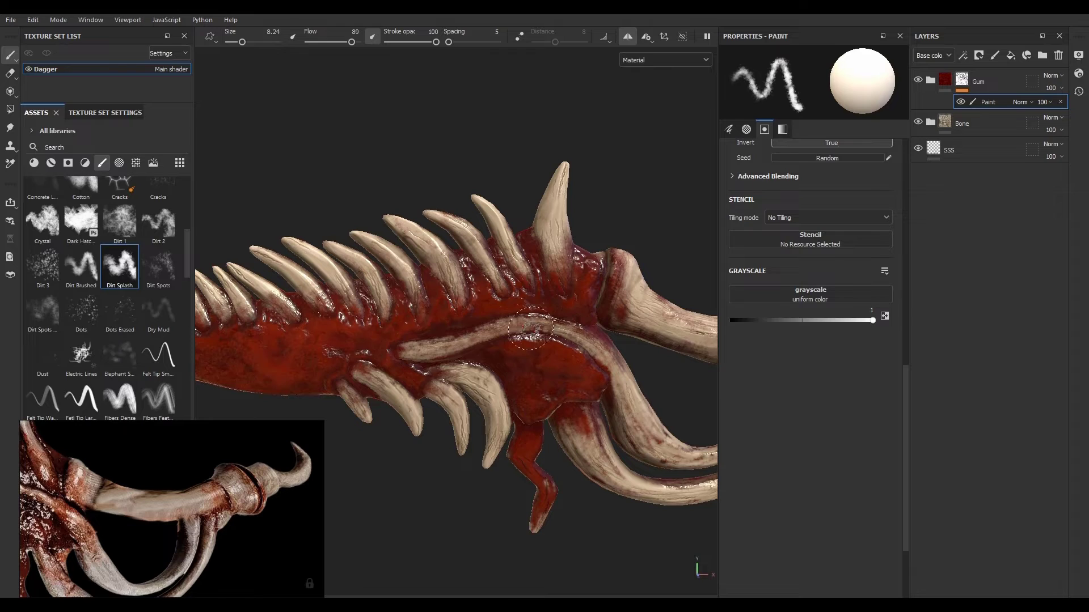
Step: Reduce the brush size to 2.78 and refine the gum and bone along the curved tendril on the blade, alternating white and black
right_click_drag(530, 330, 503, 329, "ctrl")
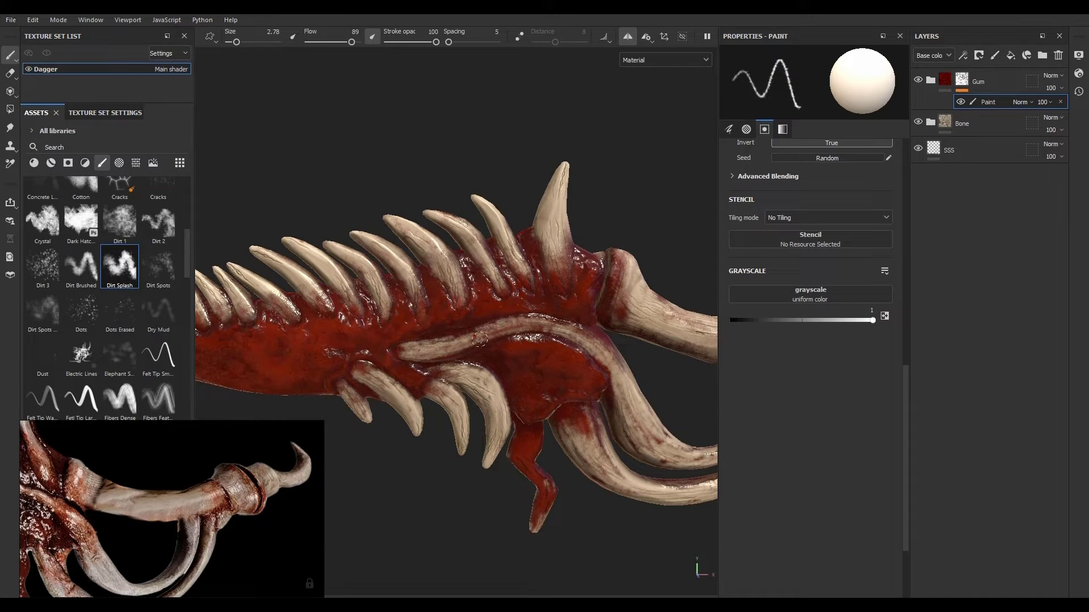
key("x")
mouse_move(515, 321)
left_mouse_down()
mouse_move(468, 338)
mouse_move(550, 339)
mouse_move(418, 350)
mouse_move(497, 335)
mouse_move(388, 367)
left_mouse_up()
key("x")
key("x")
key("x")
key("x")
left_click_drag(462, 345, 401, 365)
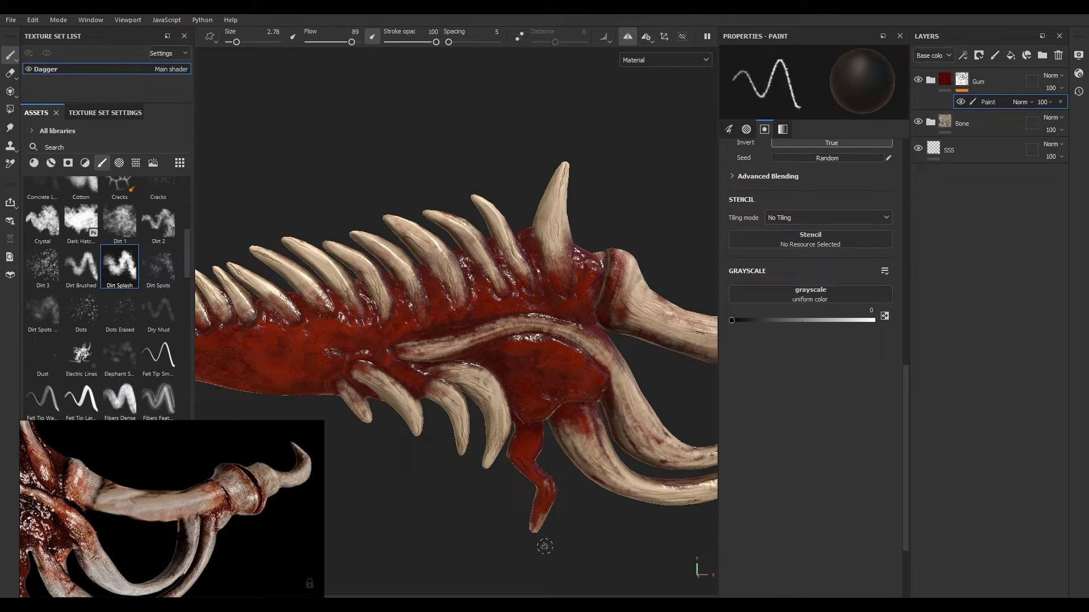
Step: Streak gum into the lower parts of the upper spikes with white, following the reference image towards the blade's tip
right_click_drag(658, 252, 531, 284, "alt")
mouse_move(544, 278)
left_mouse_down("alt")
mouse_move(598, 277)
mouse_move(548, 278)
left_mouse_up("alt")
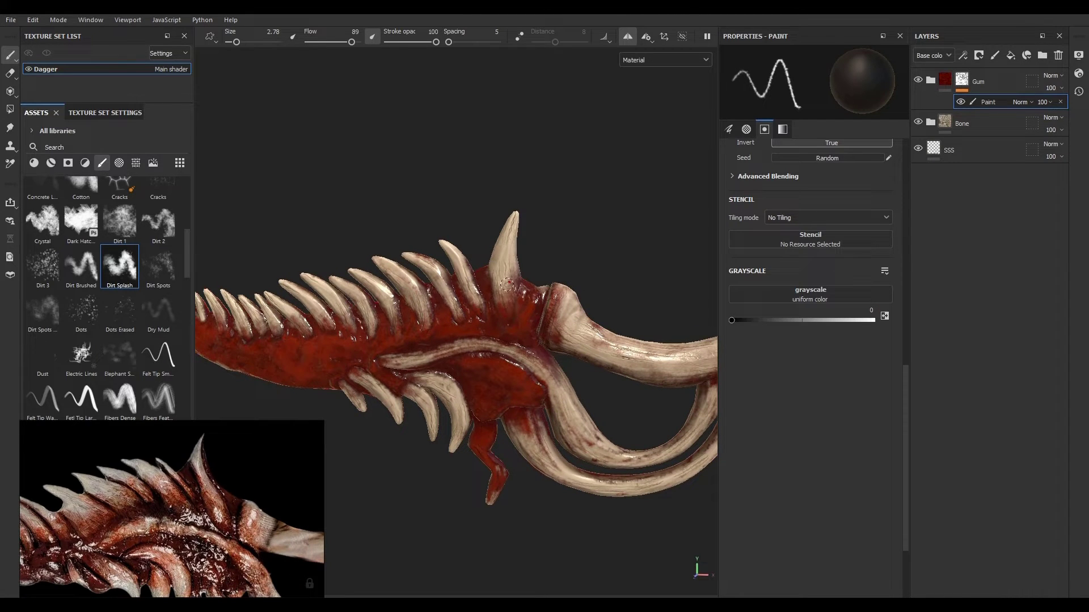
key("x")
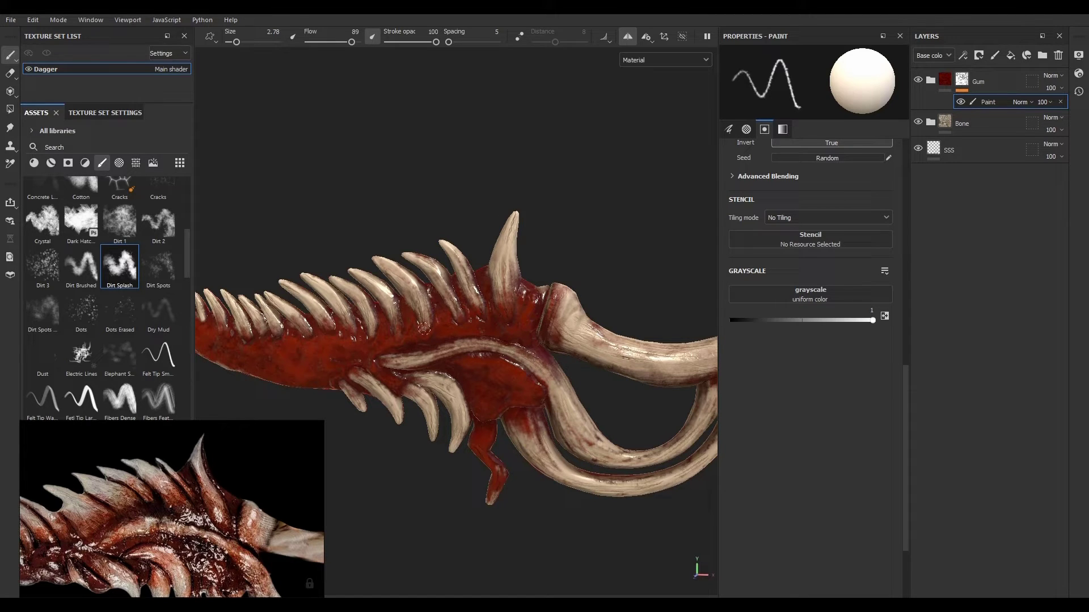
right_click_drag(414, 212, 470, 211, "alt")
middle_click_drag(418, 220, 565, 196, "alt")
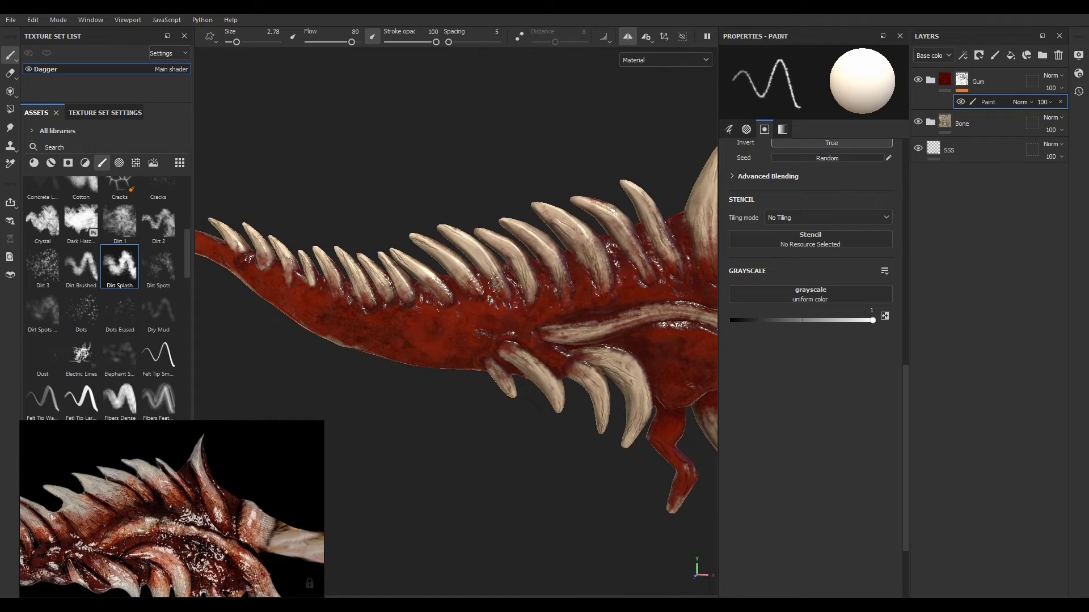
left_click_drag(495, 285, 508, 294)
middle_click_drag(428, 215, 559, 259, "alt")
middle_click_drag(93, 545, 312, 503)
middle_click_drag(201, 506, 226, 540)
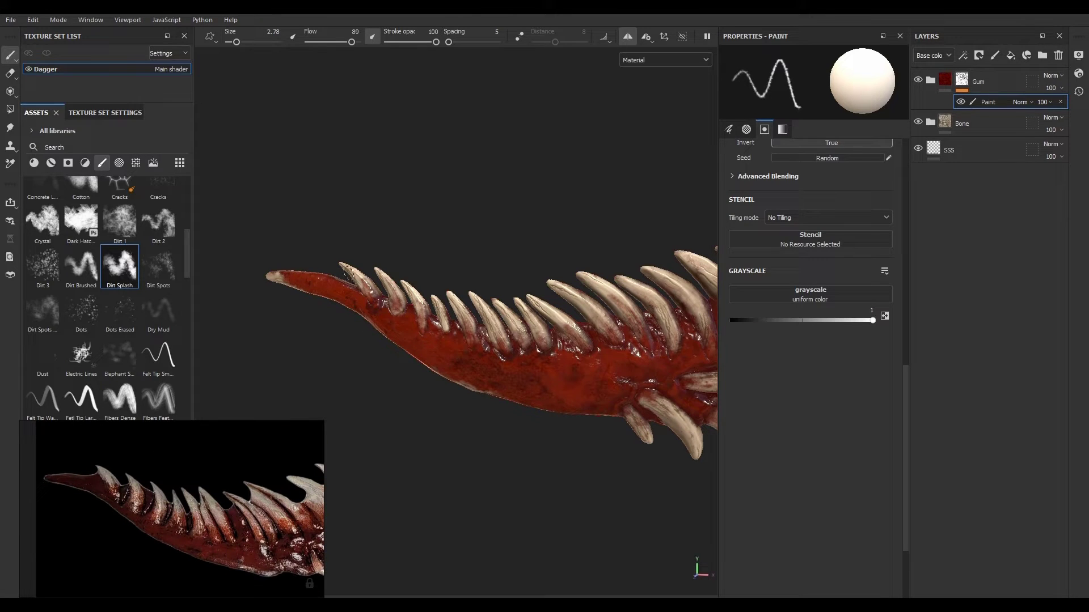
Step: Paint thin white mask strokes of gum down the outer guard tendril from its joint with the handle, on its front and side
key("f")
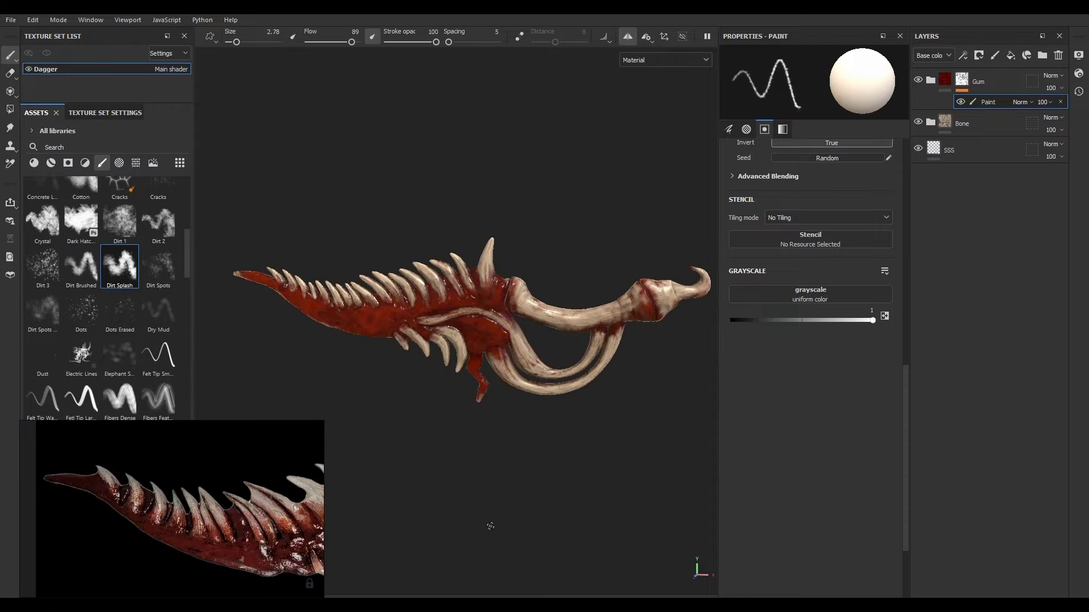
left_click_drag(506, 493, 620, 454, "alt")
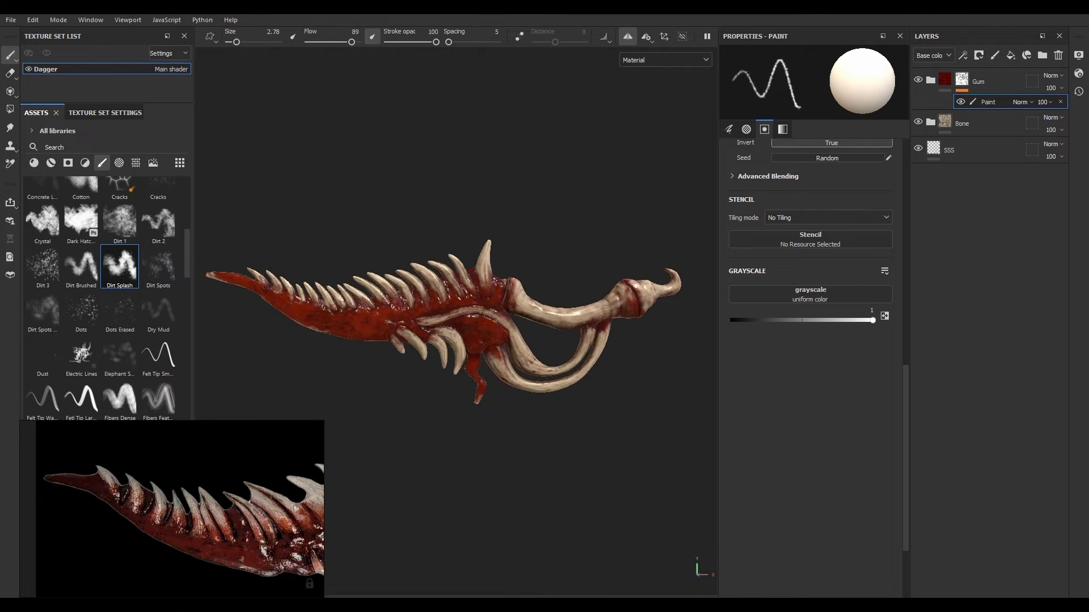
right_click_drag(635, 457, 804, 511, "alt")
middle_click_drag(513, 346, 385, 324, "alt")
left_click_drag(474, 373, 475, 348, "alt")
right_click_drag(544, 369, 658, 412, "alt")
left_click_drag(662, 412, 557, 391, "alt")
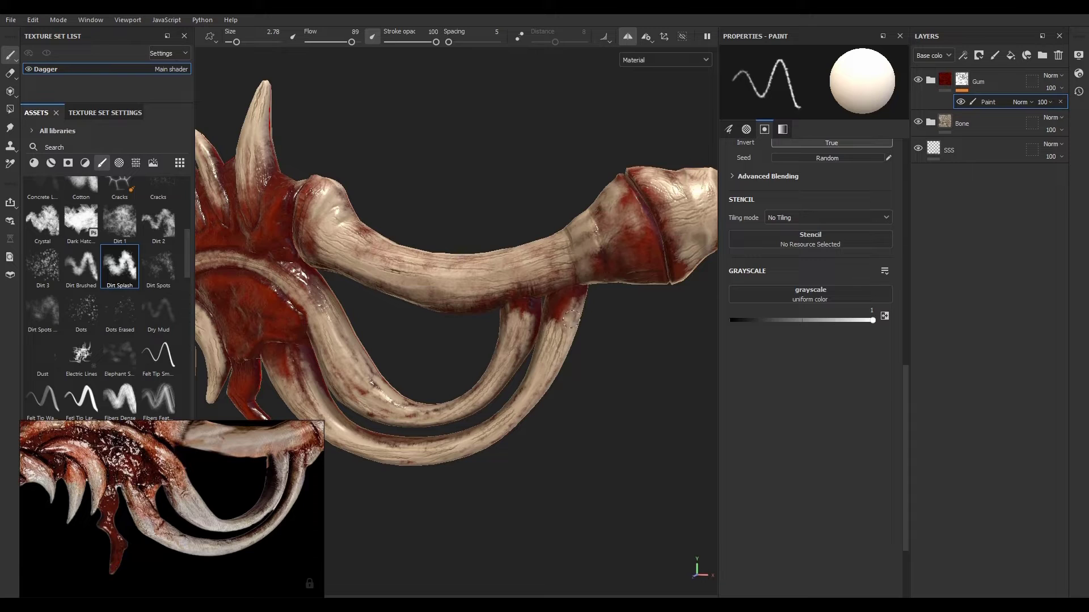
mouse_move(570, 319)
left_mouse_down()
mouse_move(570, 340)
mouse_move(577, 309)
mouse_move(556, 369)
mouse_move(541, 365)
left_mouse_up()
left_click_drag(555, 299, 532, 379)
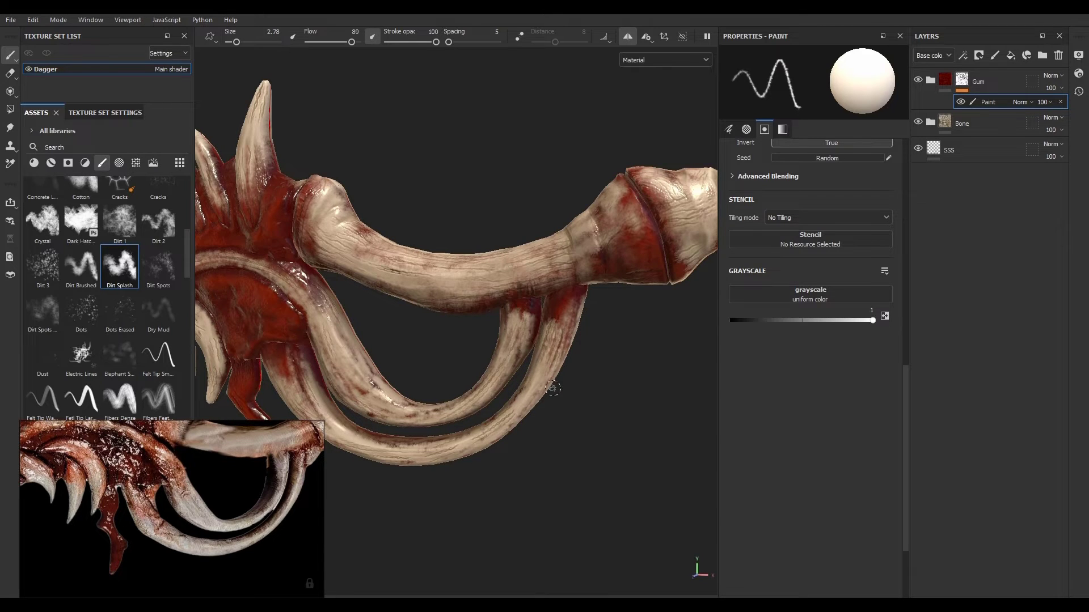
mouse_move(610, 467)
left_mouse_down("alt")
mouse_move(506, 423)
mouse_move(454, 418)
left_mouse_up("alt")
left_click_drag(560, 287, 556, 325)
left_click_drag(559, 285, 552, 333)
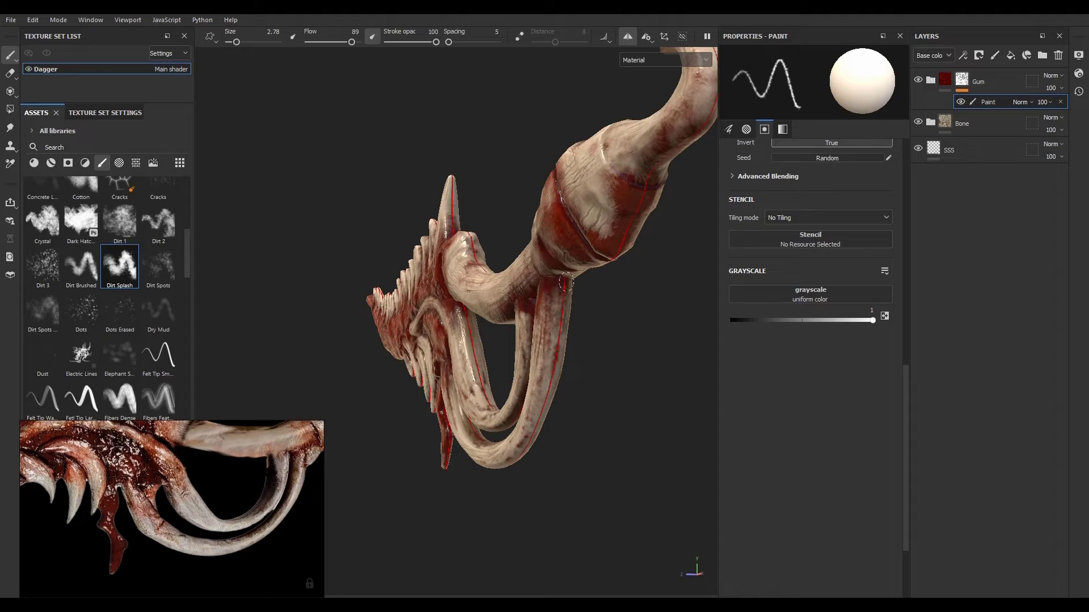
Step: Streak gum down the inner guard tendril from where it joins the handle
left_click_drag(574, 422, 605, 379, "alt")
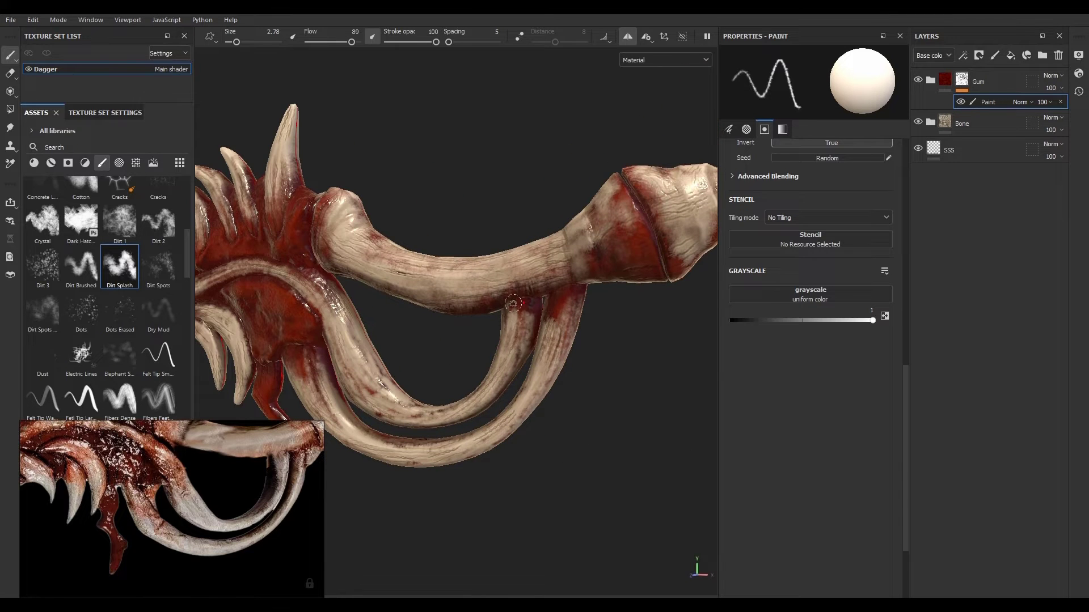
left_click_drag(569, 460, 619, 423, "alt")
left_click_drag(505, 309, 502, 338)
left_click_drag(505, 319, 499, 367)
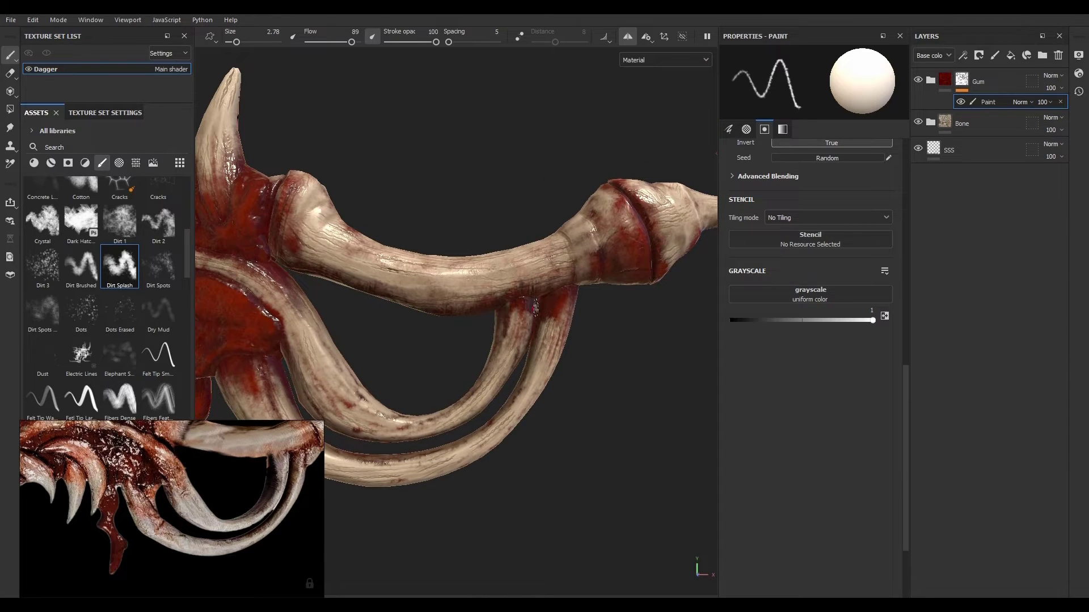
Step: Streak gum across the pommel's first section and refine its blend into the bone with white and black
left_click_drag(520, 402, 564, 382, "alt")
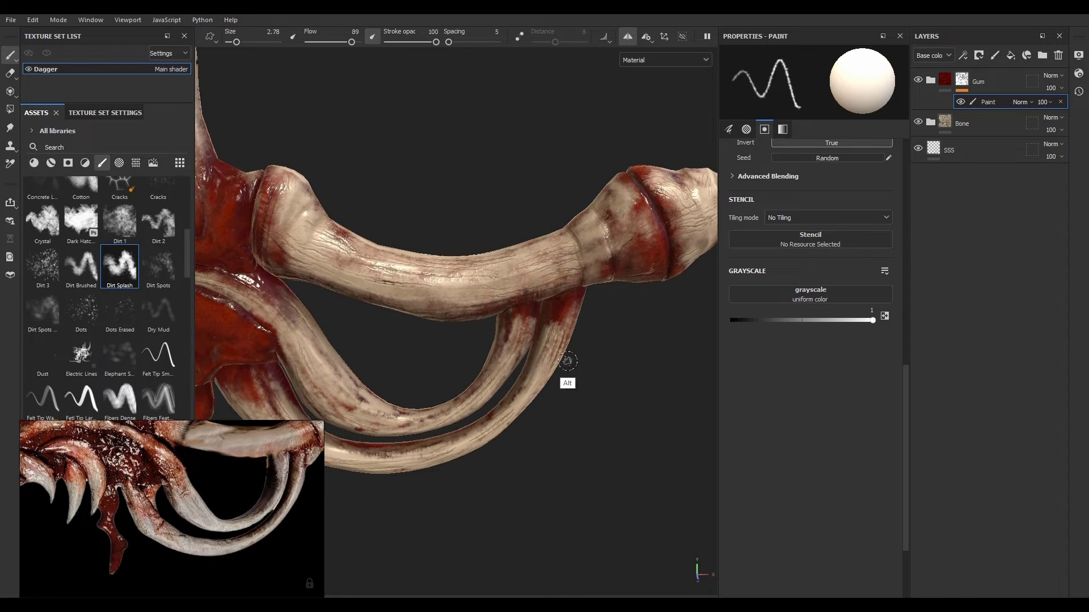
left_click_drag(606, 246, 639, 195)
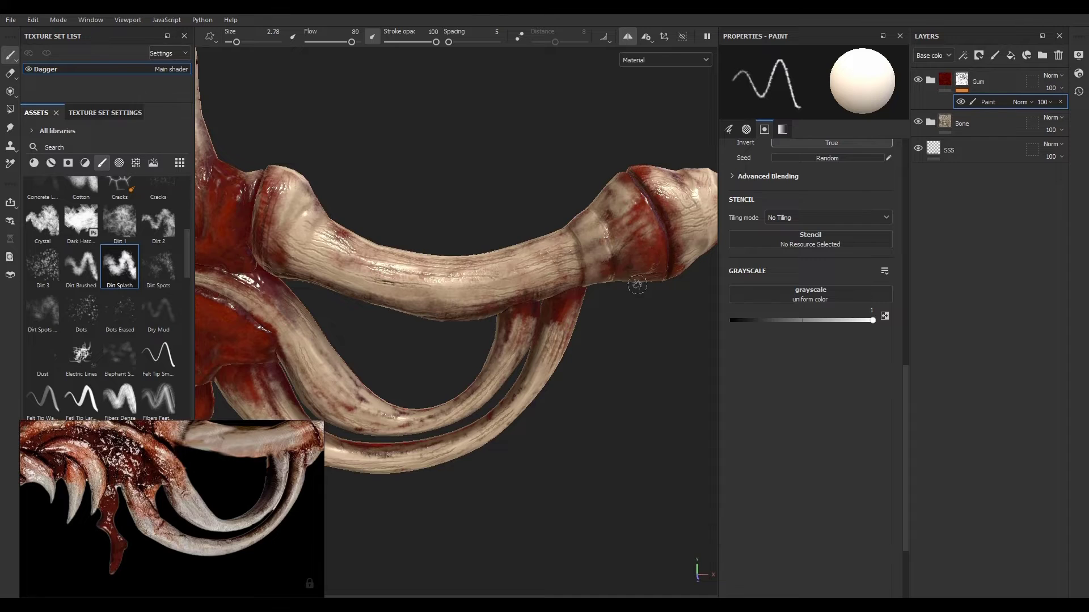
left_click_drag(637, 284, 629, 308, "alt")
key("x")
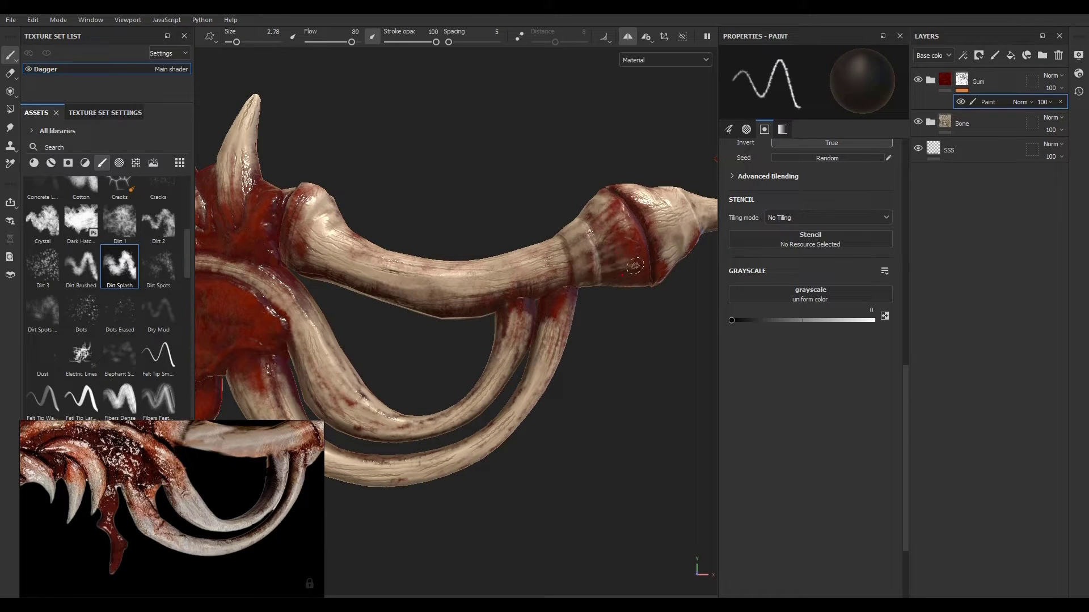
key("x")
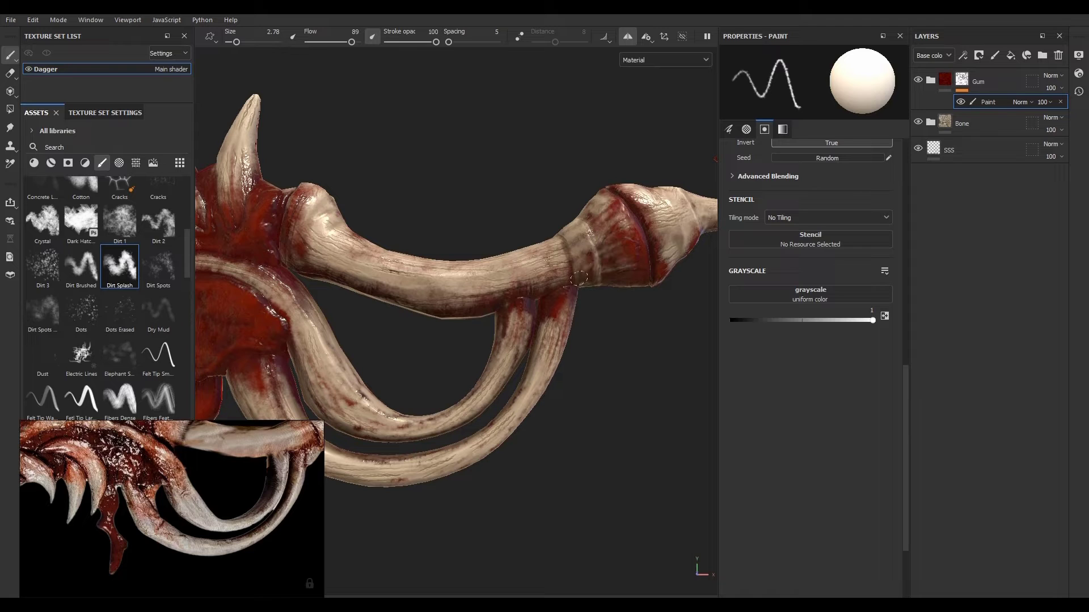
mouse_move(614, 342)
left_mouse_down("alt")
mouse_move(680, 286)
mouse_move(534, 328)
mouse_move(551, 302)
left_mouse_up("alt")
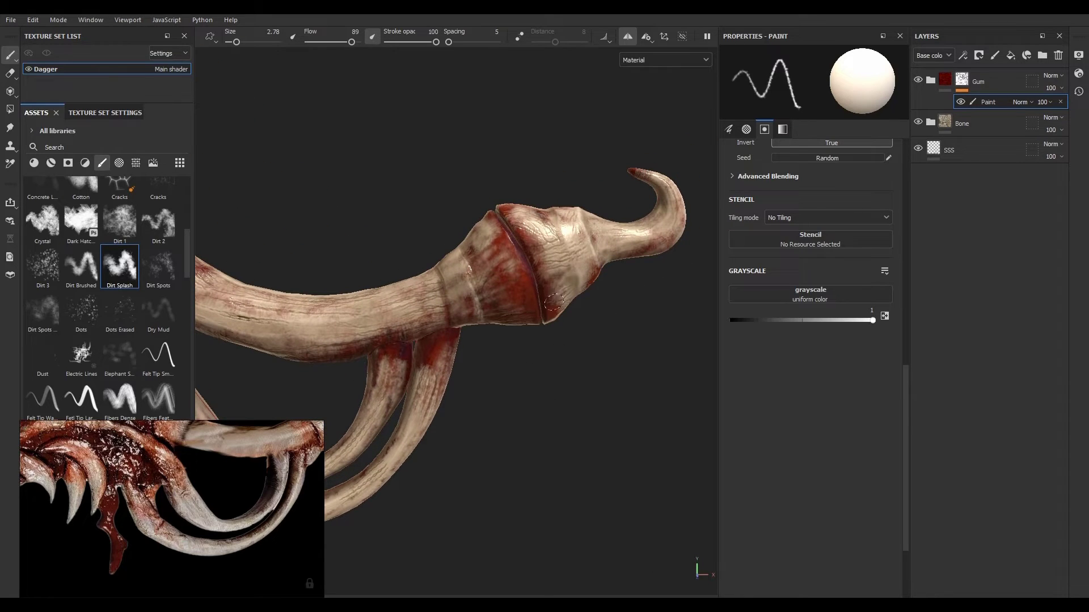
Step: Compare the gum on the pommel, handle, guard tendrils and whole dagger with the matching parts of the reference image
middle_click_drag(250, 497, 170, 549)
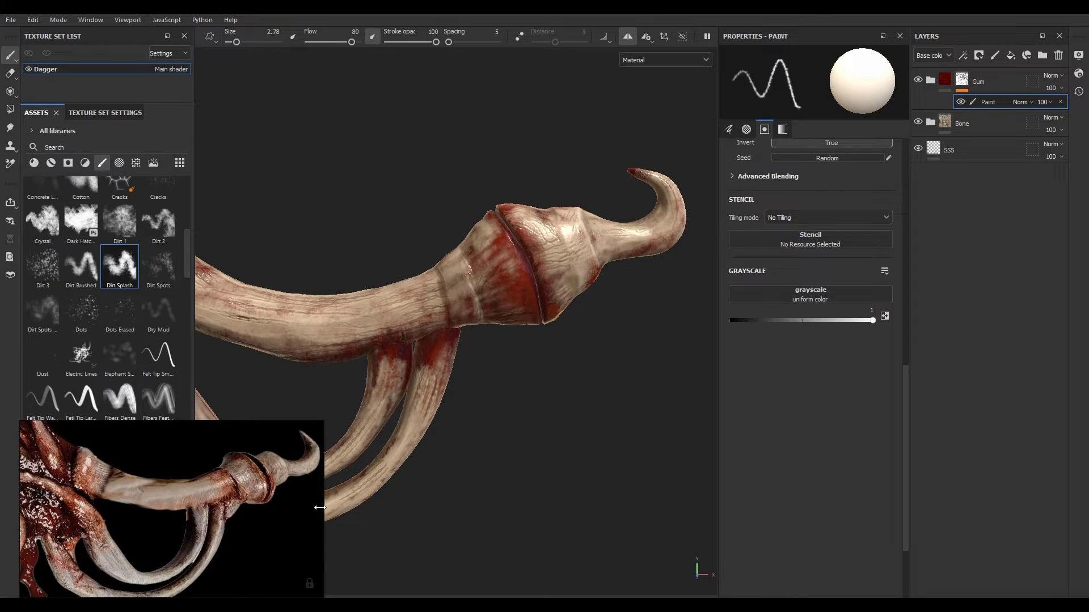
mouse_move(458, 327)
left_mouse_down("alt")
mouse_move(494, 369)
mouse_move(444, 344)
left_mouse_up("alt")
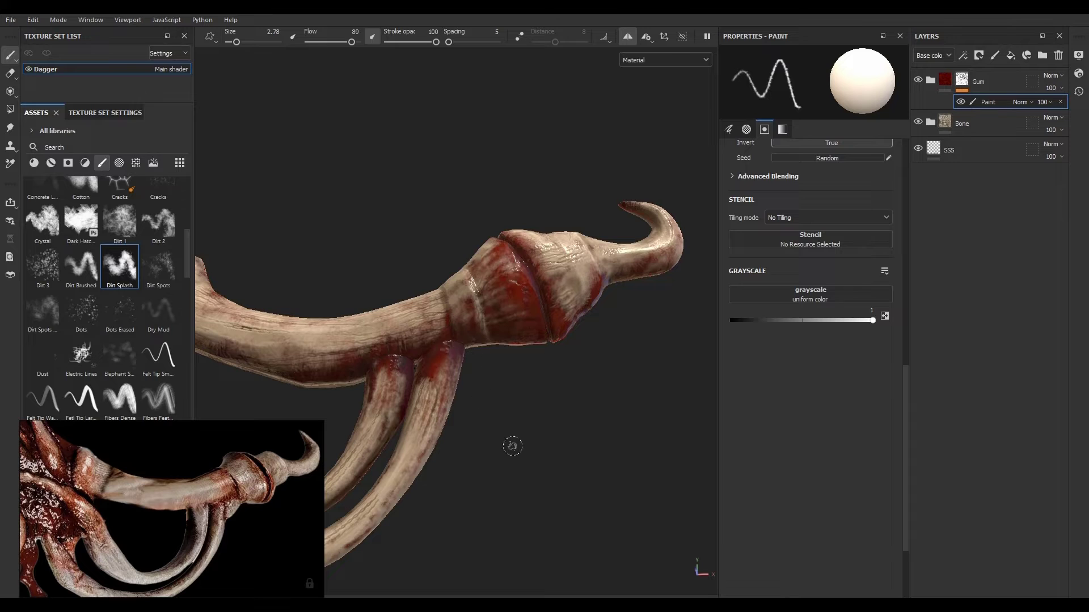
mouse_move(512, 446)
left_mouse_down("alt")
mouse_move(494, 408)
mouse_move(537, 495)
mouse_move(513, 317)
left_mouse_up("alt")
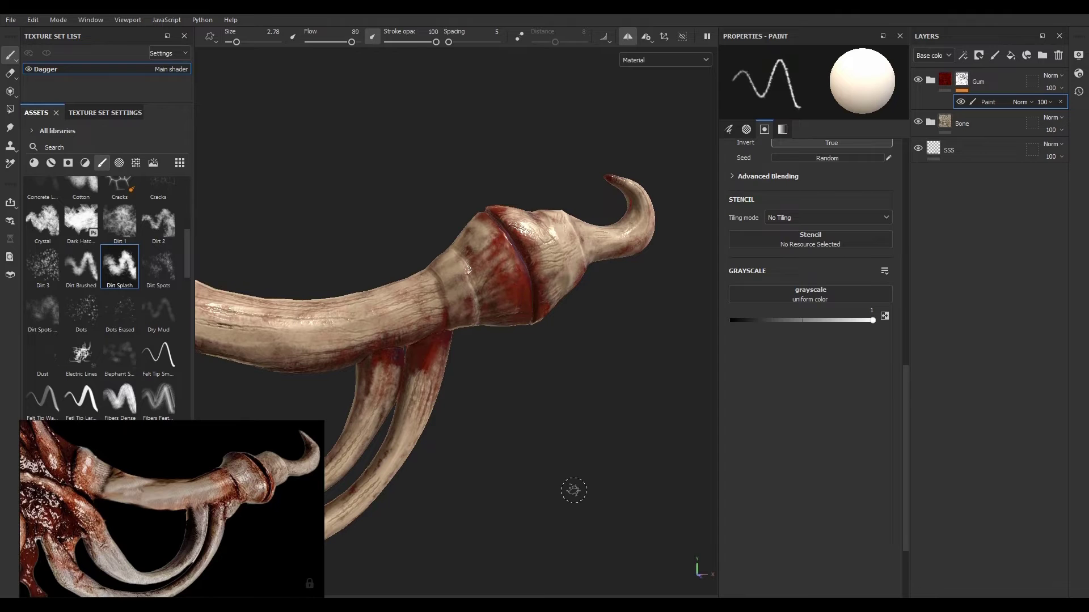
scroll(578, 324, "up", 4)
scroll(578, 323, "down", 9)
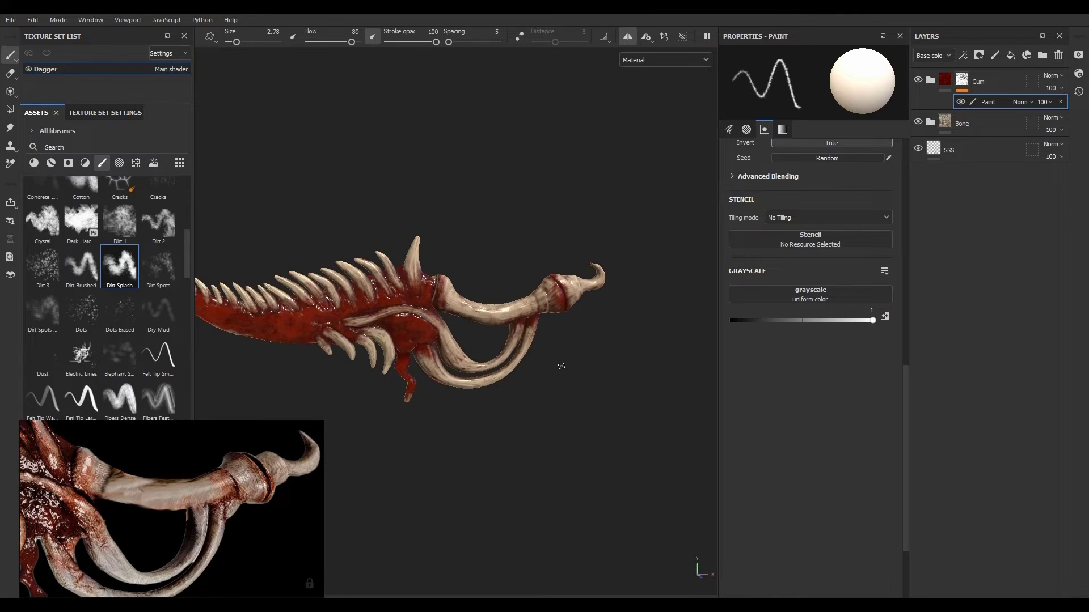
left_click_drag(472, 488, 490, 416, "alt")
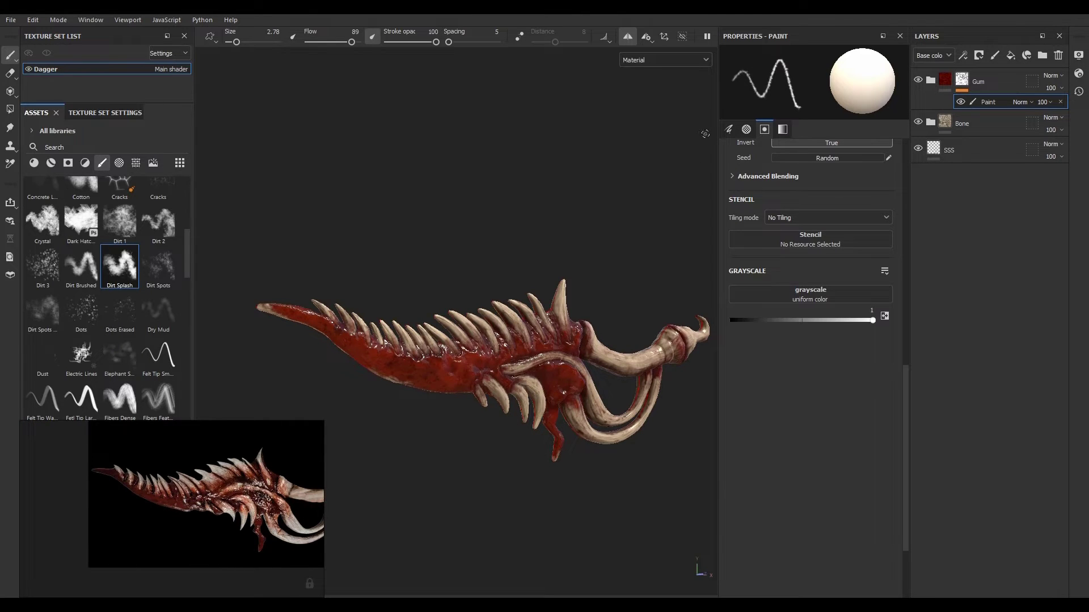
left_click(679, 60)
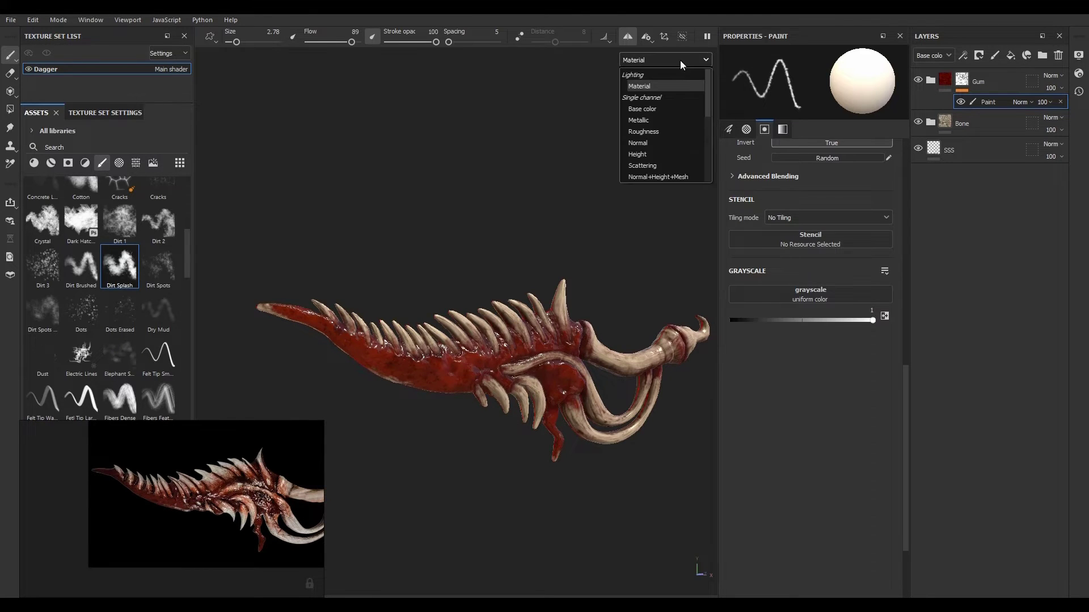
Step: Expand the Bone folder, add a fill layer above its Curvature layer and name it Dirt
left_click(978, 121)
left_click(930, 123)
scroll(652, 337, "up", 6)
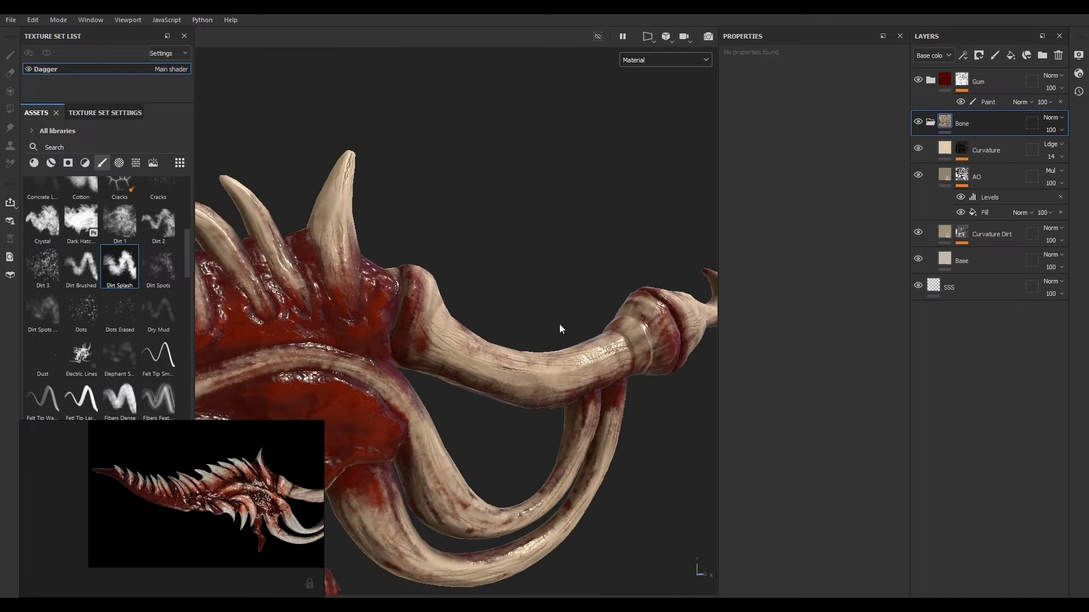
scroll(567, 326, "down", 6)
scroll(527, 322, "up", 3)
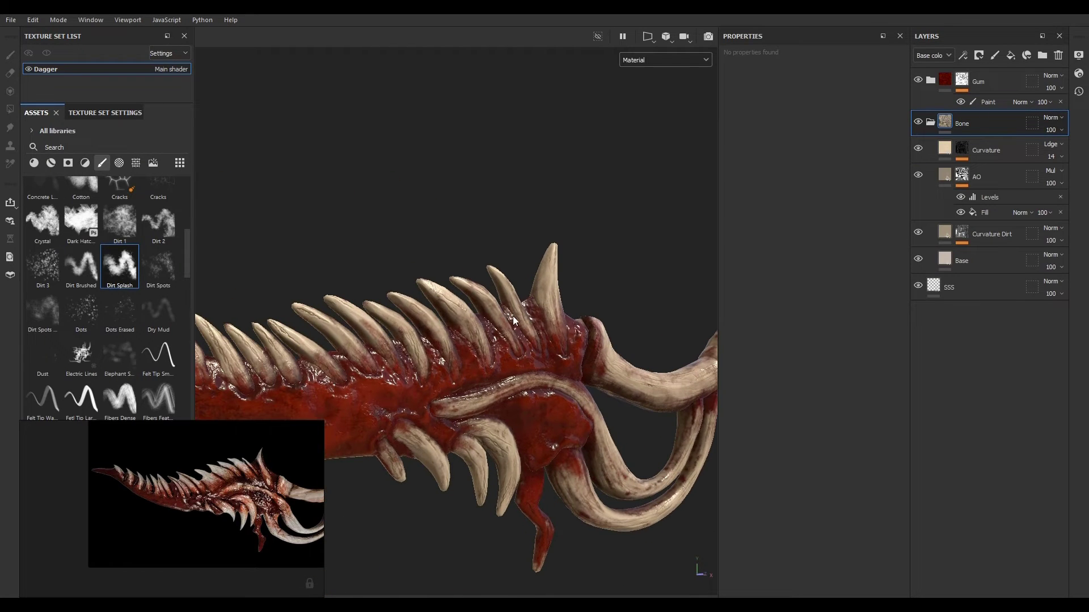
left_click(996, 146)
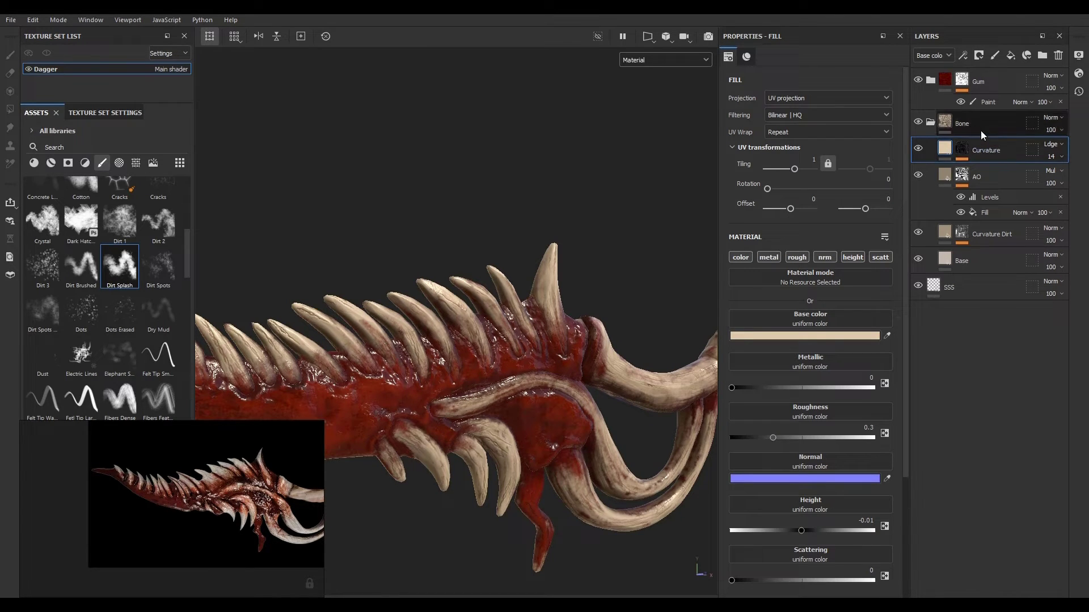
left_click(1011, 55)
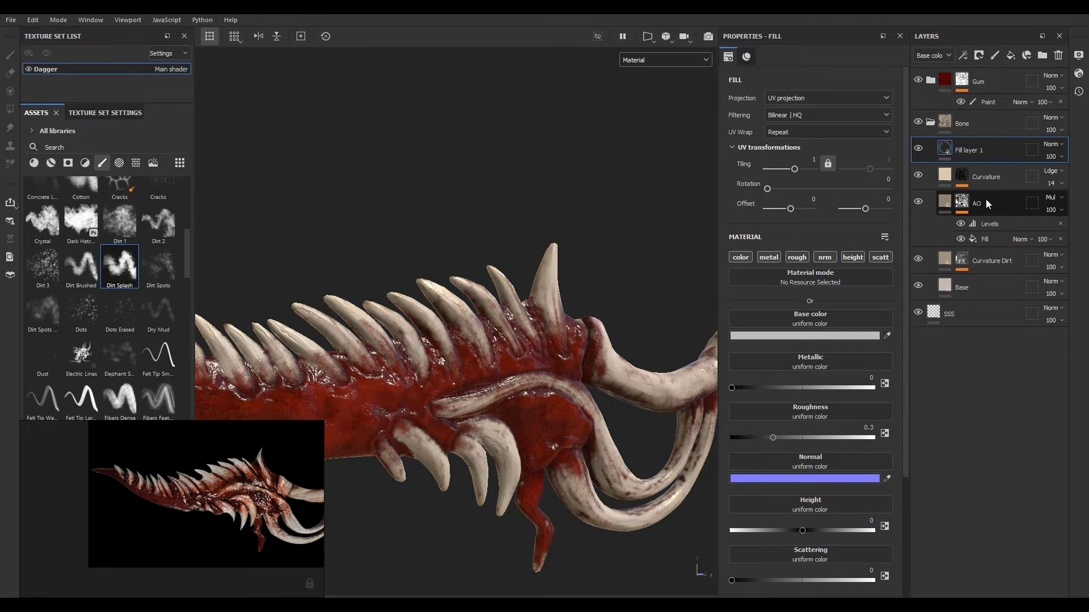
double_click(979, 151)
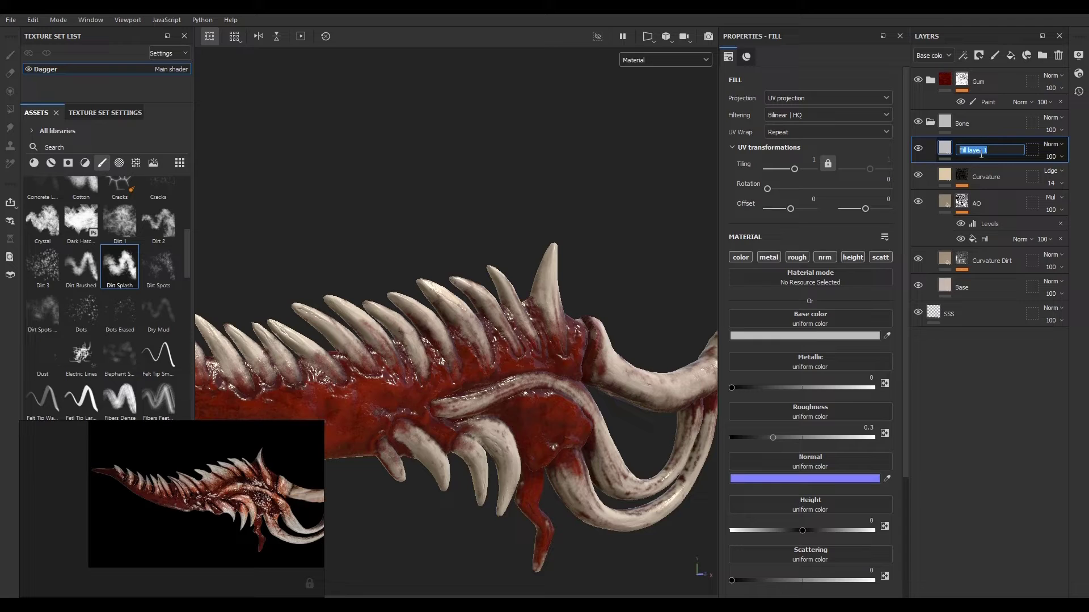
type("Dirt")
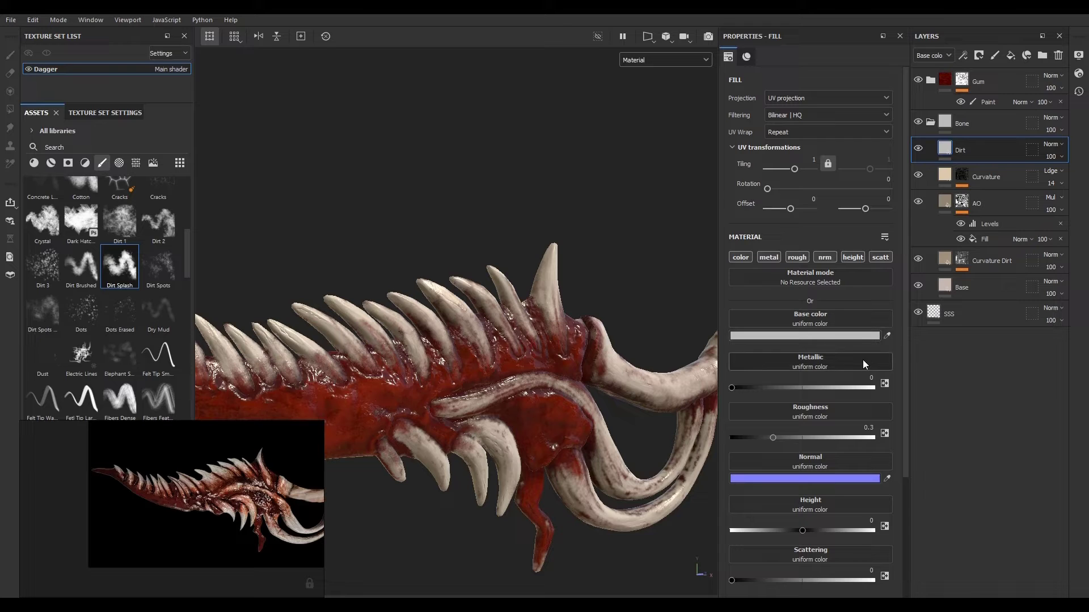
Step: Sample a reddish-brown base colour for the Dirt layer from the reference image and set its roughness to 0.5430
left_click(887, 336)
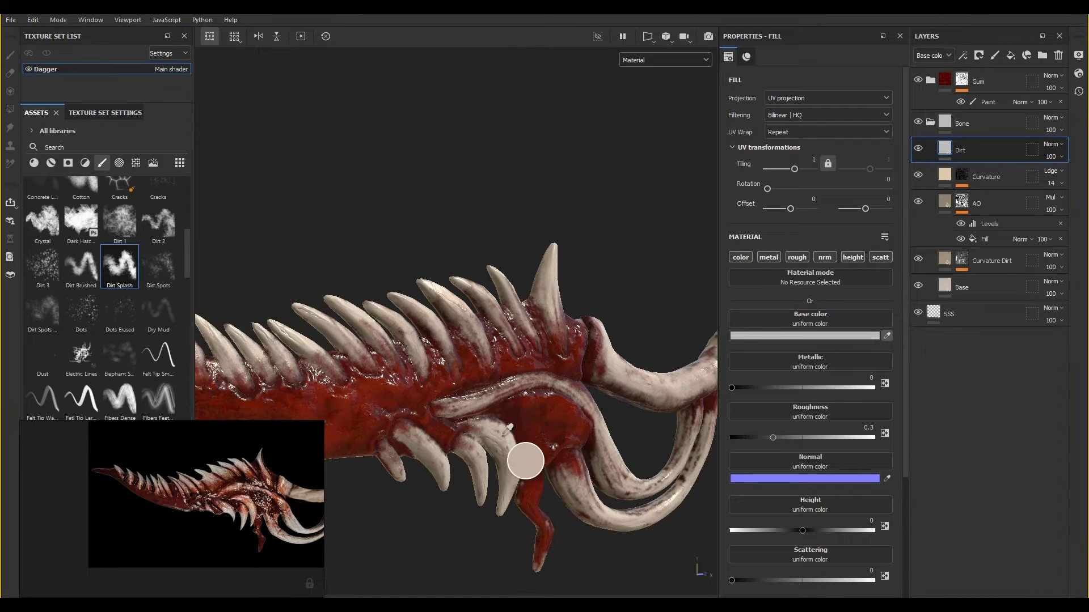
left_click(271, 470)
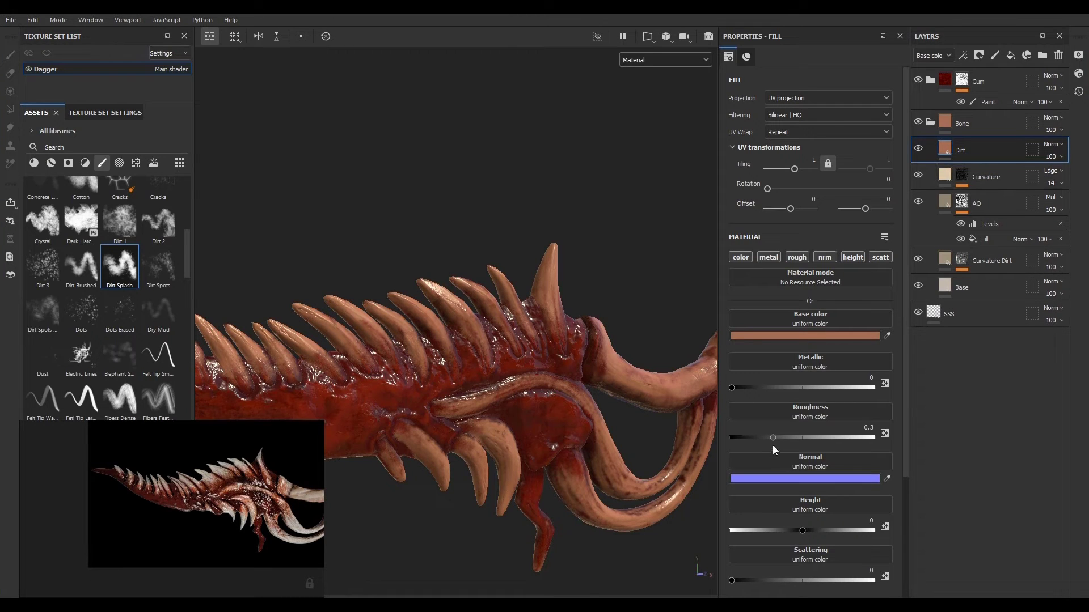
left_click_drag(773, 437, 794, 439)
left_click_drag(666, 446, 519, 471, "alt")
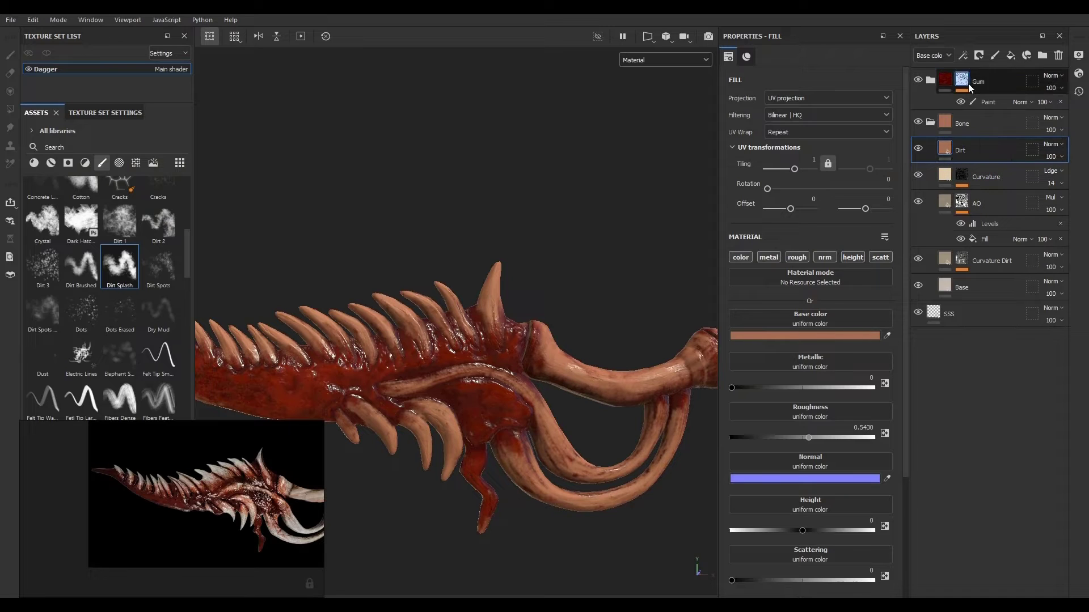
Step: Add a black mask to the Dirt layer and put a paint effect on that mask
left_click(979, 55)
left_click(987, 85)
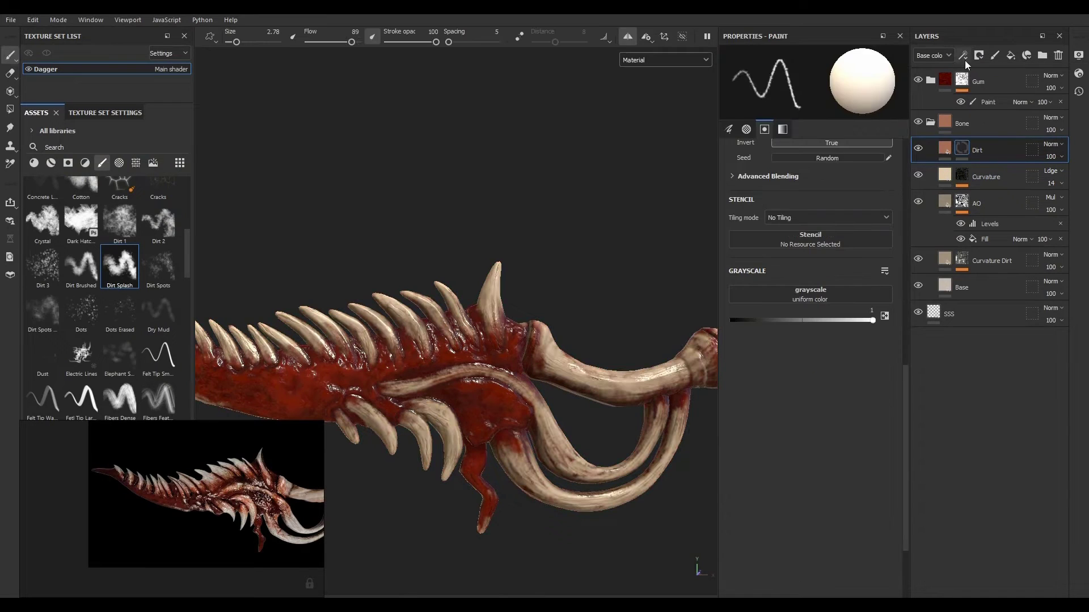
left_click(964, 56)
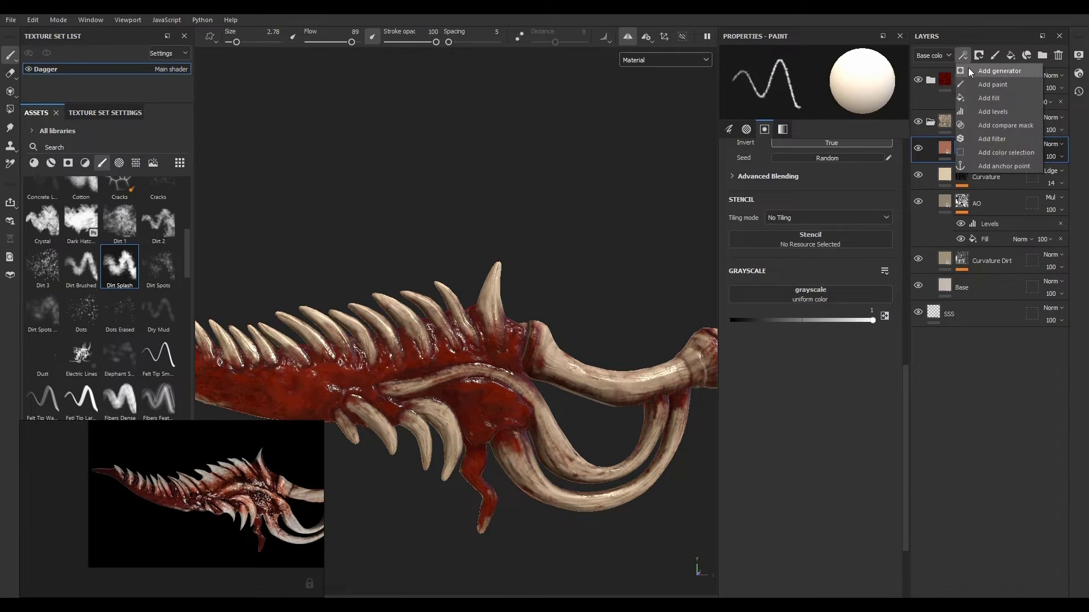
left_click(992, 84)
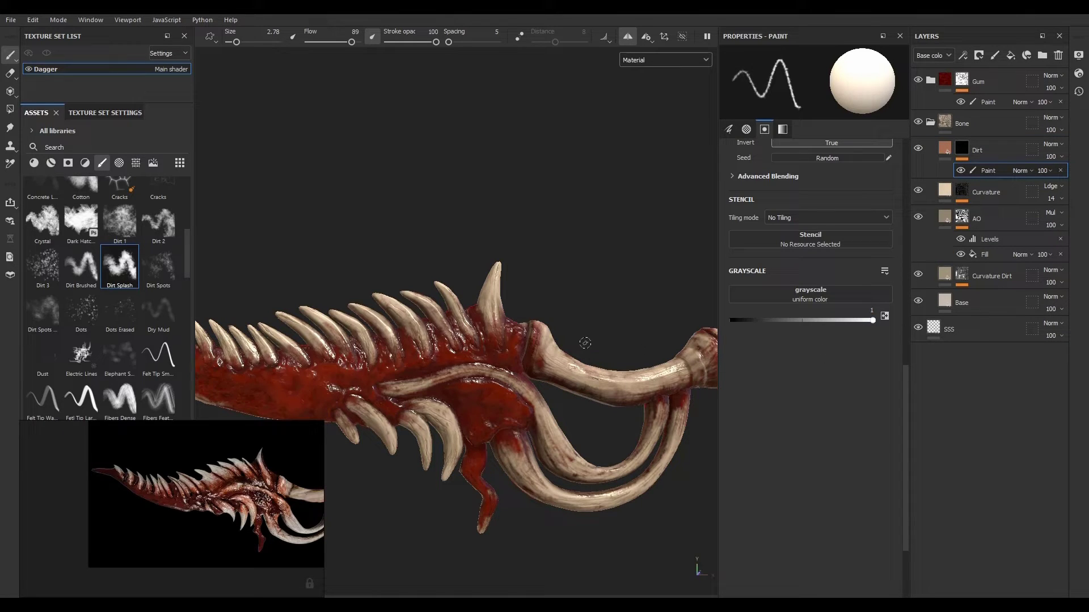
Step: Paint a dirt streak on the lower part of the tallest spike and hide the Gum folder
right_click_drag(556, 355, 642, 362, "alt")
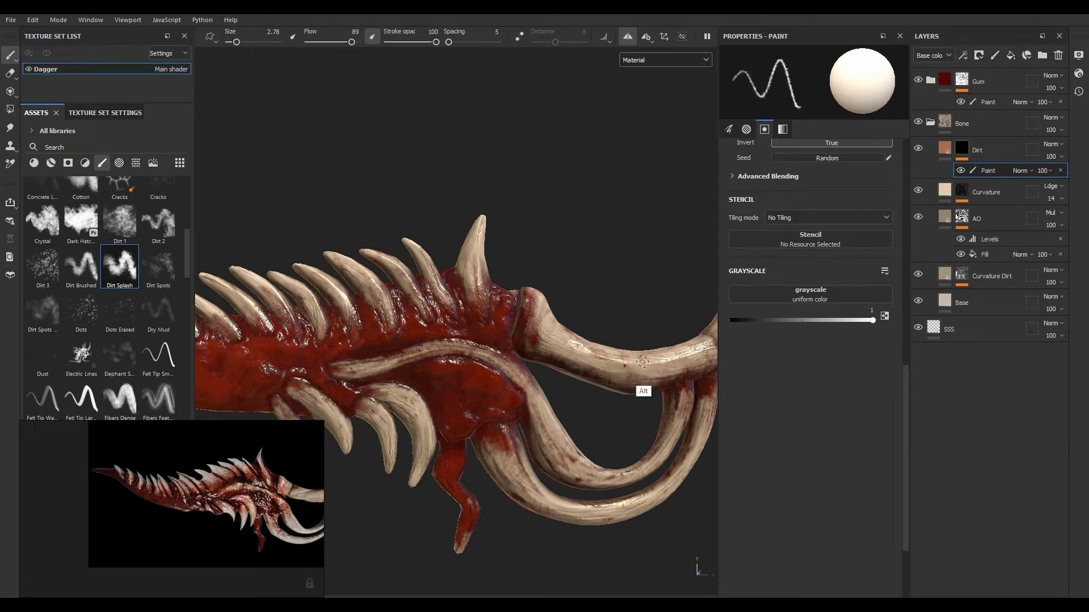
left_click_drag(643, 362, 475, 295, "alt")
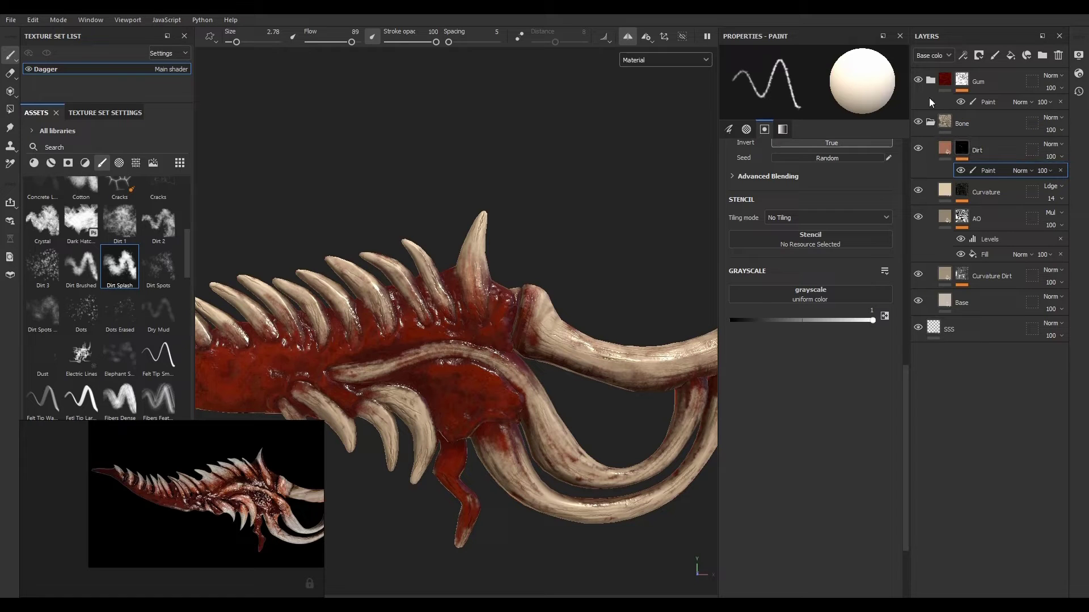
left_click(918, 80)
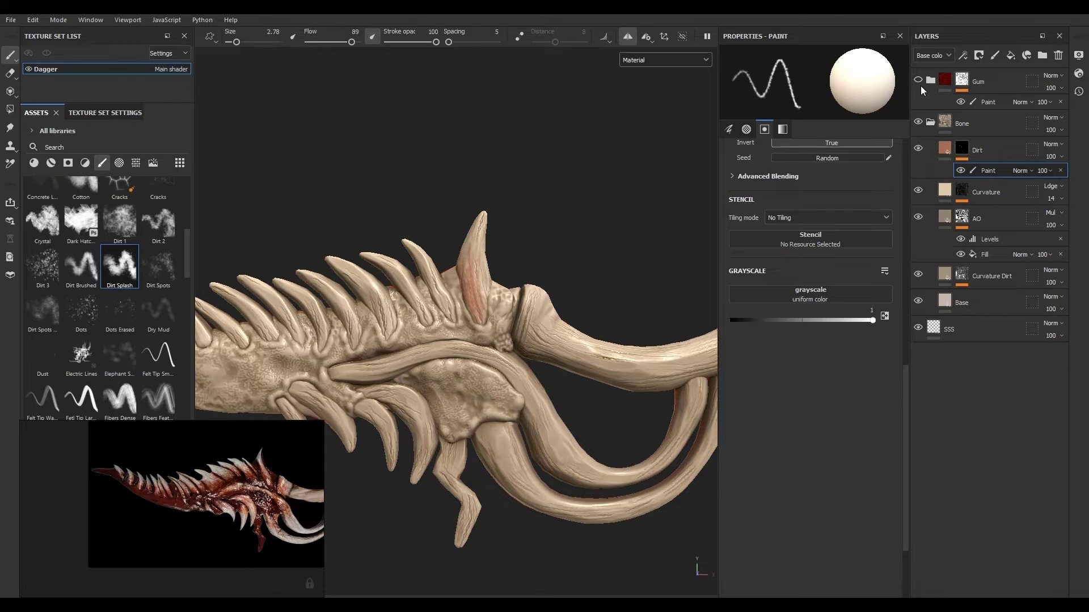
Step: Change the Dirt layer's base colour to the brown 88592C
left_click(948, 148)
left_click(852, 338)
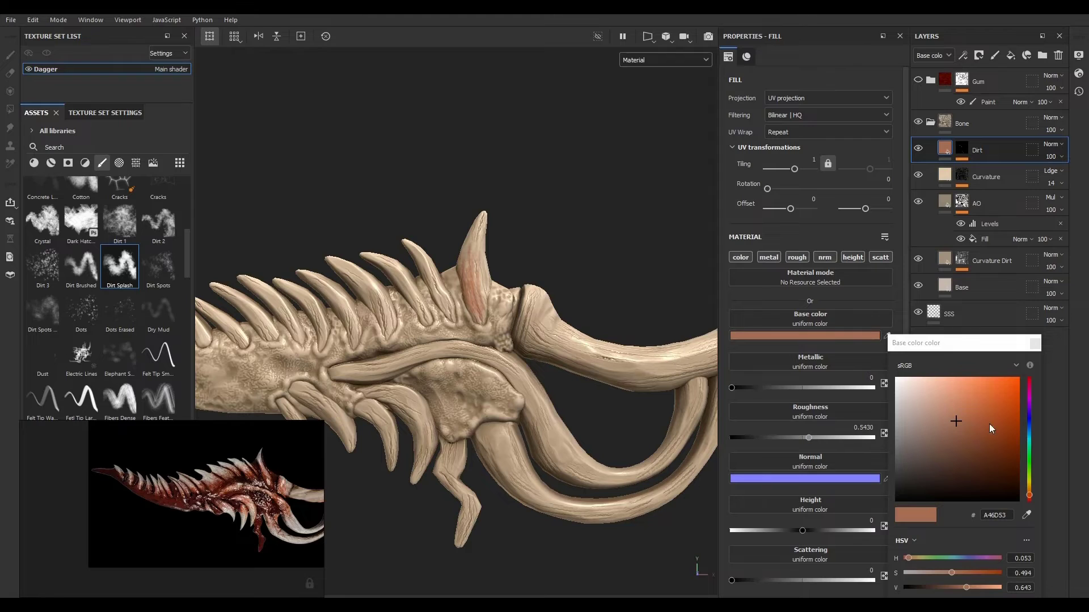
left_click(1029, 490)
left_click_drag(1031, 488, 1030, 484)
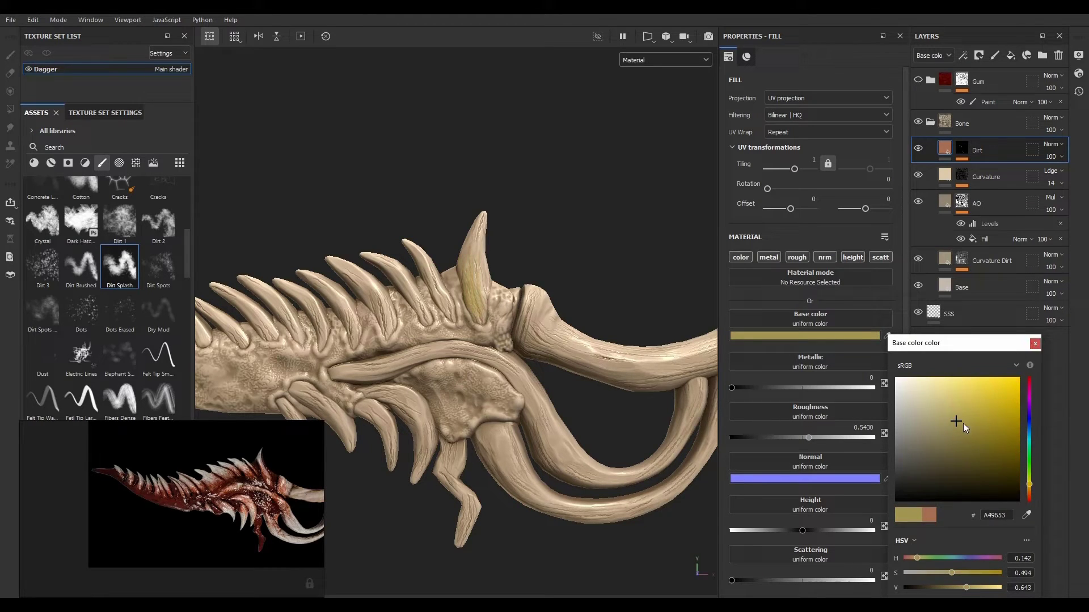
left_click(979, 434)
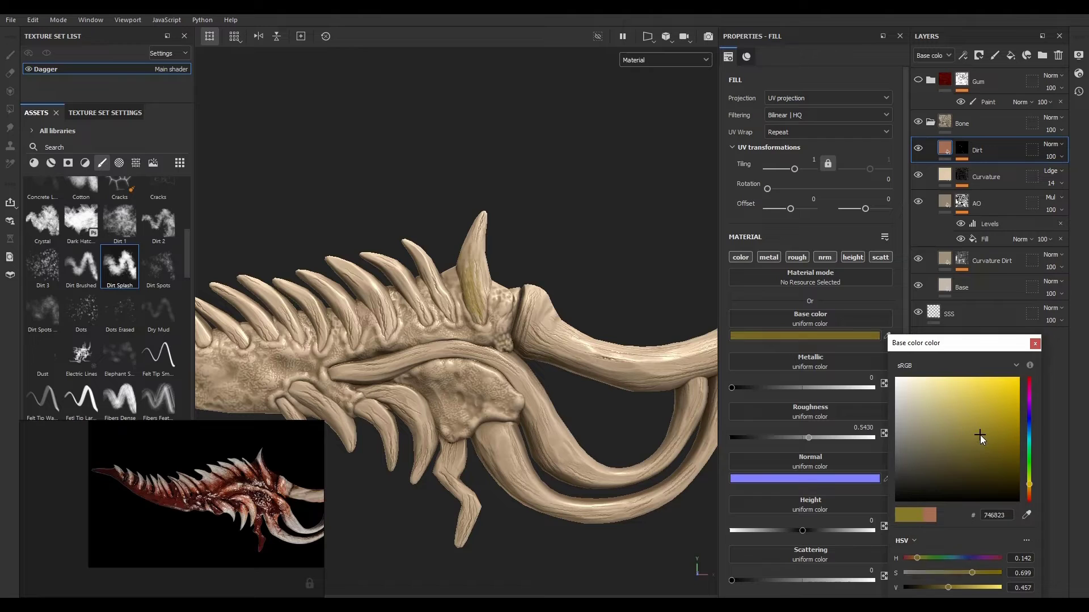
left_click(1029, 491)
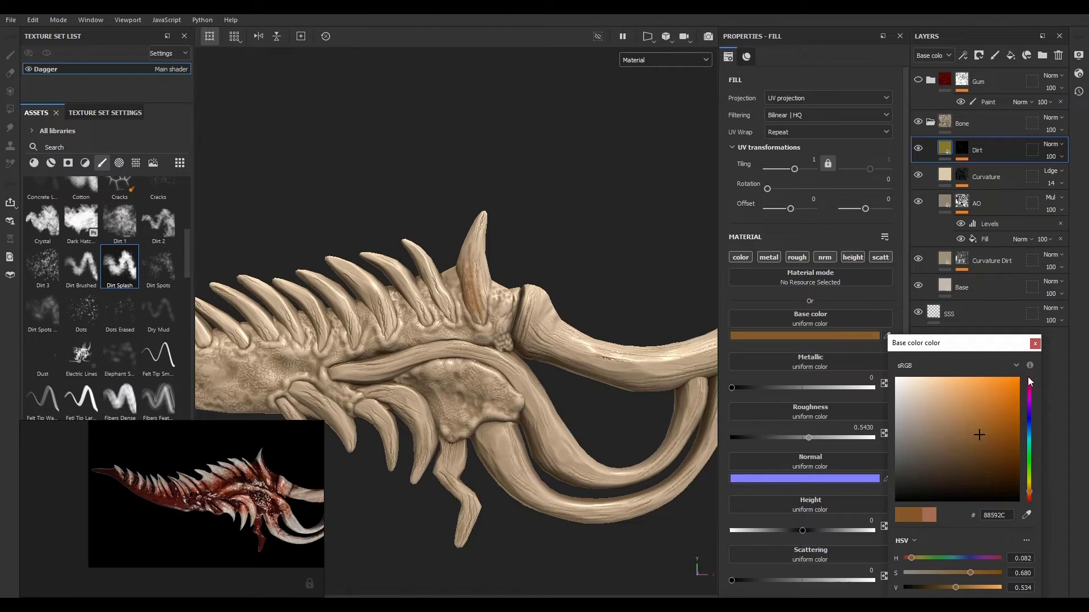
Step: Enlarge the brush to 10.71 and paint dirt in the Dirt mask on the handle's end next to the blade
left_click(961, 150)
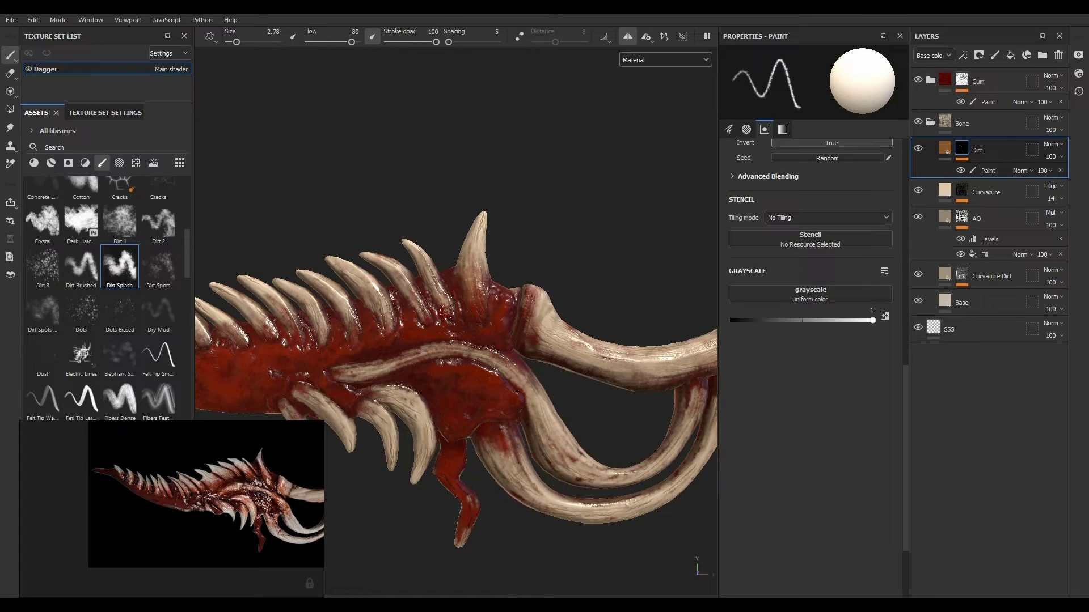
right_click_drag(435, 289, 458, 289, "ctrl")
left_click_drag(561, 257, 584, 260, "alt")
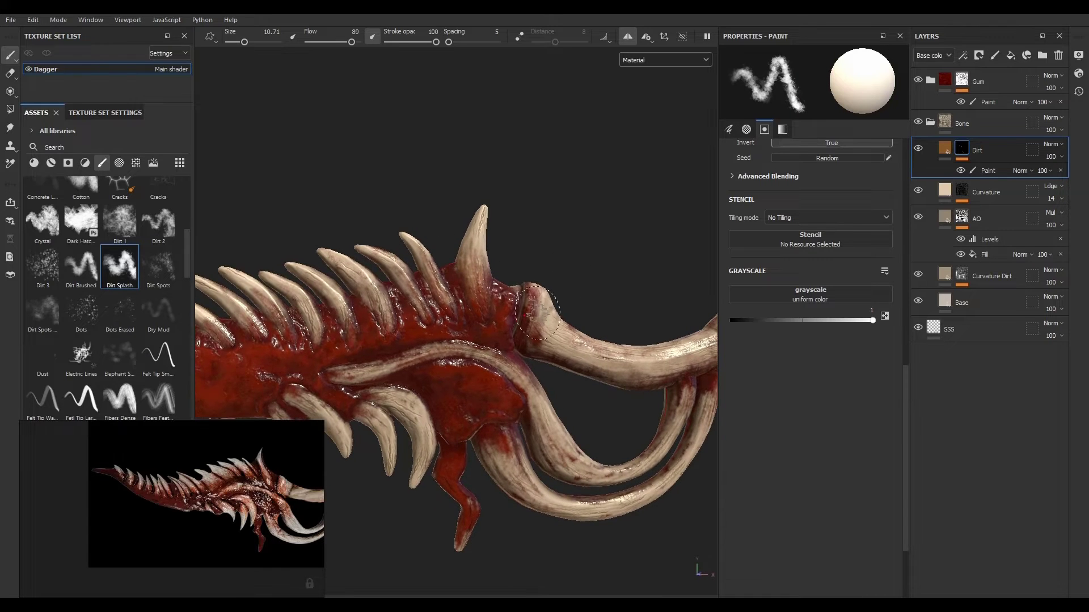
mouse_move(533, 323)
left_mouse_down()
mouse_move(607, 377)
mouse_move(573, 355)
left_mouse_up()
Step: Brush dirt over the blade's spikes, the guard tendrils and the pommel, and reselect the Paint effect on the Dirt mask
right_click_drag(604, 453, 608, 315, "alt")
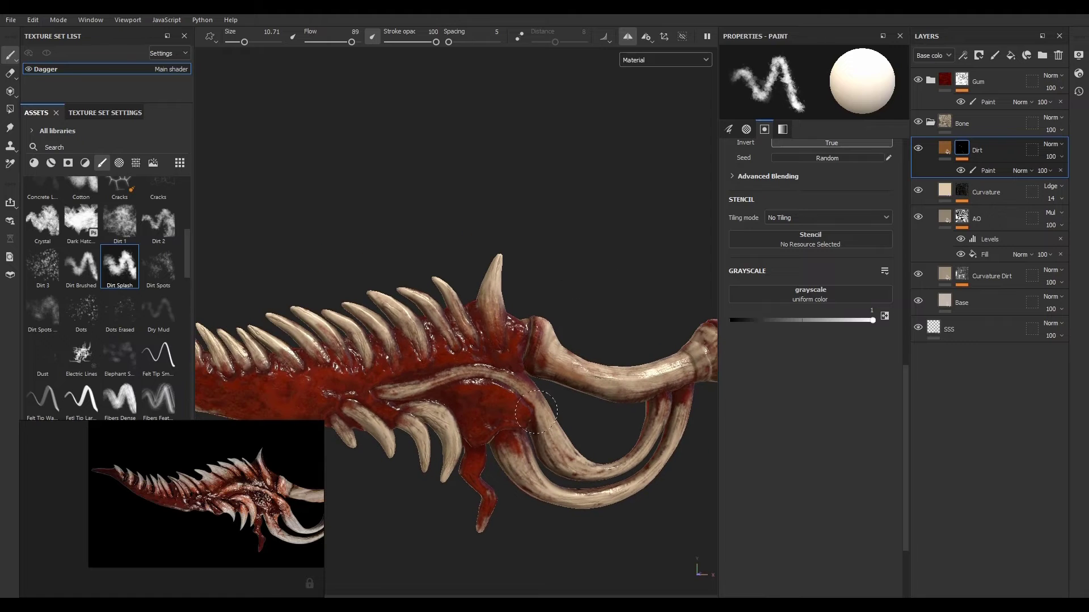
mouse_move(483, 412)
middle_mouse_down("alt")
mouse_move(540, 389)
mouse_move(587, 391)
middle_mouse_up("alt")
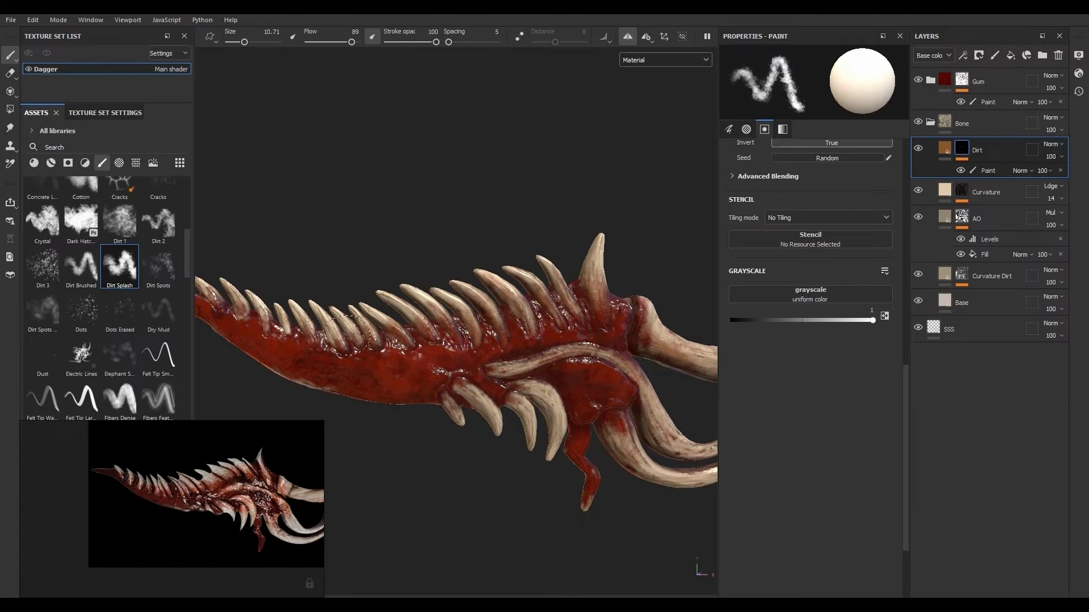
middle_click_drag(365, 317, 486, 346, "alt")
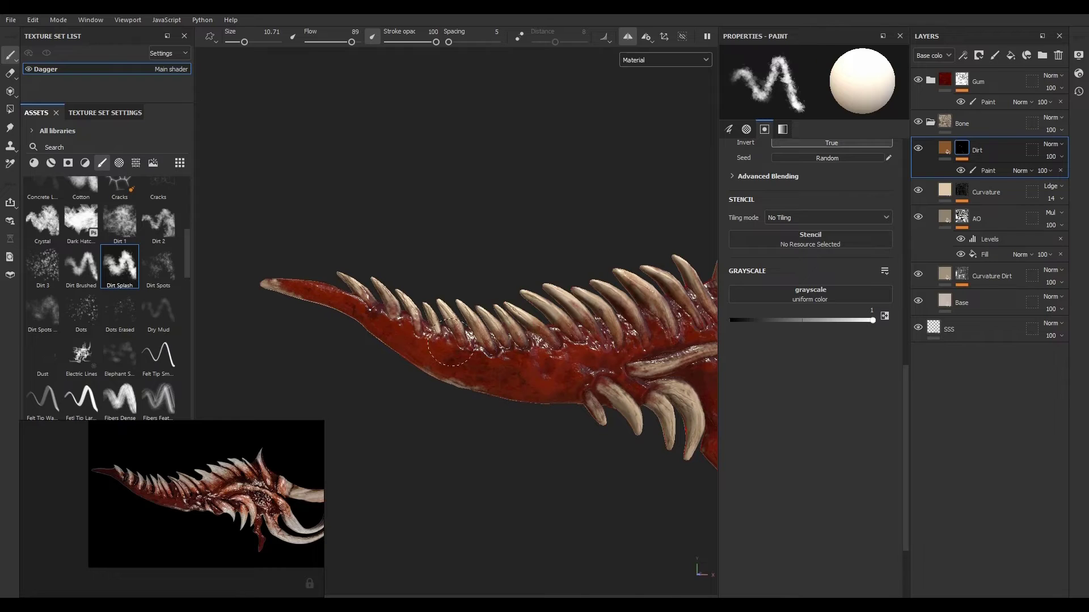
middle_click_drag(619, 337, 501, 255, "alt")
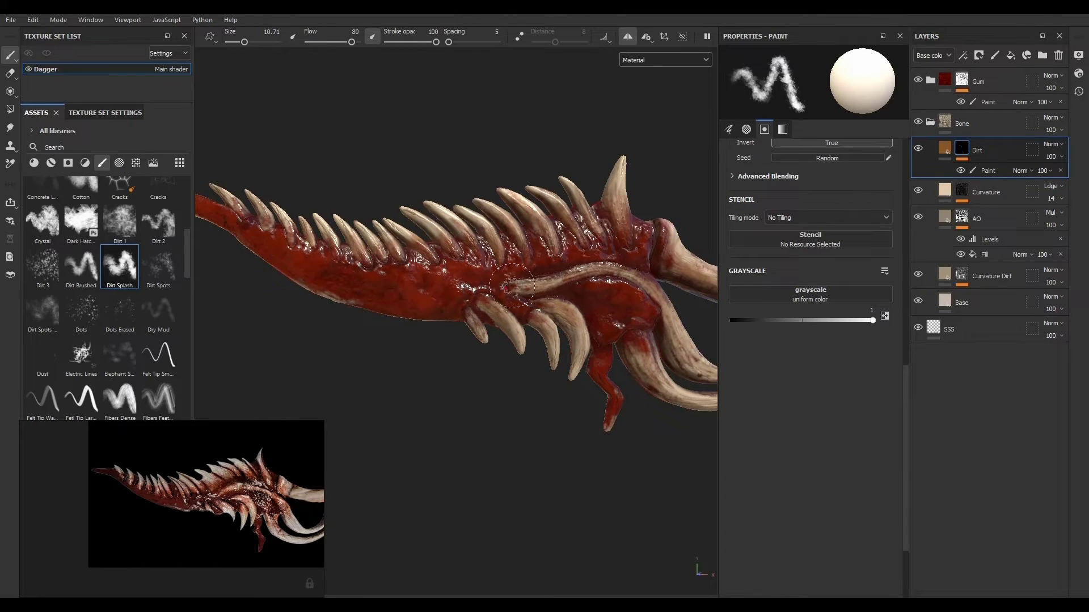
mouse_move(610, 498)
left_mouse_down("alt")
mouse_move(675, 559)
mouse_move(598, 544)
mouse_move(575, 461)
mouse_move(542, 448)
left_mouse_up("alt")
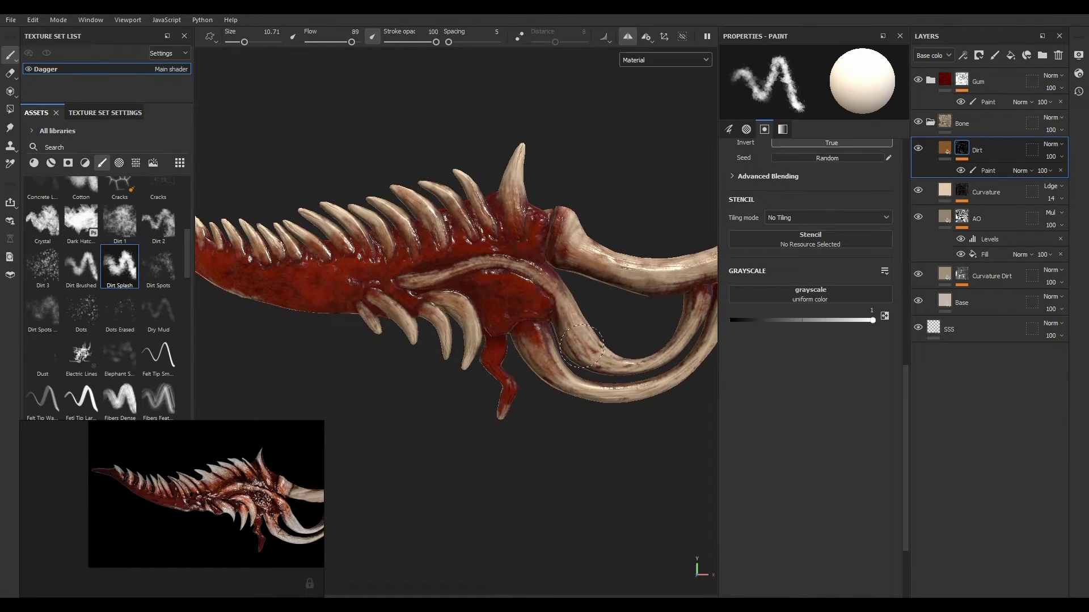
middle_click_drag(654, 423, 484, 458, "alt")
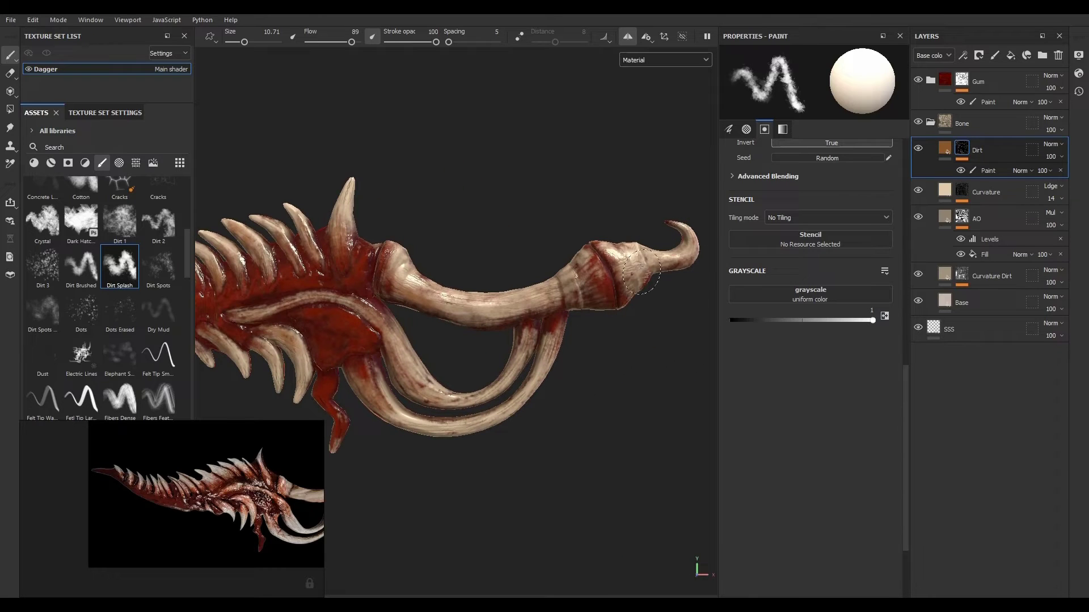
left_click(968, 152)
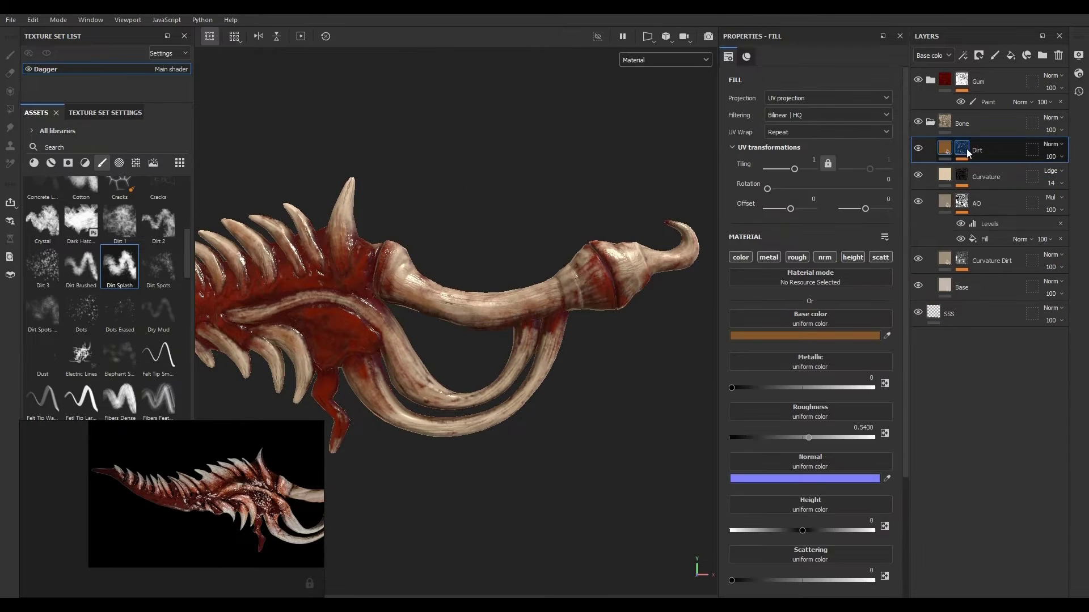
left_click(966, 151)
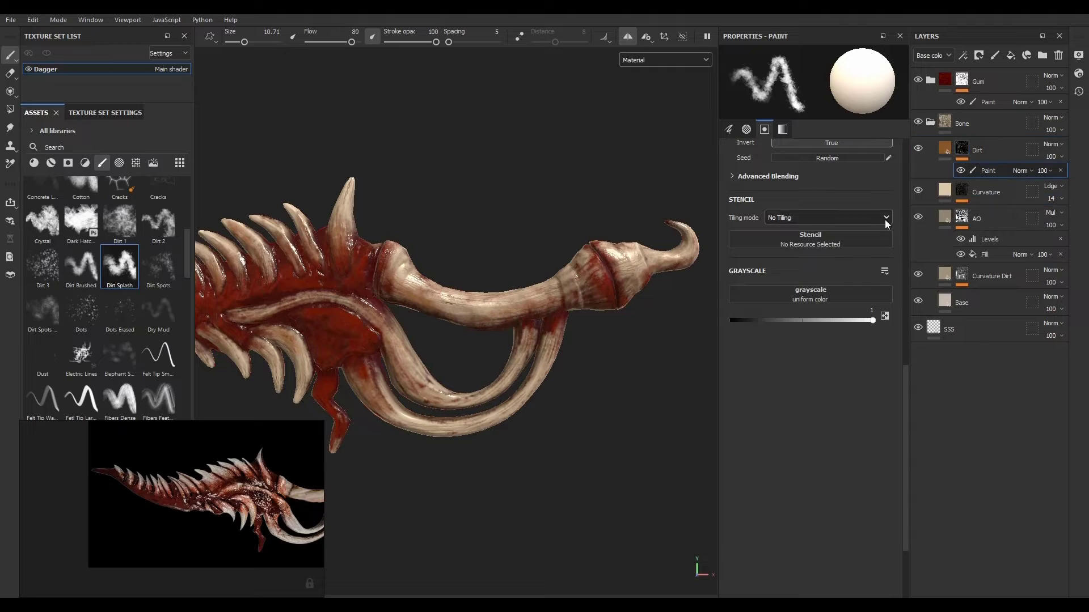
Step: Darken the Dirt layer's base colour to the brown 52351A
left_click(954, 151)
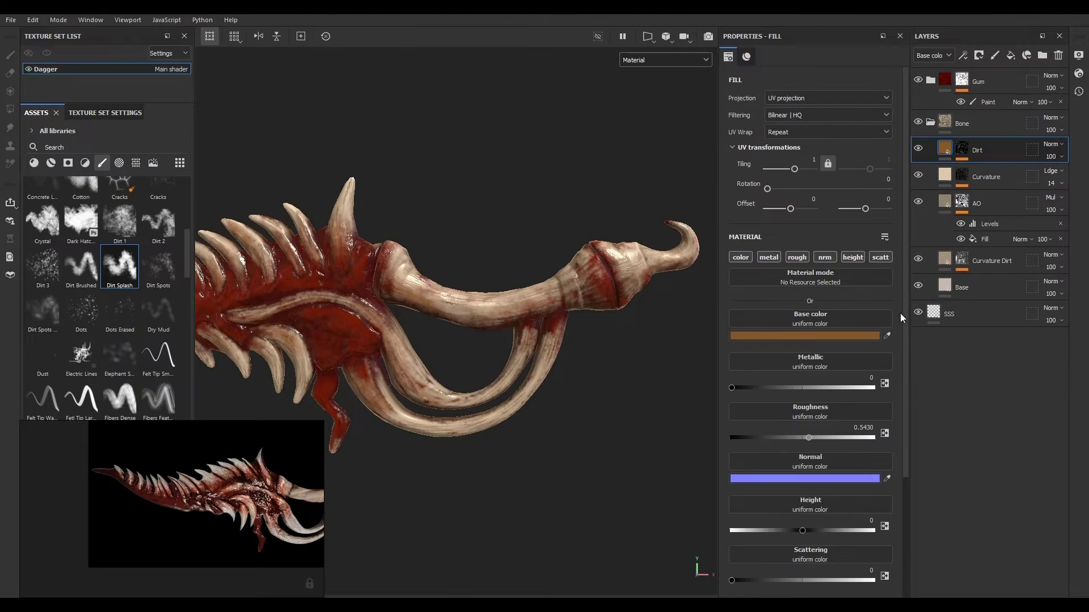
left_click(833, 337)
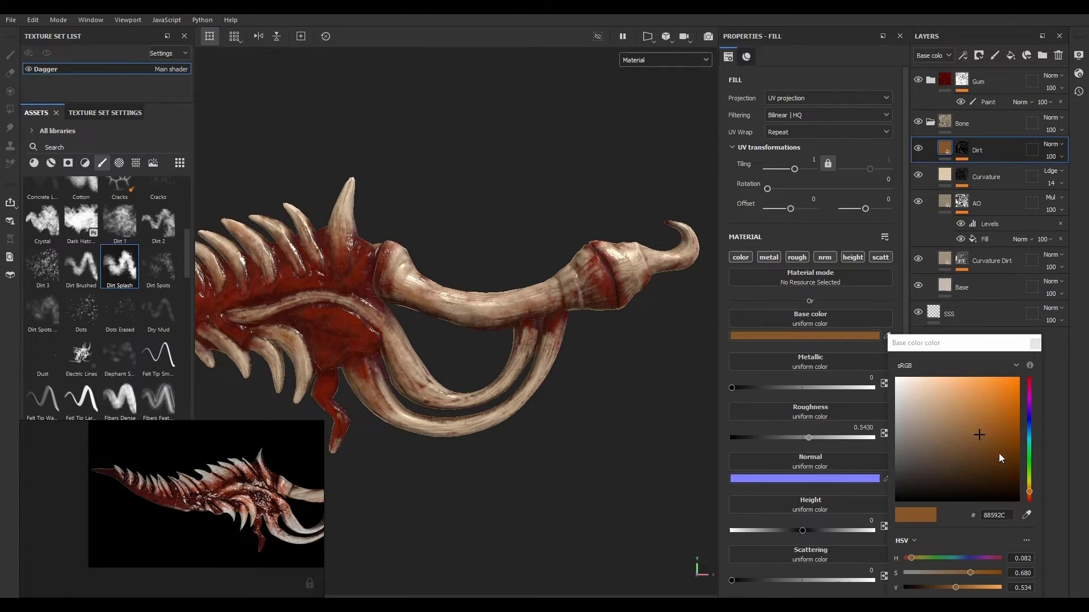
left_click_drag(978, 433, 979, 461)
left_click_drag(563, 450, 539, 397, "alt")
left_click_drag(475, 419, 422, 432, "alt")
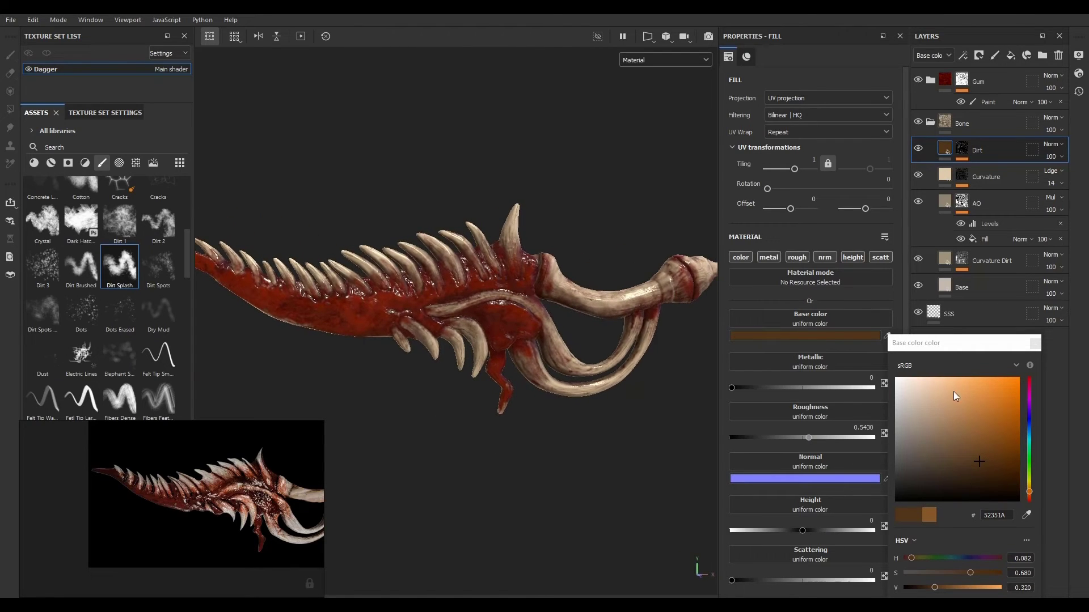
left_click(1028, 345)
mouse_move(475, 478)
left_mouse_down("alt")
mouse_move(425, 448)
mouse_move(465, 471)
left_mouse_up("alt")
Step: Reduce the brush size to 8.25 and move the Paint effect from the Curvature layer to the Dirt mask
left_click(963, 174)
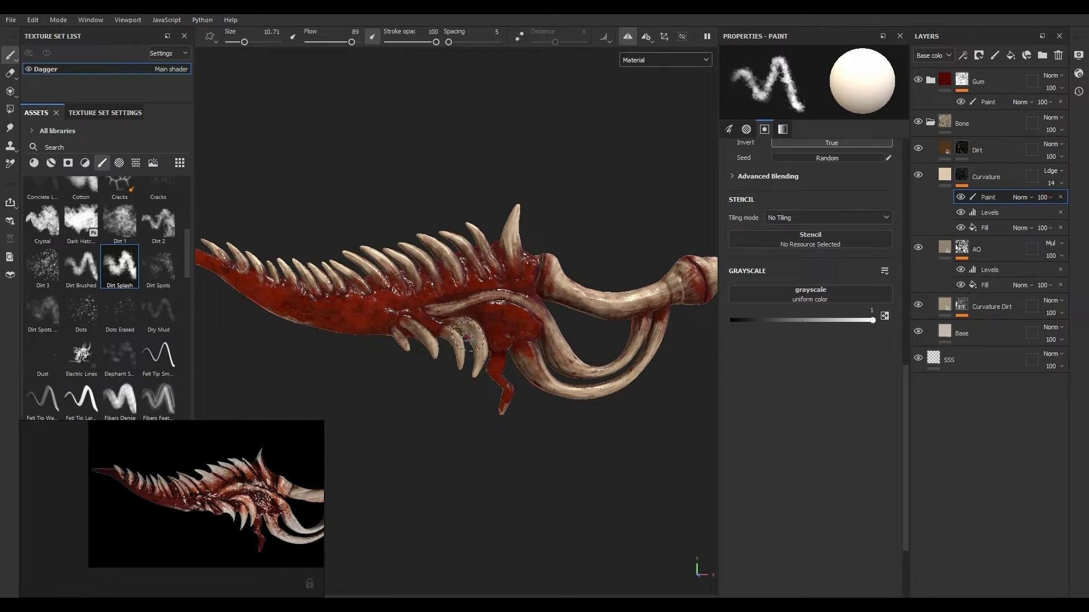
mouse_move(473, 337)
right_mouse_down("ctrl")
mouse_move(468, 329)
mouse_move(476, 343)
right_mouse_up("ctrl")
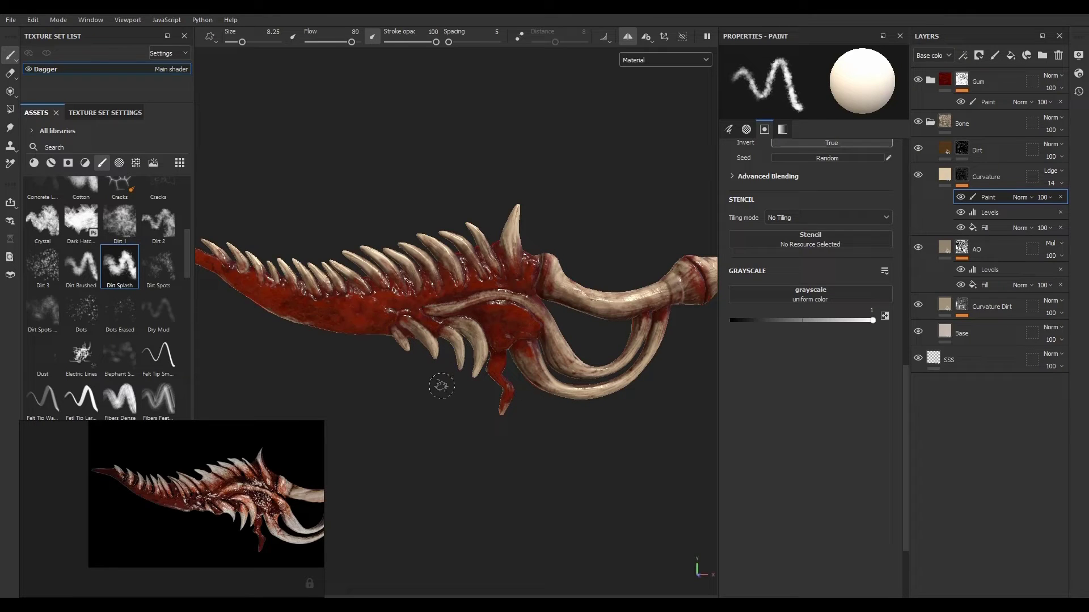
left_click(995, 153)
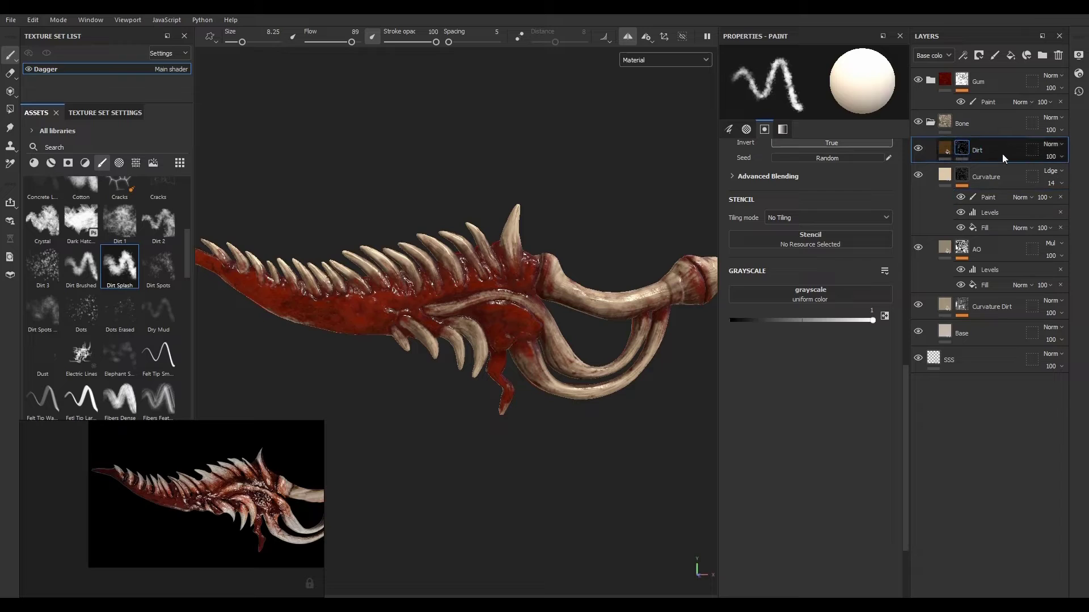
left_click(1003, 197)
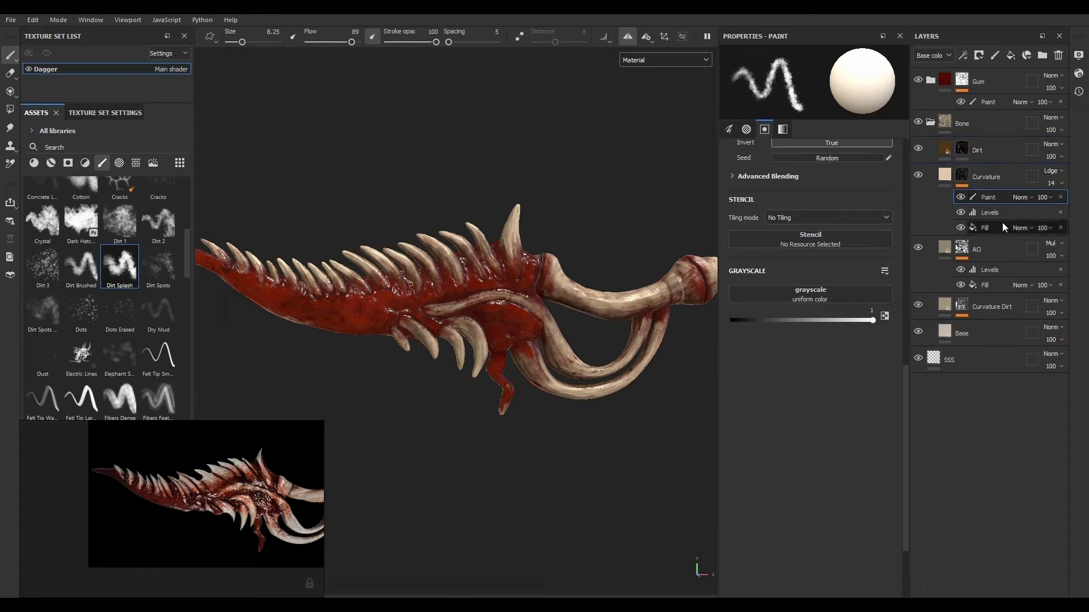
mouse_move(1000, 198)
left_mouse_down()
mouse_move(982, 189)
mouse_move(964, 148)
left_mouse_up()
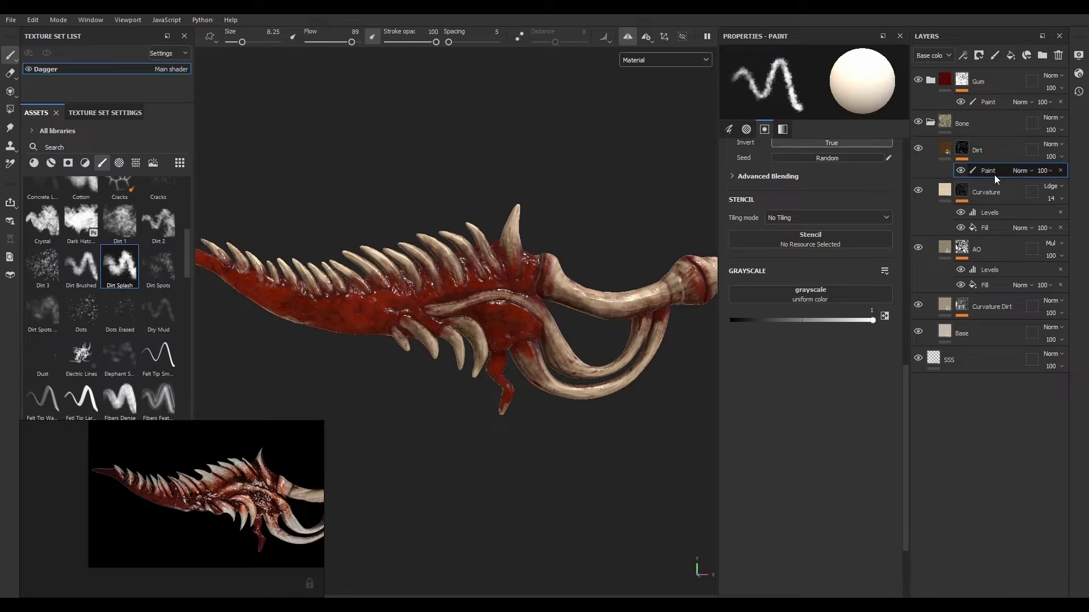
Step: Toggle the Dirt mask's Paint effect off and on to compare the bone parts with and without it
left_click(961, 171)
left_click(960, 171)
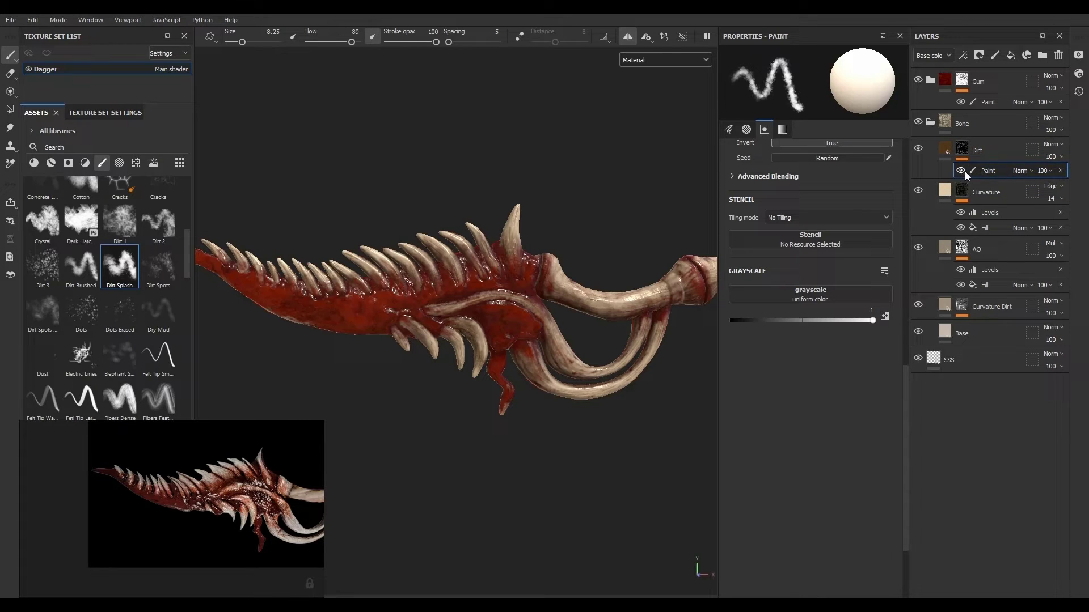
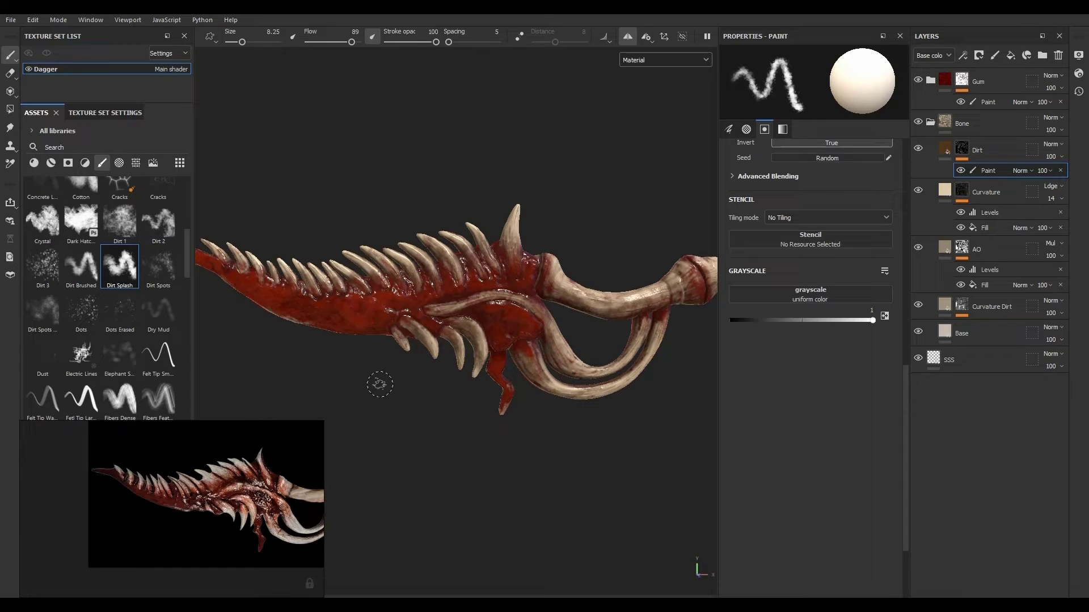
right_click_drag(493, 323, 866, 520, "alt")
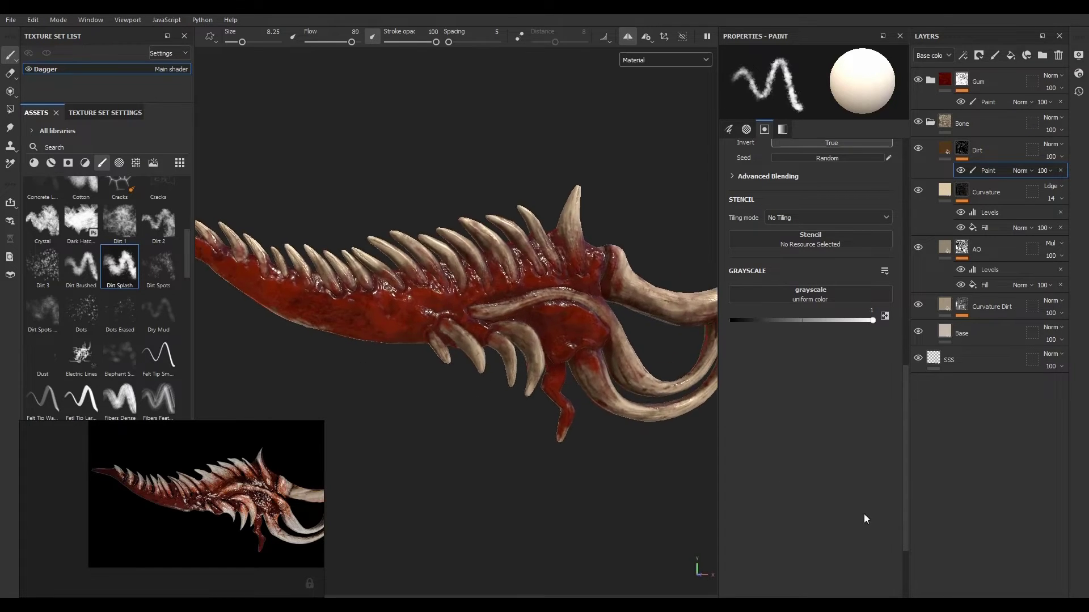
Step: Collapse the Bone folder, expand the Gum folder and lower its Light spots layer's opacity to 1
left_click(931, 123)
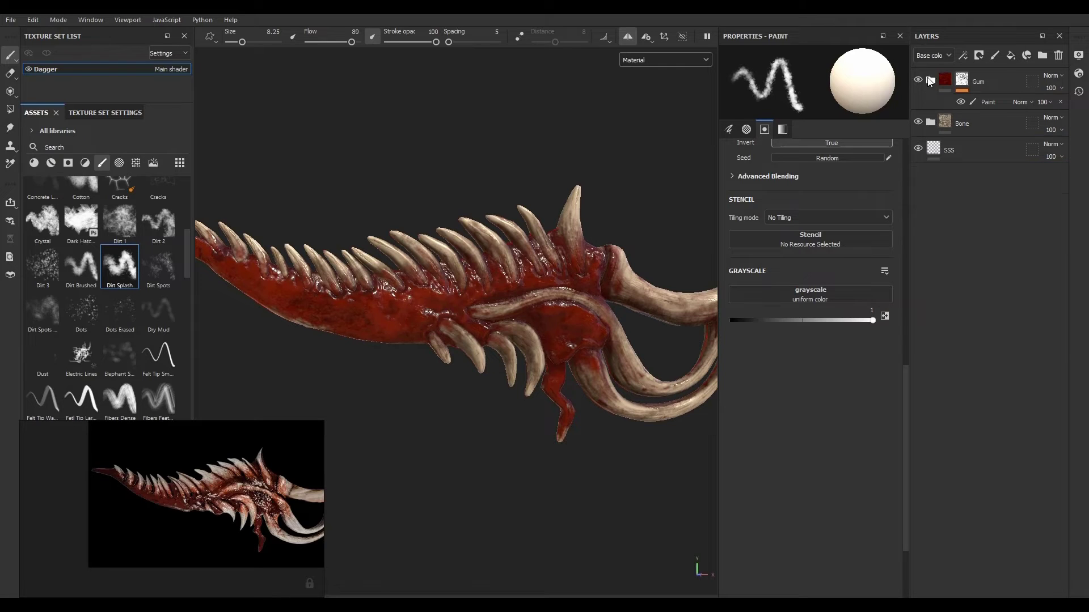
left_click(929, 81)
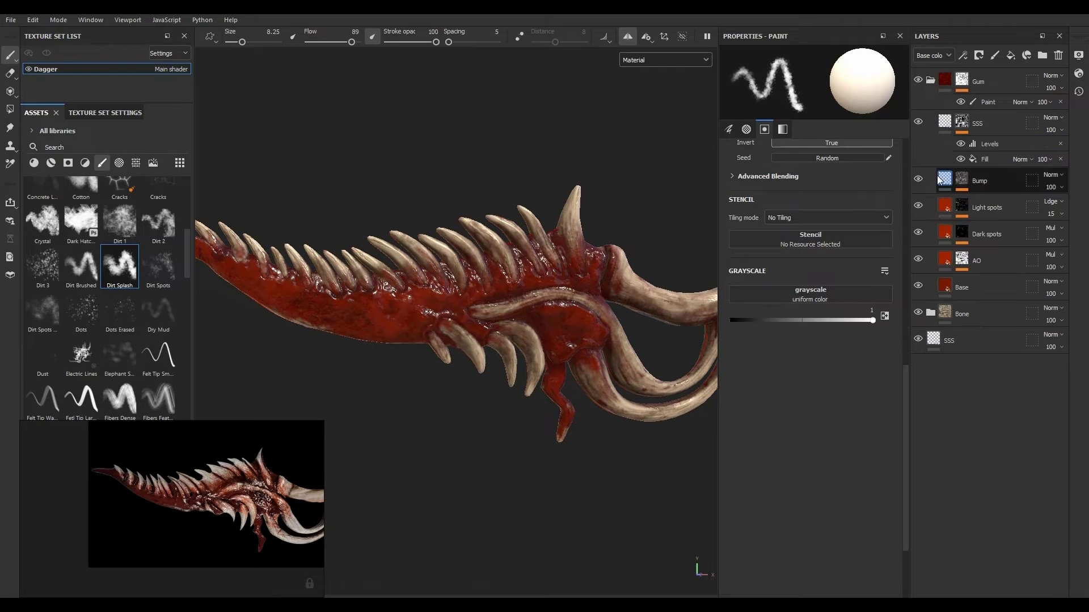
left_click(920, 204)
left_click(920, 204)
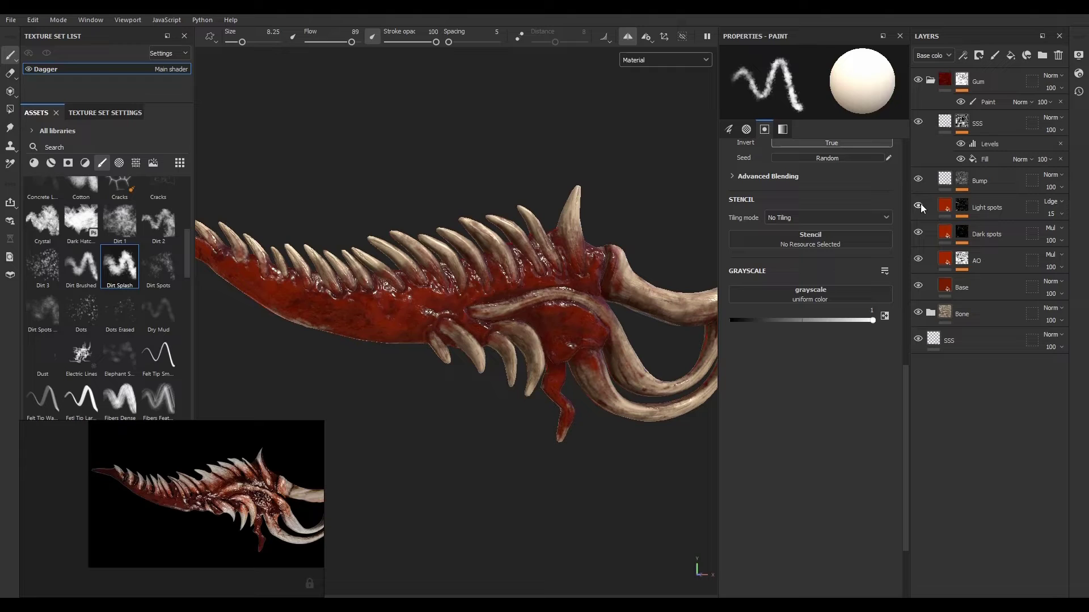
left_click(944, 208)
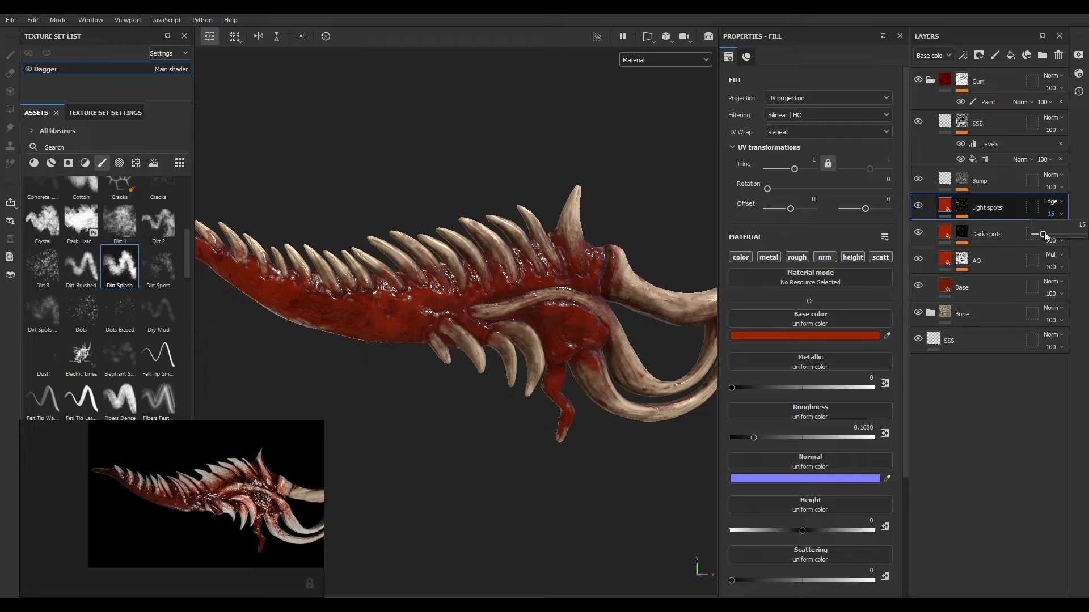
left_click_drag(1042, 233, 1037, 233)
Step: Examine the dagger in the Base color and Metallic channel views, checking the blade and guard up close
scroll(574, 289, "down", 3)
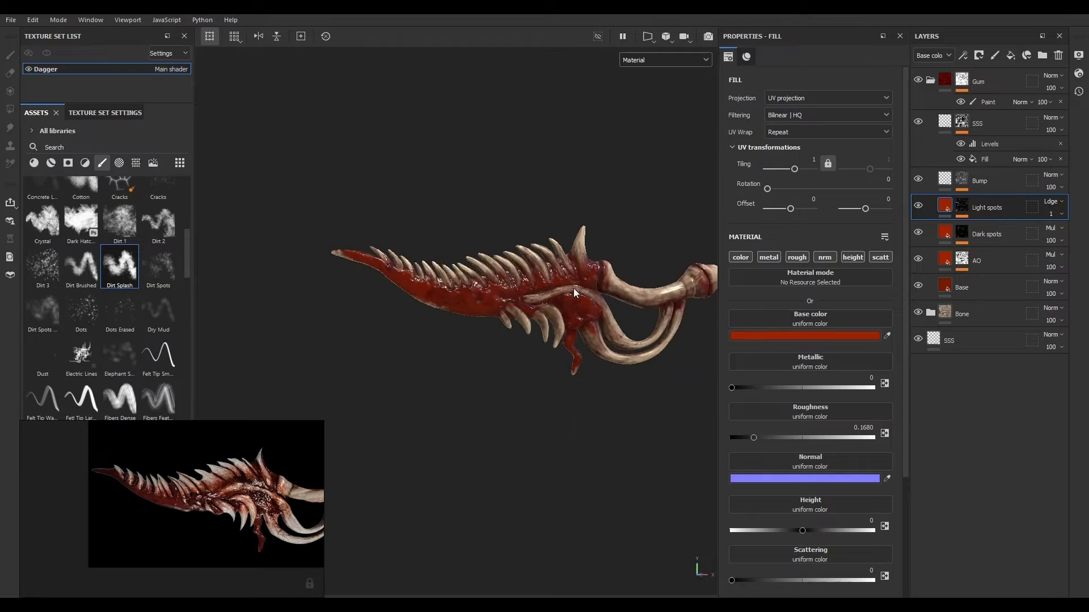
scroll(574, 289, "up", 4)
left_click(645, 57)
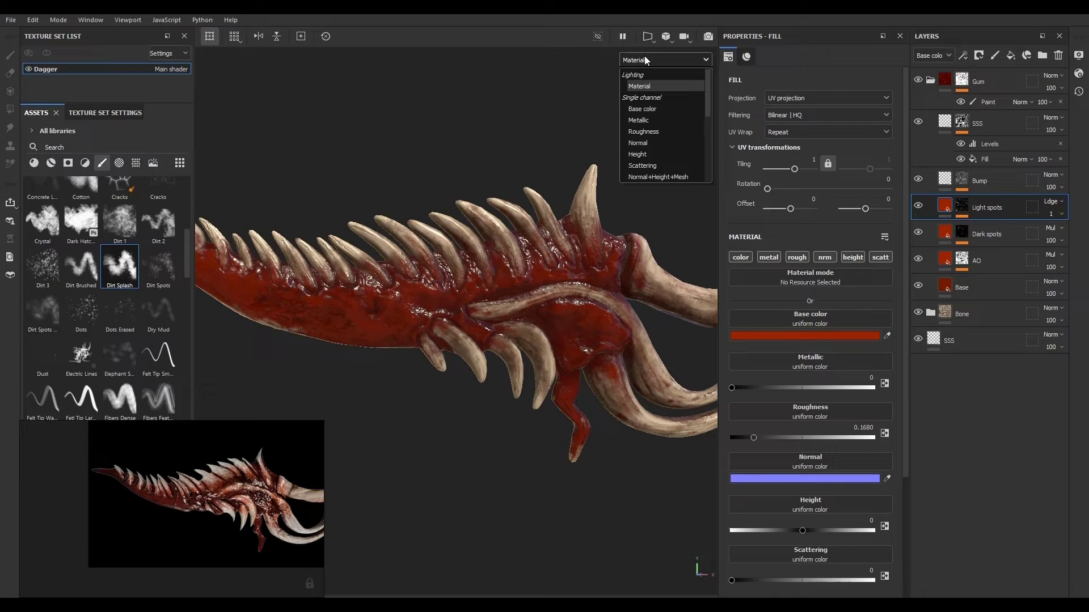
left_click(644, 108)
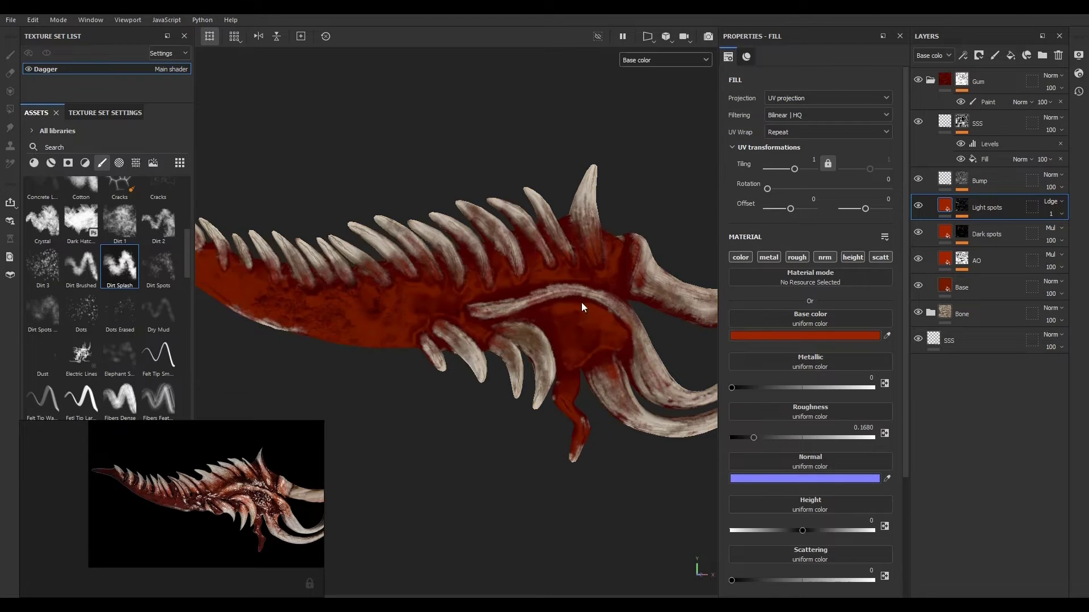
scroll(540, 284, "up", 3)
scroll(539, 284, "down", 5)
scroll(520, 319, "up", 3)
scroll(513, 320, "down", 3)
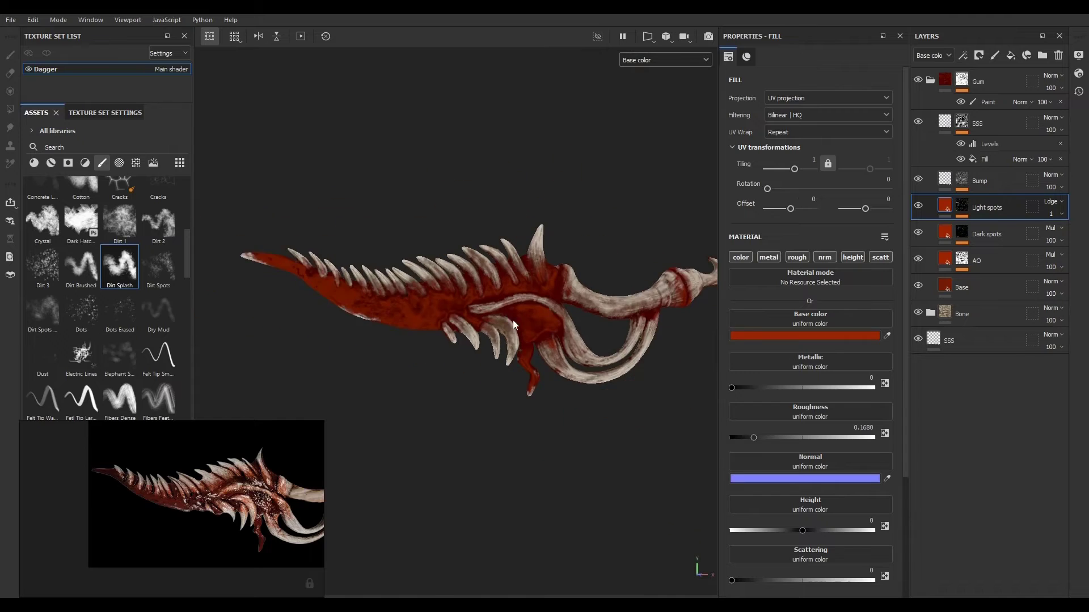
scroll(593, 234, "up", 4)
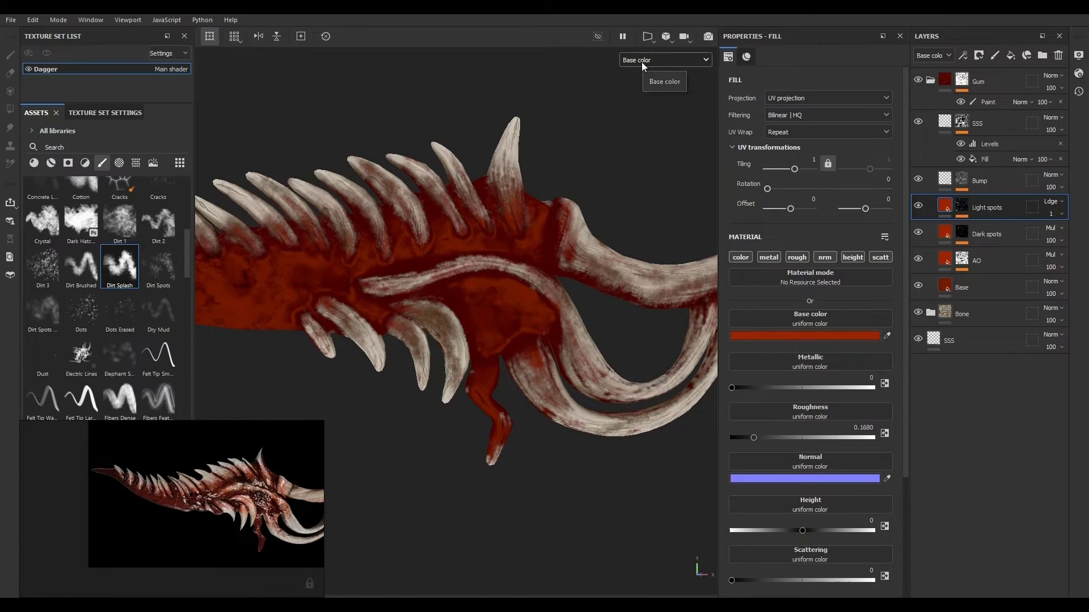
key("c")
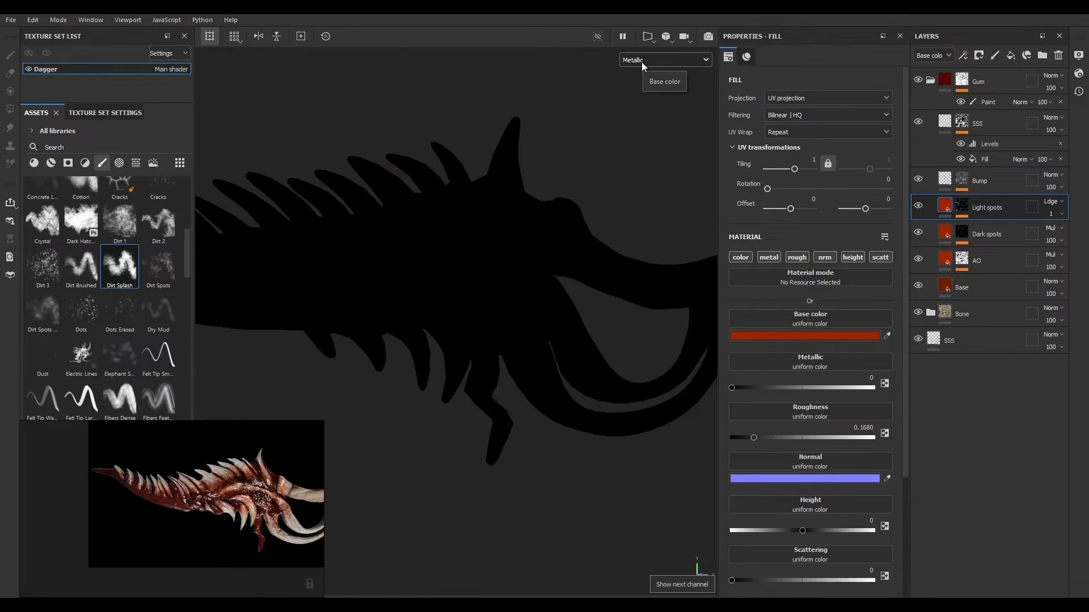
scroll(632, 260, "down", 3)
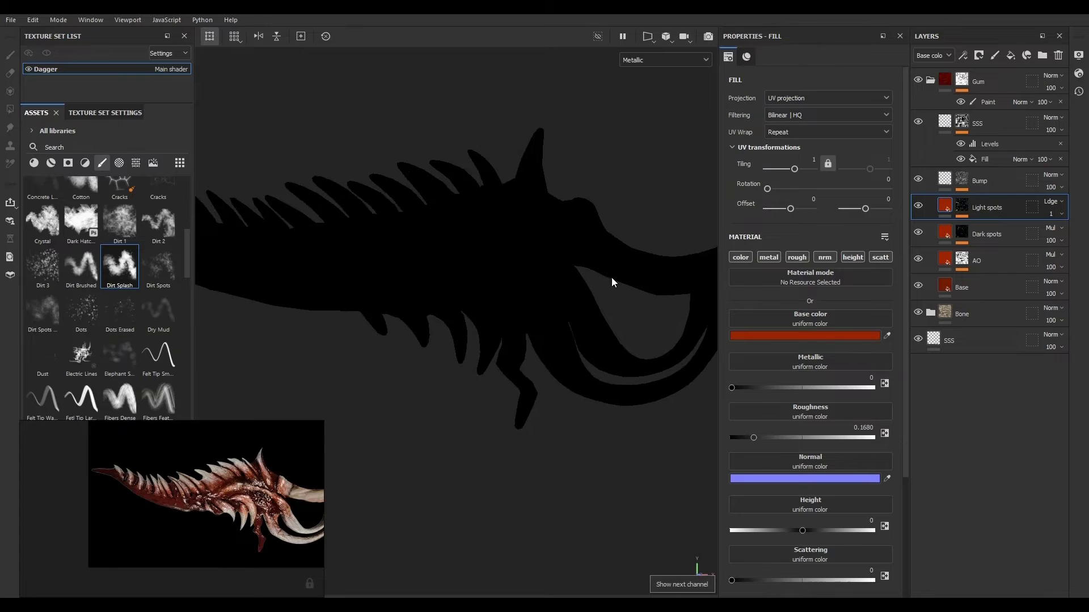
Step: Display the Roughness channel and lower the Light spots layer's roughness to 0.1367
key("c")
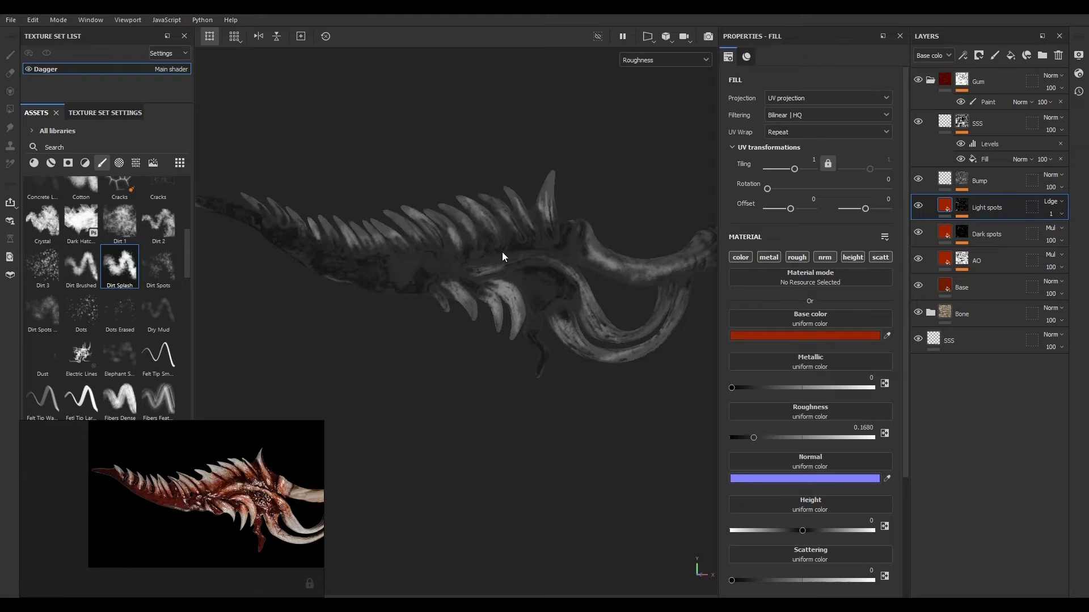
scroll(408, 277, "up", 5)
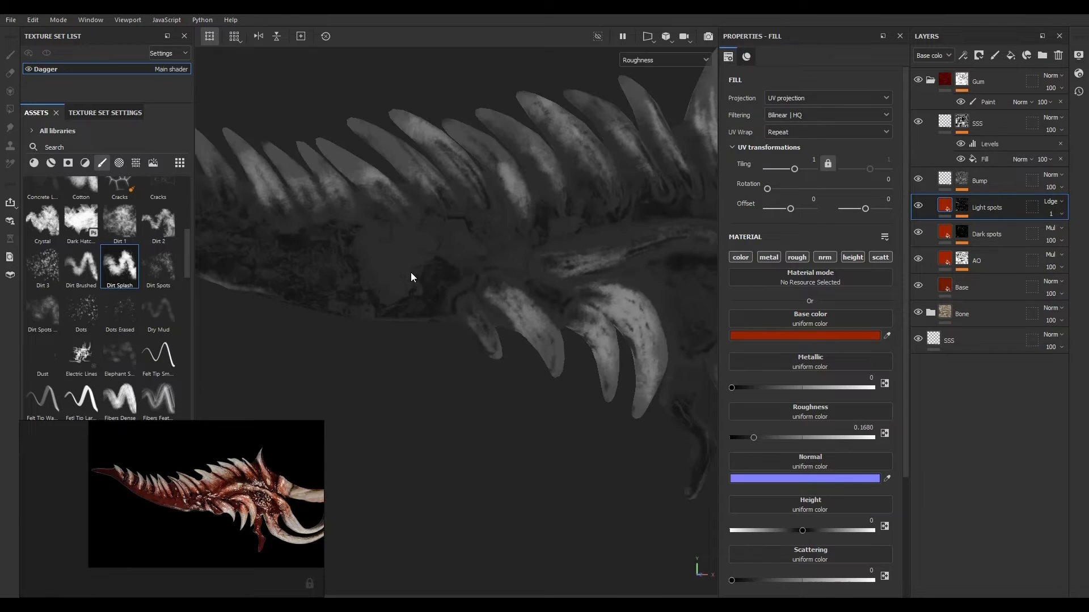
left_click(919, 205)
left_click(920, 205)
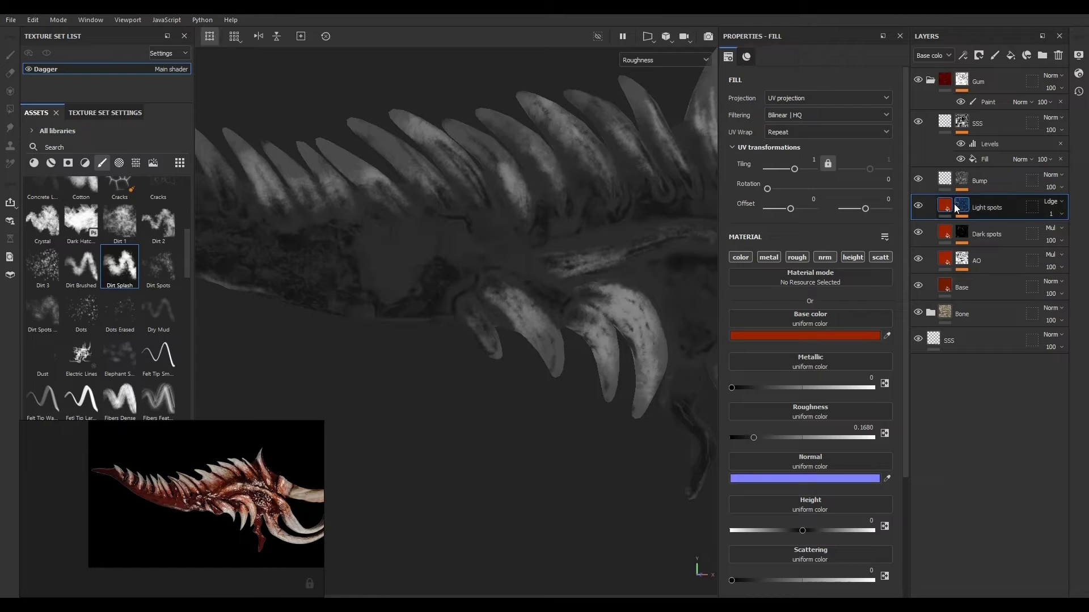
left_click_drag(755, 437, 749, 435)
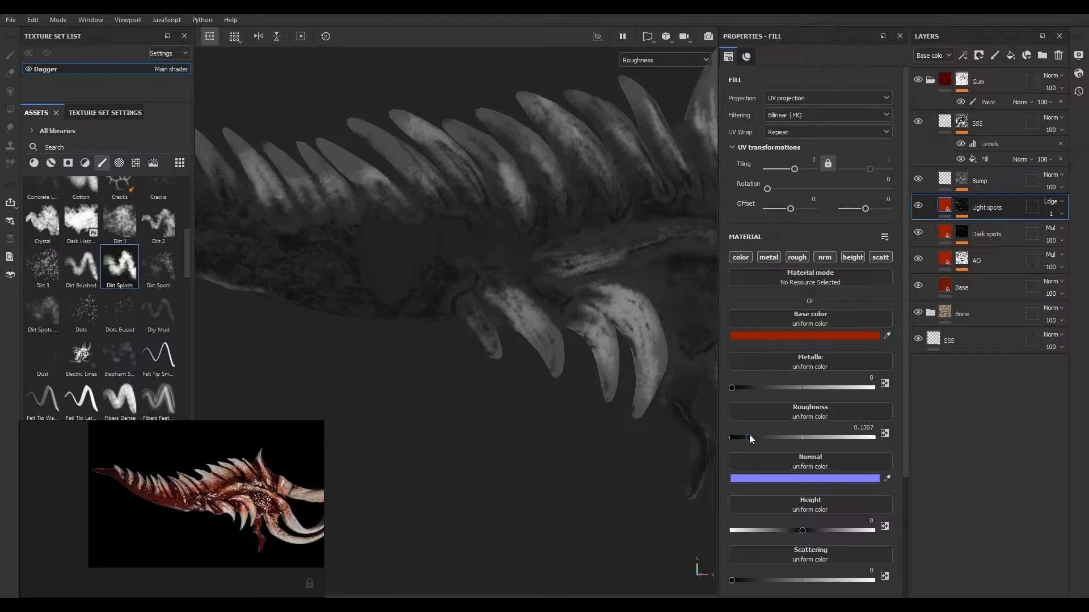
Step: Inspect the dagger's Normal and Height channels, and select the Gum folder
key("c")
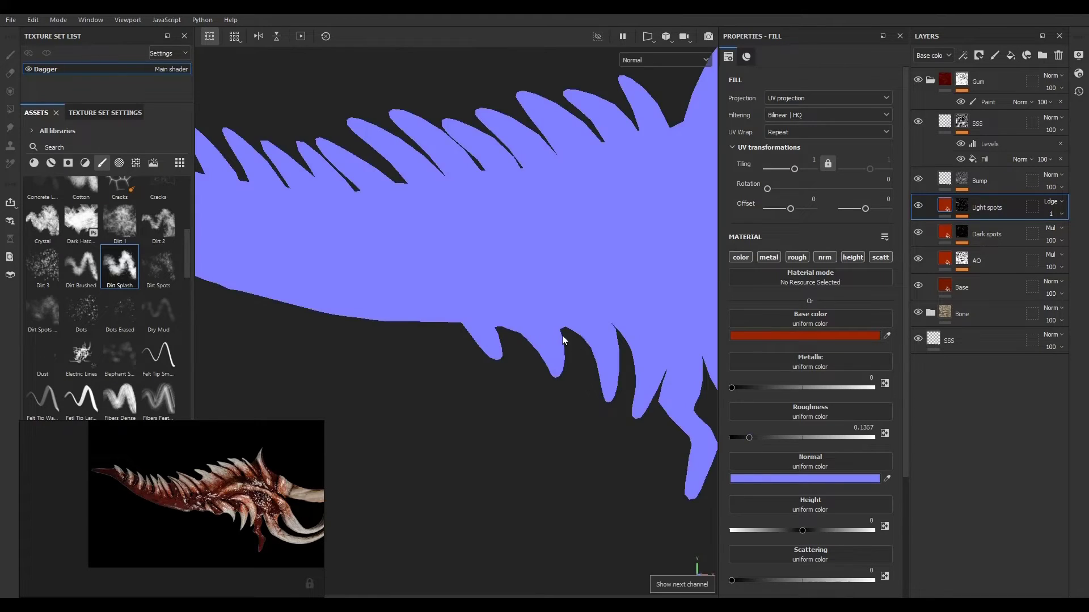
key("f")
key("c")
scroll(550, 333, "up", 5)
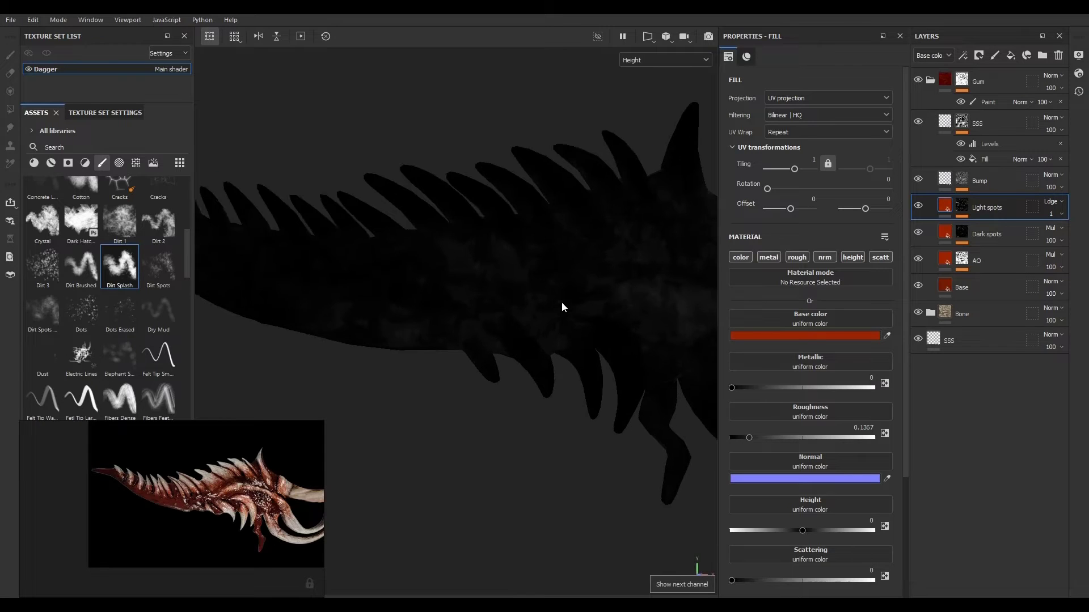
scroll(543, 299, "down", 3)
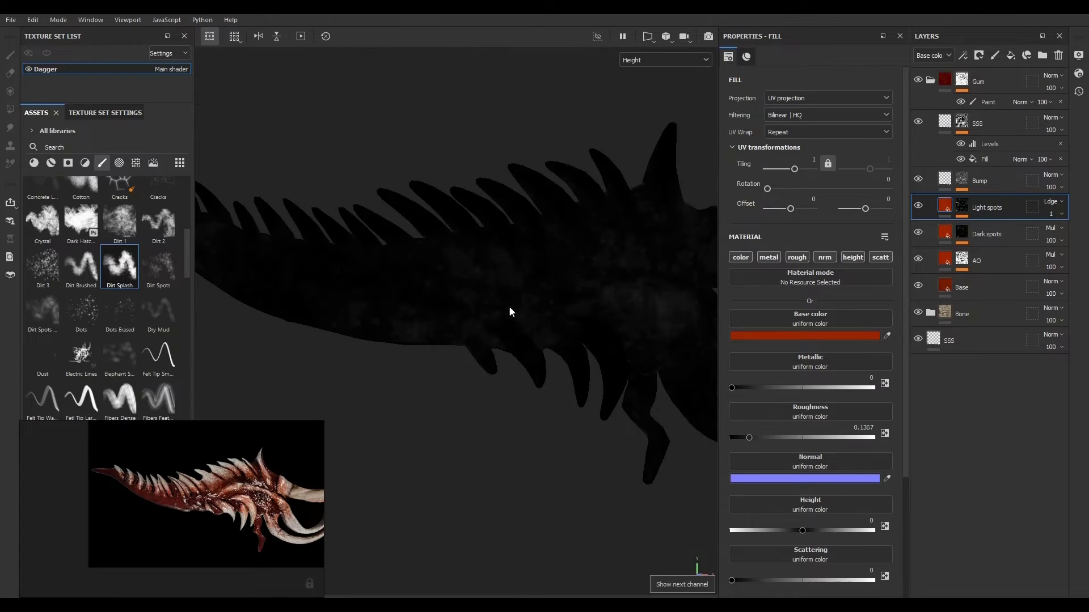
mouse_move(946, 85)
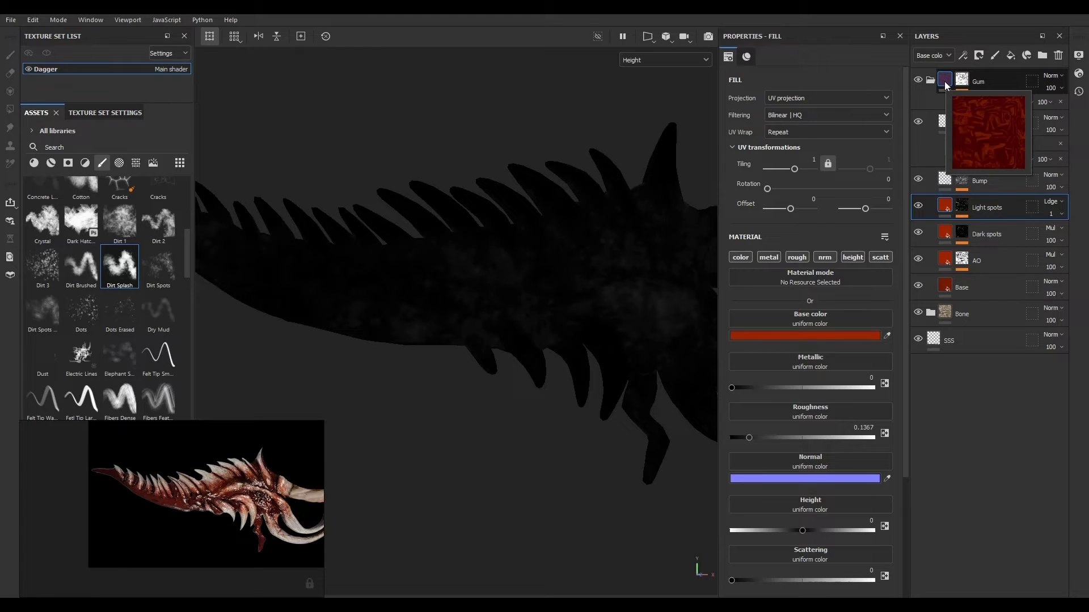
left_click(946, 85)
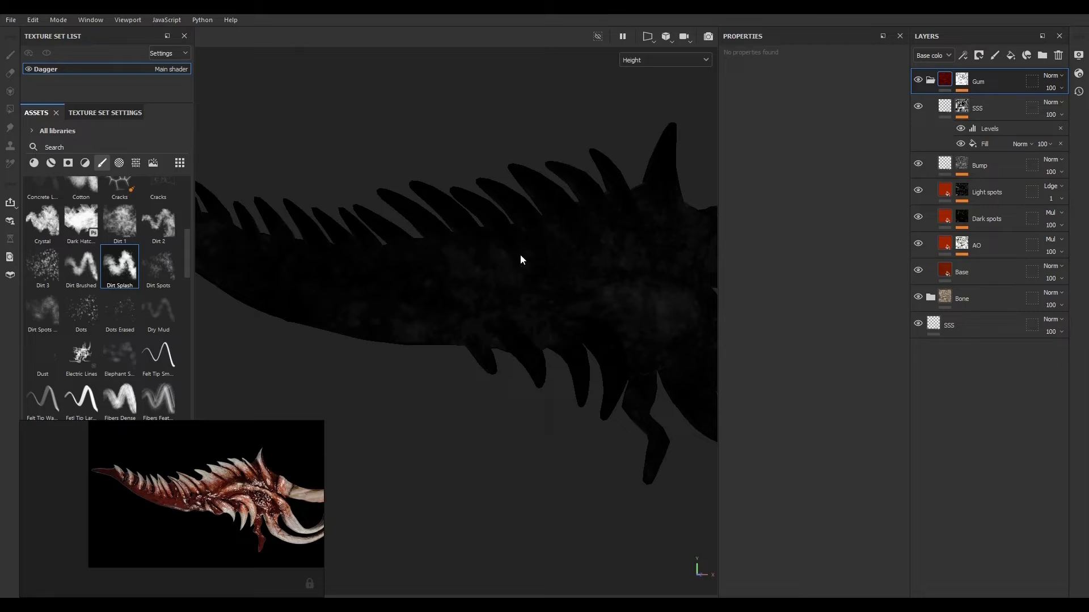
Step: Check the dagger in the Scattering, Normal+Height+Mesh and Base color channel views
key("c")
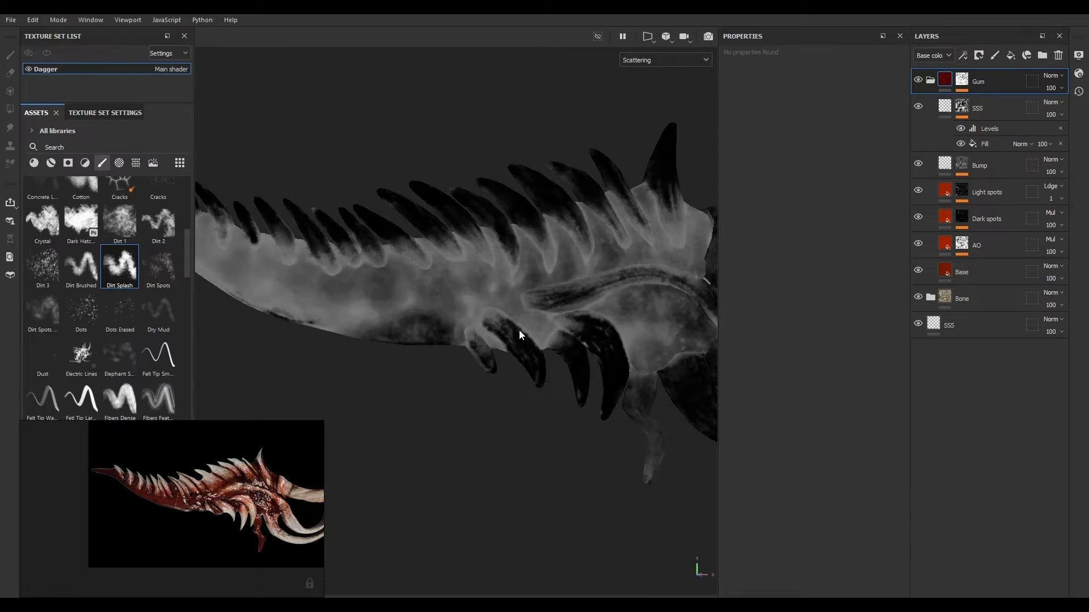
key("c")
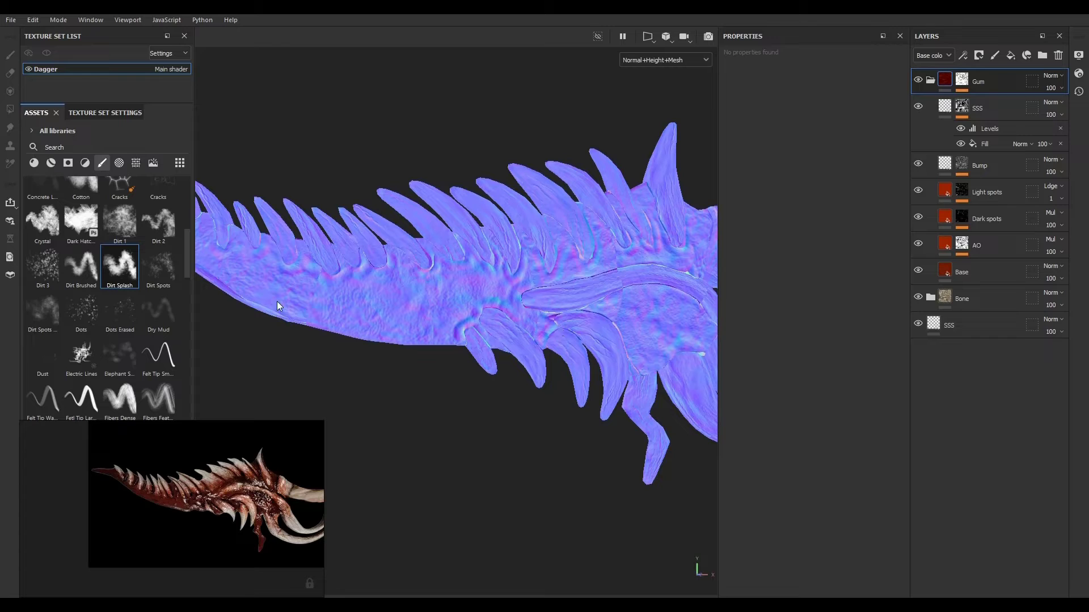
key("c")
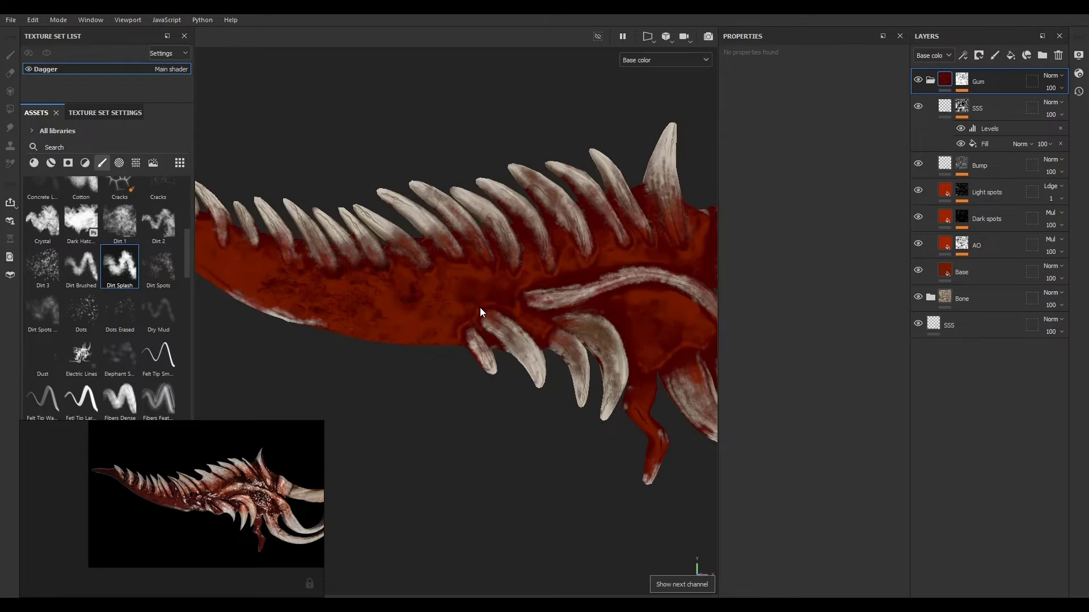
Step: Return the viewport to the Material view and examine the shaded blade, spikes and guard
left_click(652, 60)
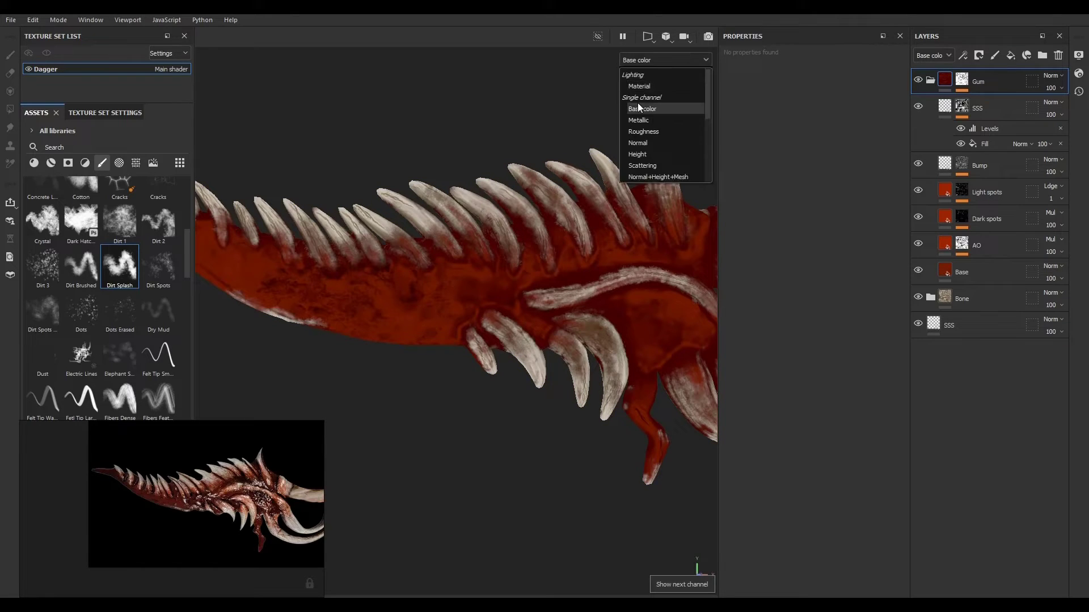
left_click(642, 86)
scroll(465, 265, "up", 3)
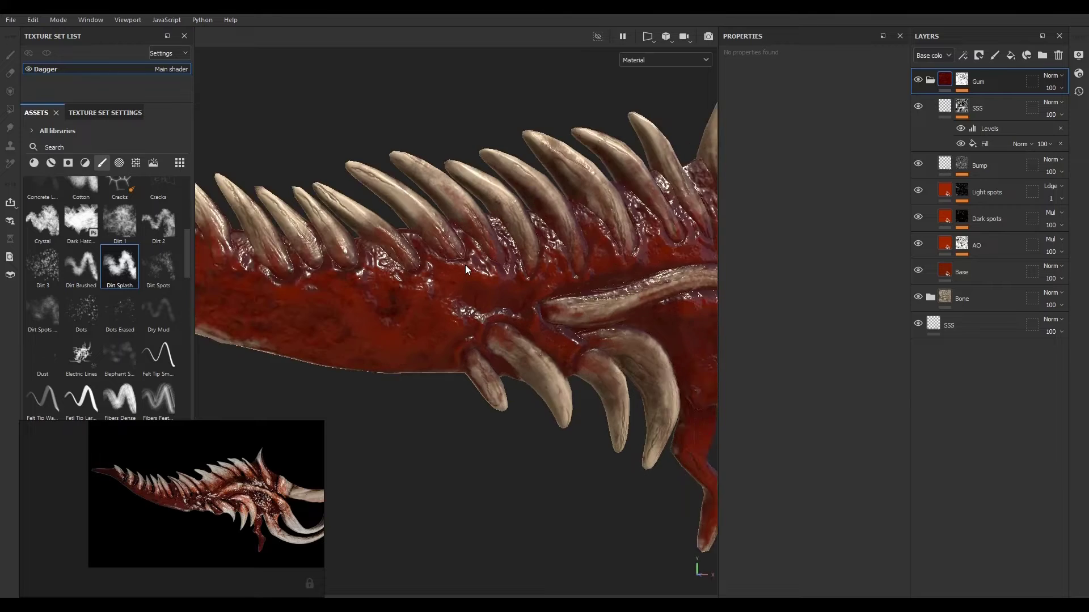
scroll(464, 266, "down", 6)
left_click_drag(466, 396, 510, 413, "alt")
left_click_drag(539, 440, 505, 418, "alt")
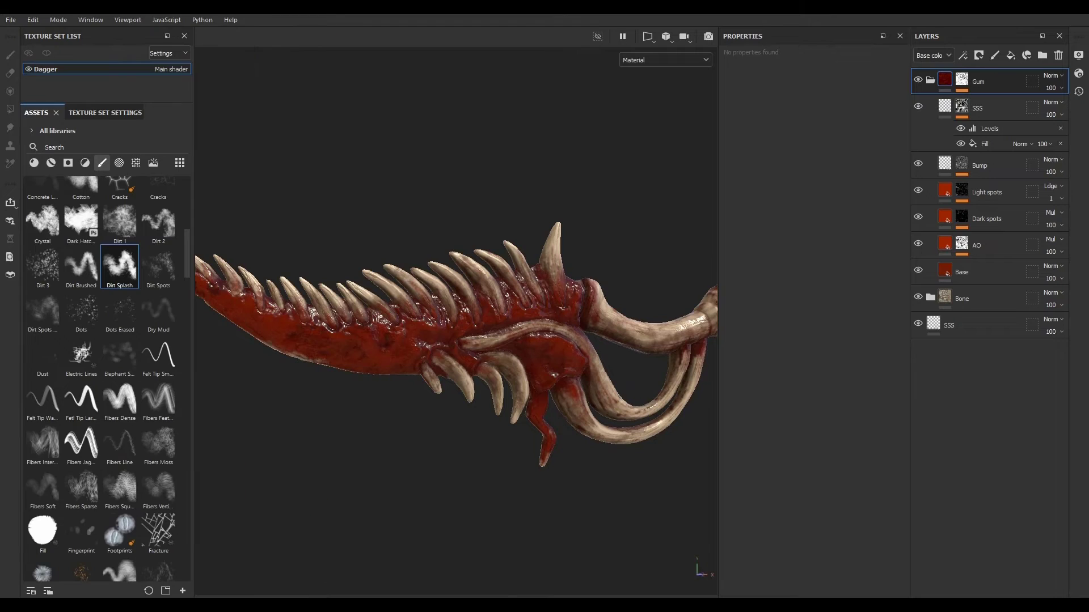
Step: Open the texture export and remove the Emissive output map from the PBR Metallic Roughness template
left_click(11, 20)
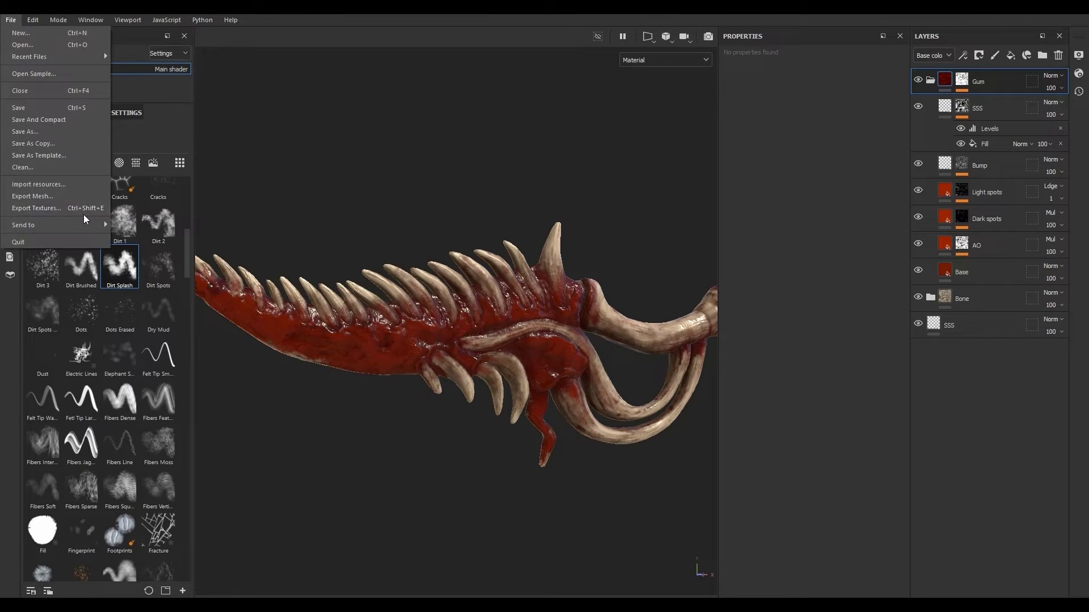
left_click(59, 210)
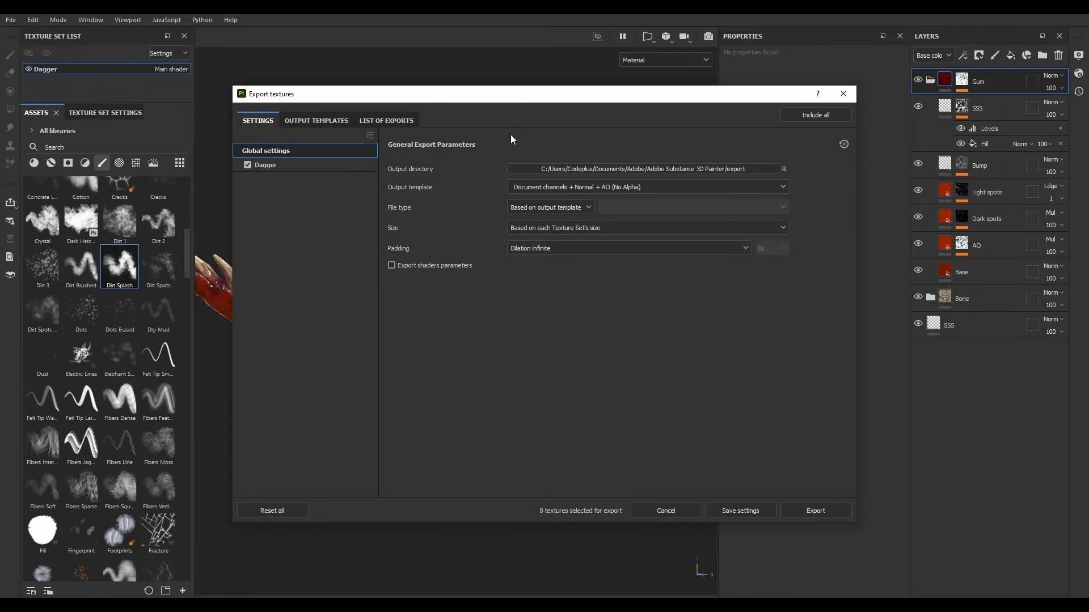
left_click_drag(445, 83, 455, 144)
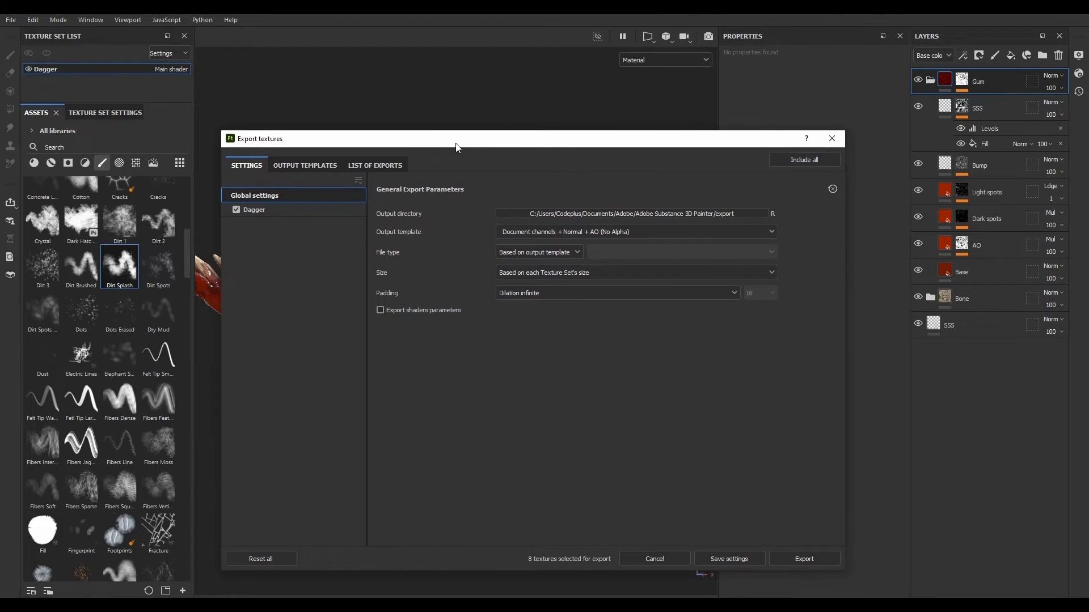
left_click(284, 165)
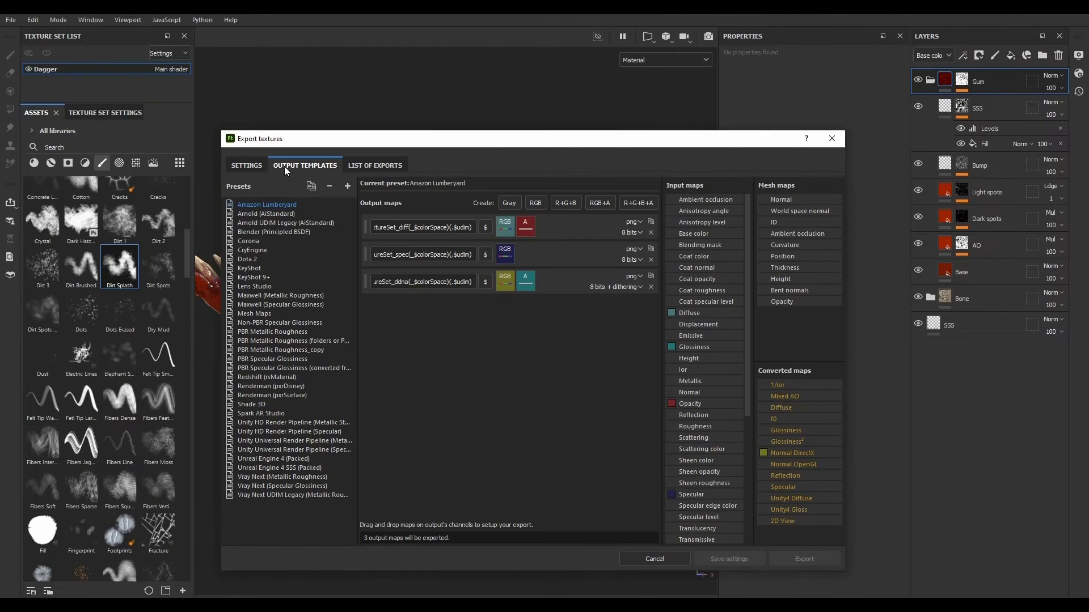
left_click(284, 333)
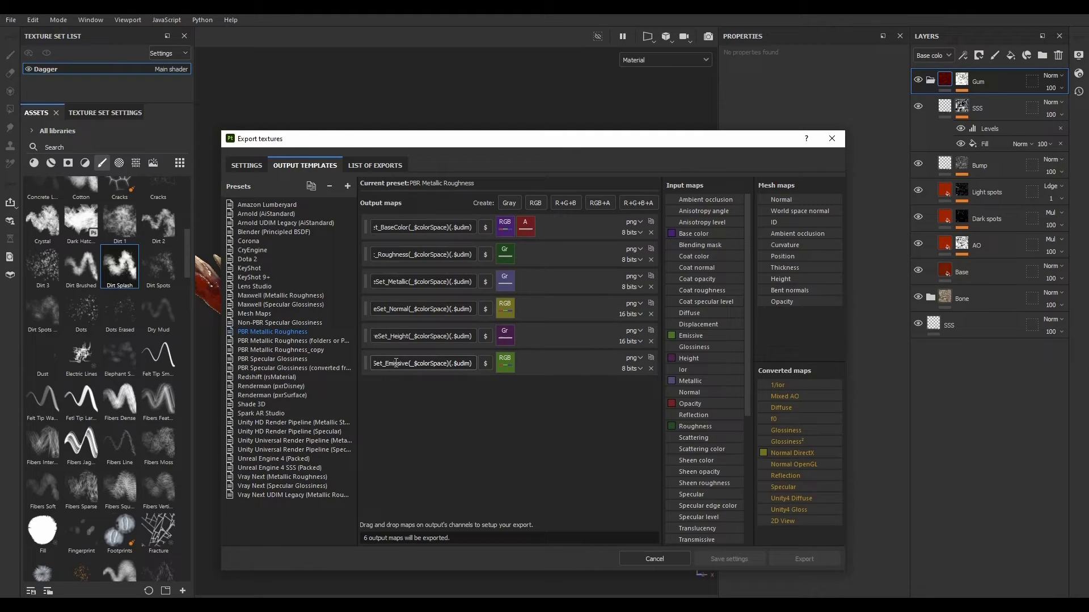
left_click(651, 369)
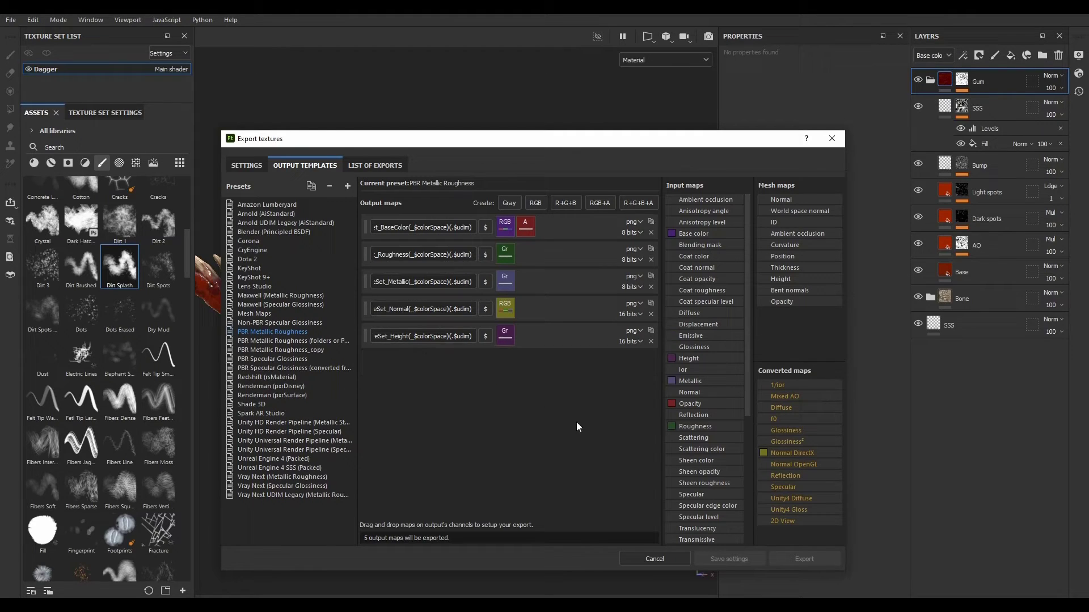
Step: Add a gray output map fed by the Scattering channel's gray value and name it $textureSet_SSS(_$colorSpace)(.$udim)
left_click(511, 203)
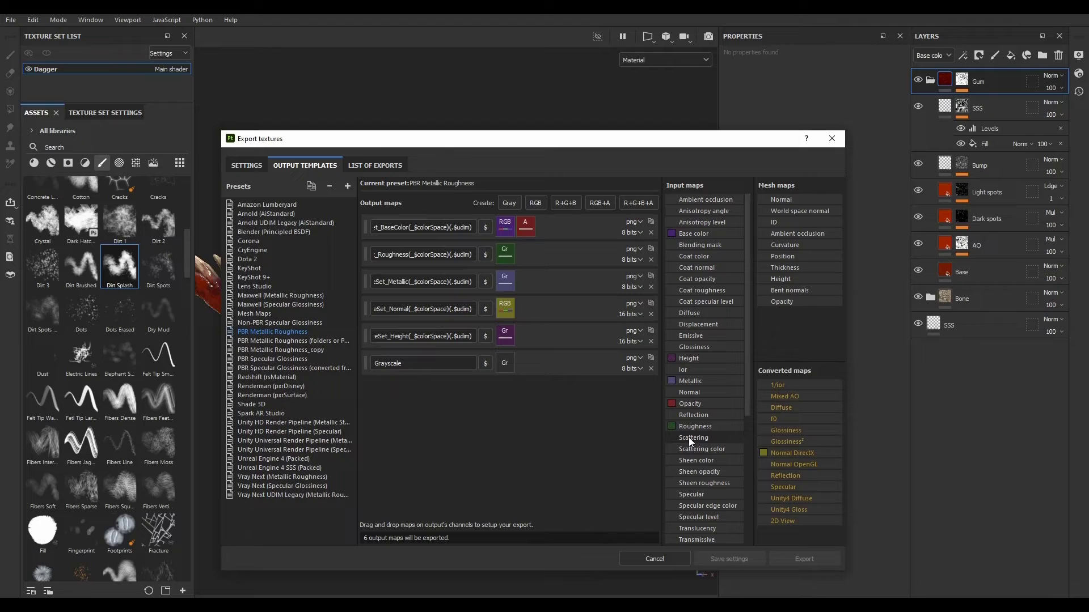
left_click_drag(688, 437, 507, 362)
left_click(519, 379)
triple_click(437, 336)
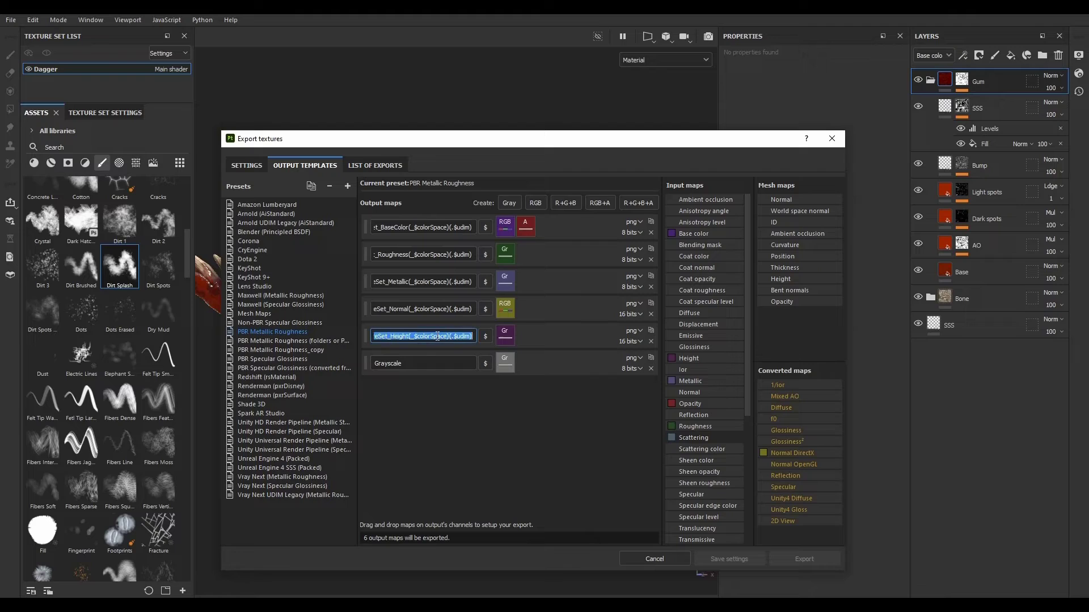
double_click(427, 363)
type("$textureSet_Height(_$colorSpace)(.$udim)")
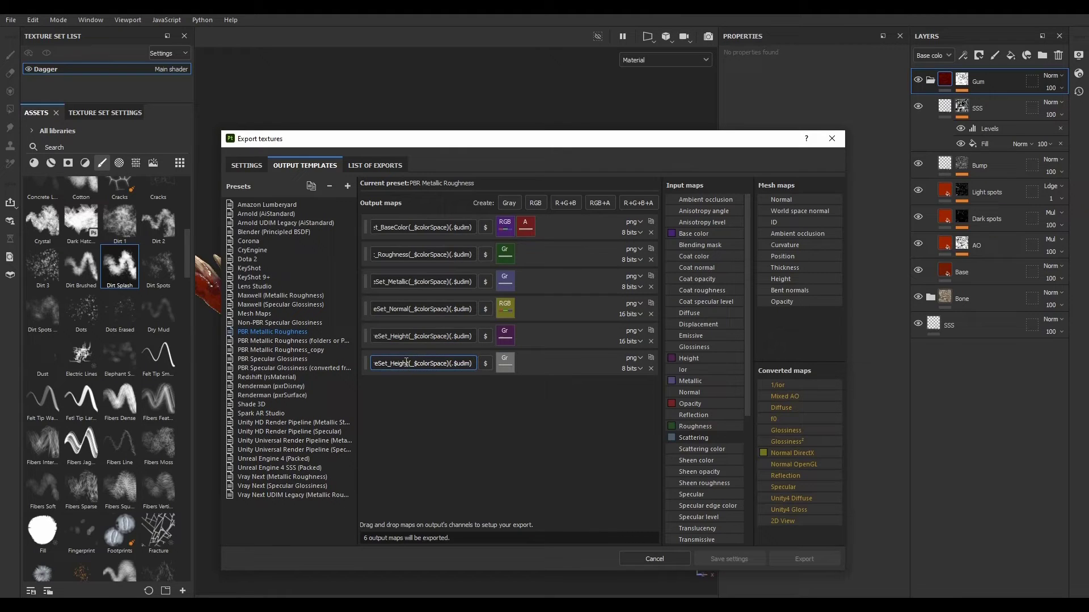
left_click_drag(407, 363, 393, 364)
type("SSS")
key("Return")
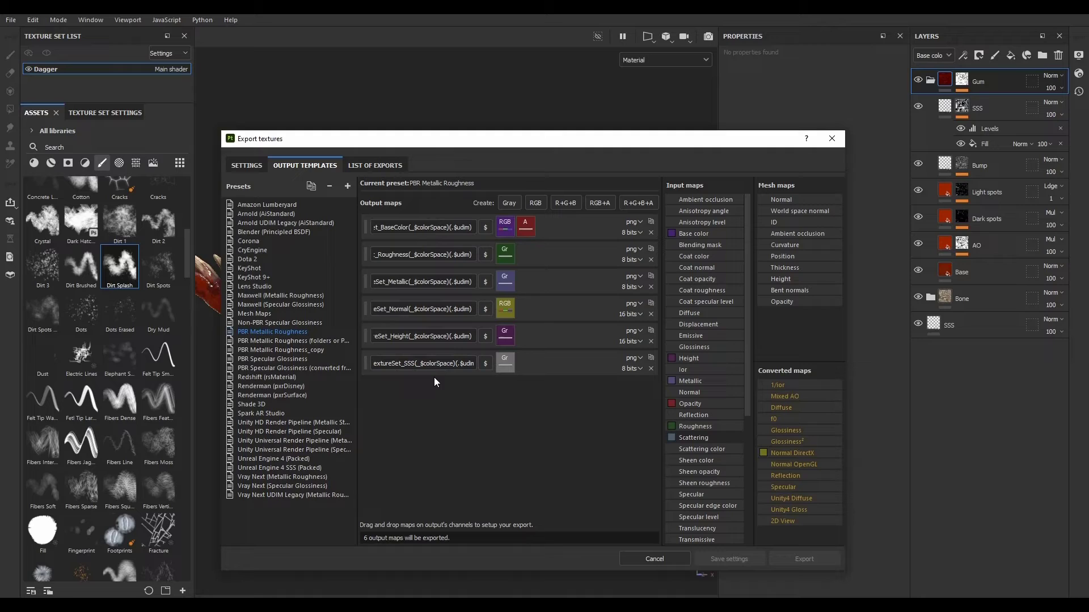
Step: Duplicate the edited PBR Metallic Roughness preset and reselect the original preset
right_click(294, 332)
left_click(311, 349)
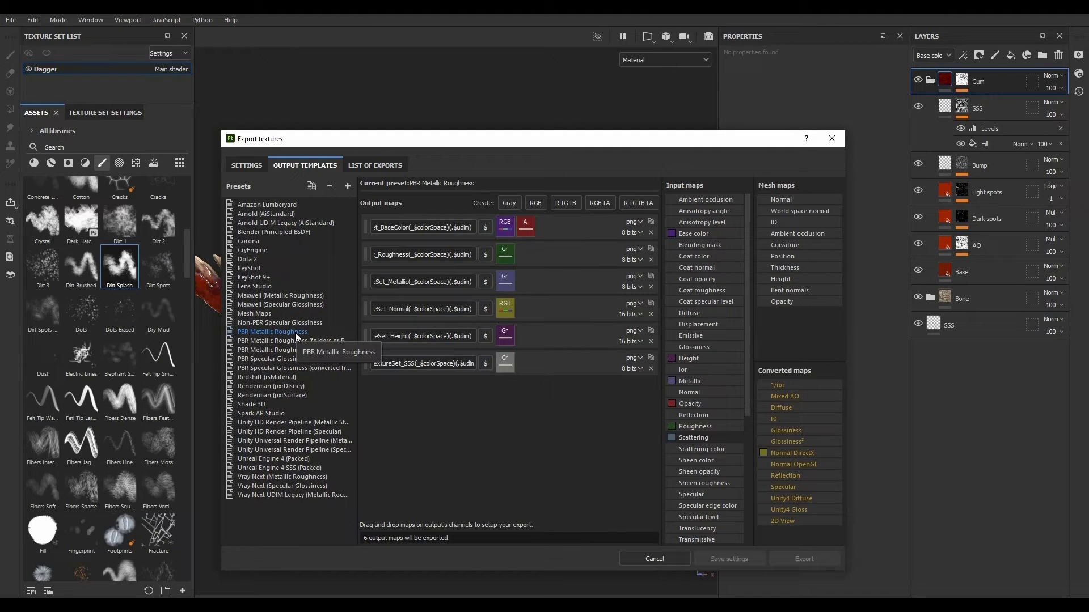
right_click(295, 333)
left_click(311, 349)
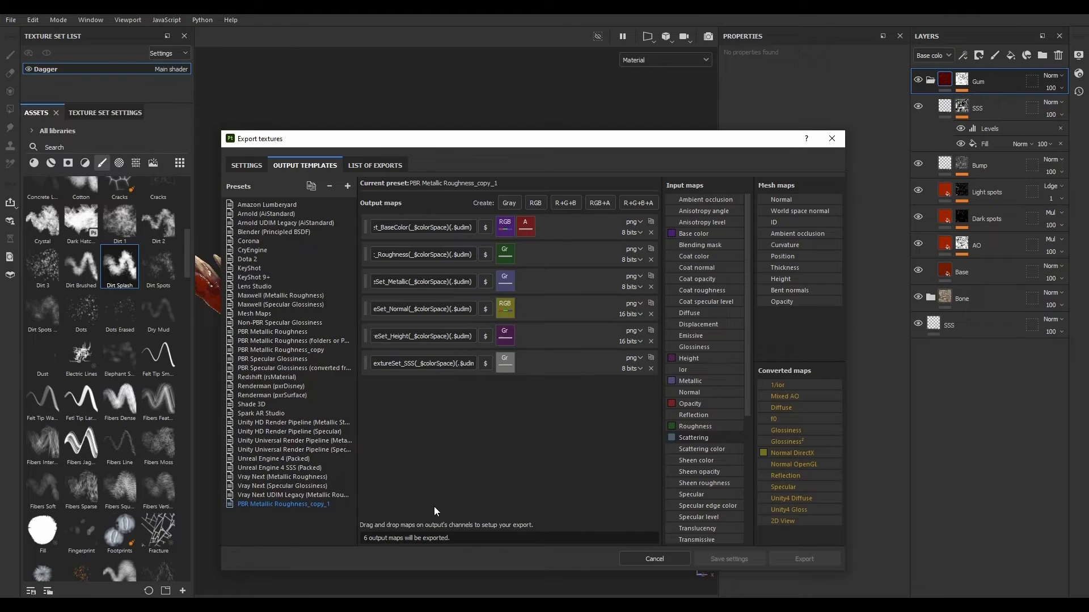
left_click(292, 332)
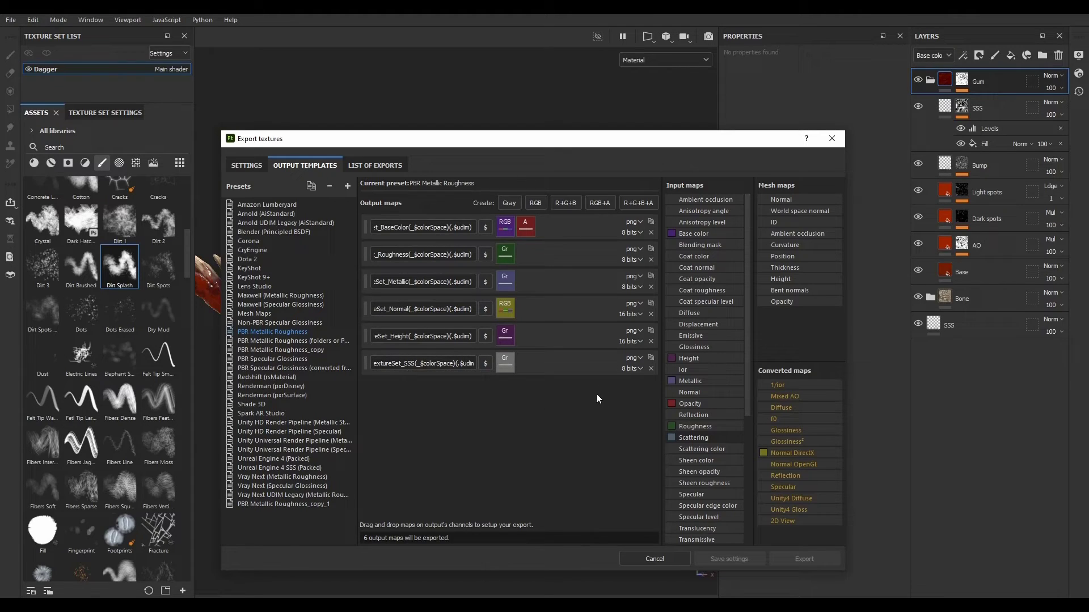
Step: Set the SSS output map to tif at 16 bits and the Height map's file format to tif
left_click(635, 359)
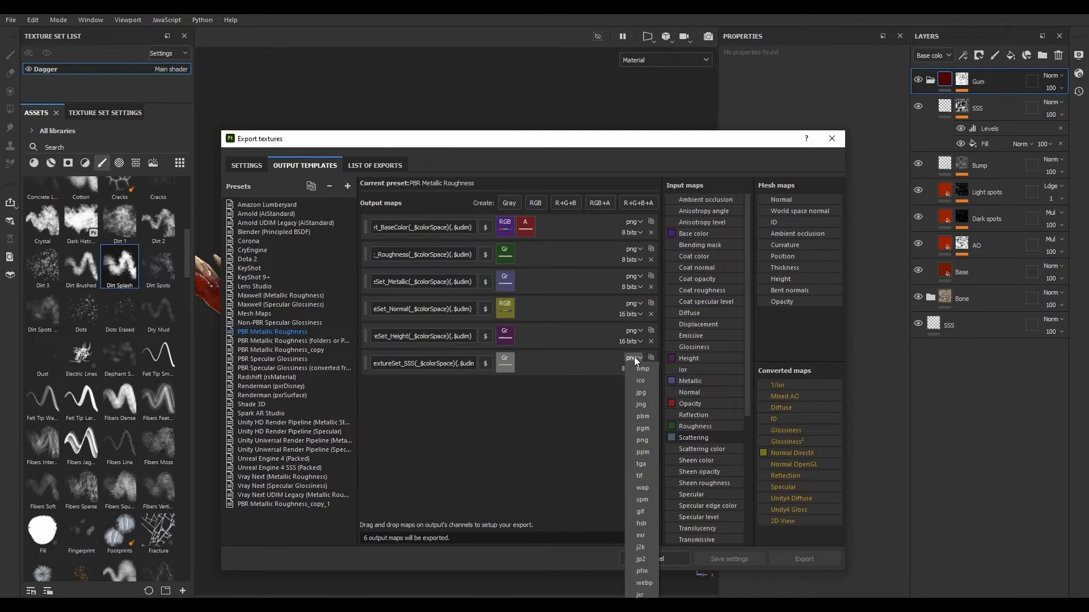
left_click(633, 476)
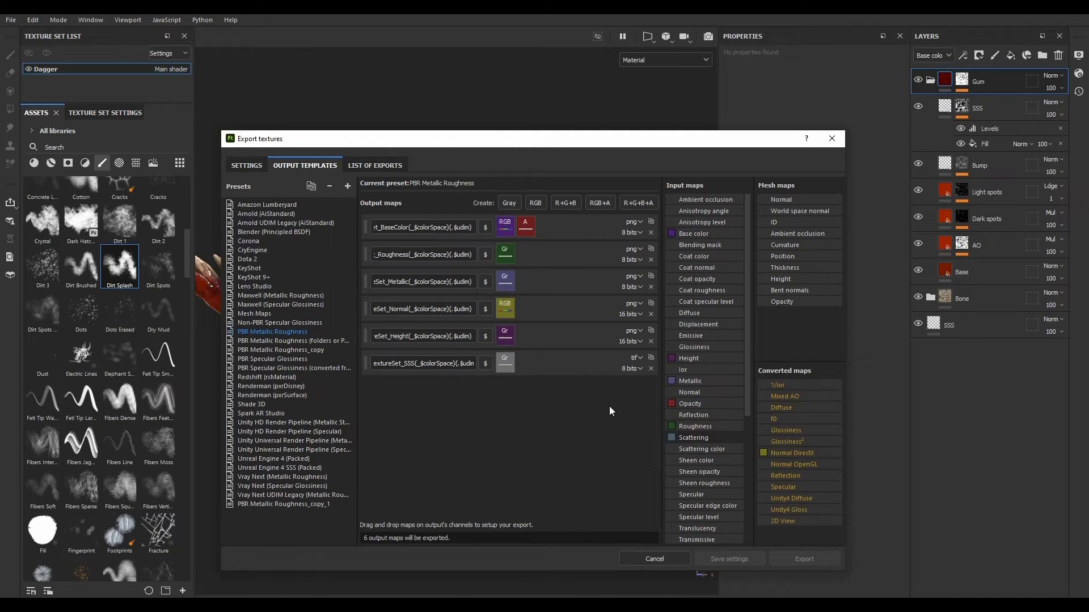
left_click(631, 370)
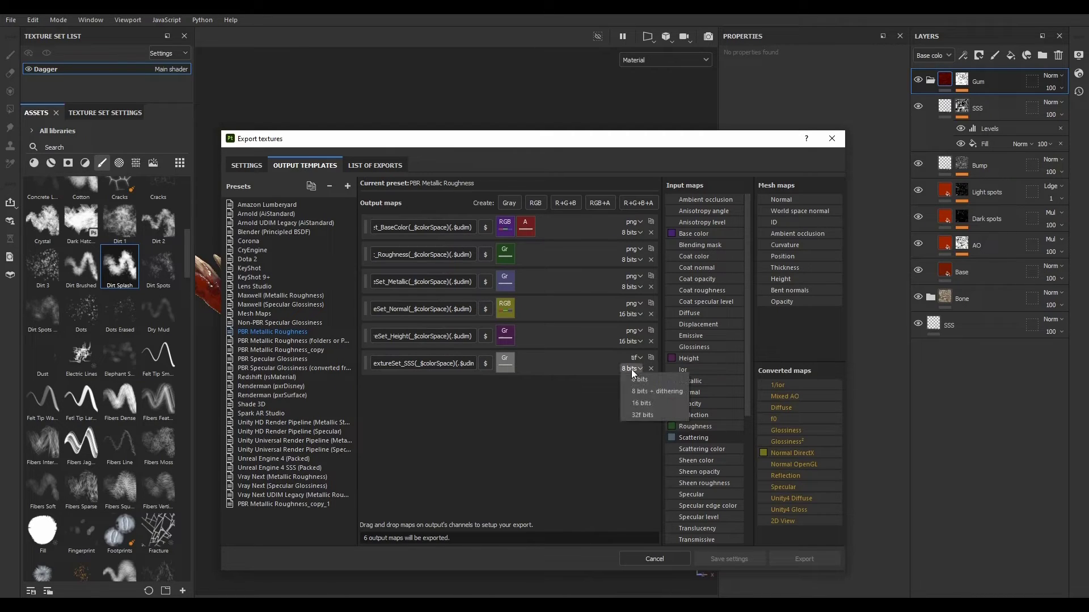
left_click(631, 403)
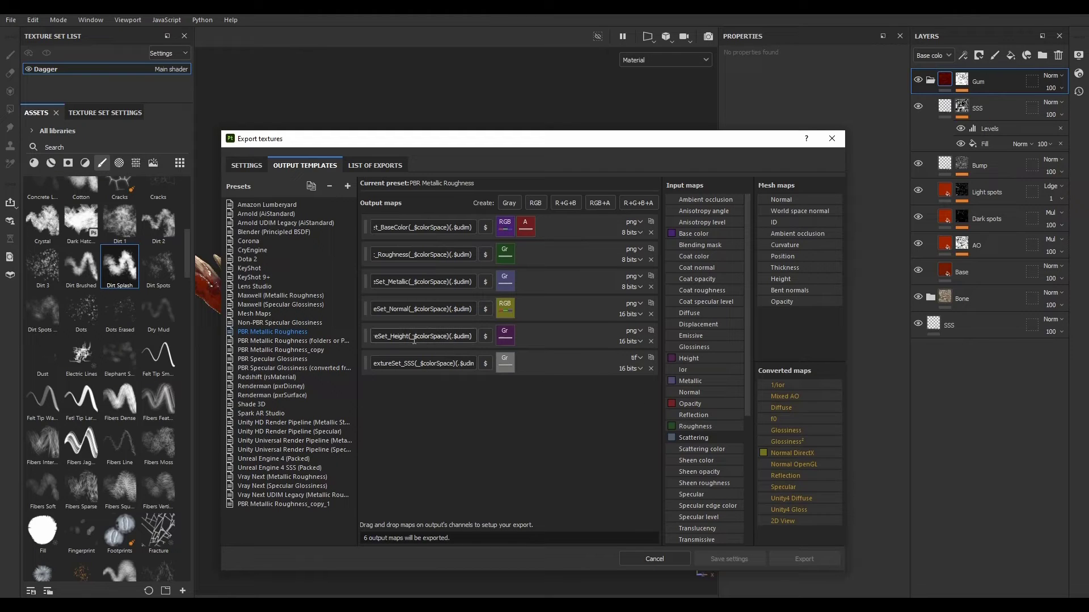
left_click(632, 331)
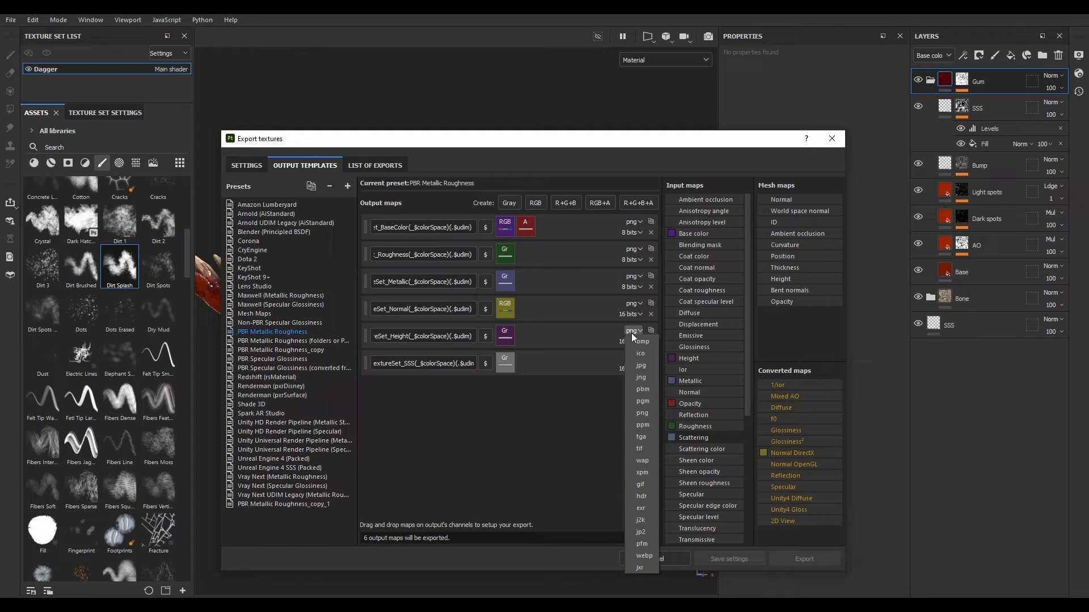
left_click(636, 448)
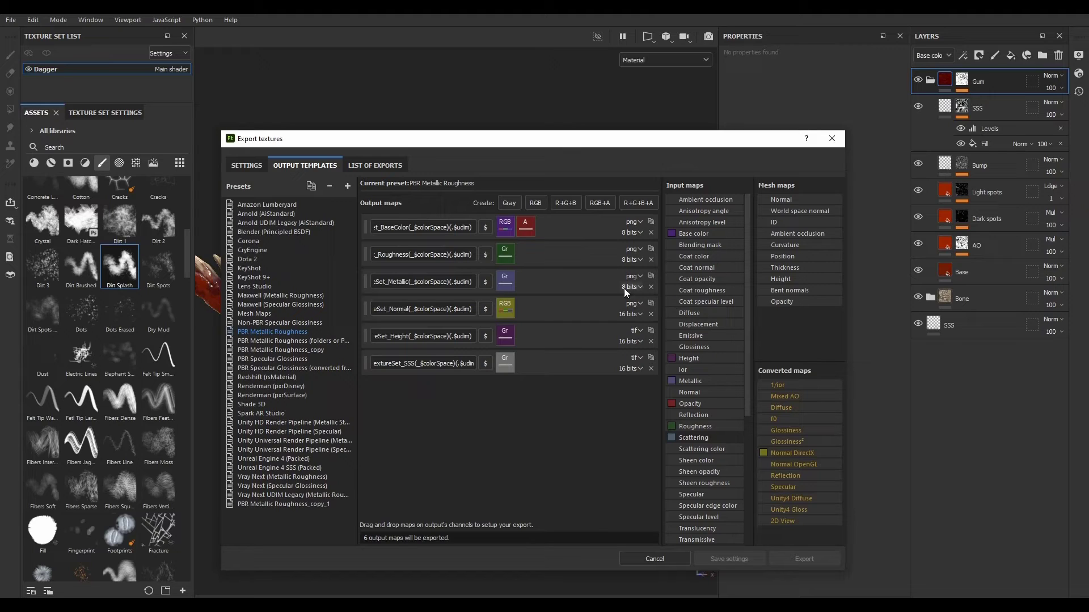
Step: Remove the Metallic output map and set the Roughness map to tif at 16 bits
left_click(651, 286)
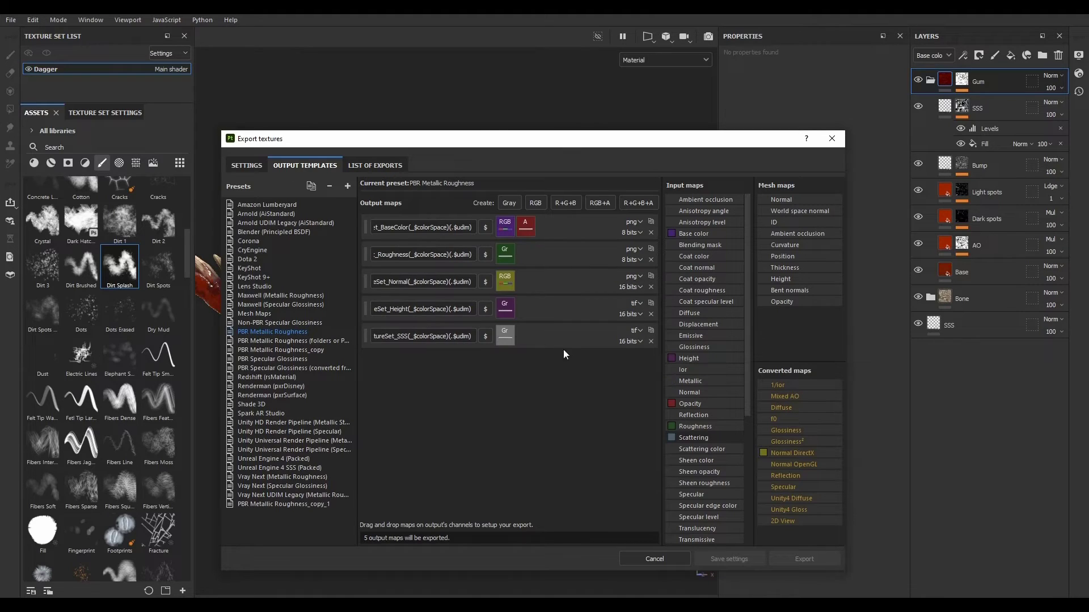
left_click(632, 249)
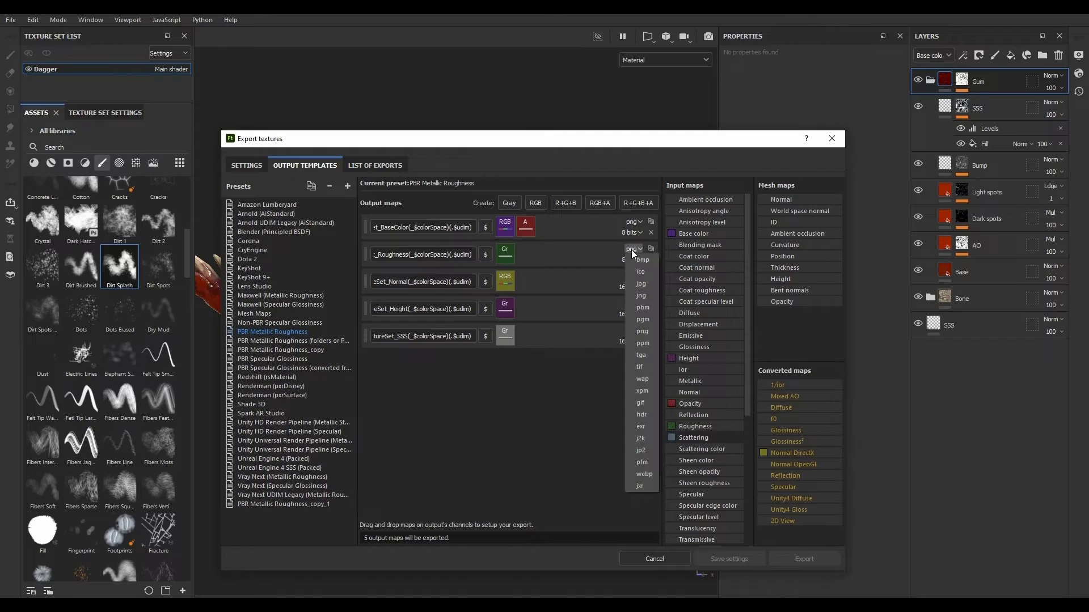
left_click(639, 367)
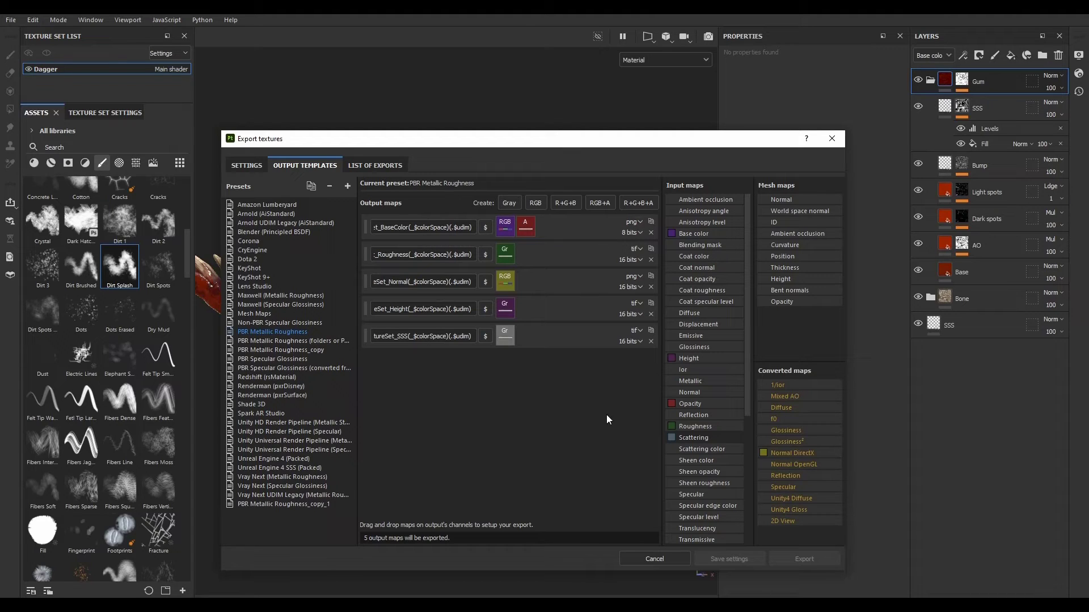
Step: Set the export's output directory to C:/Weapon for Games/Texture
left_click(246, 165)
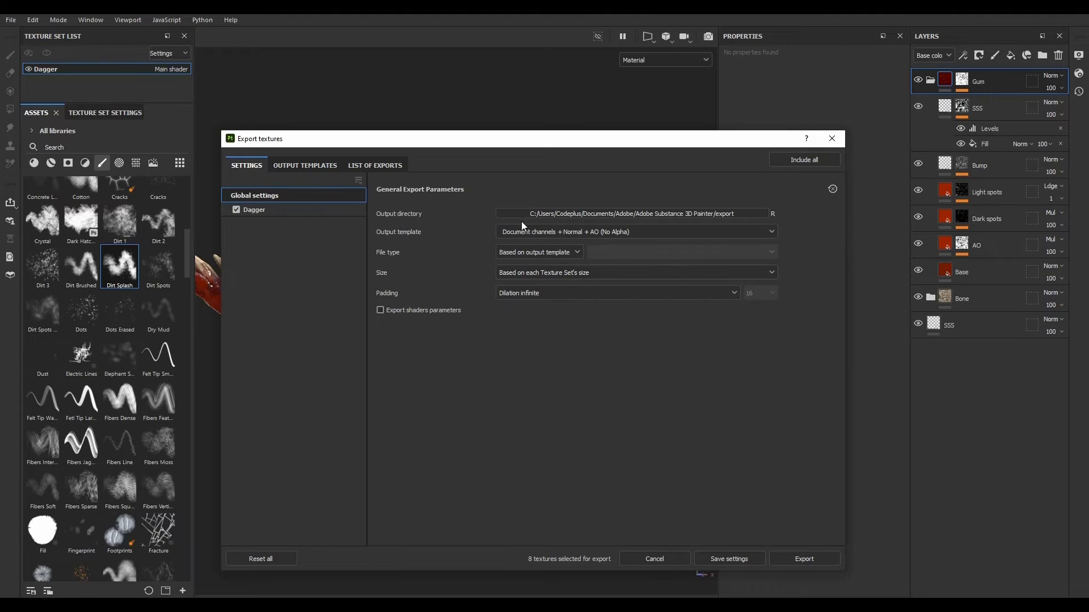
left_click(533, 213)
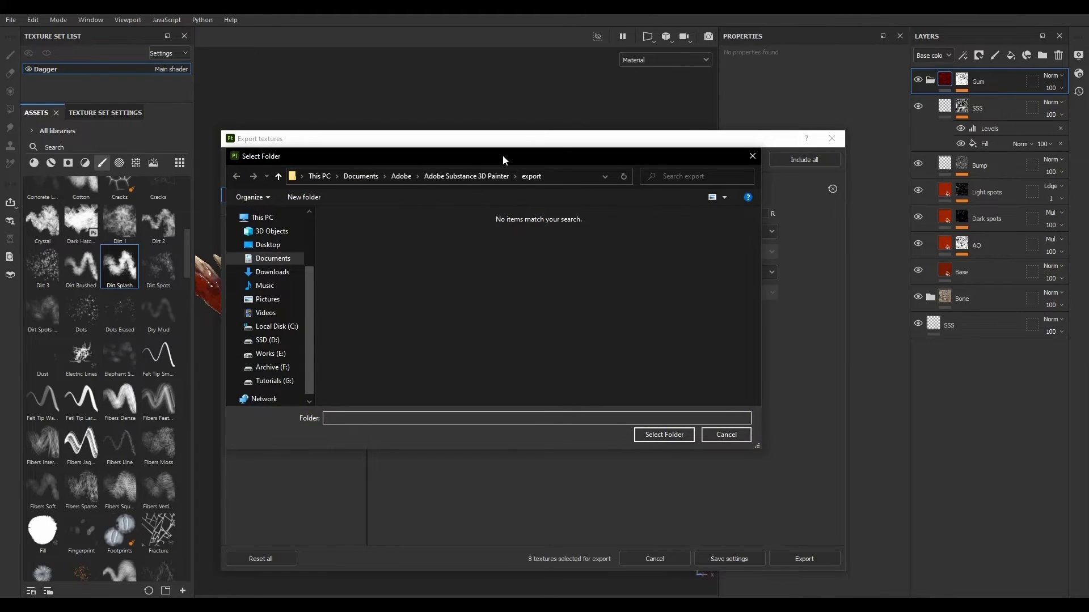
left_click_drag(502, 156, 317, 0)
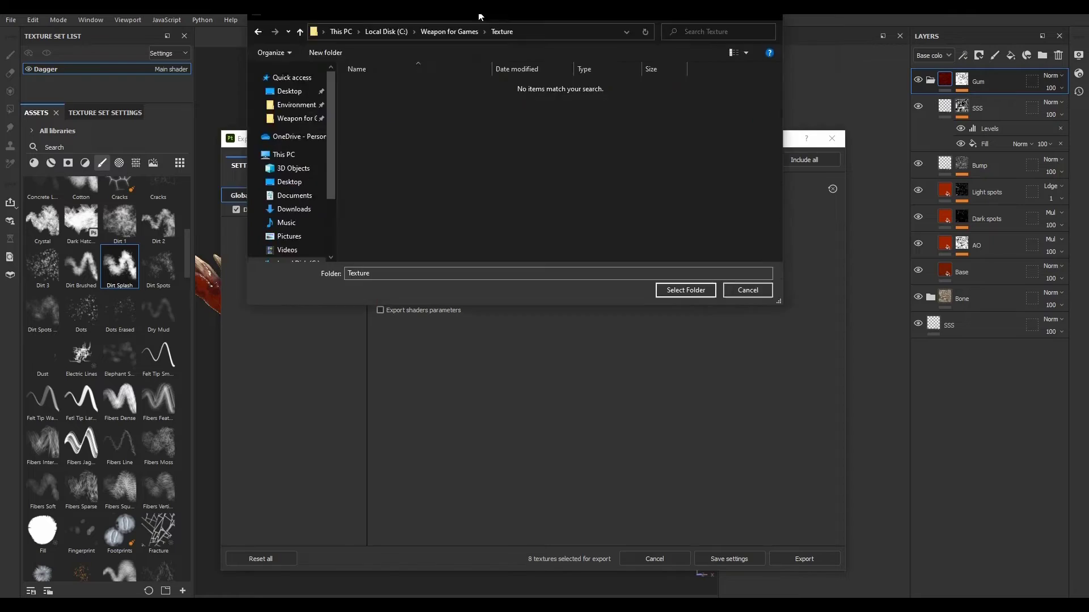
left_click_drag(479, 13, 458, 160)
left_click(665, 437)
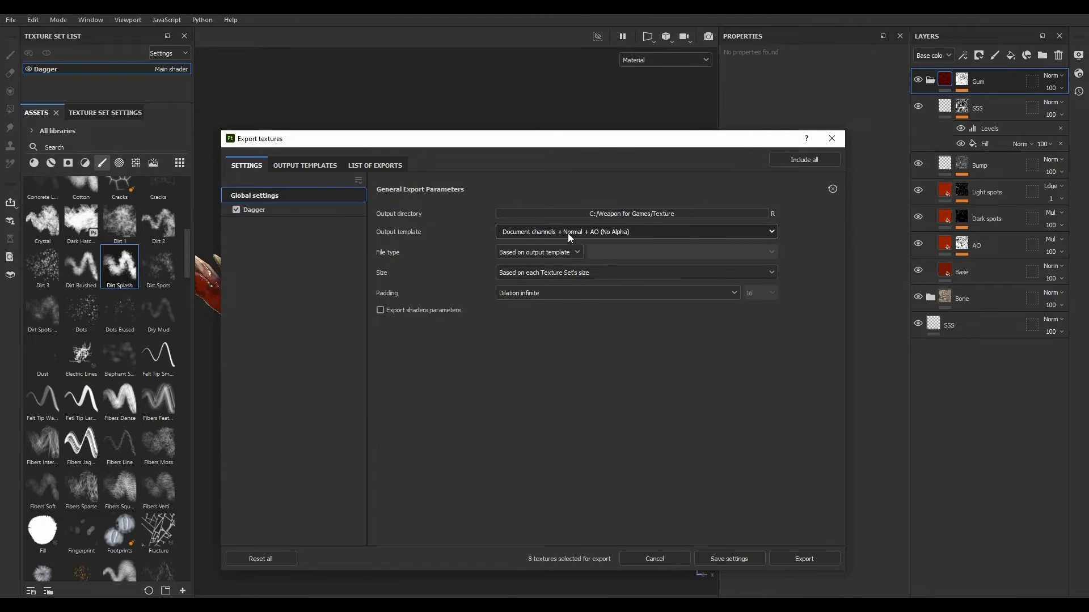
Step: Set the export's output template to PBR Metallic Roughness
left_click(530, 232)
left_click(529, 231)
left_click(550, 232)
scroll(554, 318, "down", 1)
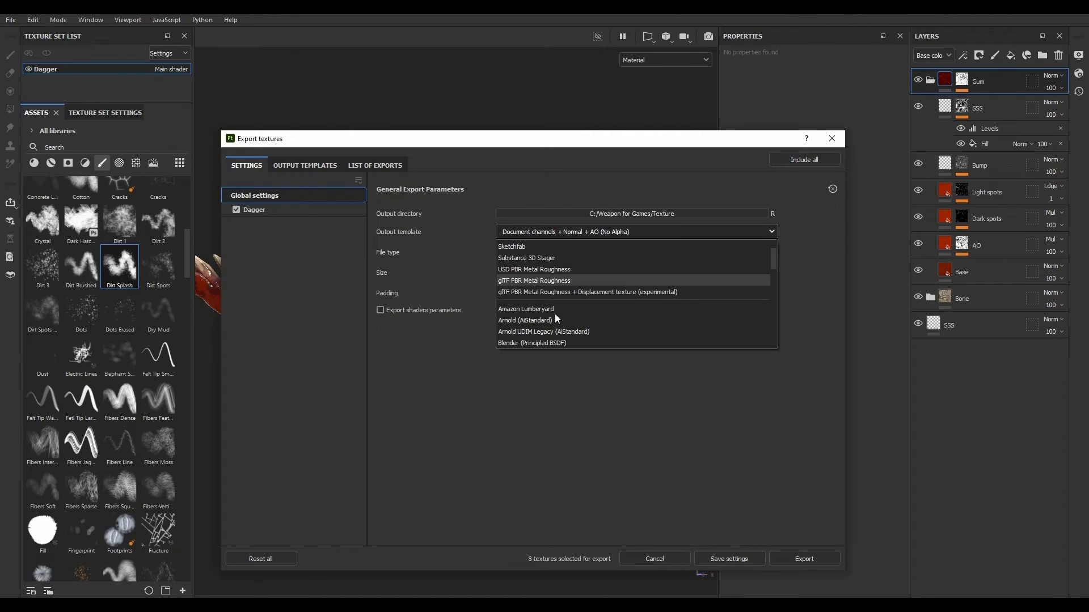
left_click(304, 165)
left_click(256, 164)
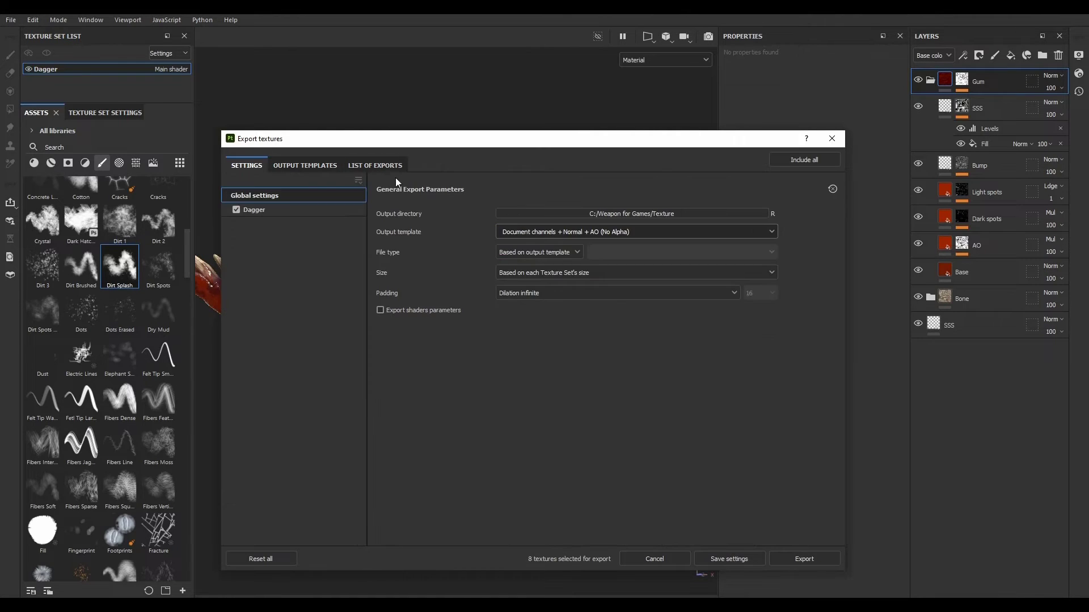
left_click(527, 232)
scroll(542, 298, "down", 3)
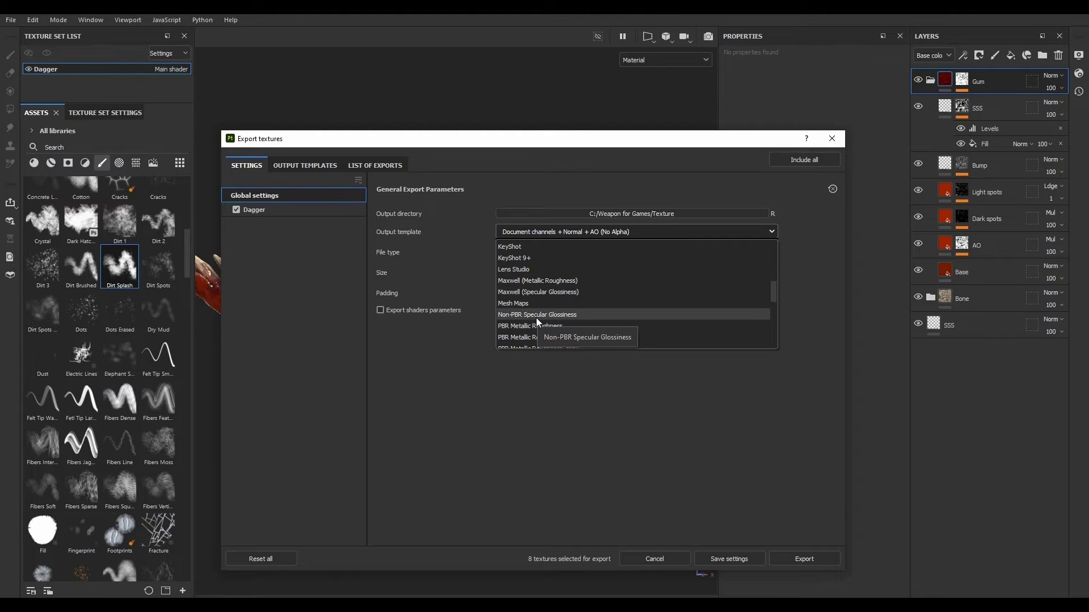
scroll(538, 317, "down", 6)
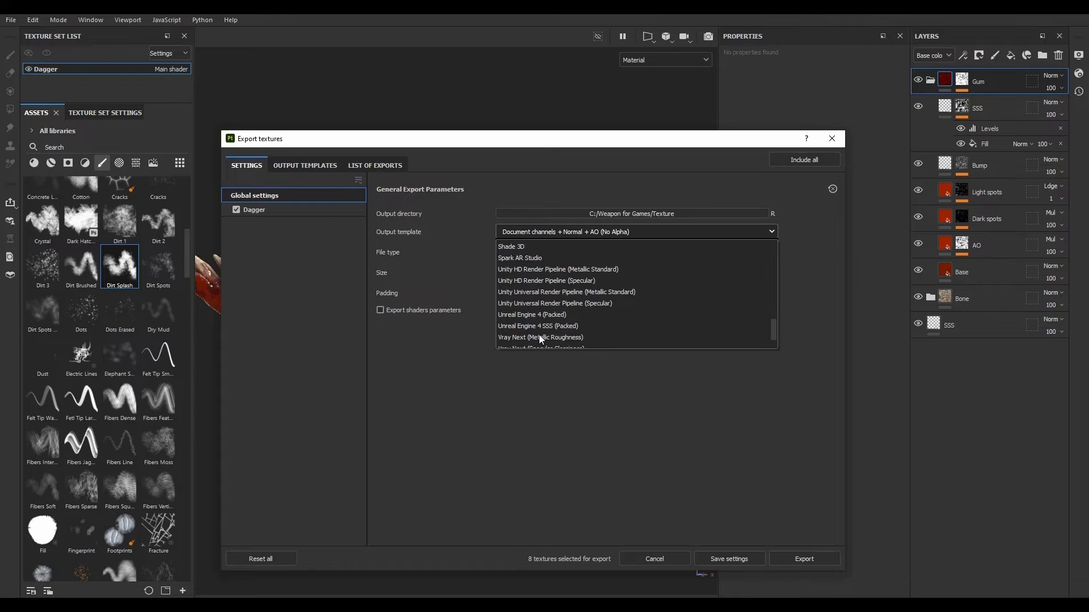
scroll(538, 336, "up", 6)
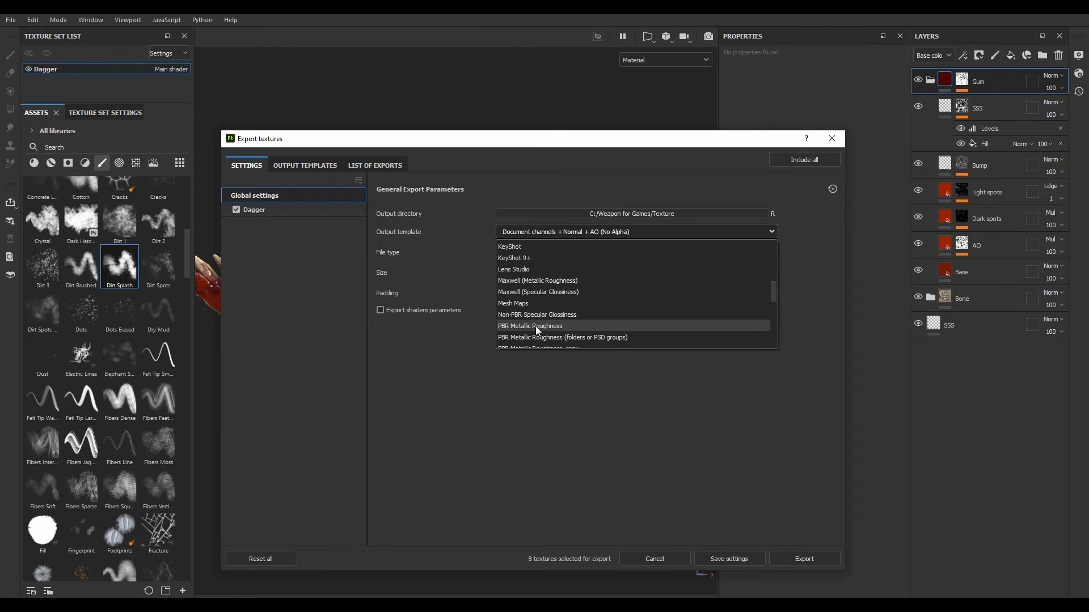
left_click(535, 326)
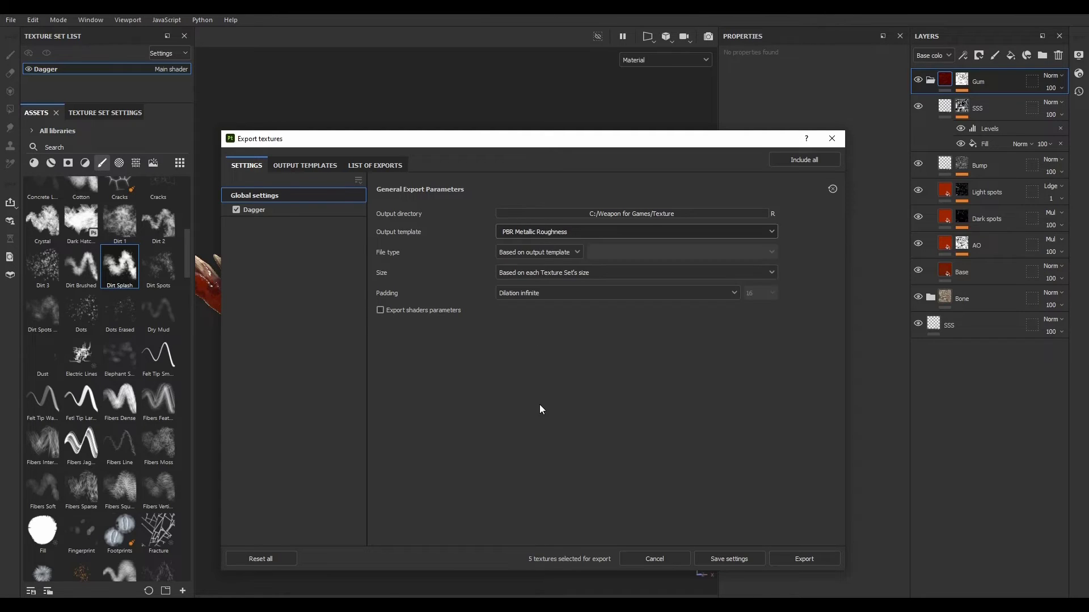
Step: Review the template's output maps and set the export file type to Based on output template
left_click(519, 253)
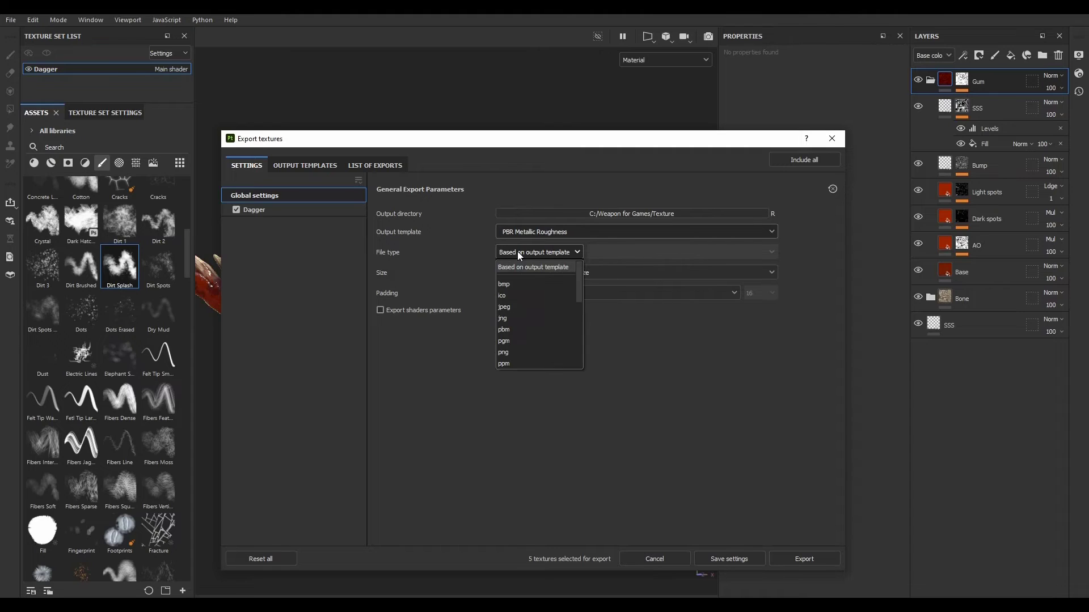
left_click(518, 251)
left_click(304, 165)
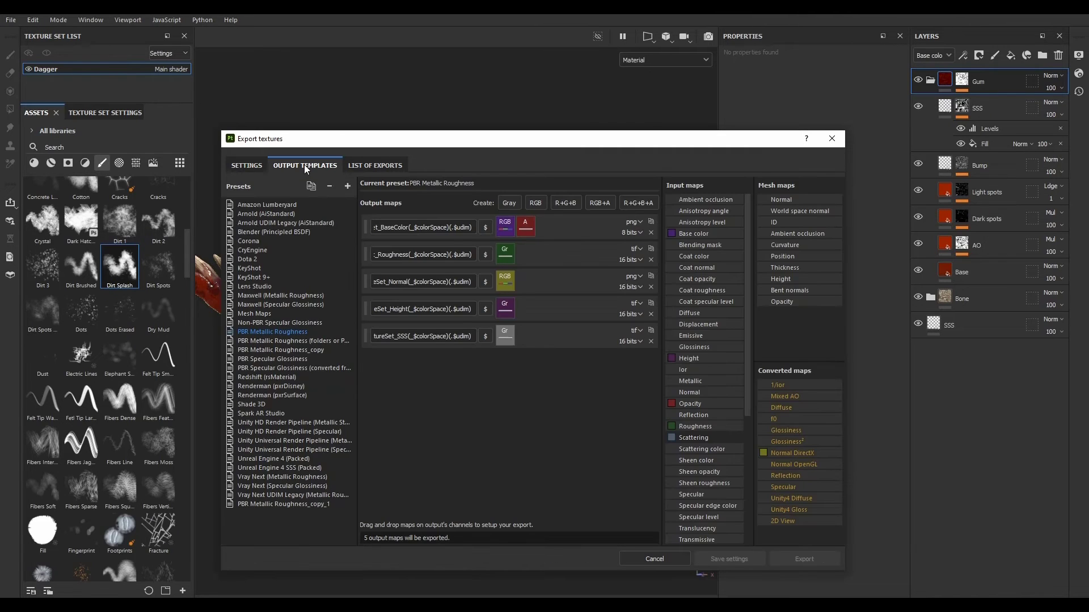
left_click(245, 166)
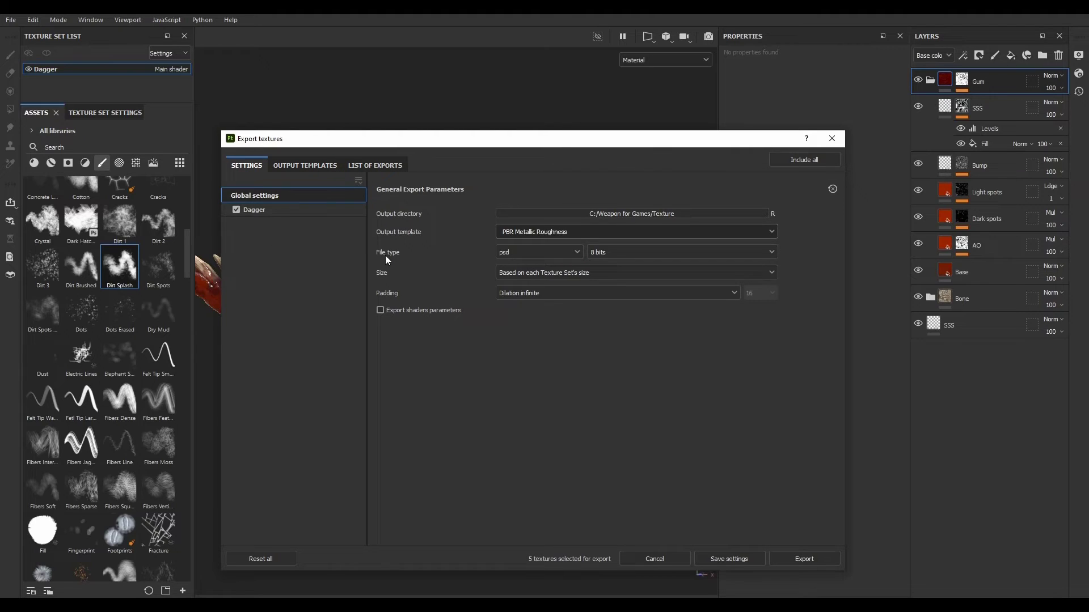
left_click(519, 253)
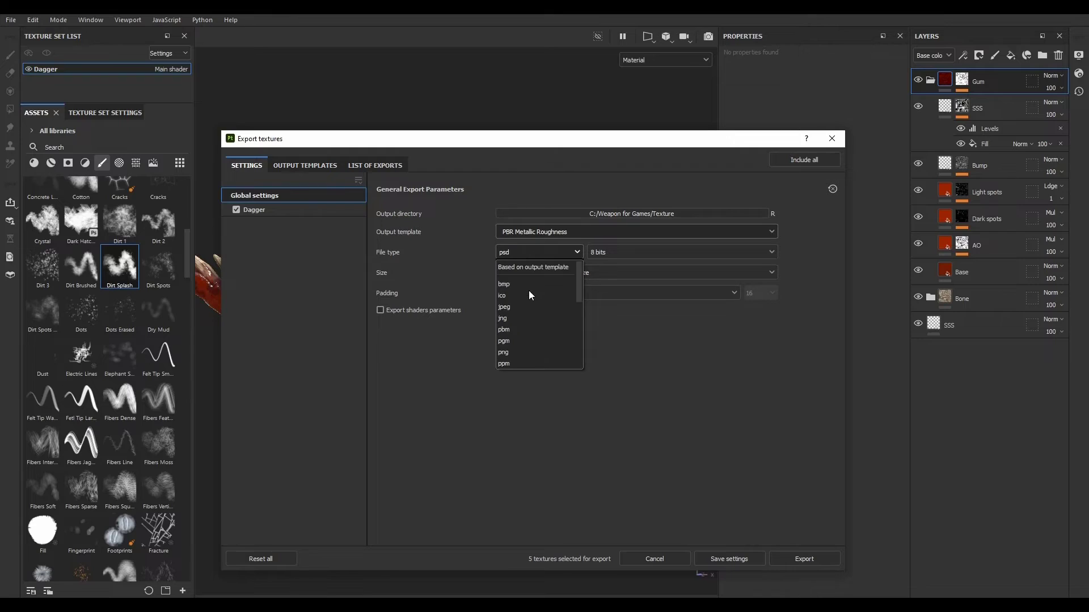
left_click(530, 267)
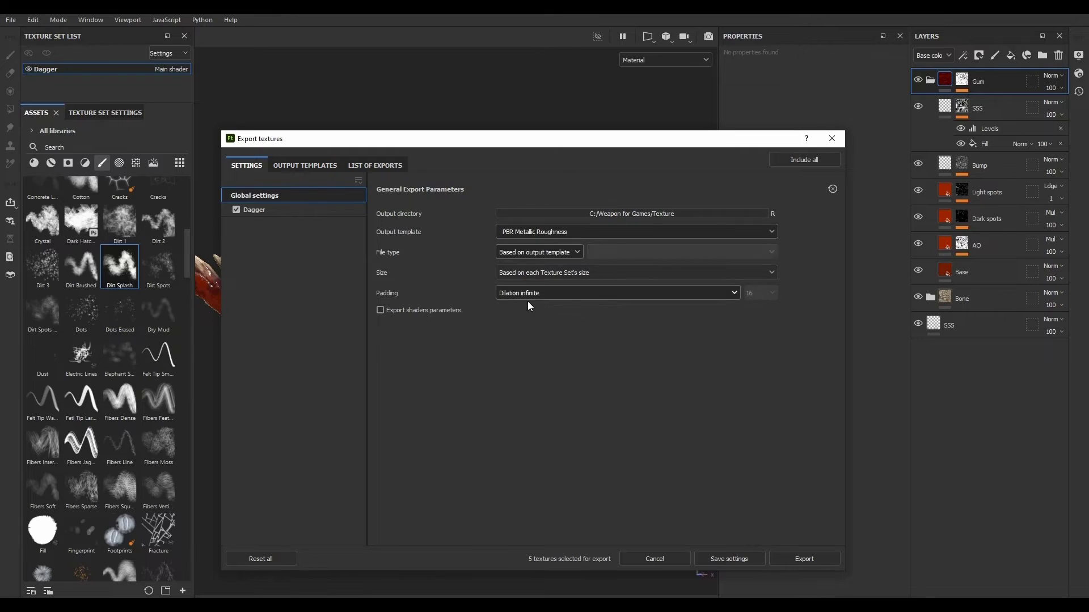
Step: Review the export size options, keep the size based on each Texture Set's size, and export the textures
left_click(517, 269)
left_click(517, 270)
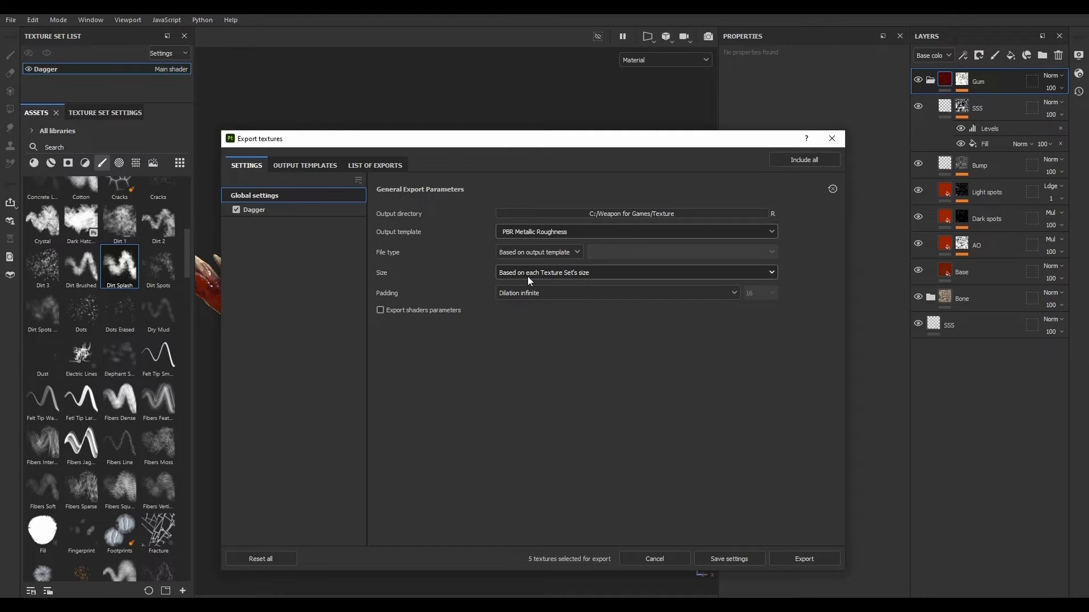
left_click(527, 276)
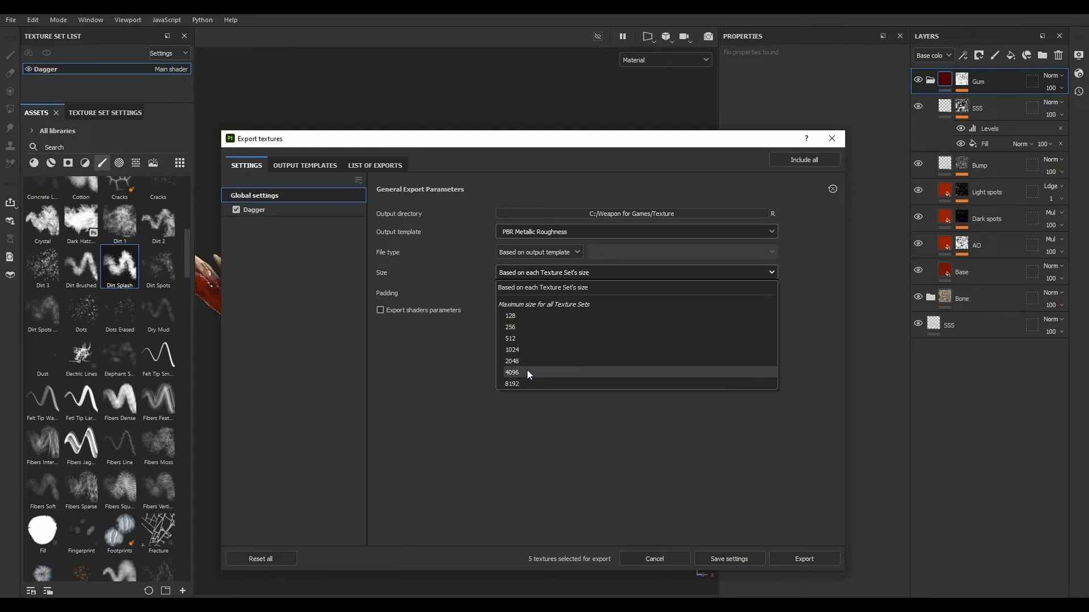
left_click(462, 377)
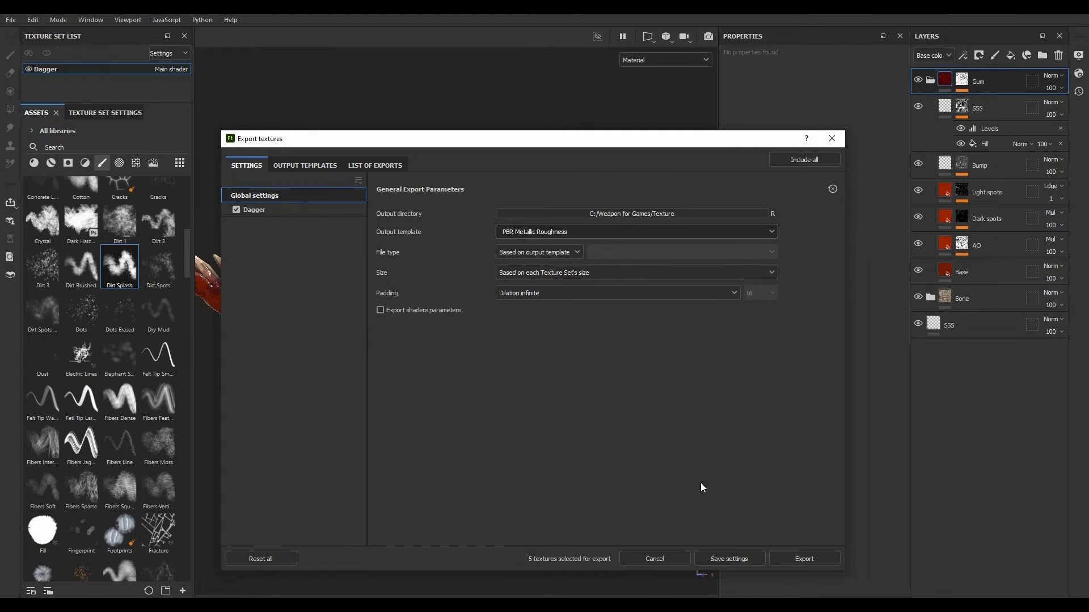
left_click(792, 558)
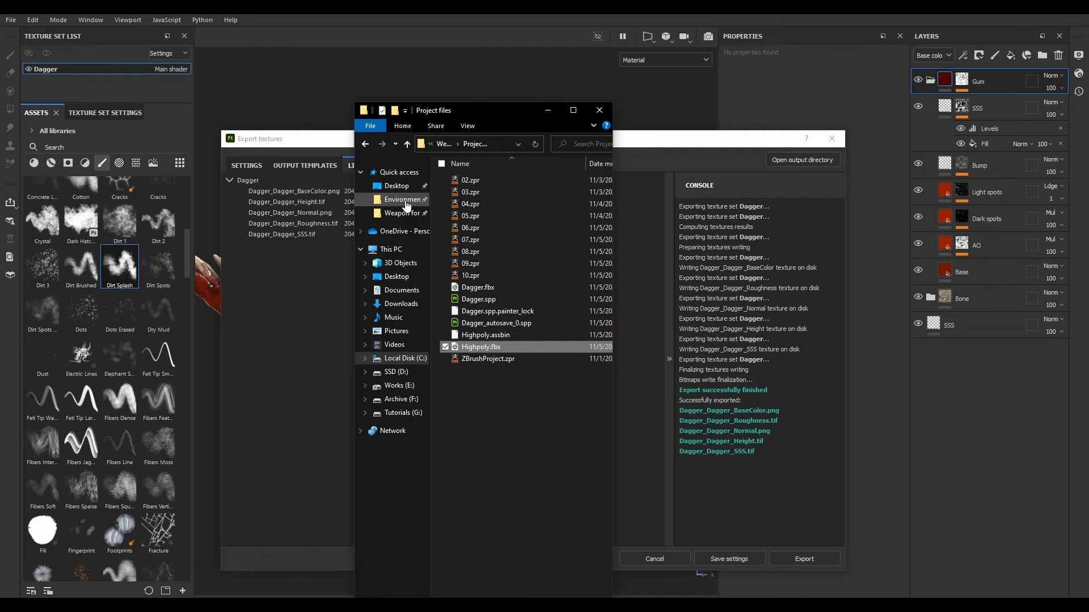
Step: In File Explorer, open the Texture folder inside Weapon for Games and inspect Dagger_Dagger_BaseColor.png up close
left_click(401, 212)
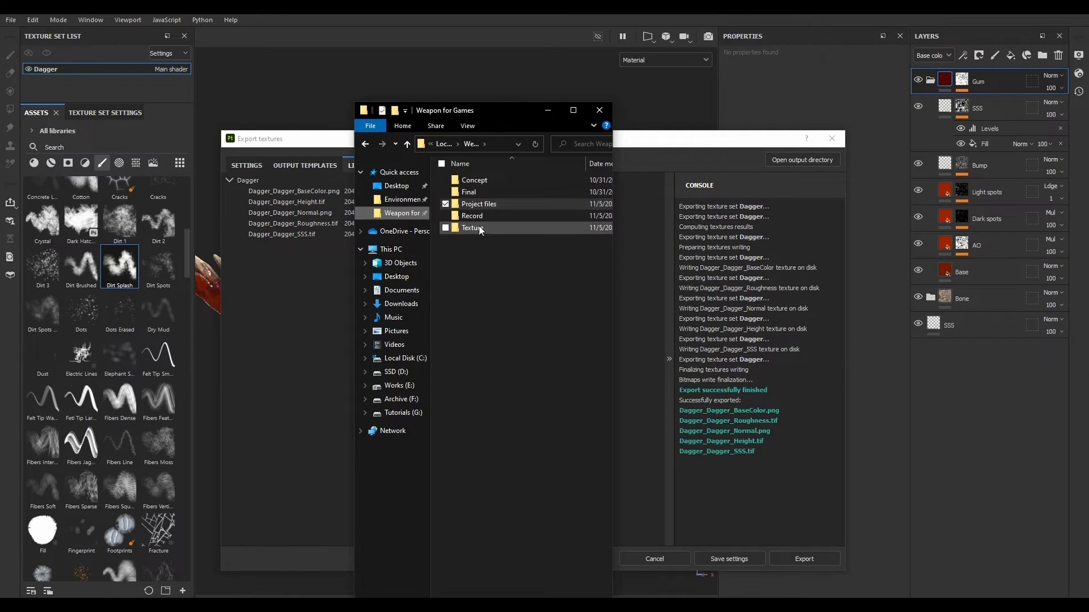
double_click(472, 227)
left_click(572, 110)
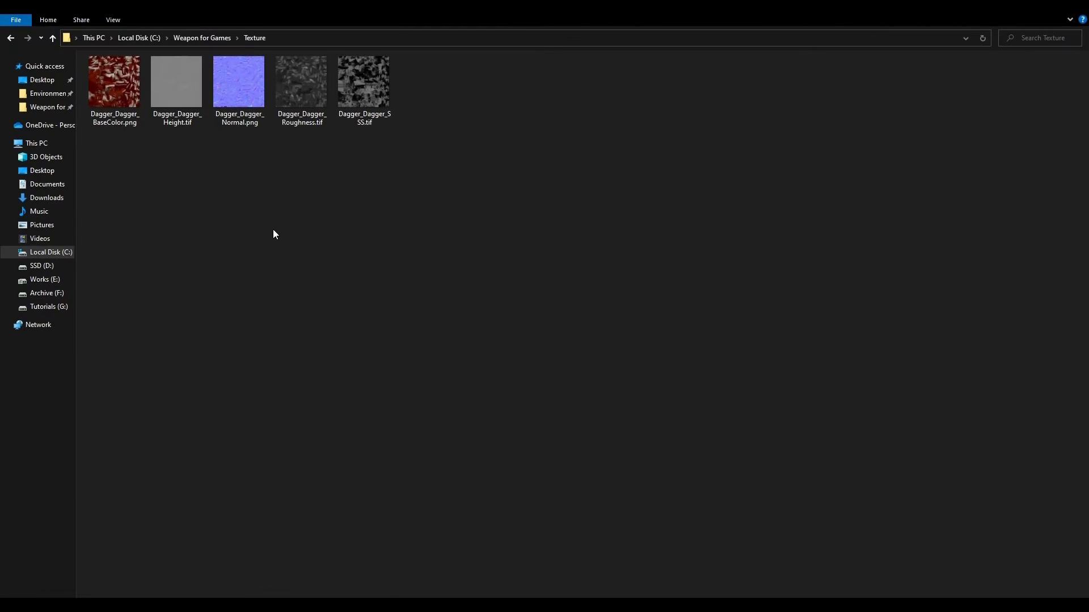
left_click(125, 80)
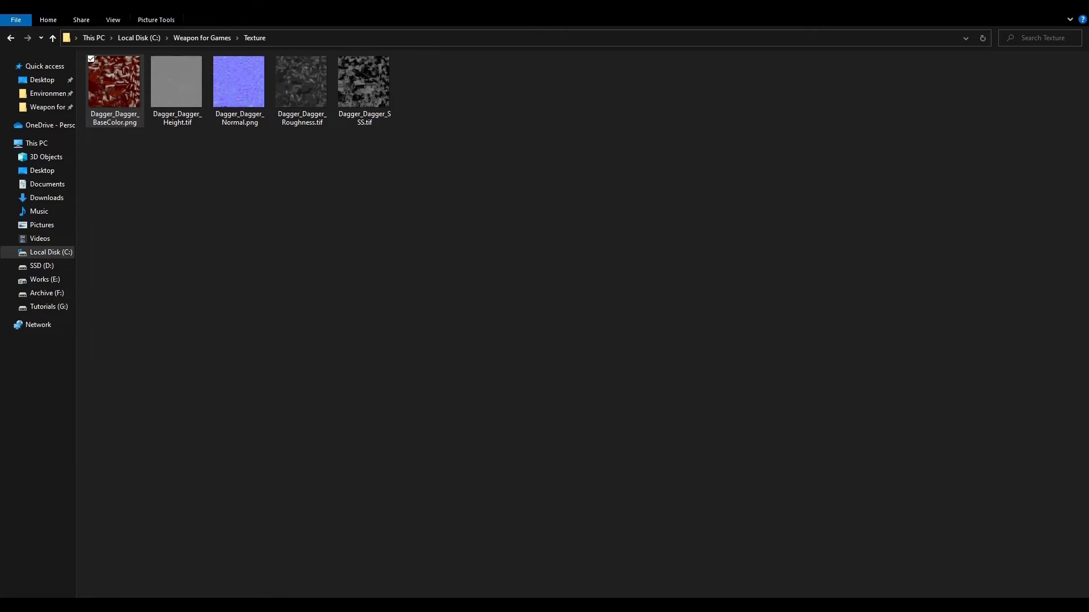
key("Return")
scroll(347, 387, "up", 3)
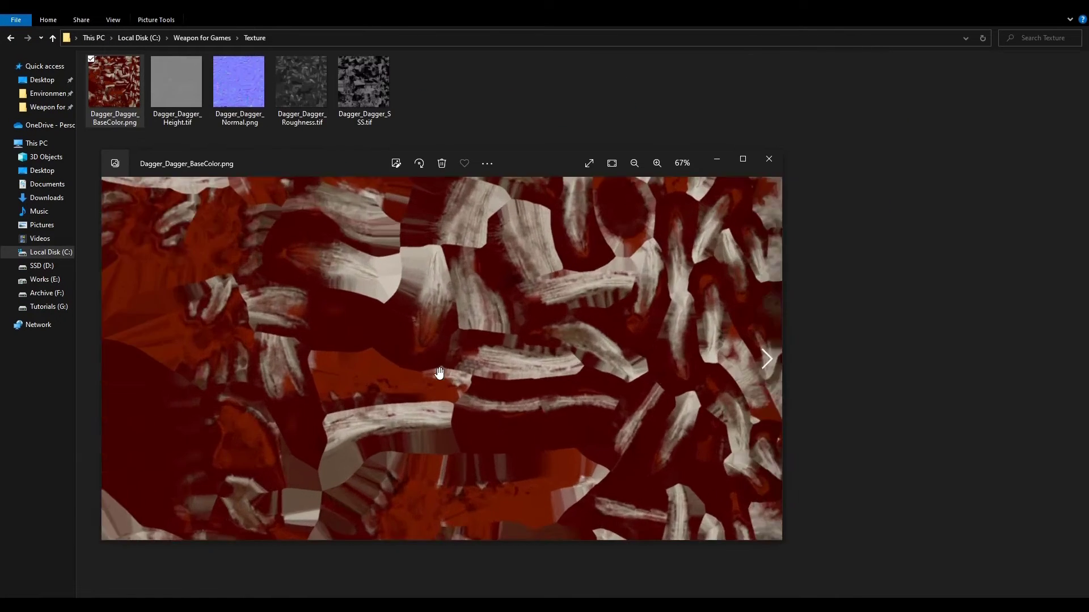
scroll(528, 363, "down", 5)
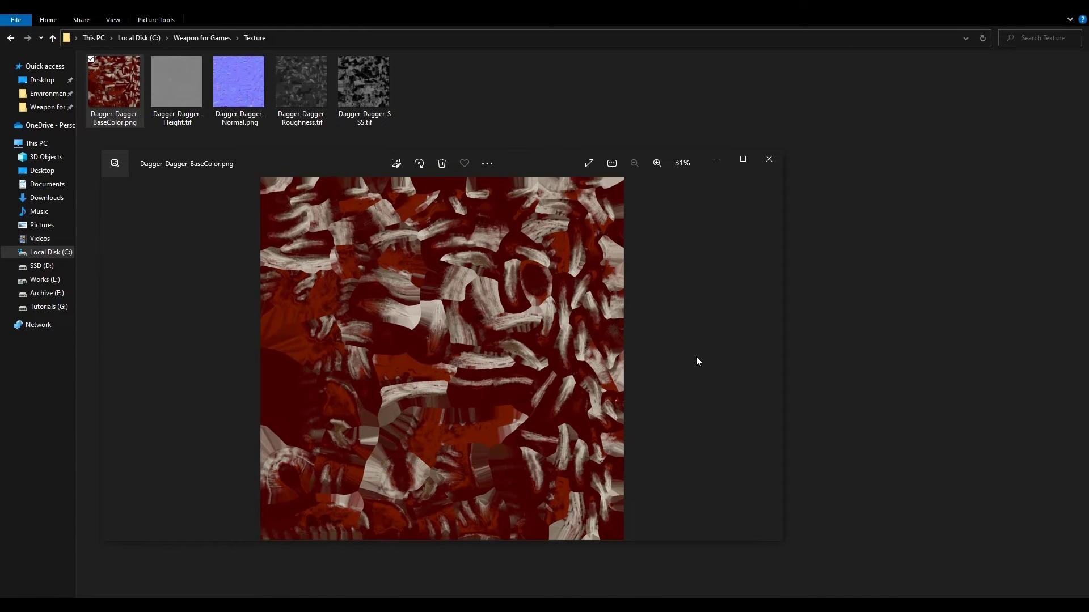
Step: Look through the exported Height, Normal, Roughness and SSS maps, and close the image viewer
left_click(763, 362)
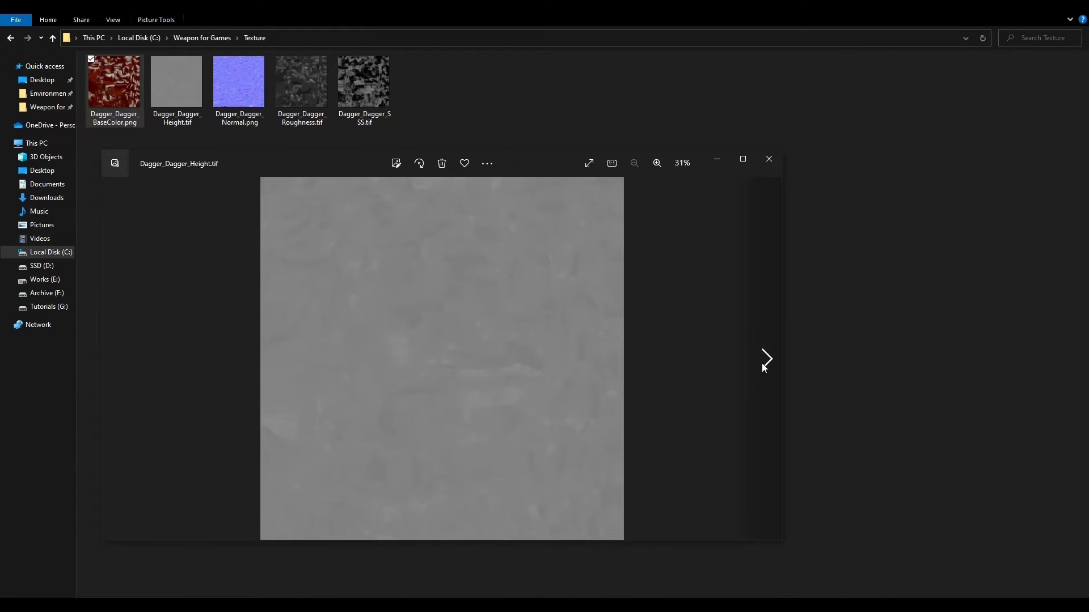
left_click(765, 361)
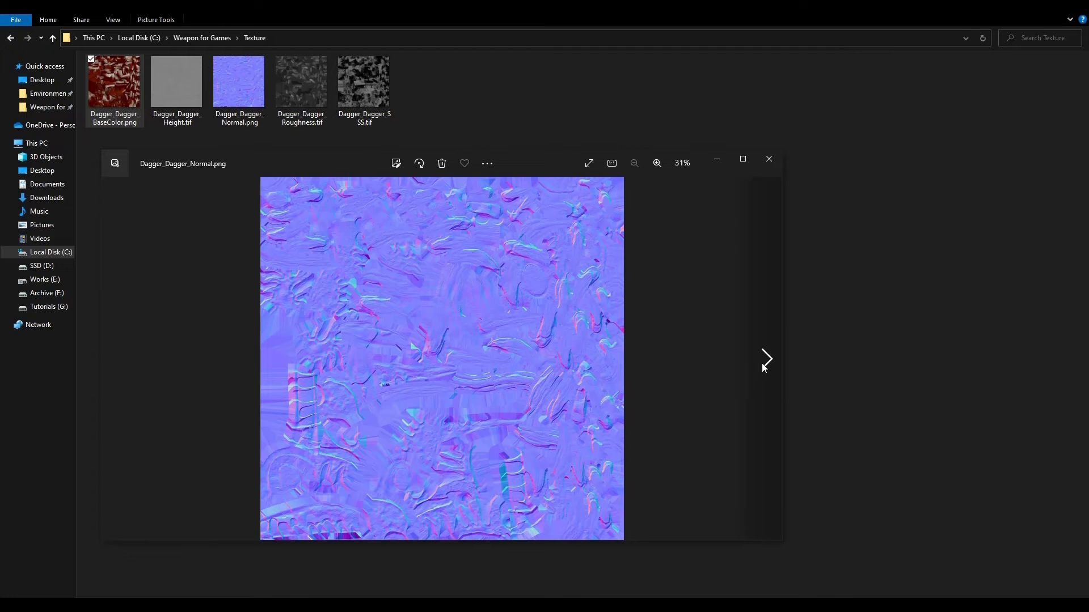
scroll(512, 366, "up", 3)
scroll(513, 363, "down", 3)
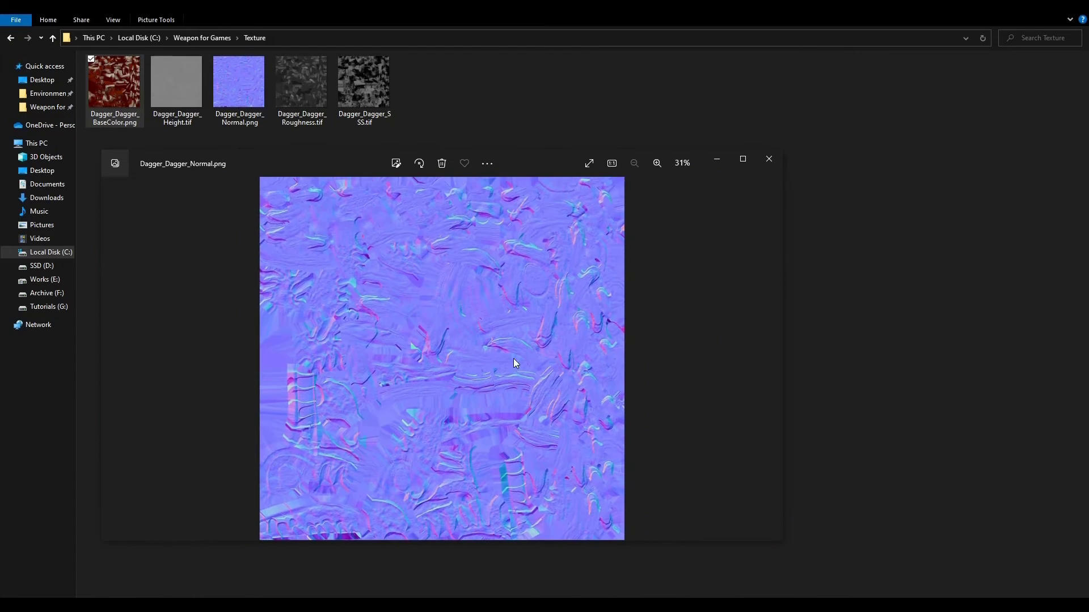
left_click(765, 360)
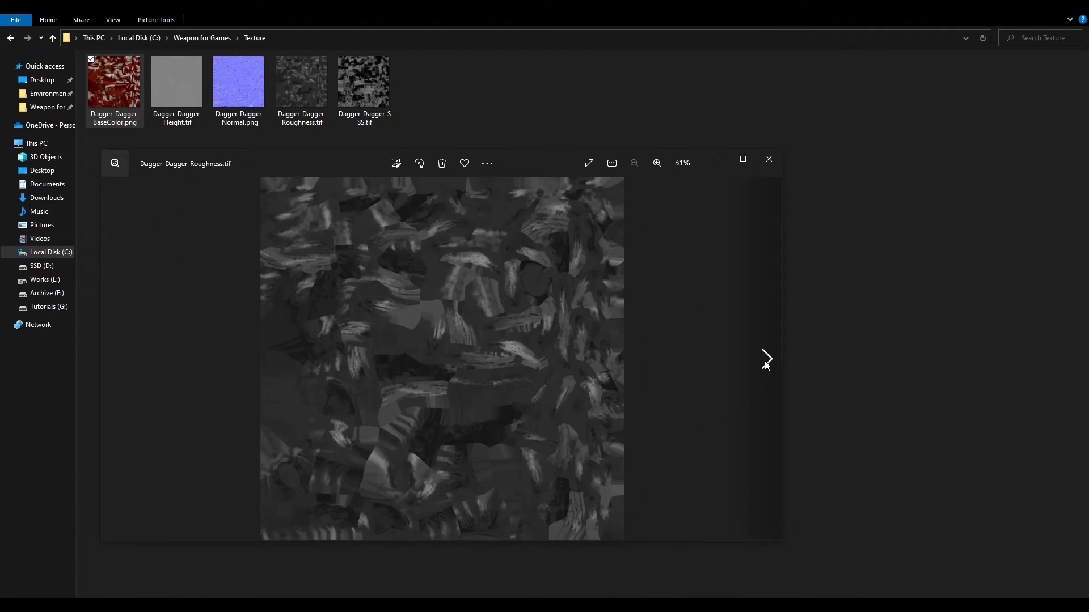
left_click(764, 363)
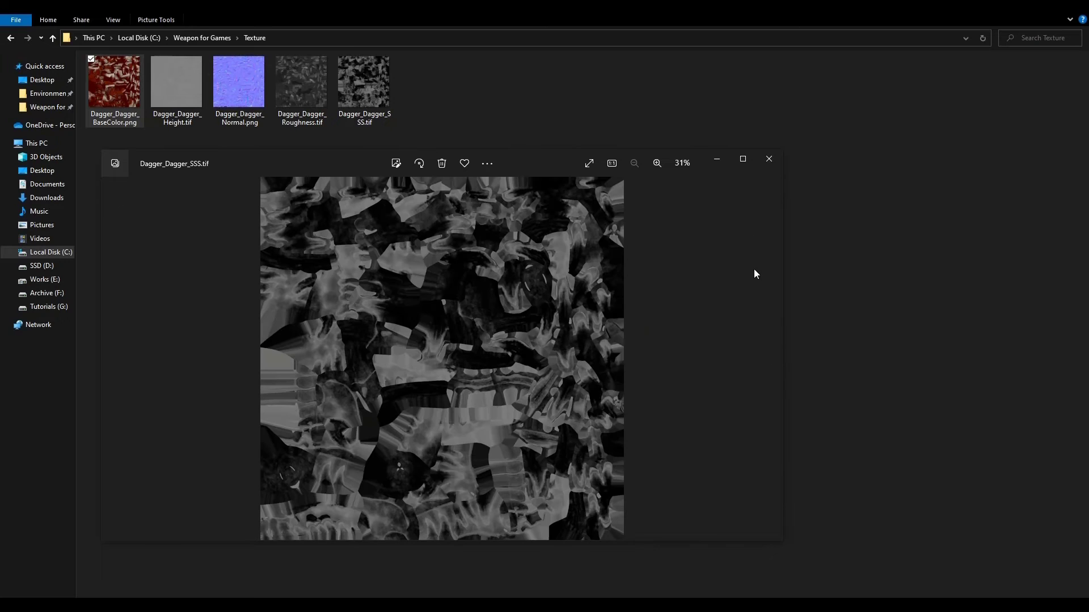
left_click(779, 157)
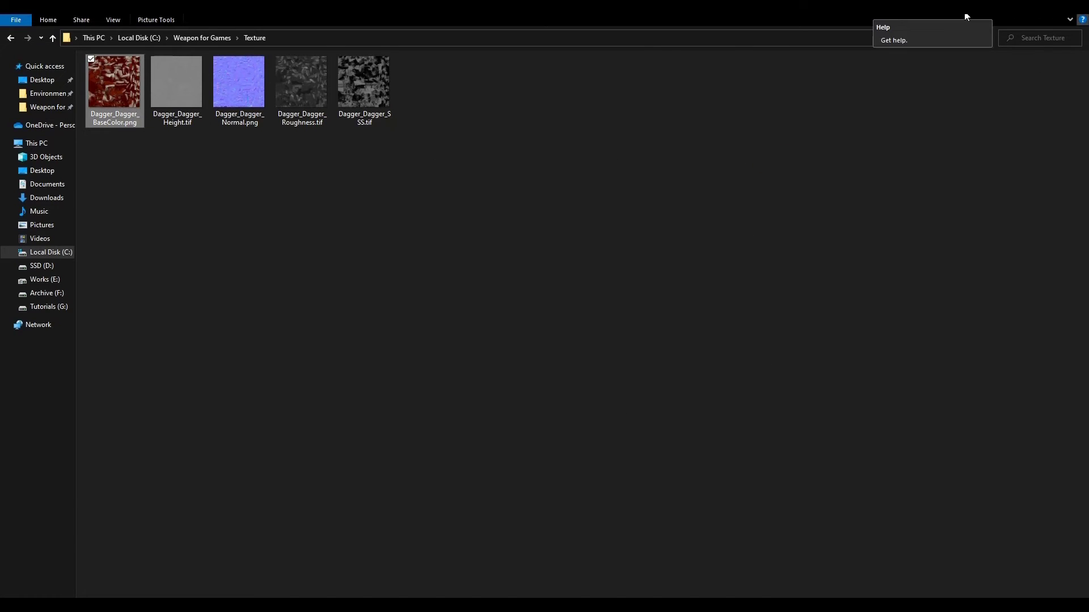
Step: Switch to Marmoset Toolbag and import the Dagger.fbx model from the Project files folder of Weapon for Games
left_click_drag(965, 10, 1088, 10)
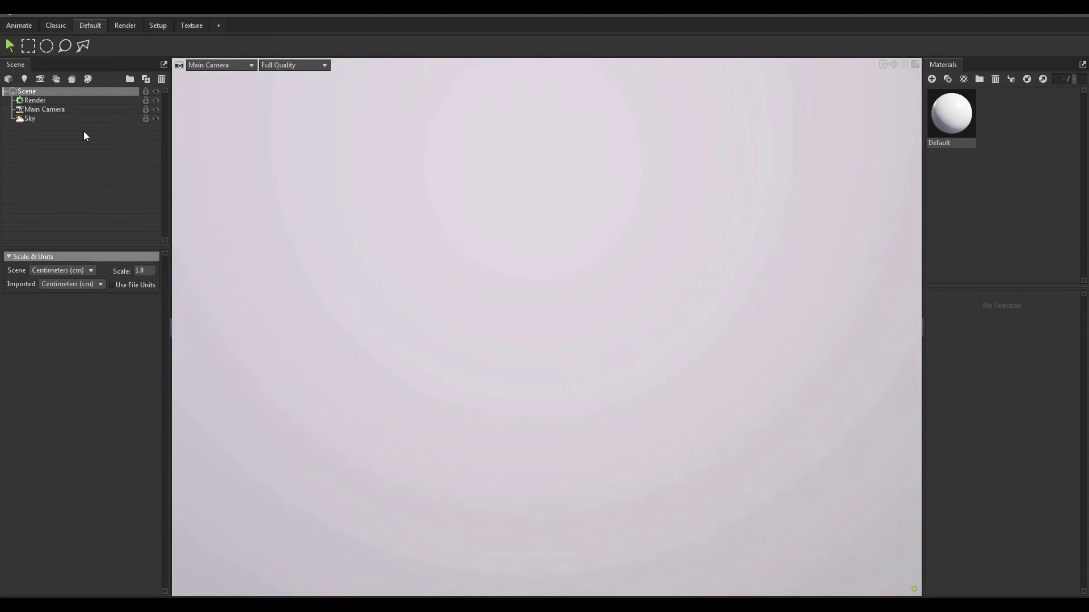
left_click(8, 78)
left_click(26, 86)
scroll(46, 113, "up", 3)
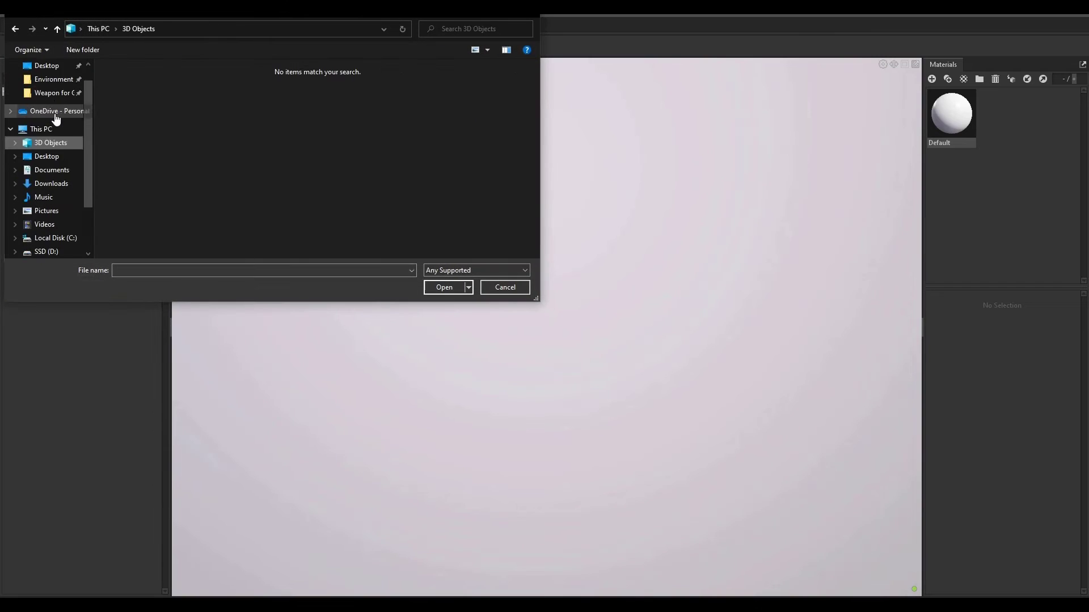
left_click(63, 116)
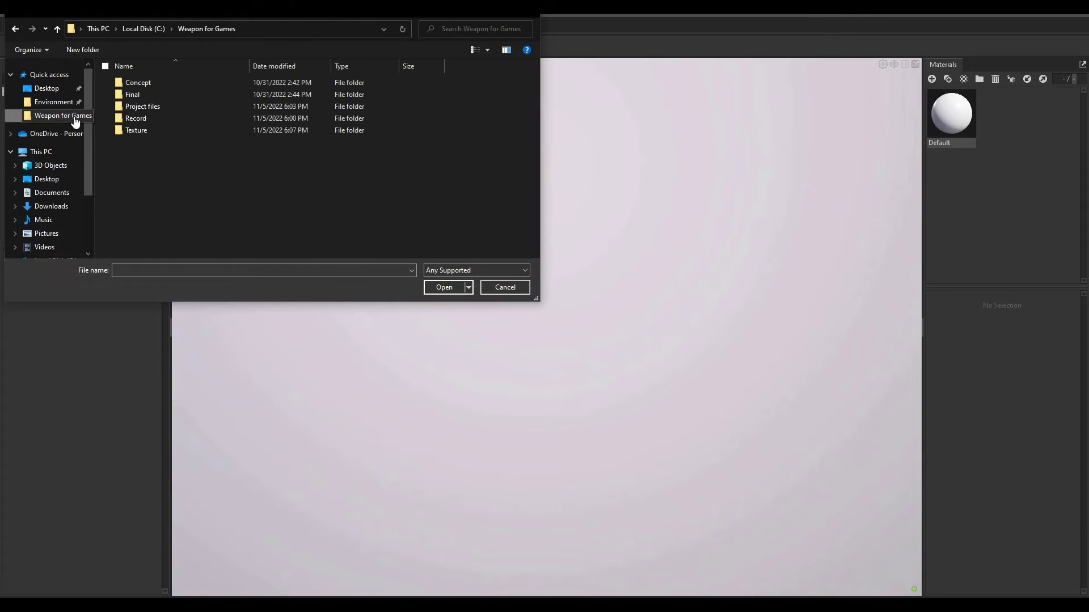
double_click(144, 107)
left_click(141, 83)
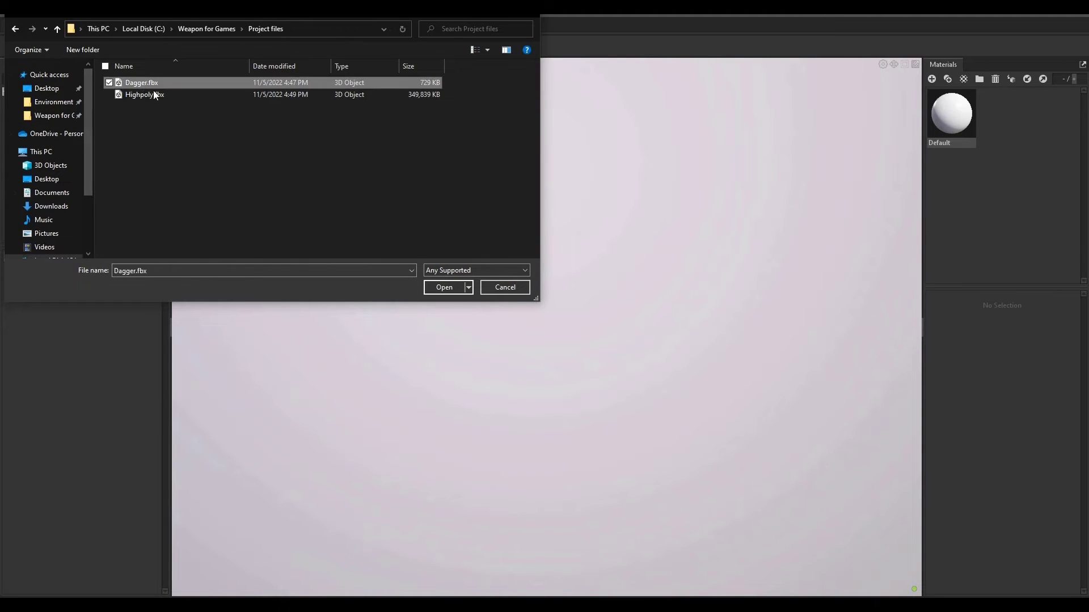
left_click(444, 288)
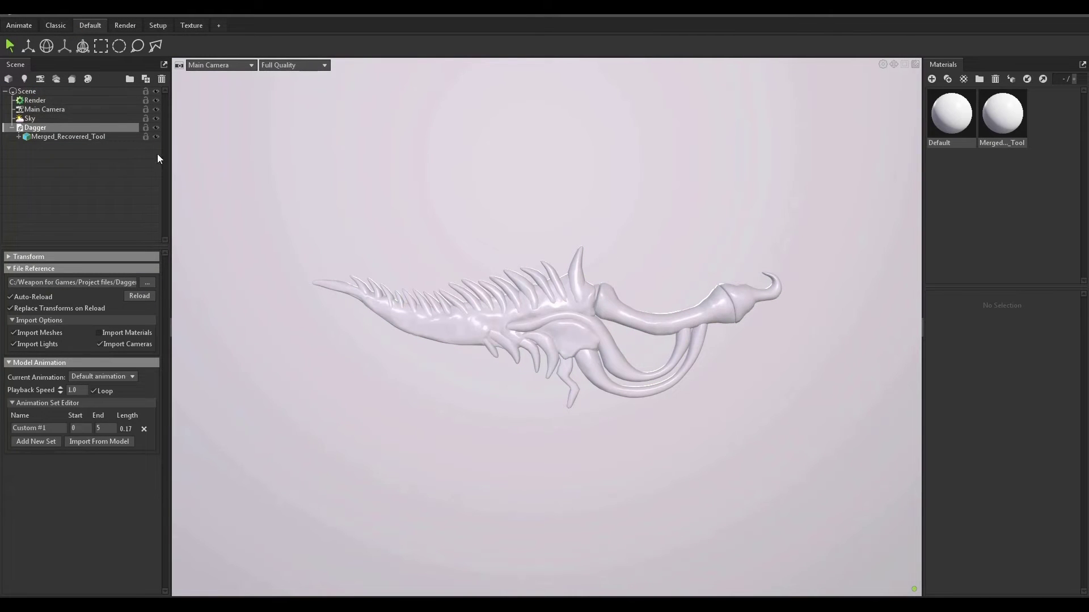
Step: Load Bonifacio Aragon Stairs.exr from the Environment > Exterior folder as the Sky light's image
left_click(78, 121)
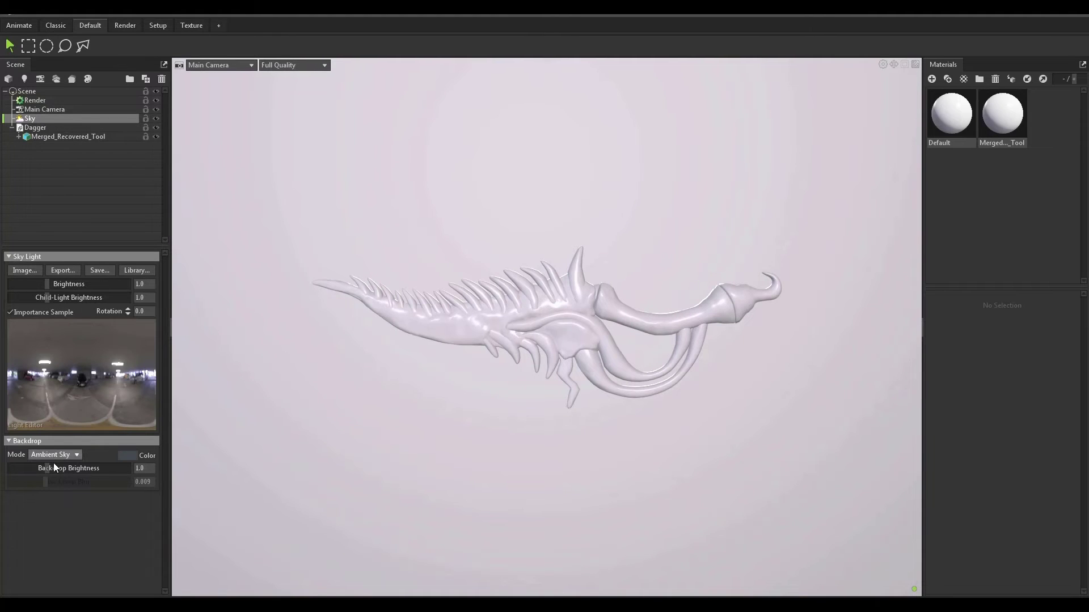
left_click(23, 271)
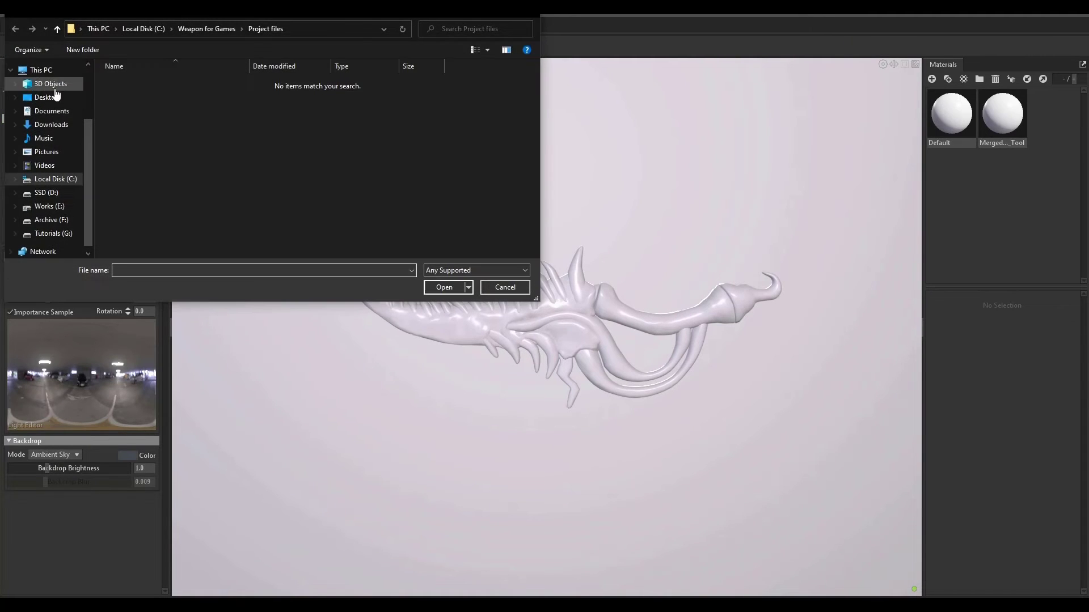
scroll(53, 108, "up", 2)
left_click(53, 105)
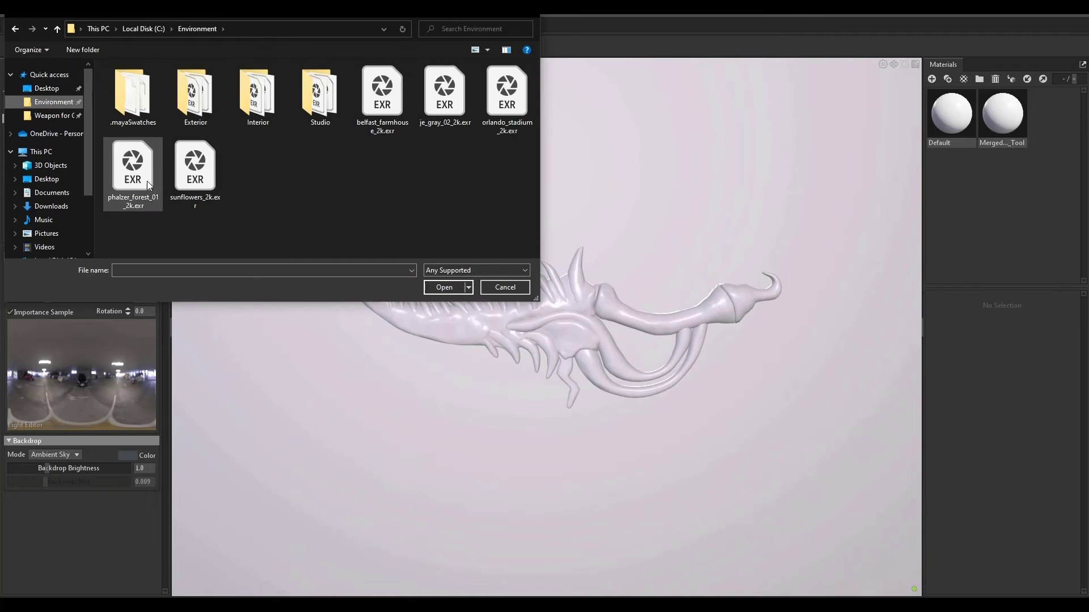
double_click(203, 107)
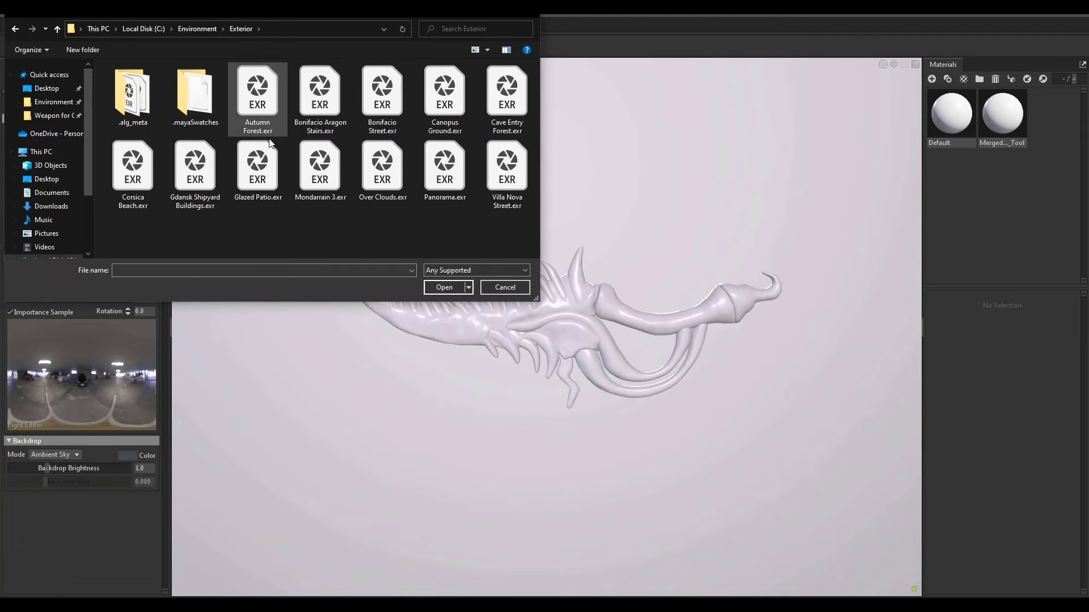
left_click(320, 107)
left_click(444, 288)
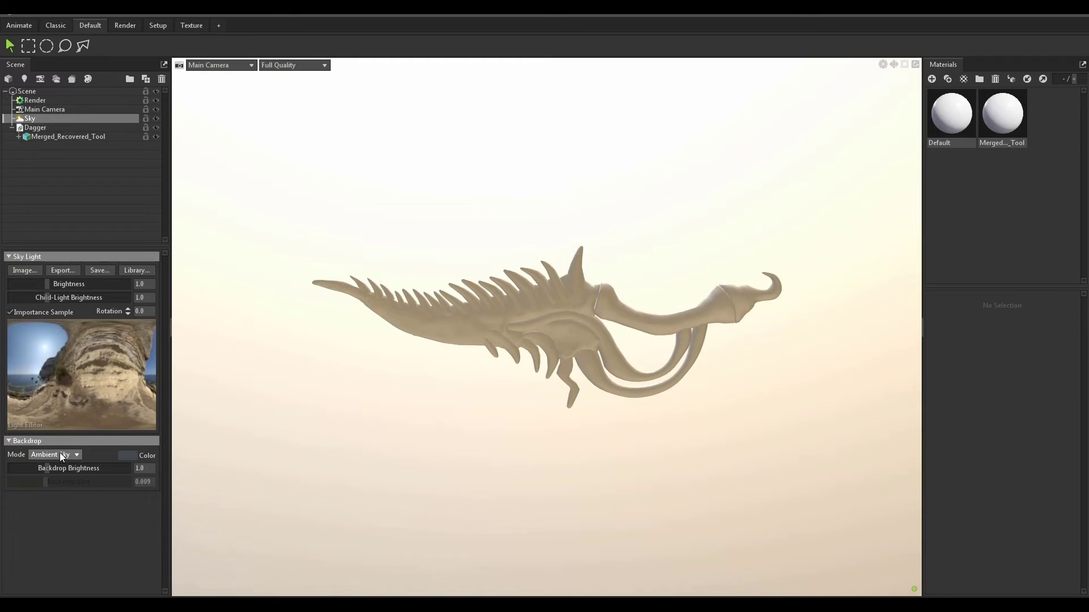
Step: Set the sky backdrop to a solid near-black colour (121313) and rotate the sky light to about 90.9
left_click(56, 454)
left_click(62, 482)
left_click(128, 456)
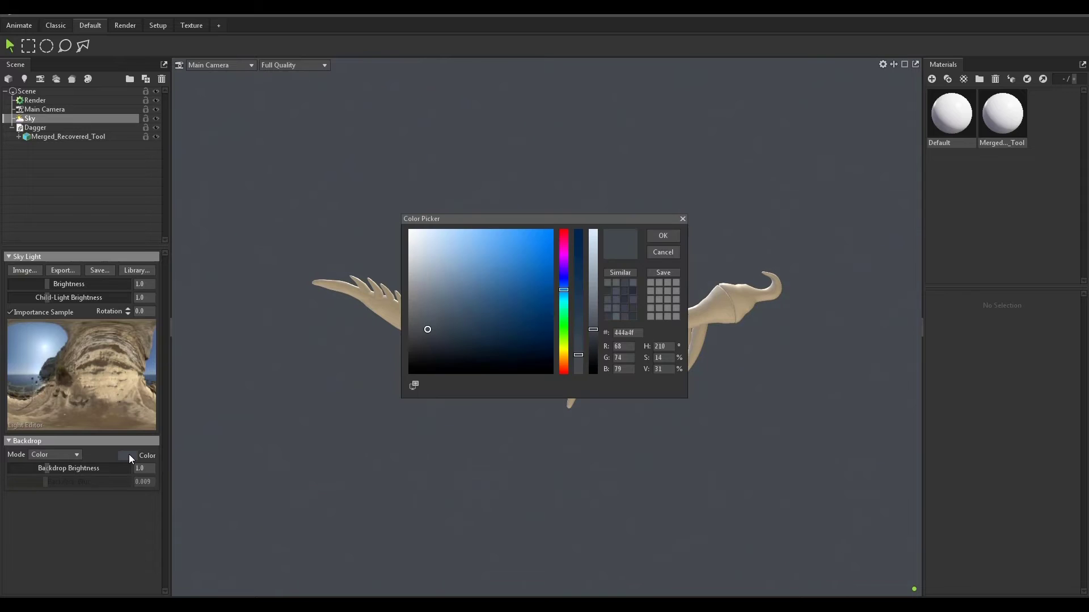
left_click_drag(425, 332, 413, 363)
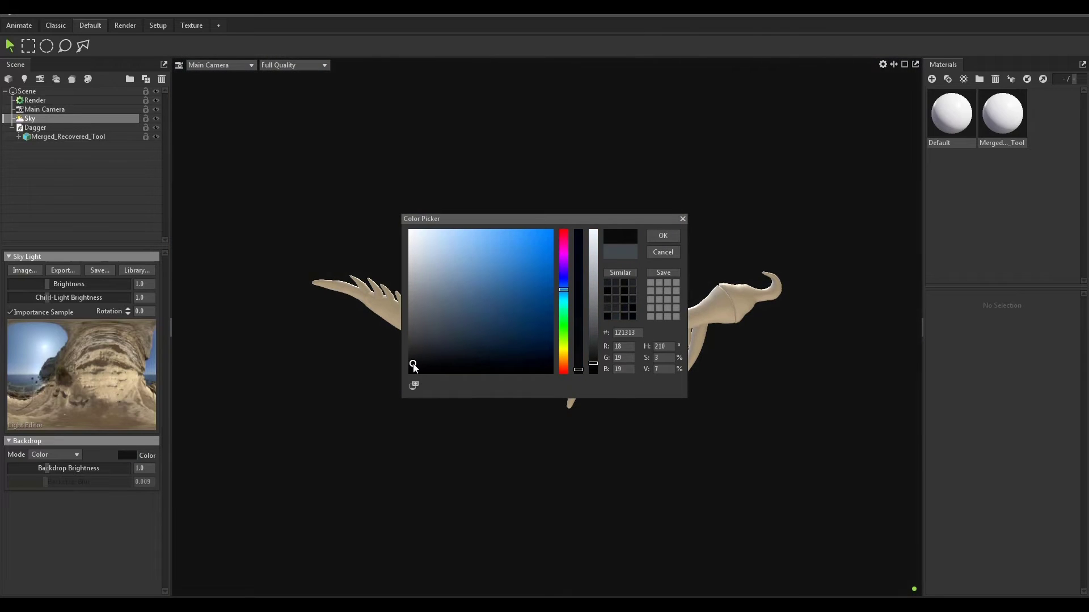
left_click(661, 238)
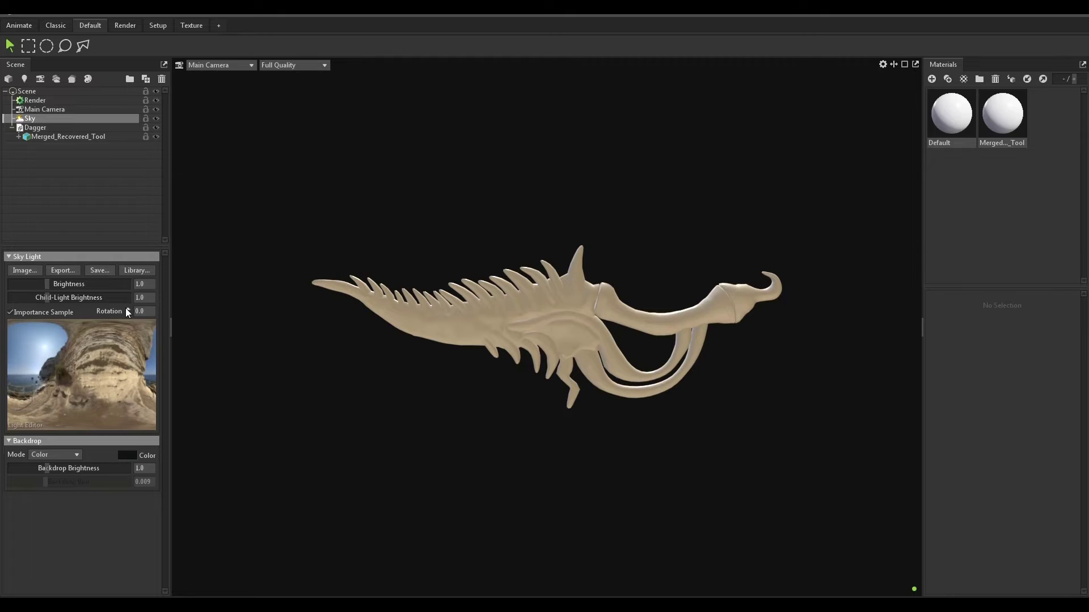
left_click_drag(127, 310, 127, 279)
right_click_drag(539, 366, 537, 283)
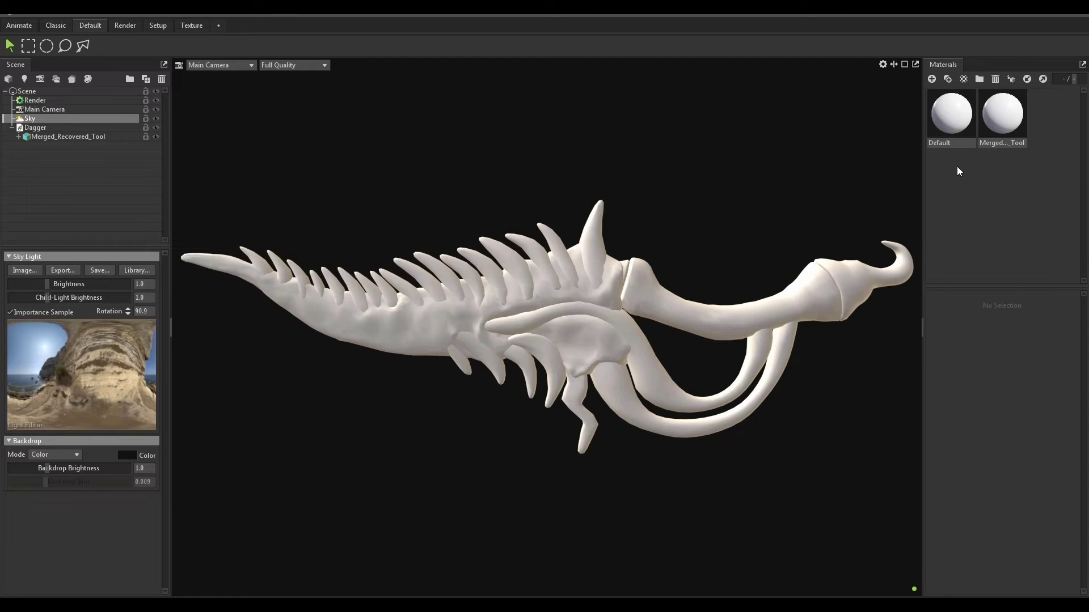
Step: Delete the imported Merged_Recovered_Tool material and assign the Default material to the dagger
left_click(1010, 118)
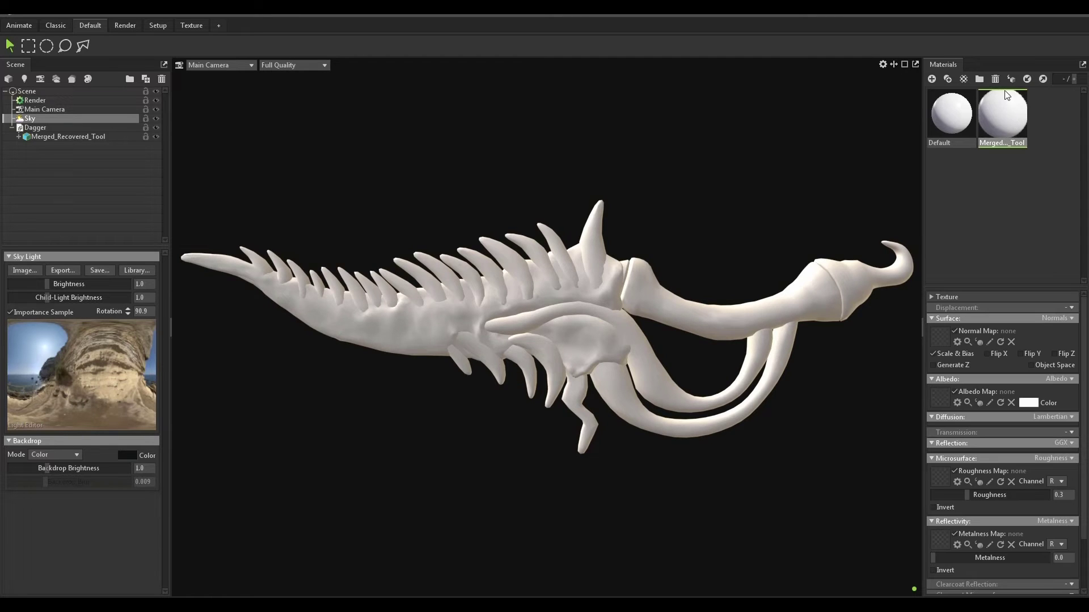
left_click(995, 79)
left_click_drag(957, 113, 589, 293)
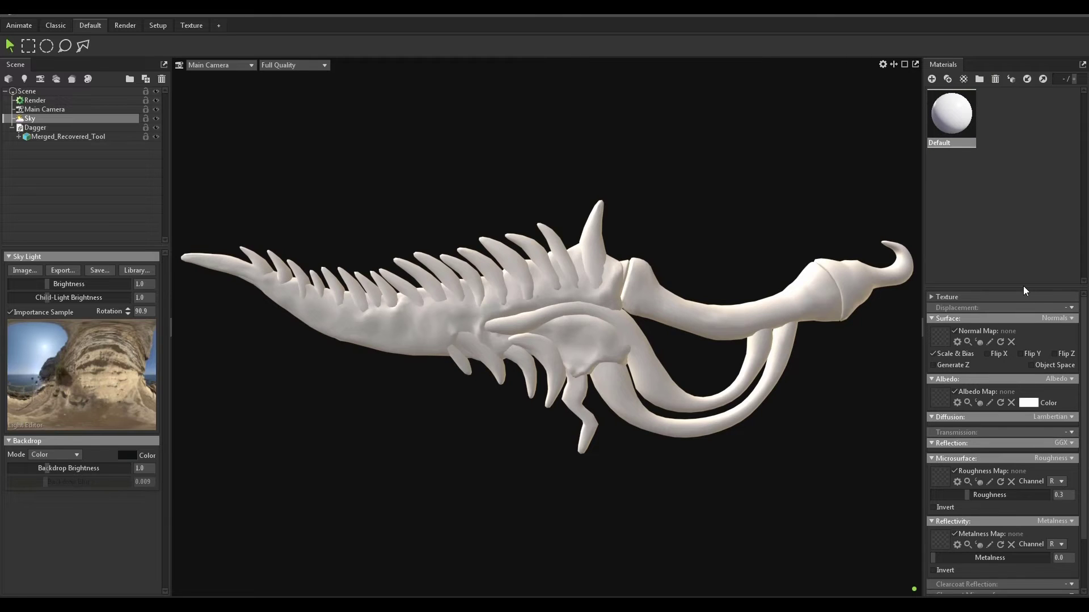
Step: Load Dagger_Dagger_Normal.png from the Texture folder as the Default material's normal map and inspect the surface detail up close
left_click_drag(1023, 286, 1022, 171)
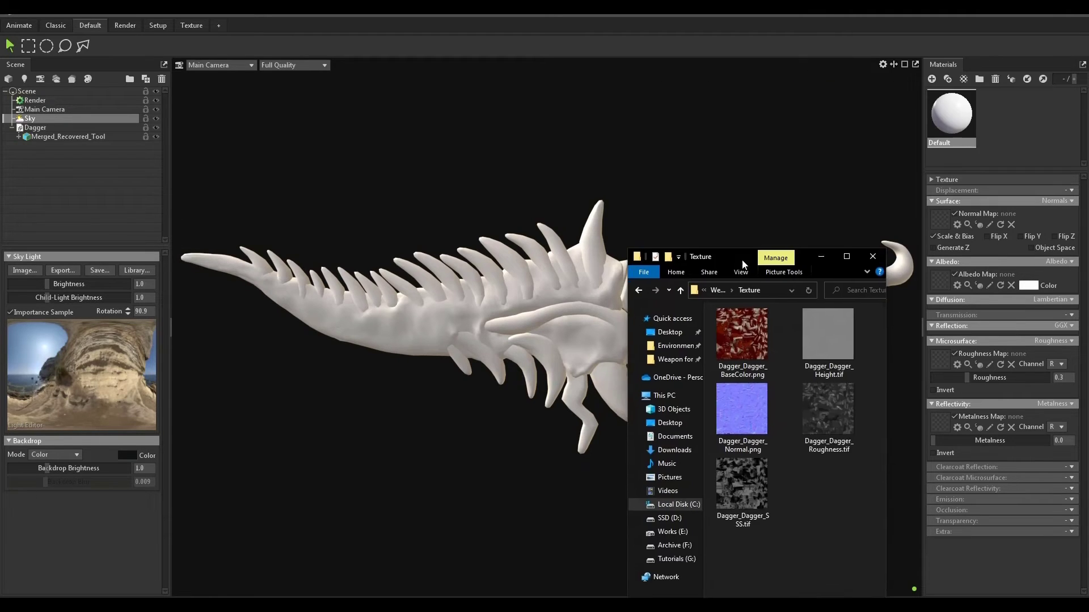
left_click_drag(740, 254, 573, 121)
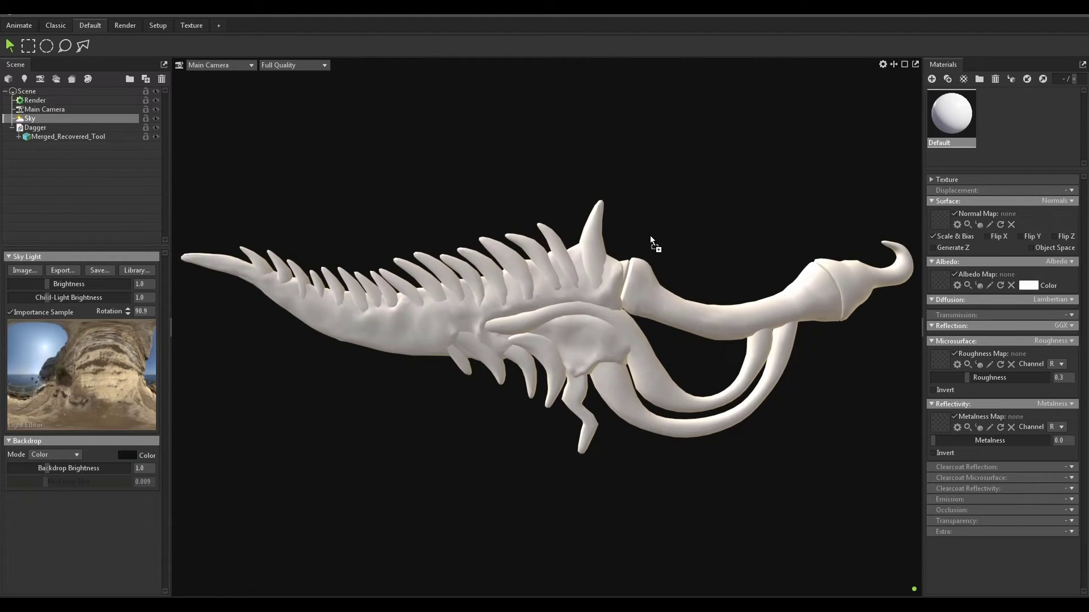
left_click_drag(742, 270, 943, 216)
left_click(720, 233)
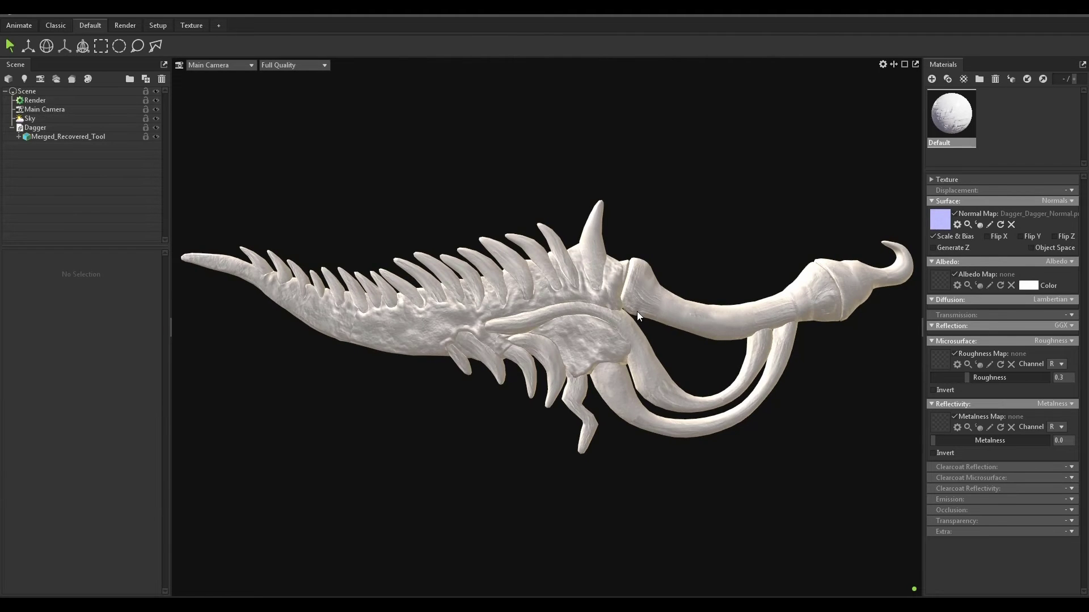
scroll(637, 312, "up", 10)
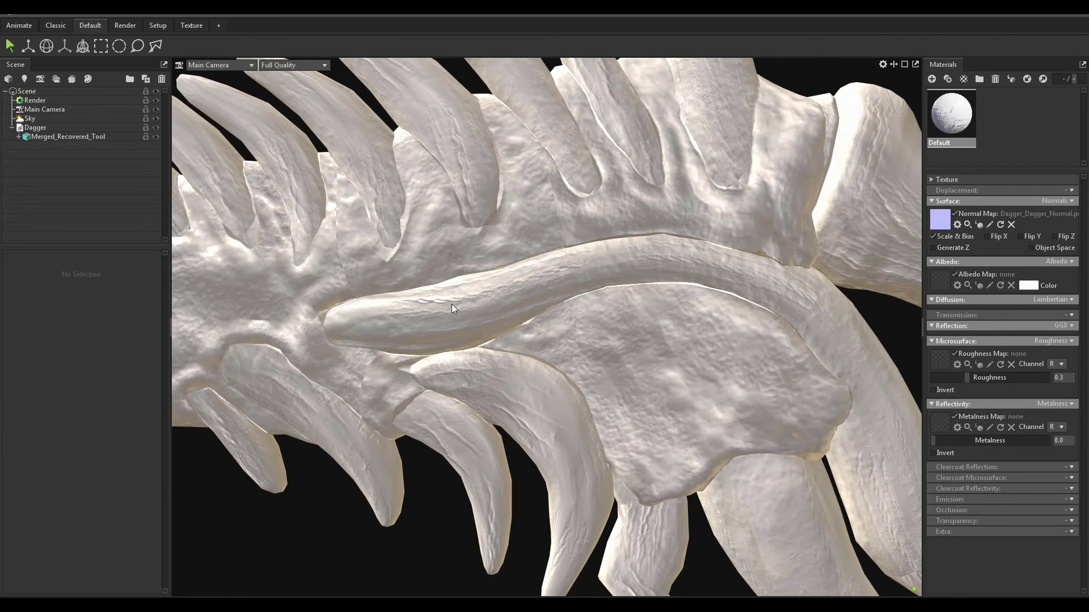
scroll(452, 306, "down", 10)
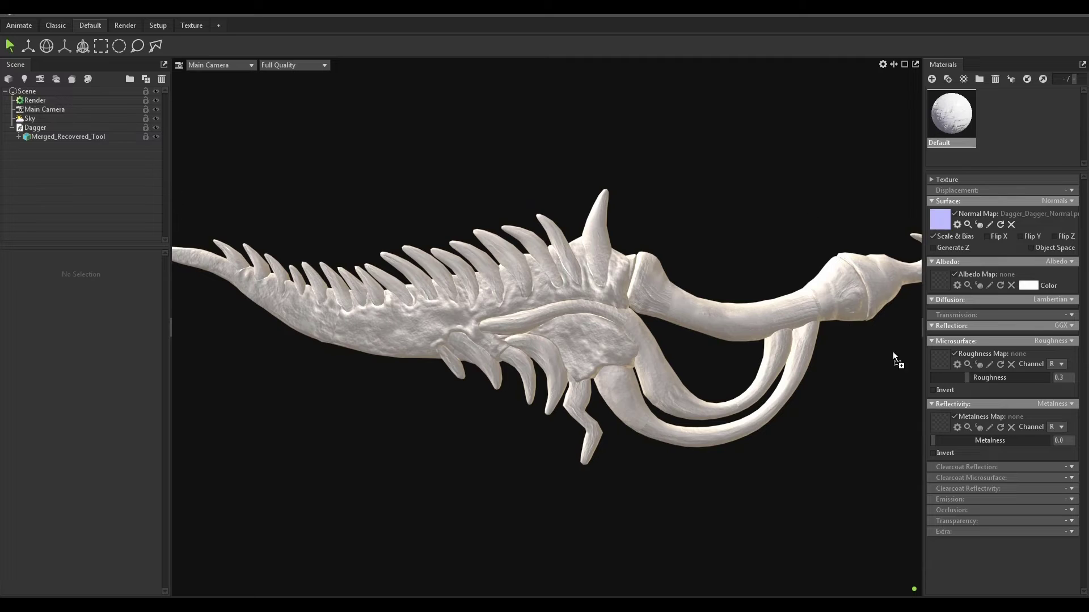
Step: Assign the Dagger_Dagger_Roughness texture as the roughness map and Dagger_Dagger_BaseColor as the albedo map
left_click_drag(941, 359, 941, 359)
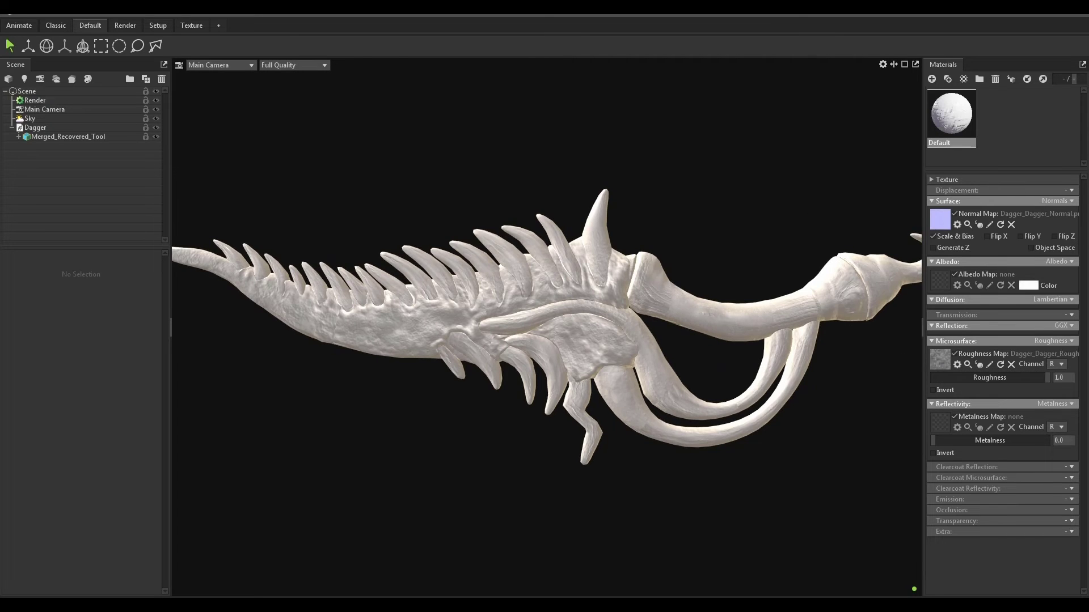
left_click_drag(921, 284, 938, 280)
scroll(627, 329, "up", 6)
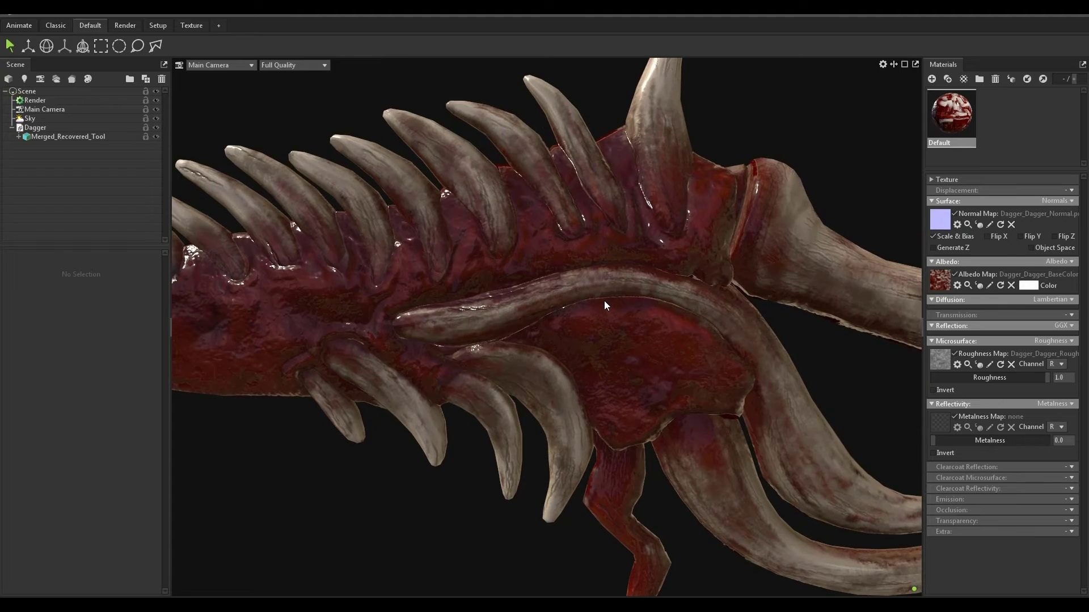
scroll(604, 300, "down", 6)
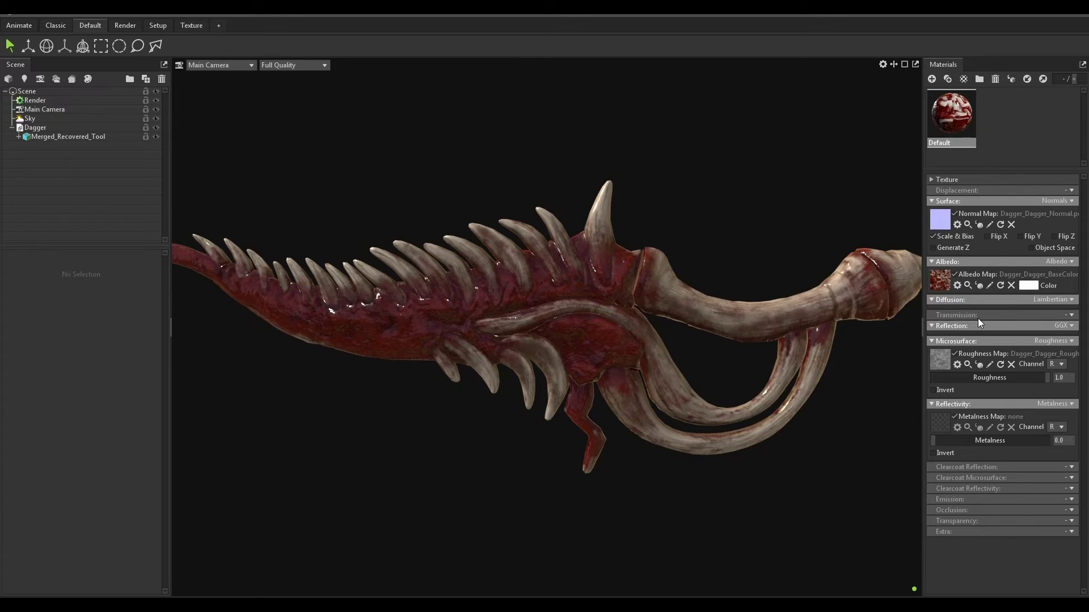
Step: Set the Default material's transmission to Volumetric Scattering and try different scatter depths
left_click(1070, 316)
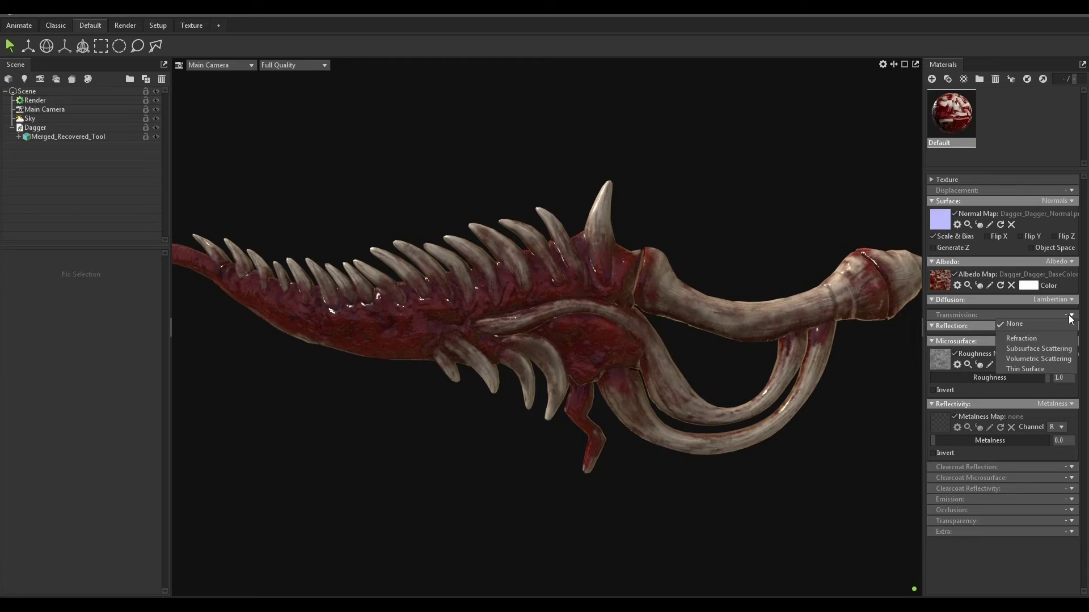
left_click(1046, 359)
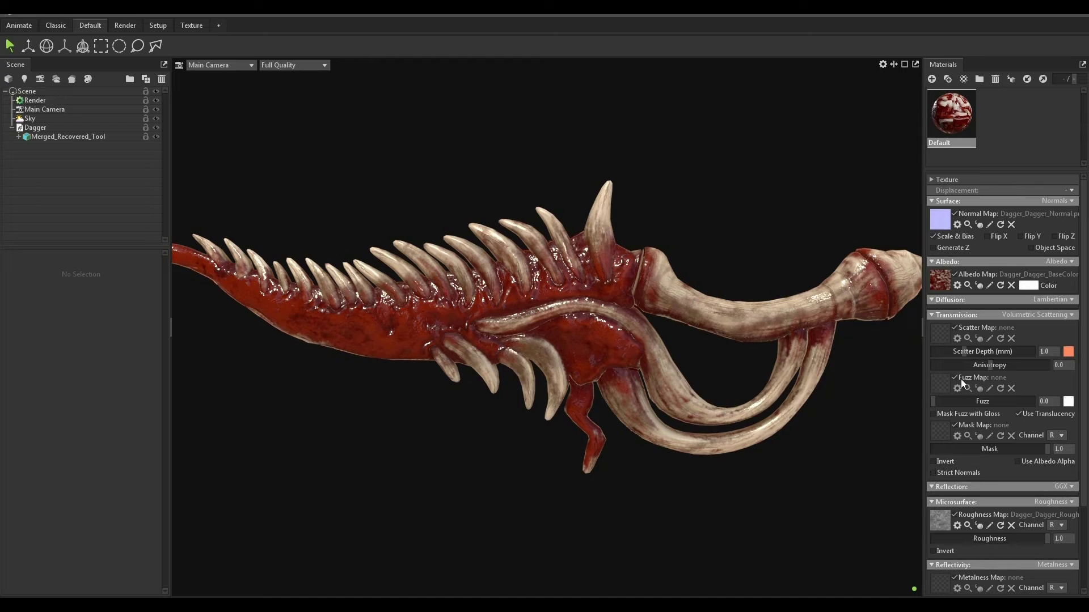
left_click_drag(963, 352, 1083, 356)
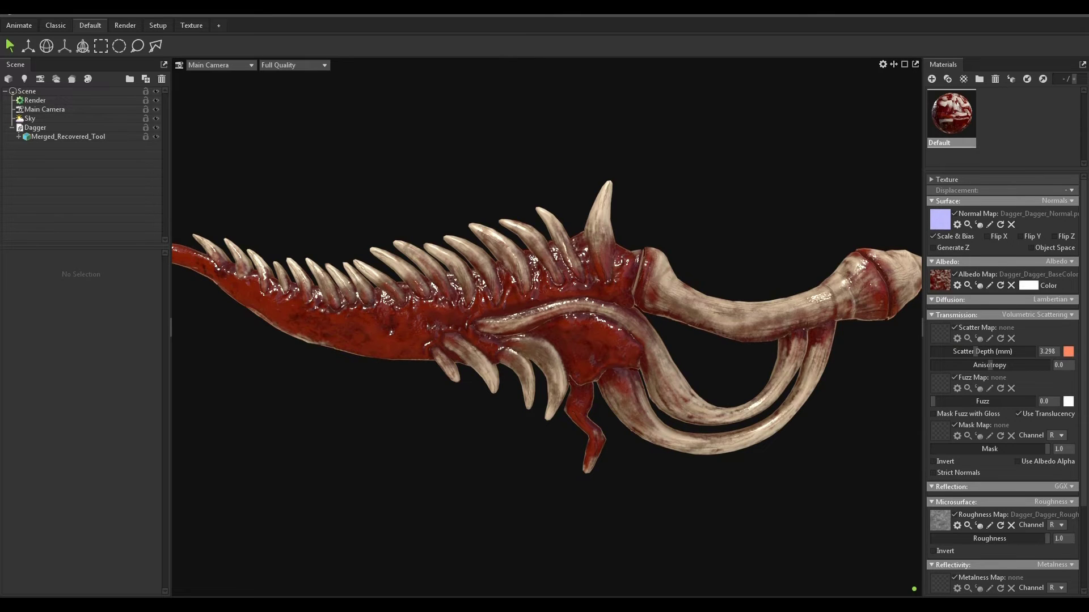
Step: Try Dagger_Dagger_BaseColor as the scatter map with a slightly varied scatter depth, and disable the map again
left_click_drag(935, 332, 938, 331)
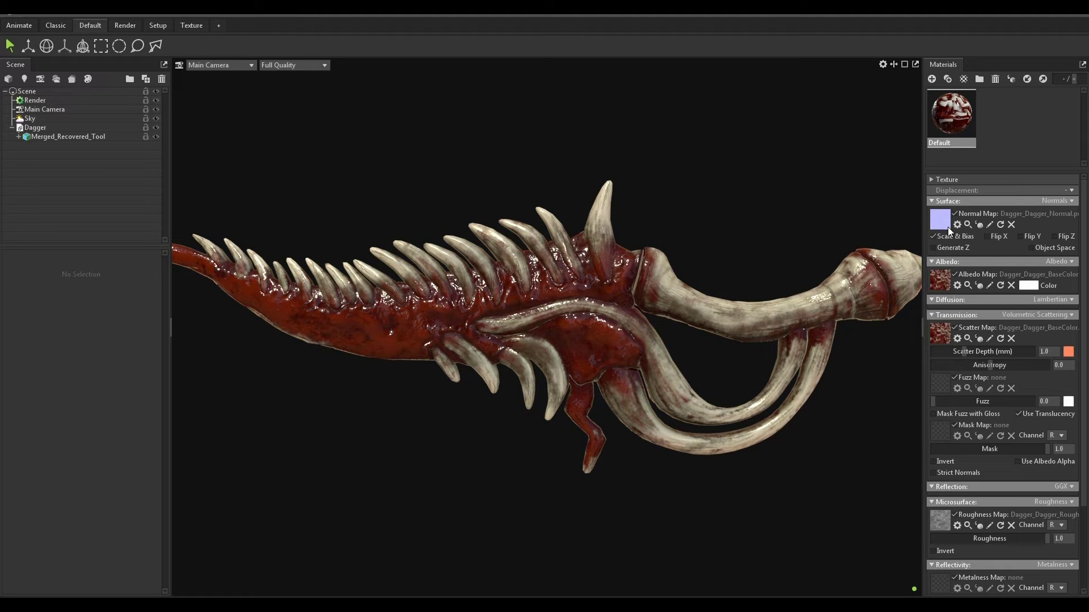
scroll(621, 326, "up", 3)
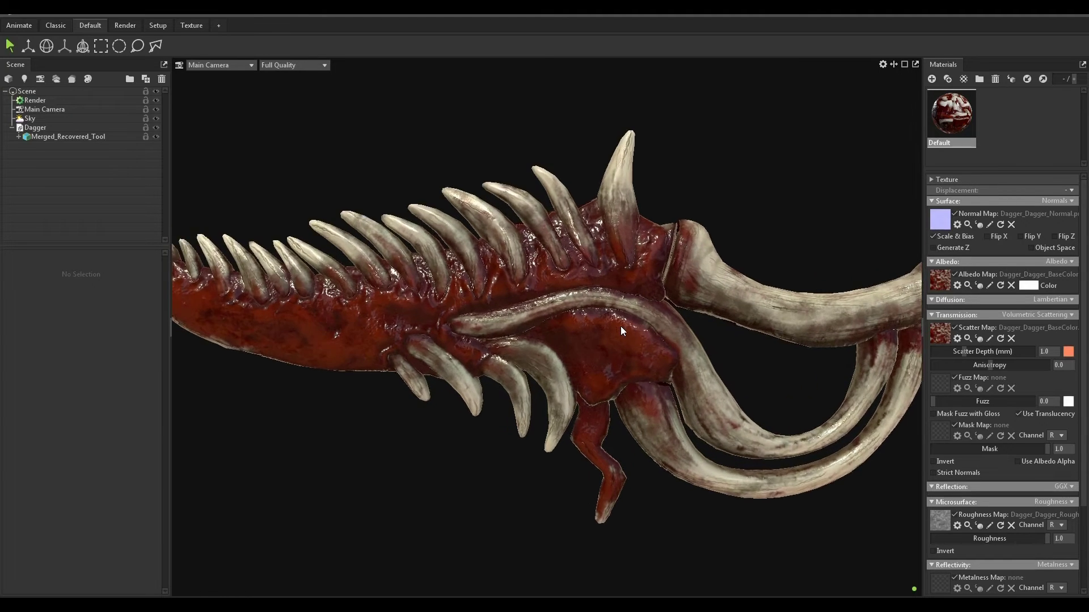
scroll(622, 326, "down", 3)
mouse_move(963, 352)
left_mouse_down()
mouse_move(1001, 352)
mouse_move(962, 352)
left_mouse_up()
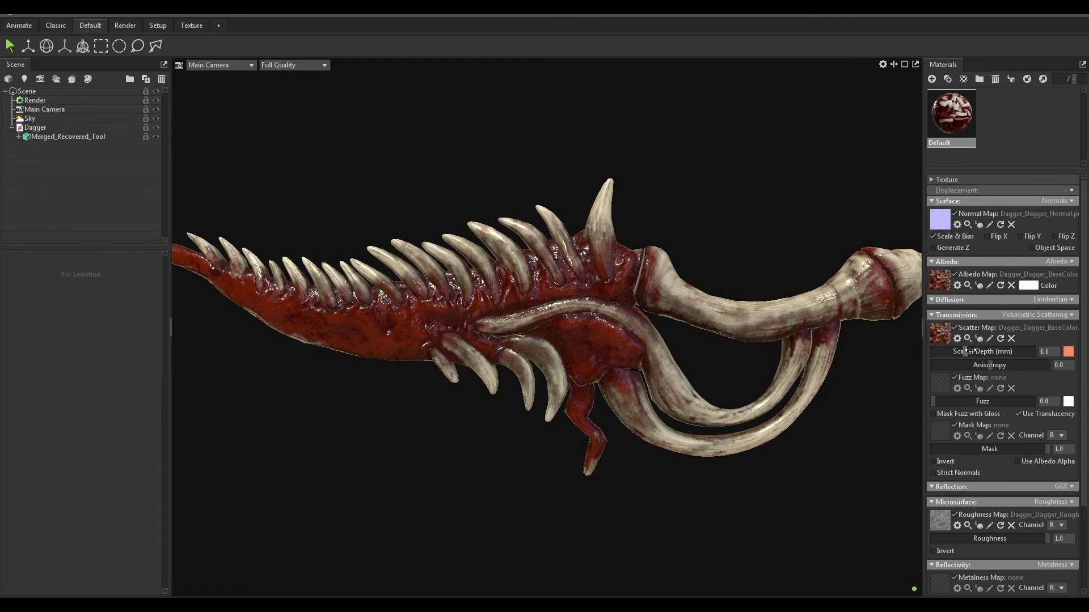
left_click(955, 328)
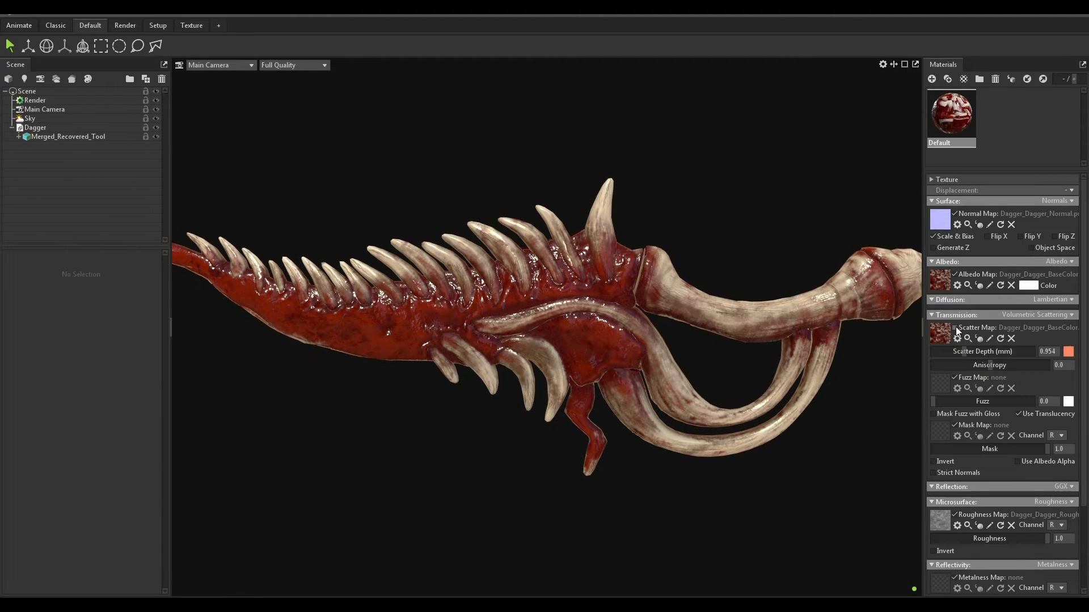
Step: Reduce the scatter depth to about 0.762 mm and assign Dagger_Dagger_SSS.tif as the transmission mask map
mouse_move(967, 352)
left_mouse_down()
mouse_move(933, 351)
mouse_move(962, 352)
left_mouse_up()
left_click_drag(939, 422, 939, 425)
scroll(589, 298, "up", 5)
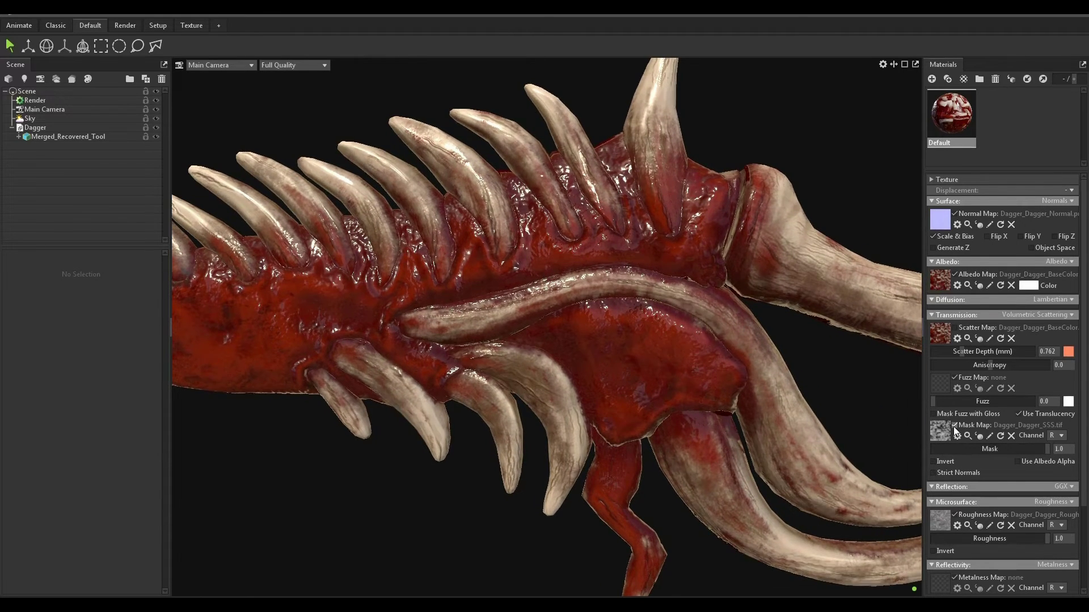
Step: Try inverting the transmission mask, compare the scattering on the dagger, and turn the inversion off again
left_click(933, 462)
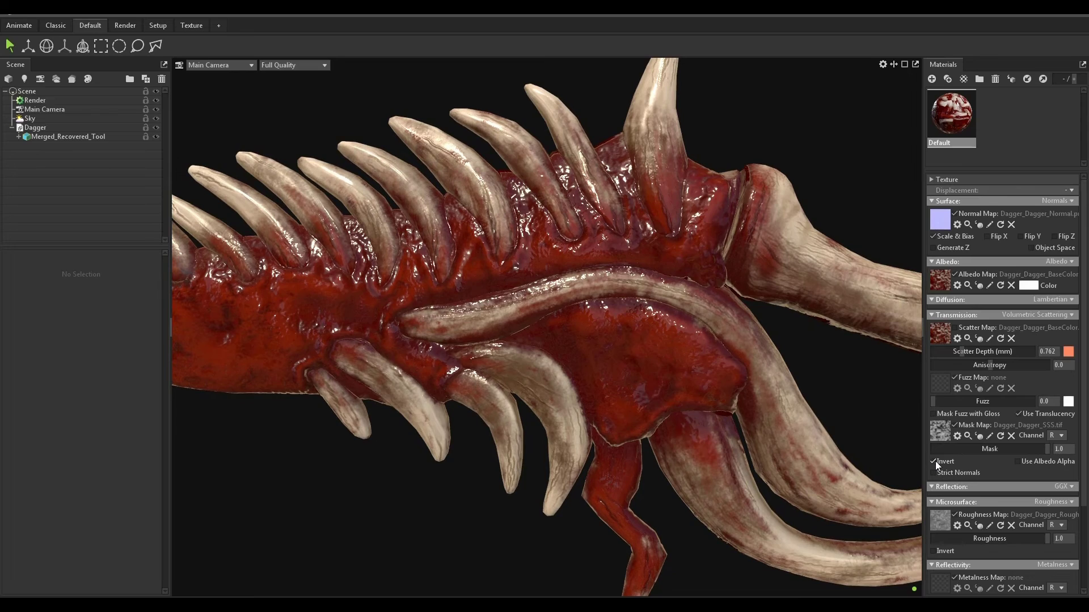
scroll(512, 295, "down", 5)
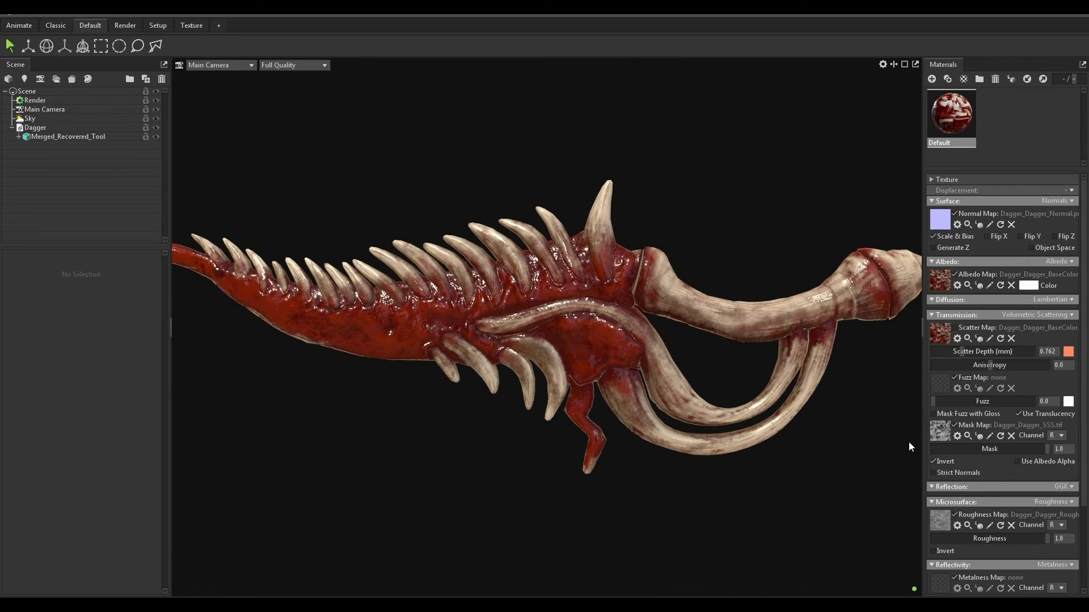
left_click(932, 462)
scroll(503, 304, "up", 5)
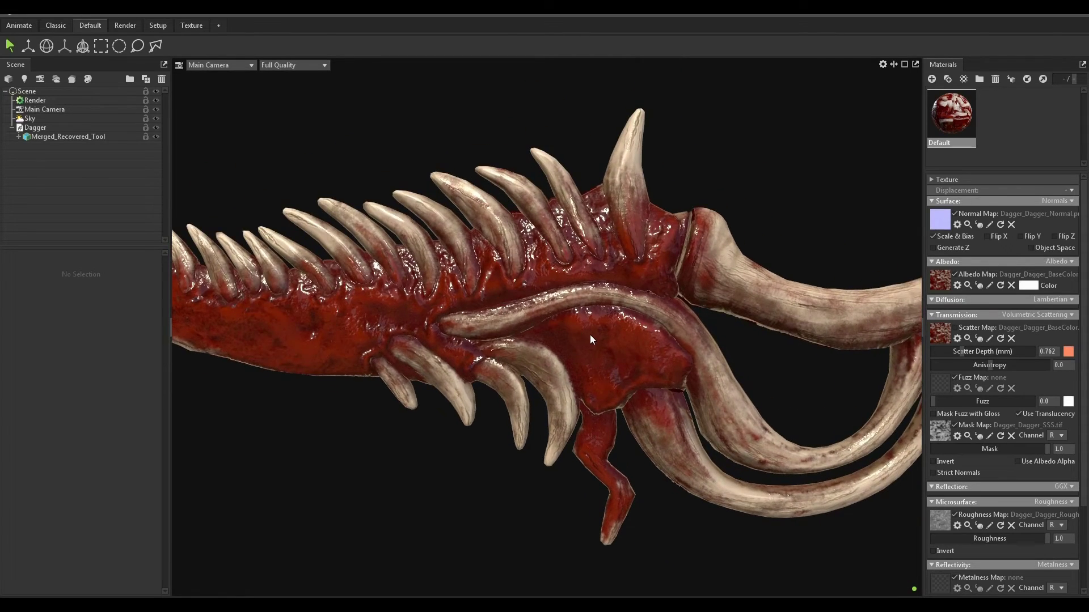
scroll(589, 335, "down", 5)
scroll(588, 334, "down", 2)
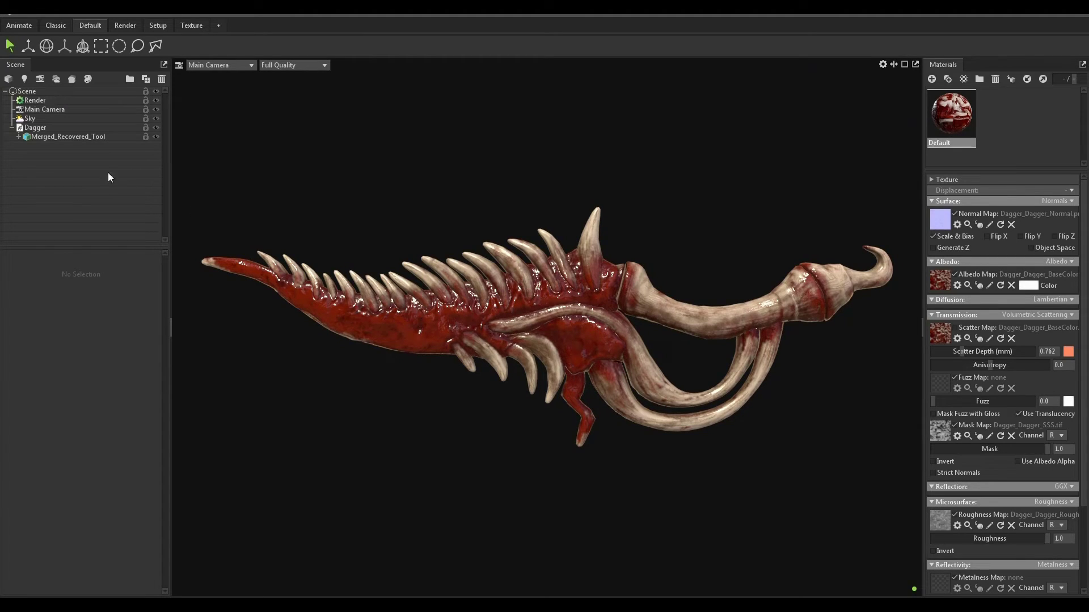
Step: Add a new light to the scene and set its type to Directional
left_click(24, 80)
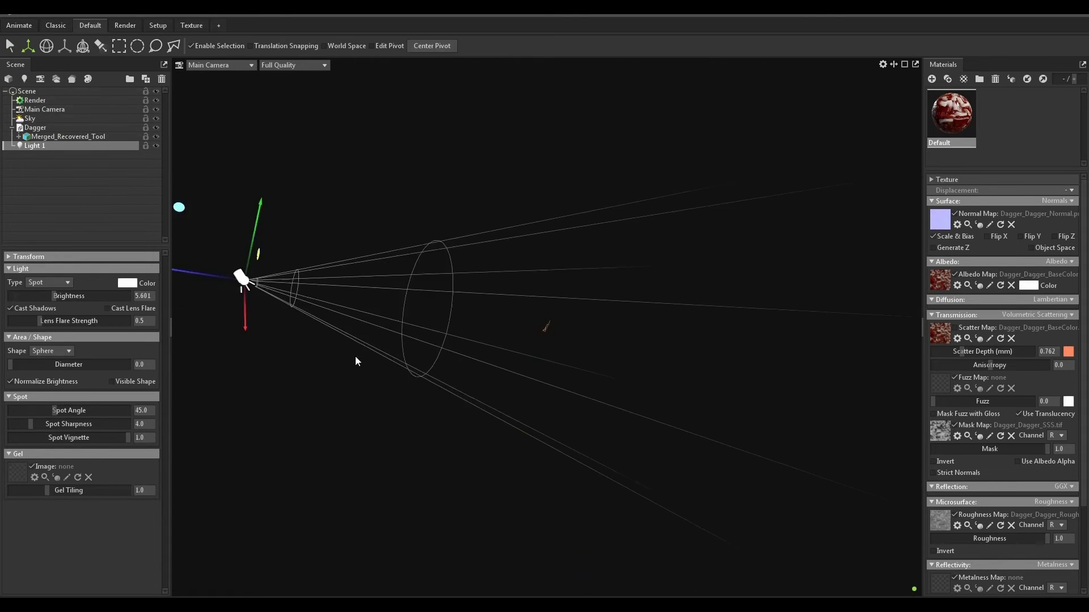
left_click_drag(355, 356, 734, 347)
left_click(49, 283)
left_click(60, 293)
Step: Rotate the directional light to aim it toward the dagger, checking its direction from several angles
left_click(46, 46)
left_click_drag(600, 341, 563, 327)
left_click_drag(511, 420, 641, 505)
left_click_drag(588, 305, 576, 304)
left_click_drag(471, 363, 462, 431)
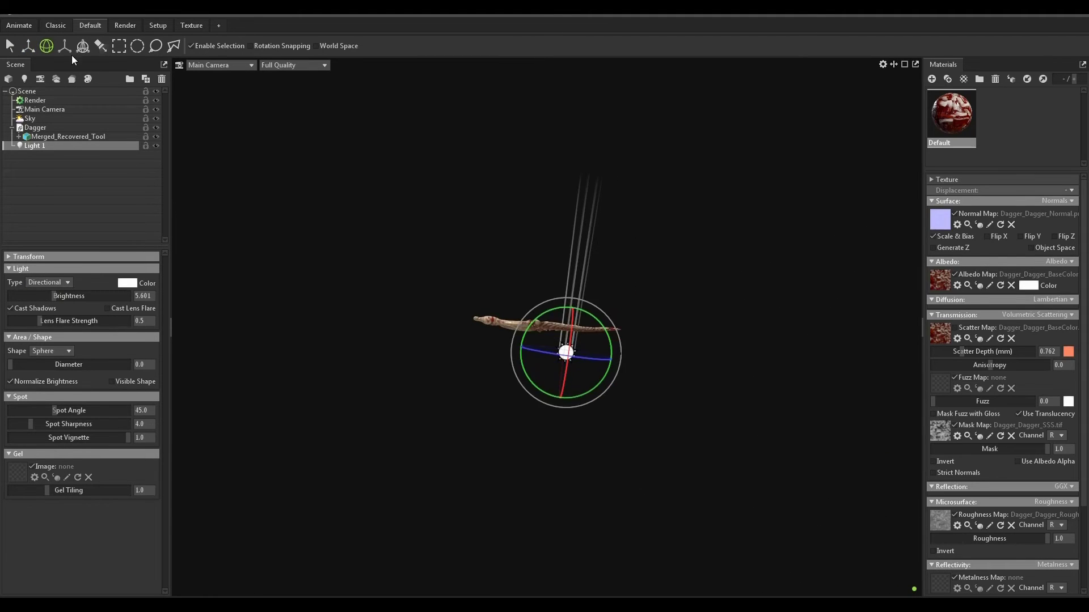
Step: Reposition the directional light along the dagger toward the blade, checking its placement from several angles
left_click(28, 46)
left_click_drag(556, 429, 543, 536)
left_click_drag(627, 473, 919, 527)
left_click(47, 46)
scroll(918, 527, "up", 8)
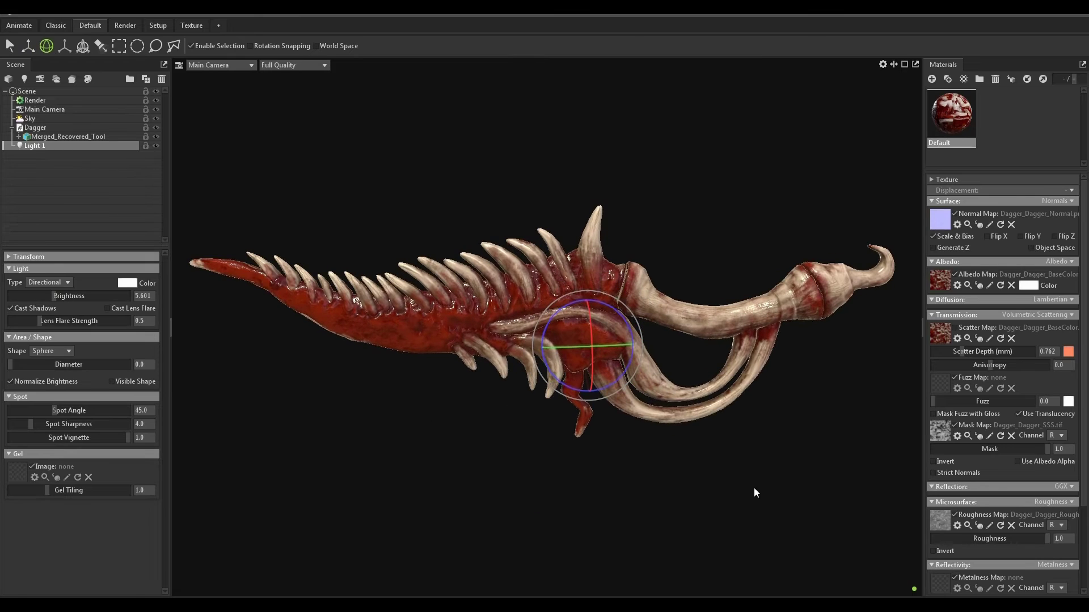
middle_click_drag(652, 476, 656, 483)
left_click(29, 46)
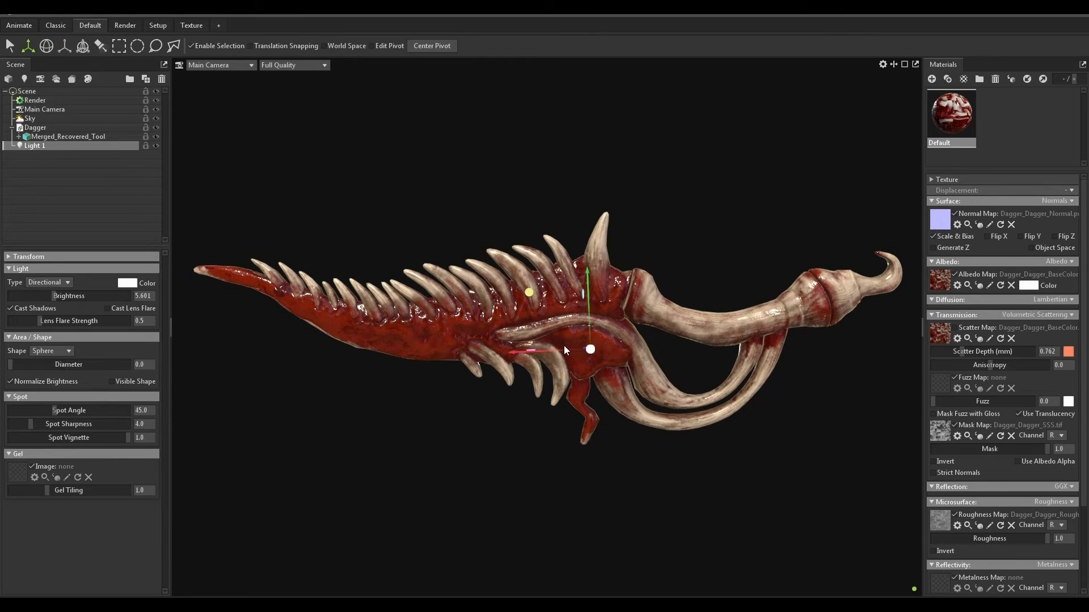
left_click_drag(522, 349, 473, 328)
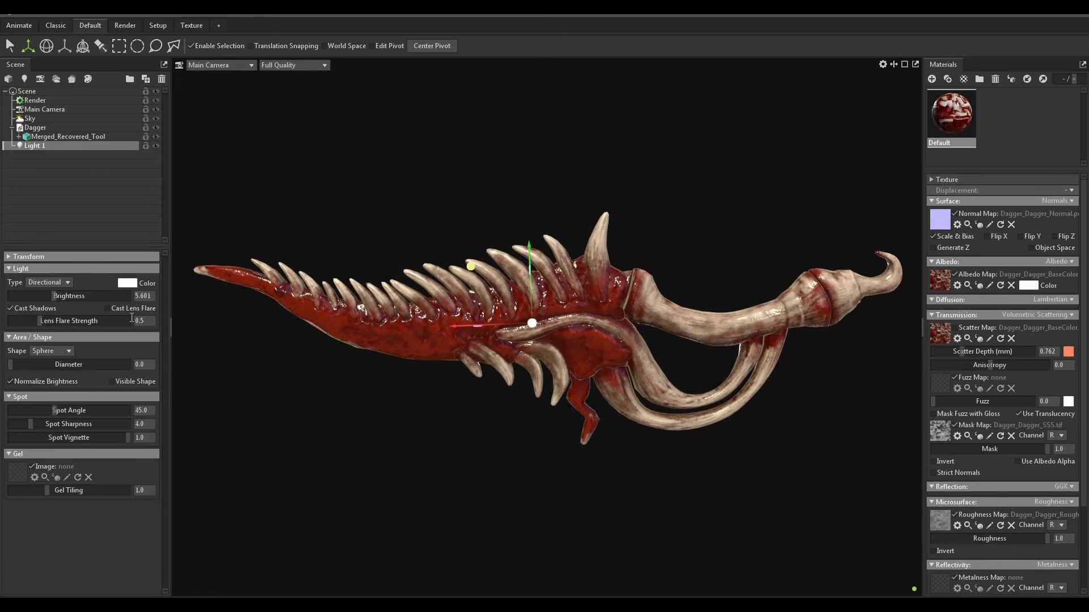
Step: Raise the directional light's brightness to about 7.284 and reduce the material's scatter depth to about 0.509 mm
left_click_drag(54, 295, 67, 294)
left_click_drag(265, 375, 294, 357, "alt")
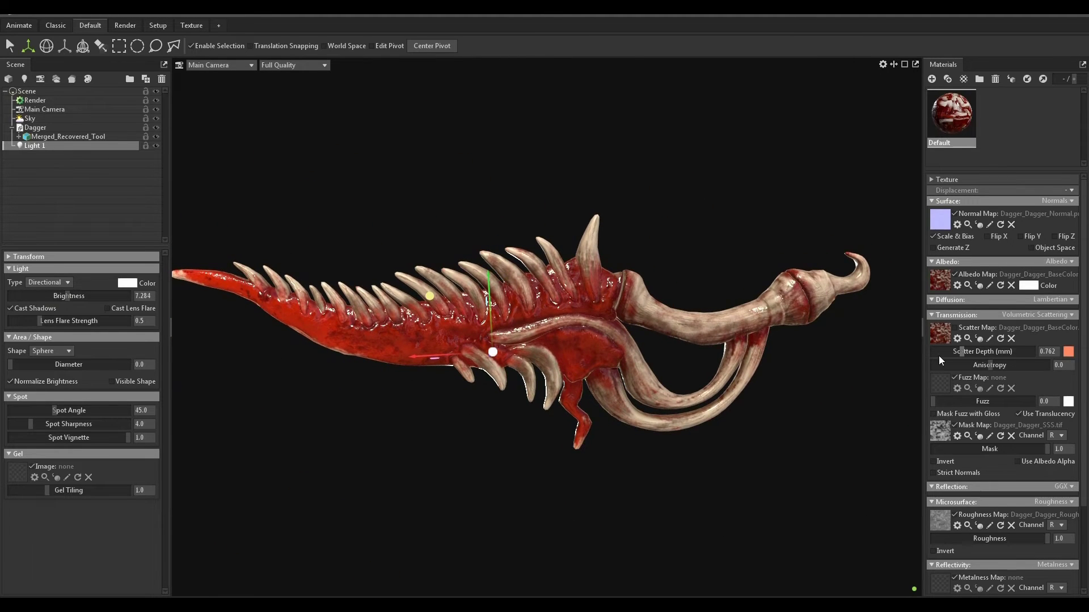
mouse_move(959, 351)
left_mouse_down()
mouse_move(948, 351)
mouse_move(958, 353)
left_mouse_up()
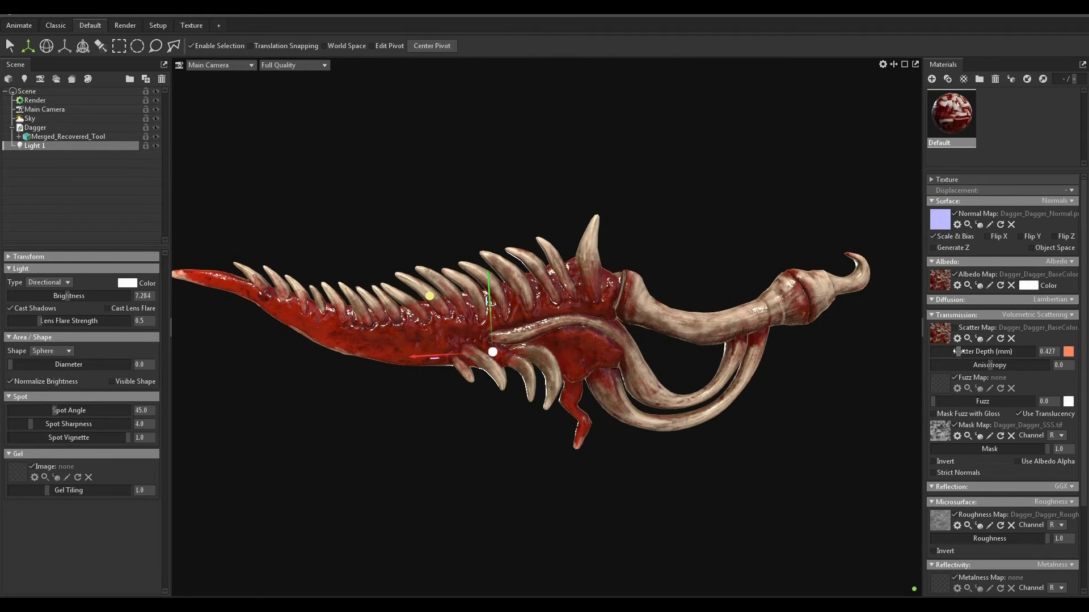
left_click_drag(962, 351, 958, 352)
left_click_drag(499, 402, 475, 452)
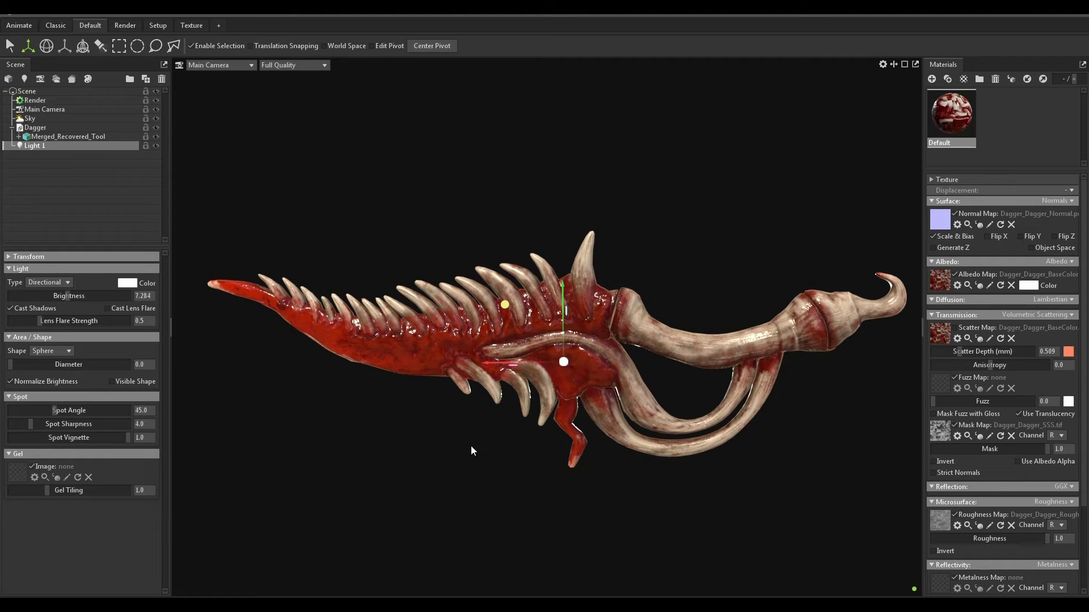
Step: Turn on ray tracing in the scene's render settings and check the dagger's shading from several angles
left_click(66, 100)
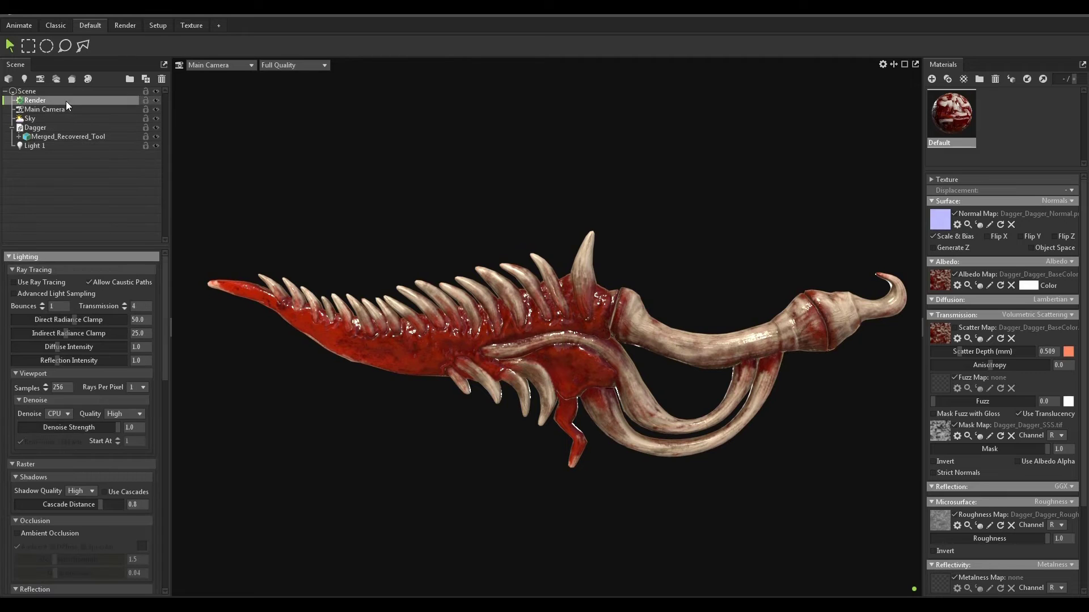
left_click(14, 283)
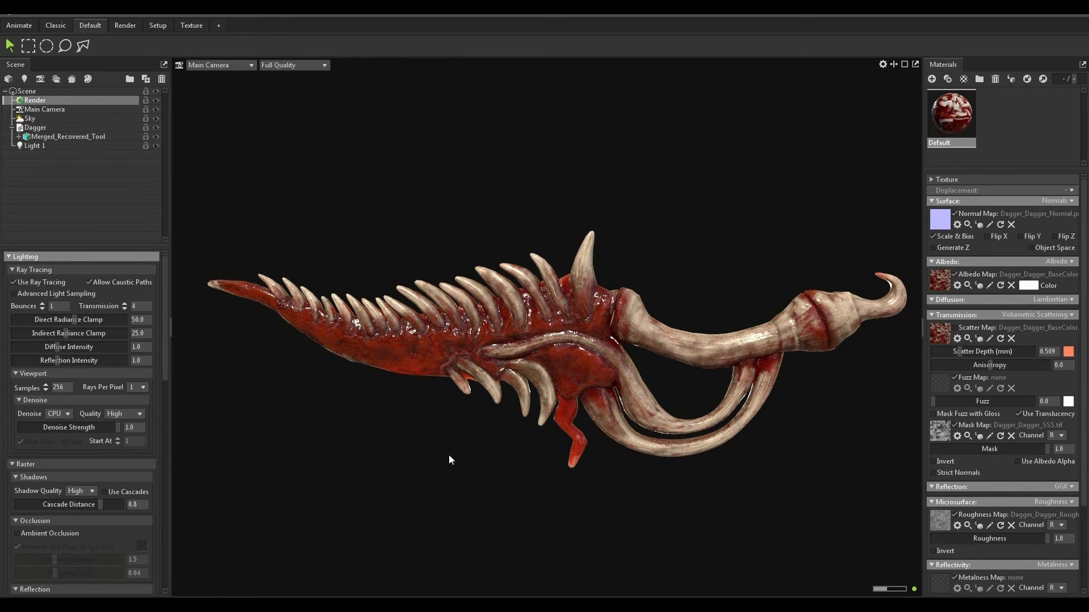
mouse_move(448, 454)
left_mouse_down()
mouse_move(505, 454)
mouse_move(608, 419)
mouse_move(597, 448)
mouse_move(546, 457)
left_mouse_up()
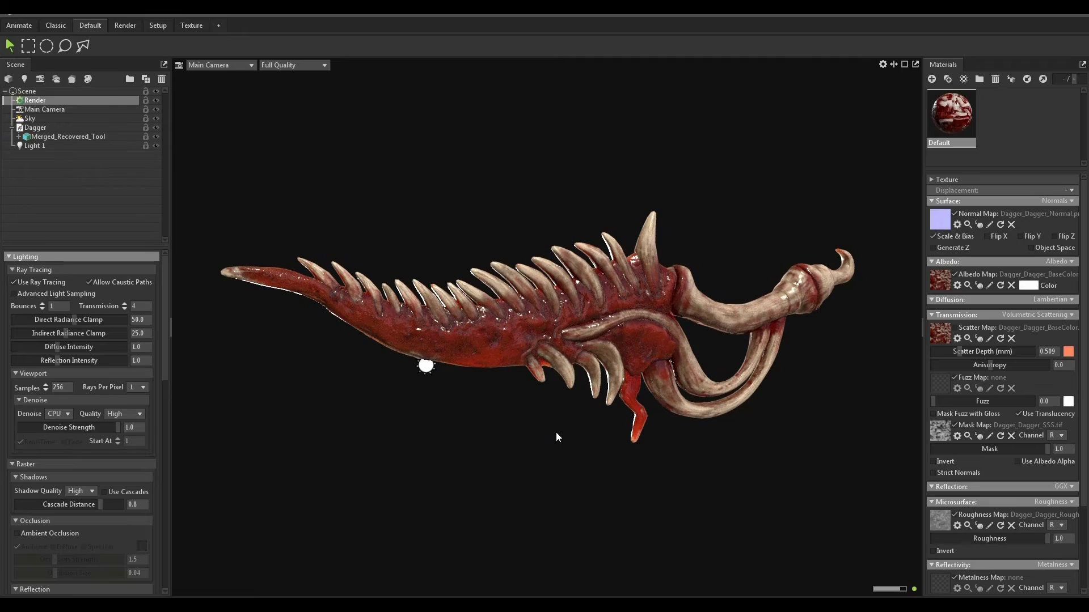
mouse_move(556, 454)
left_mouse_down()
mouse_move(505, 454)
mouse_move(549, 444)
mouse_move(576, 463)
mouse_move(537, 469)
mouse_move(576, 477)
left_mouse_up()
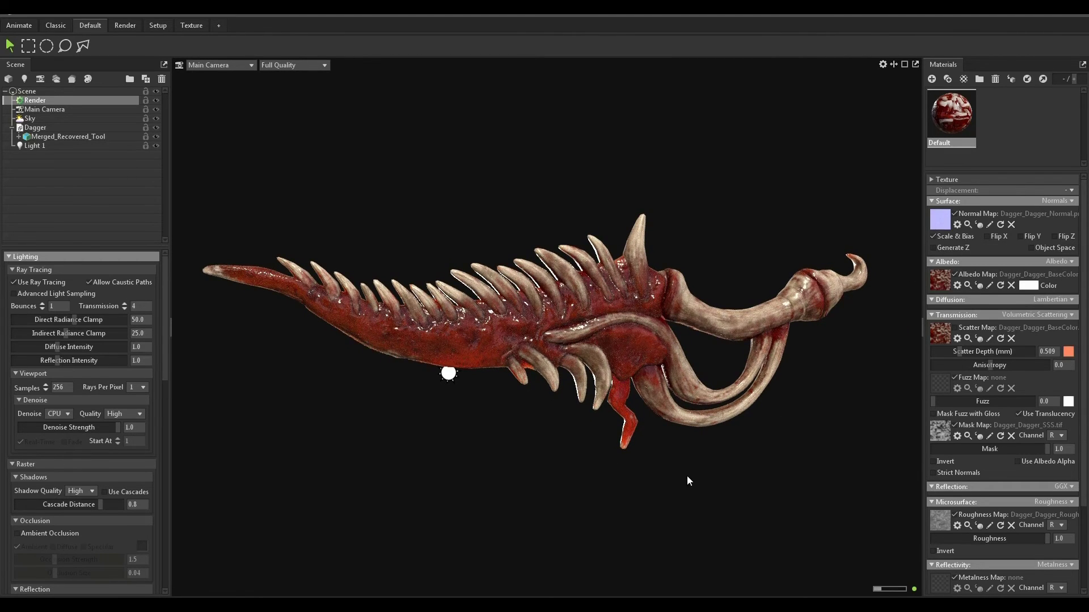
left_click_drag(686, 475, 676, 491)
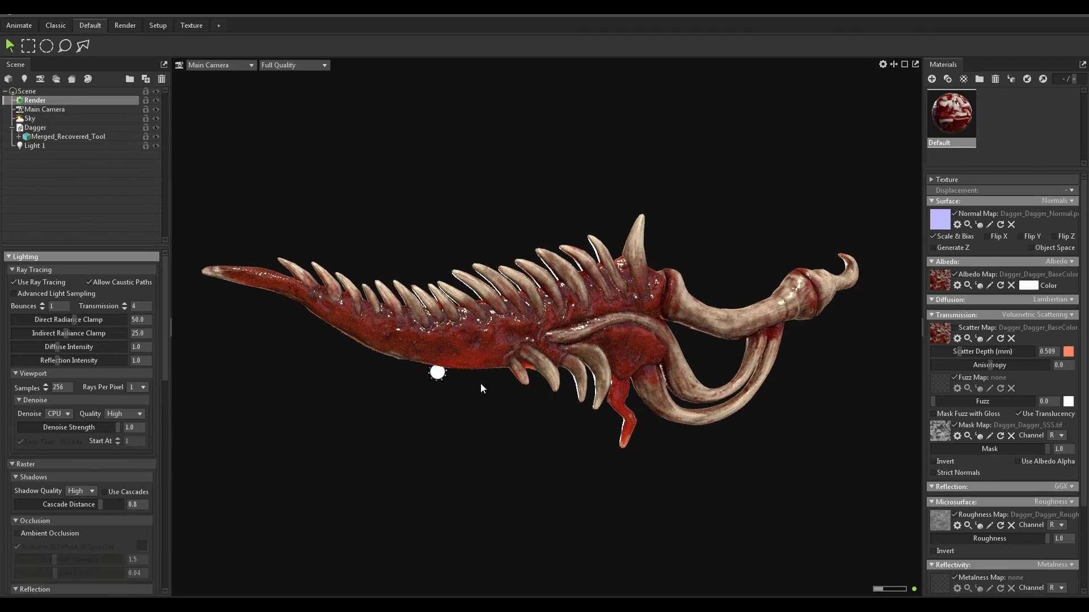
Step: Lower the directional light's brightness to about 5.337 and move the light up to the blade's spines
left_click(438, 373)
left_click_drag(66, 298, 60, 300)
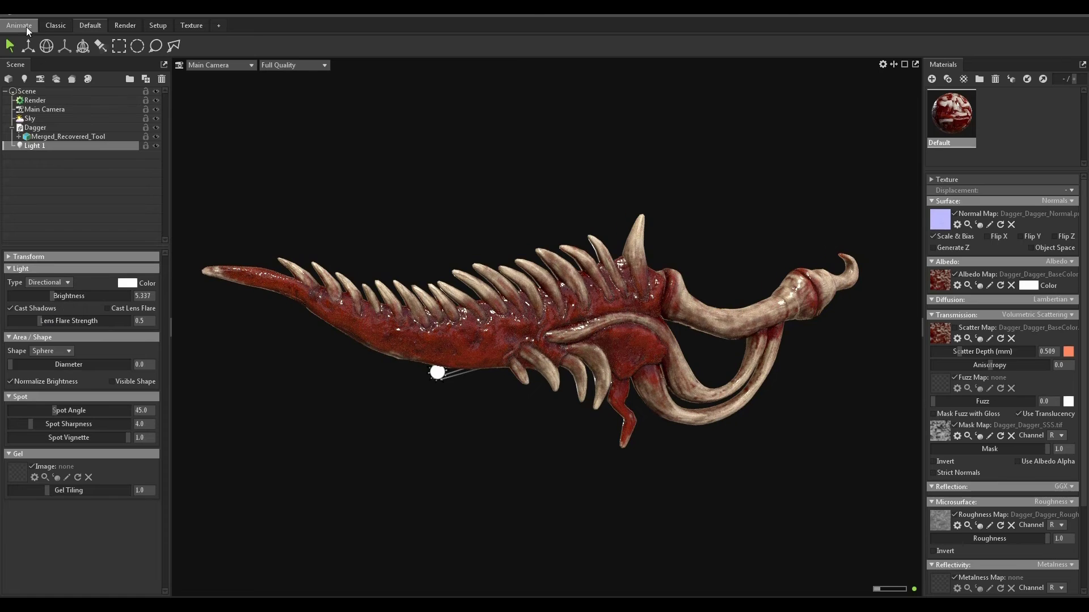
left_click(28, 45)
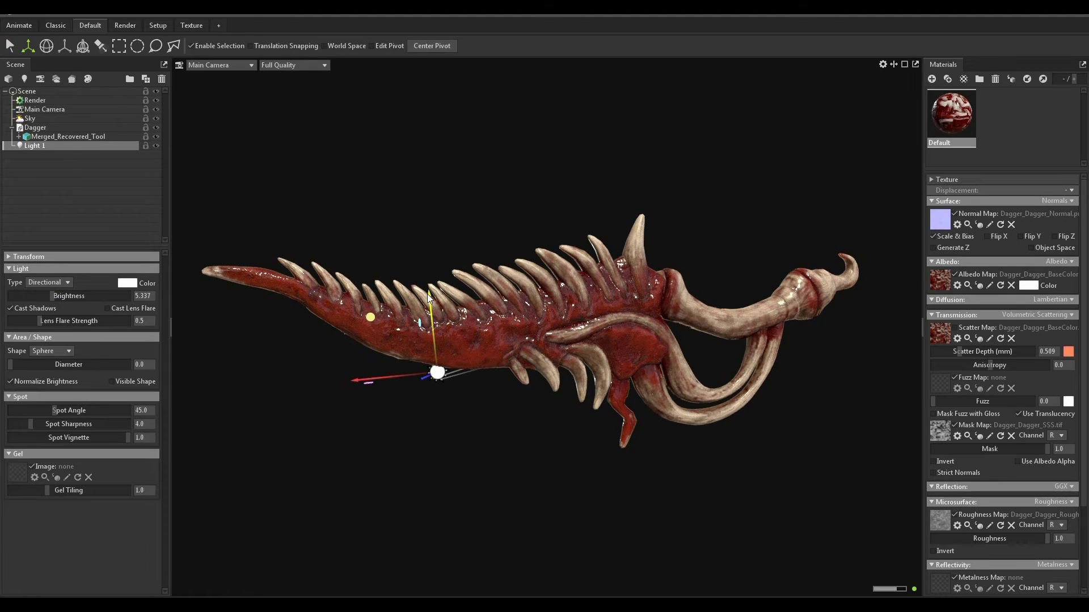
left_click_drag(429, 297, 436, 216)
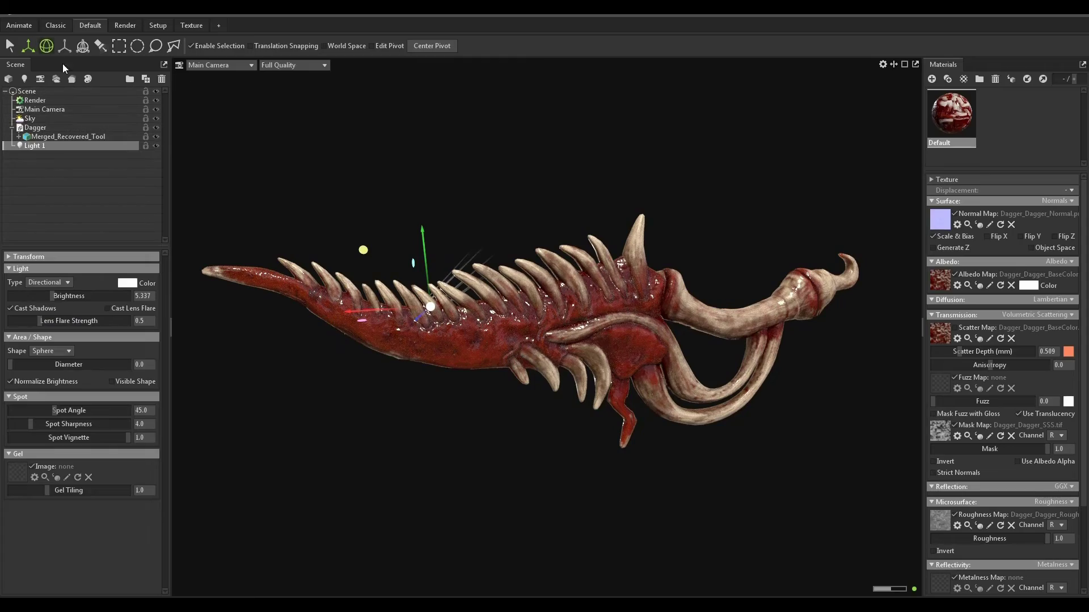
Step: Rotate the directional light slightly to adjust how it falls on the blade
left_click(47, 47)
left_click_drag(385, 416, 483, 423)
left_click_drag(565, 317, 565, 331)
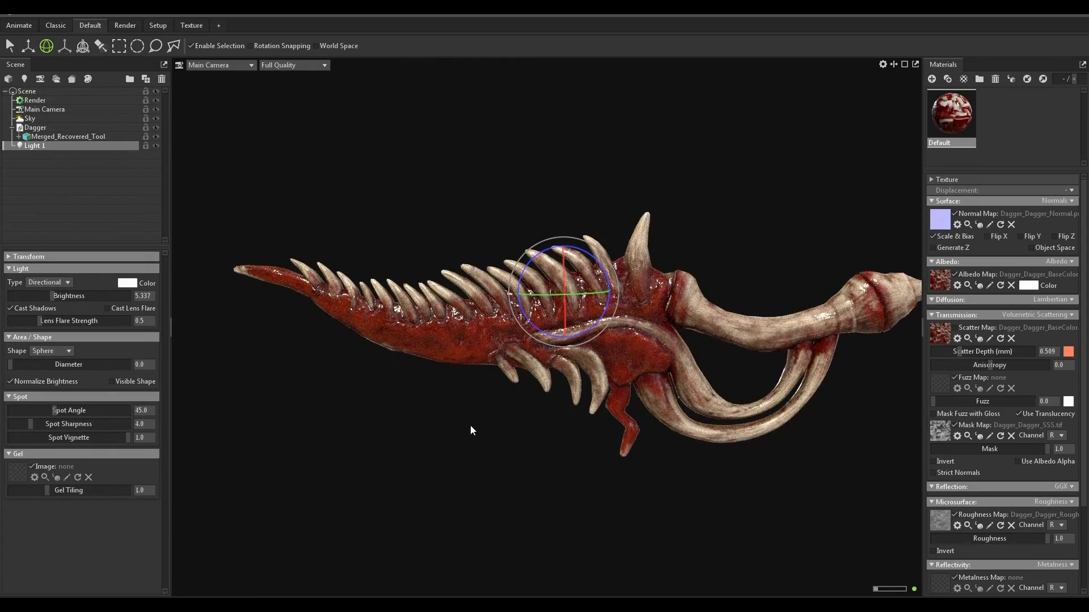
left_click_drag(471, 424, 519, 430)
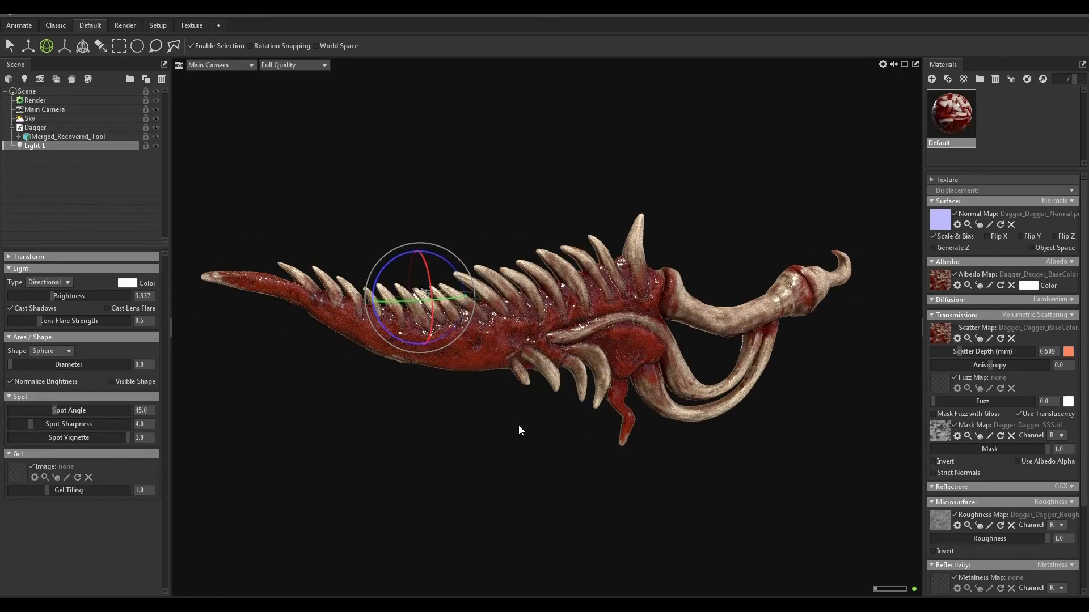
Step: Rotate the sky light environment to about 219.7 degrees
left_click(56, 119)
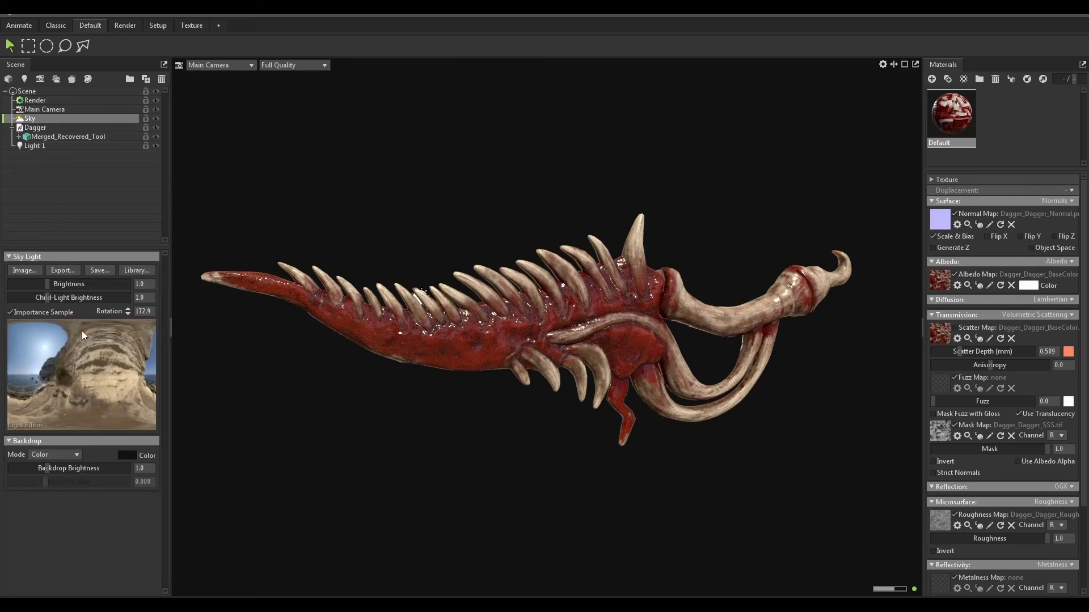
left_click_drag(127, 311, 127, 347)
mouse_move(419, 297)
left_mouse_down("shift")
mouse_move(439, 297)
mouse_move(424, 296)
left_mouse_up("shift")
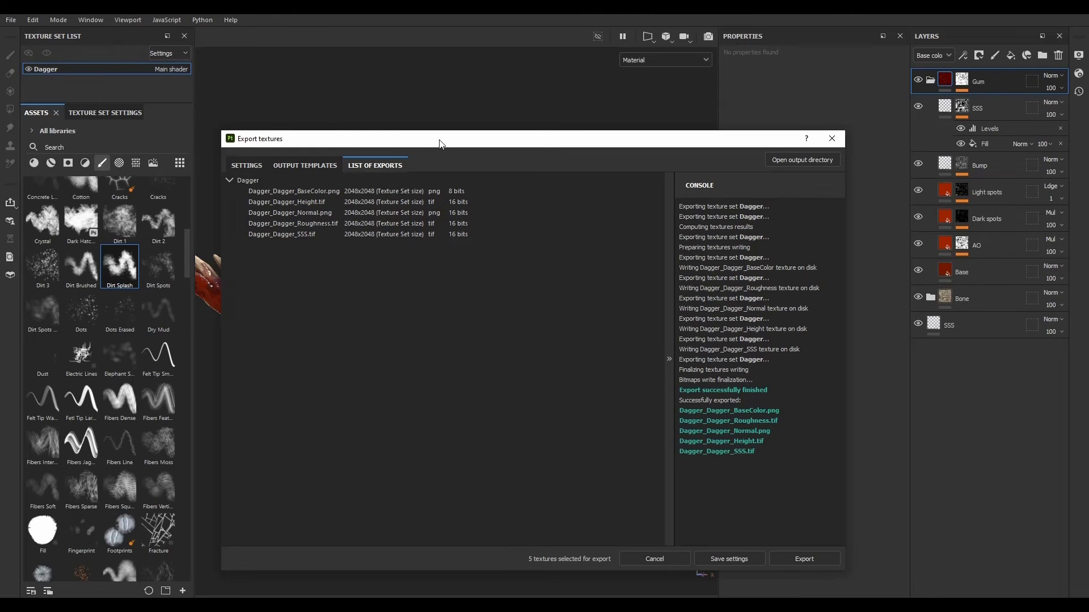
Step: In Substance 3D Painter, export the Dagger texture set with the Mesh Maps template to C:/Weapon for Games/Texture
left_click(238, 165)
left_click_drag(302, 143, 256, 108)
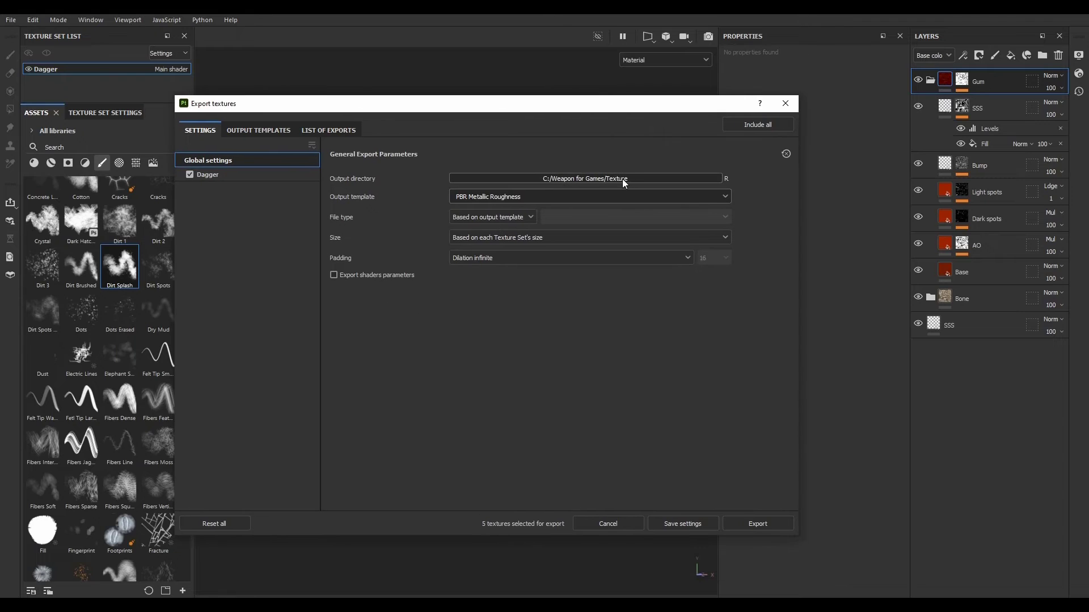
left_click(518, 197)
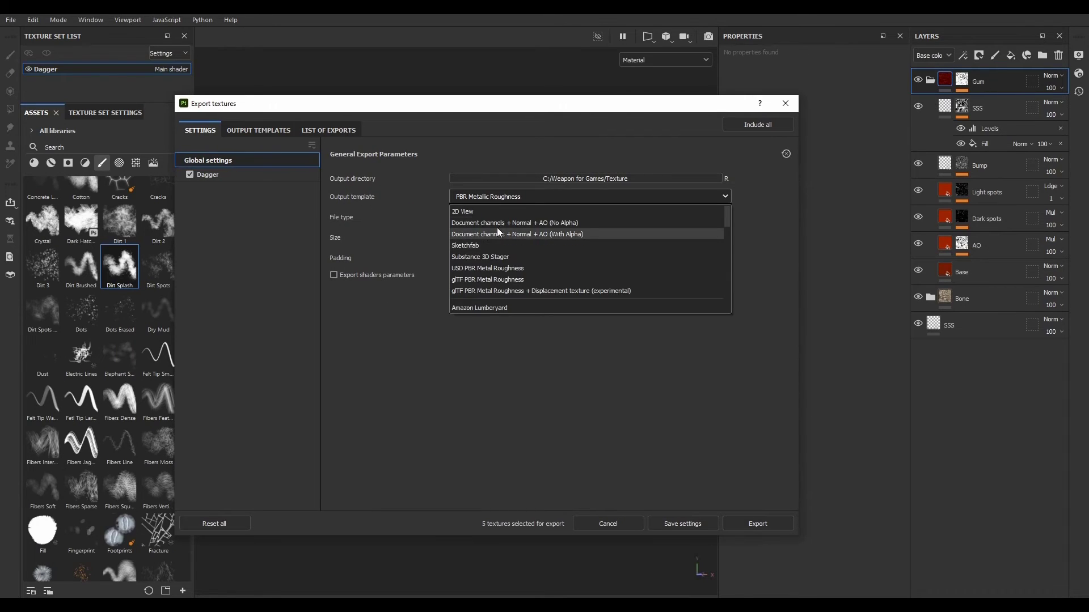
scroll(498, 232, "down", 5)
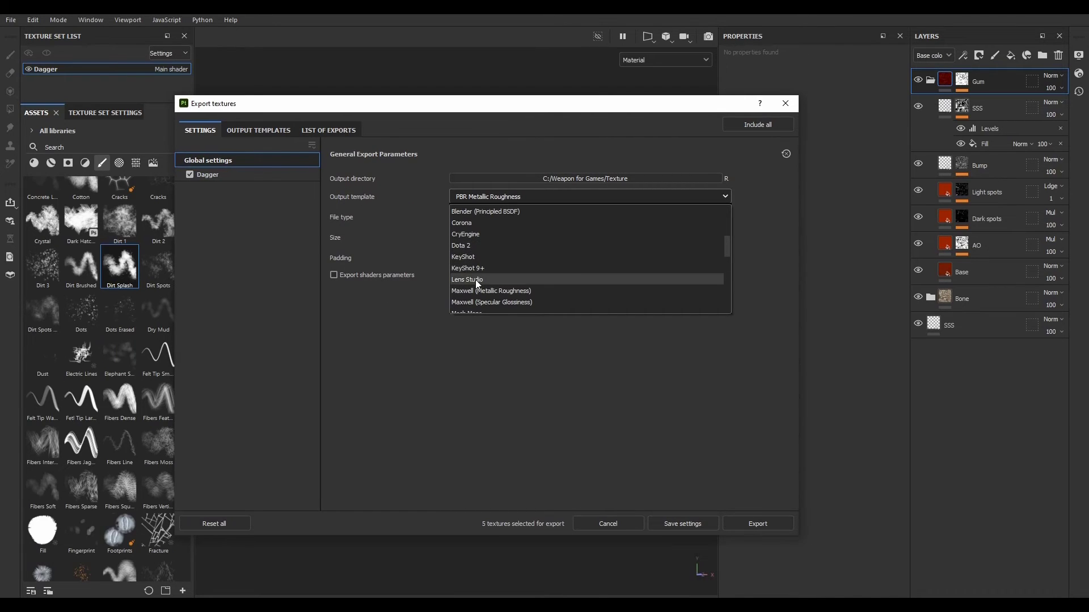
scroll(478, 249, "down", 1)
left_click(477, 279)
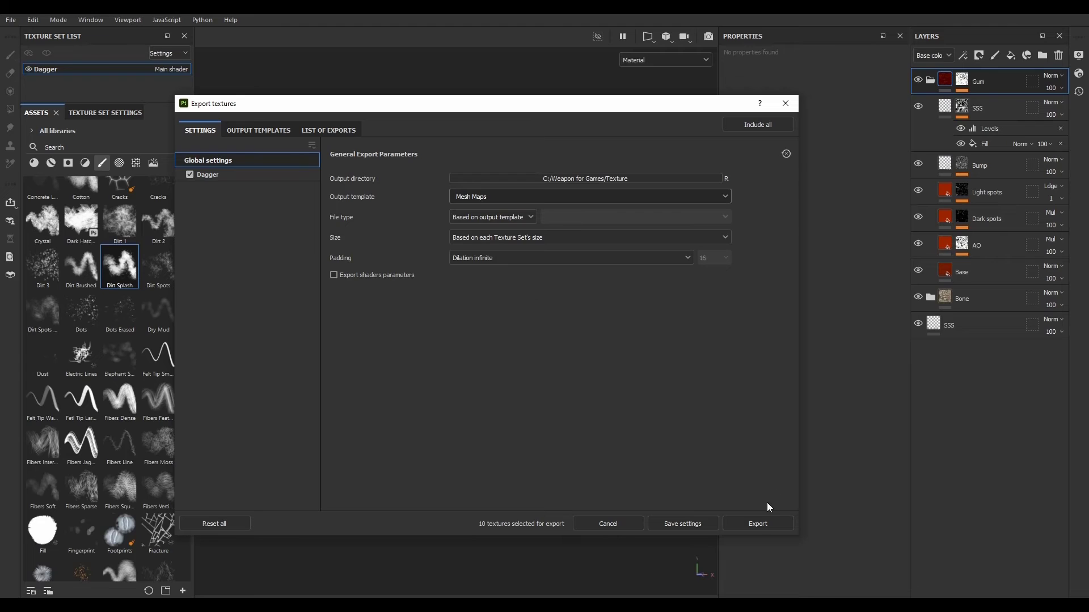
left_click(757, 524)
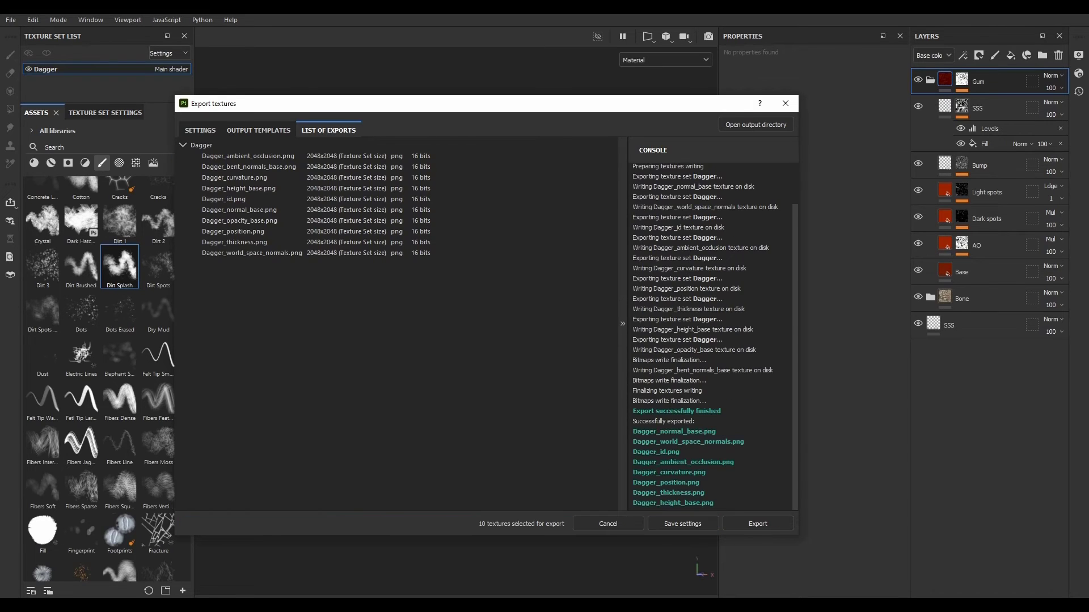
Step: Bring up the Texture folder in File Explorer and look through the exported ambient occlusion and curvature maps
left_click_drag(1088, 21, 515, 111)
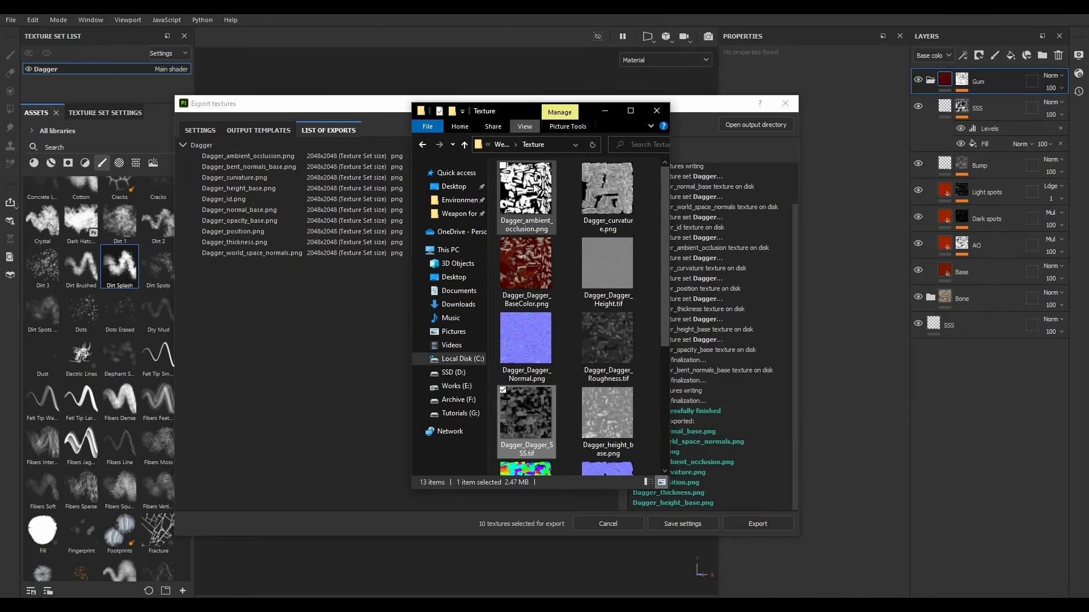
left_click(630, 111)
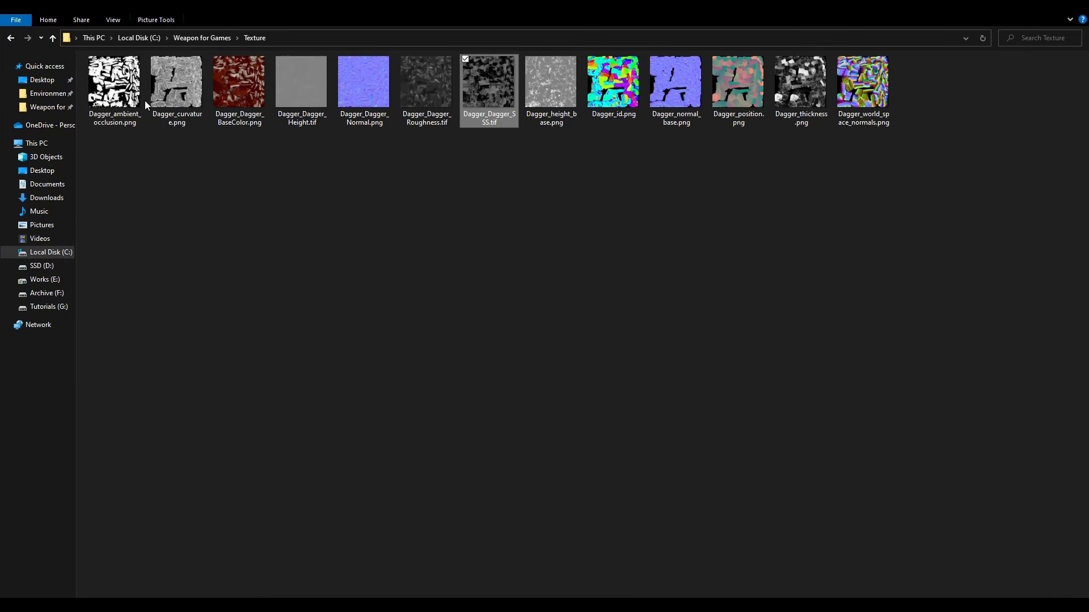
left_click(126, 93)
left_click(173, 90)
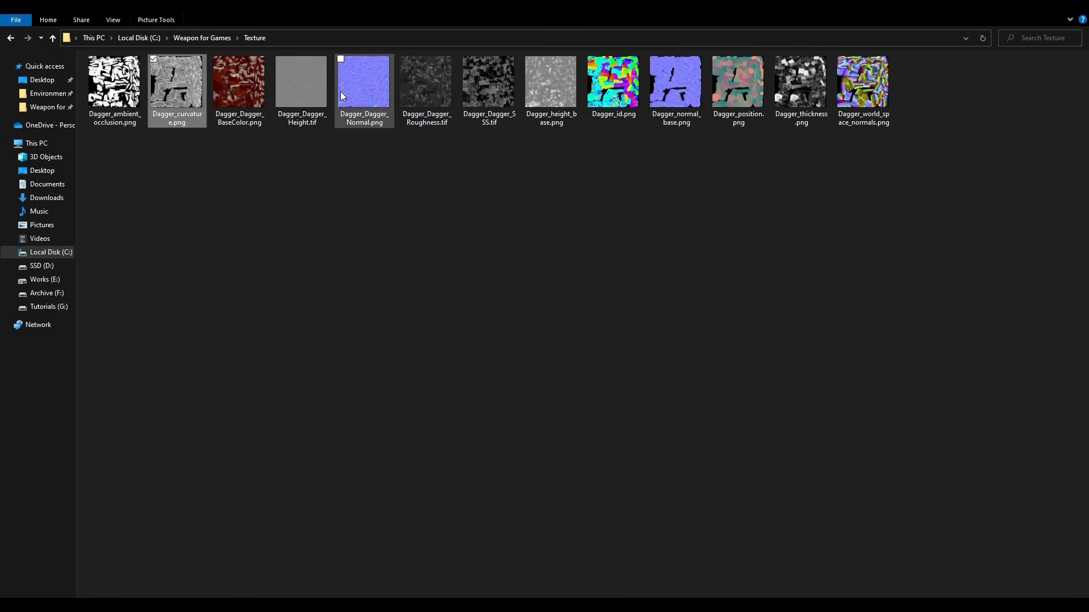
left_click_drag(647, 5, 544, 0)
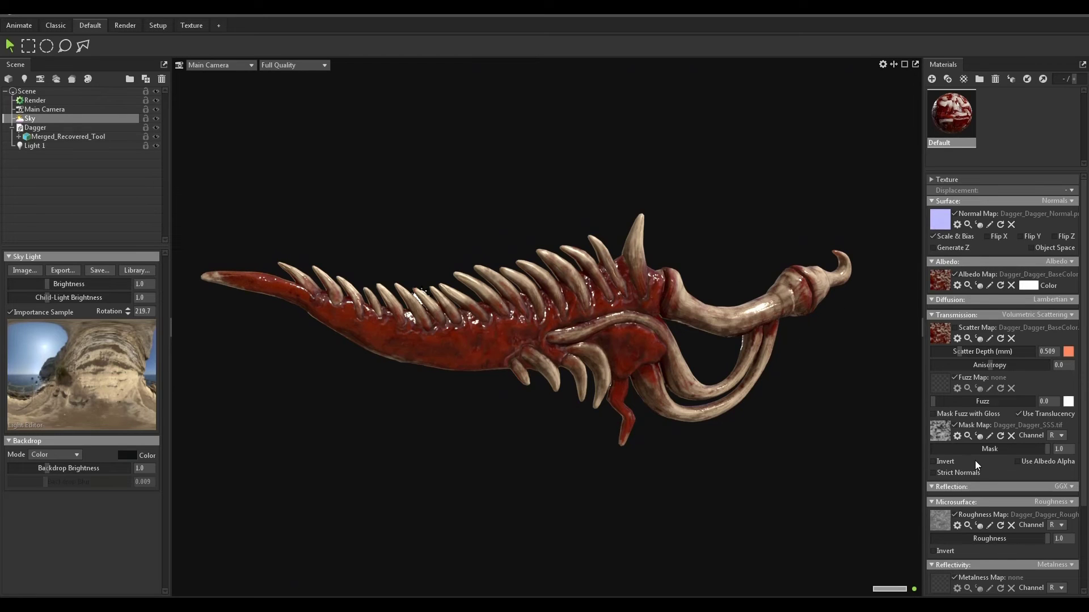
Step: Back in Marmoset Toolbag, enable Occlusion on the dagger material and assign Dagger_ambient_occlusion.png as the occlusion map at strength 1.0
scroll(975, 461, "down", 4)
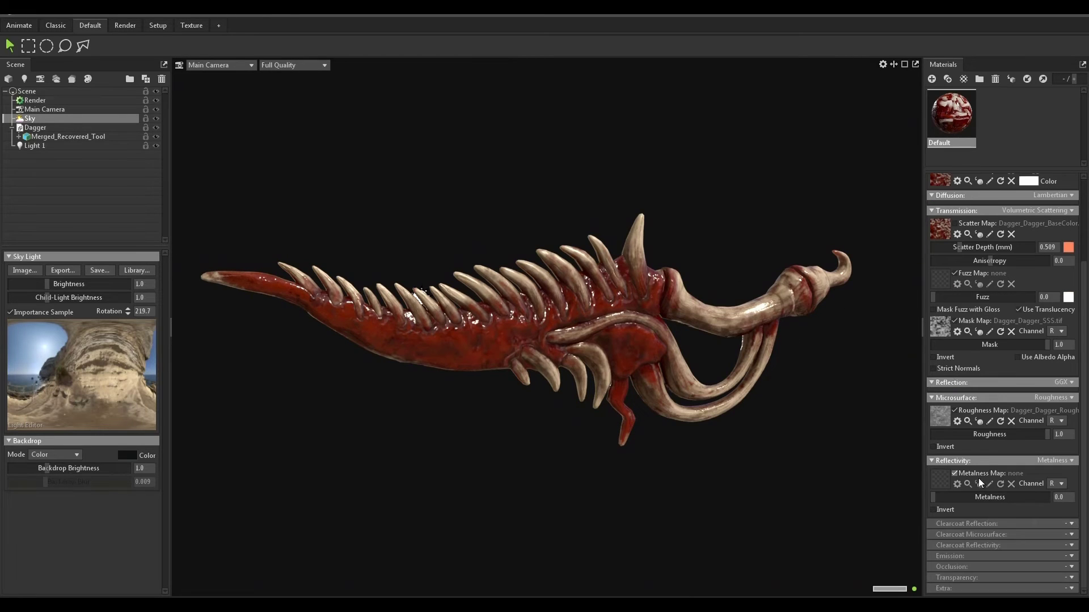
left_click(1065, 567)
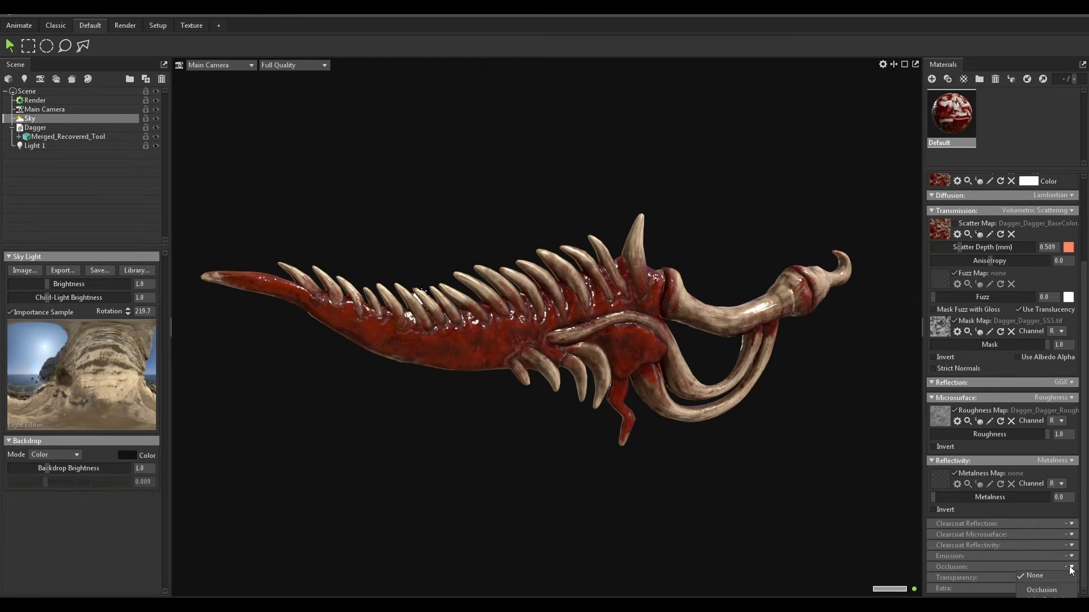
left_click(1042, 589)
scroll(992, 551, "down", 4)
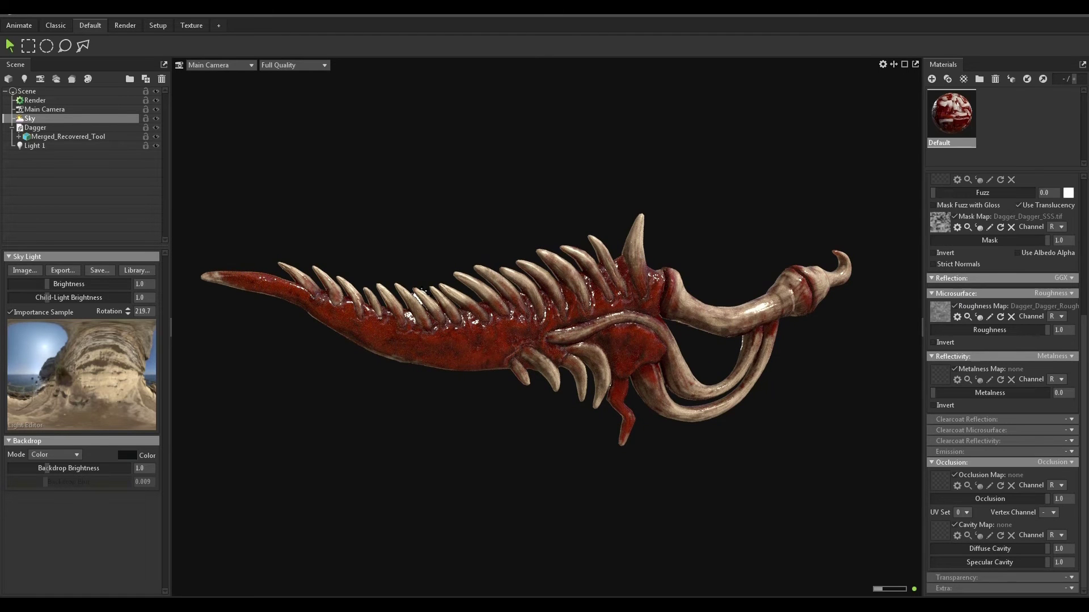
left_click_drag(695, 149, 941, 478)
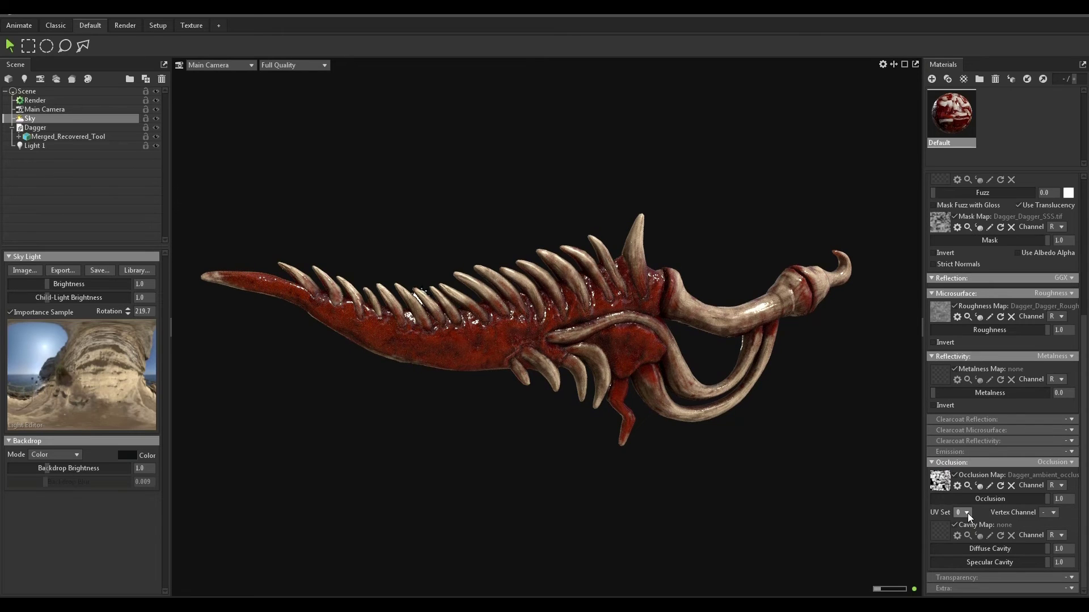
left_click_drag(1047, 499, 1084, 480)
left_click_drag(519, 455, 486, 446)
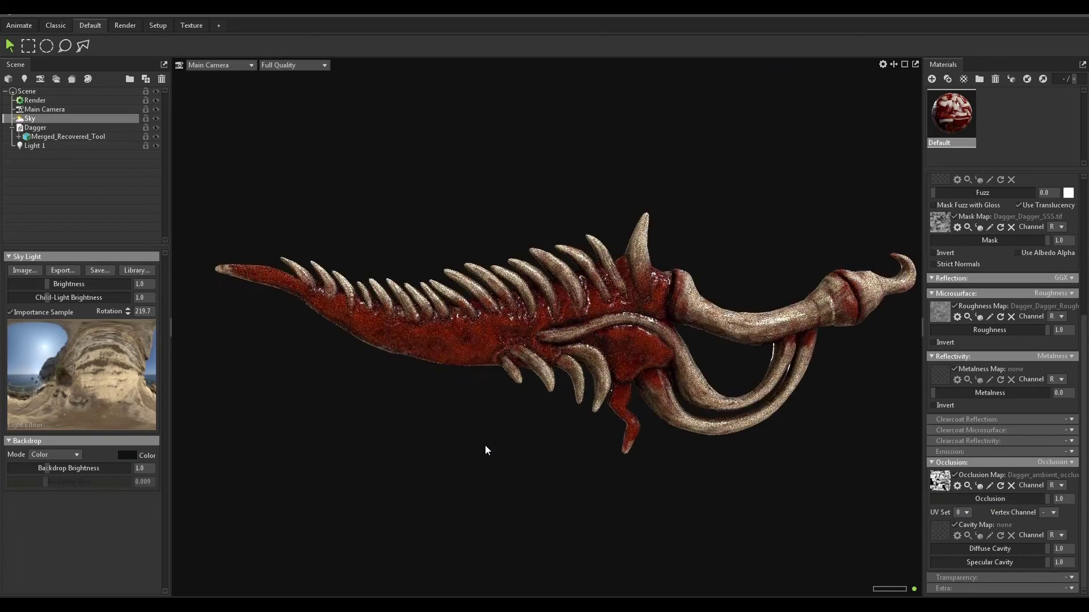
Step: Switch the main camera's lens mode to Orthographic and frame the dagger closer
left_click(61, 107)
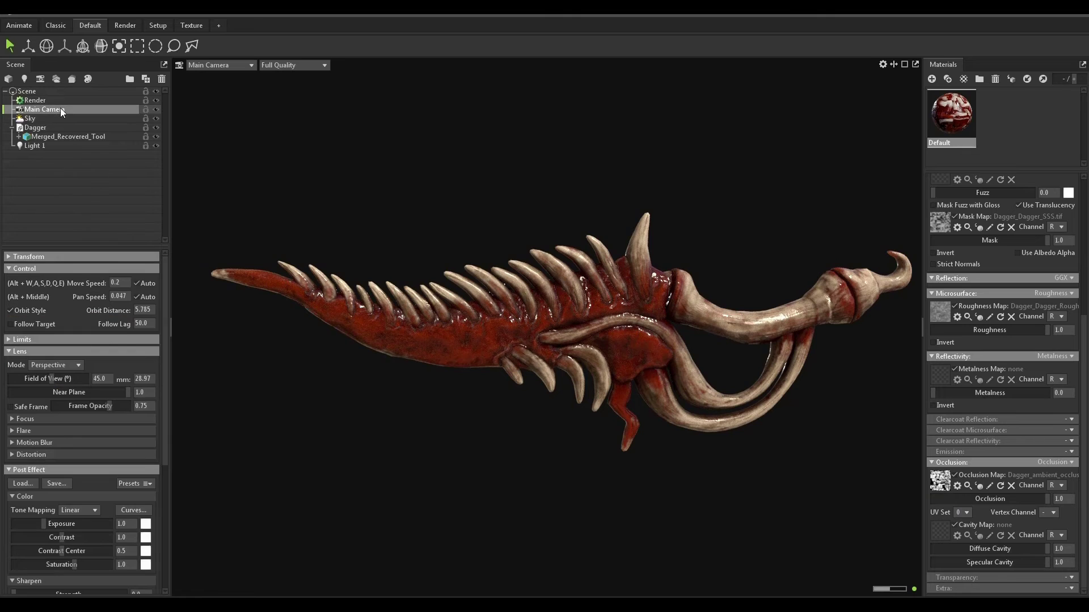
left_click(57, 364)
left_click(56, 386)
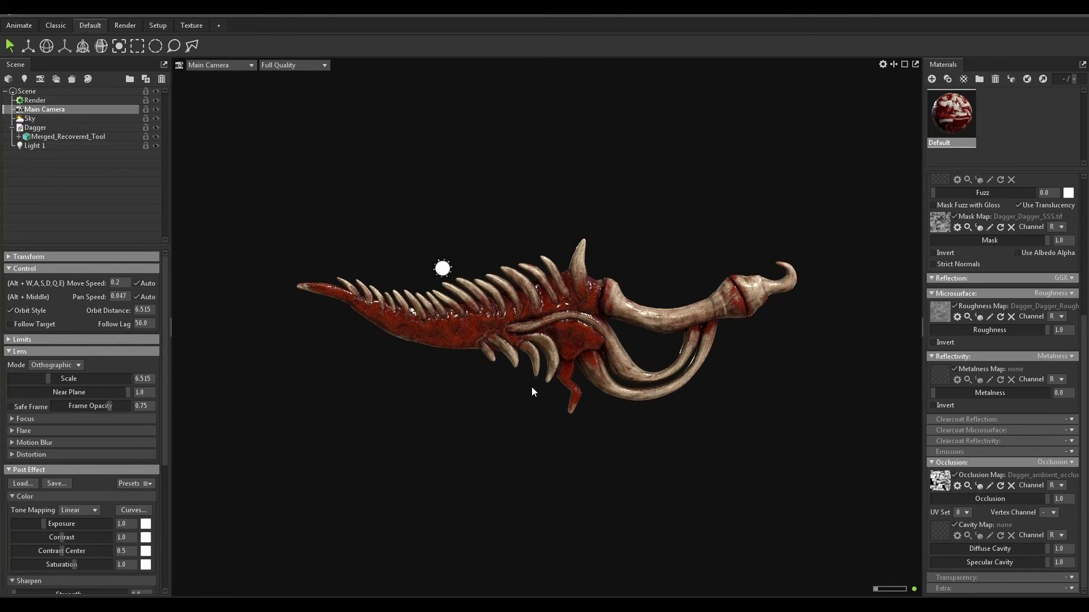
scroll(651, 417, "up", 5)
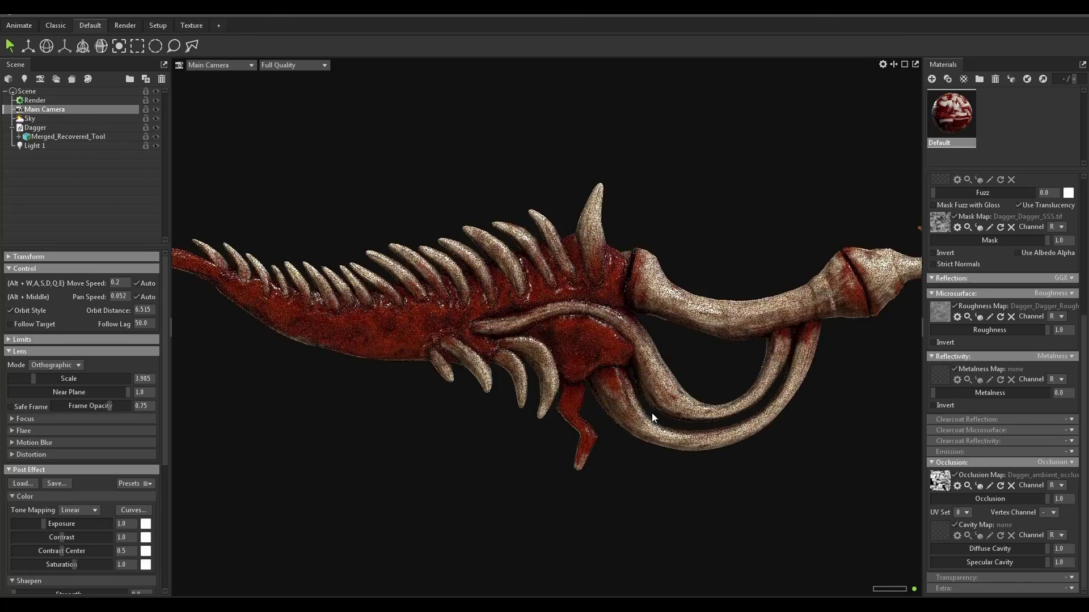
Step: Frame the whole dagger in the viewport and enable Safe Frame on the main camera
scroll(580, 404, "down", 1)
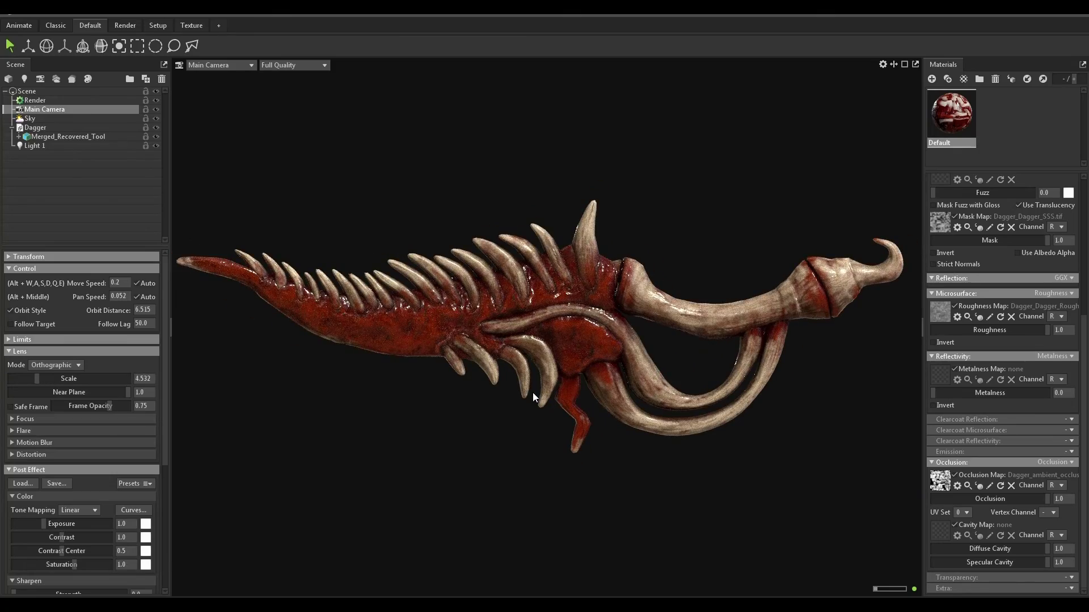
left_click(25, 407)
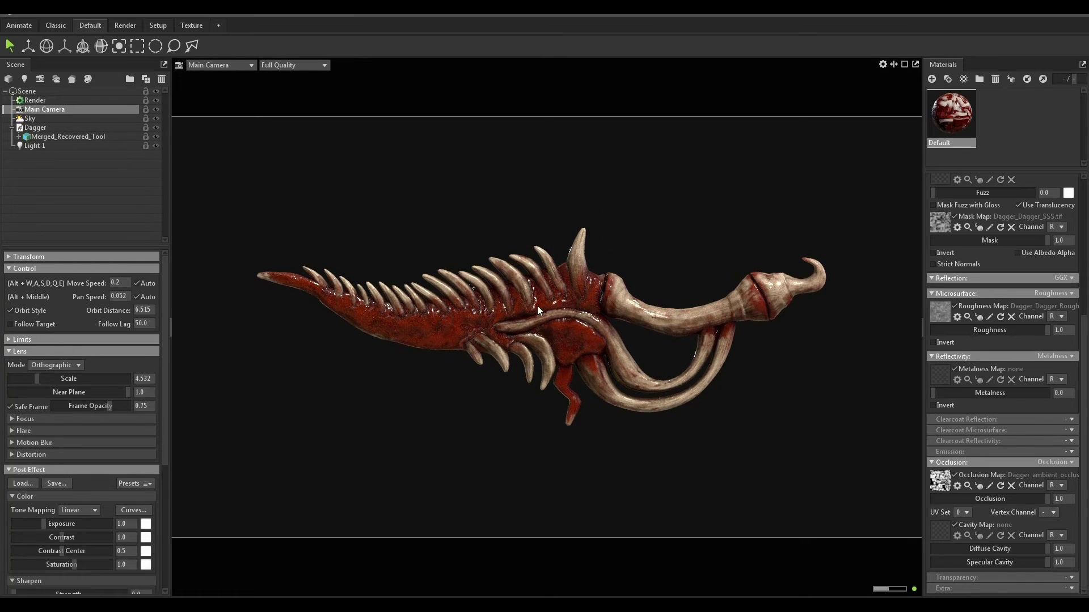
Step: In the Render object's image output settings, set the output file to 01.png in the C:/Weapon for Games folder
left_click(38, 99)
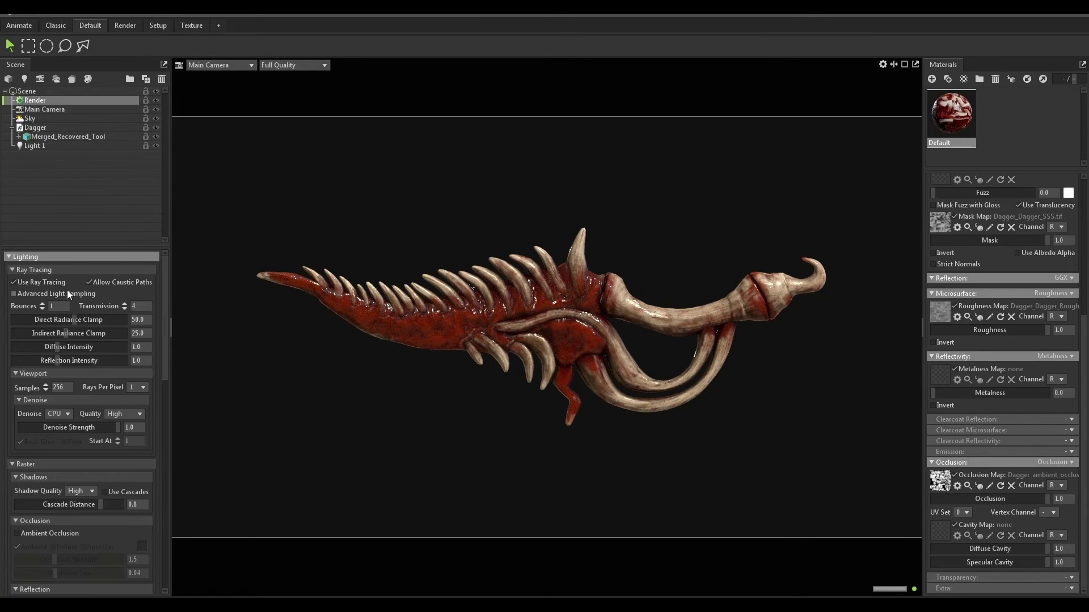
scroll(11, 406, "down", 5)
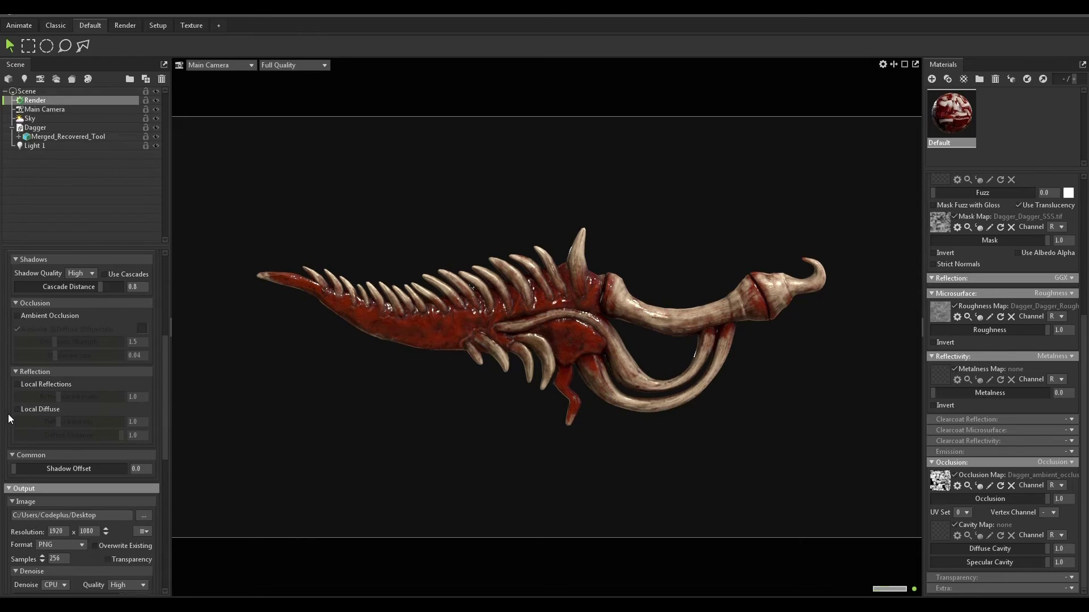
scroll(8, 417, "down", 2)
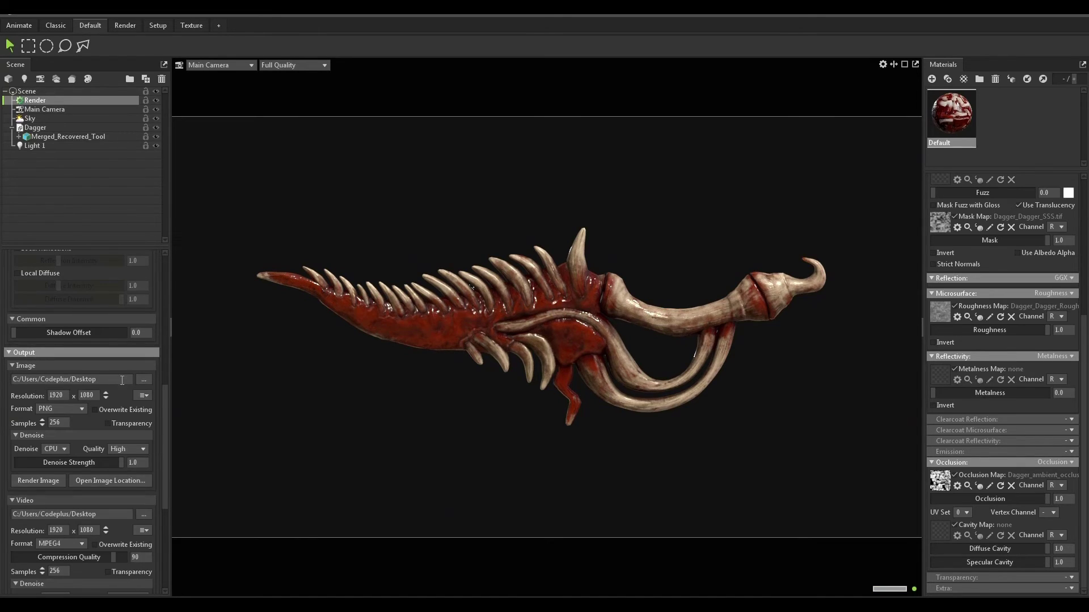
left_click(144, 379)
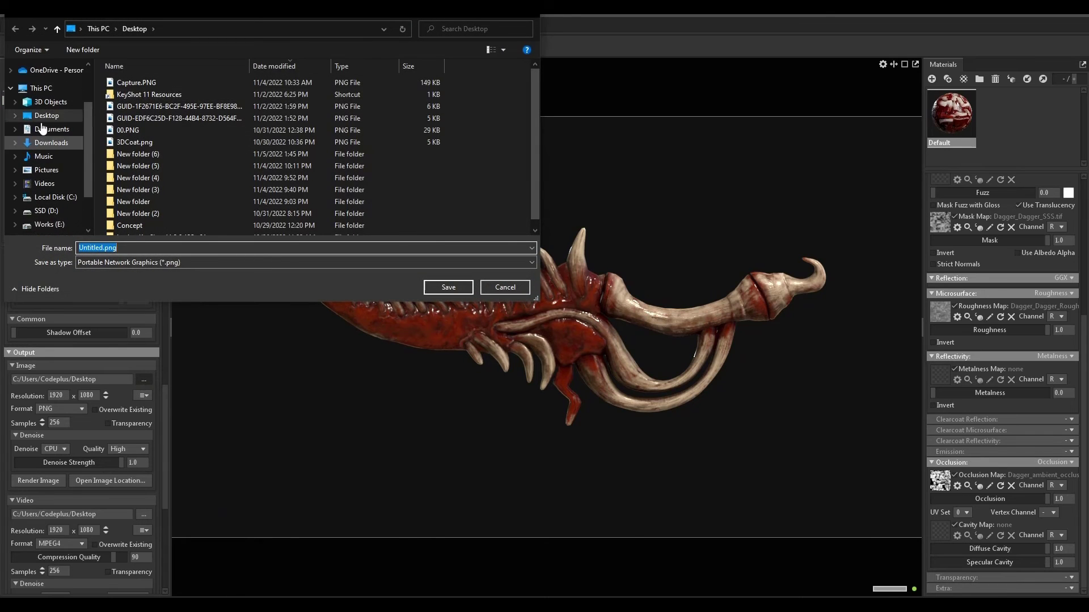
scroll(42, 128, "up", 2)
left_click(53, 102)
left_click(52, 115)
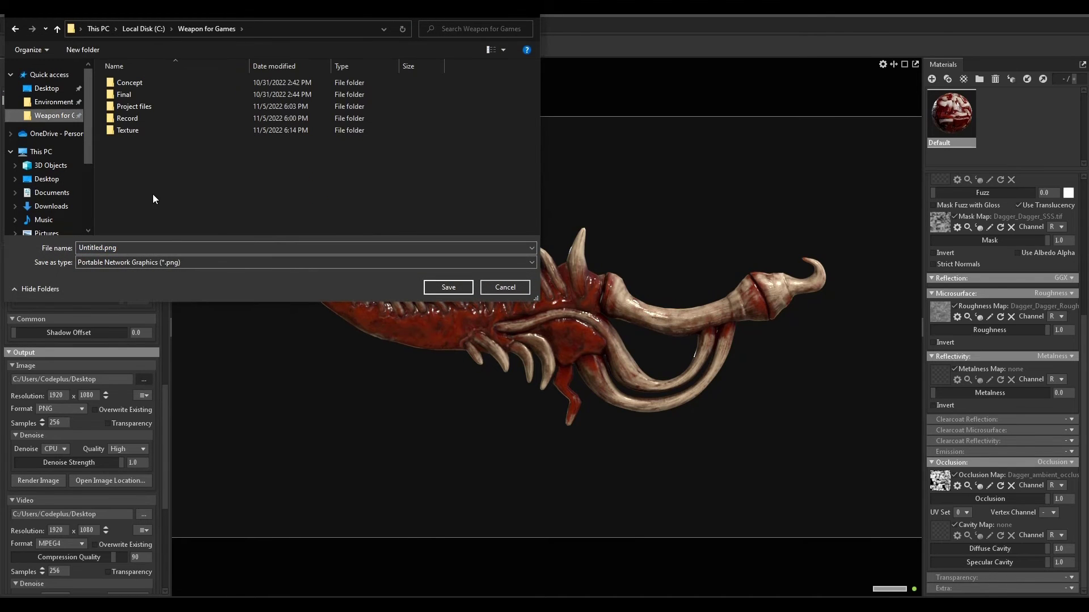
left_click(225, 252)
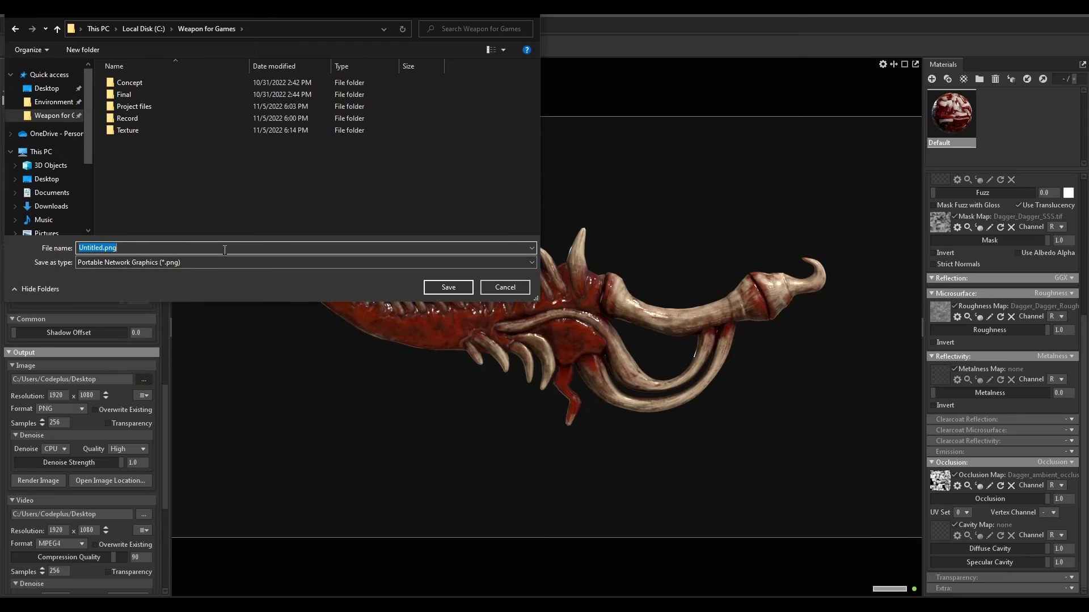
type("01")
left_click(454, 286)
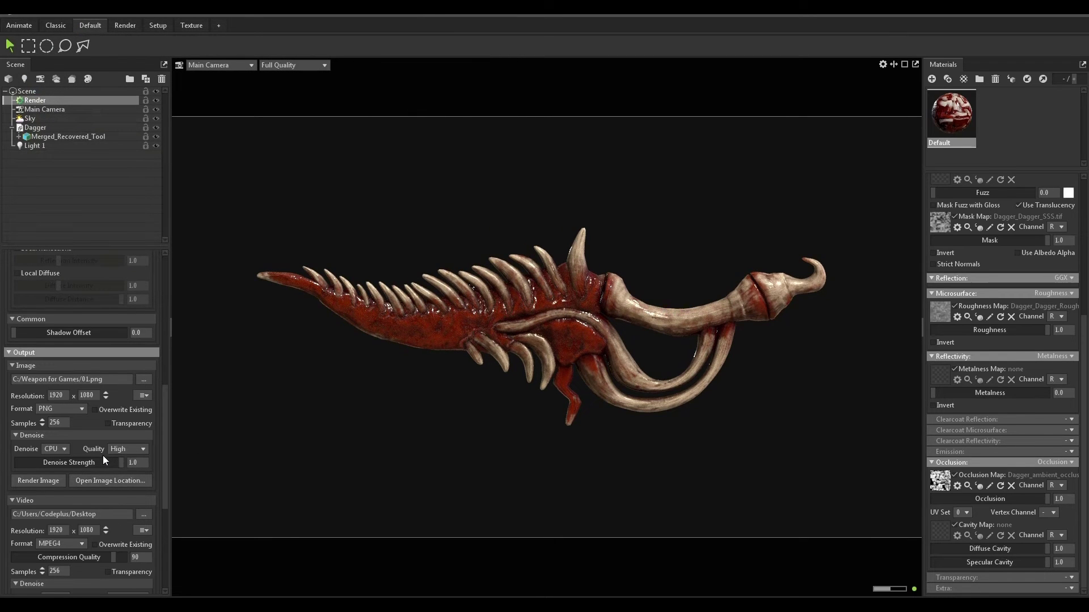
Step: Enable Transparency and set 2000 samples for the image output, then enlarge the dagger to fill the safe frame
left_click(109, 424)
double_click(60, 424)
left_click(63, 395)
scroll(529, 389, "up", 3)
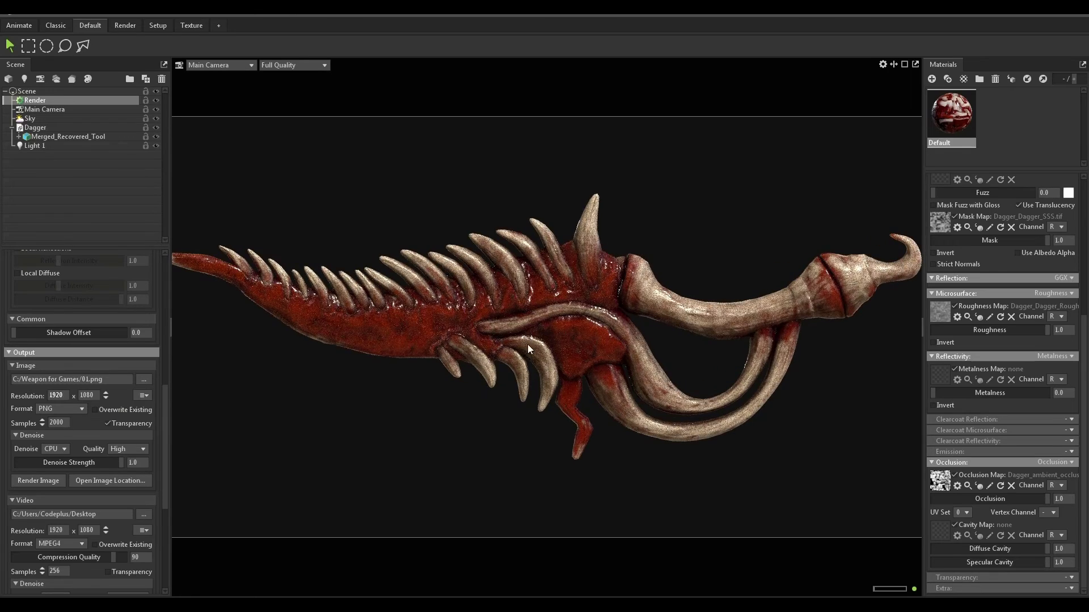
scroll(532, 413, "down", 1)
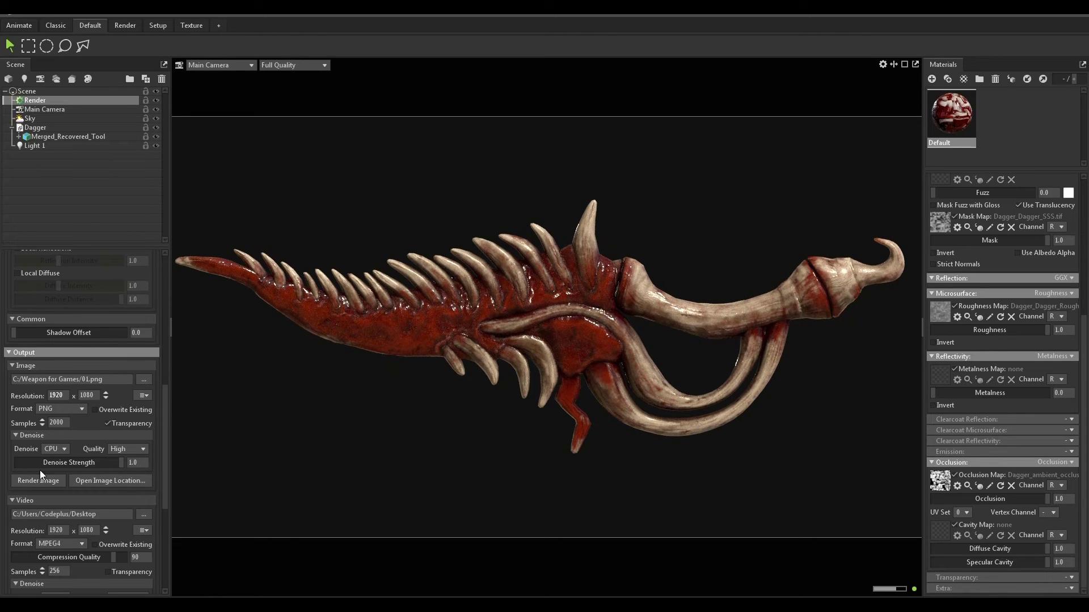
Step: Set Denoise to Off for the image output and render the image
left_click(58, 451)
left_click(57, 461)
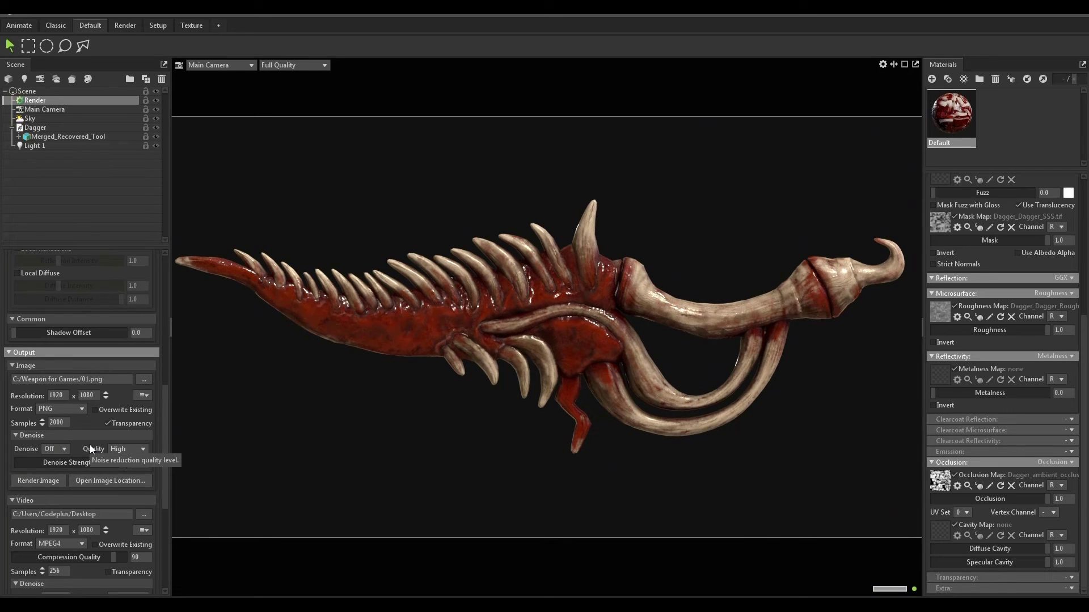
left_click(37, 480)
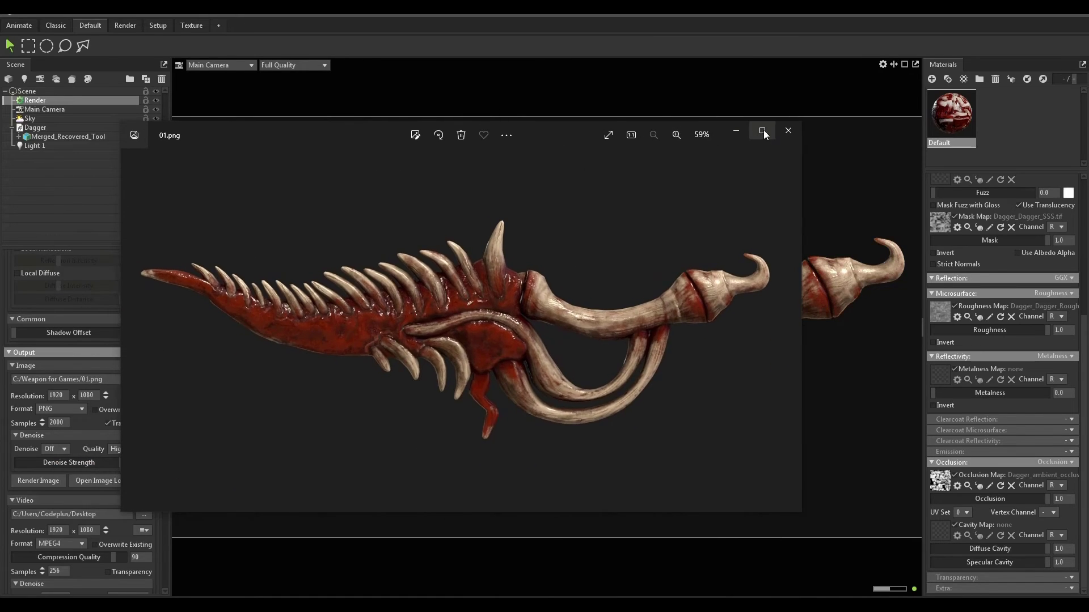
Step: Maximize the rendered 01.png and inspect the spikes and flesh detail up close
left_click(763, 131)
scroll(500, 338, "up", 10)
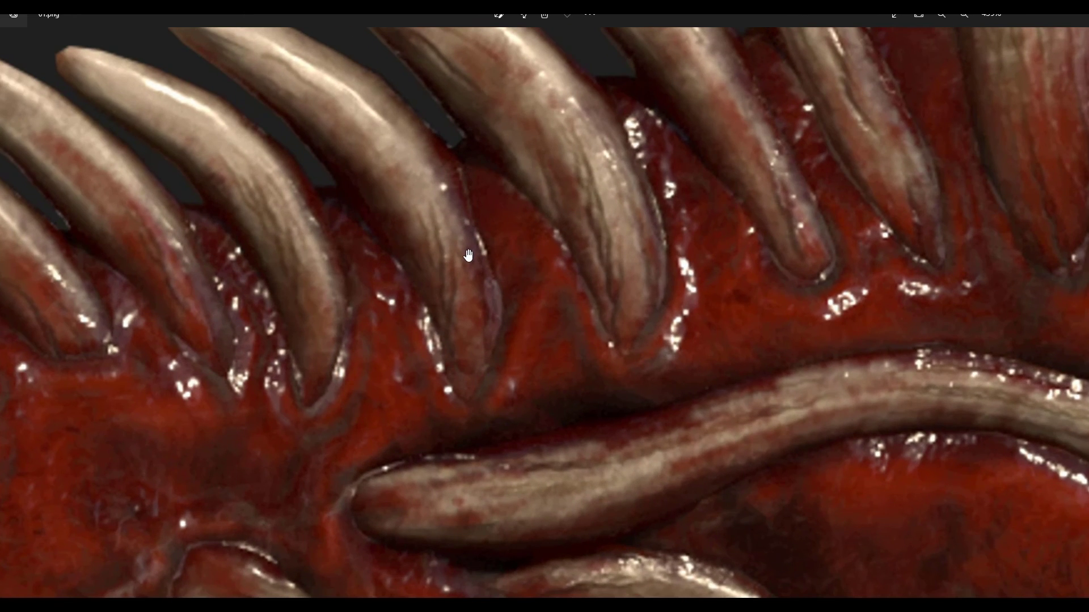
scroll(468, 255, "down", 10)
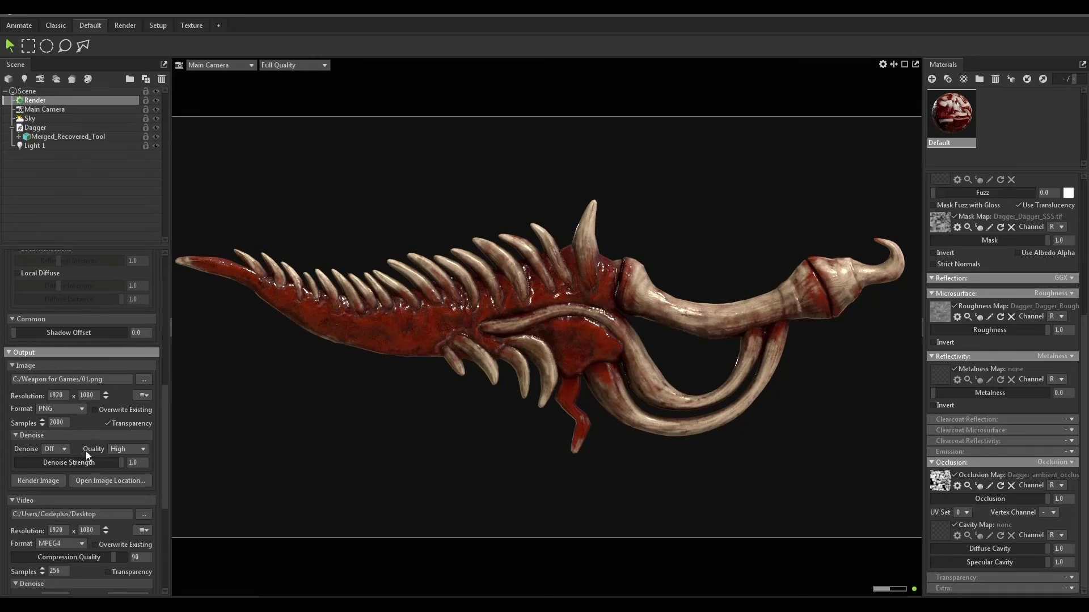
Step: Set the image output resolution to 3840 x 2160
double_click(59, 395)
type("34")
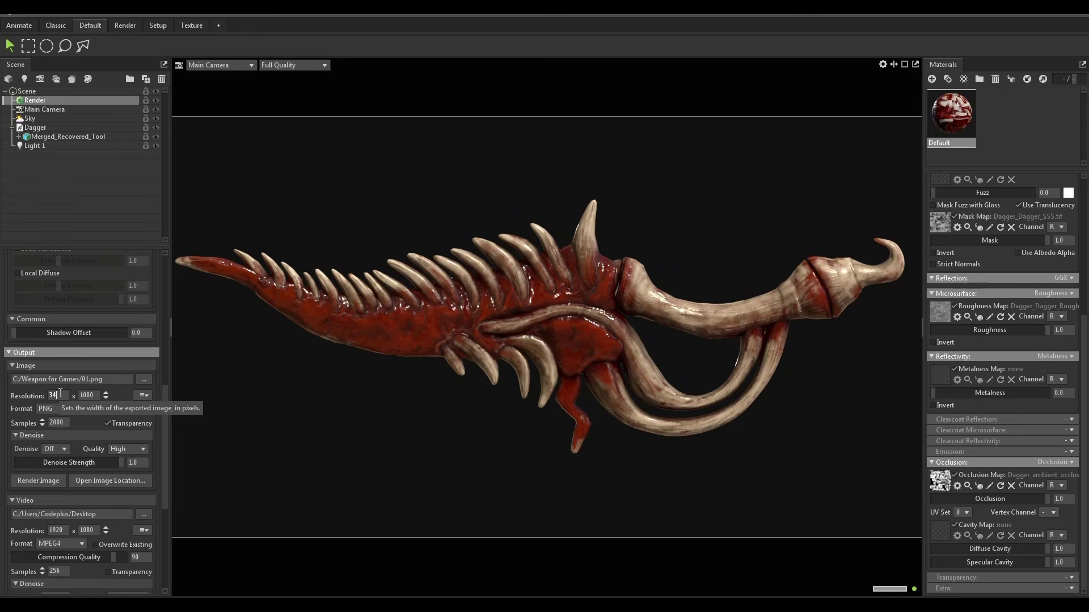
key("BackSpace")
type("840")
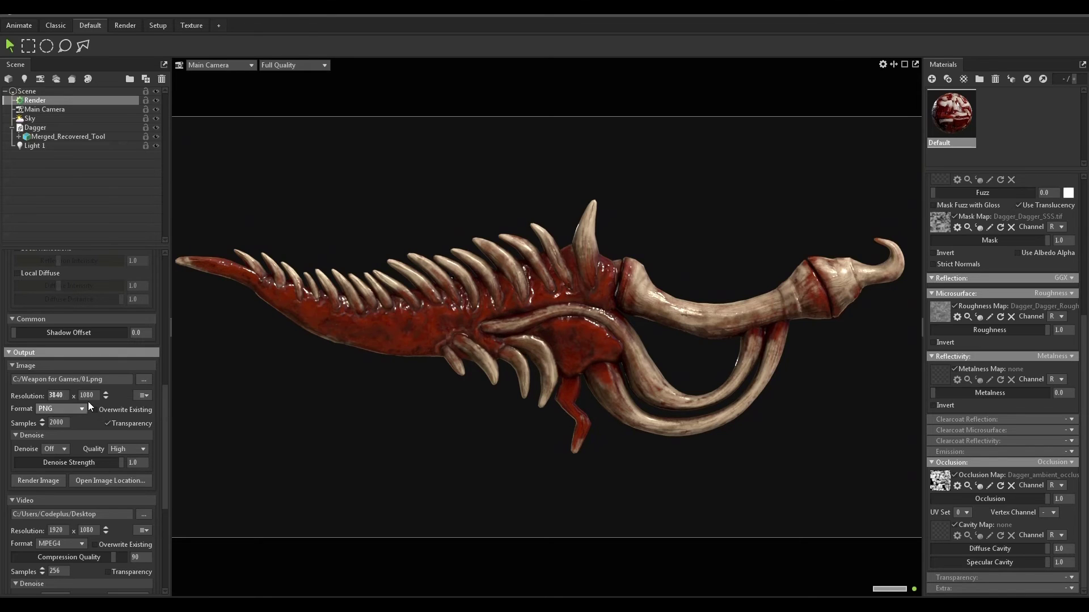
left_click(89, 397)
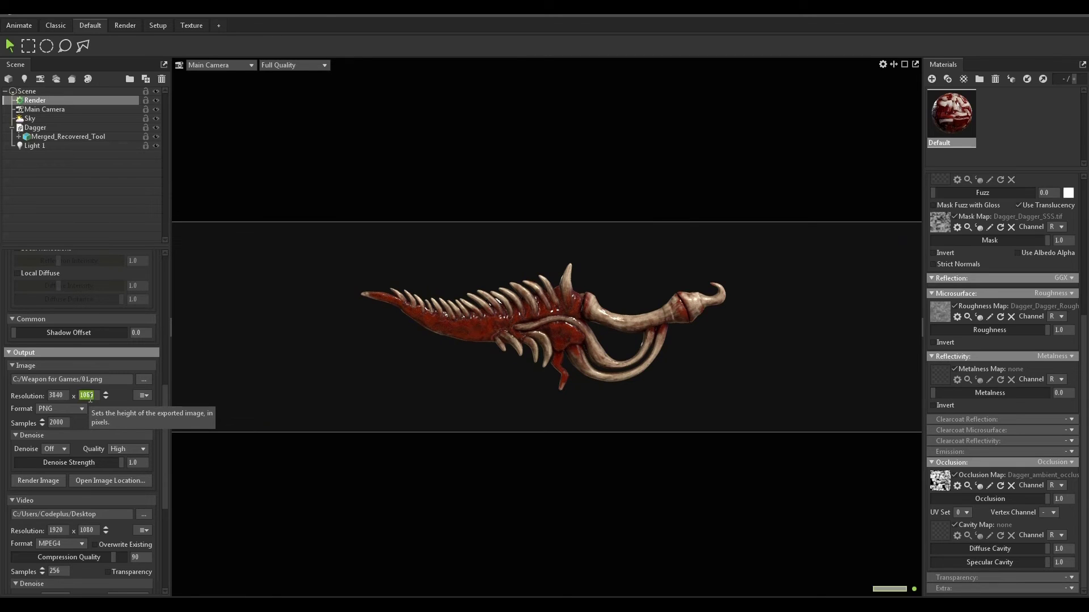
type("2160")
key("Return")
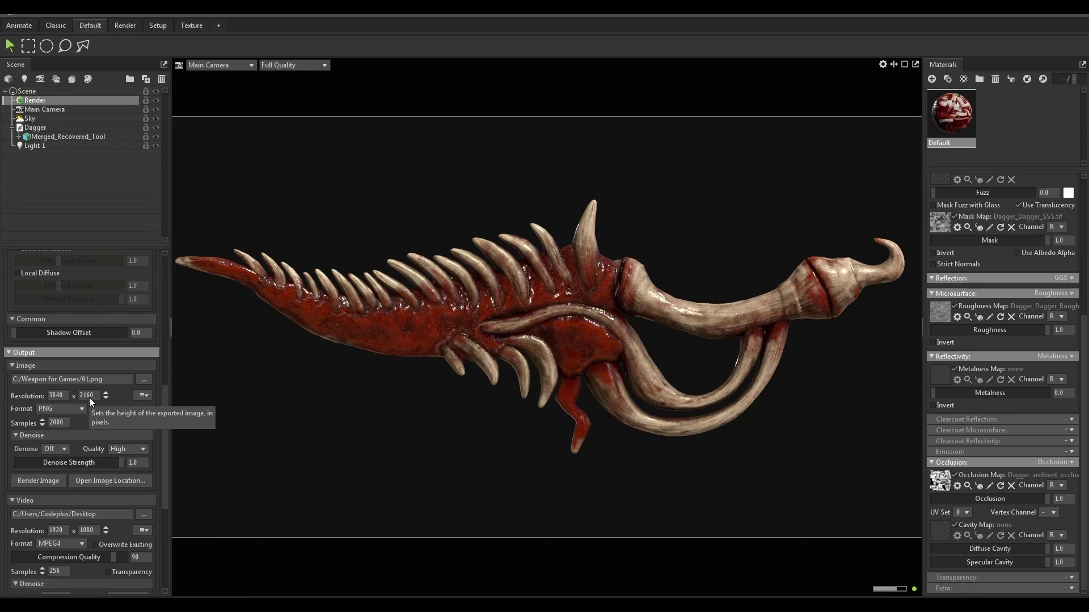
Step: Render the dagger at 3840 x 2160 and inspect the surface detail in the resulting image
left_click(38, 480)
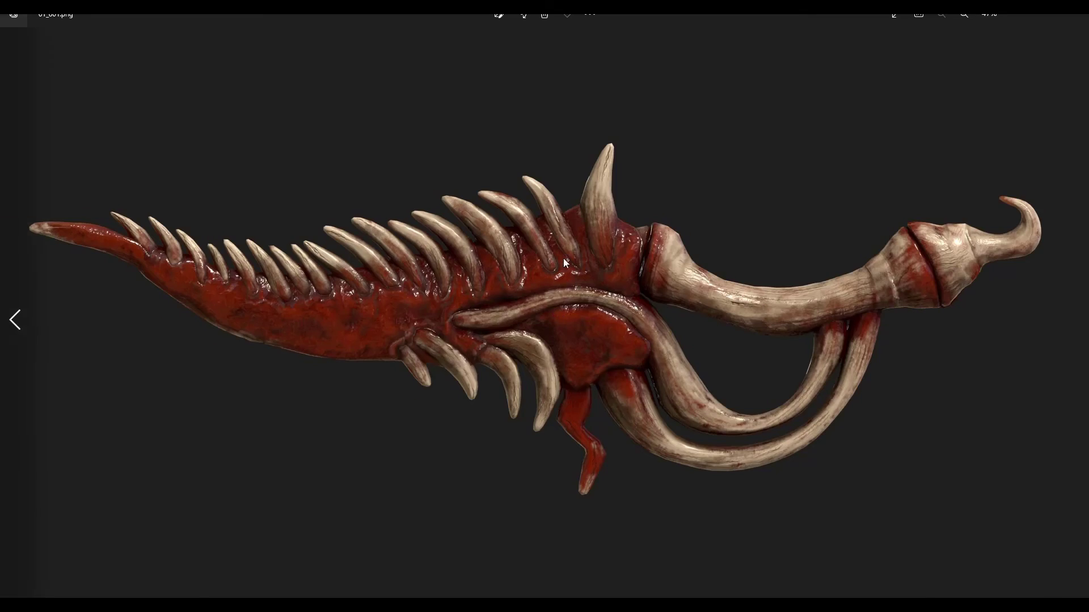
scroll(562, 253, "up", 5)
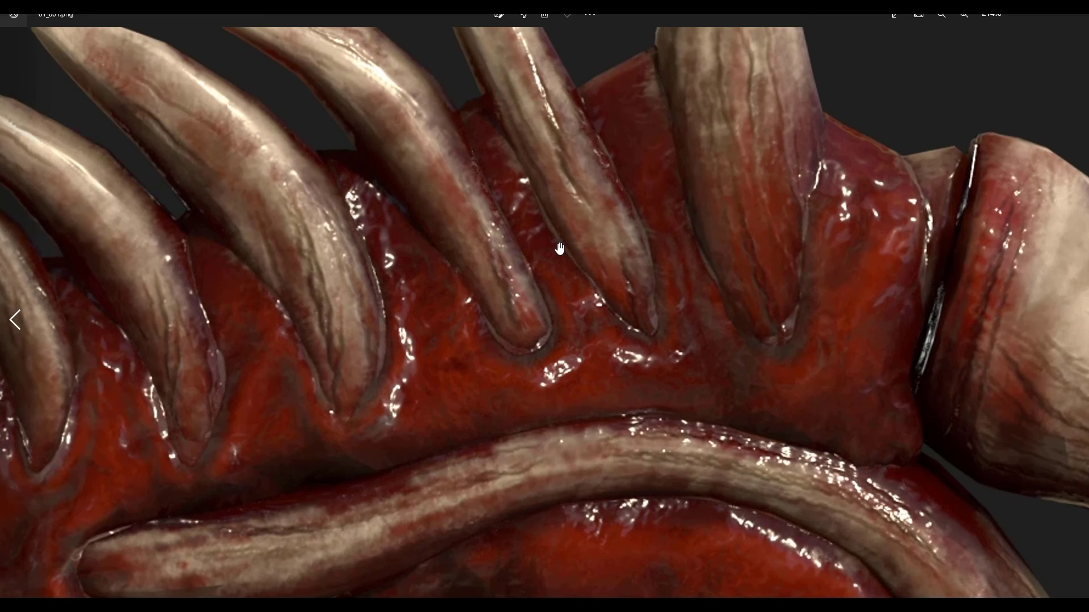
scroll(559, 249, "down", 6)
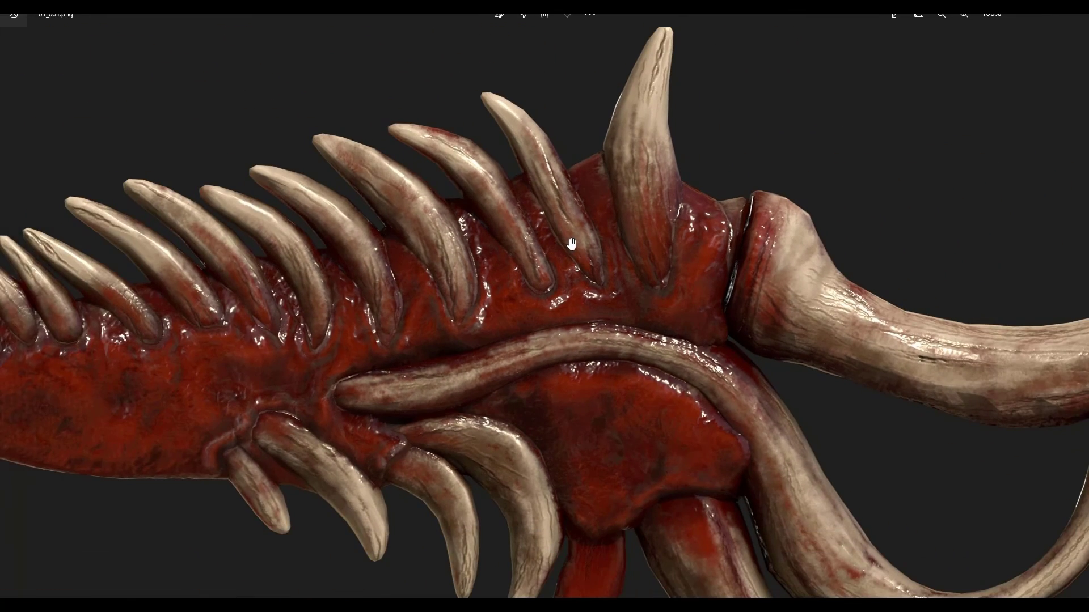
scroll(567, 254, "down", 2)
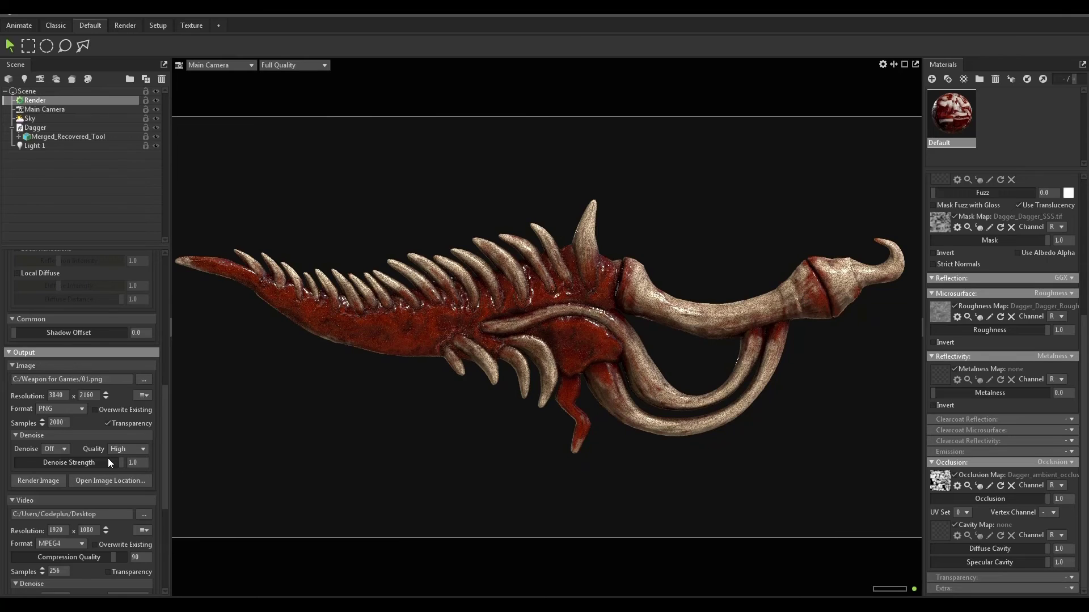
Step: Set the image output to 10000 samples and save the scene as Marmoset in the Project files folder
left_click(62, 423)
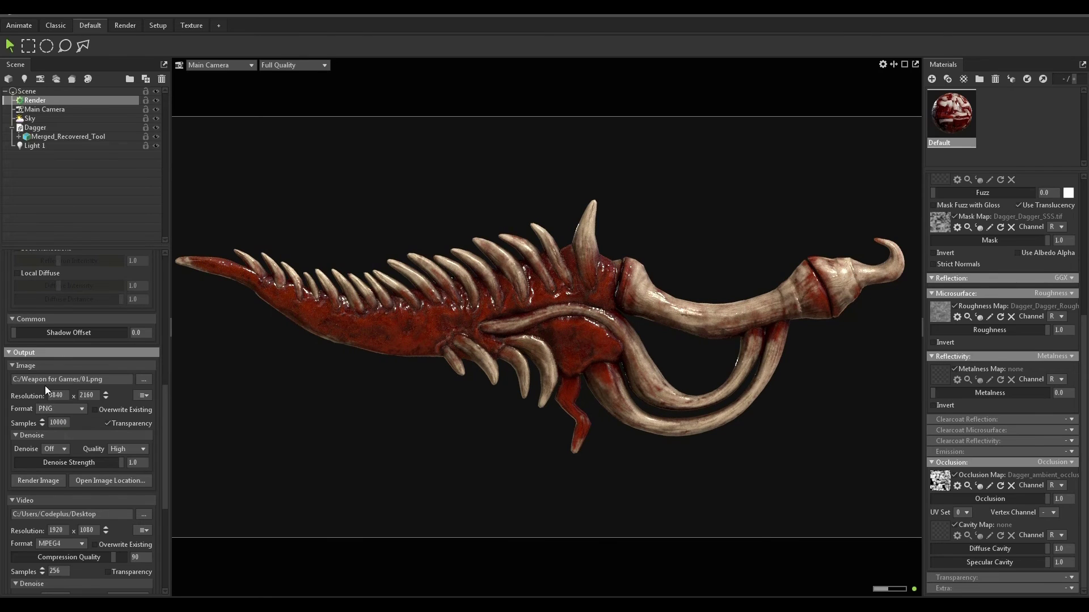
left_click(27, 11)
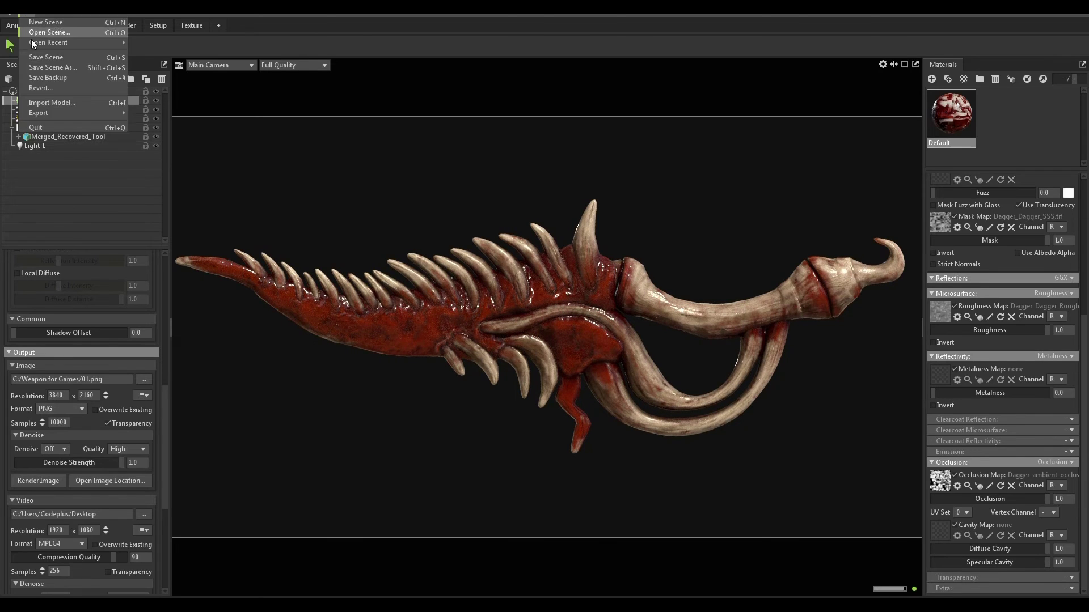
left_click(39, 59)
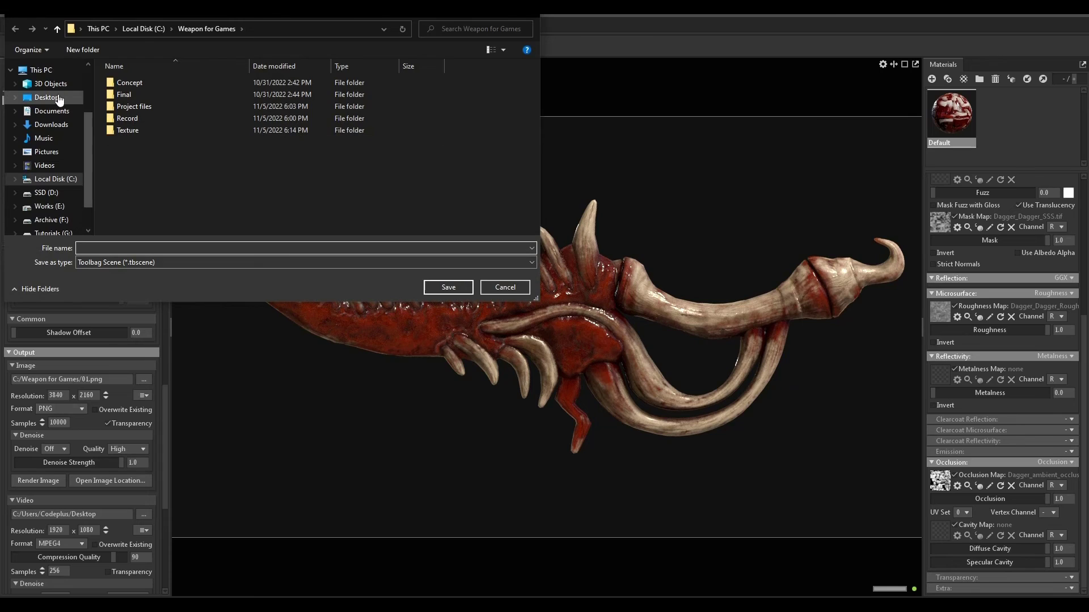
scroll(56, 100, "up", 3)
double_click(157, 107)
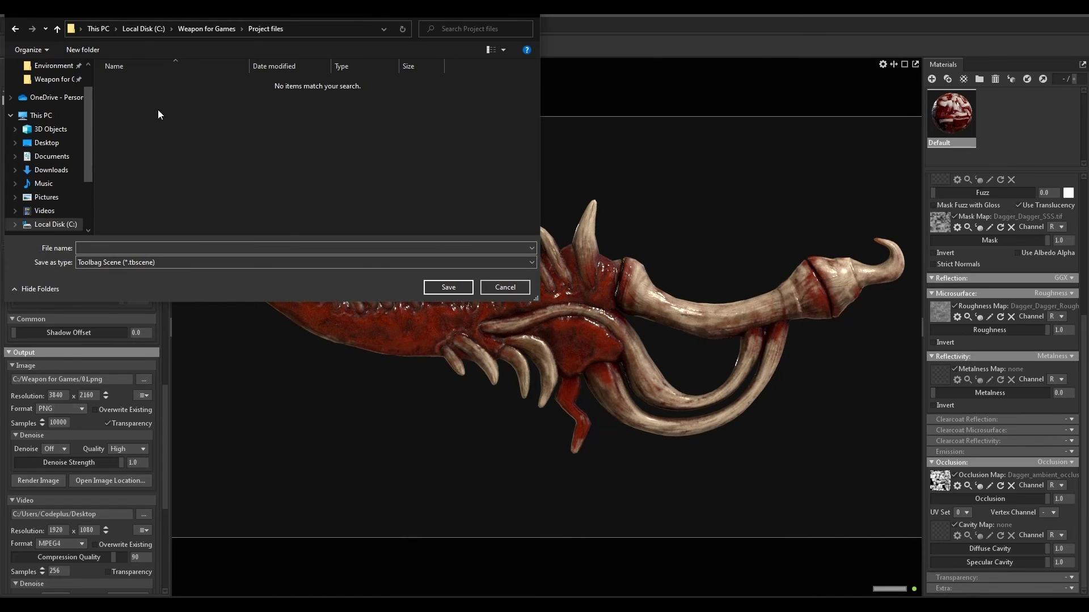
left_click(145, 248)
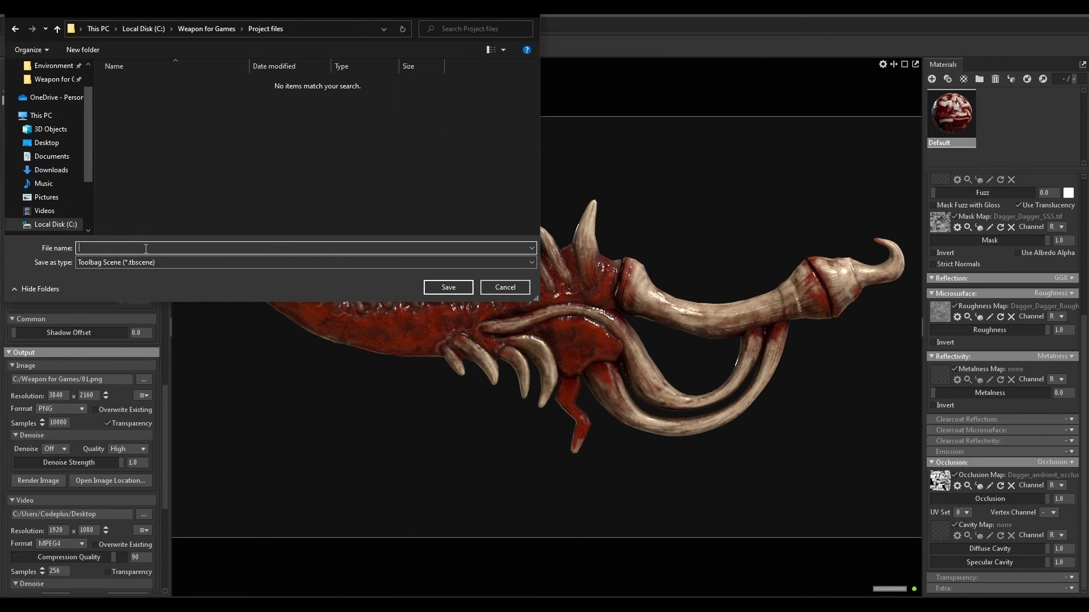
type("Marmoset")
key("Return")
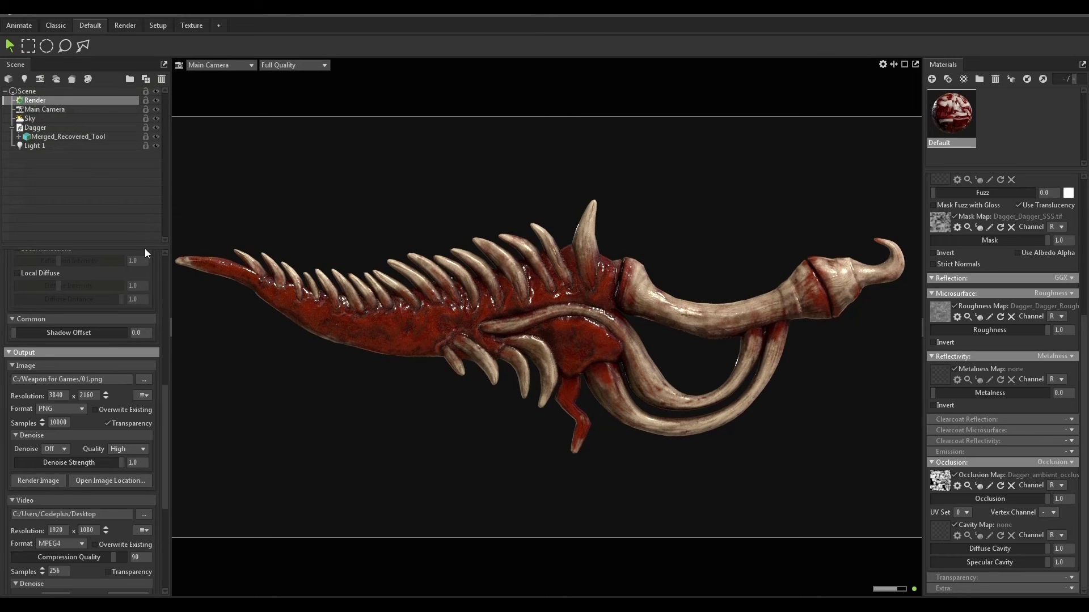
Step: Render the image with 10000 samples, examine the result at several zoom levels and close it
left_click(39, 480)
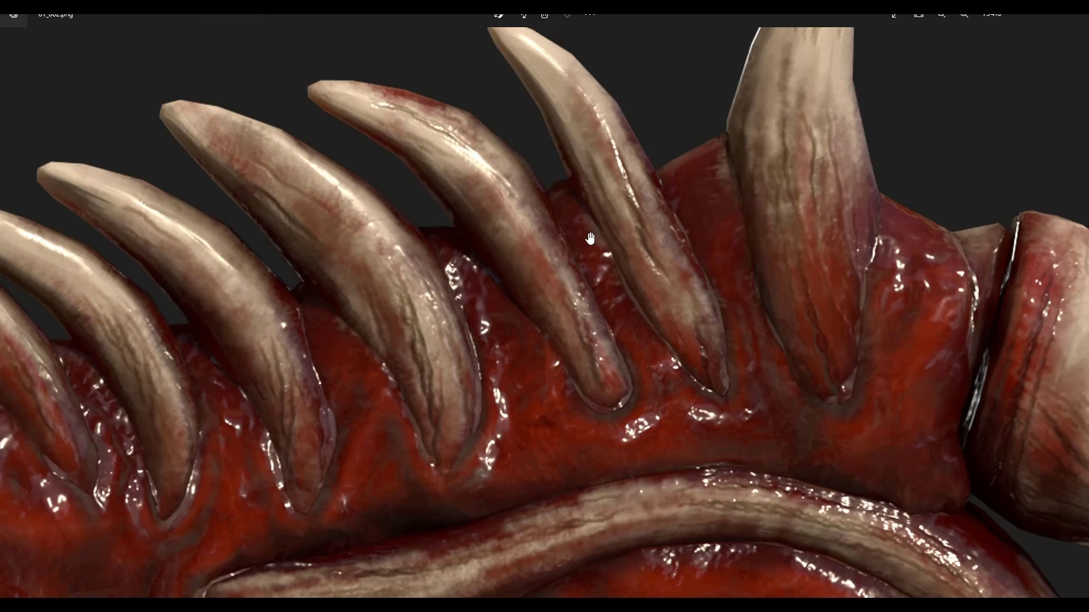
scroll(426, 281, "down", 5)
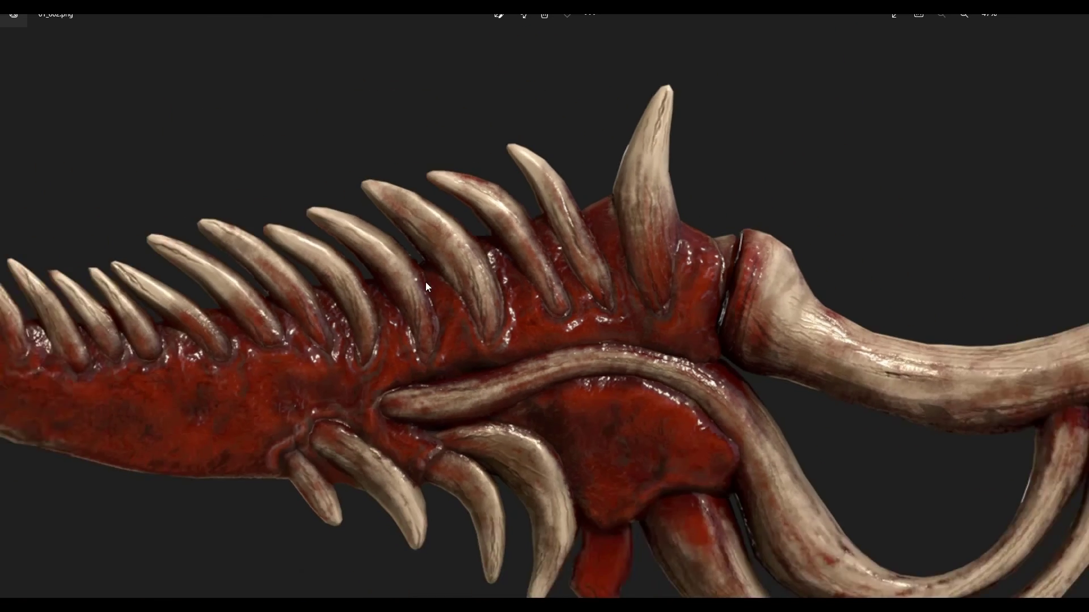
scroll(504, 351, "up", 4)
scroll(498, 311, "down", 4)
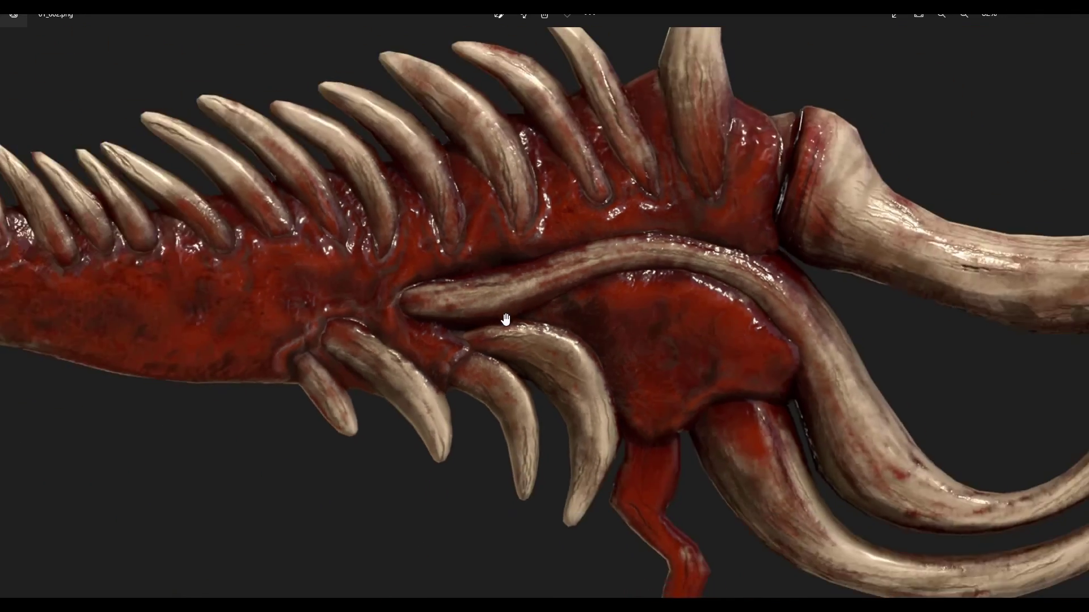
scroll(301, 303, "up", 2)
scroll(592, 302, "down", 3)
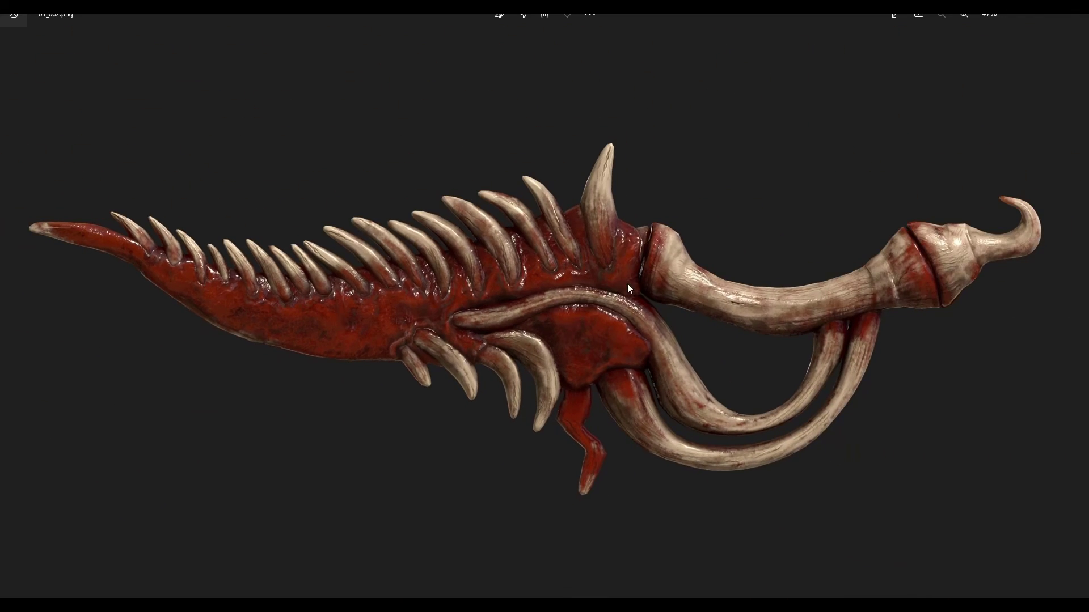
left_click(1075, 17)
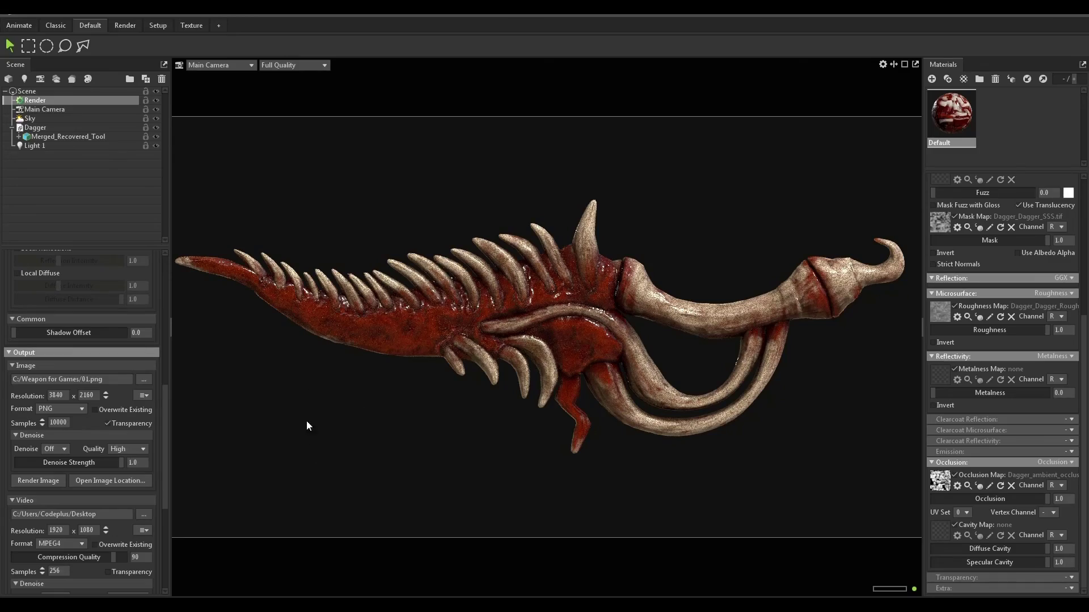
Step: Try the Burnt post effect preset on the main camera
left_click(45, 110)
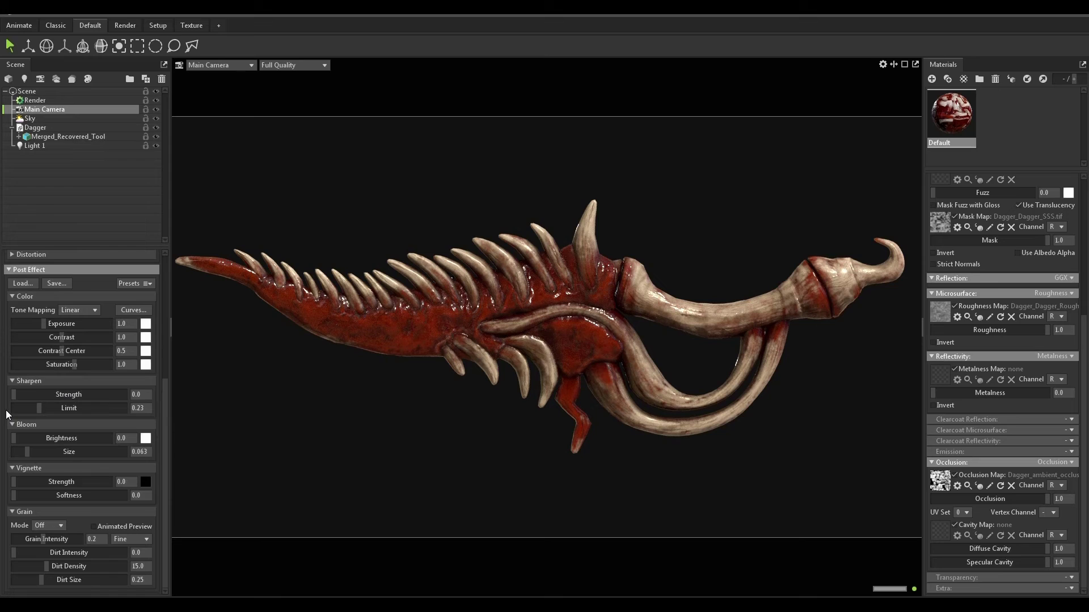
scroll(9, 407, "up", 2)
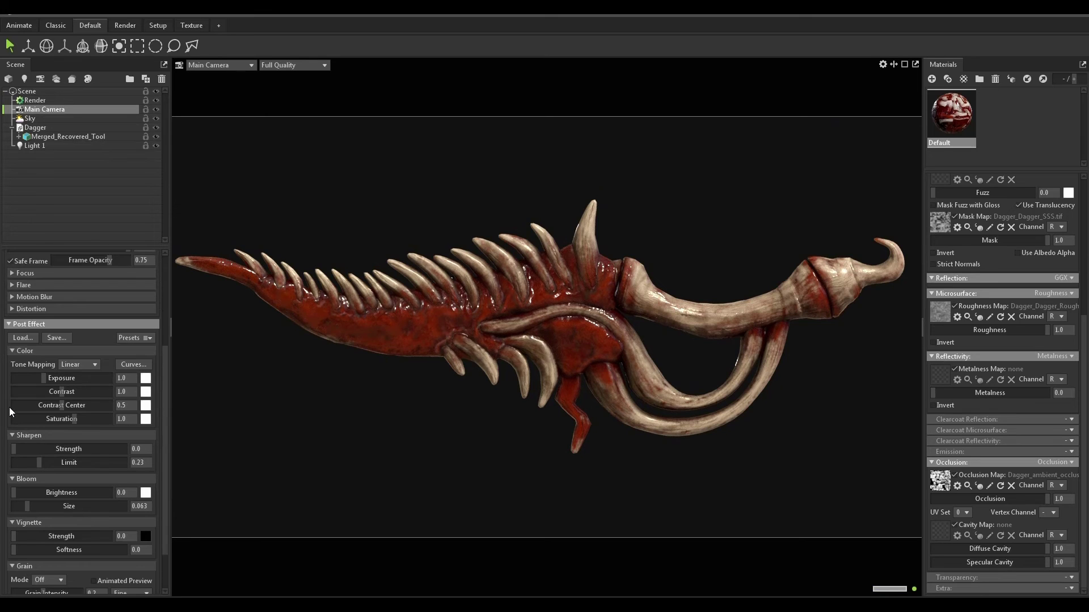
scroll(4, 367, "down", 2)
scroll(5, 366, "up", 5)
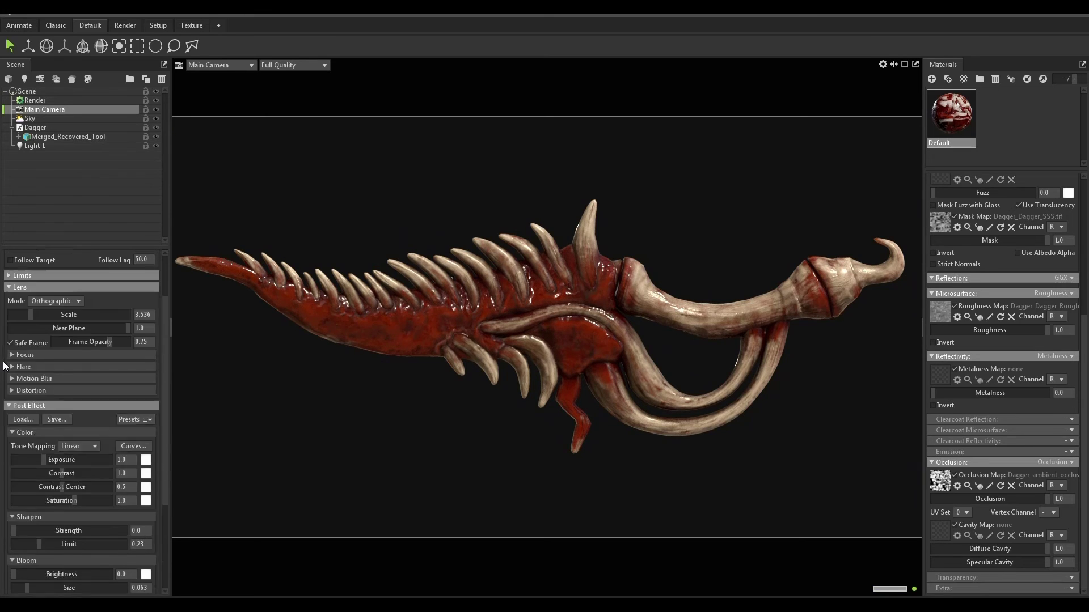
scroll(4, 367, "down", 4)
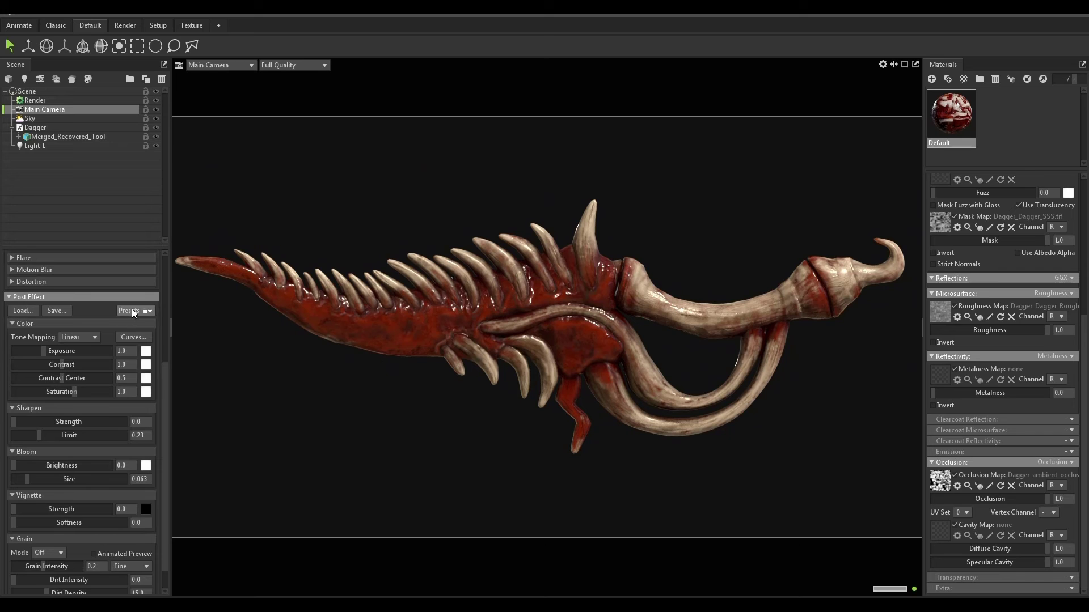
left_click(132, 311)
left_click(127, 335)
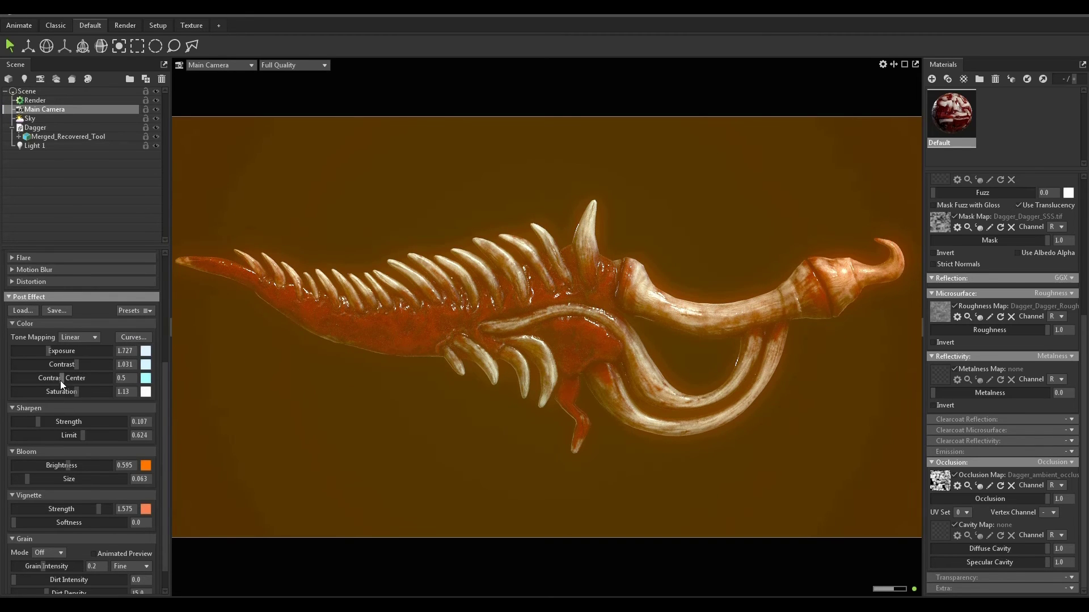
Step: Tune the post effect to contrast center 0.135, sharpen strength 0.382, bloom brightness 0.118, vignette strength 0.536, exposure 1.886 and saturation 1.304
left_click_drag(62, 377, 21, 376)
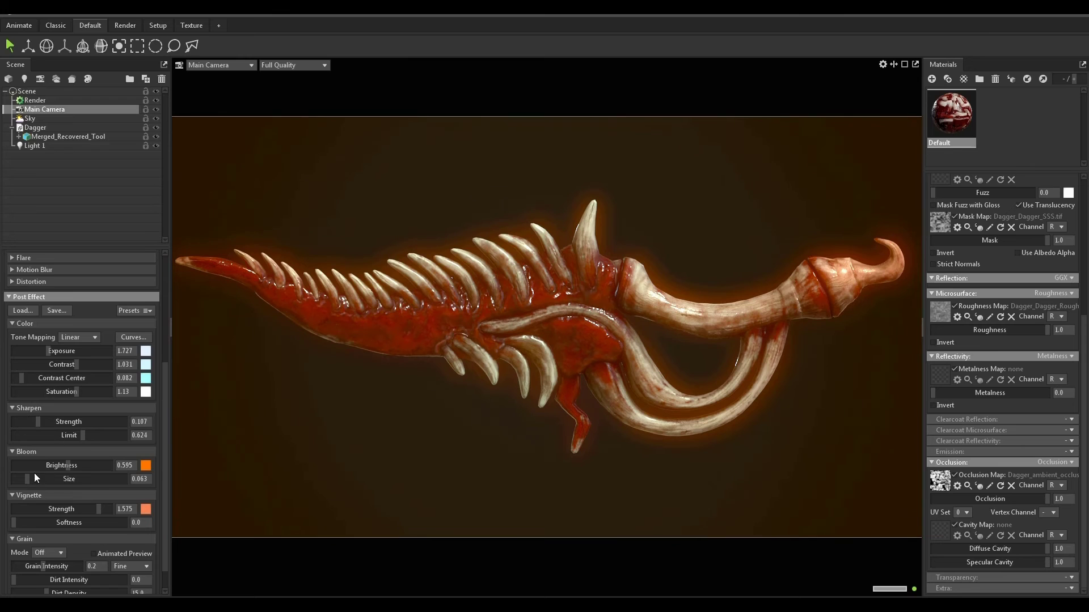
left_click_drag(67, 465, 25, 477)
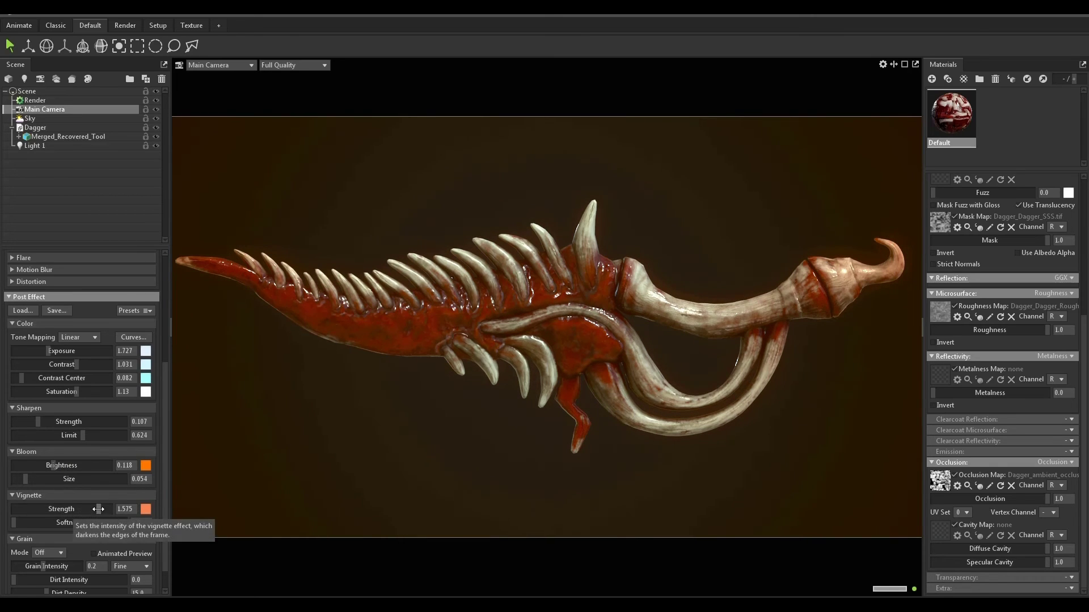
left_click_drag(96, 509, 64, 509)
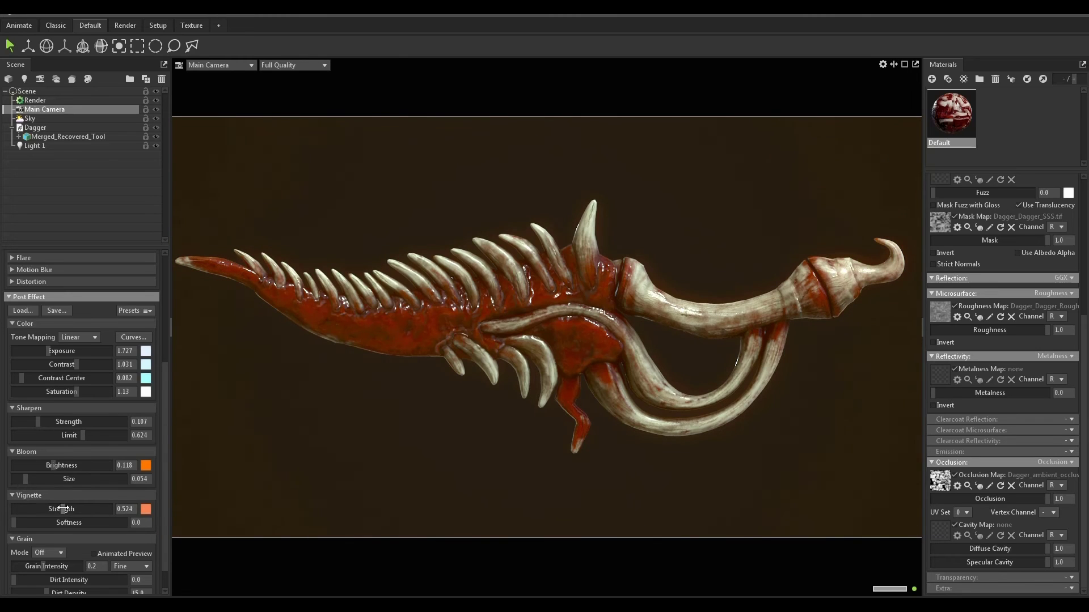
left_click_drag(38, 421, 97, 397)
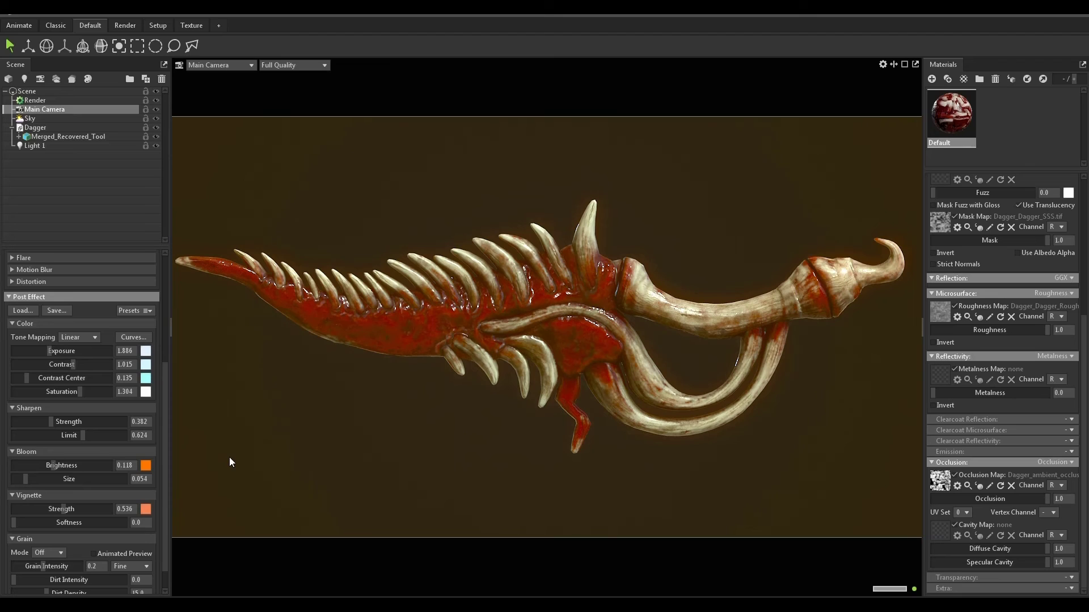
Step: Try the BW High Contrast, BW Low Contrast, Cool Desaturated and Noir post effect presets on the main camera
left_click(149, 310)
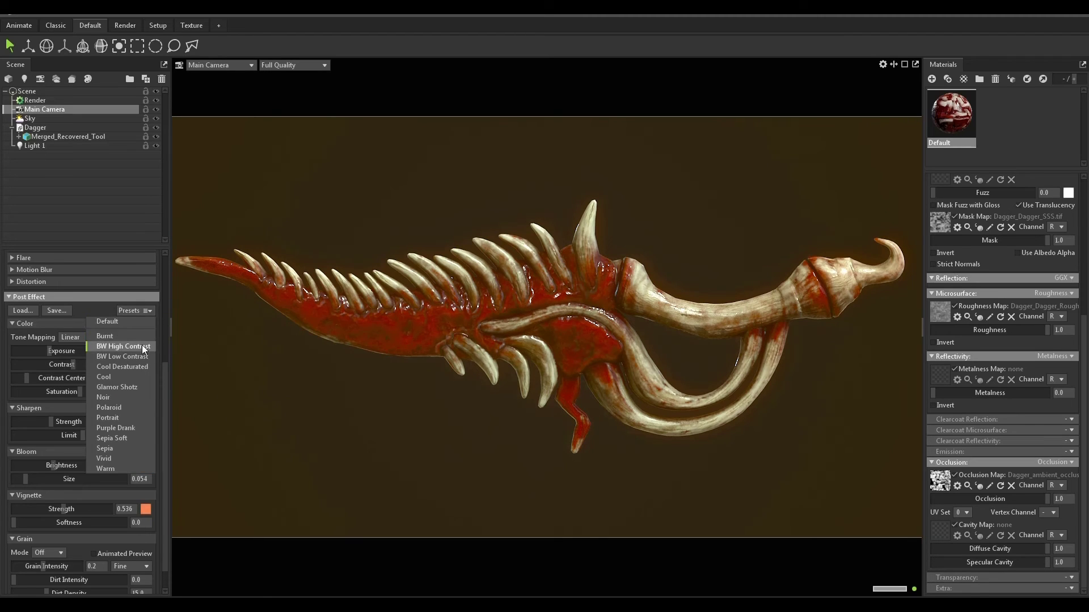
left_click(142, 346)
left_click(139, 312)
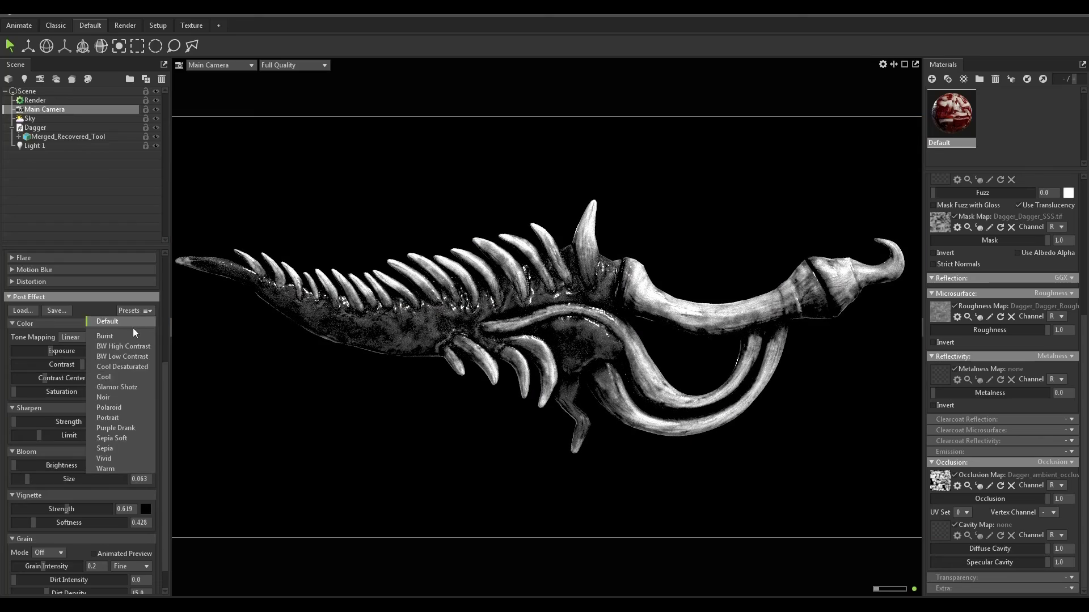
left_click(127, 358)
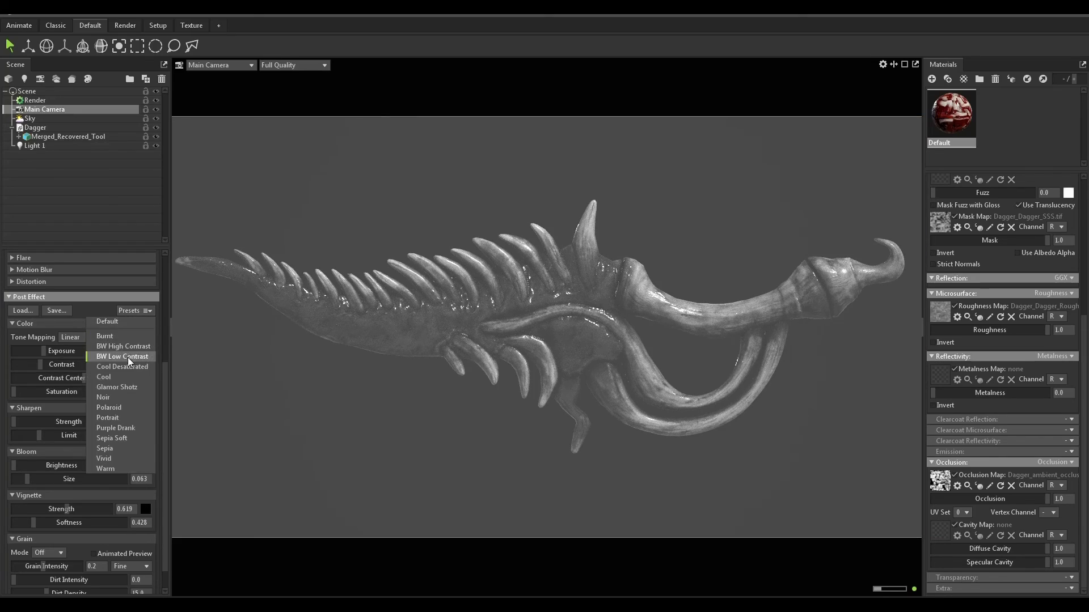
left_click(121, 366)
left_click(131, 309)
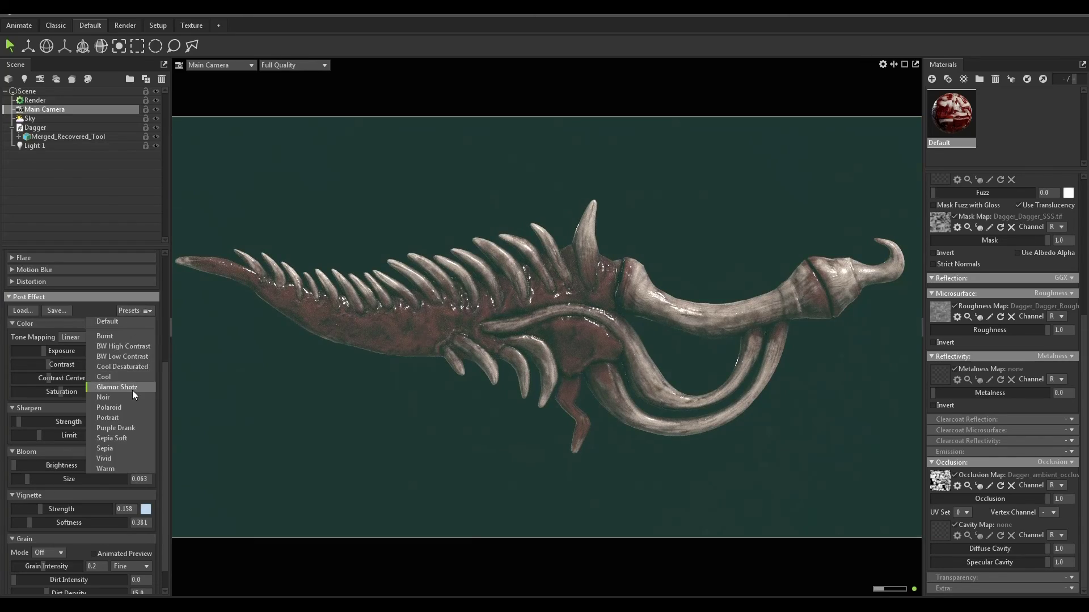
left_click(131, 397)
Step: Try a pink-tinted glowing post effect preset and set its bloom brightness to 0.11
left_click(133, 312)
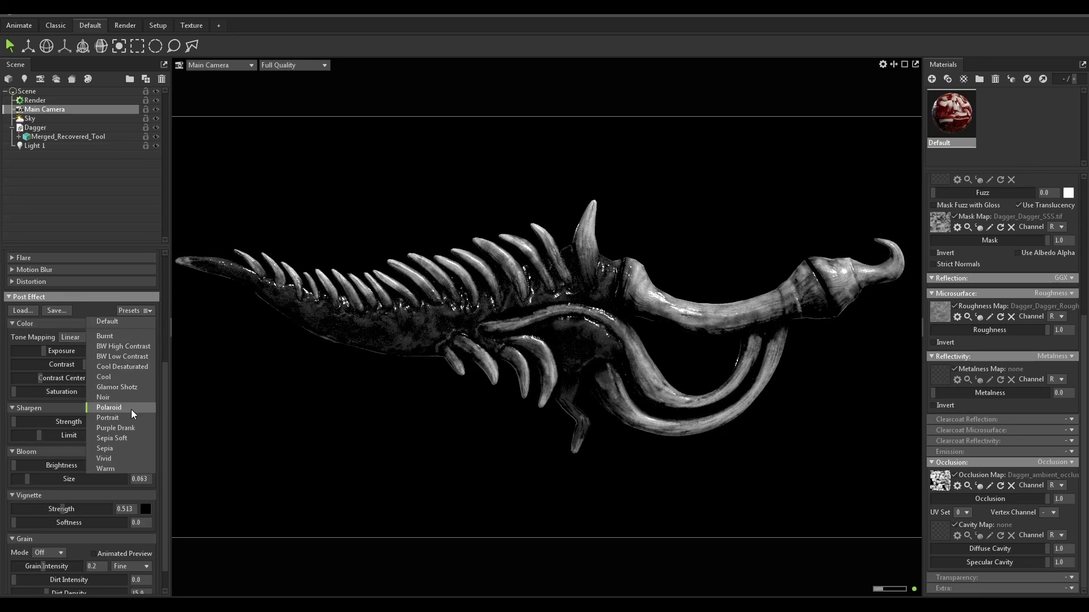
left_click(131, 414)
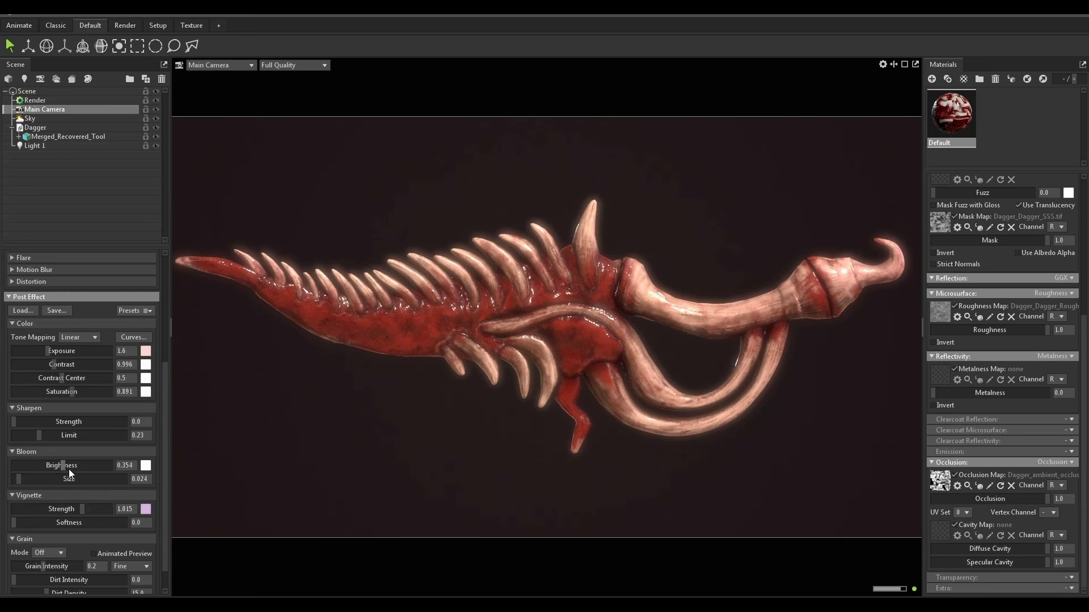
mouse_move(70, 469)
left_mouse_down()
mouse_move(12, 460)
mouse_move(52, 465)
left_mouse_up()
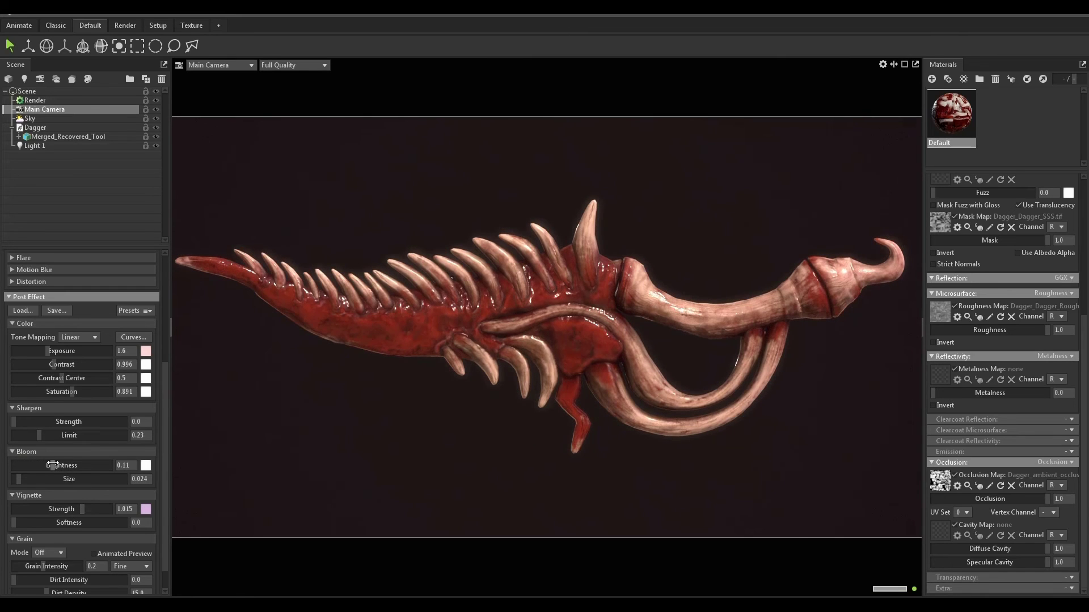
Step: Try the Purple Drank, Sepia Soft and Sepia post effect presets on the main camera
left_click(124, 310)
left_click(127, 431)
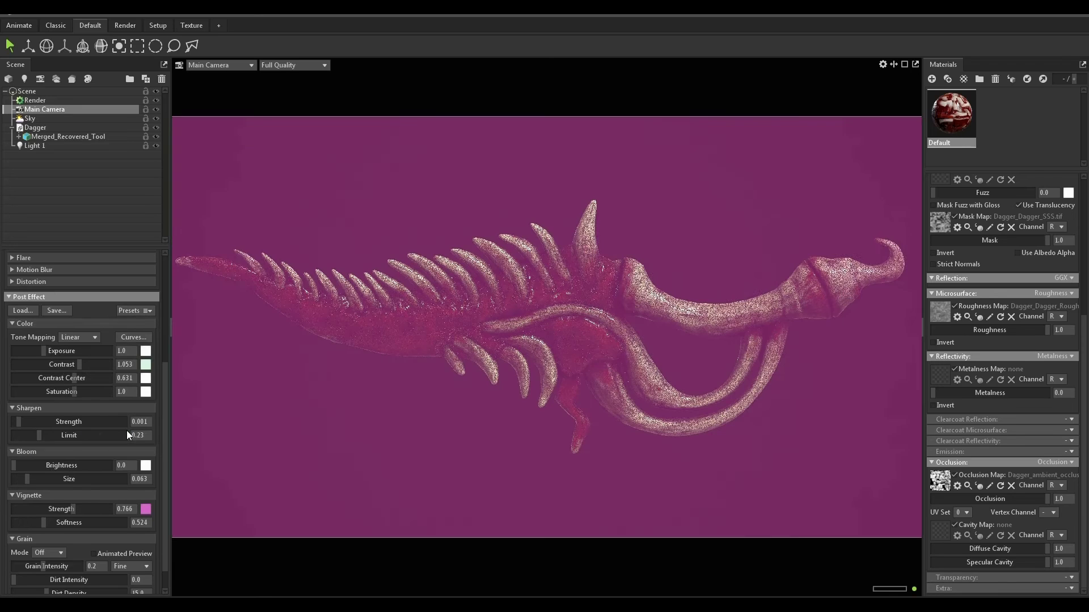
left_click(131, 310)
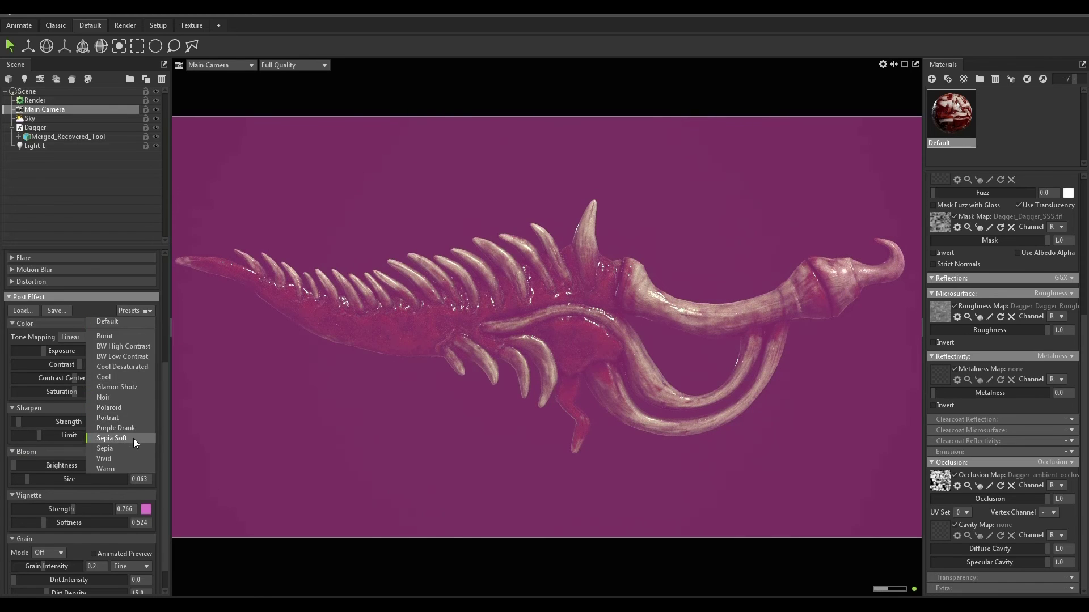
left_click(133, 437)
left_click(132, 310)
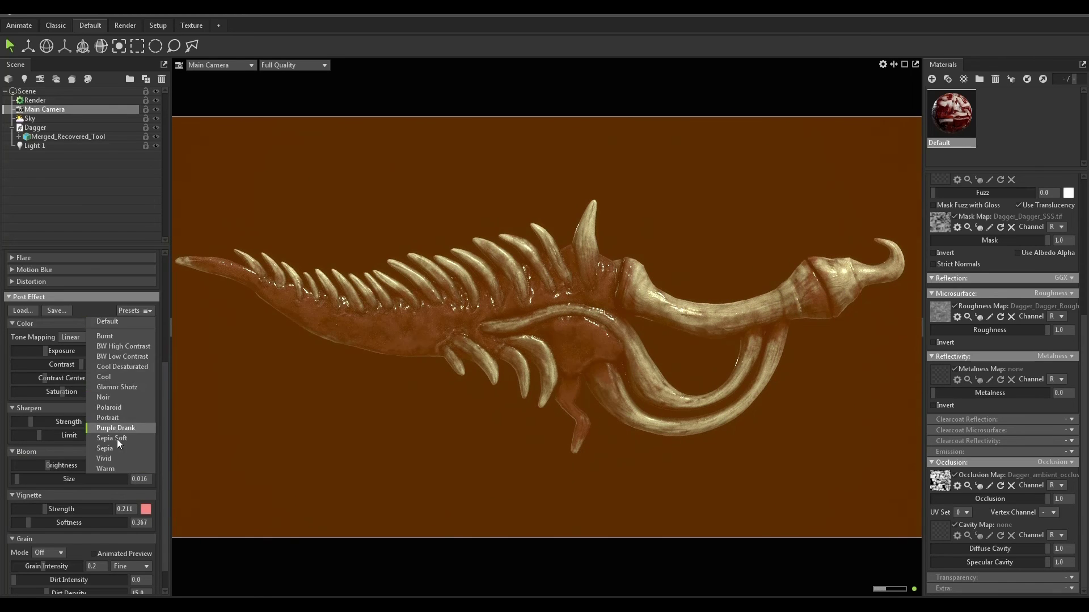
left_click(118, 448)
Step: Apply the Vivid post effect preset and set its contrast center to 0.0 and exposure to 1.769
left_click(130, 310)
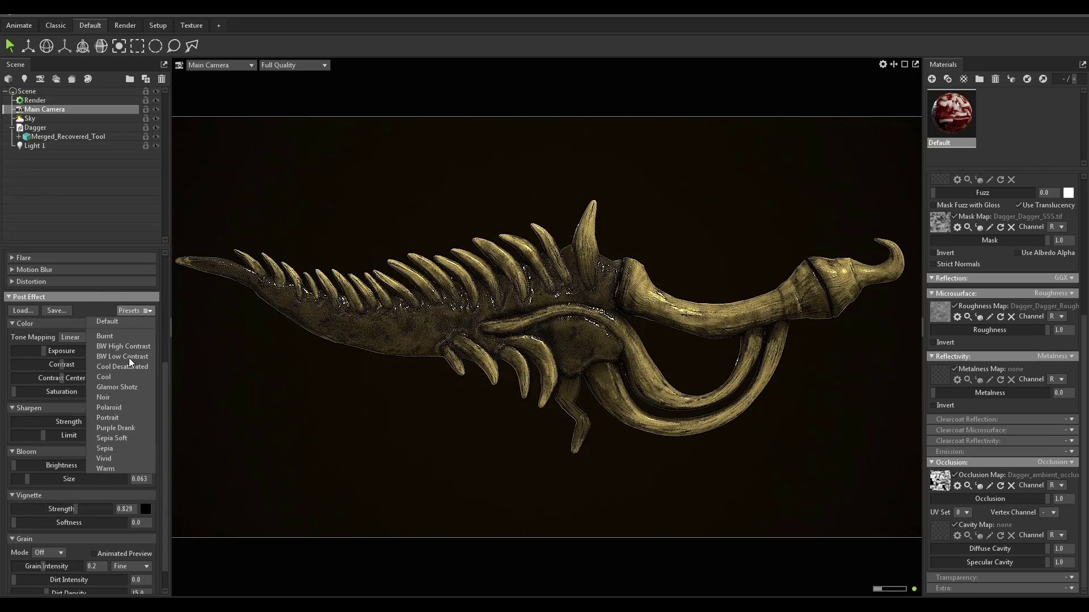
left_click(105, 458)
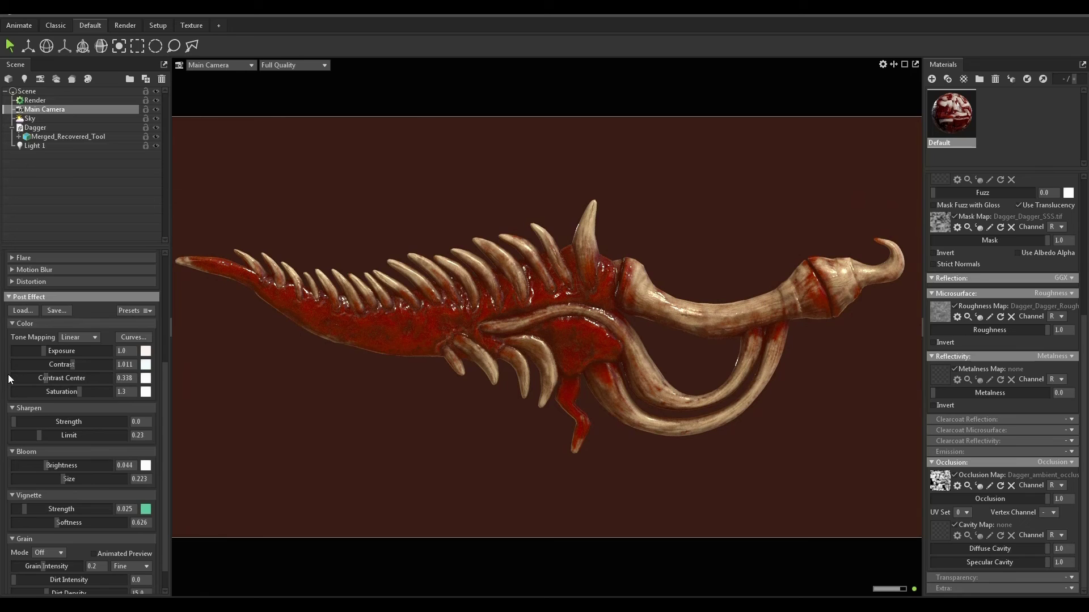
left_click_drag(41, 378, 2, 374)
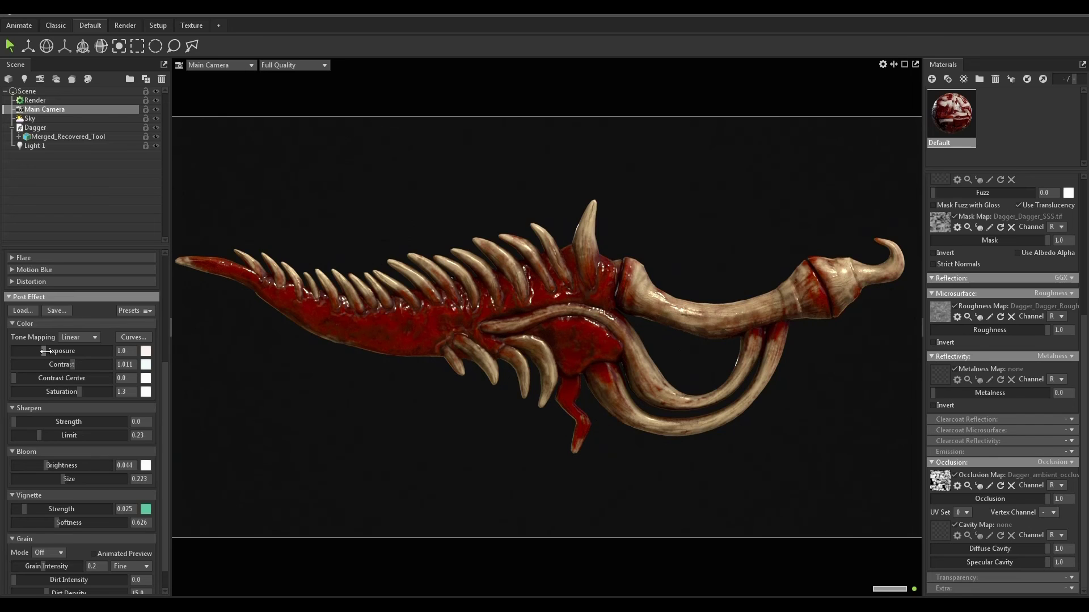
left_click_drag(46, 353, 49, 351)
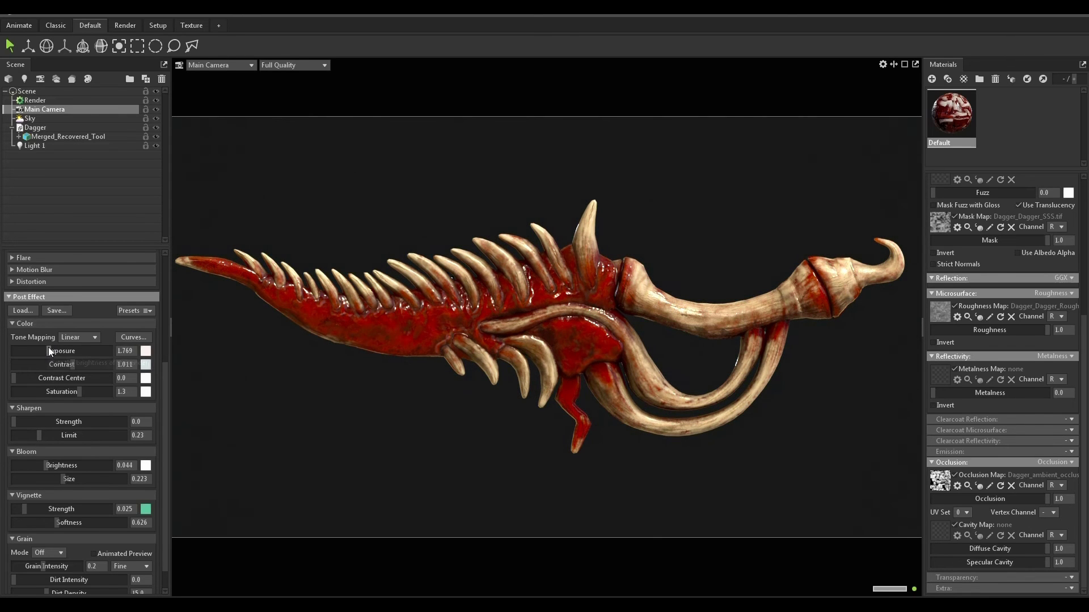
Step: Save the adjusted post effect as 01 in the Weapon for Games folder
left_click(142, 309)
left_click(77, 308)
left_click(53, 310)
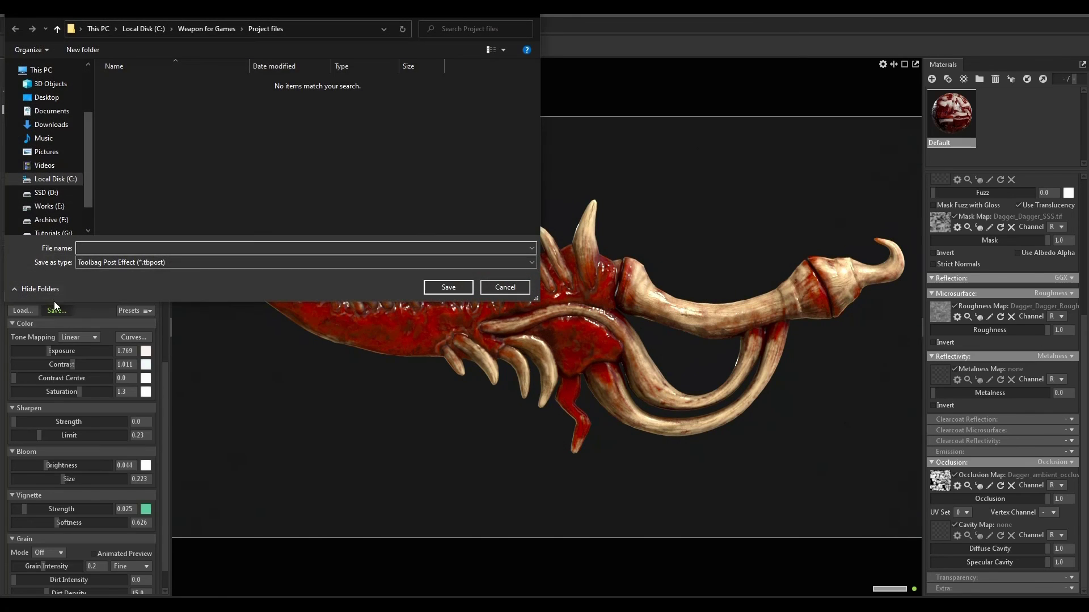
scroll(71, 141, "up", 2)
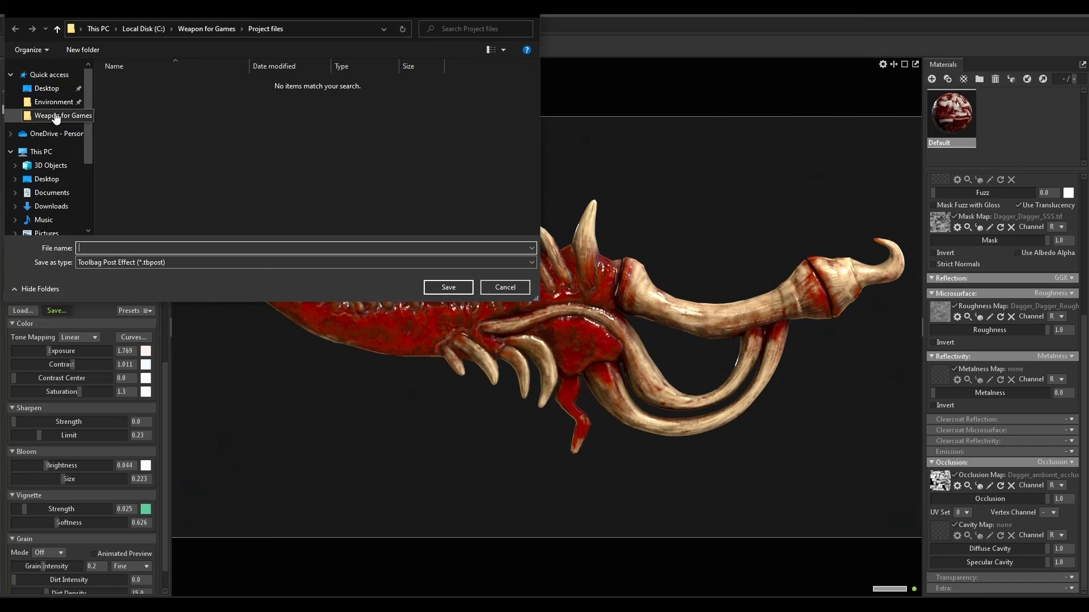
left_click(54, 115)
left_click(144, 250)
type("01")
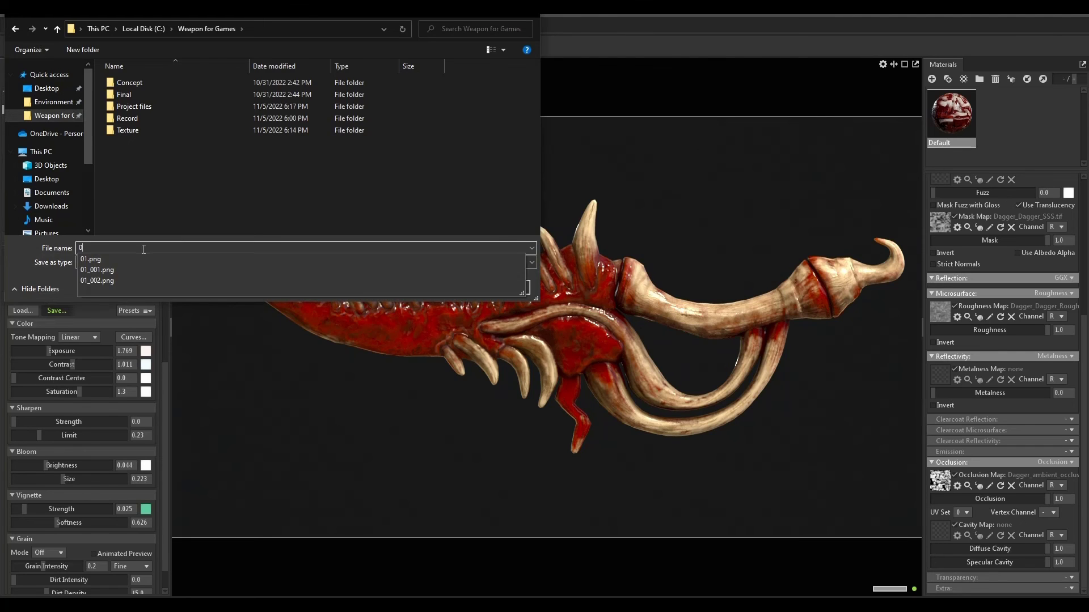
key("Return")
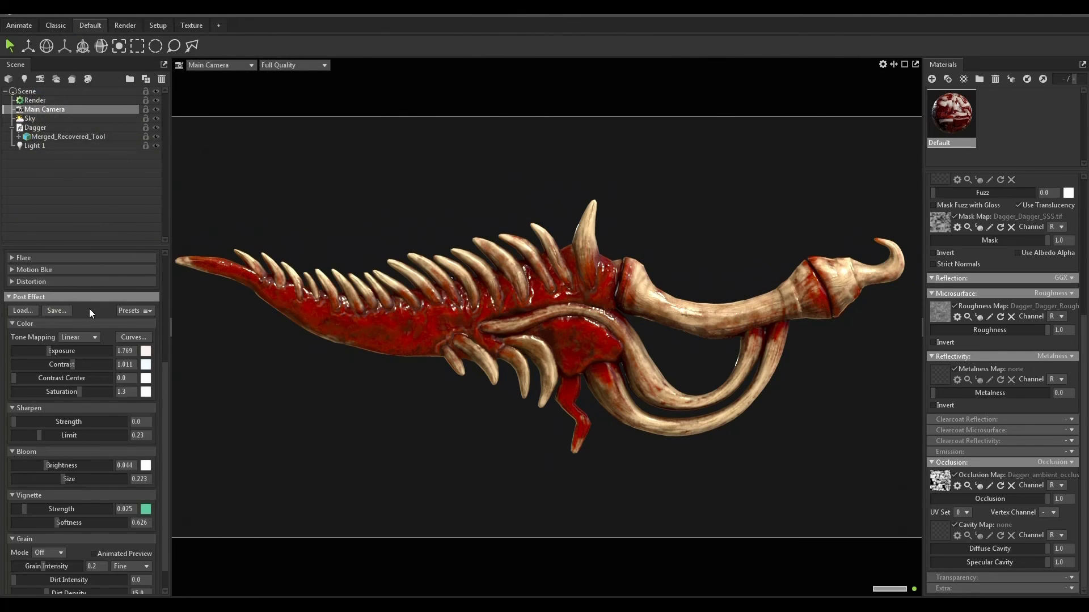
Step: Compare the Vivid and Warm post effect presets, then restore the Default preset on the main camera
left_click(120, 311)
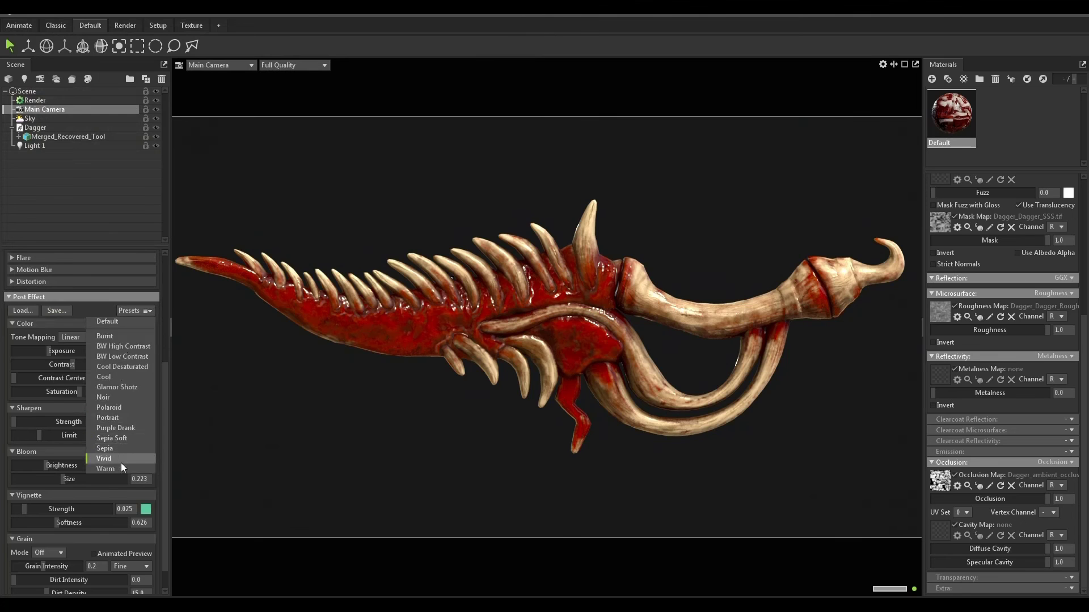
left_click(122, 464)
left_click(141, 310)
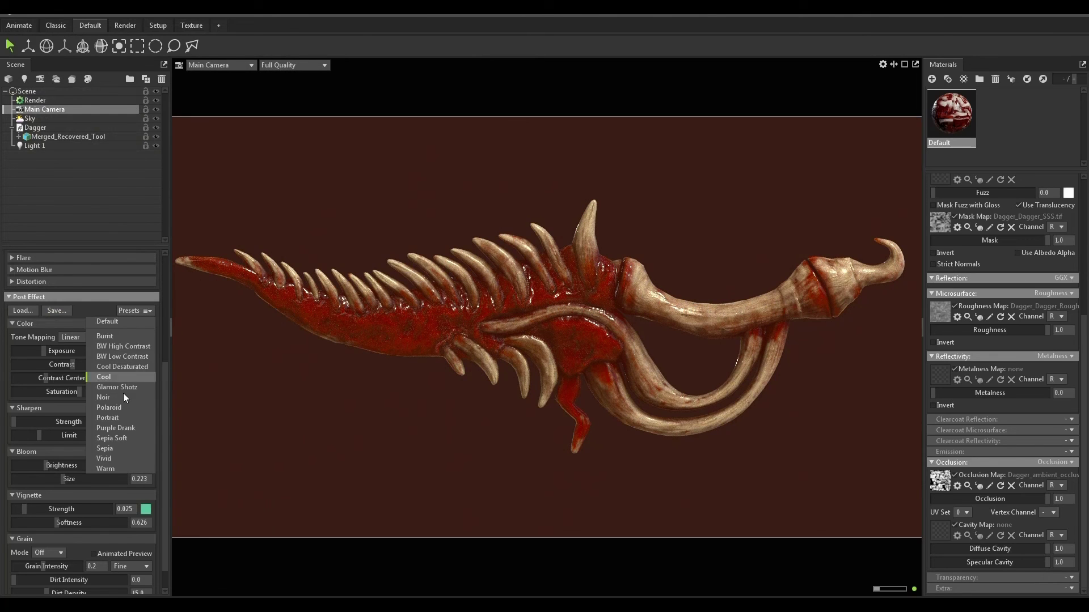
left_click(112, 467)
left_click(134, 310)
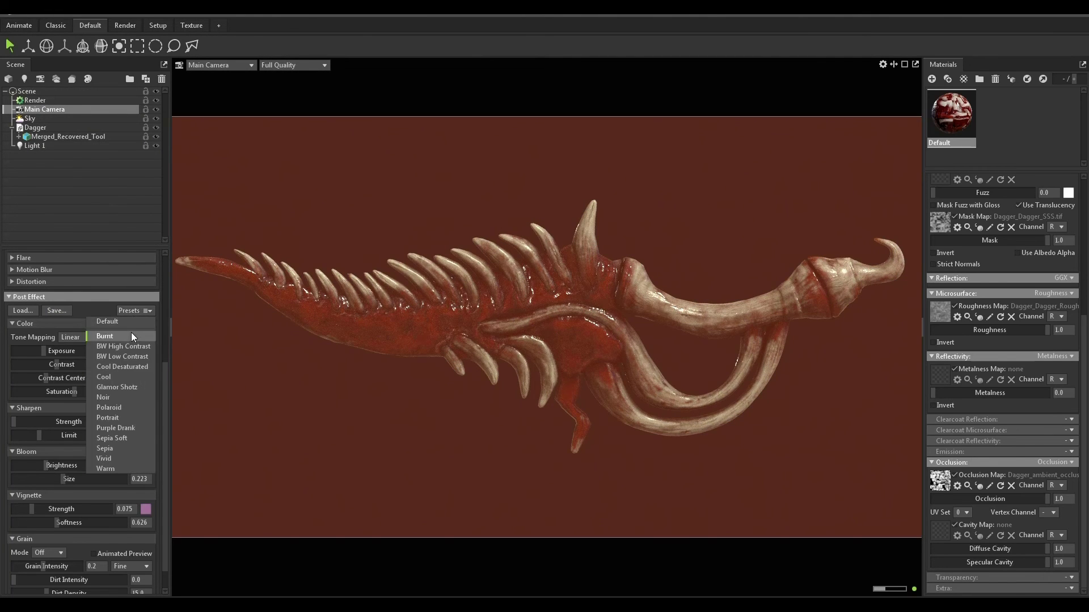
left_click(130, 322)
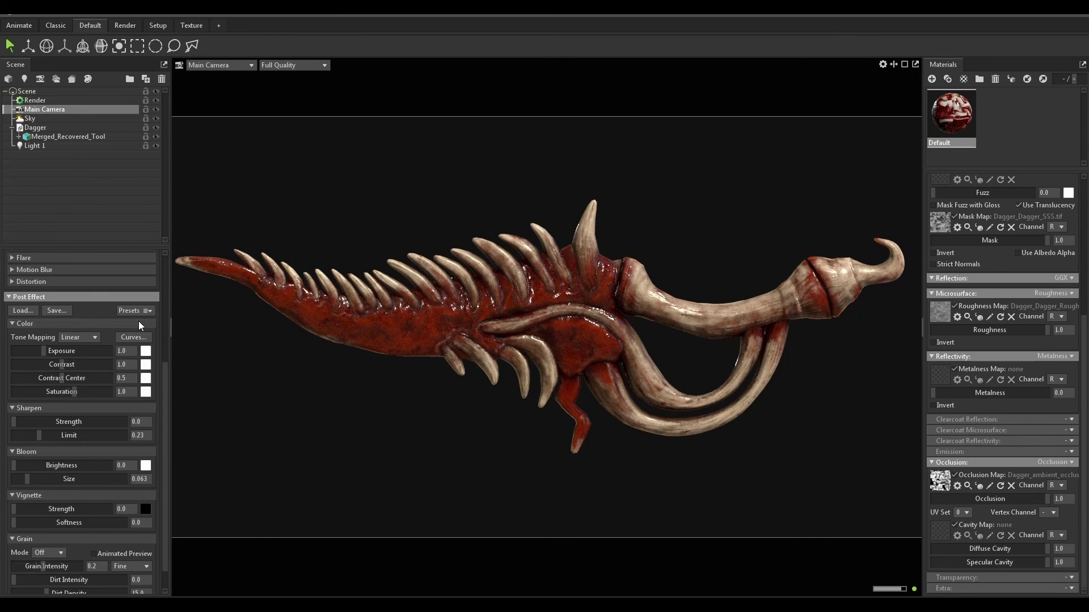
scroll(32, 281, "up", 3)
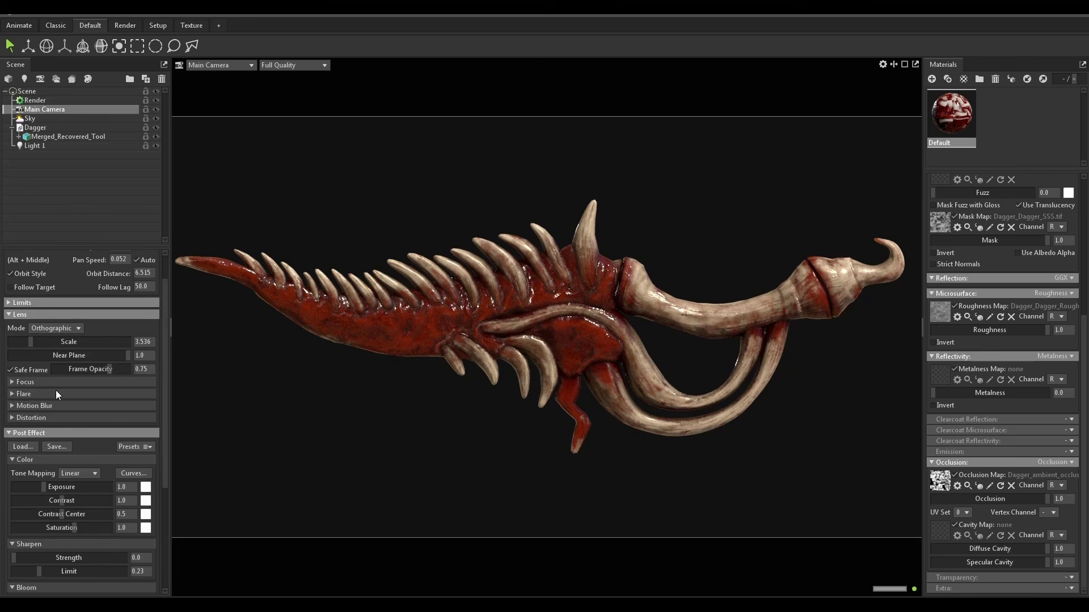
scroll(21, 419, "down", 2)
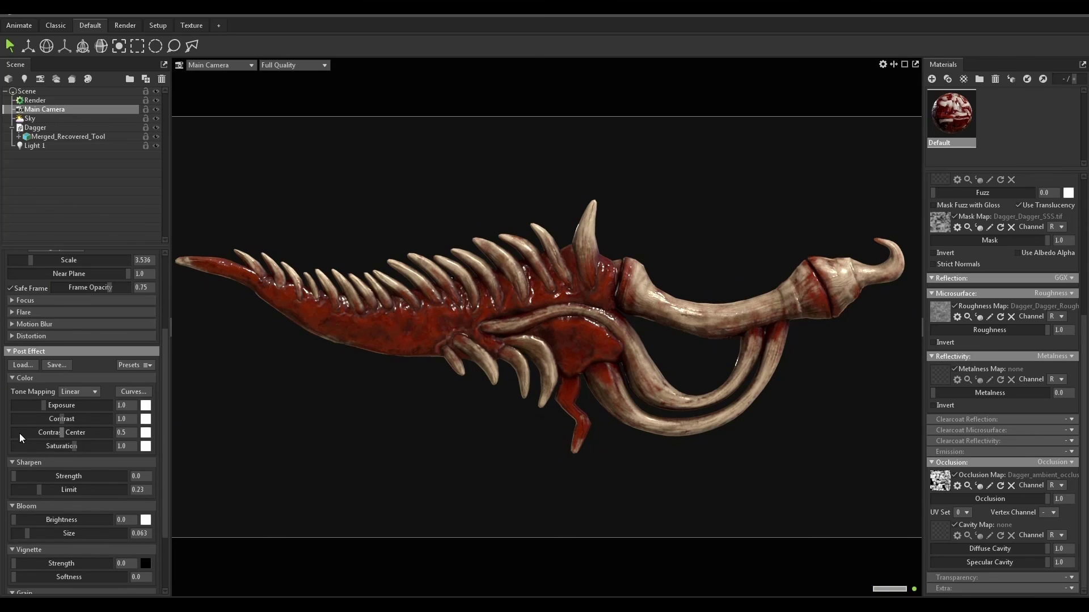
scroll(27, 426, "down", 2)
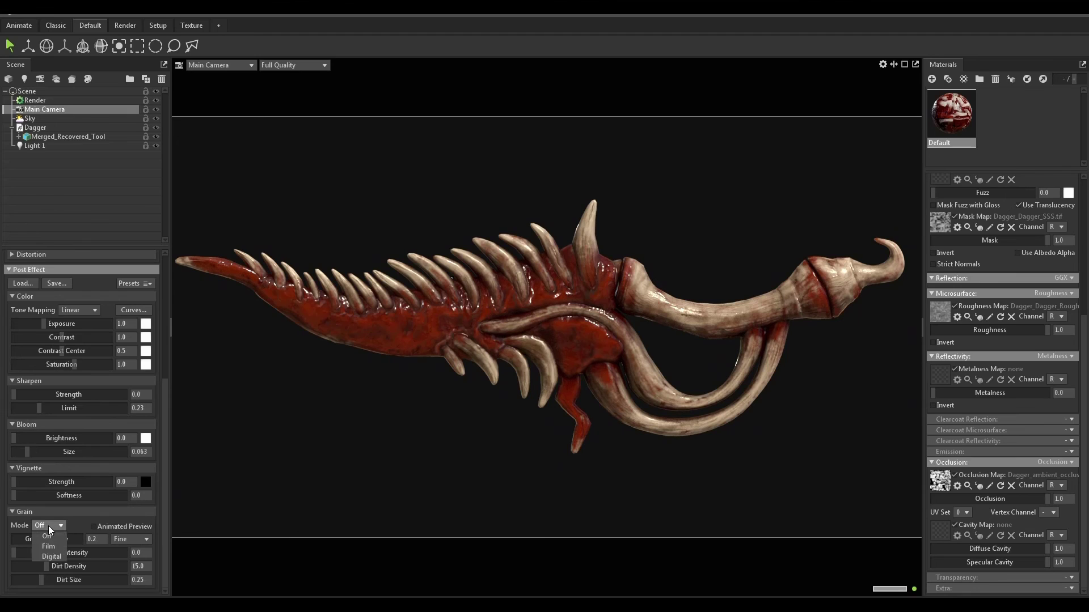
scroll(36, 400, "up", 4)
scroll(36, 400, "up", 1)
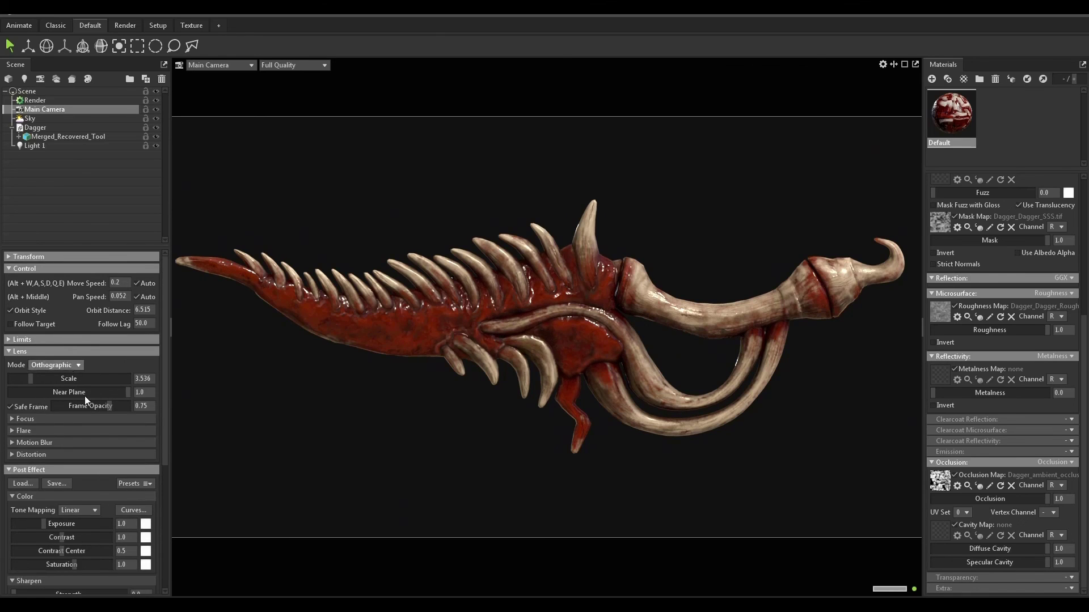
Step: Load Bus Garage.exr from the Interior environment folder as the sky image and set its rotation to 496.6
left_click(55, 120)
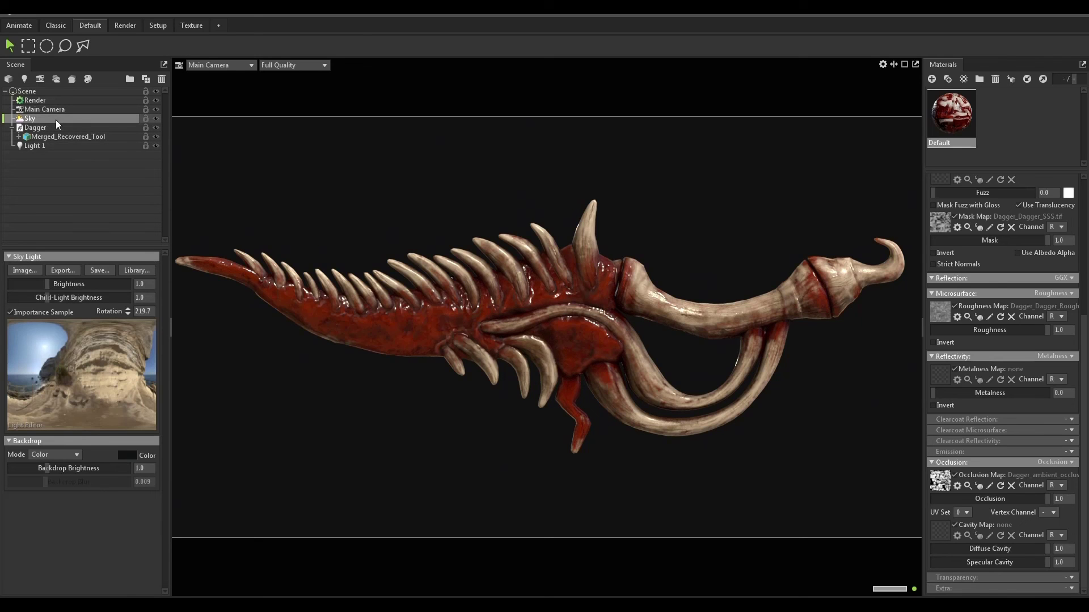
left_click(26, 270)
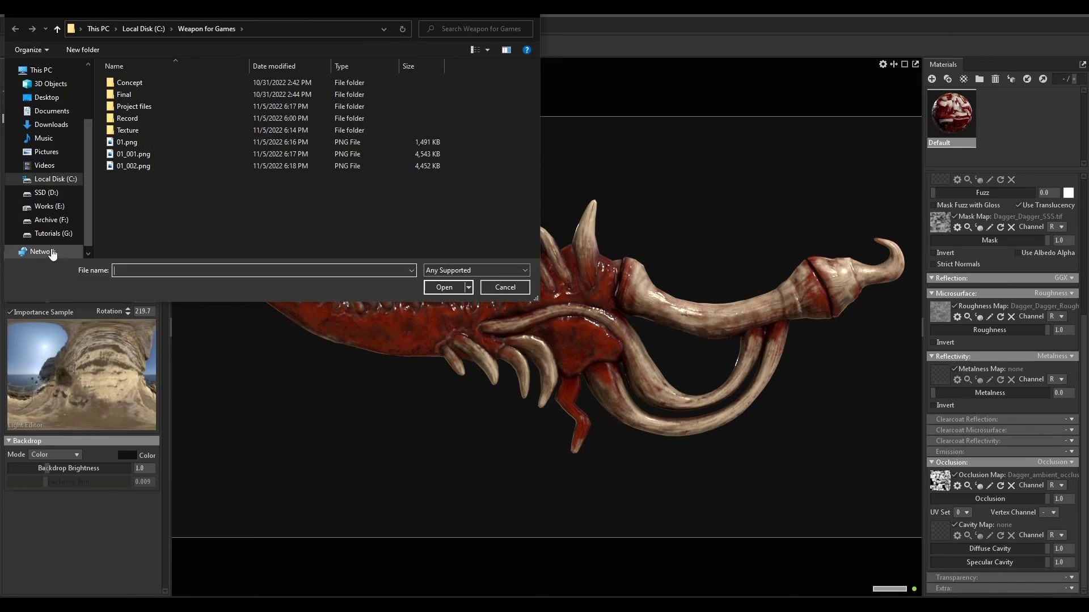
scroll(56, 107, "up", 2)
left_click(54, 102)
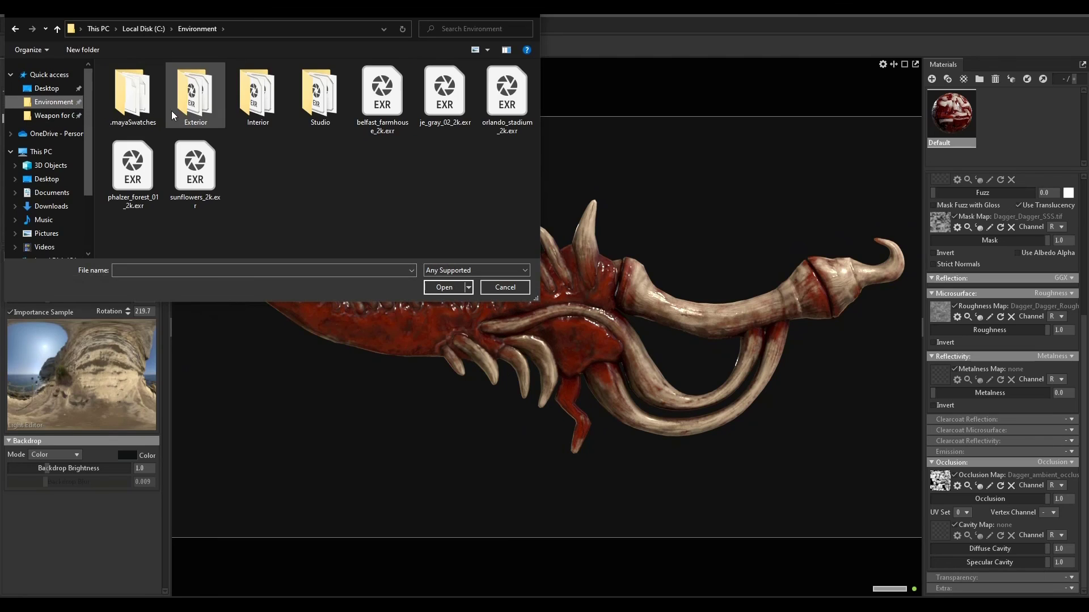
double_click(215, 109)
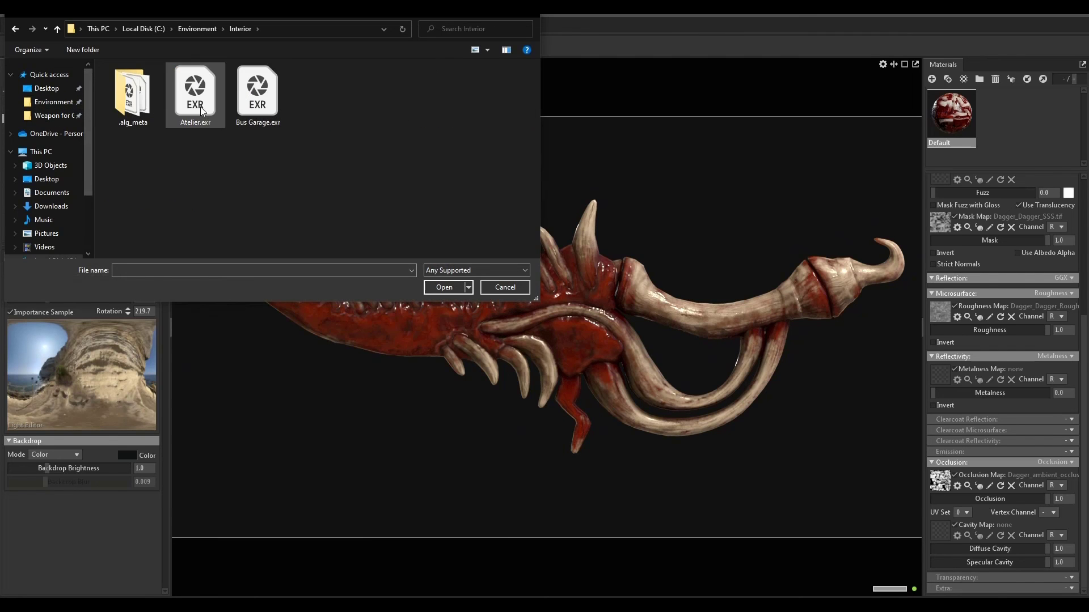
double_click(257, 97)
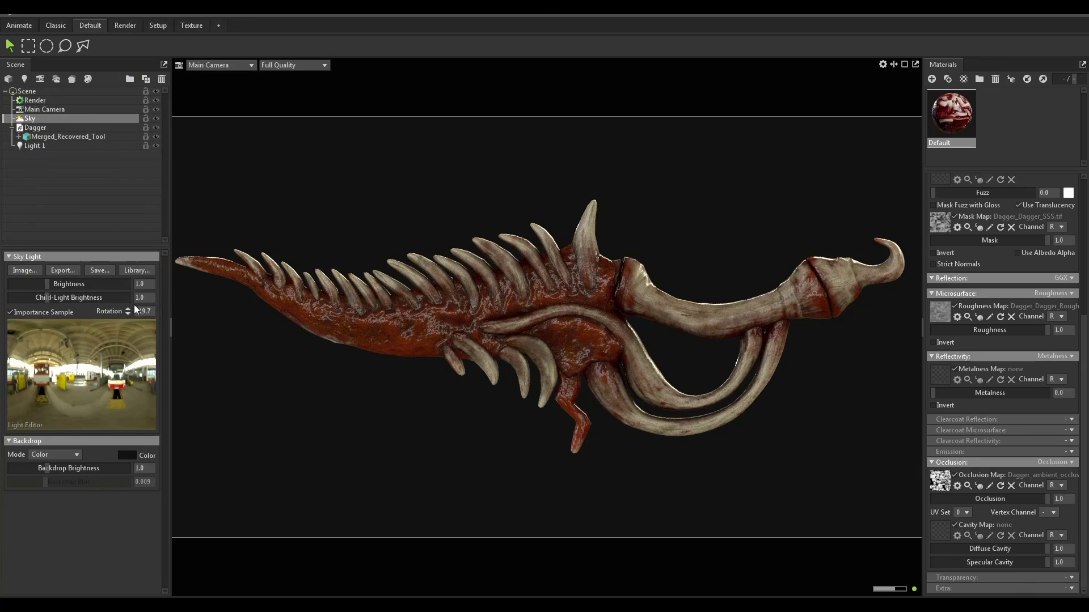
mouse_move(130, 310)
left_mouse_down()
mouse_move(131, 329)
mouse_move(130, 309)
left_mouse_up()
mouse_move(127, 311)
left_mouse_down()
mouse_move(127, 277)
mouse_move(128, 314)
left_mouse_up()
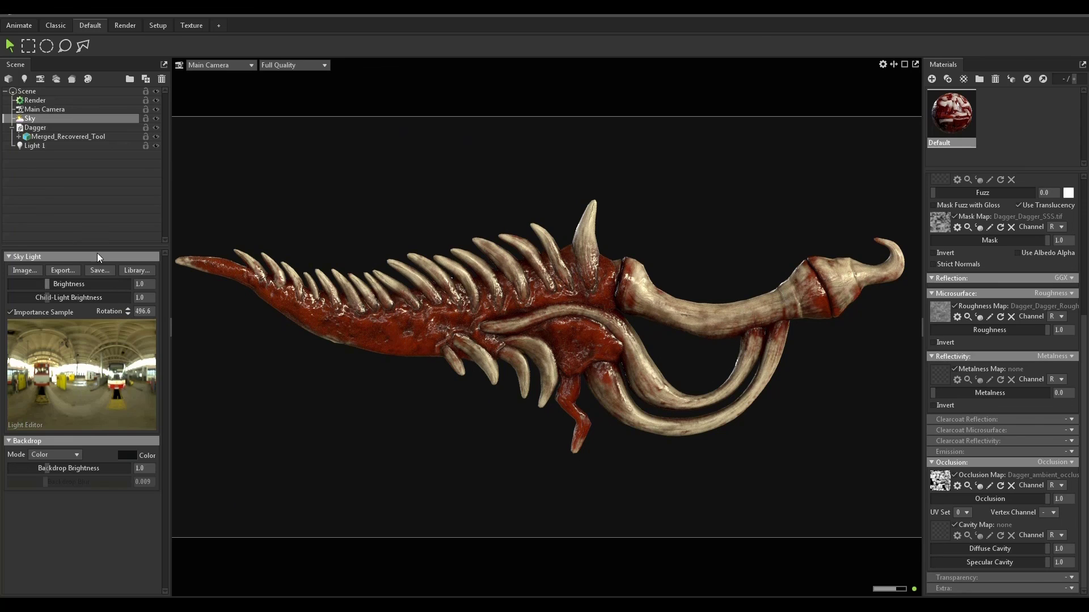
Step: Set the main camera's saturation to 1.338, bloom brightness to 0.004, contrast center to 0.559, vignette strength to 0.292 and softness to 0.41
left_click(47, 109)
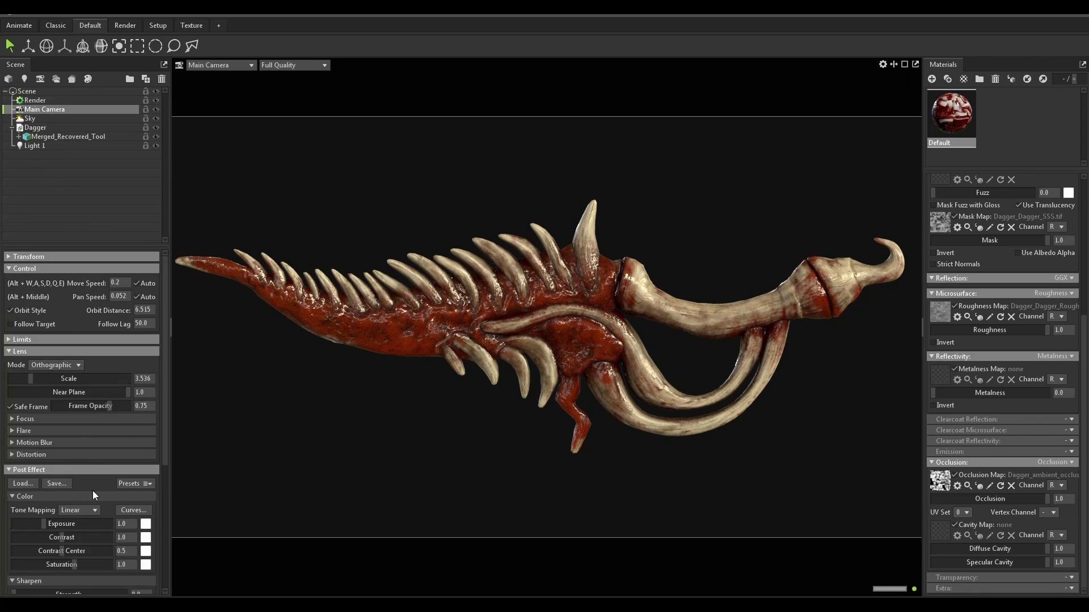
scroll(92, 487, "down", 6)
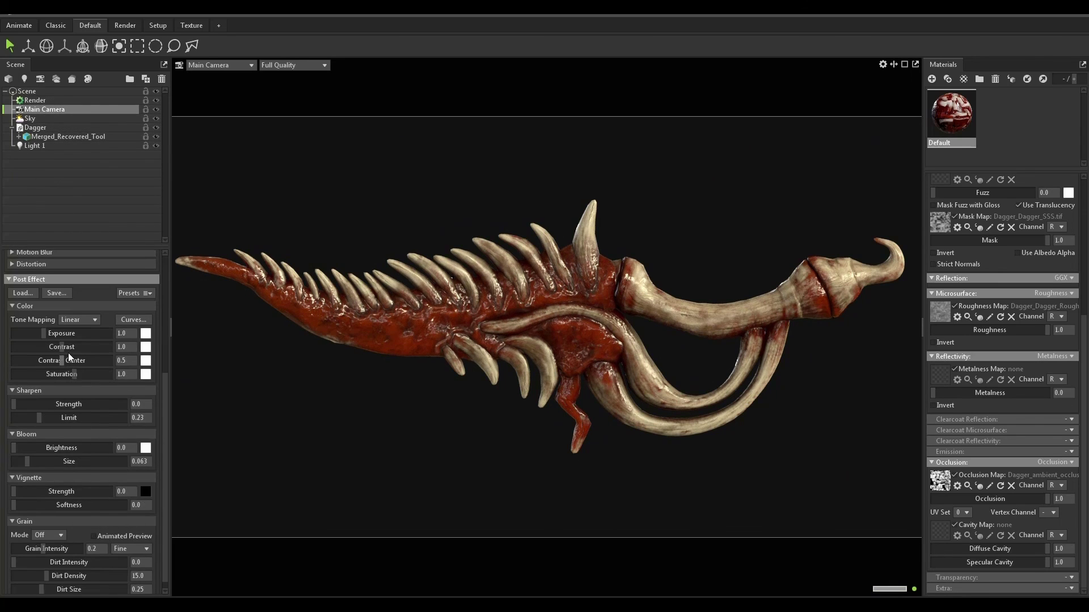
left_click_drag(73, 374, 80, 373)
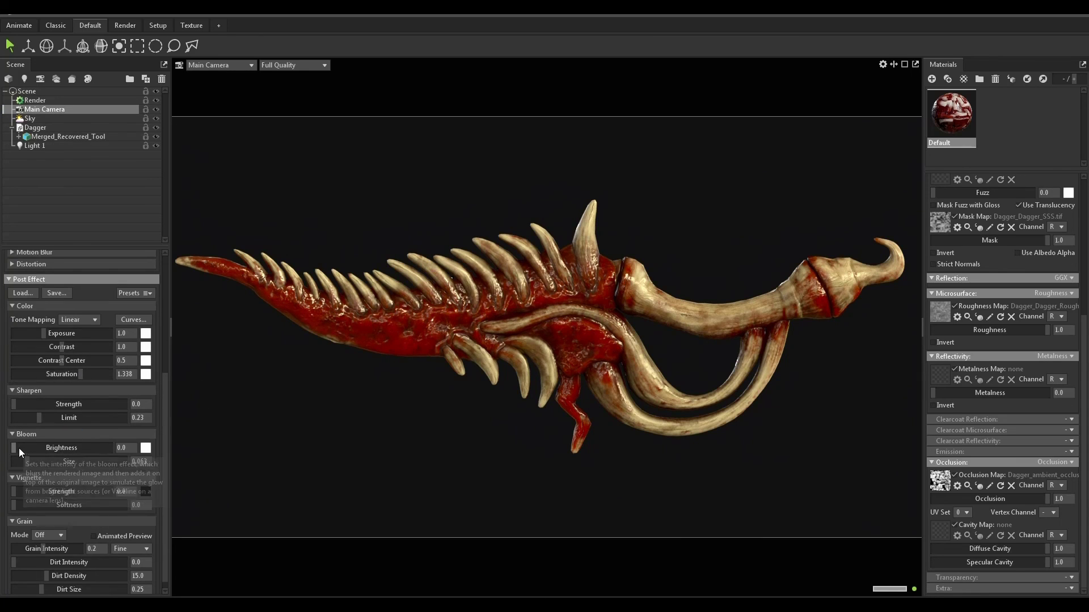
mouse_move(15, 448)
left_mouse_down()
mouse_move(48, 447)
mouse_move(34, 444)
left_mouse_up()
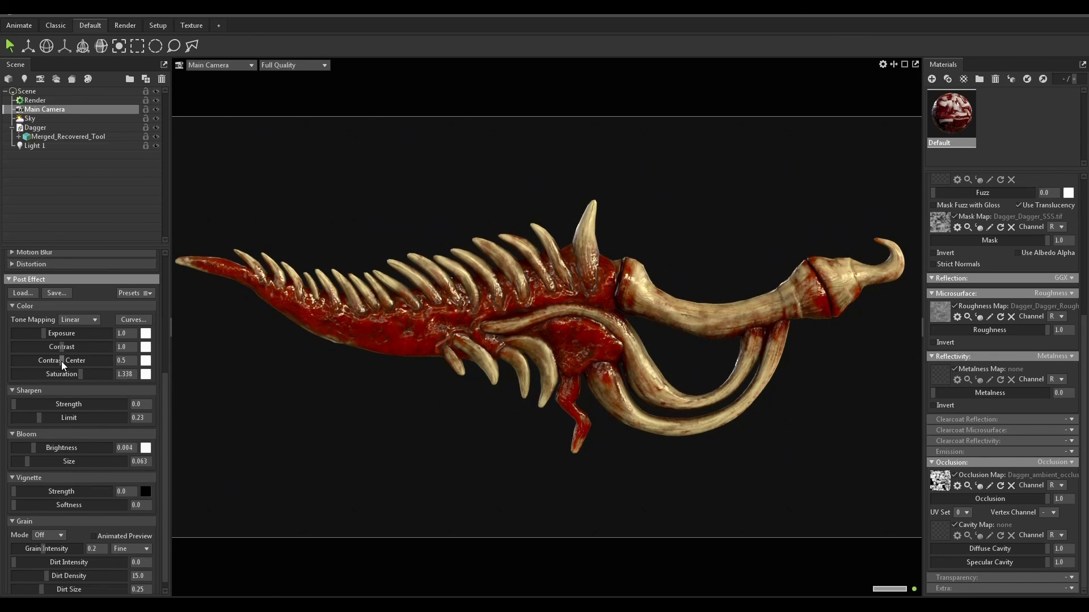
left_click_drag(62, 361, 67, 361)
mouse_move(17, 492)
left_mouse_down()
mouse_move(50, 487)
mouse_move(22, 506)
mouse_move(32, 505)
left_mouse_up()
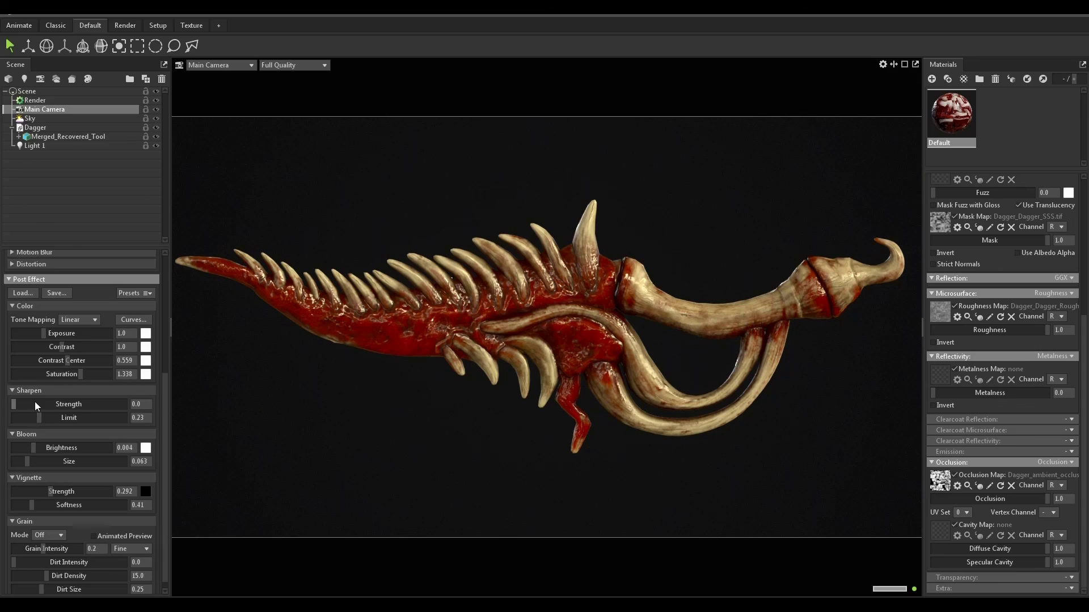
Step: Try different sky rotations to change the reflections on the dagger, settling on 448.0
left_click(53, 117)
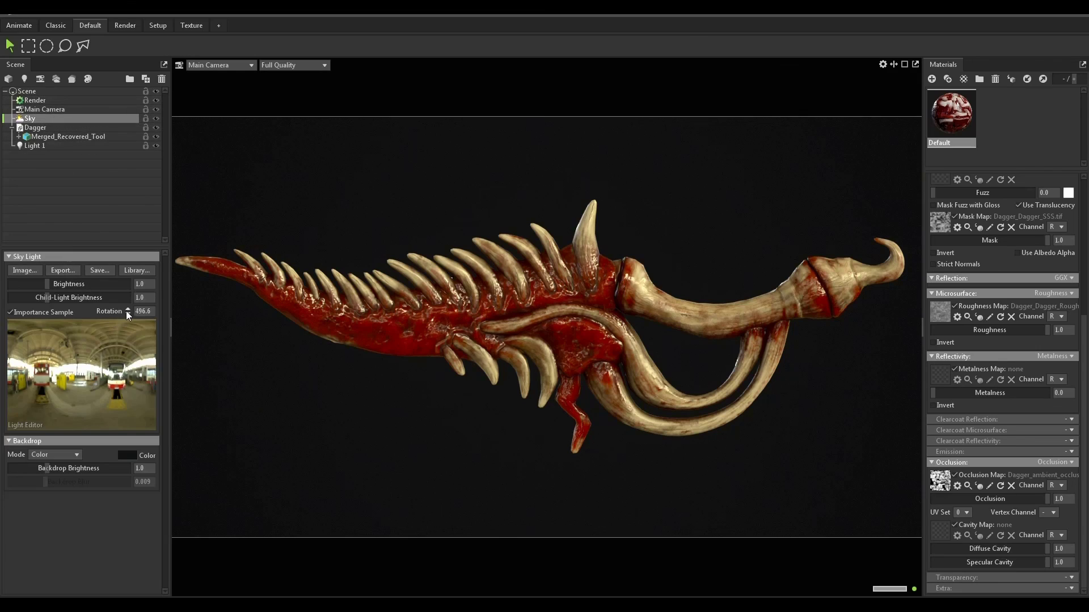
left_click_drag(127, 311, 127, 299)
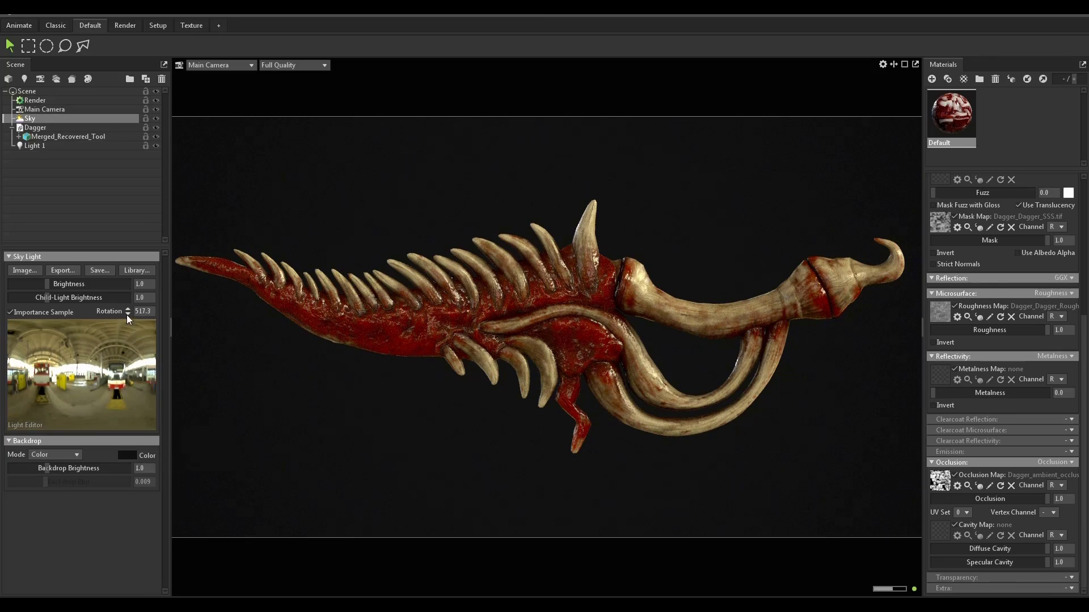
mouse_move(127, 313)
left_mouse_down()
mouse_move(128, 345)
mouse_move(127, 314)
left_mouse_up()
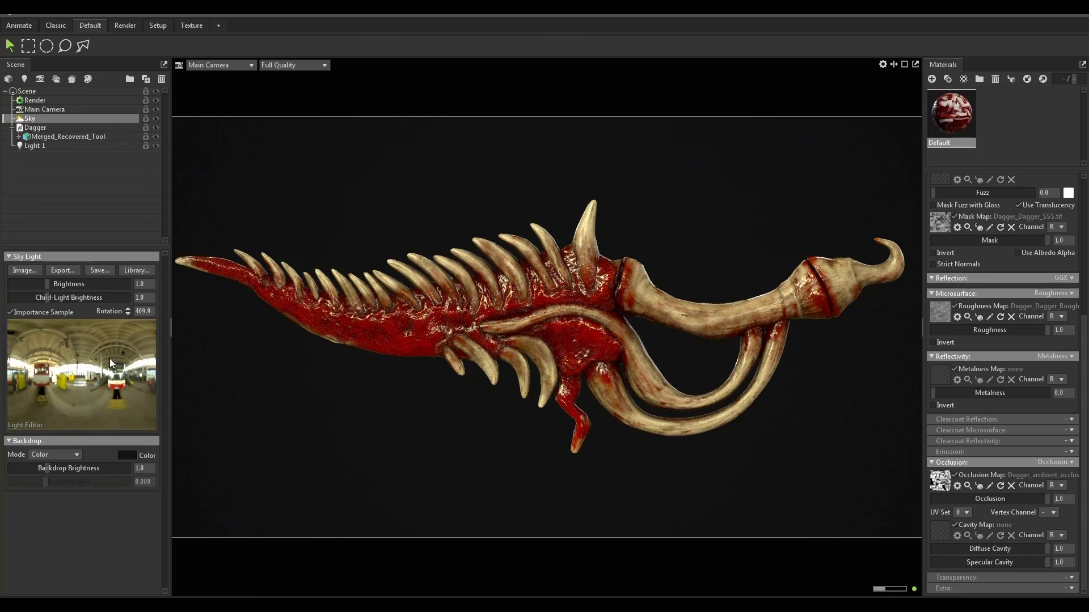
left_click_drag(128, 311, 128, 290)
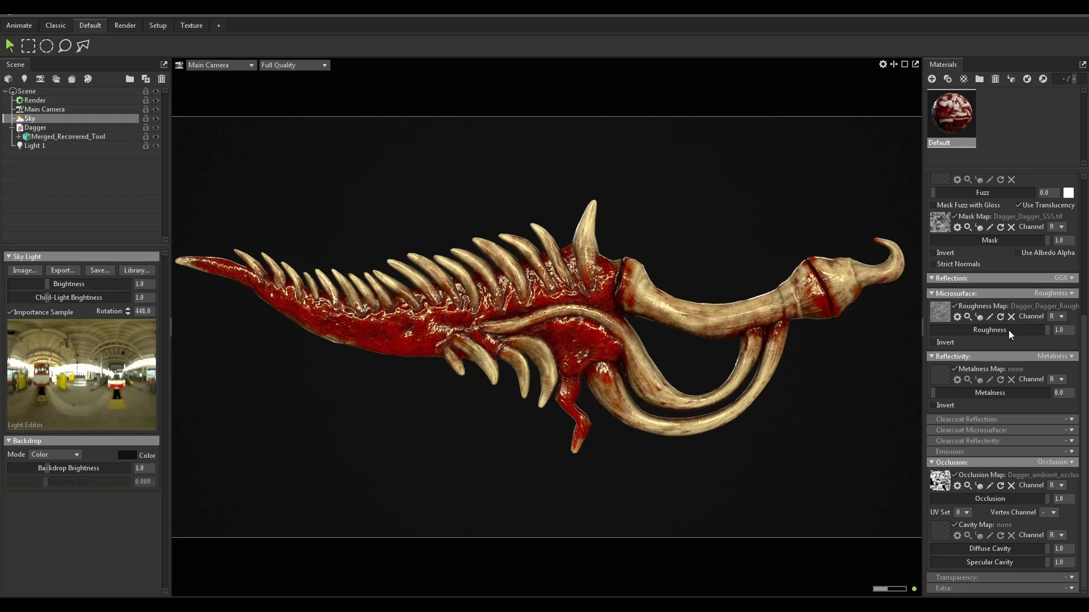
Step: Set the scatter depth in the Default material's transmission settings to 1.749 mm
scroll(958, 332, "up", 3)
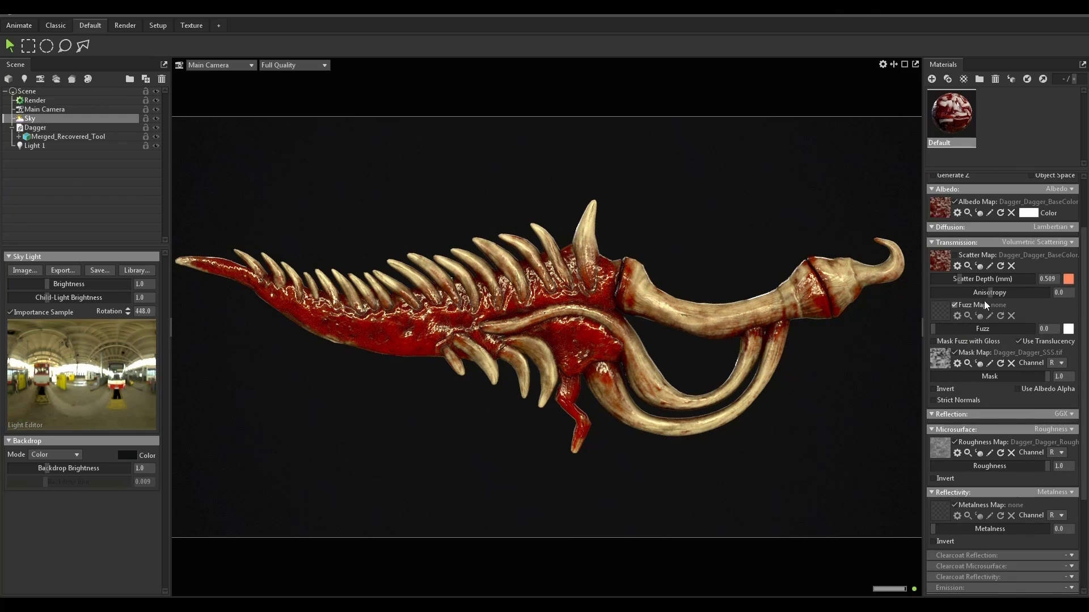
left_click_drag(960, 279, 968, 278)
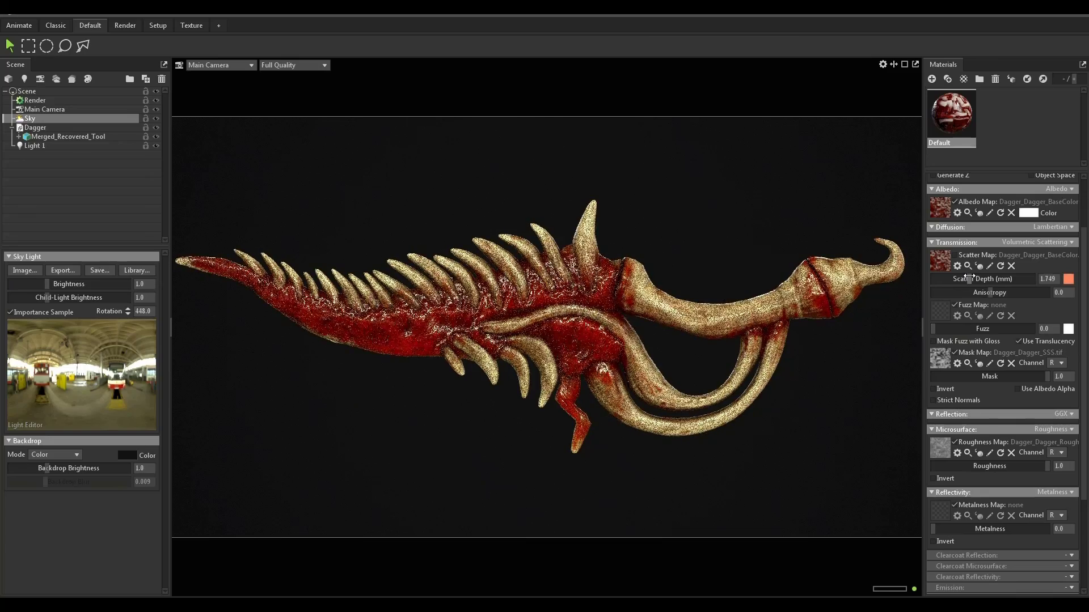
Step: Set the brightness of Light 1 to 5.769 and rotate the light slightly around its vertical axis
left_click(64, 145)
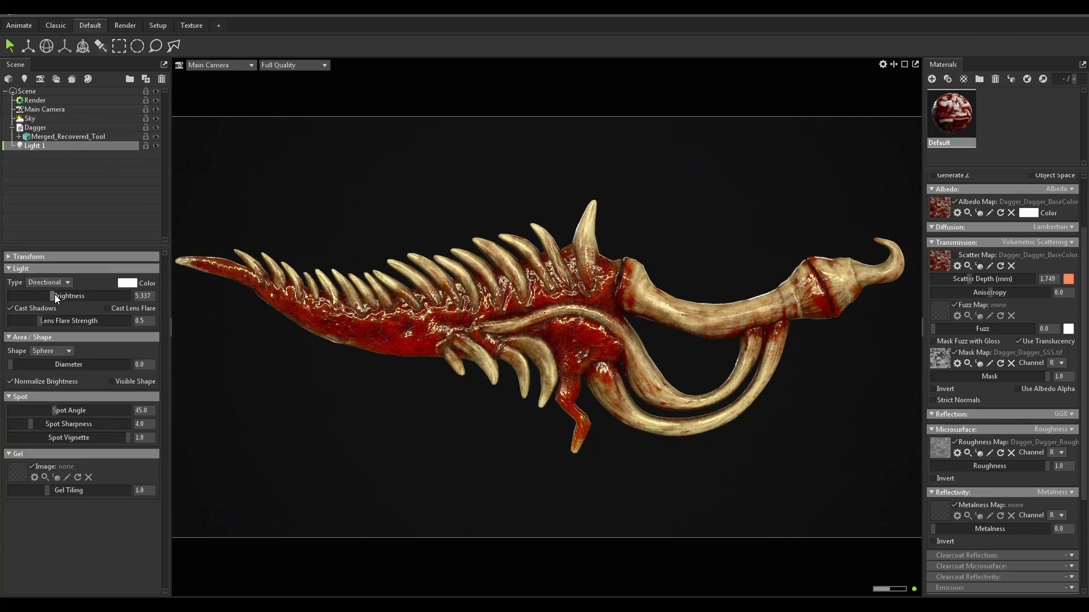
mouse_move(54, 295)
left_mouse_down()
mouse_move(77, 295)
mouse_move(55, 290)
left_mouse_up()
left_click(49, 49)
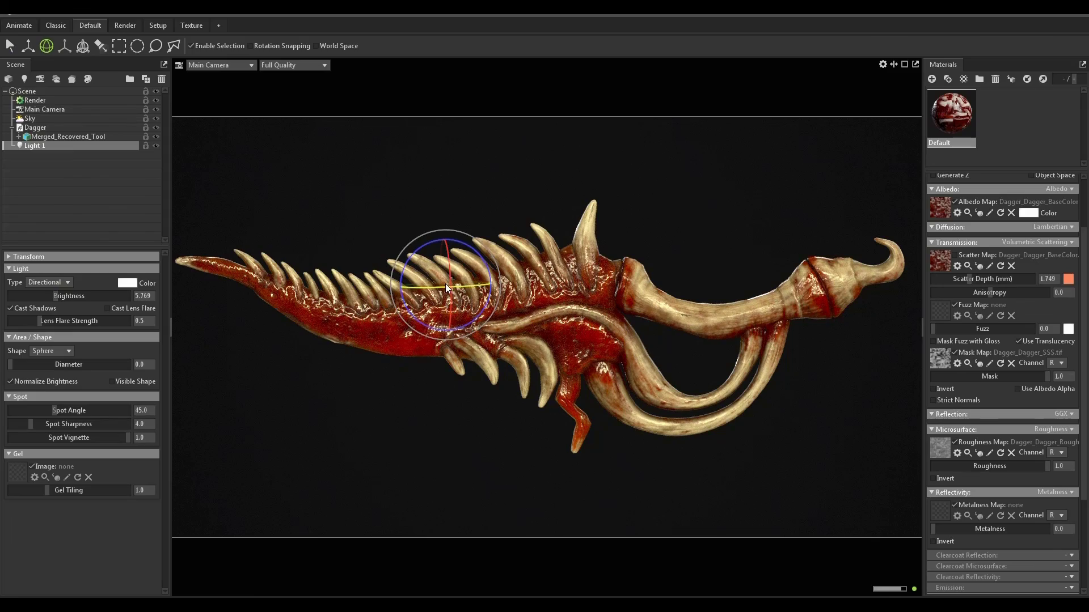
left_click_drag(445, 287, 469, 286)
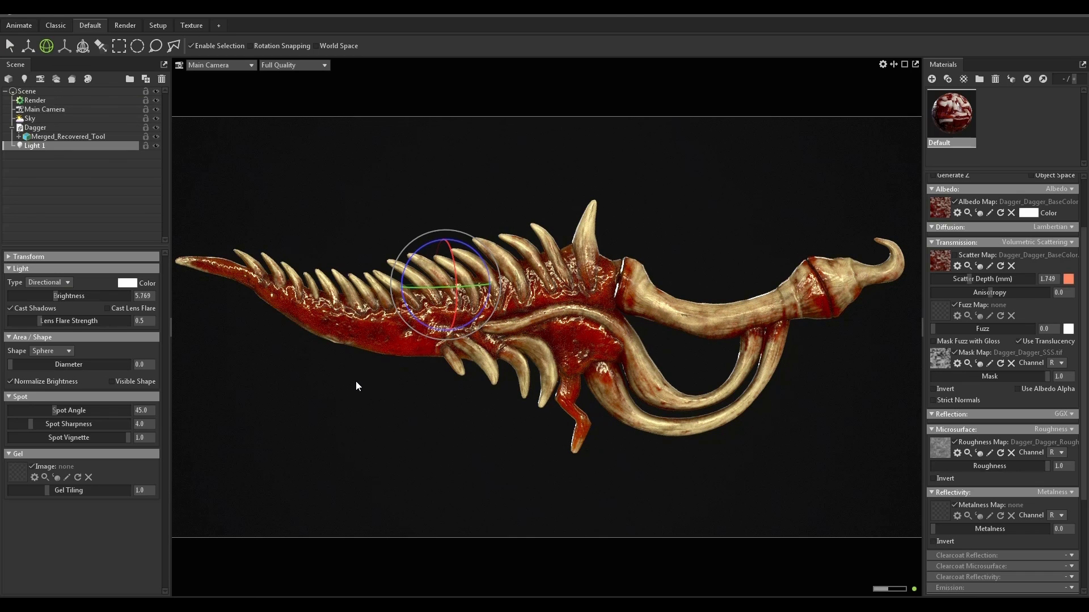
Step: Set the main camera's post effect saturation to 1.407 and sharpen strength to 0.475
left_click(79, 100)
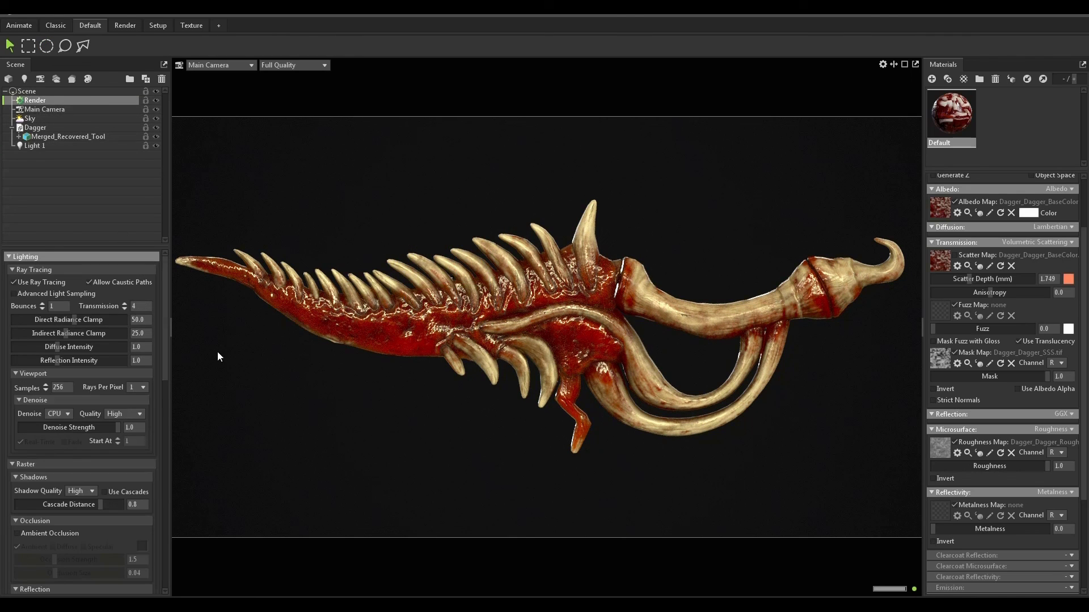
left_click(52, 109)
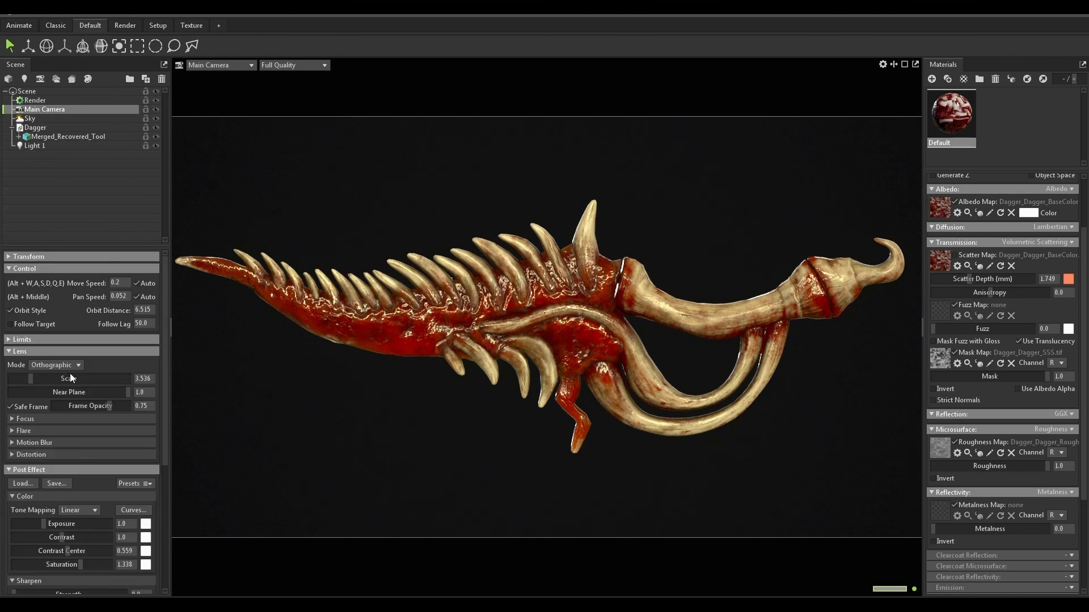
scroll(57, 440, "down", 3)
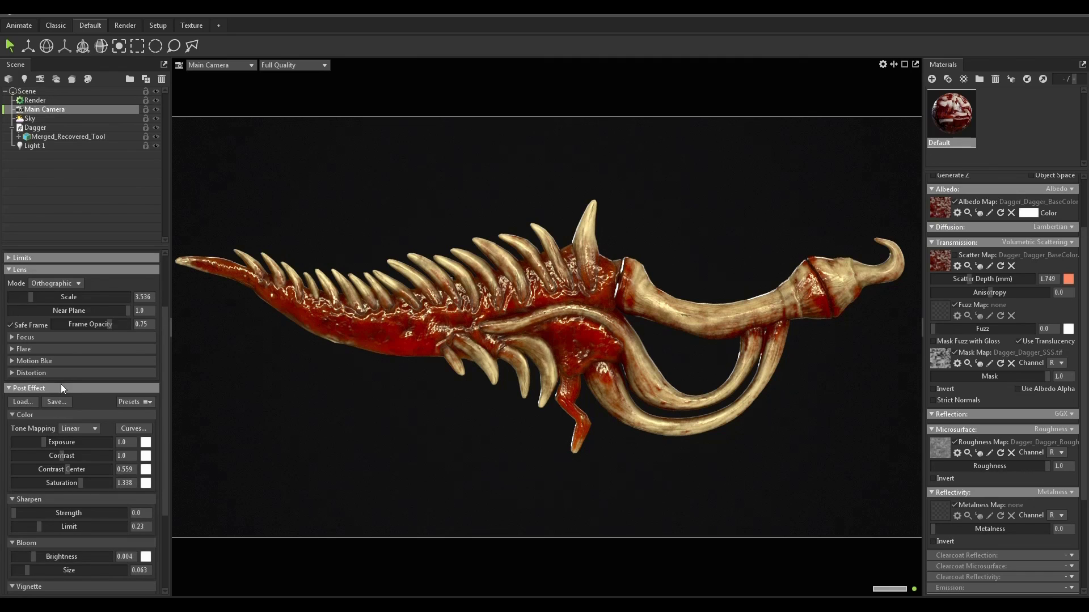
left_click_drag(80, 483, 82, 482)
left_click_drag(14, 515, 54, 509)
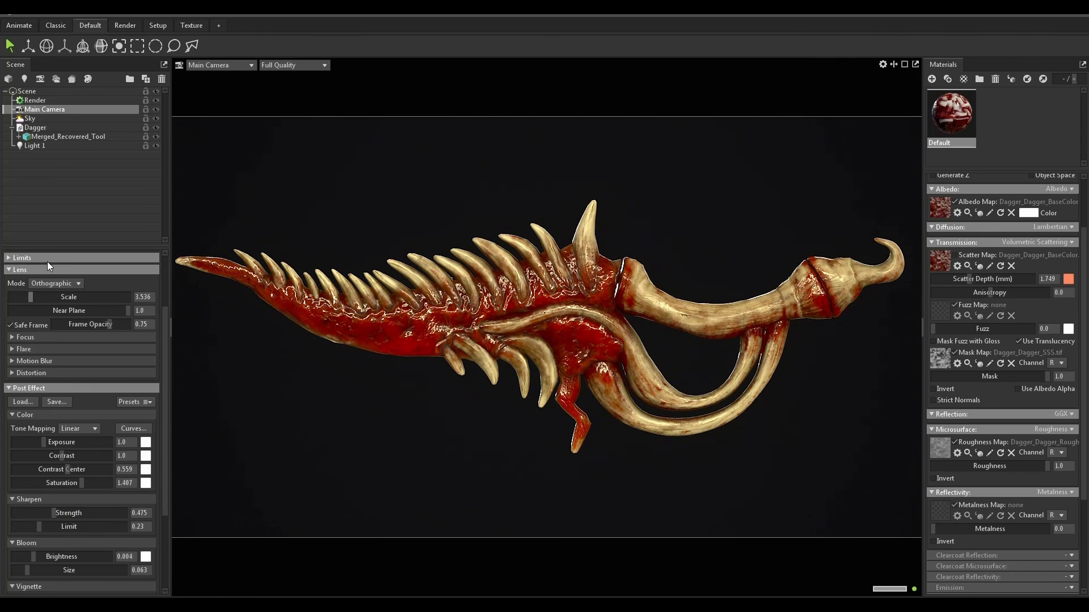
Step: Rotate the Bus Garage sky lighting to 390.4
left_click(43, 118)
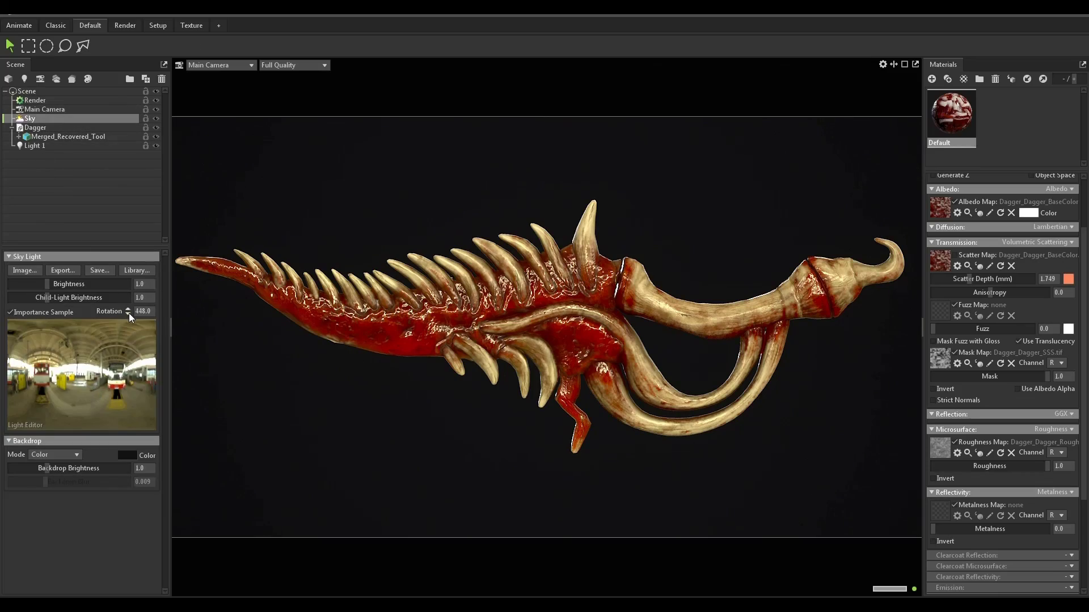
left_click_drag(128, 312, 128, 331)
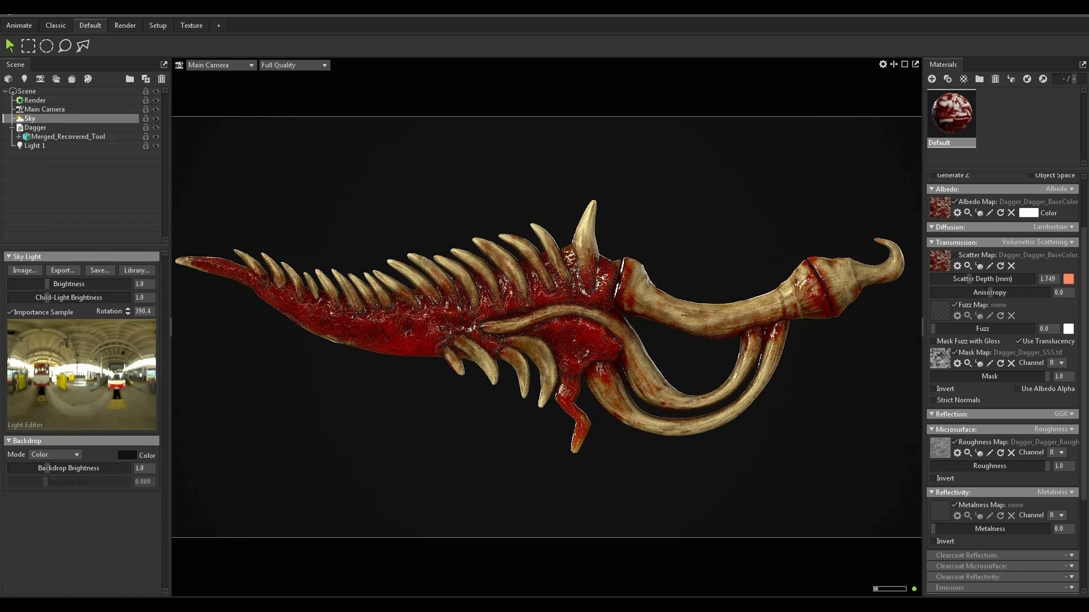